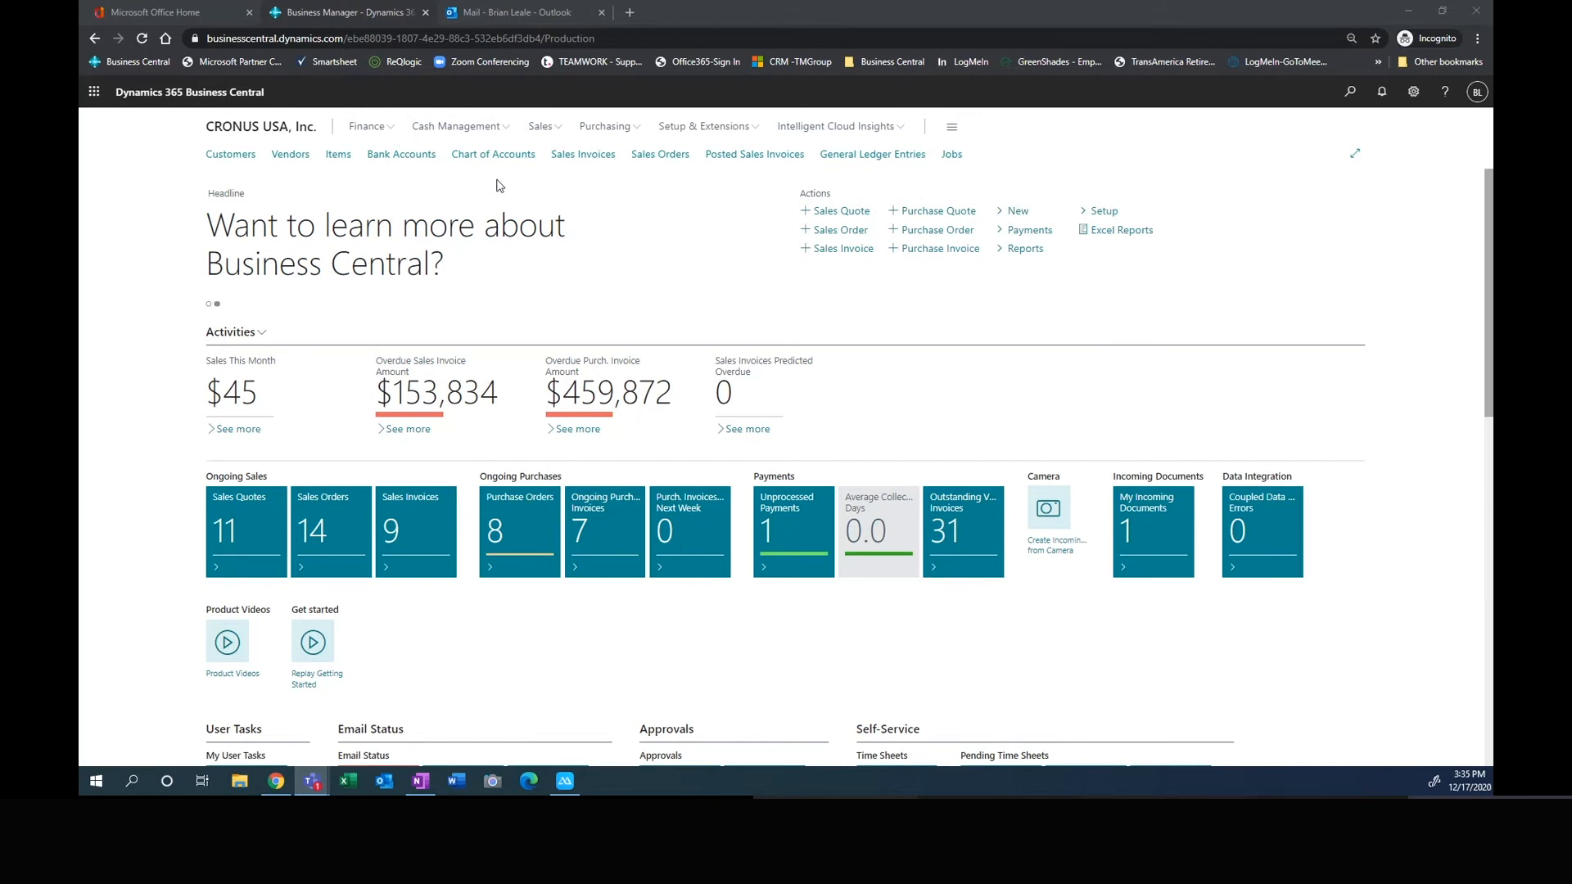
click(368, 127)
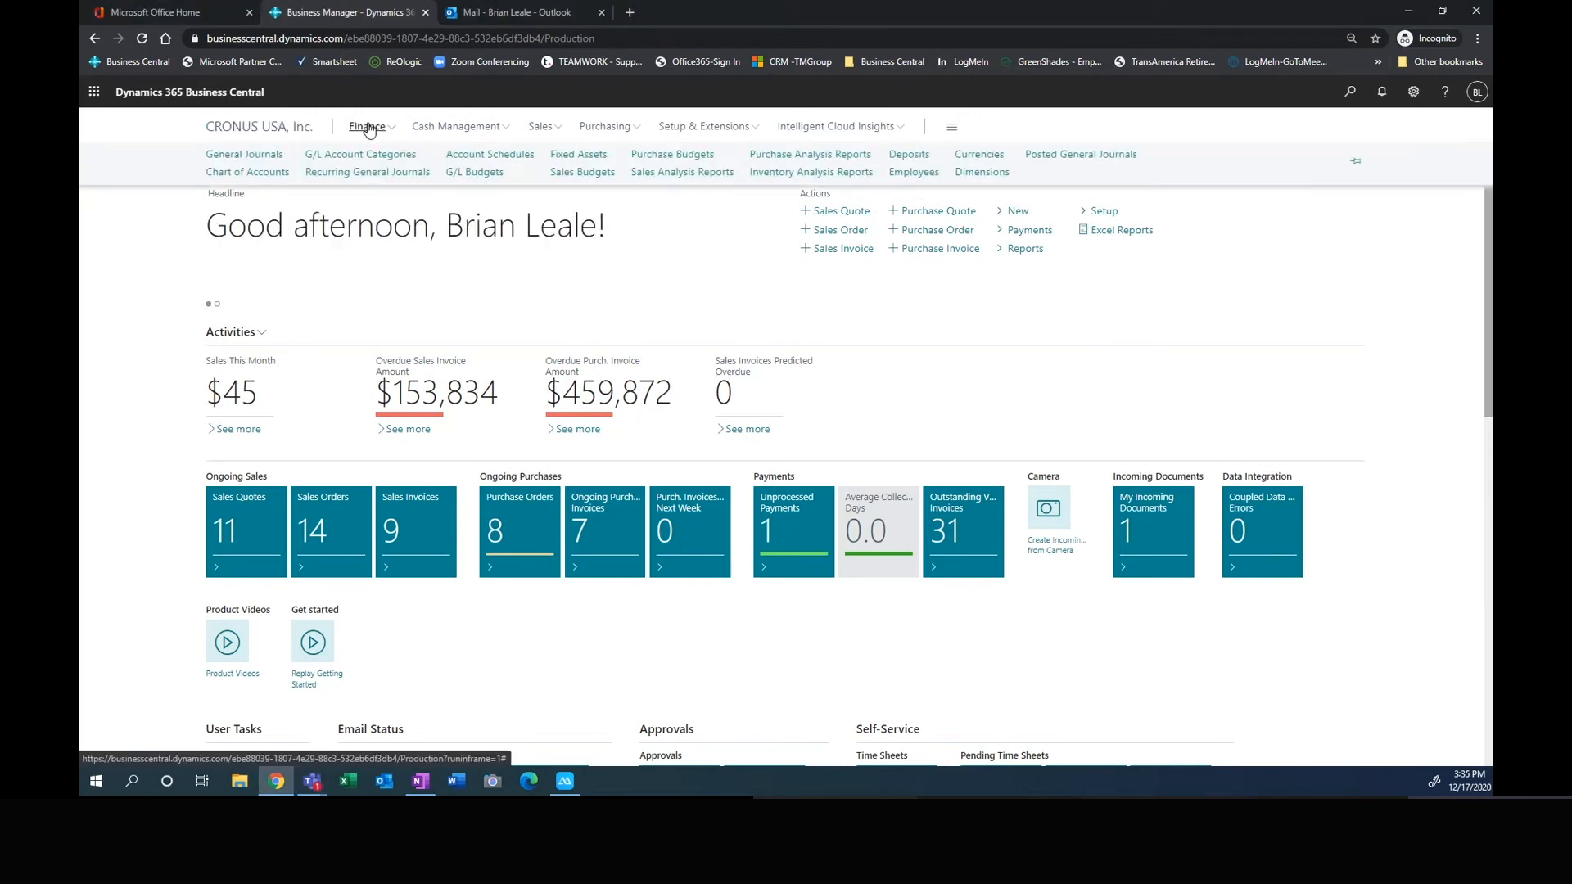
click(367, 127)
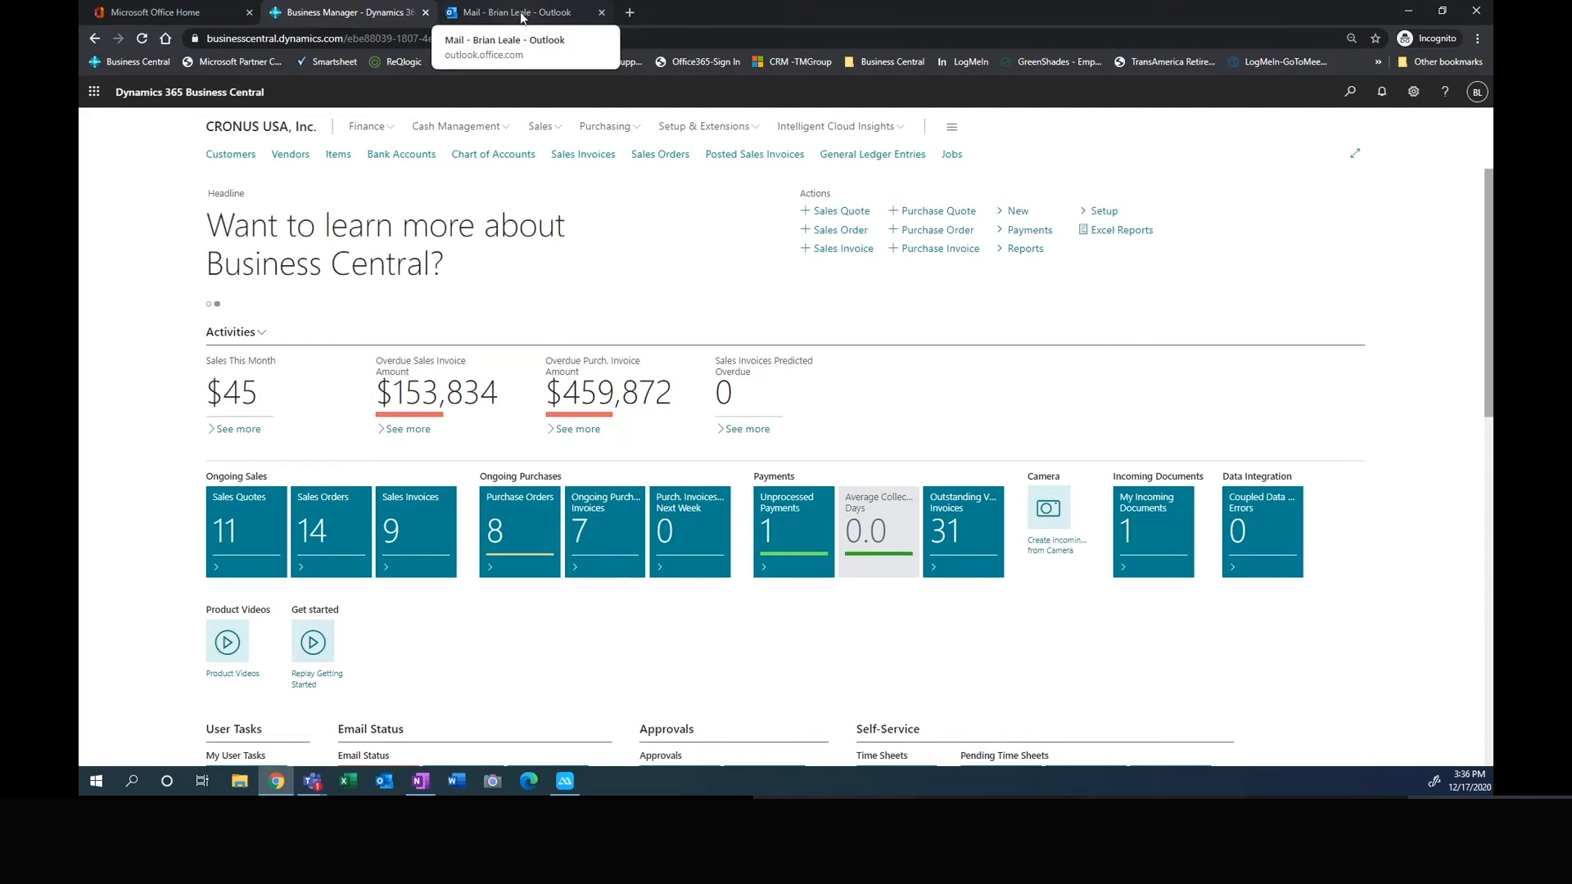
Step: Switch to the Outlook mailbox, open the Membership email, and start a new Business Central sales invoice from it
click(521, 14)
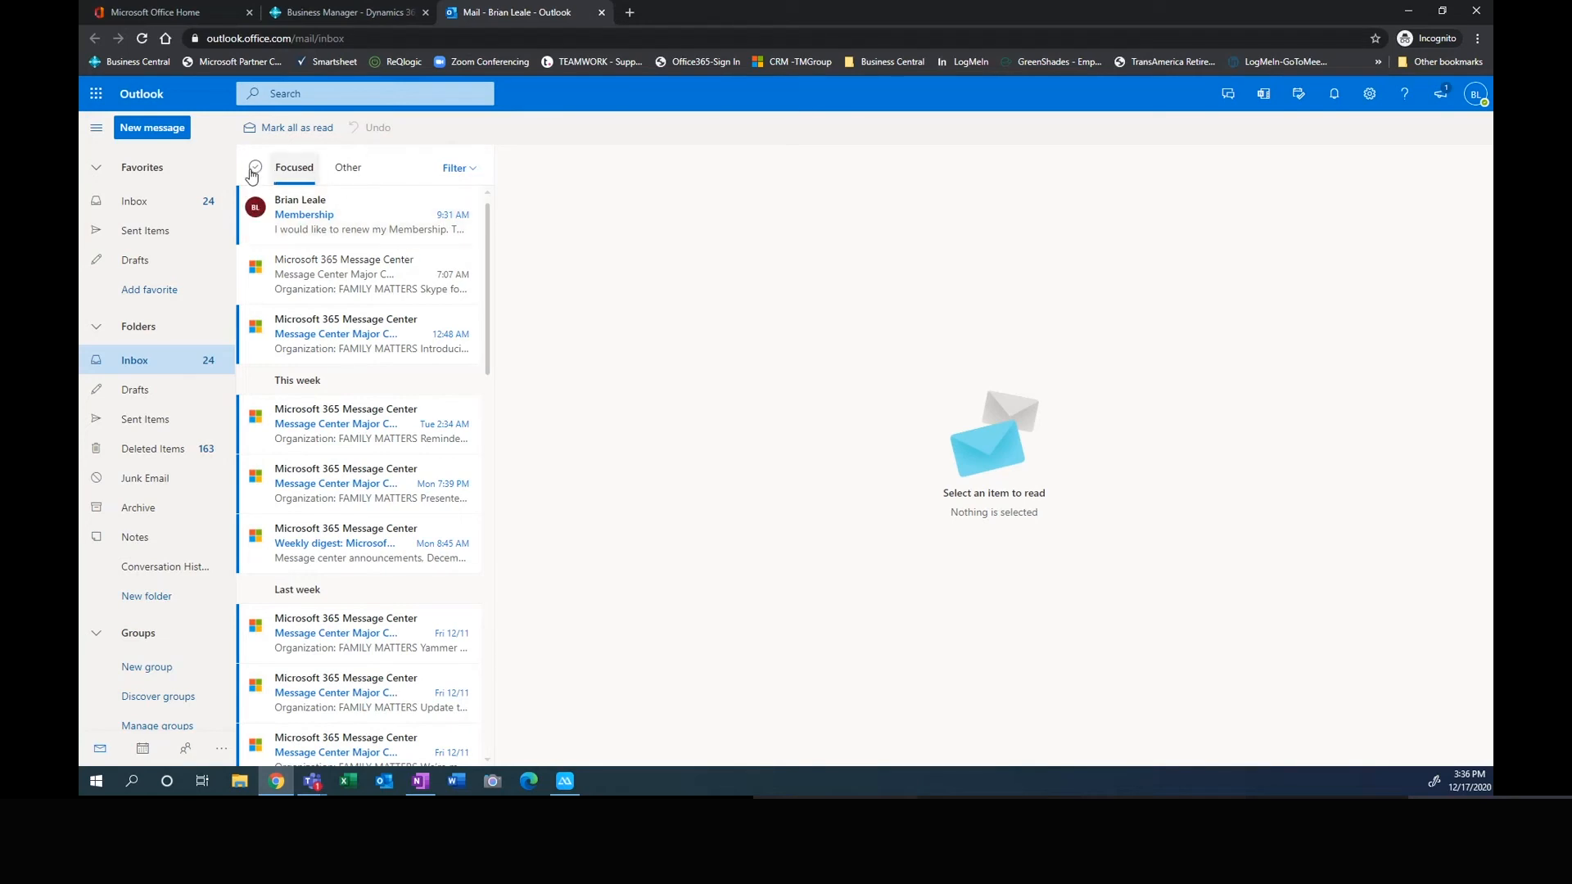
click(360, 215)
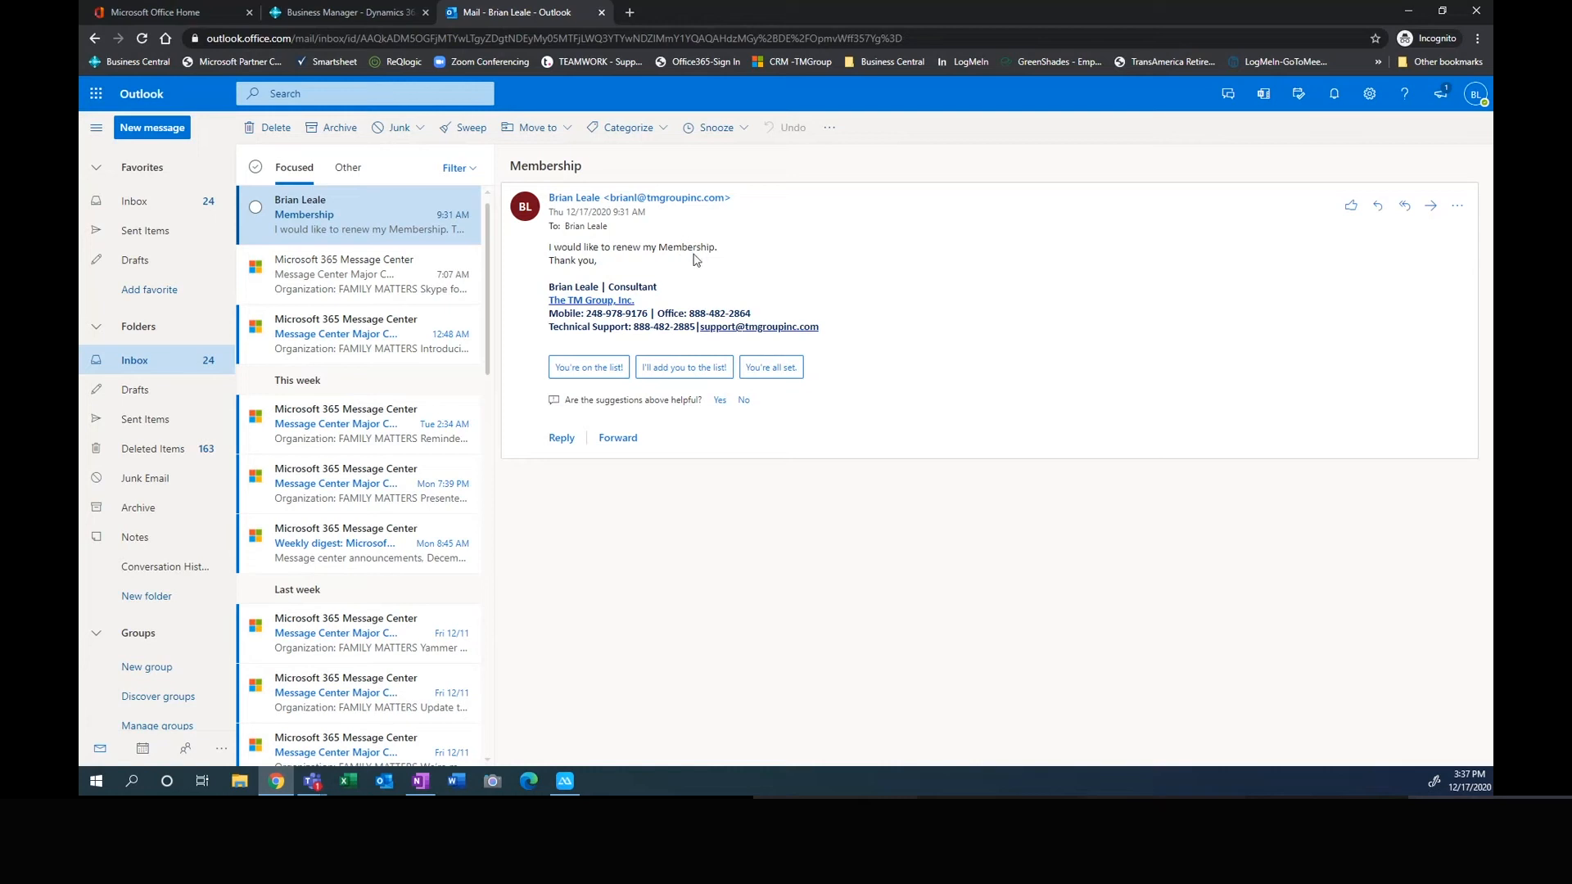
click(1457, 211)
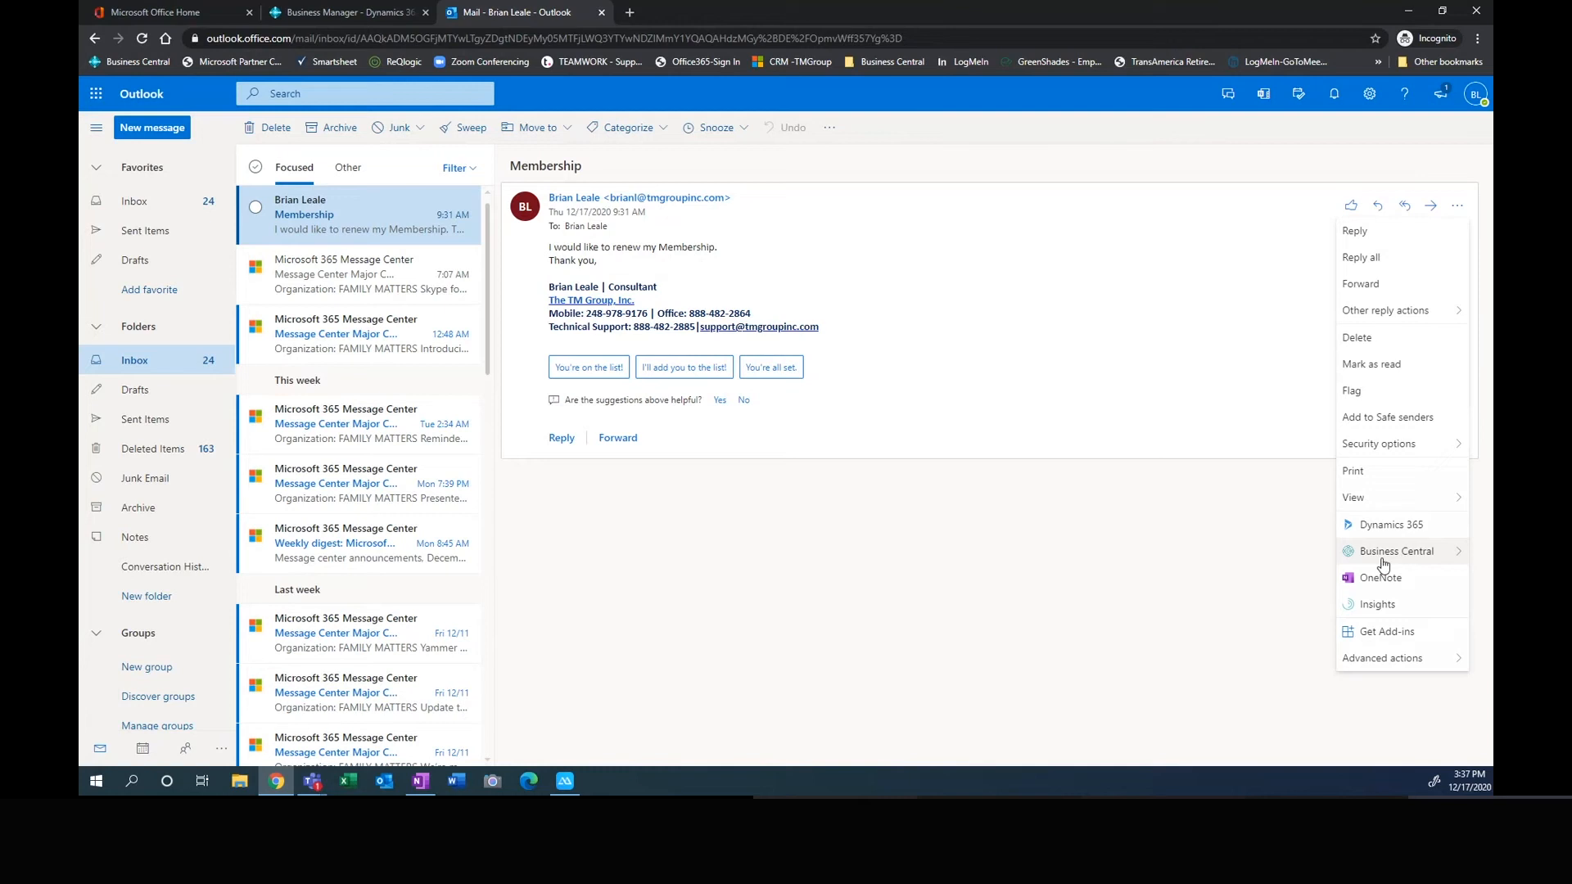
mouse_move(1392, 553)
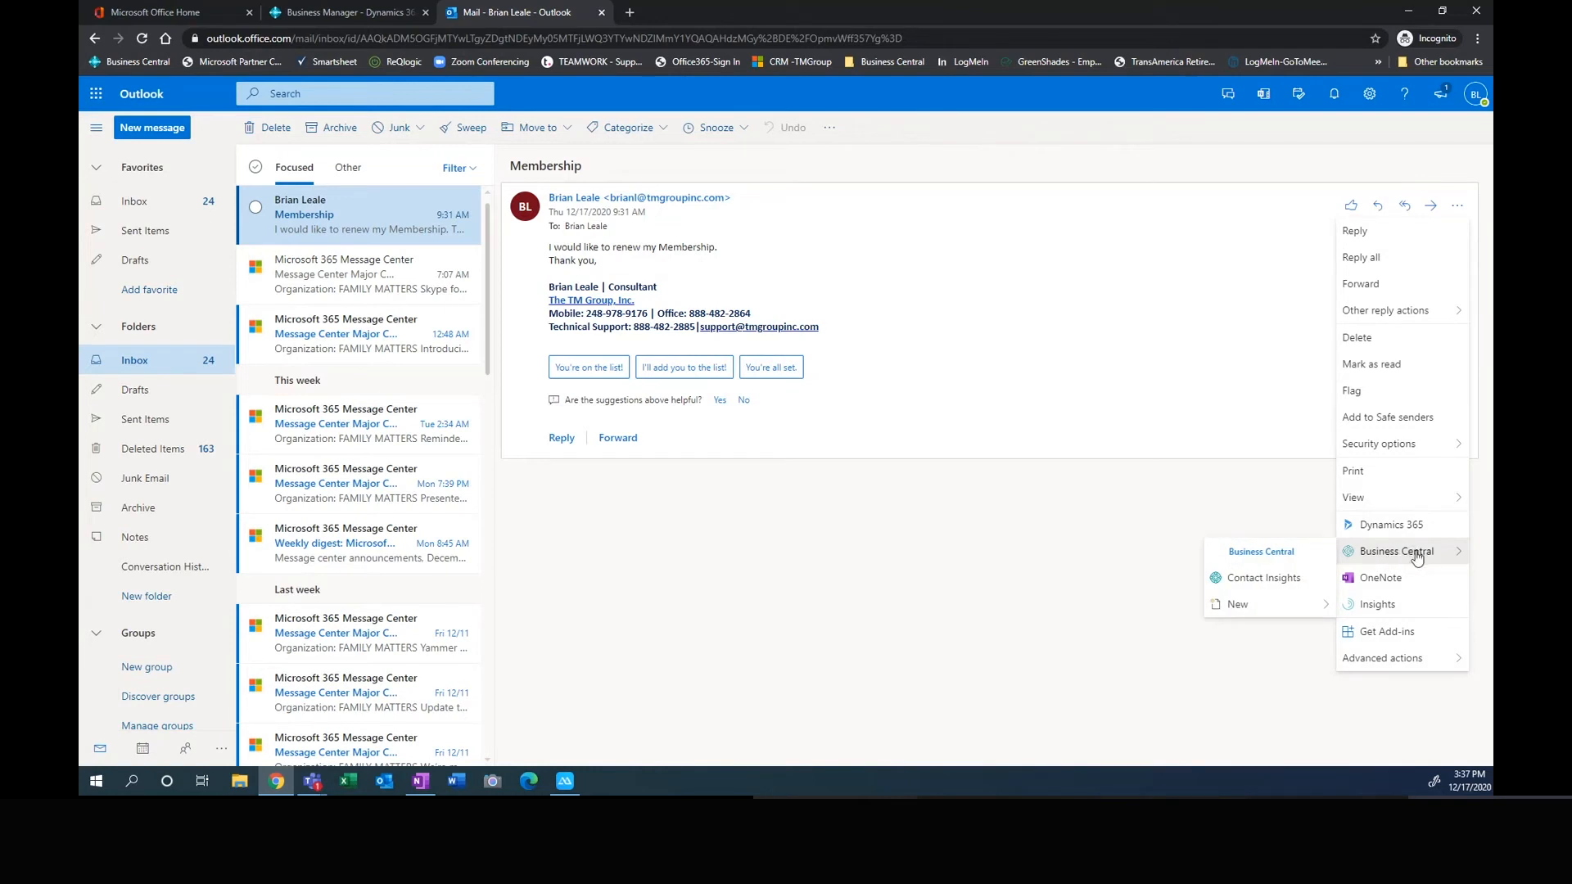
mouse_move(1244, 618)
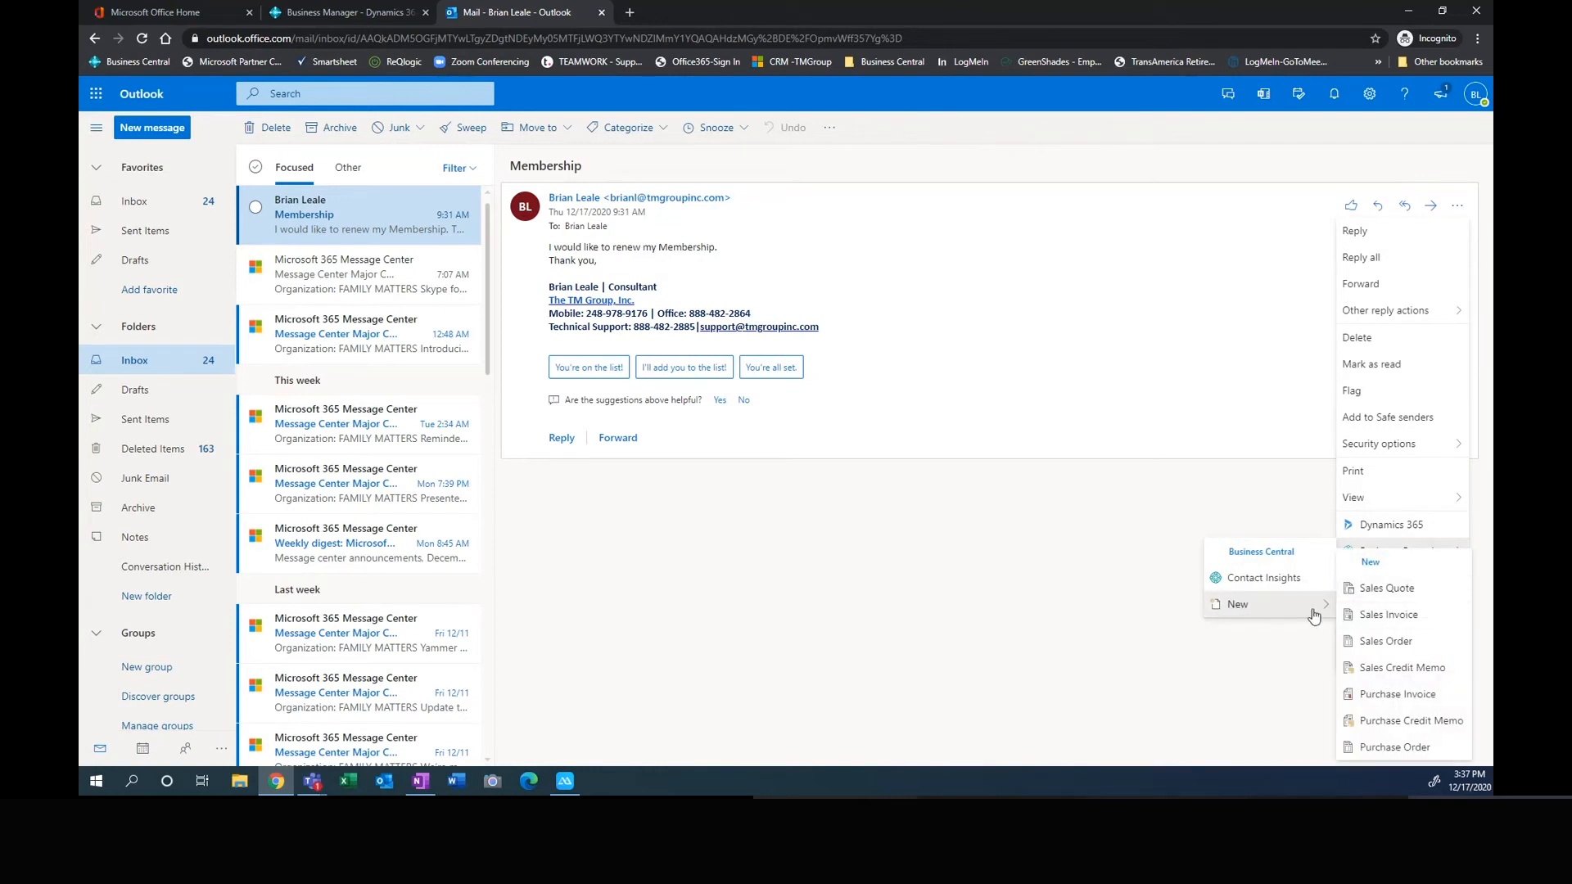
click(1403, 618)
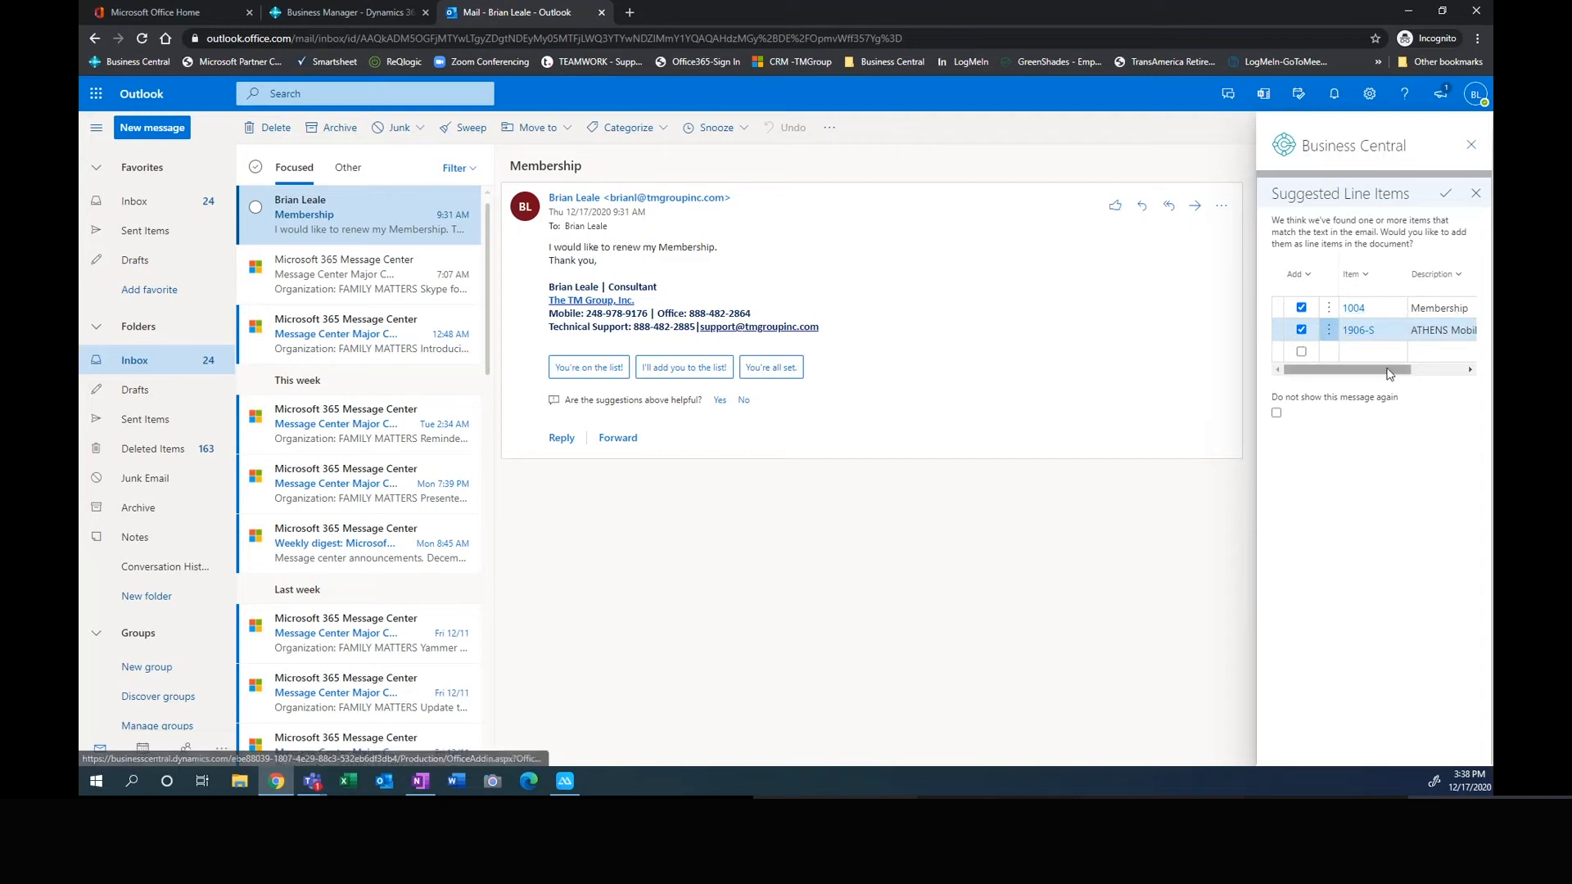
Step: Accept only the suggested Membership item 1004 with quantity 1, excluding item 1906-S, and close the Business Central add-in pane
mouse_move(1371, 369)
mouse_down()
mouse_move(1400, 370)
mouse_move(1367, 370)
mouse_up()
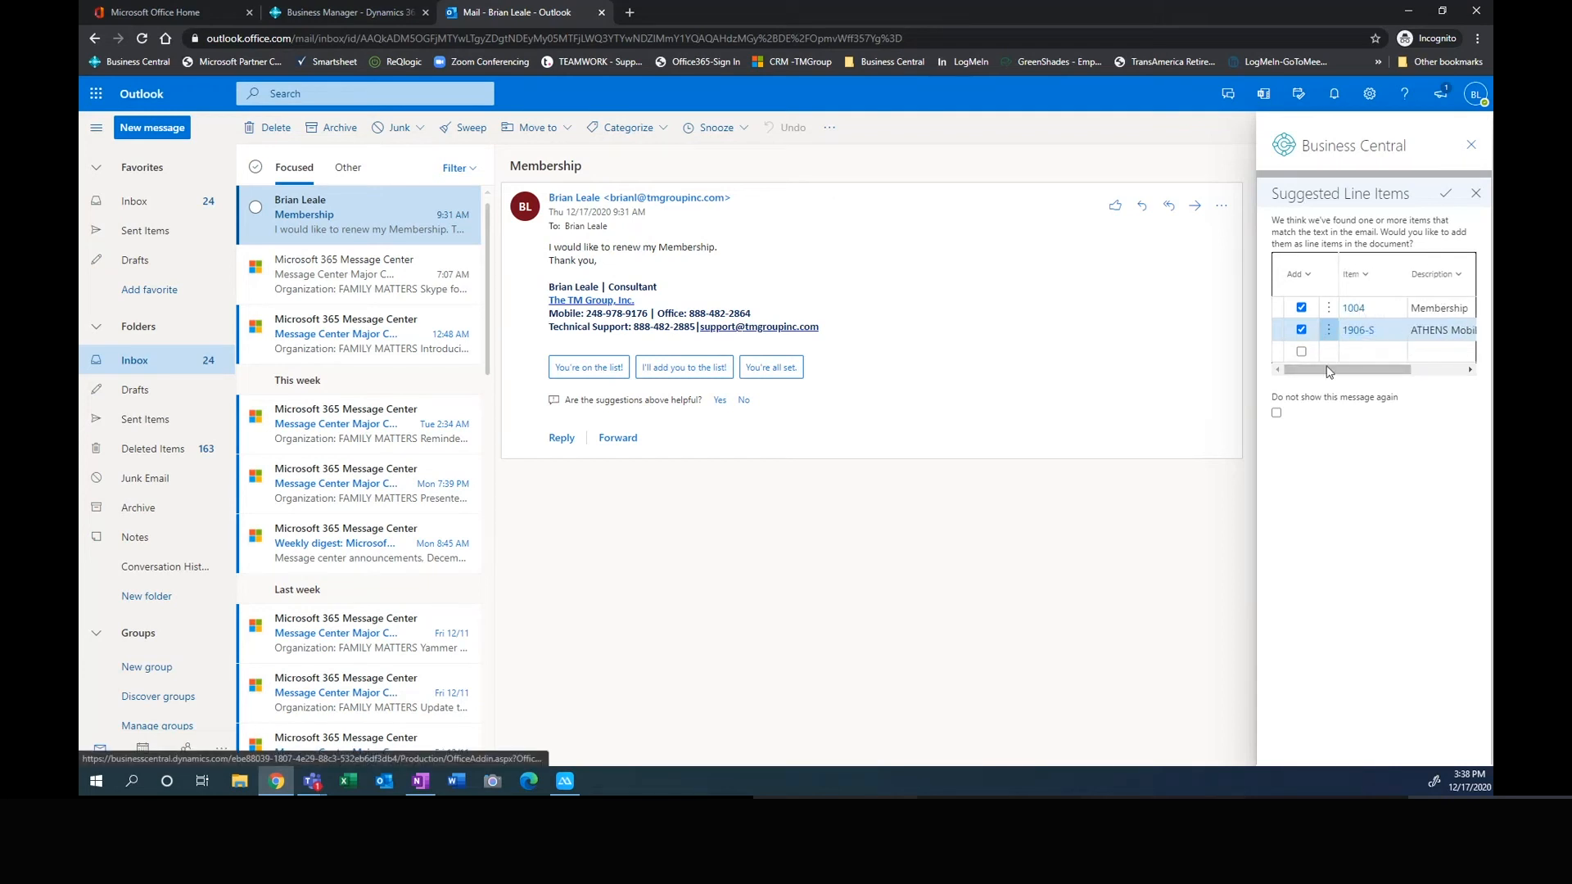
click(1302, 331)
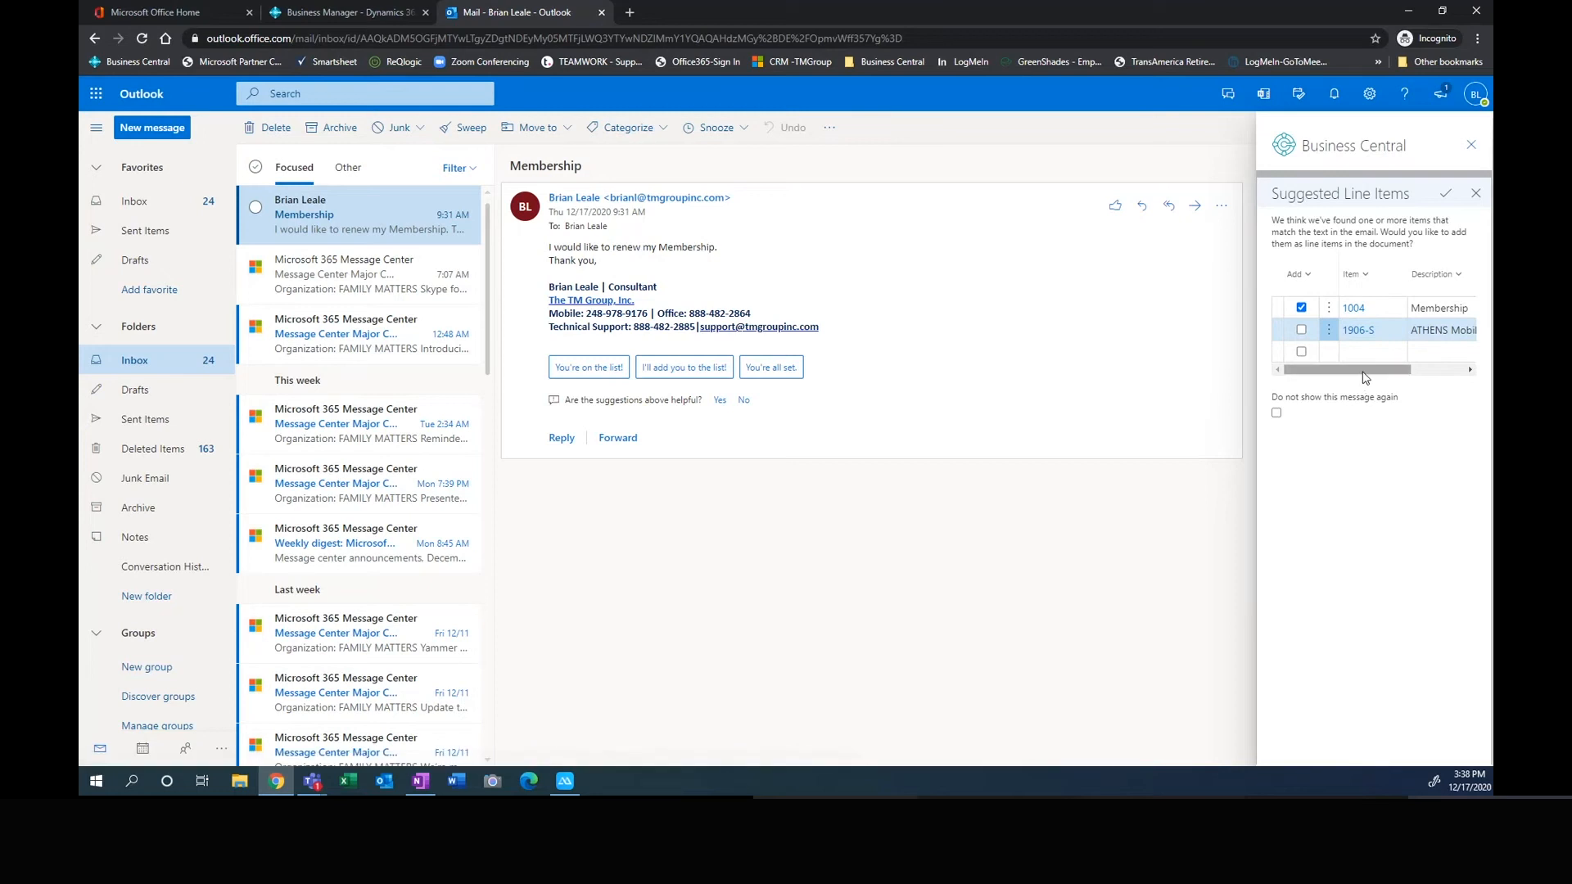
drag(1363, 373, 1418, 372)
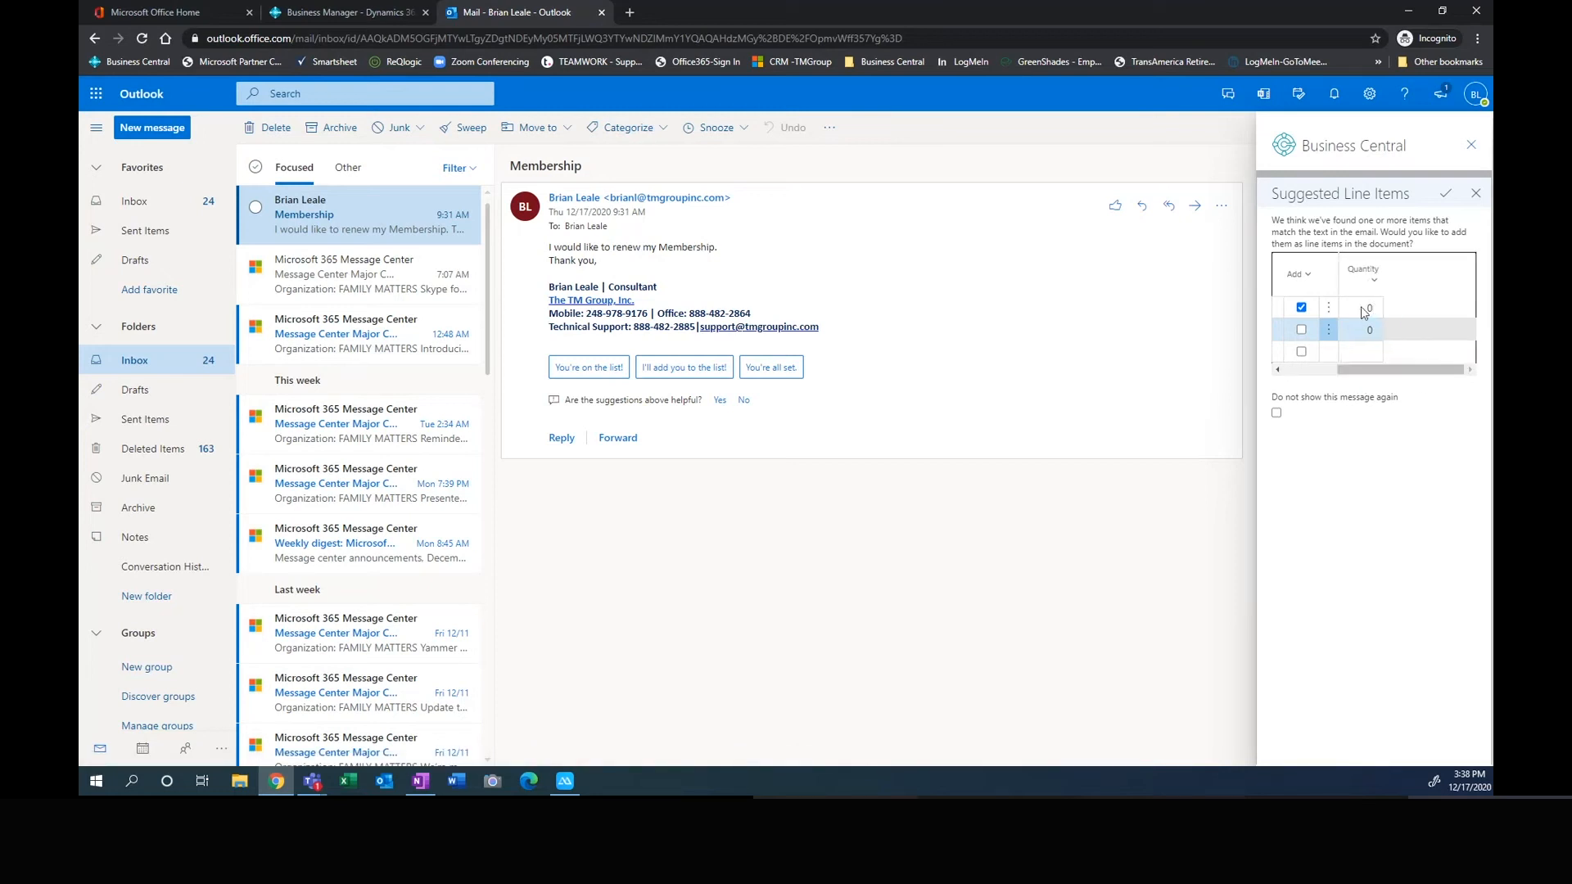
click(1363, 310)
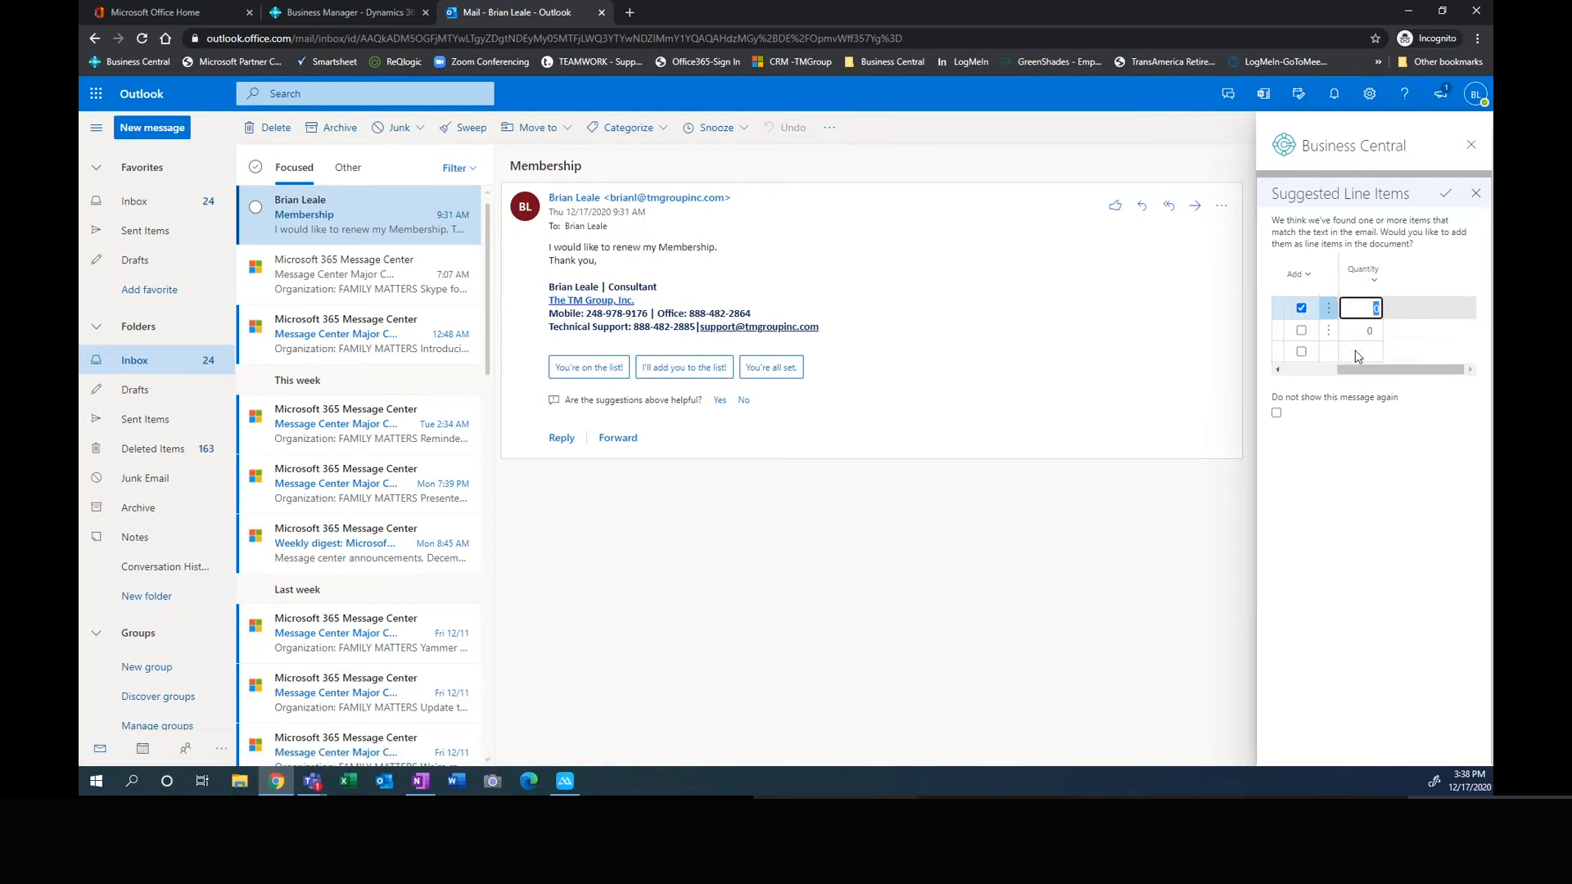
text(1)
key(Tab)
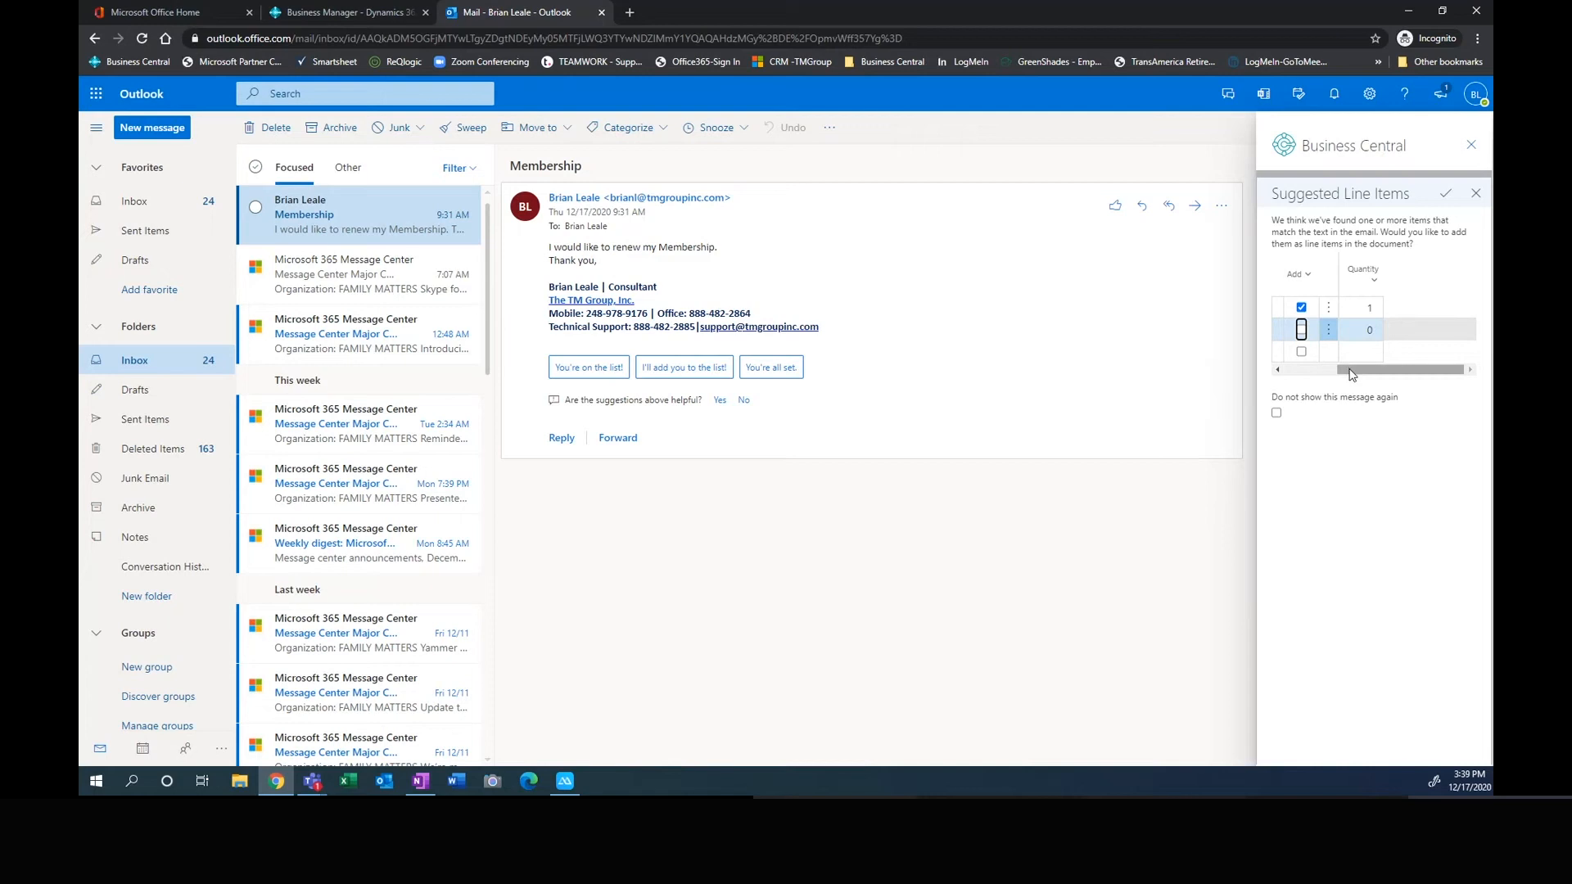
drag(1356, 370, 1305, 370)
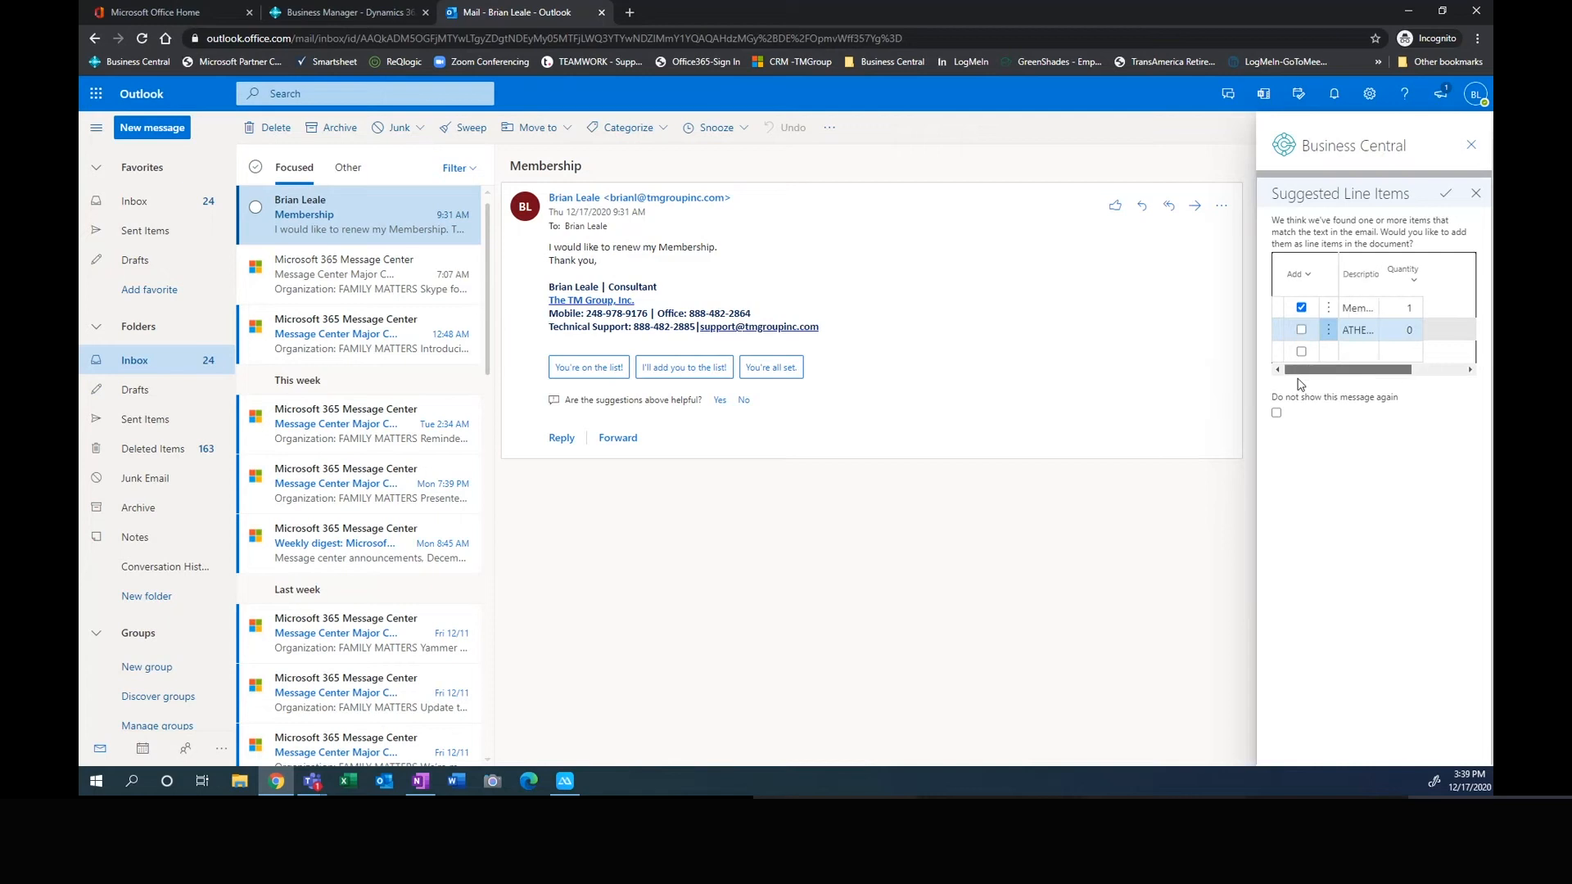
click(1446, 199)
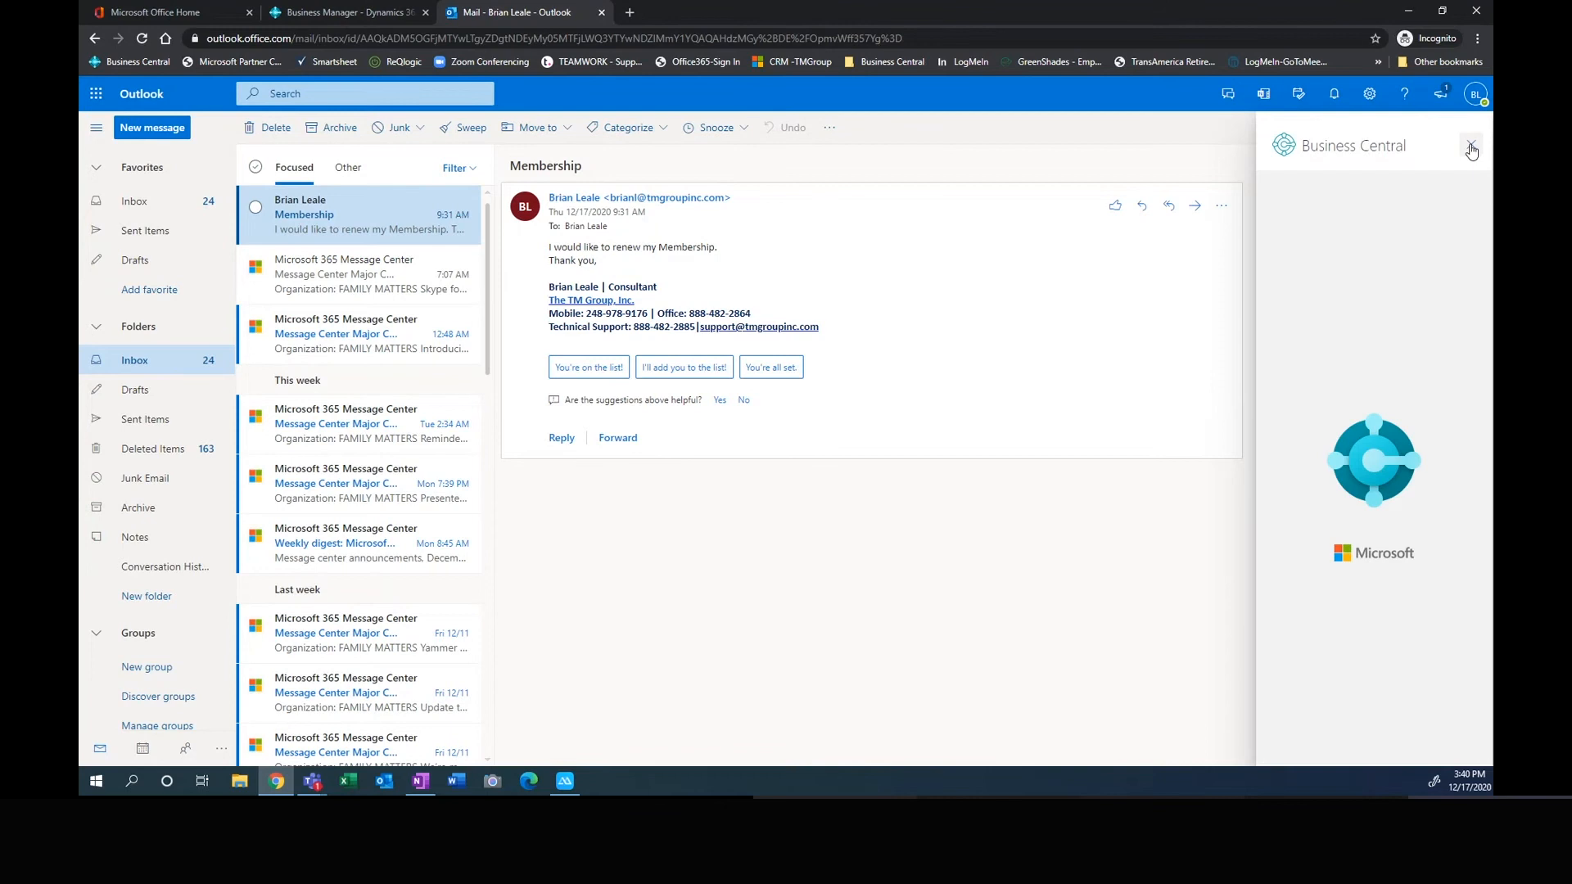
click(1471, 148)
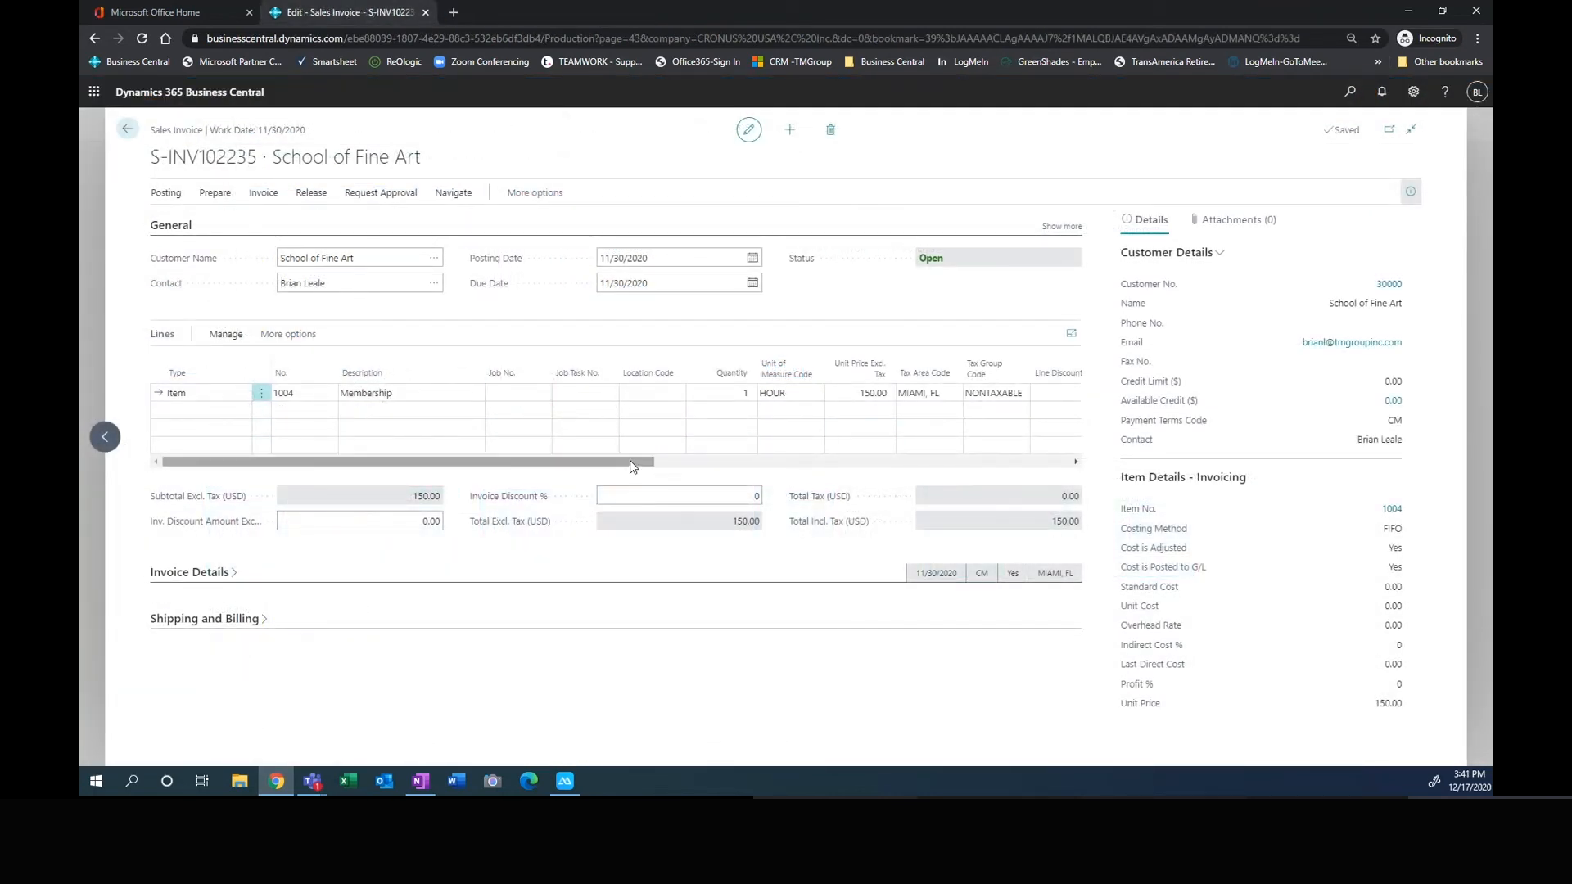
Step: Assign grants code FED2020 to the Membership line of the School of Fine Art sales invoice
drag(659, 469, 539, 448)
drag(606, 464, 992, 491)
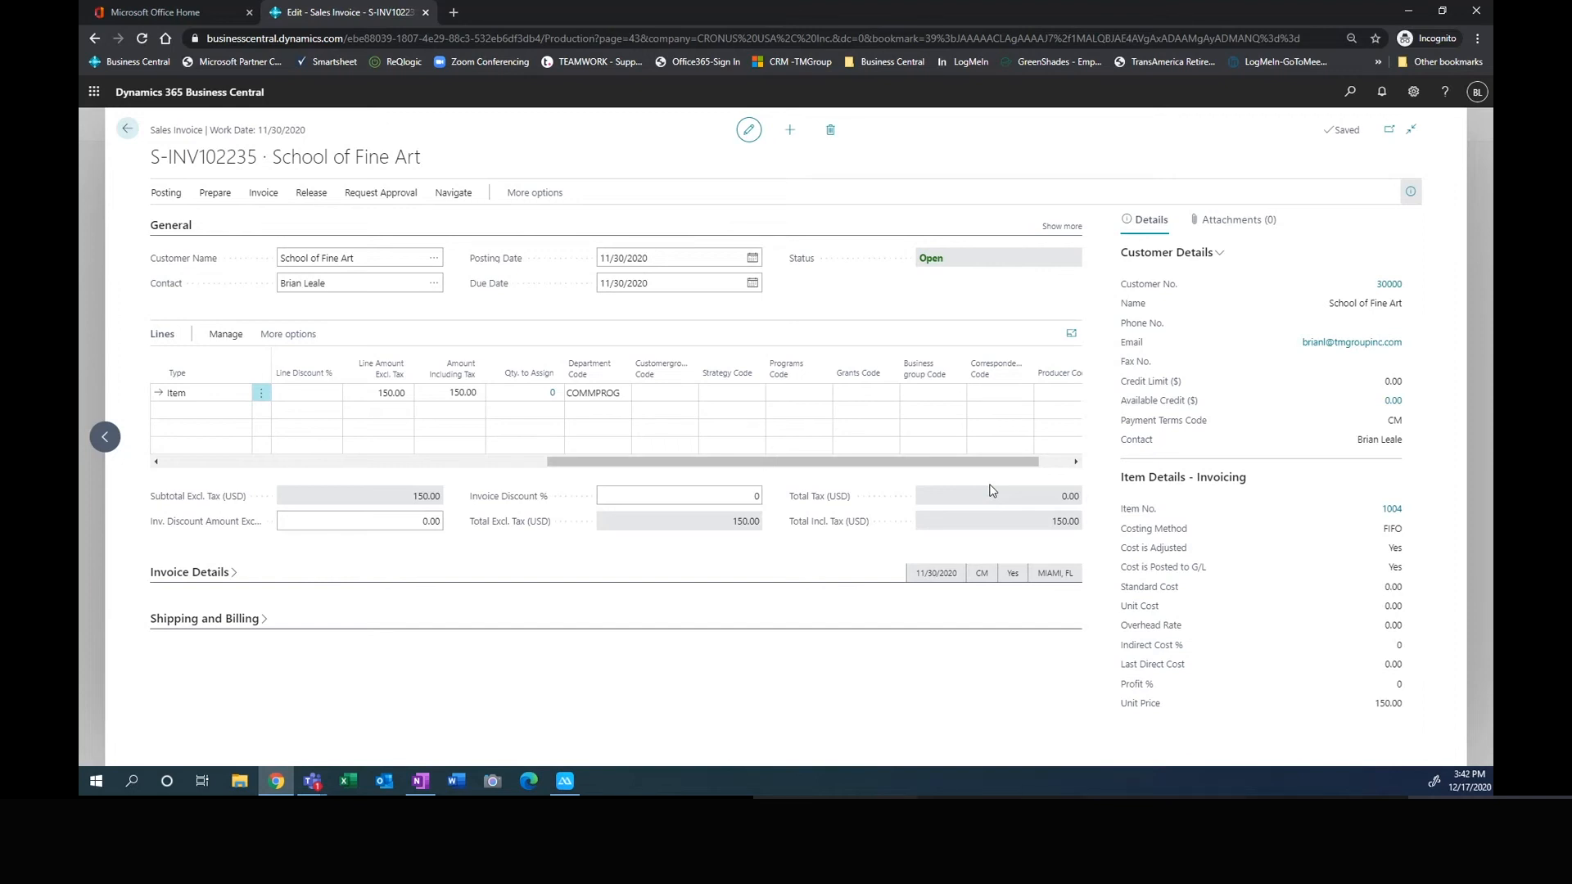
click(877, 392)
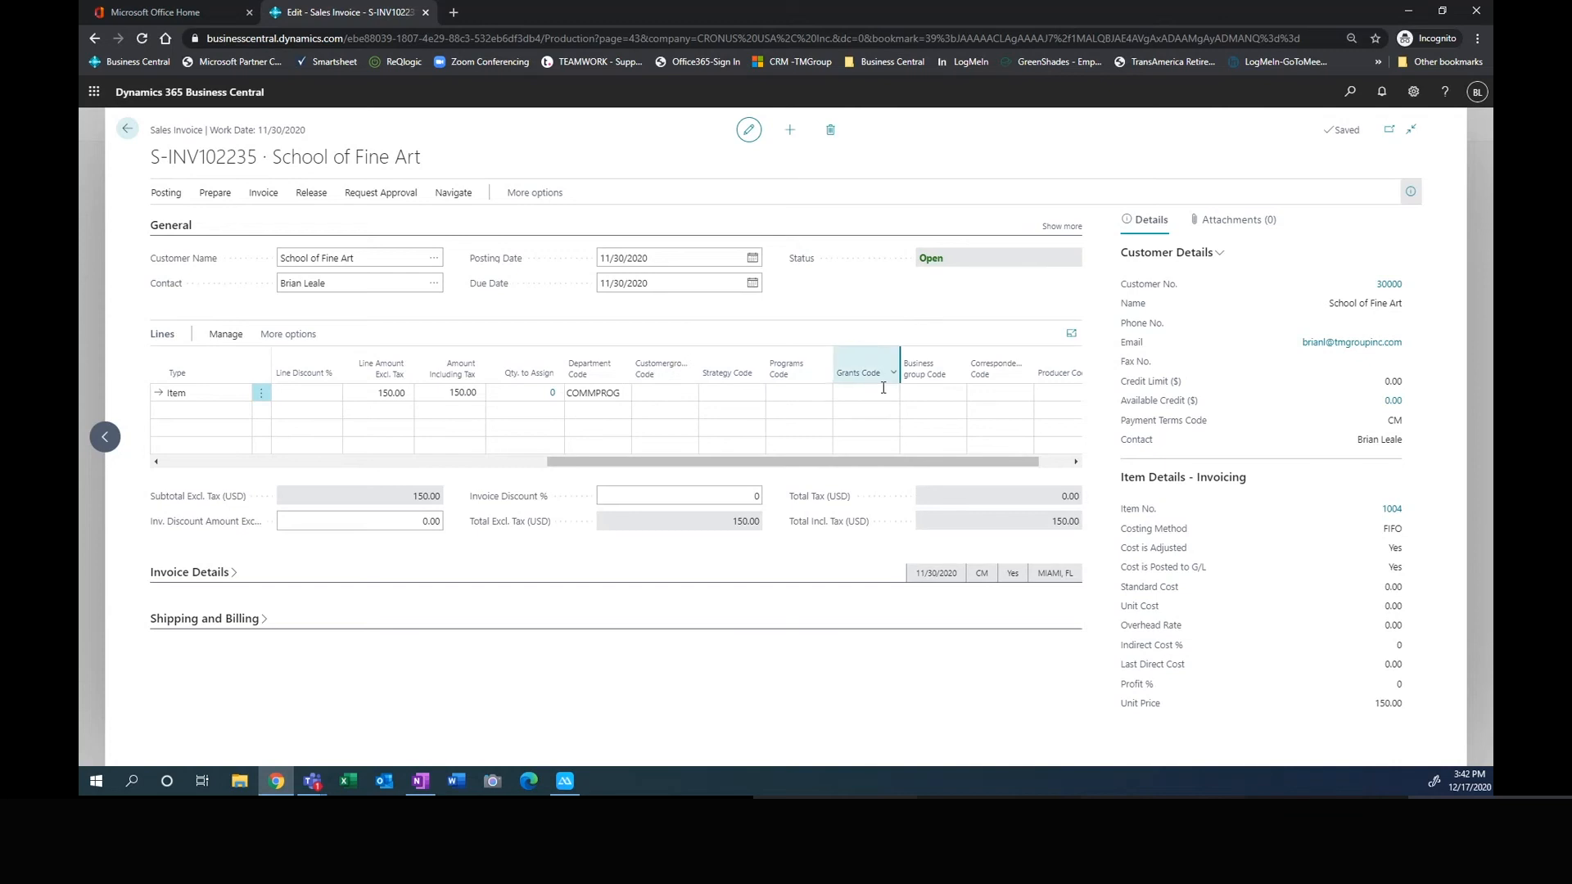
click(890, 392)
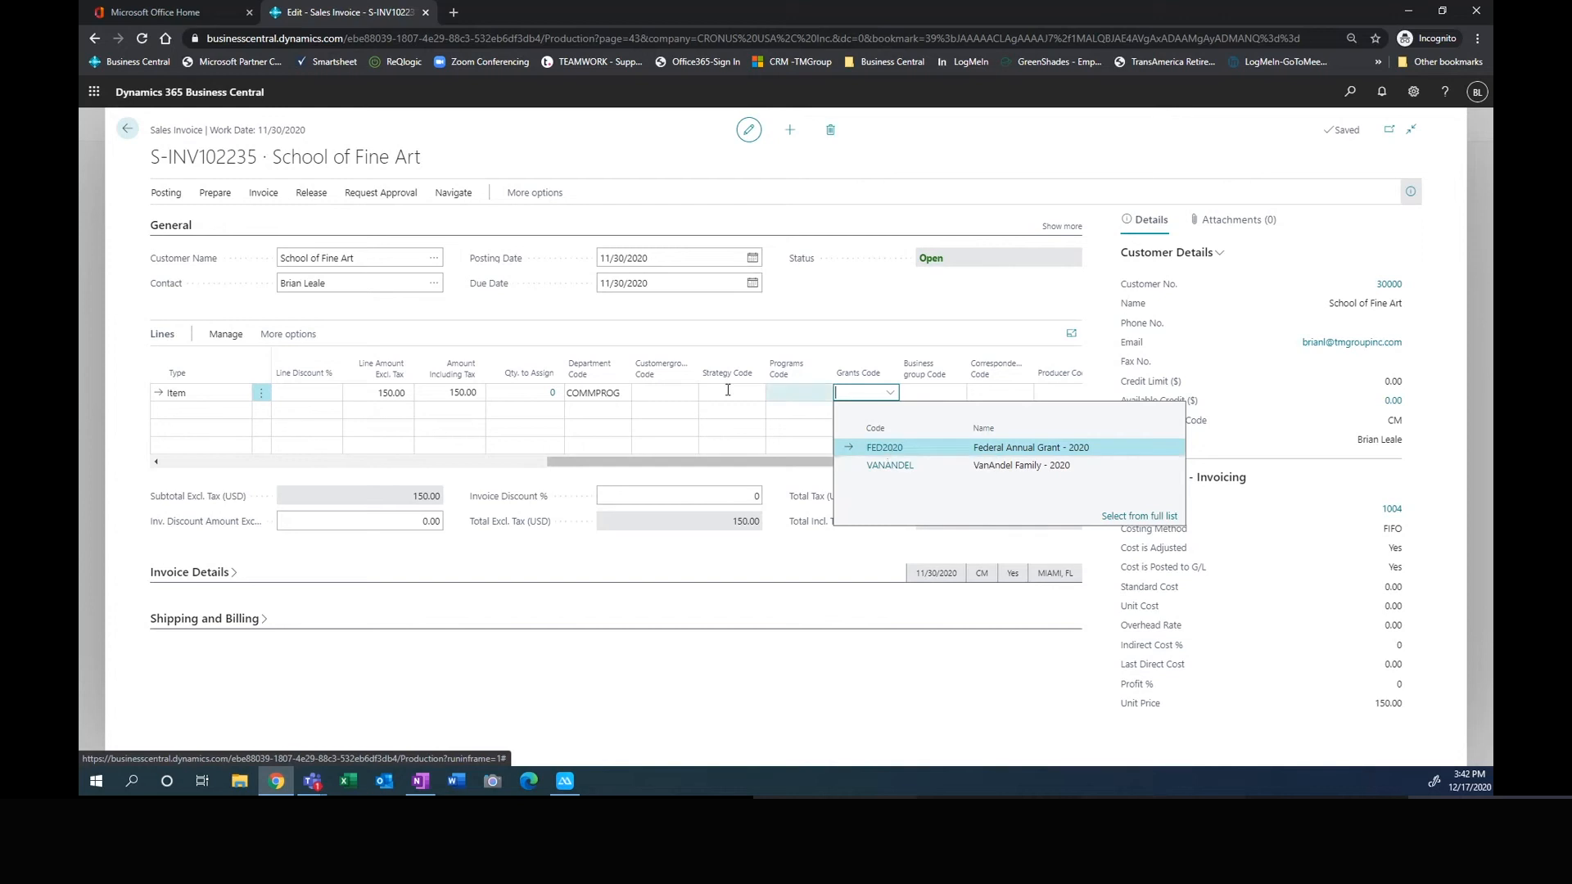
click(876, 448)
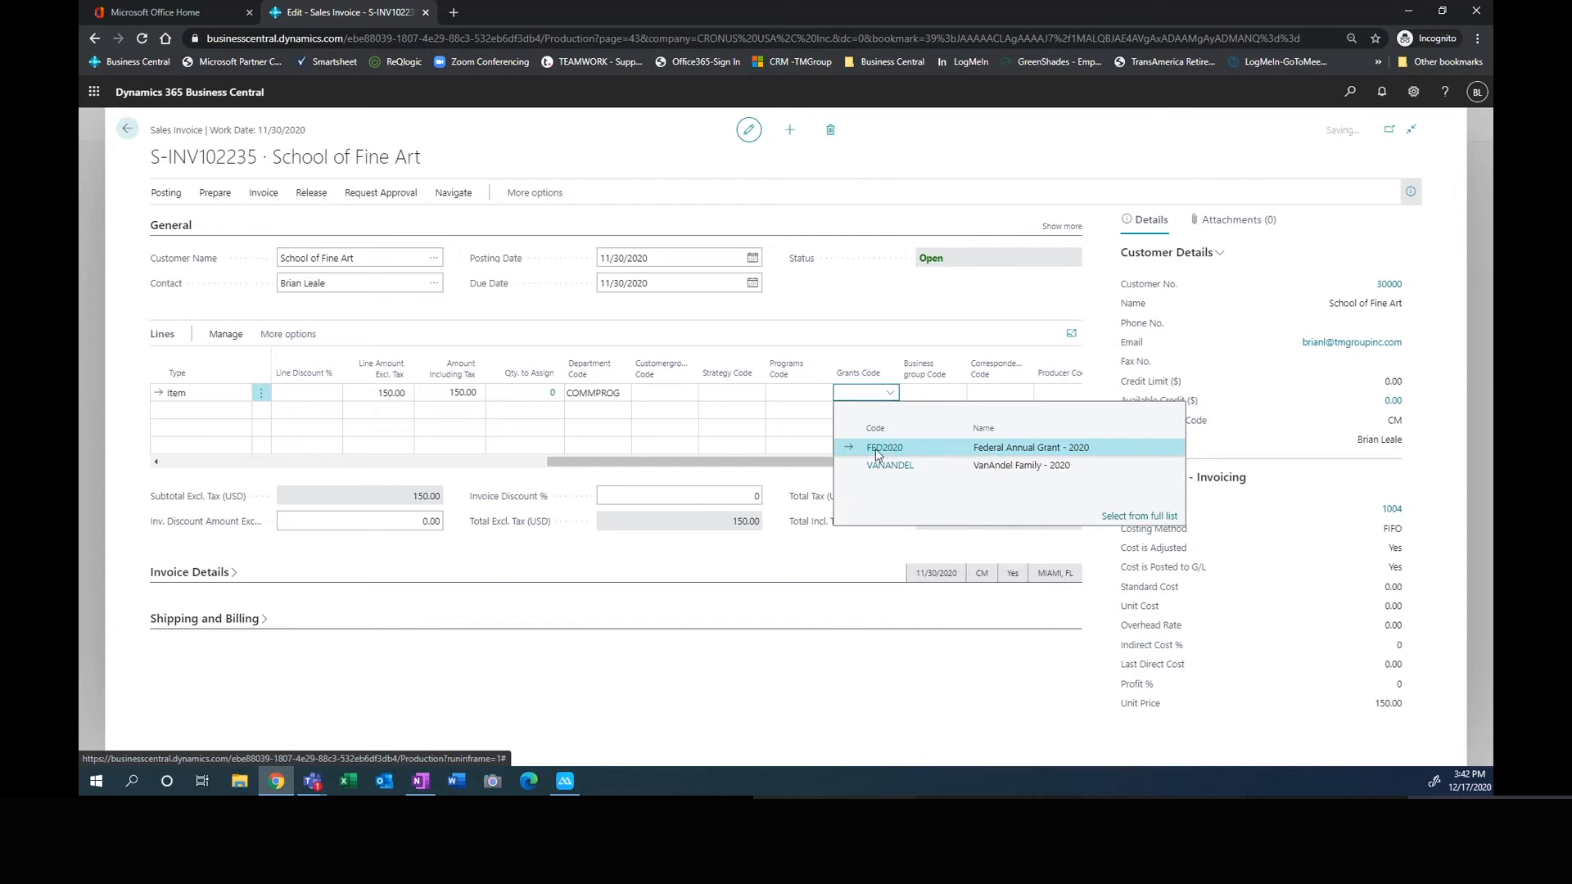
click(936, 396)
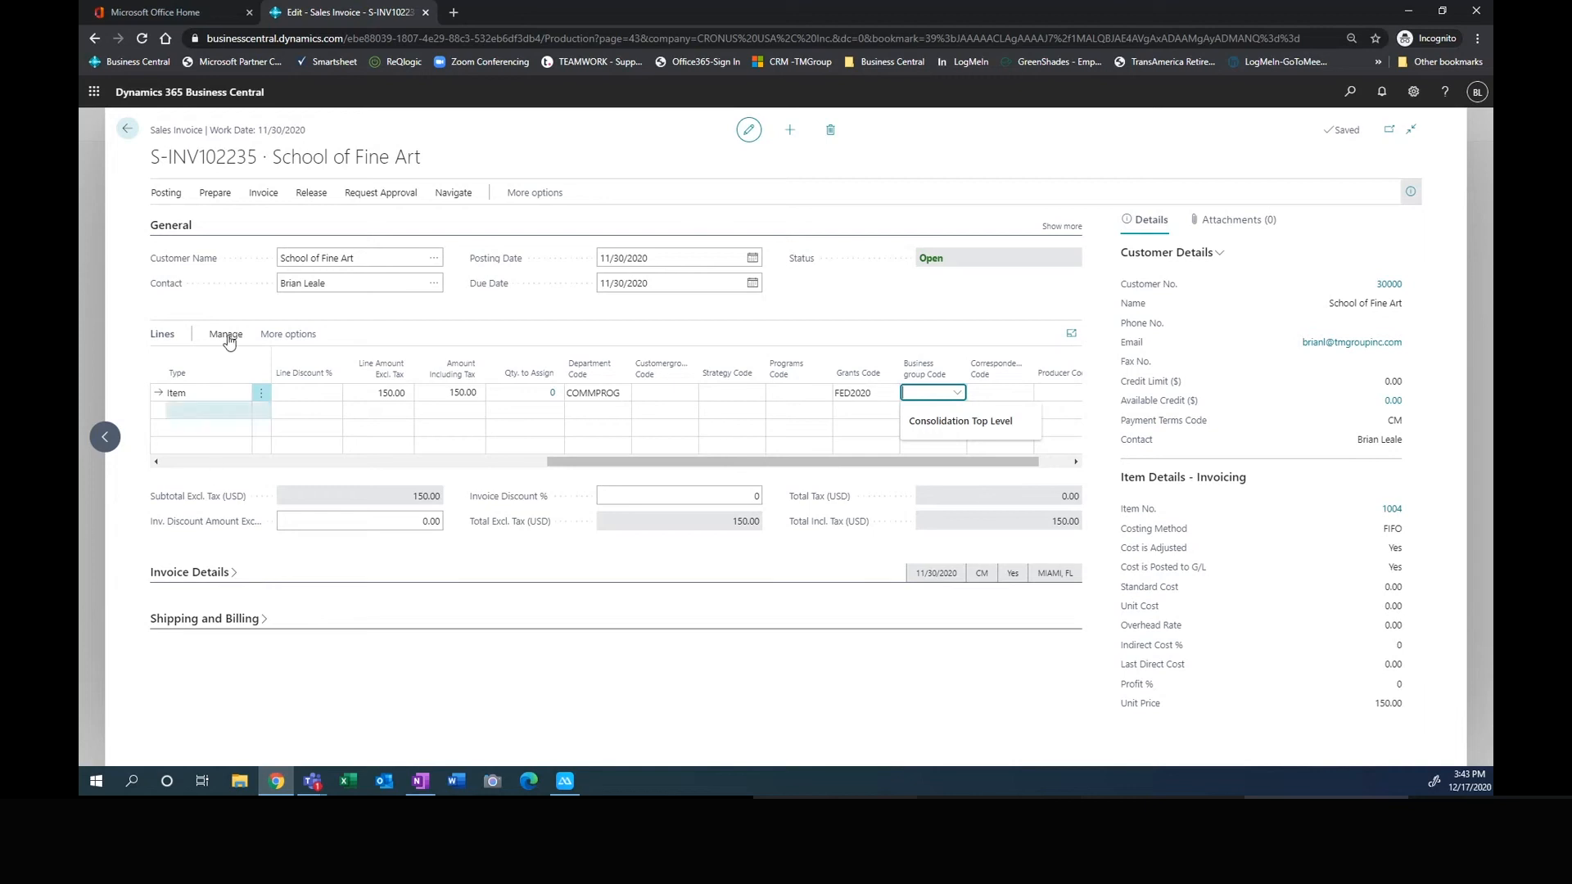
Step: Expand the sales invoice's Invoice Details section to check the payment terms and payment service
click(182, 200)
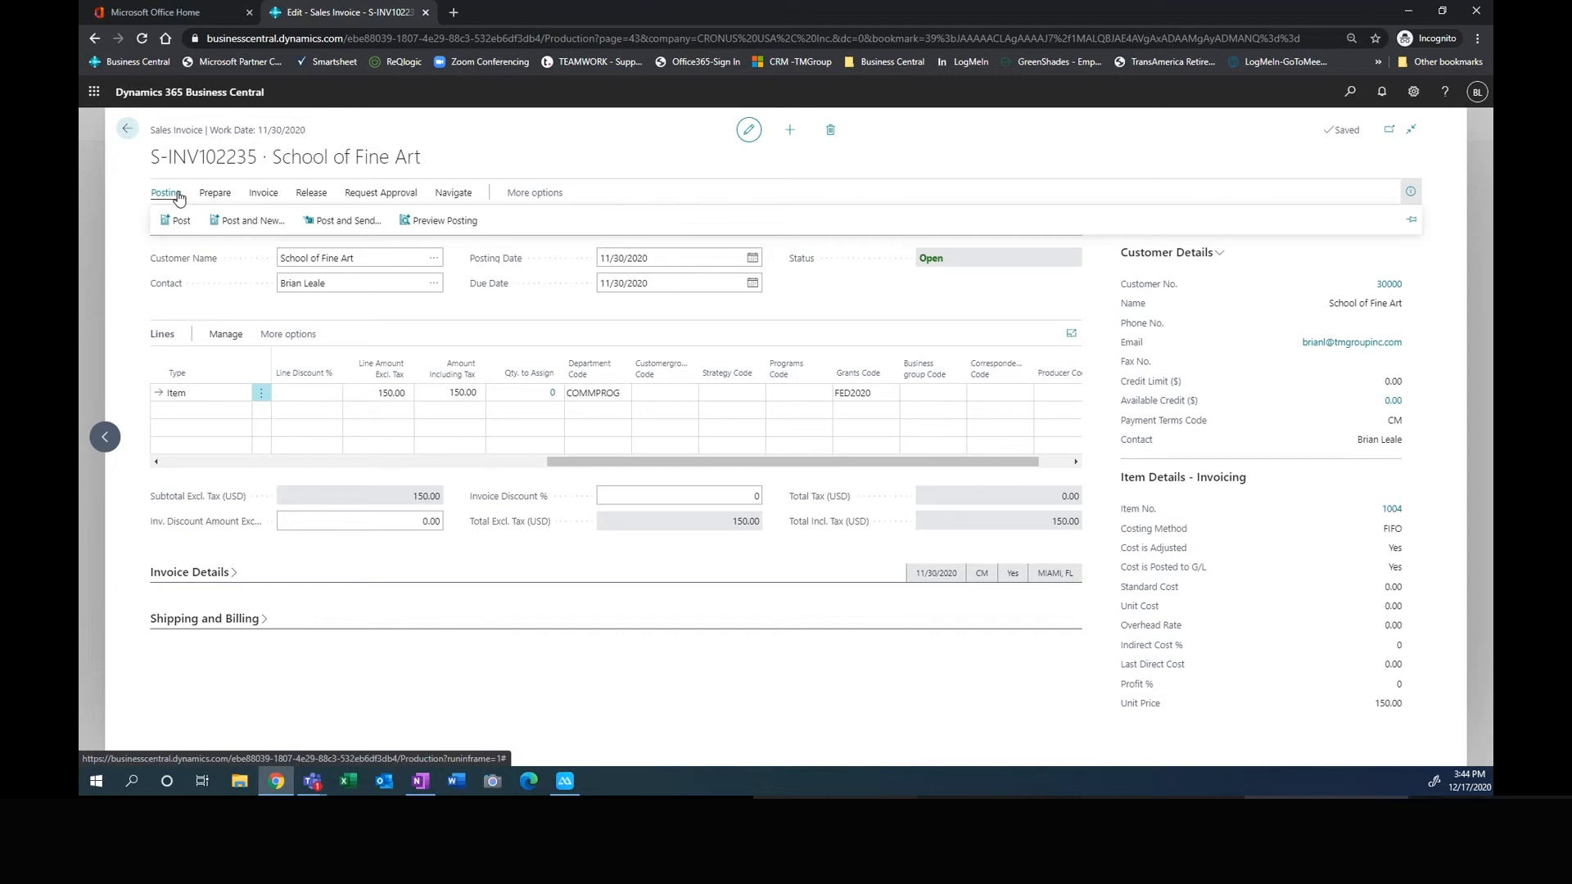
click(236, 573)
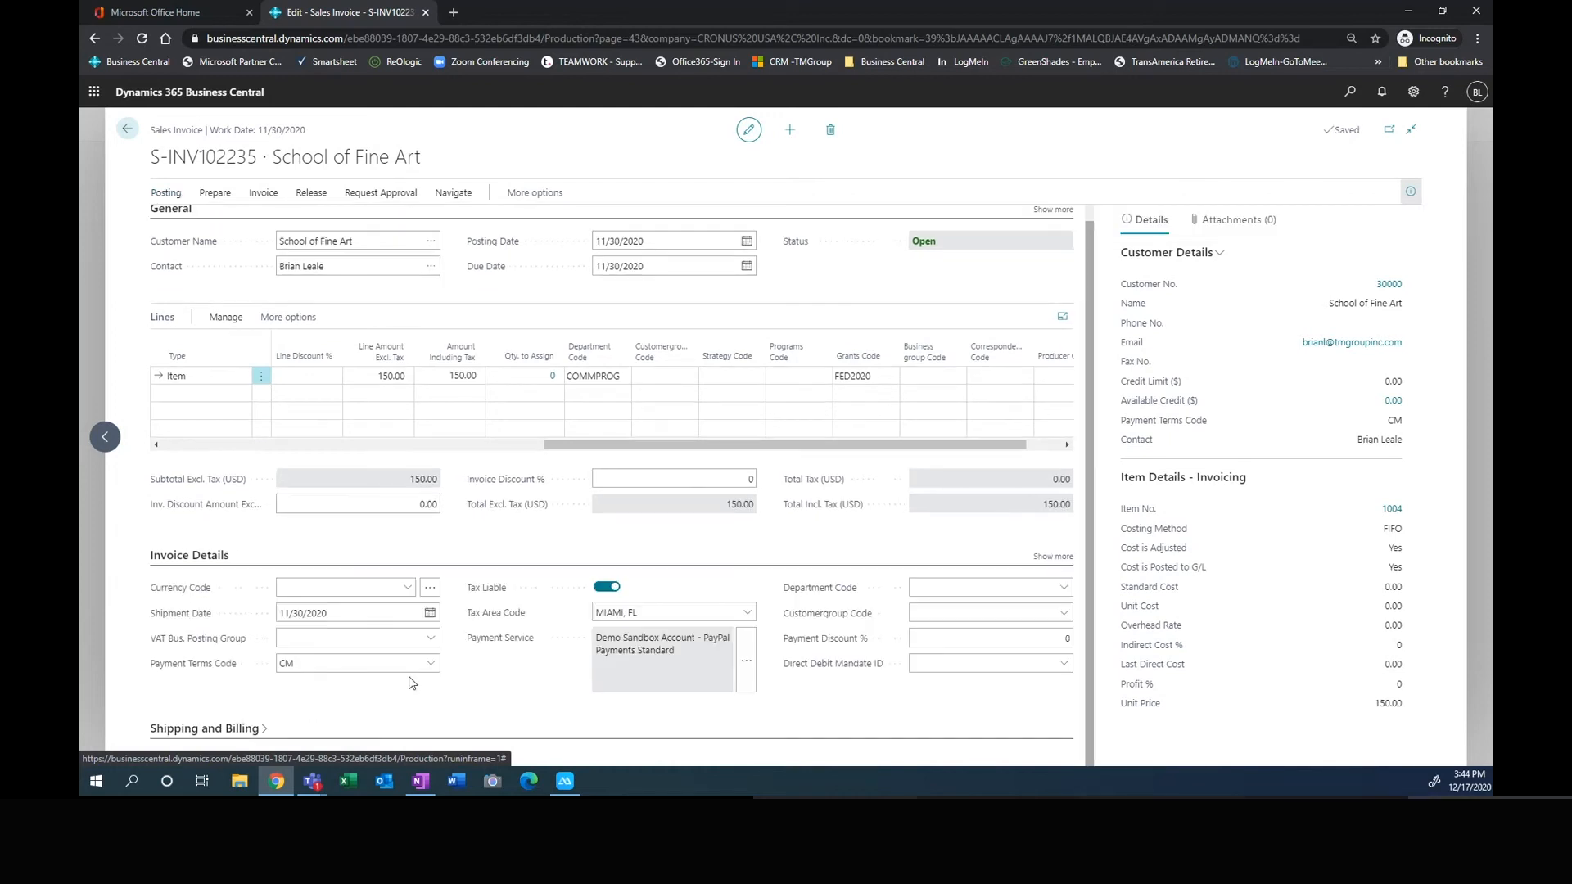
click(303, 510)
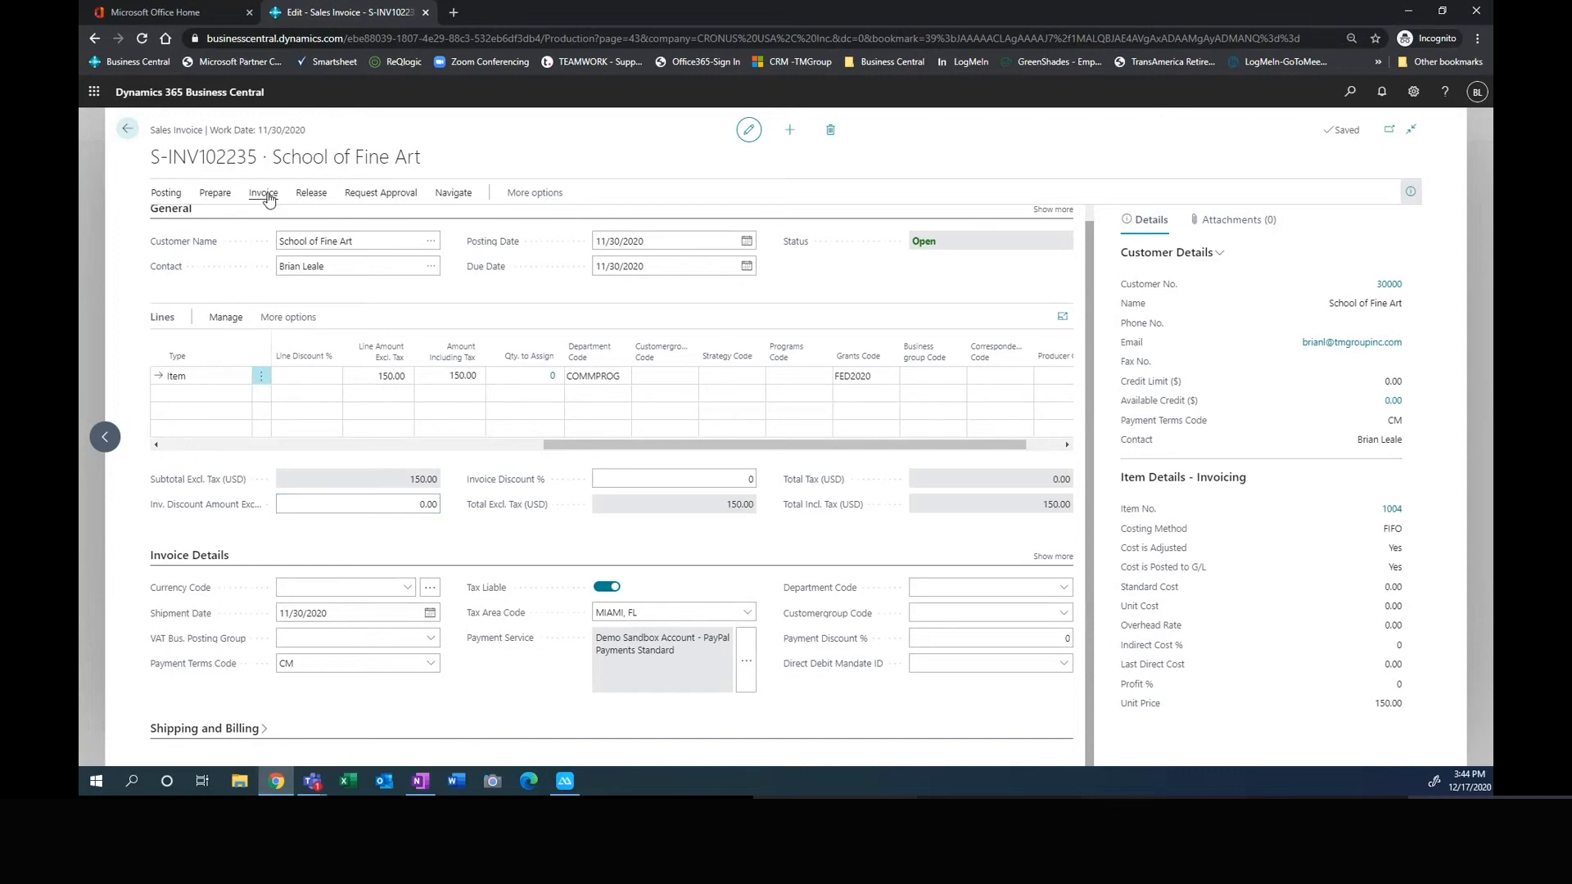
click(545, 198)
click(266, 196)
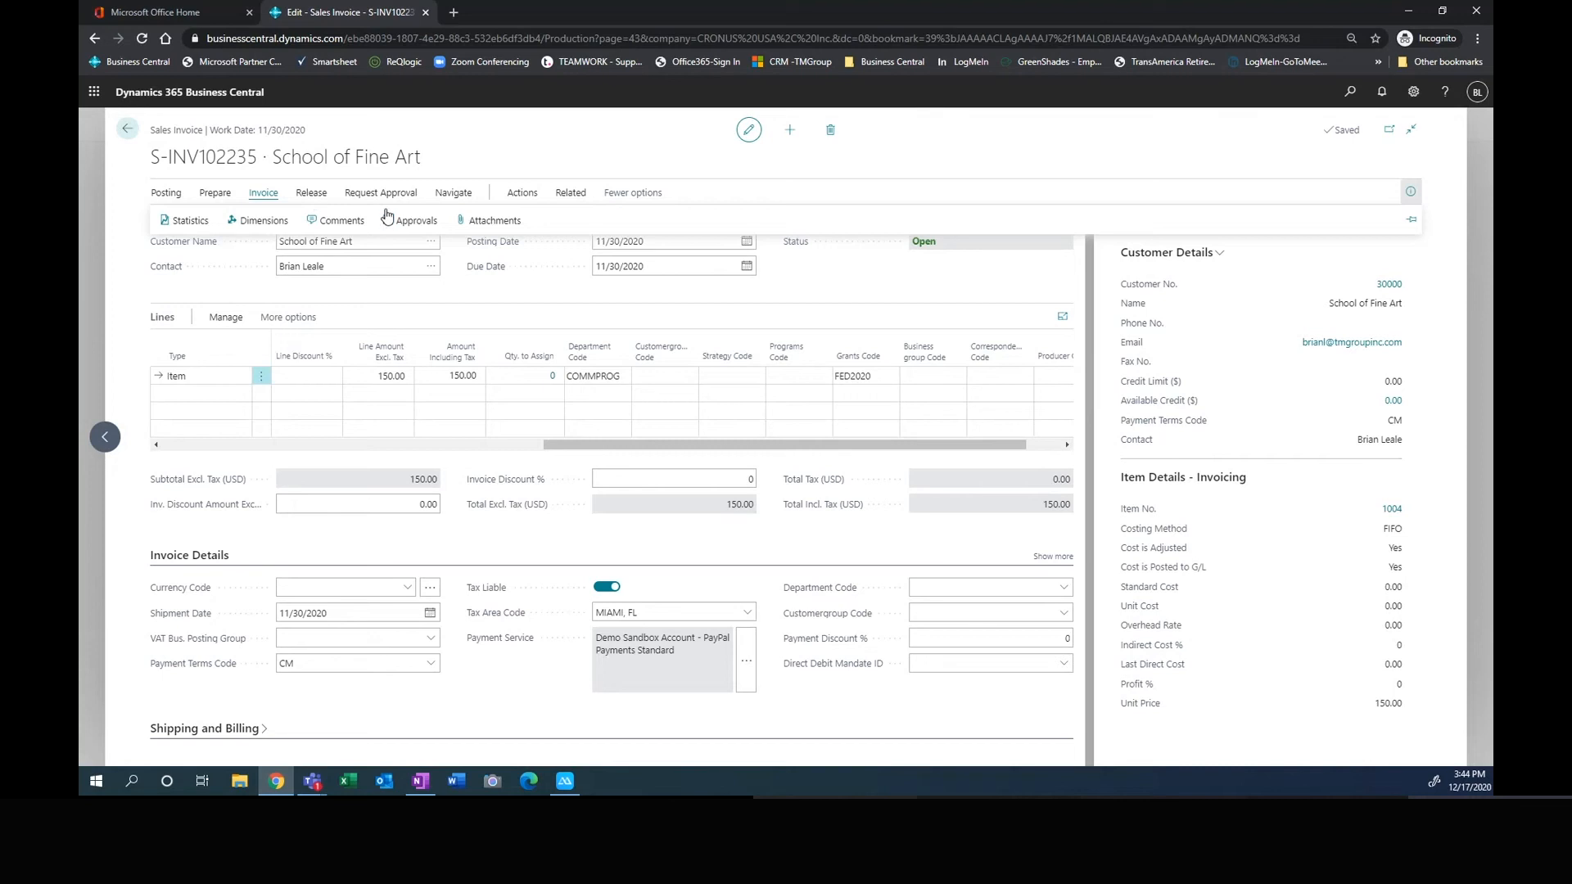
click(524, 190)
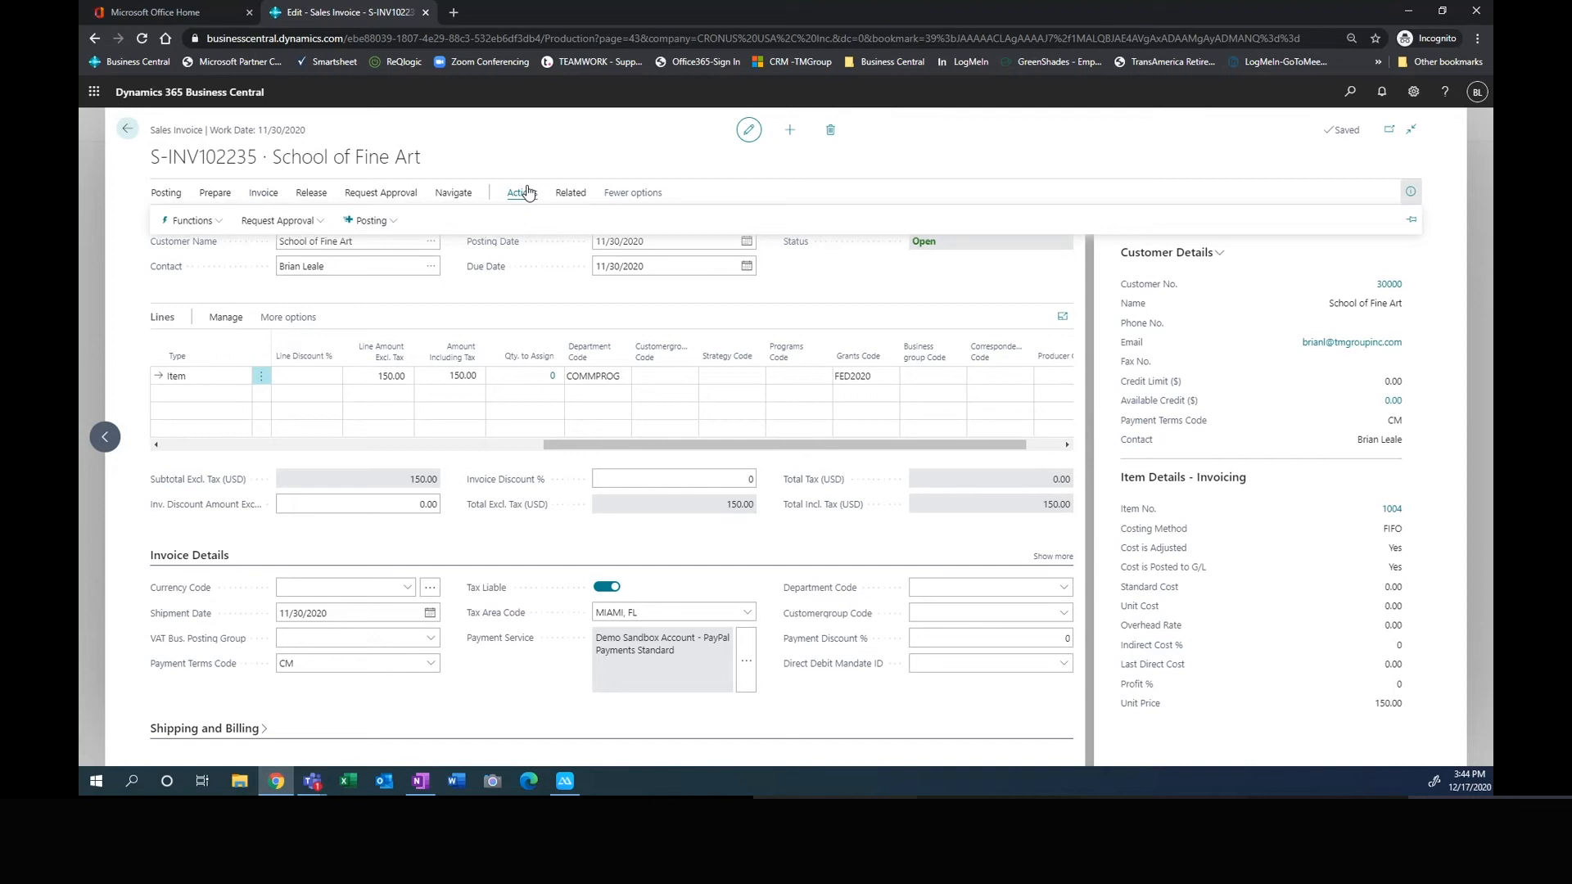
click(524, 191)
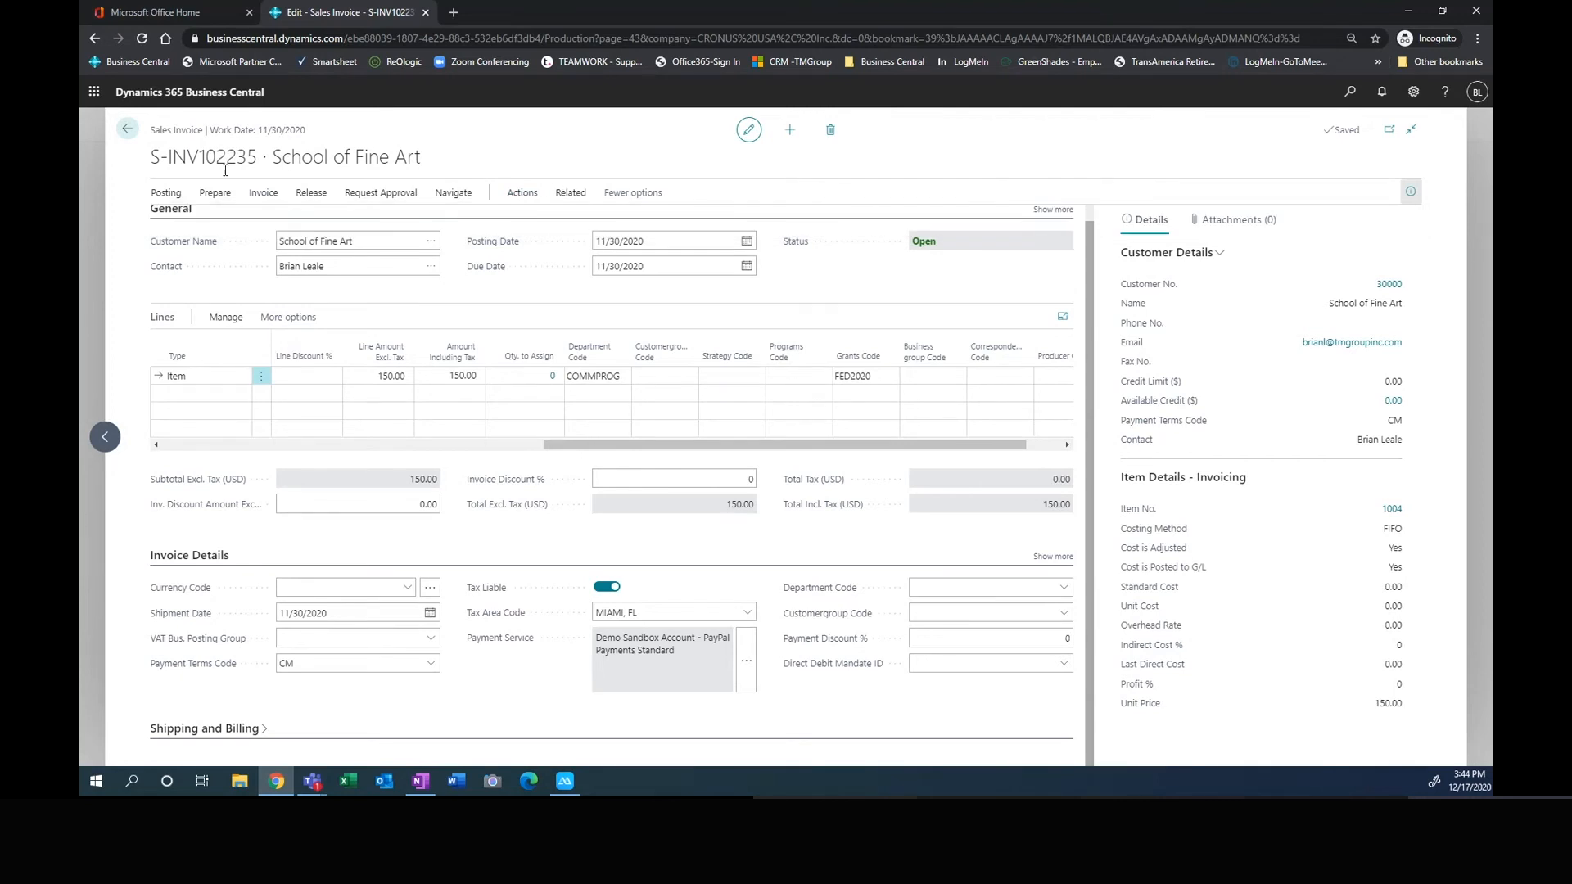
Step: Preview the posting of the sales invoice and open its G/L entries in an expanded view
click(164, 195)
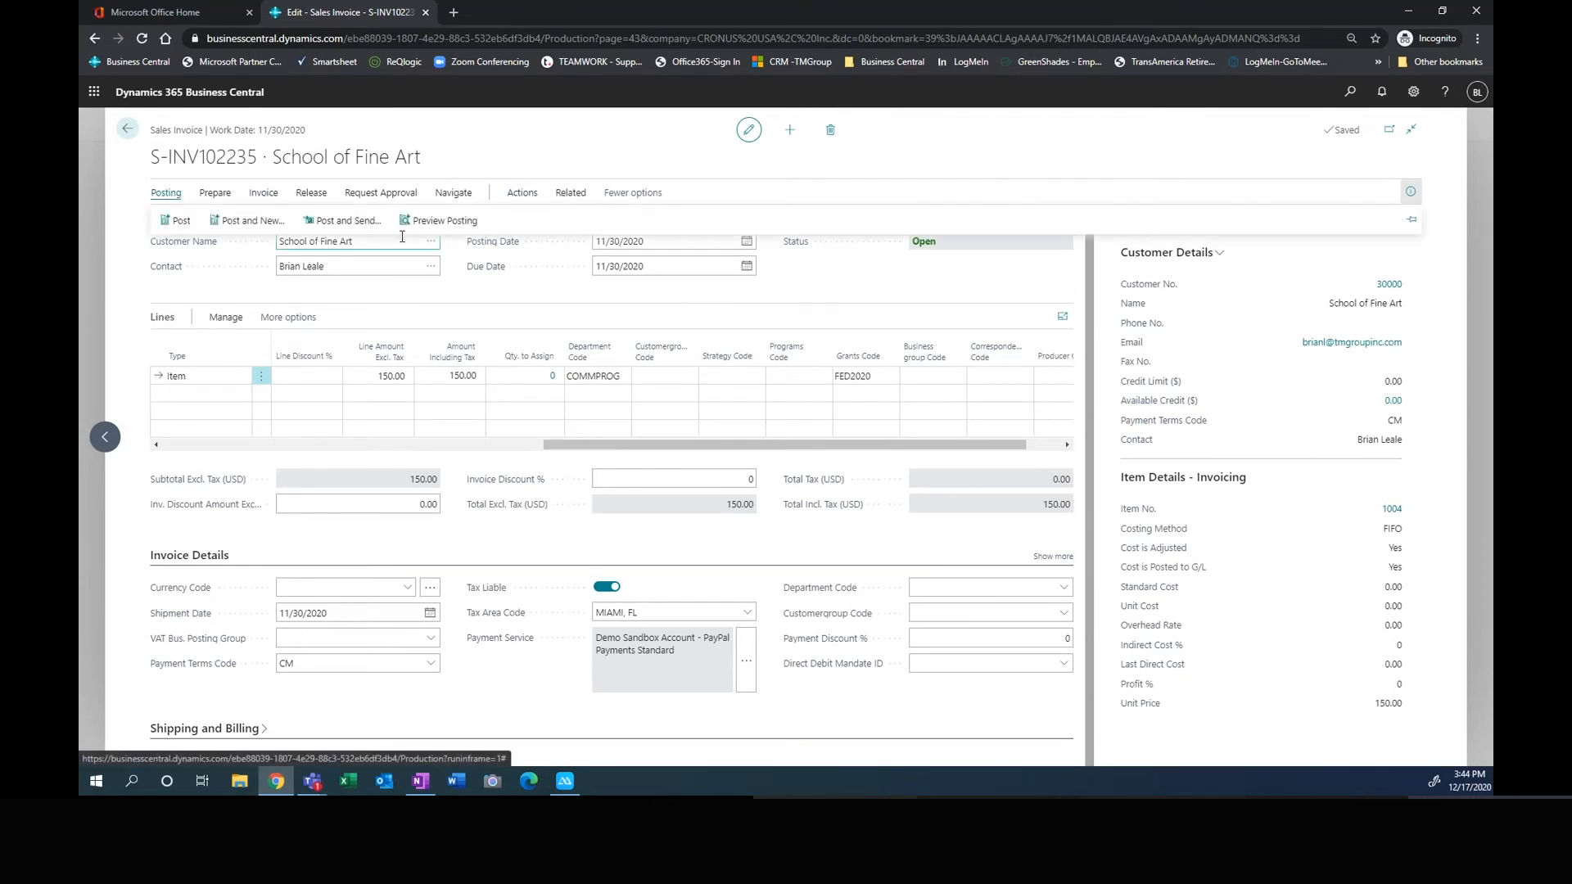
click(449, 222)
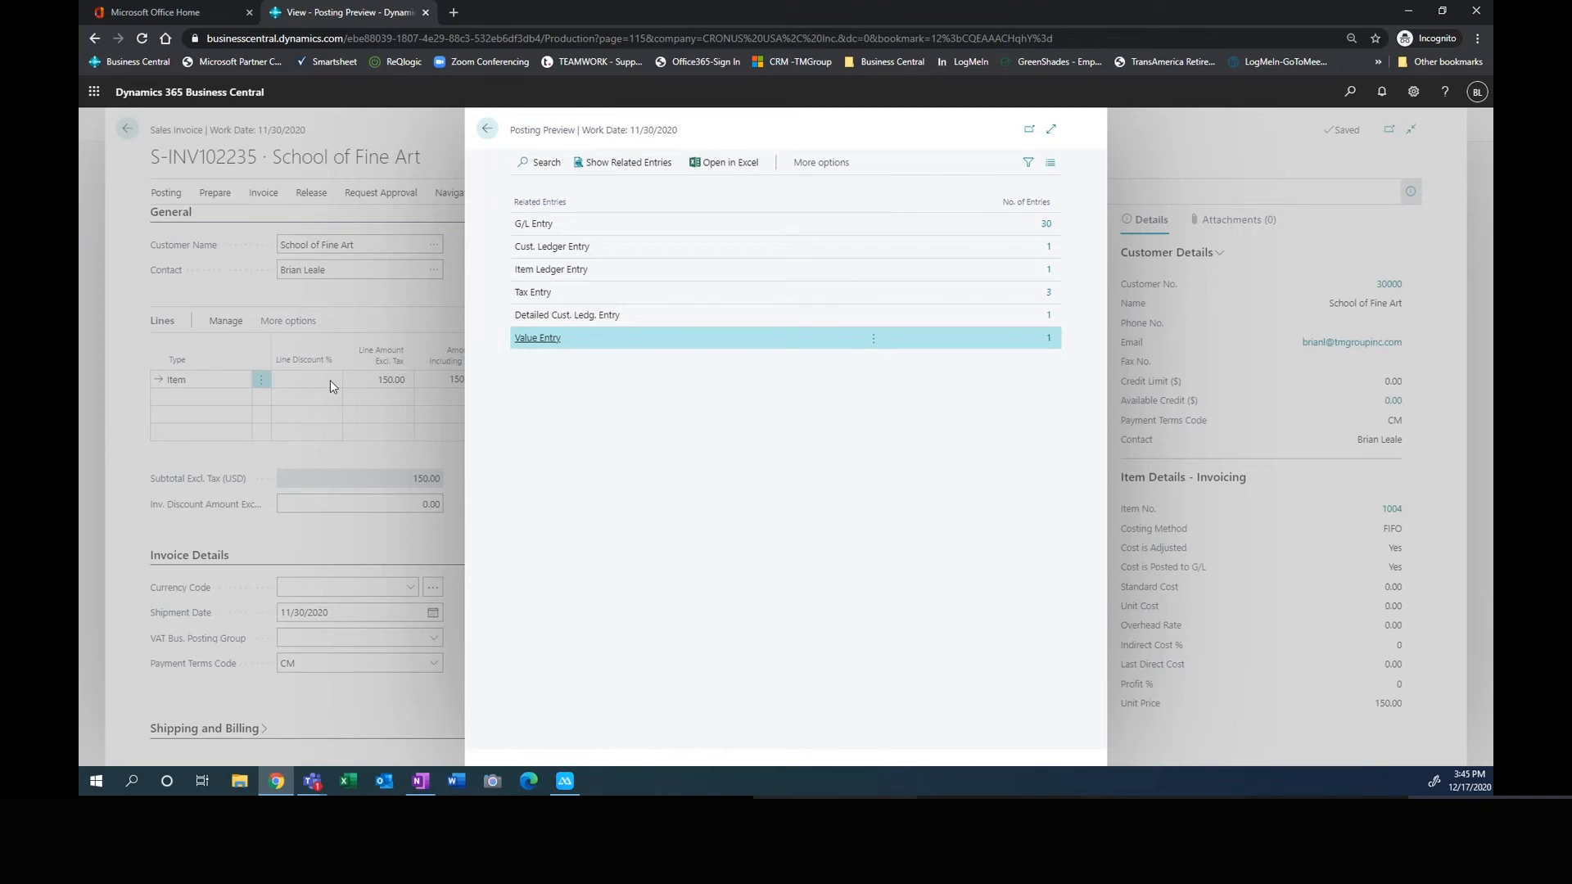
click(1046, 225)
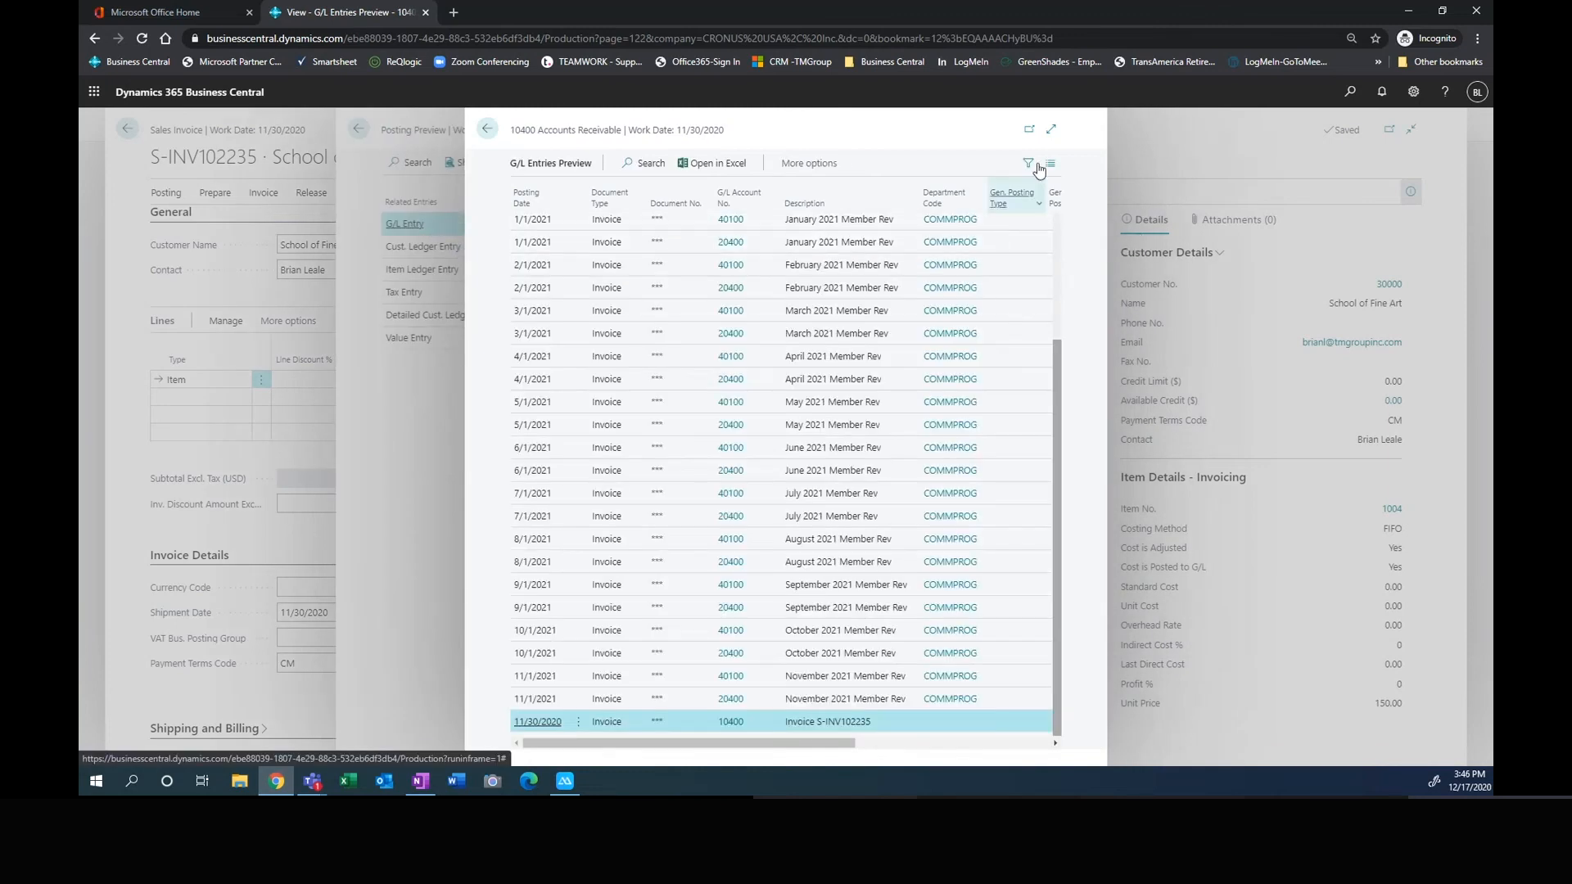
click(1052, 131)
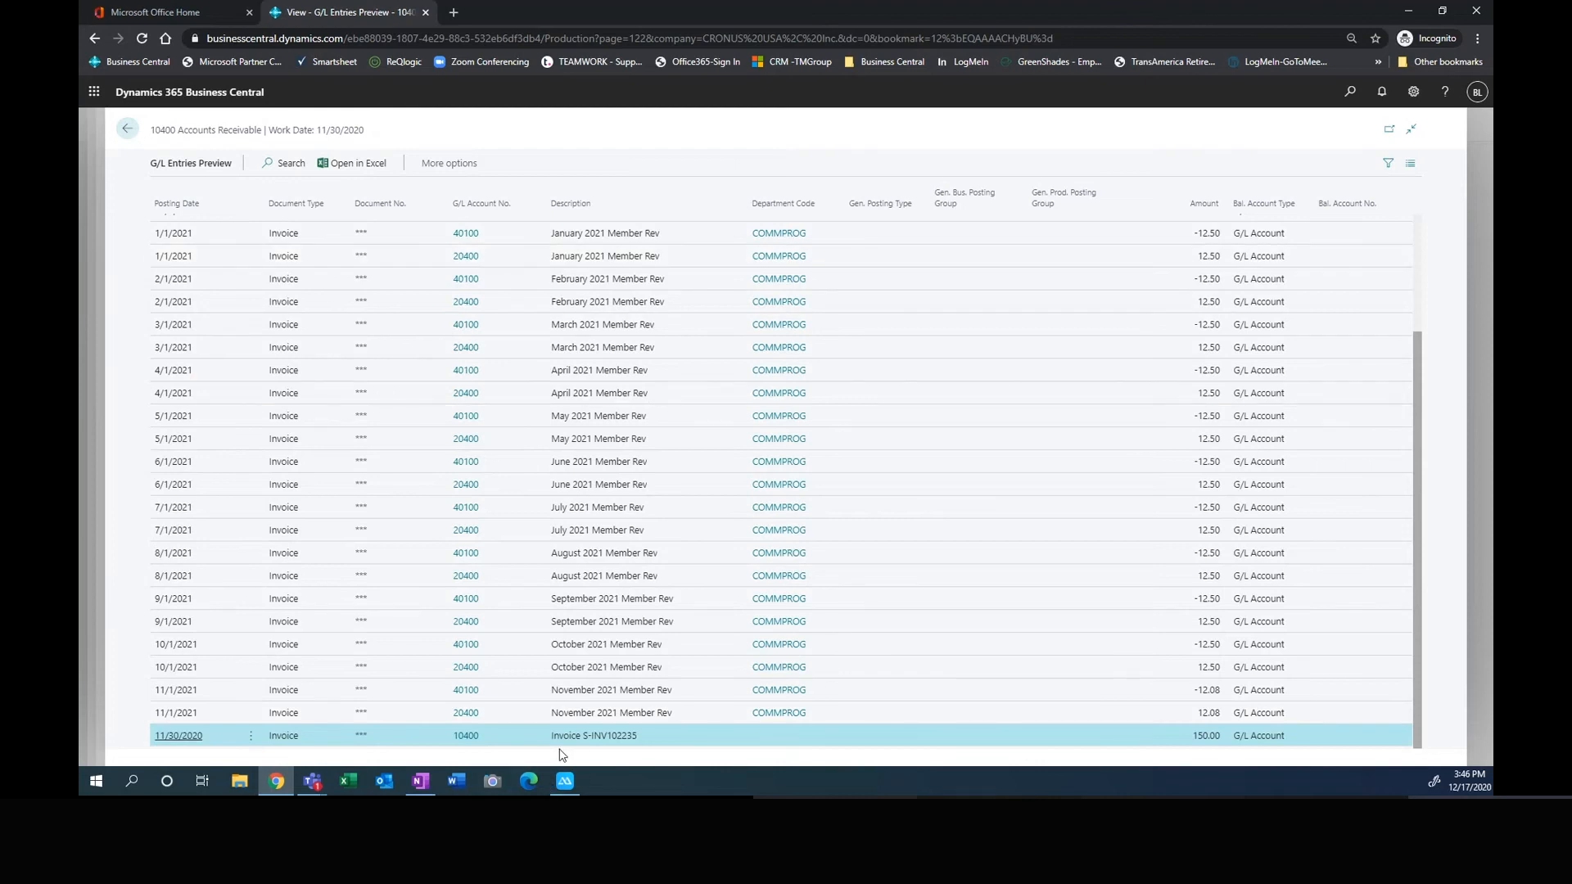
Step: Review the previewed G/L entries from the beginning, including the invoice line on account 20400, and return to the sales invoice
scroll(420, 709, up, 3)
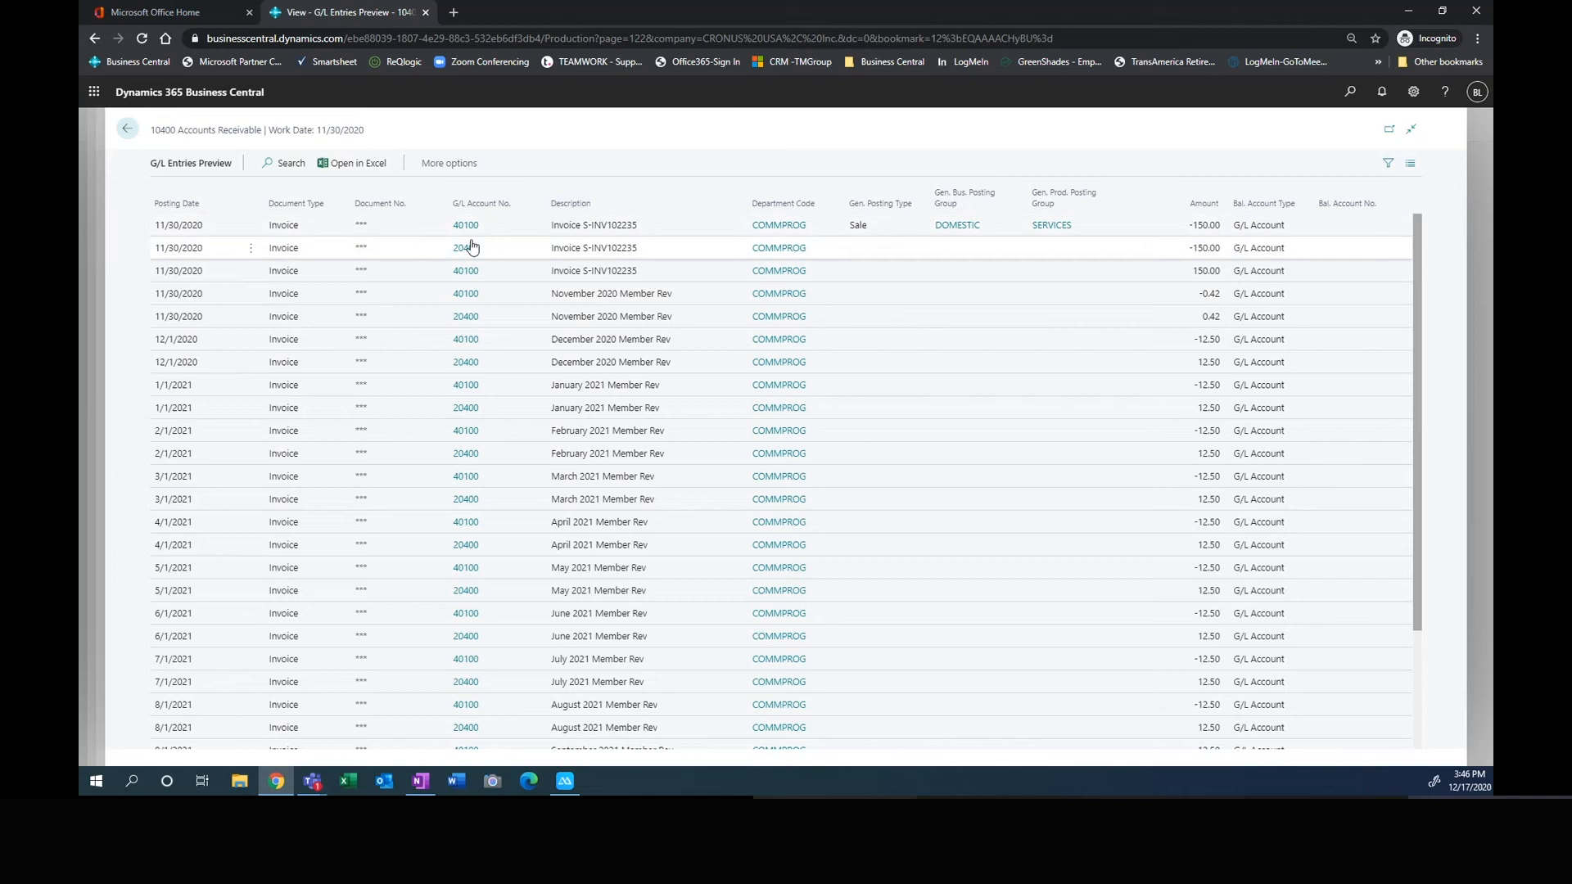
click(416, 254)
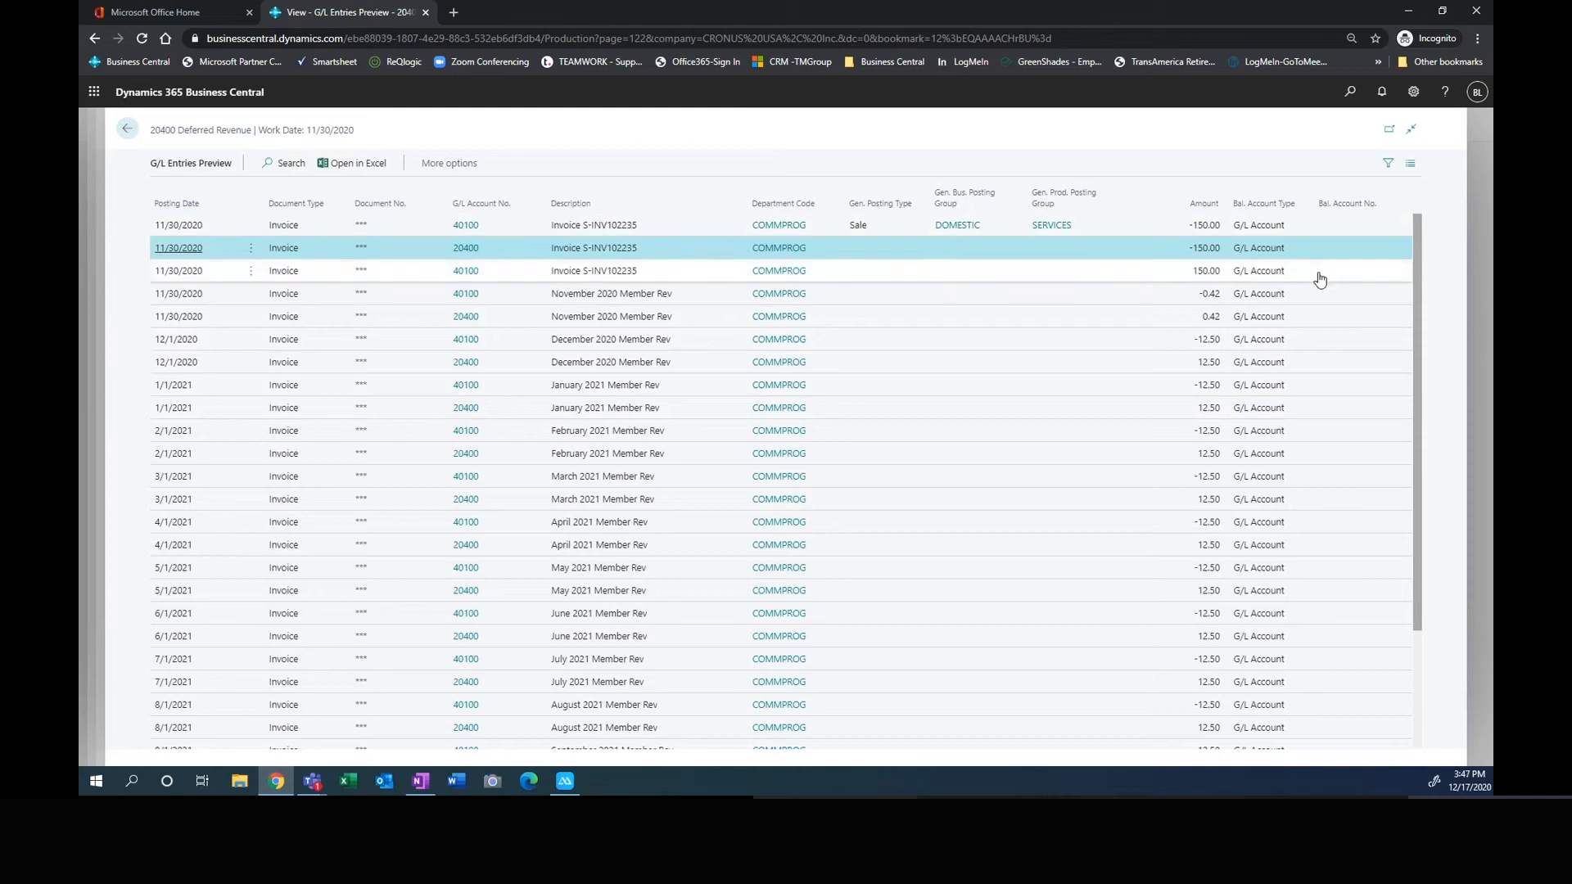
click(128, 131)
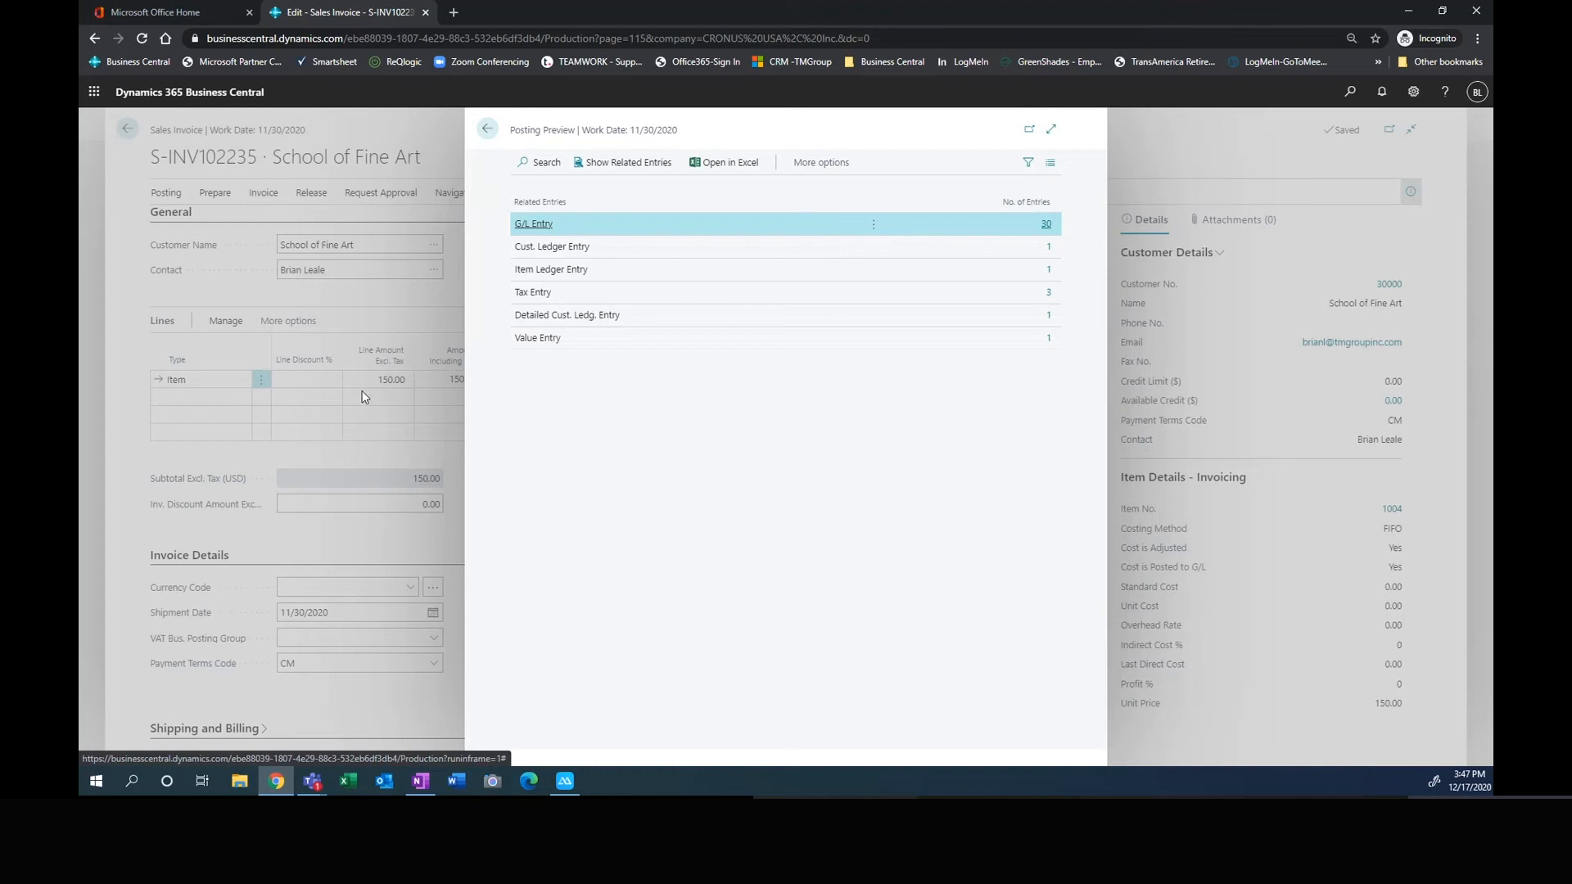
click(488, 131)
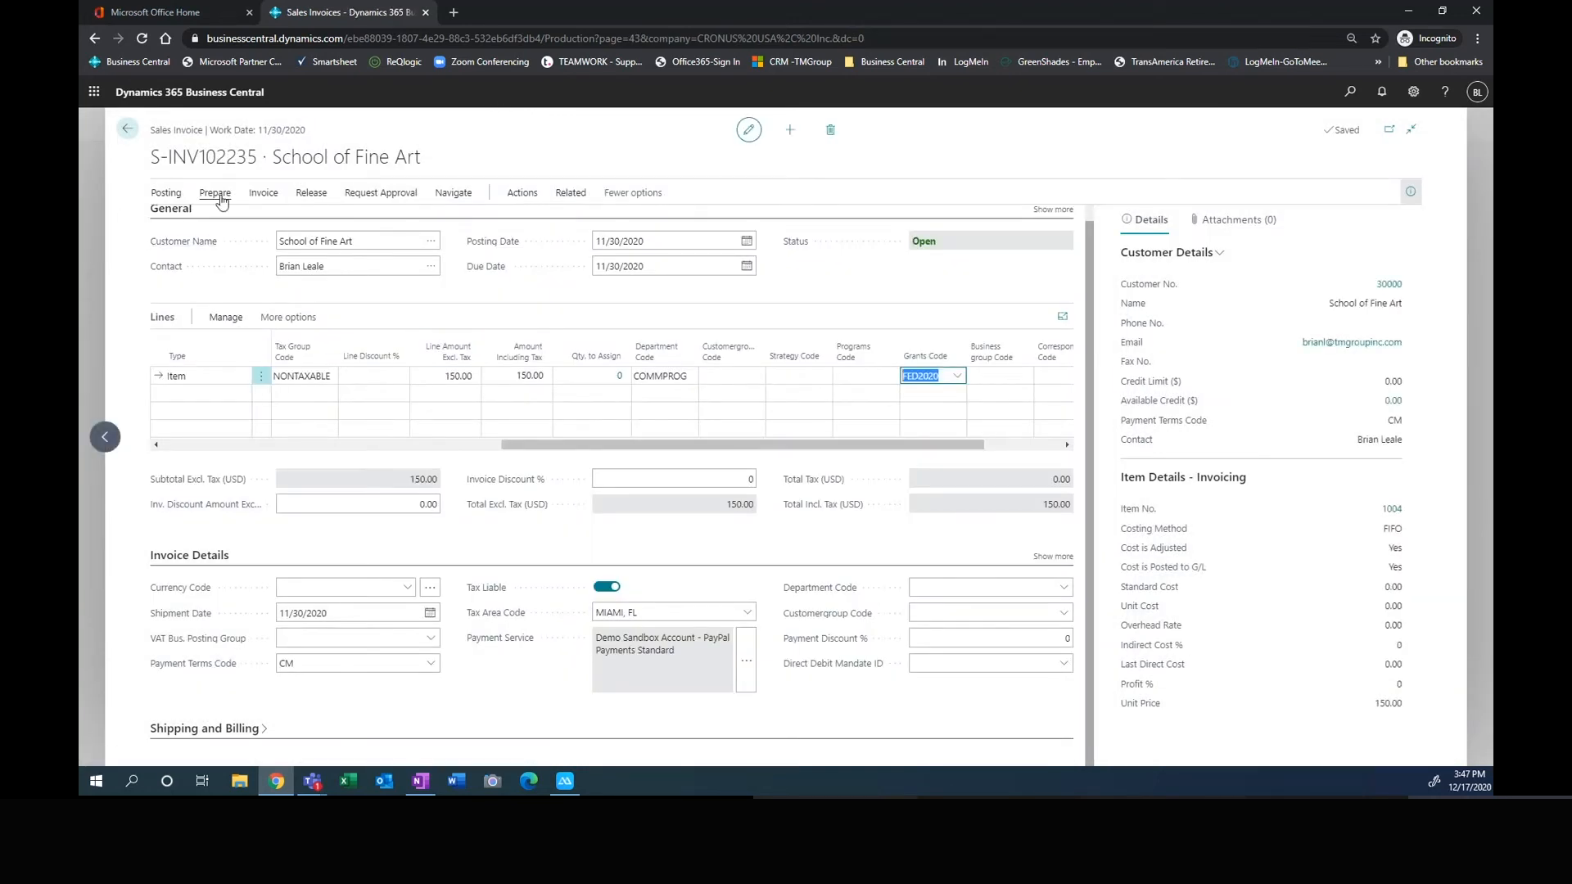
Step: Post the School of Fine Art sales invoice without opening the posted document, and view the list of posted sales invoices
click(219, 197)
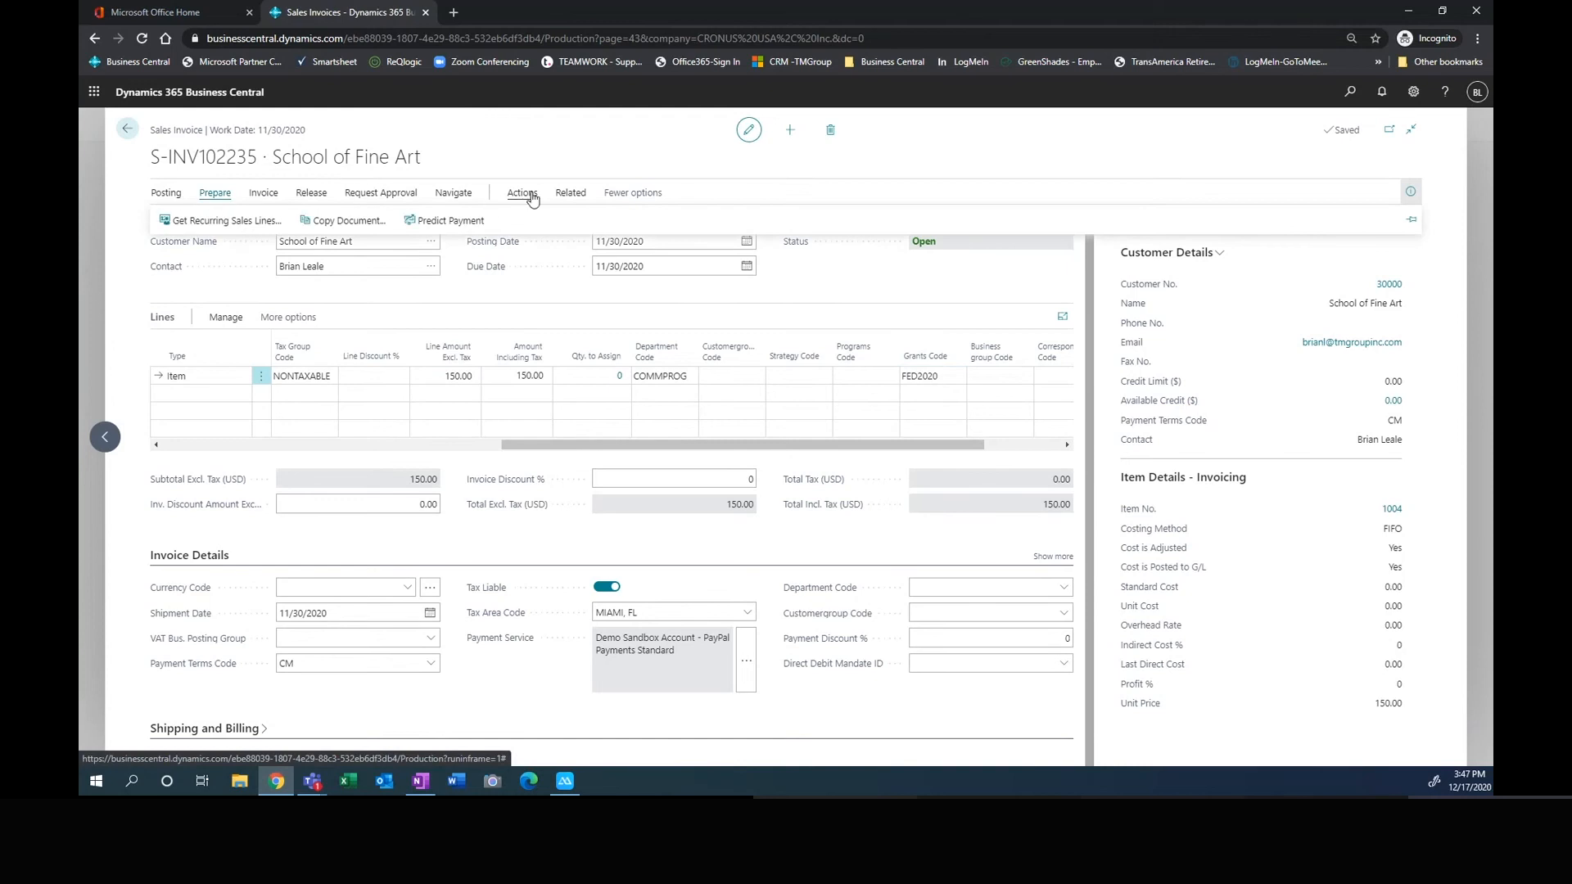
click(167, 195)
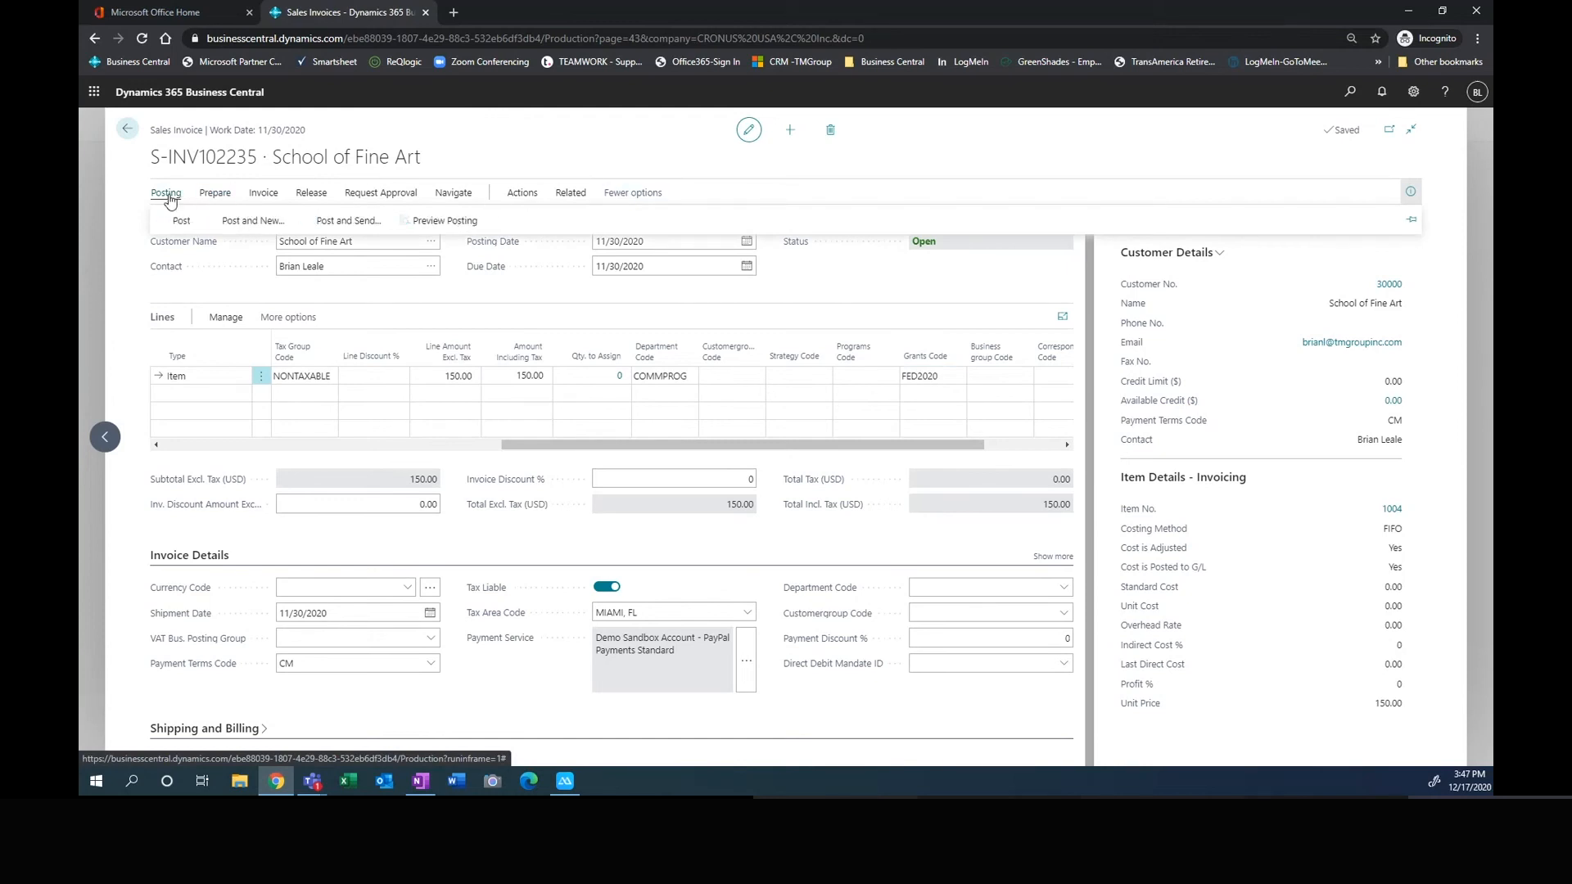
click(175, 222)
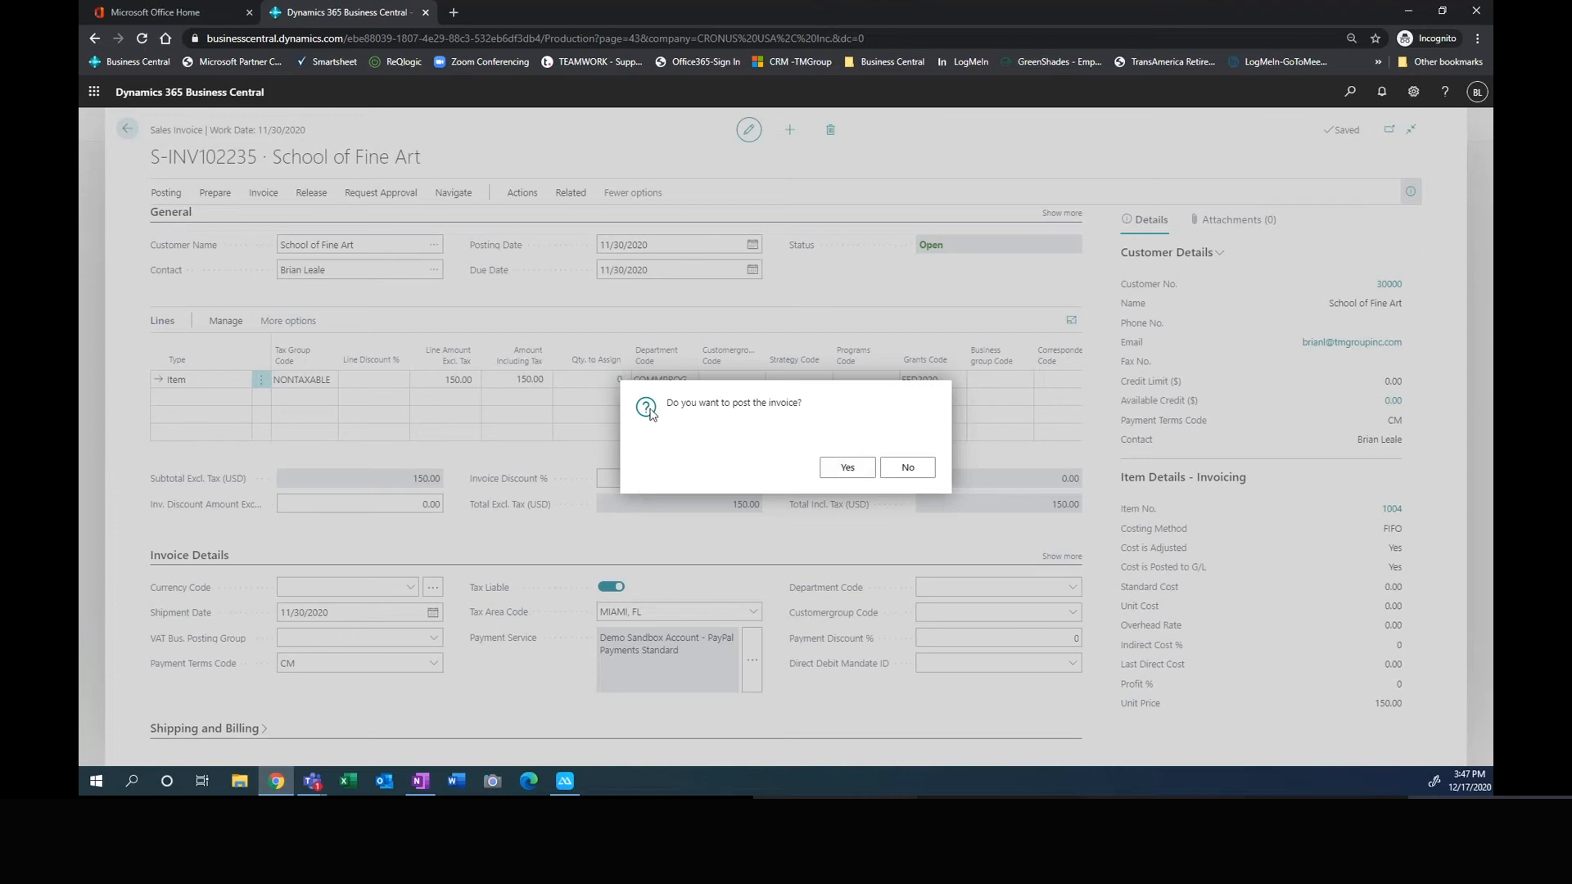
click(848, 468)
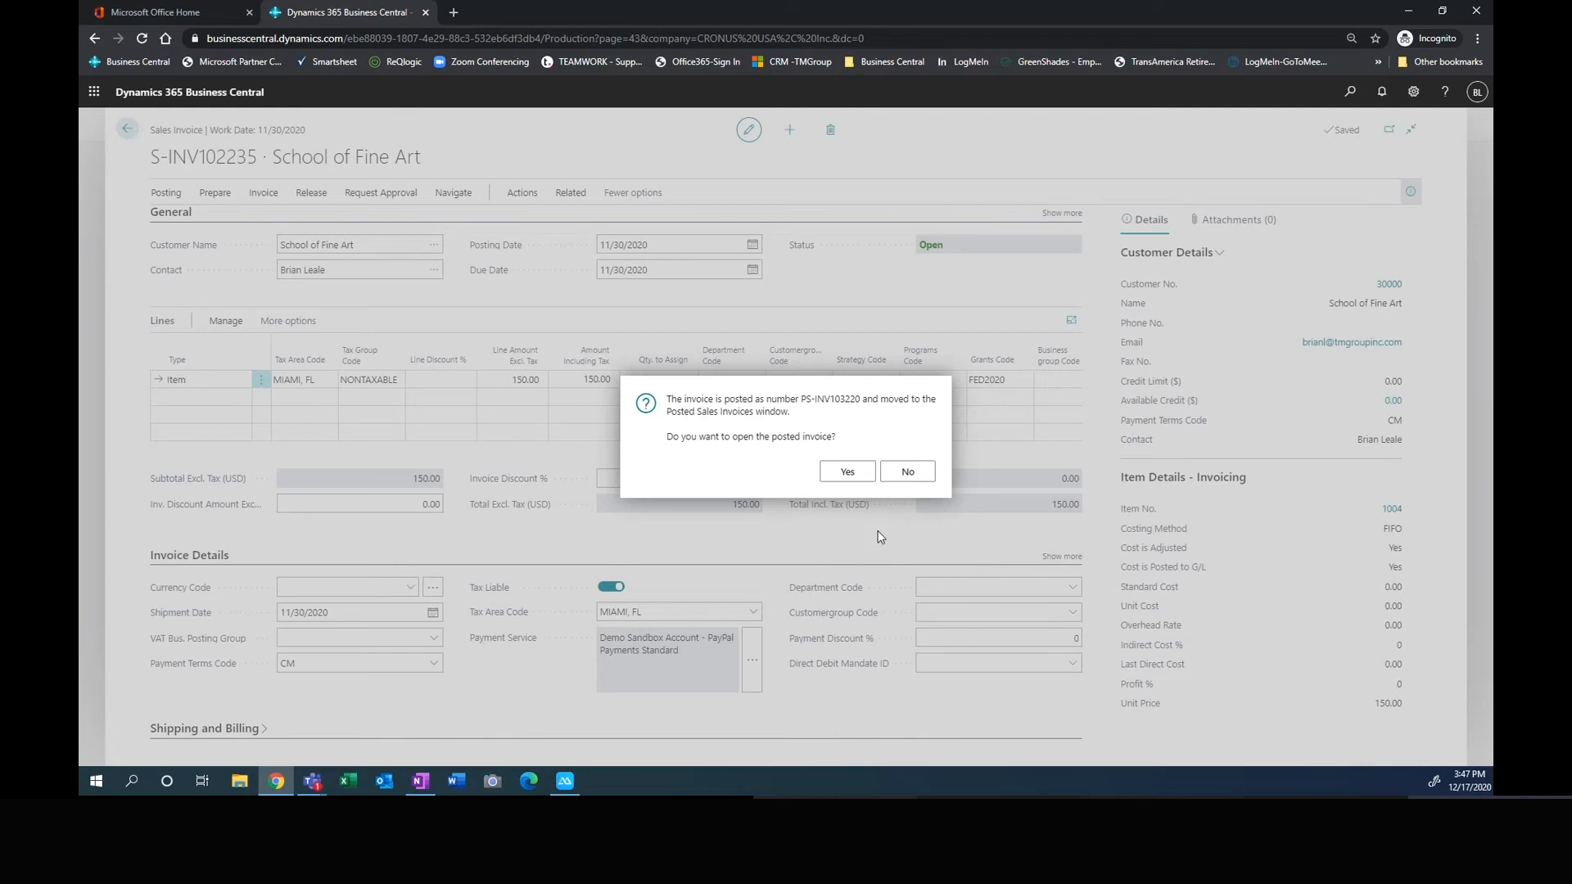
click(905, 473)
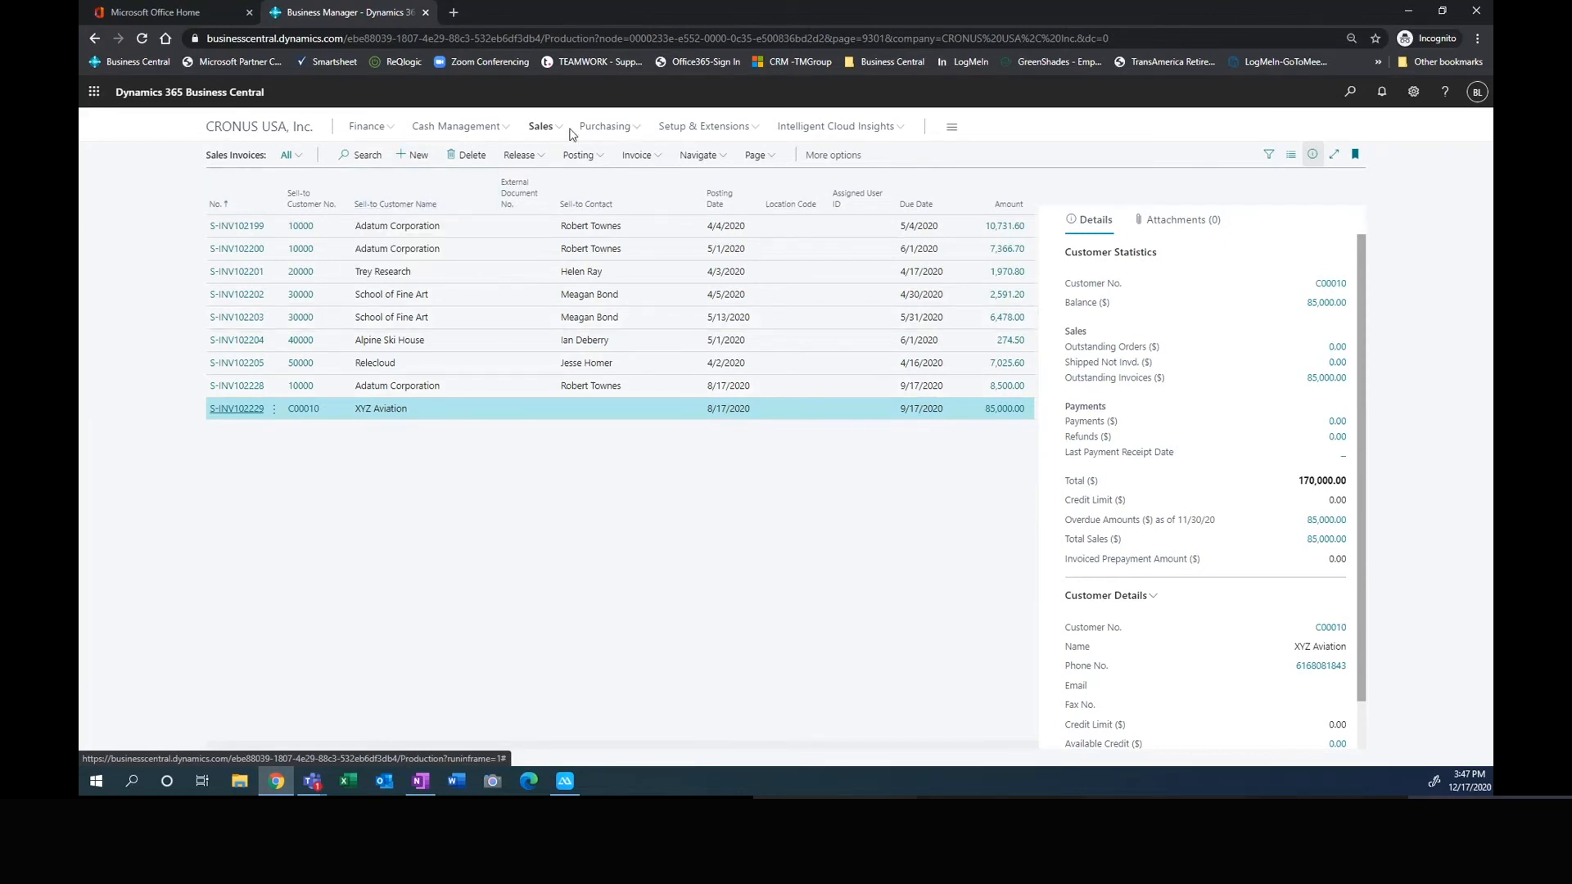
click(544, 126)
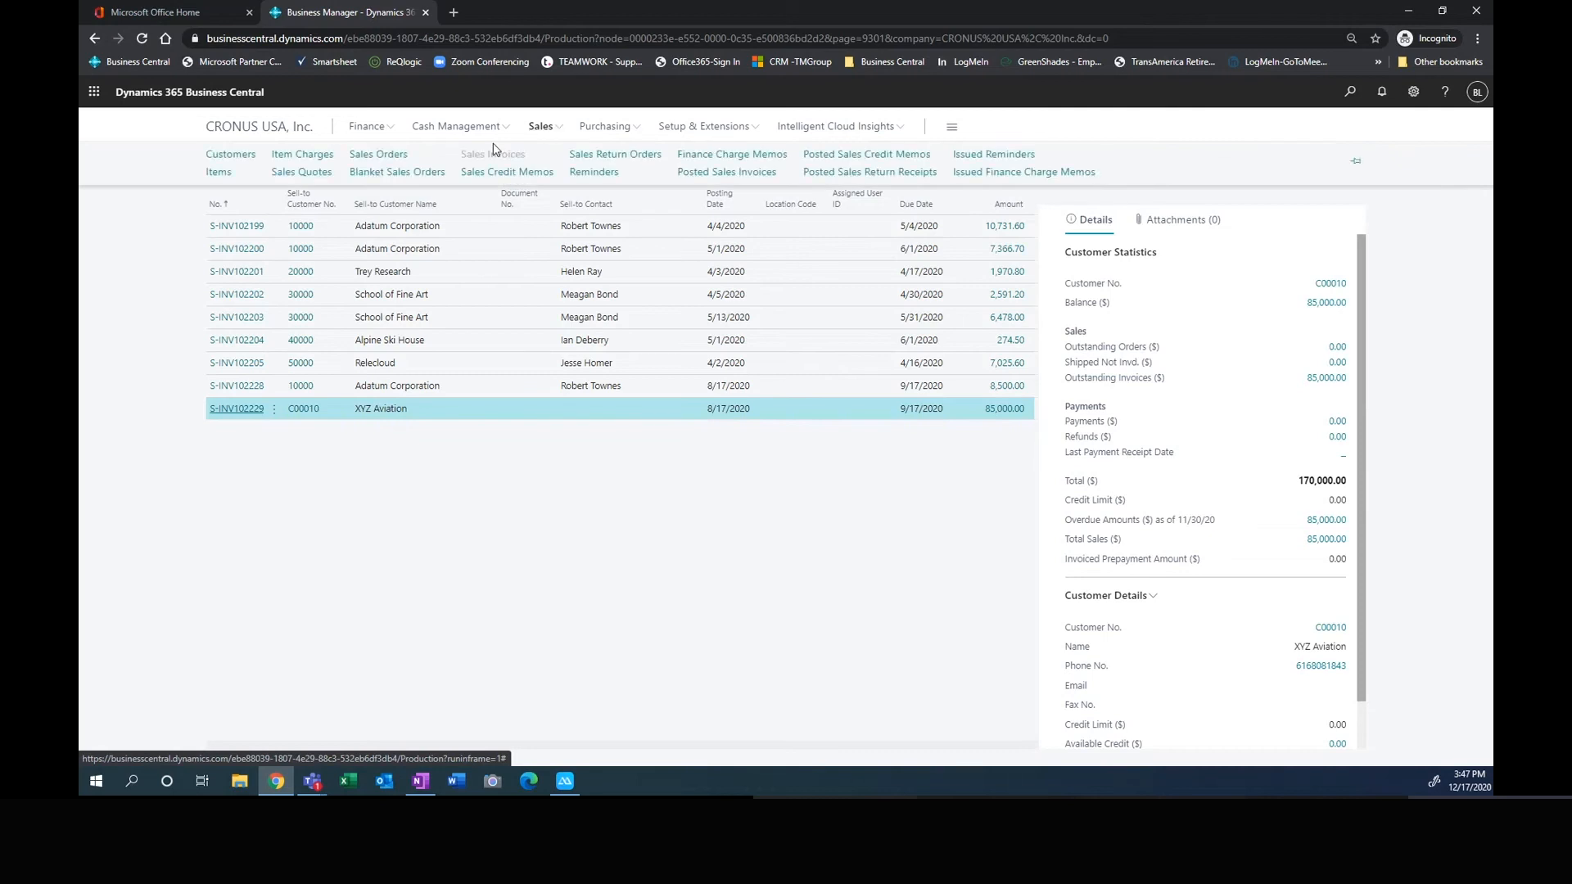
click(730, 173)
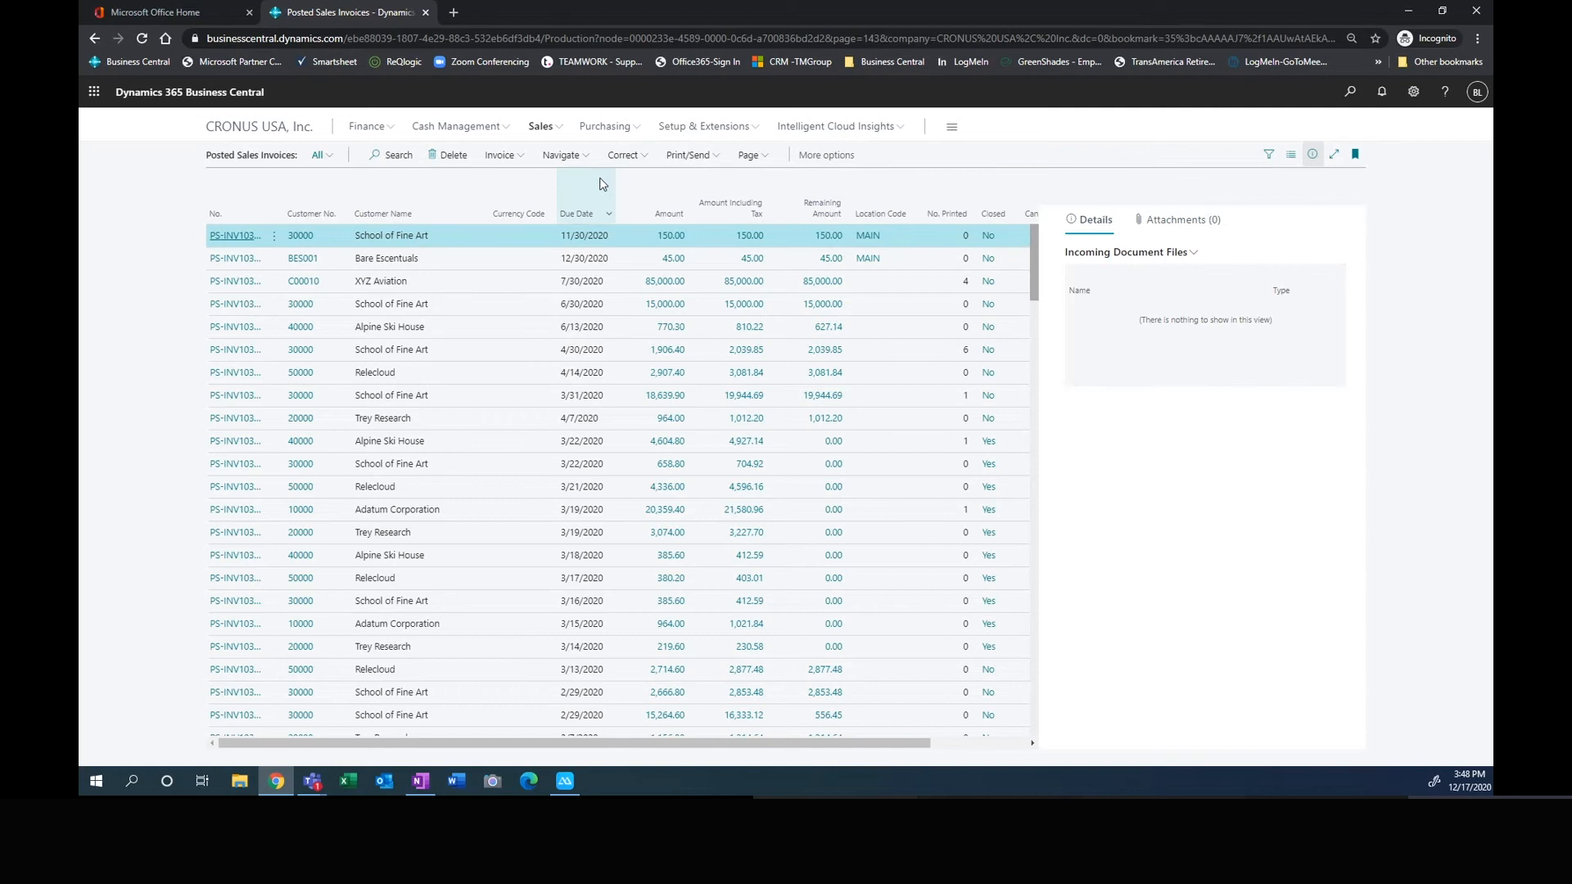
Step: Open the CASH RCPT batch of the cash receipt journals
click(458, 128)
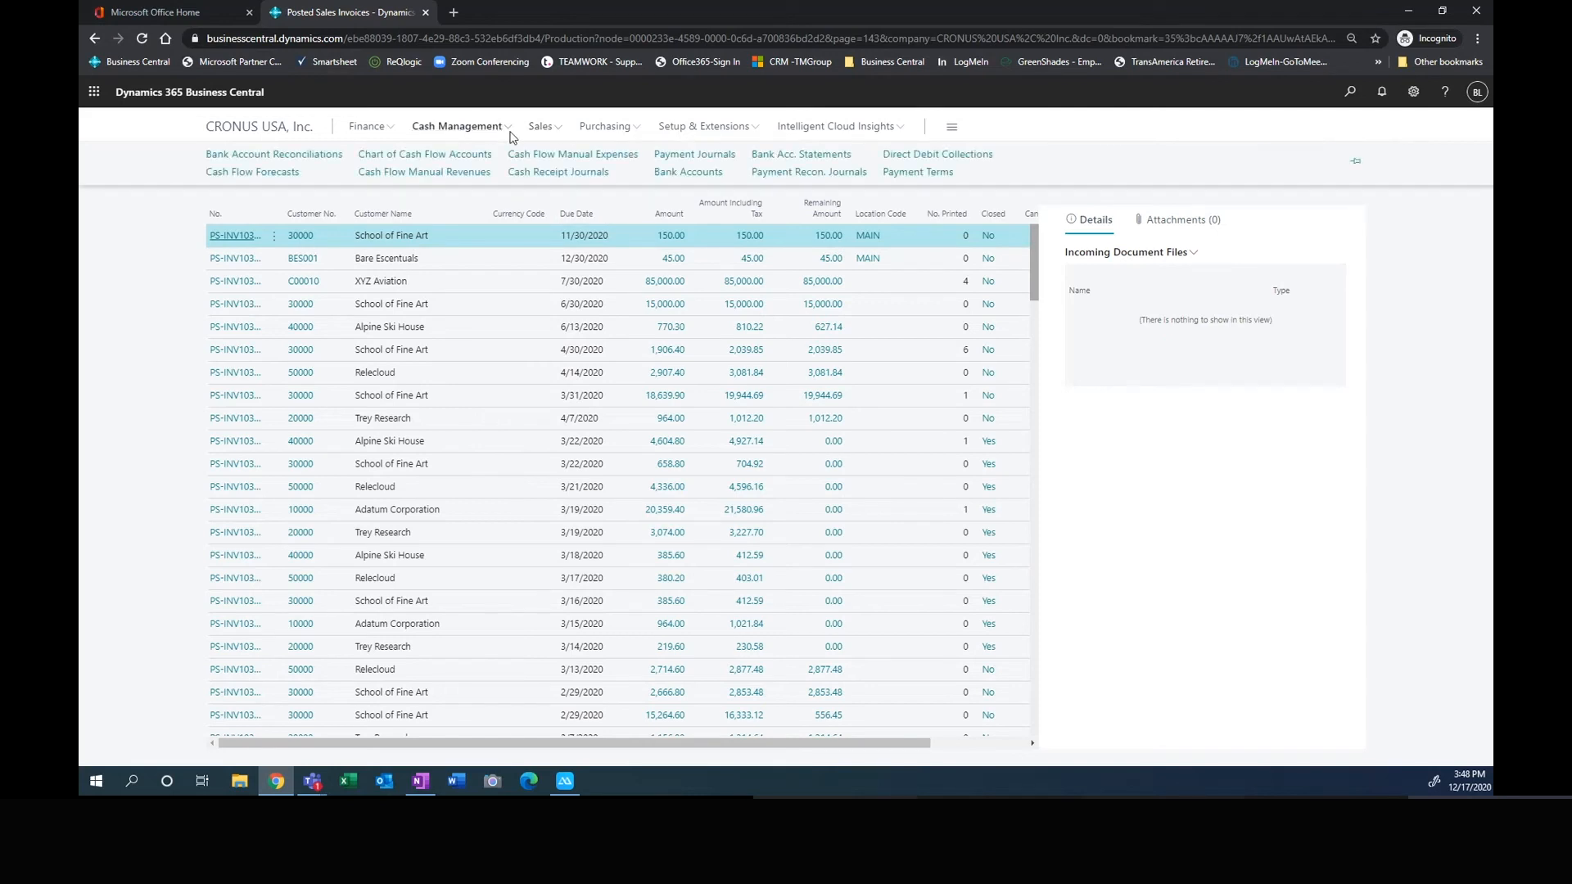
click(551, 174)
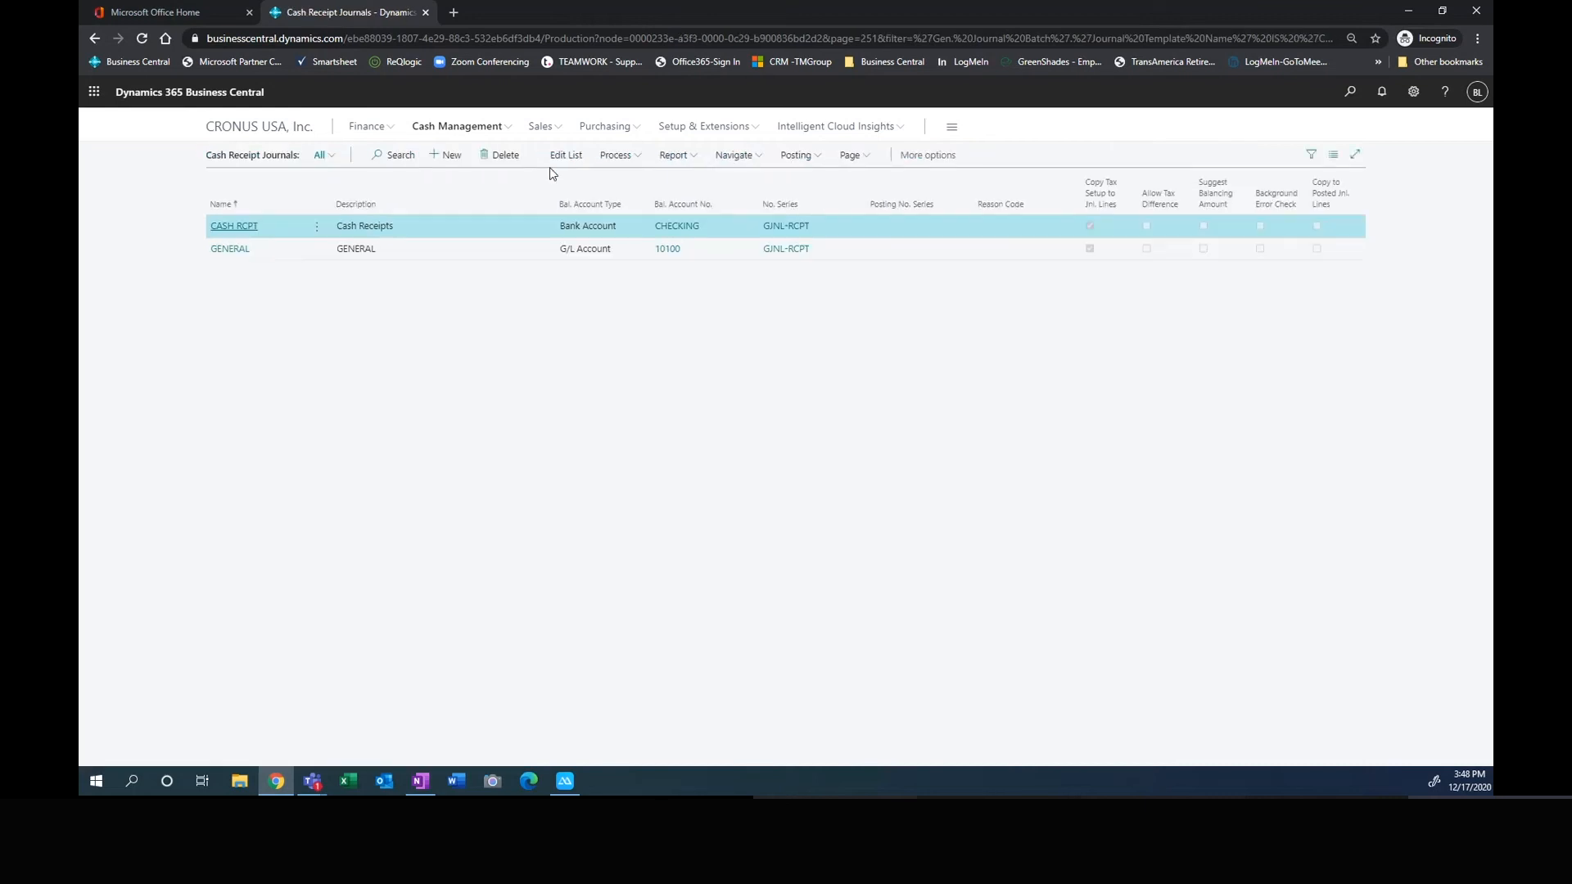
click(239, 228)
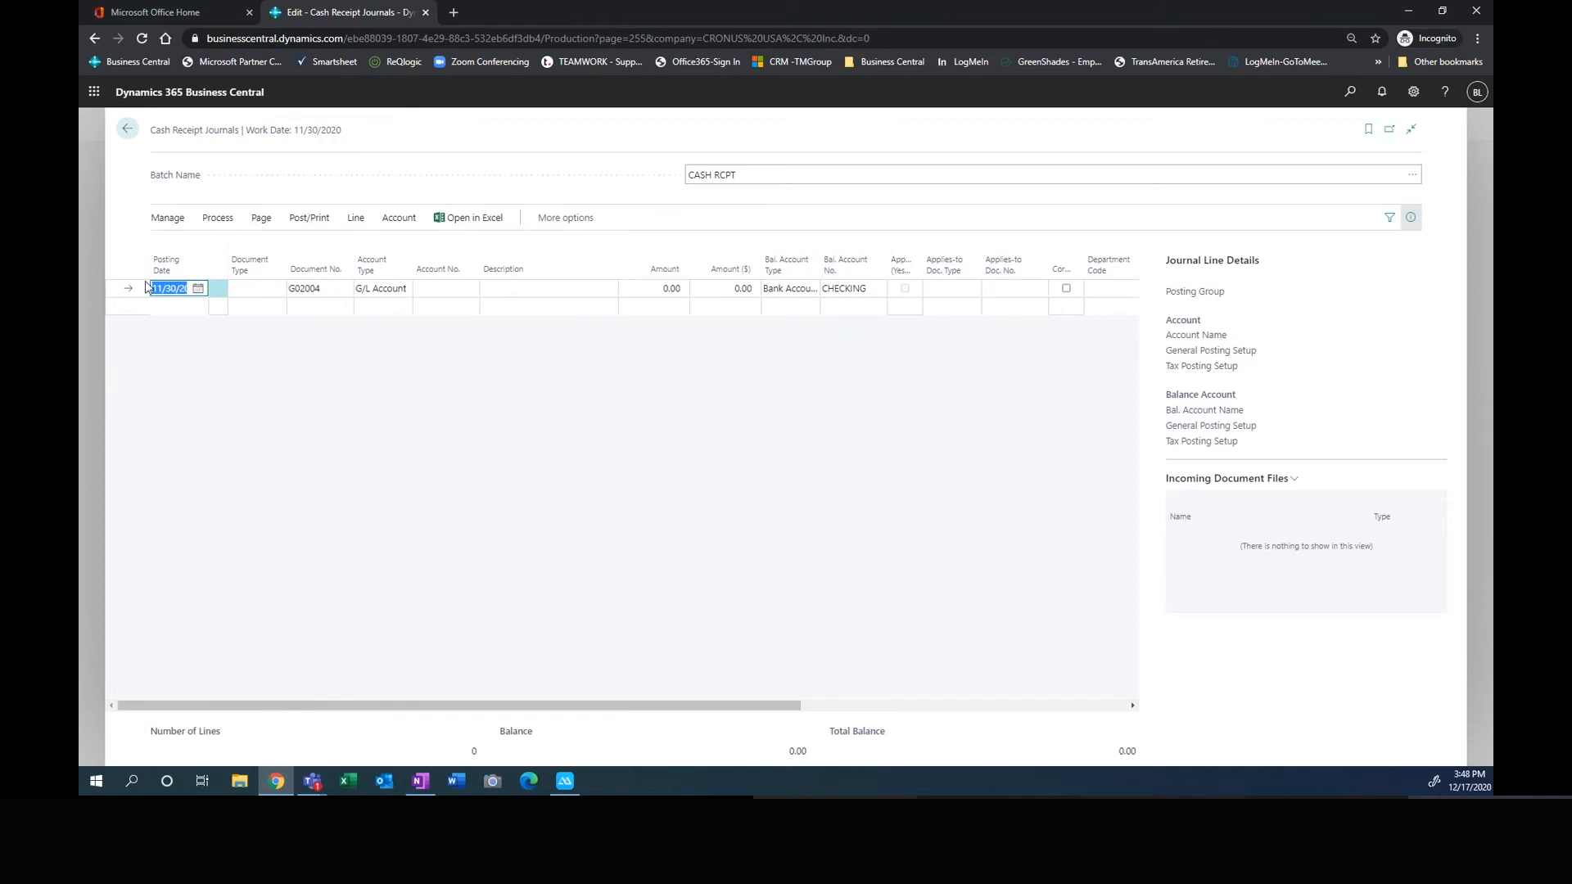
Step: Set up the journal line as a Payment with account type Customer and School of Fine Art as the account
click(407, 293)
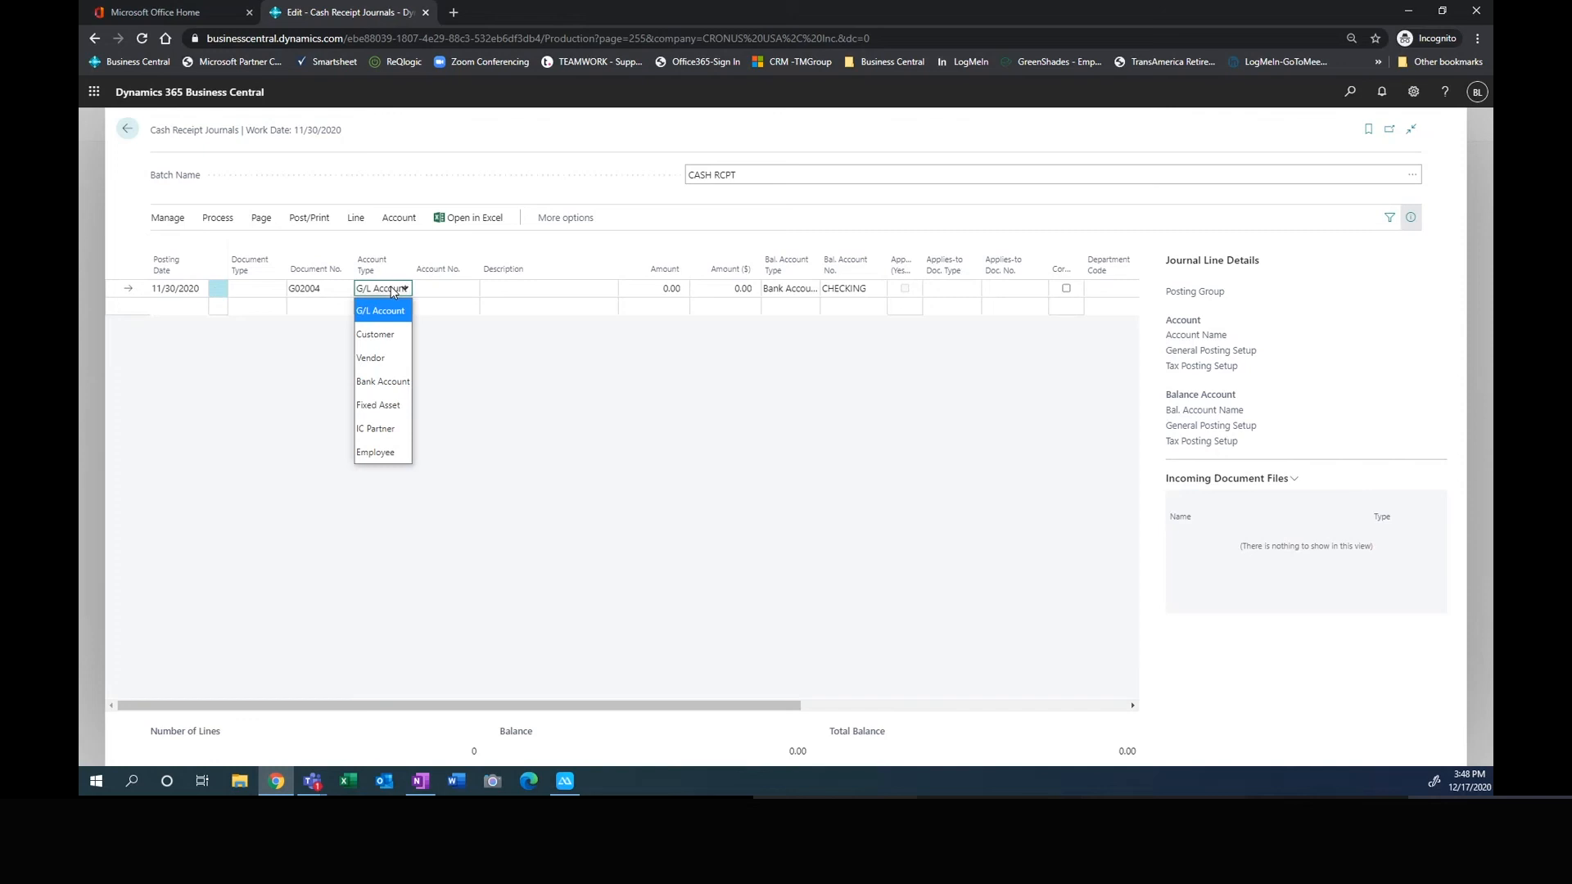
click(374, 335)
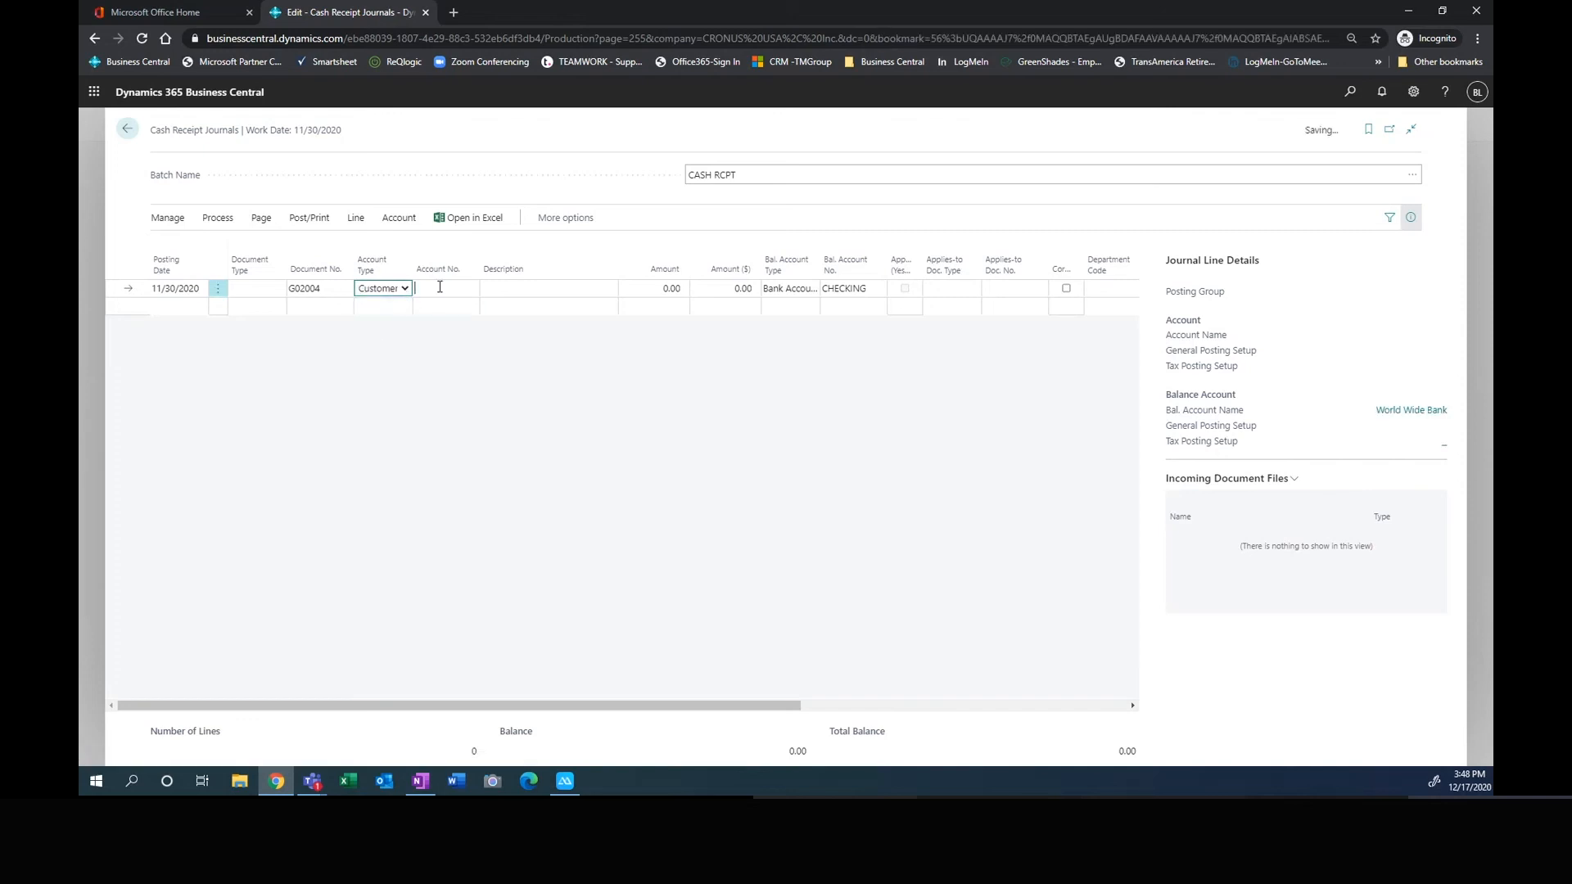
click(441, 290)
click(245, 294)
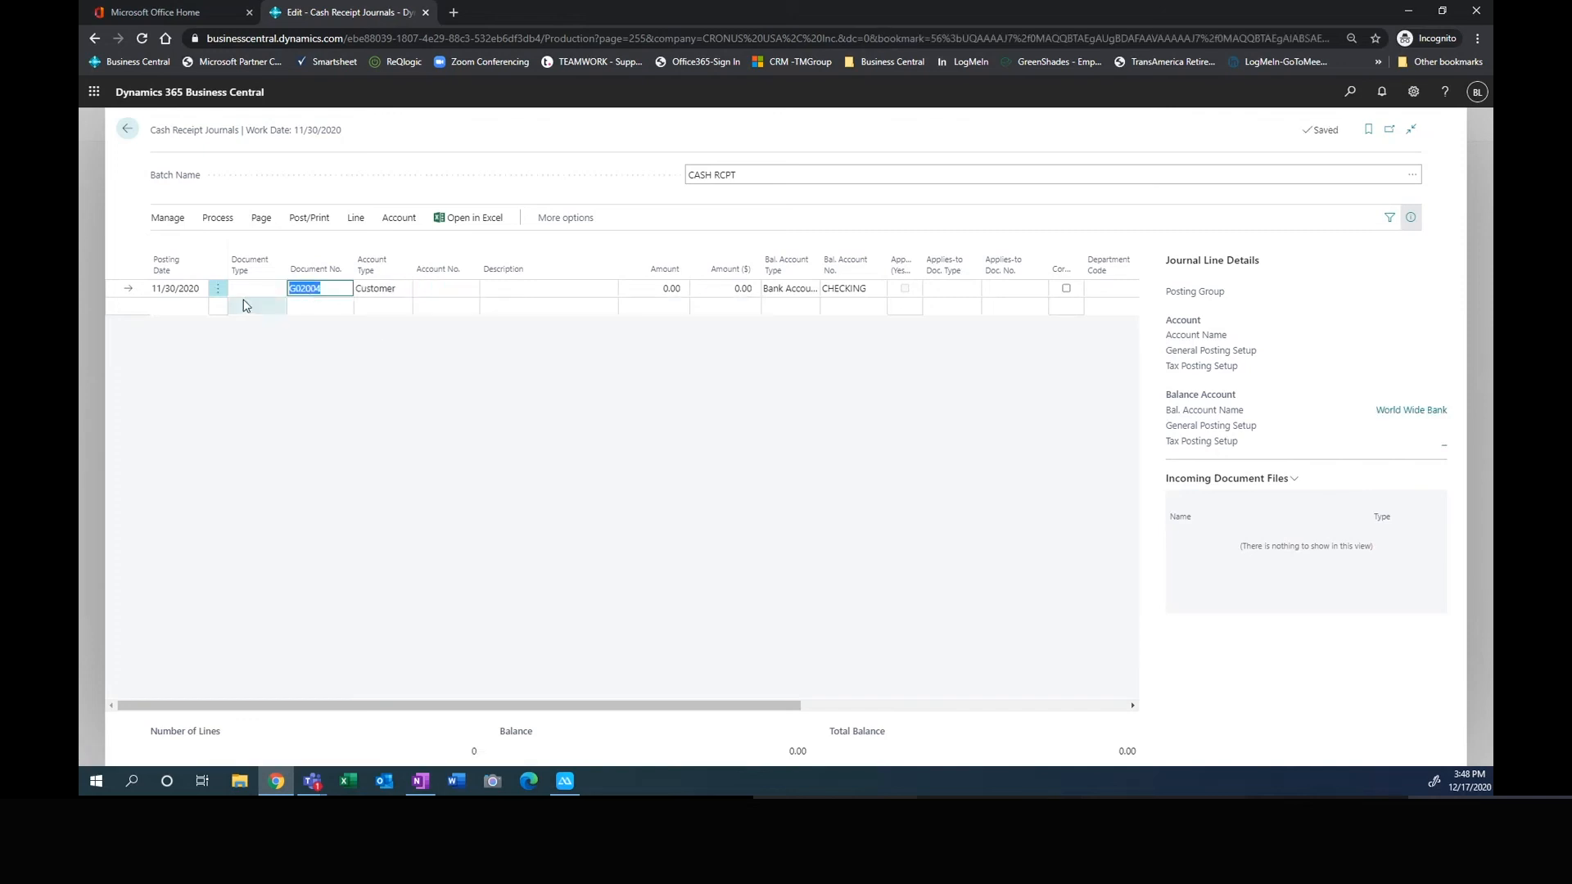
click(256, 291)
click(253, 339)
click(442, 288)
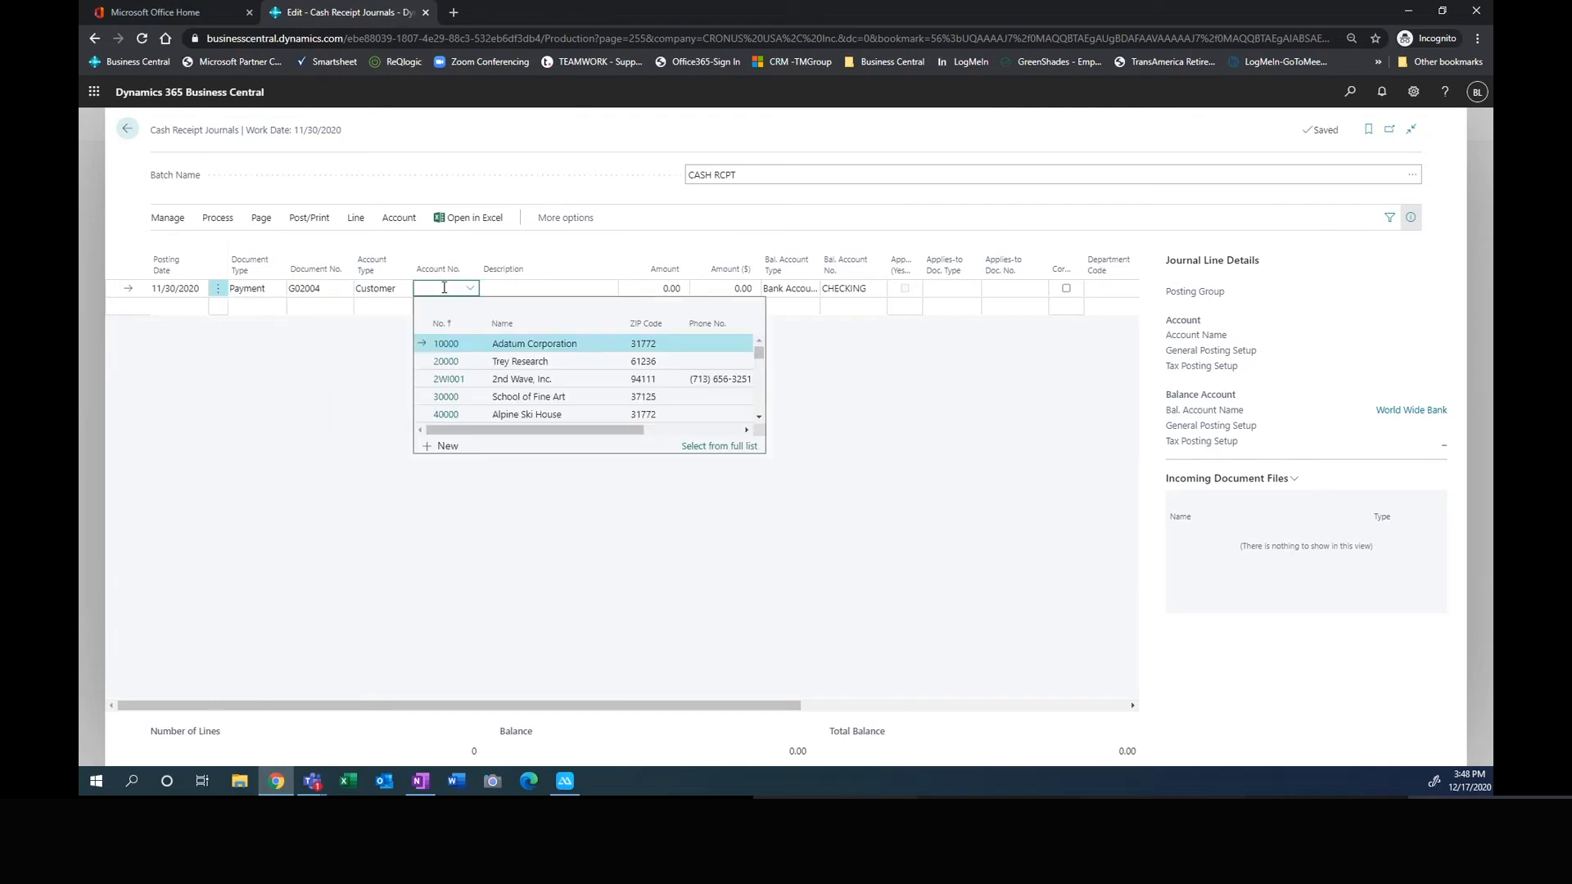
click(593, 398)
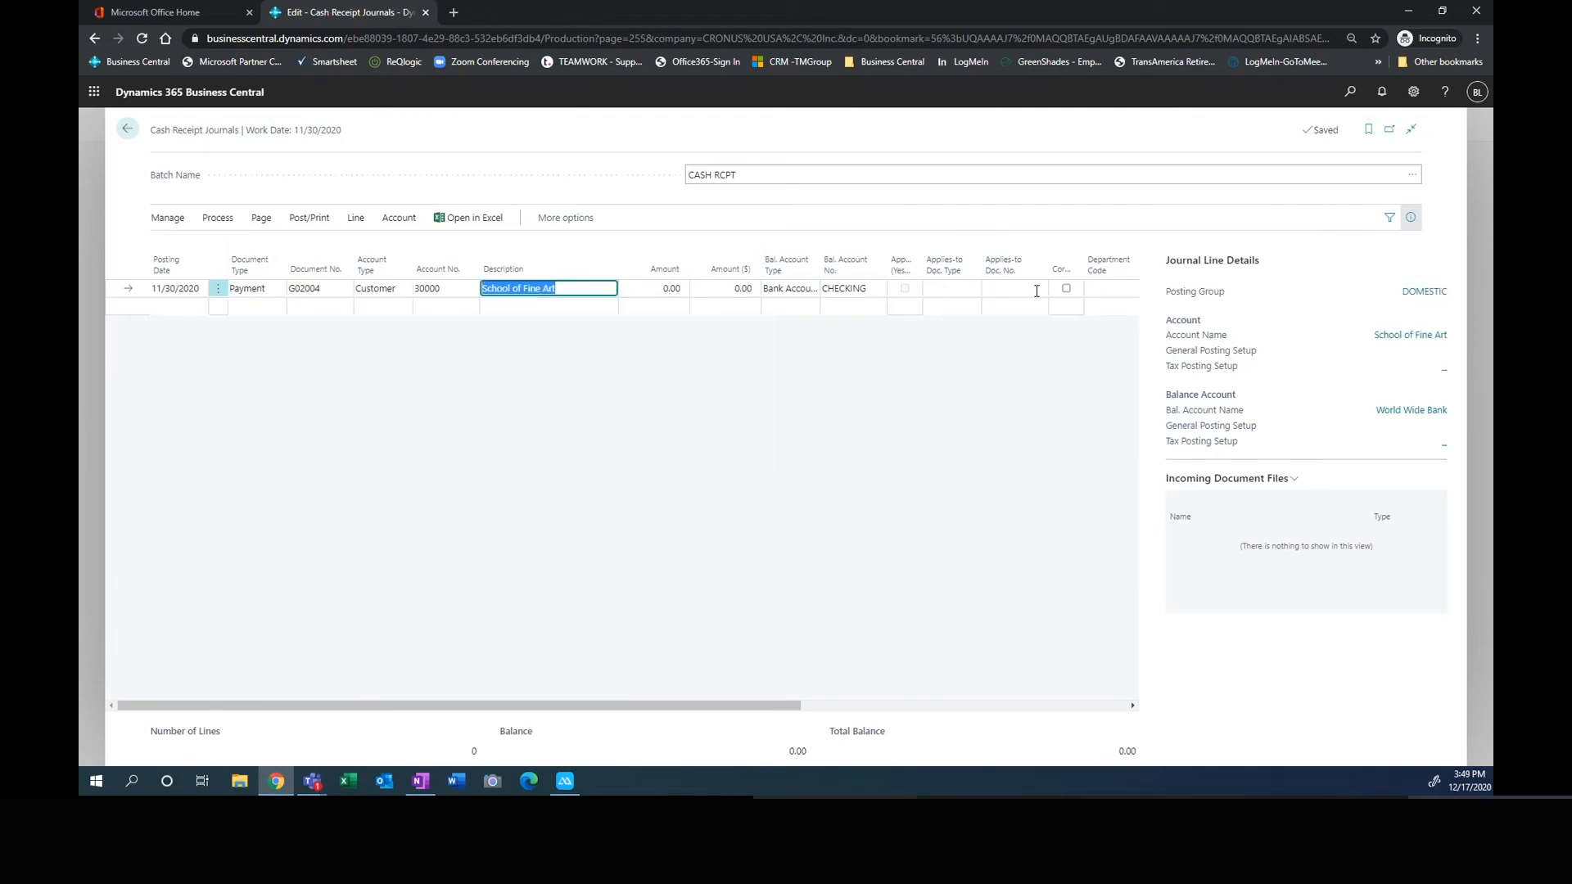
Step: Apply the School of Fine Art payment to the customer's 150.00 invoice dated 11/30/2020, with Invoice as the applies-to document type
click(954, 295)
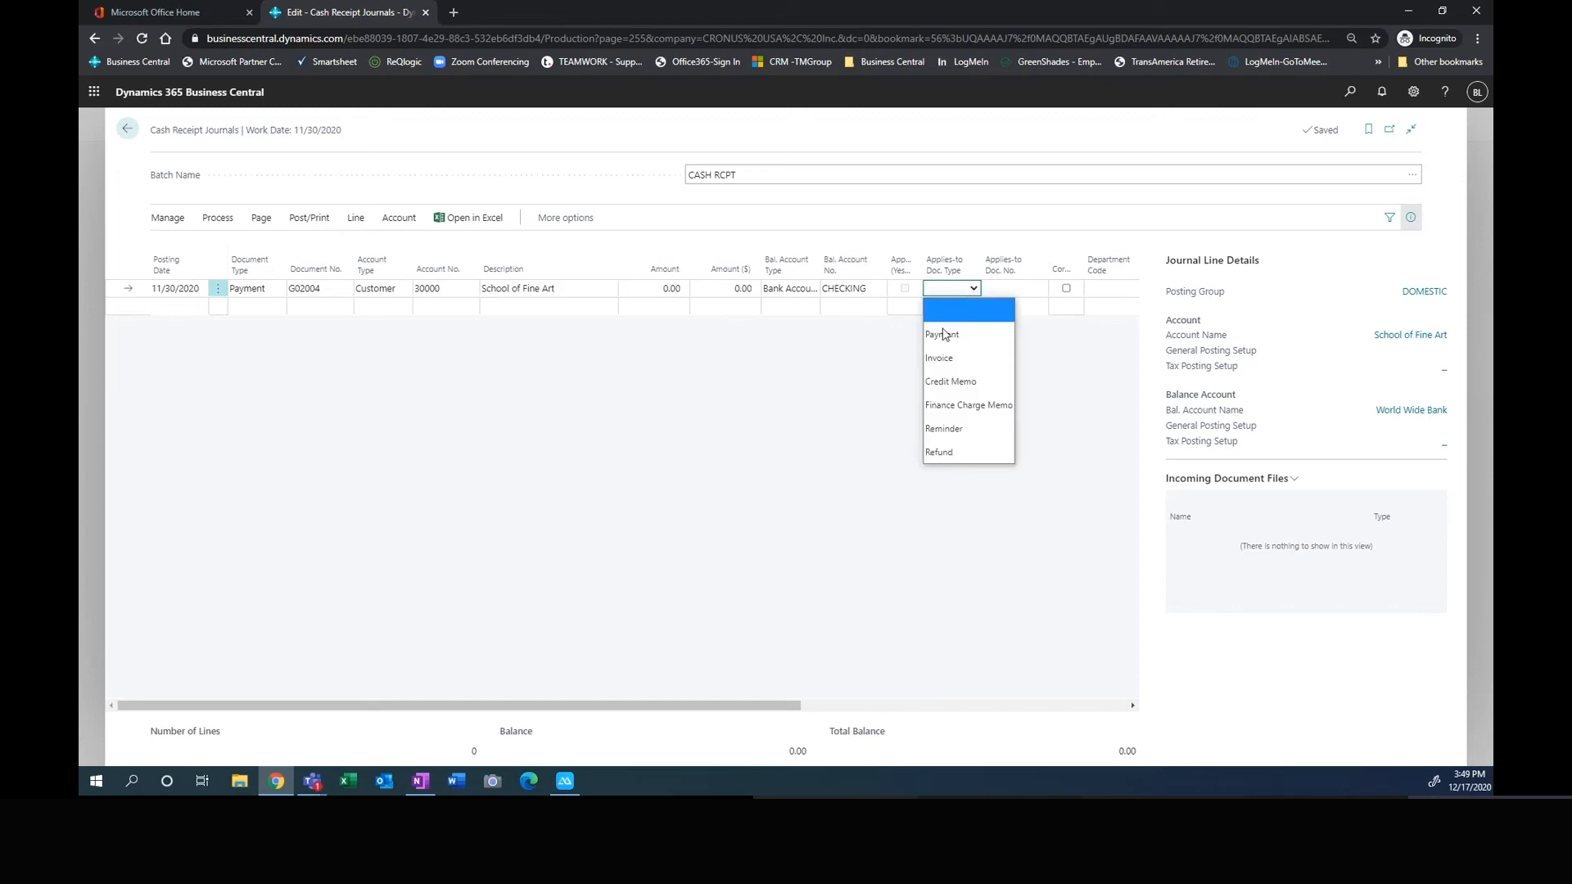
click(944, 360)
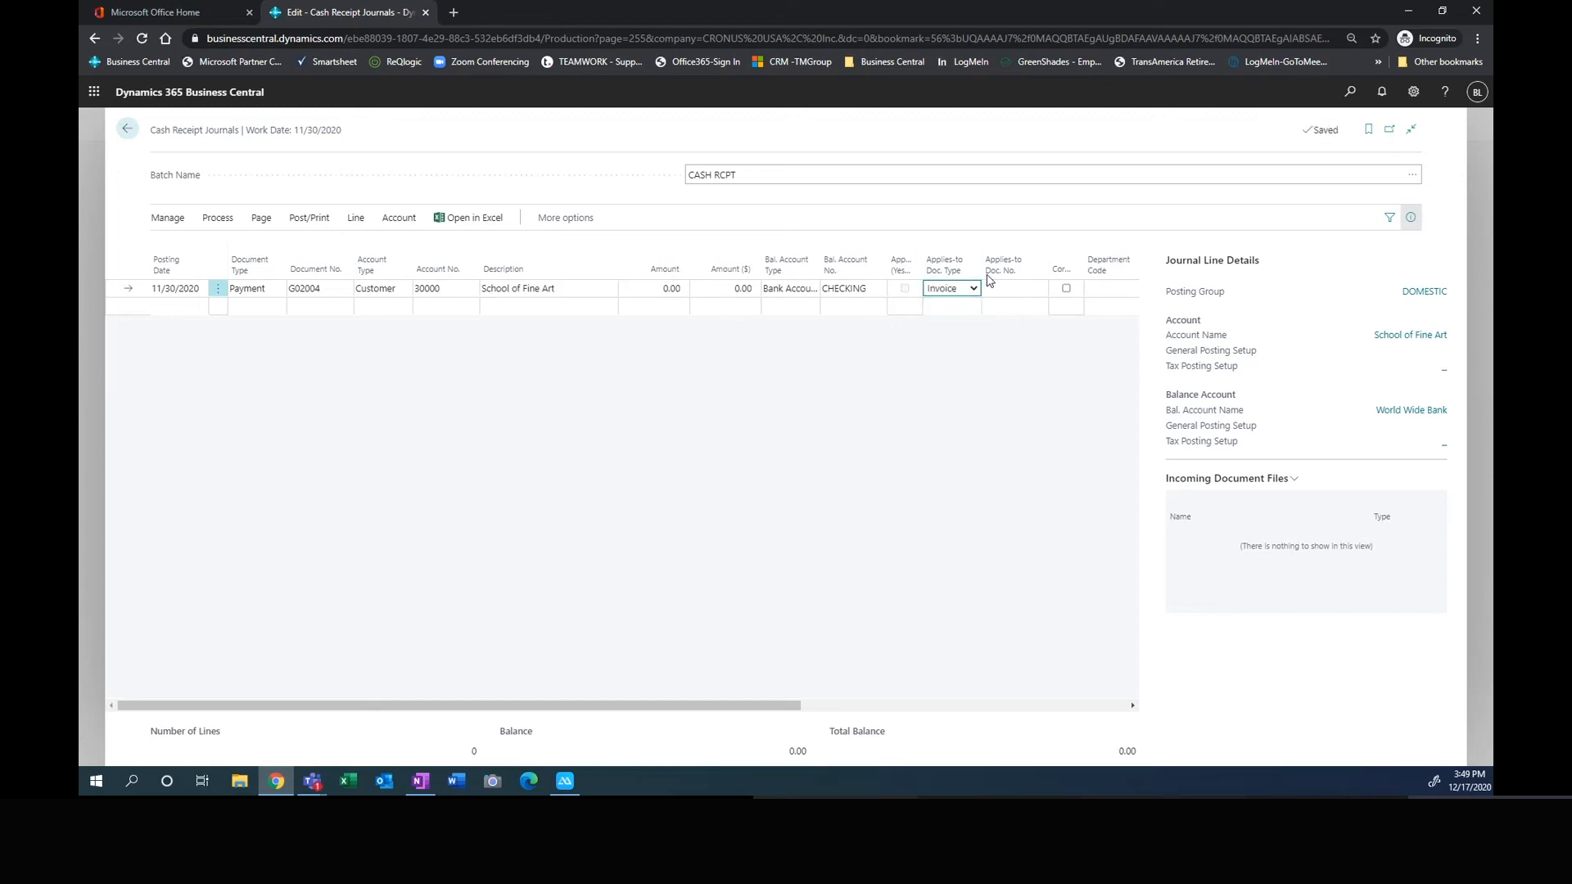
click(1017, 288)
click(1037, 291)
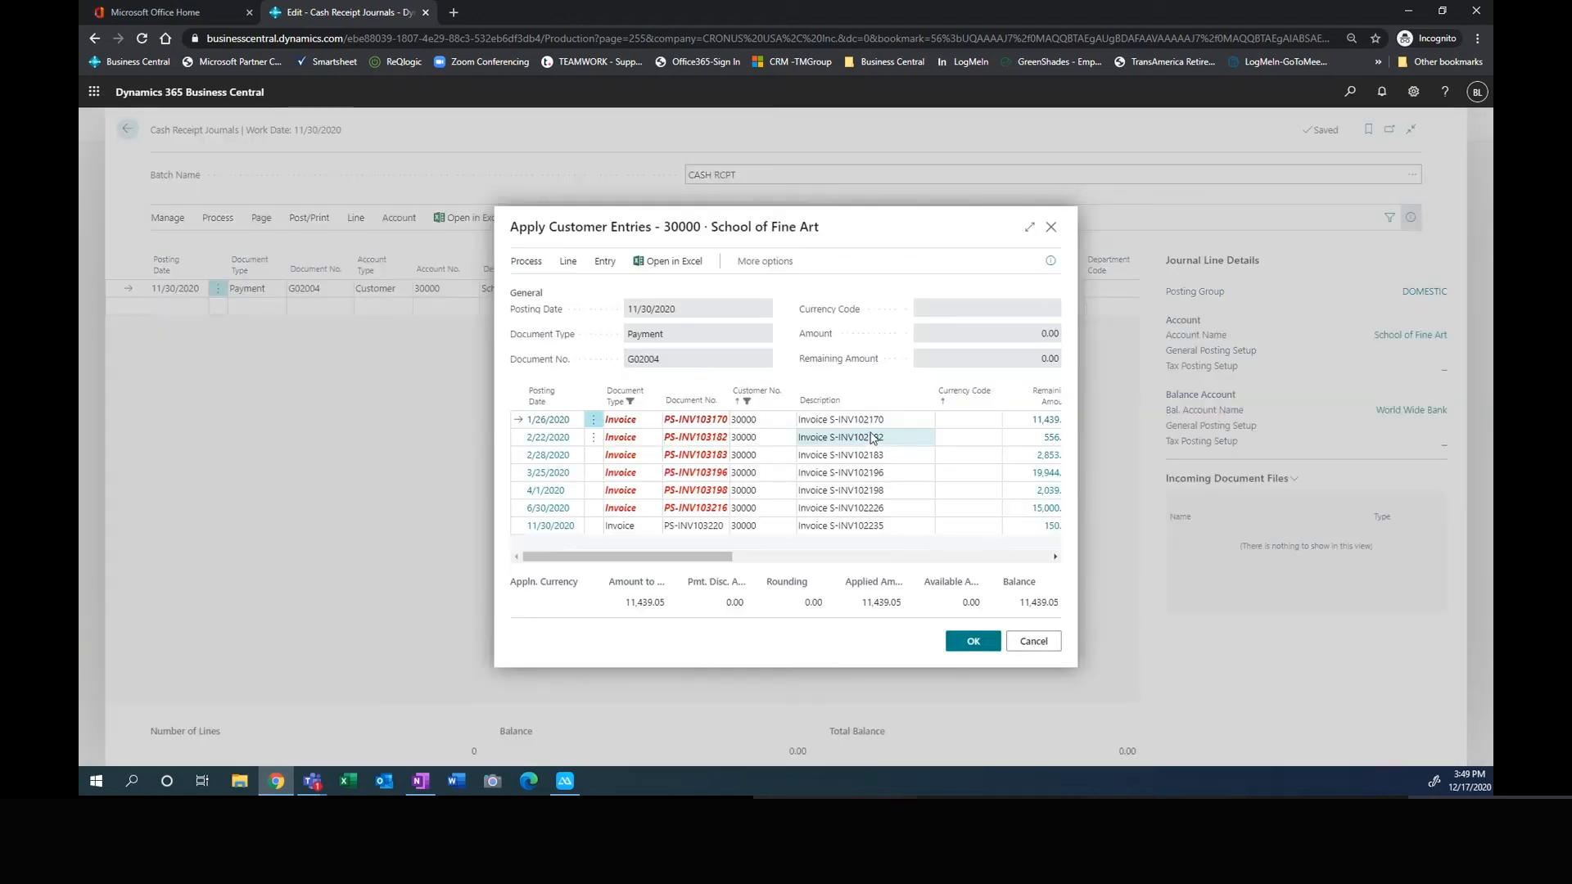
click(1031, 228)
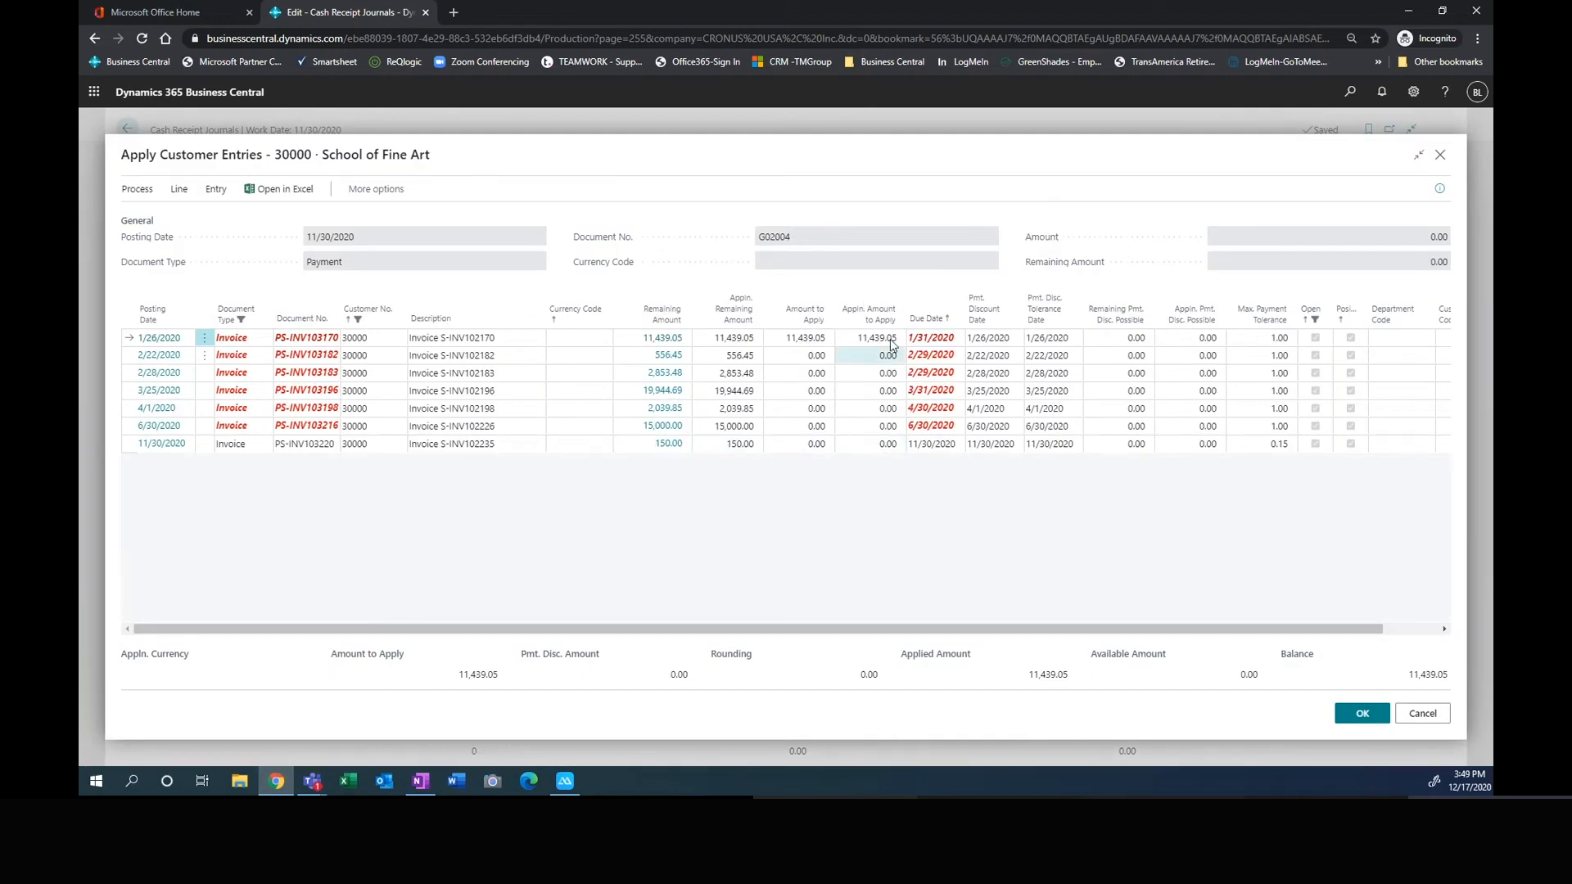
click(941, 318)
click(586, 442)
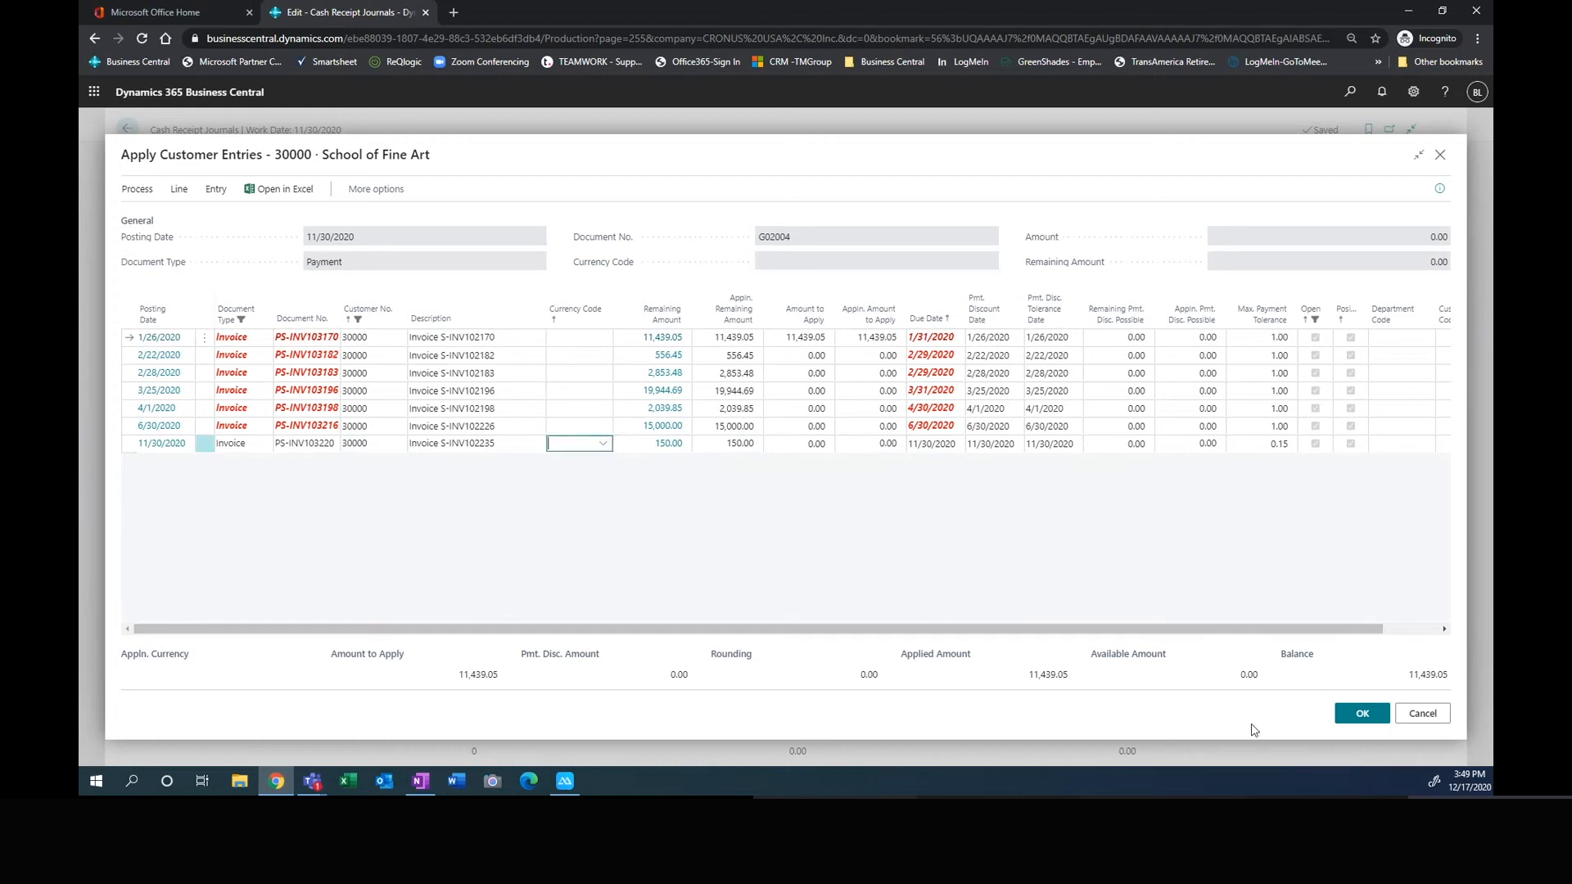
click(1365, 718)
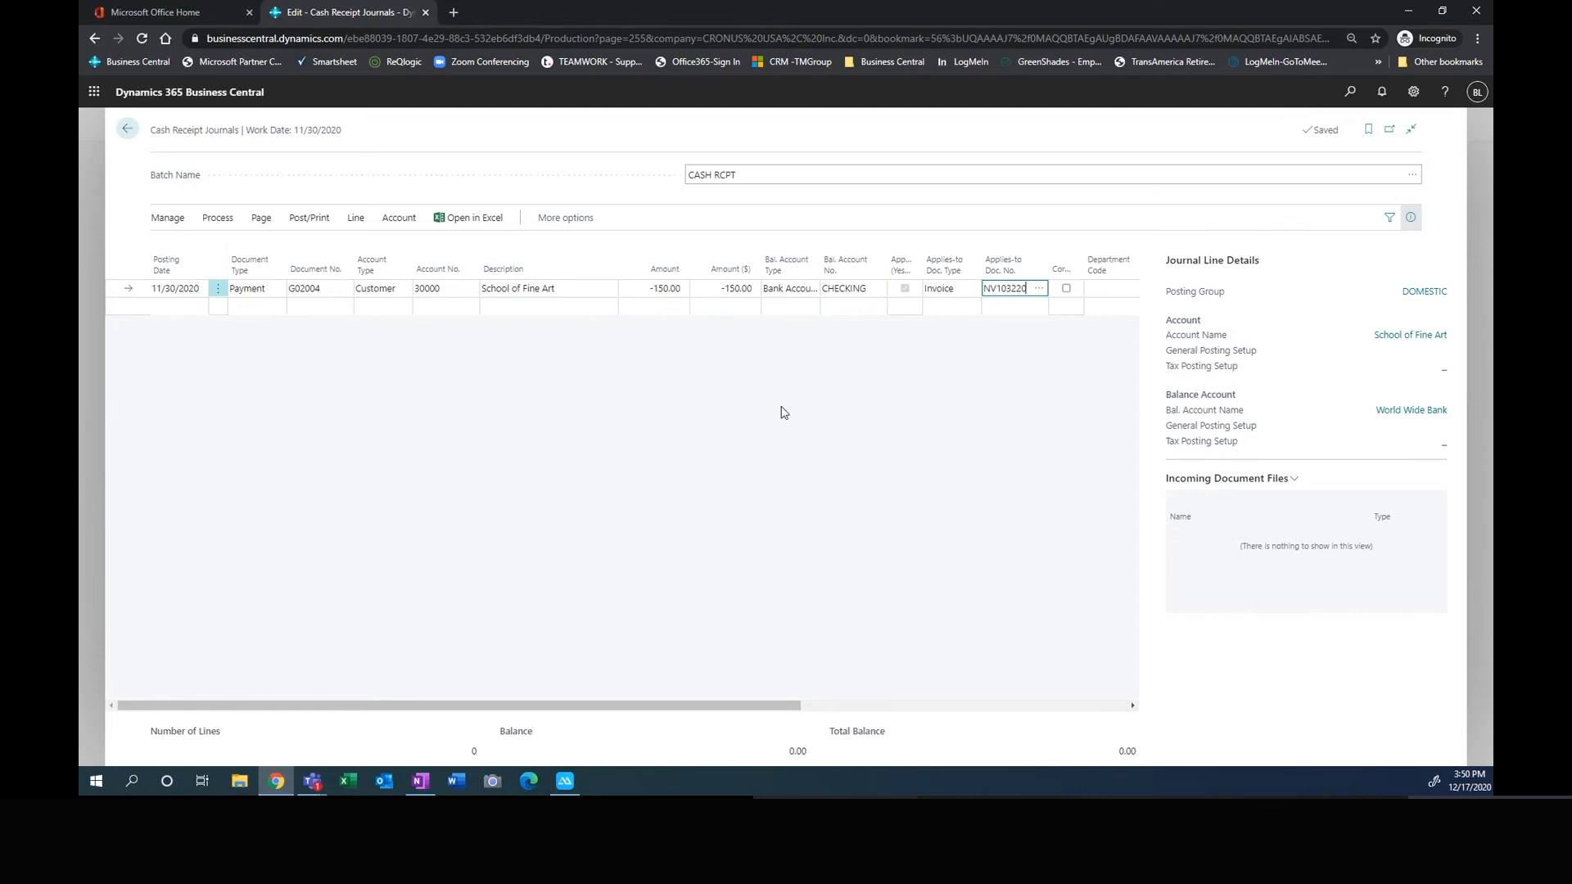
Step: Preview the posting of the cash receipt journal, check the related entries and return to the journal
click(218, 220)
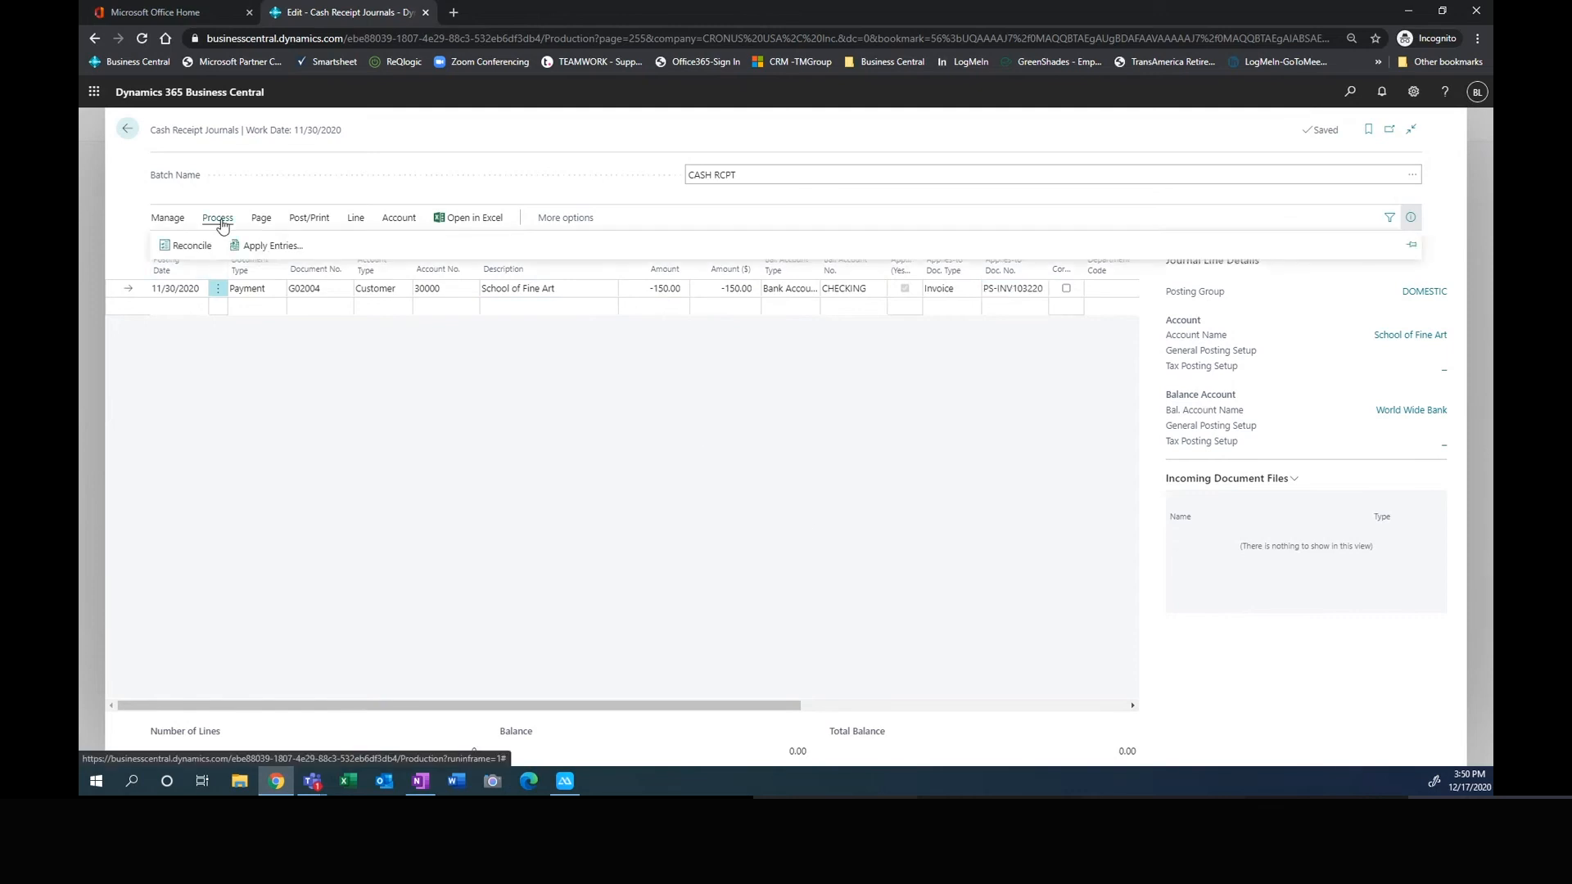
click(308, 219)
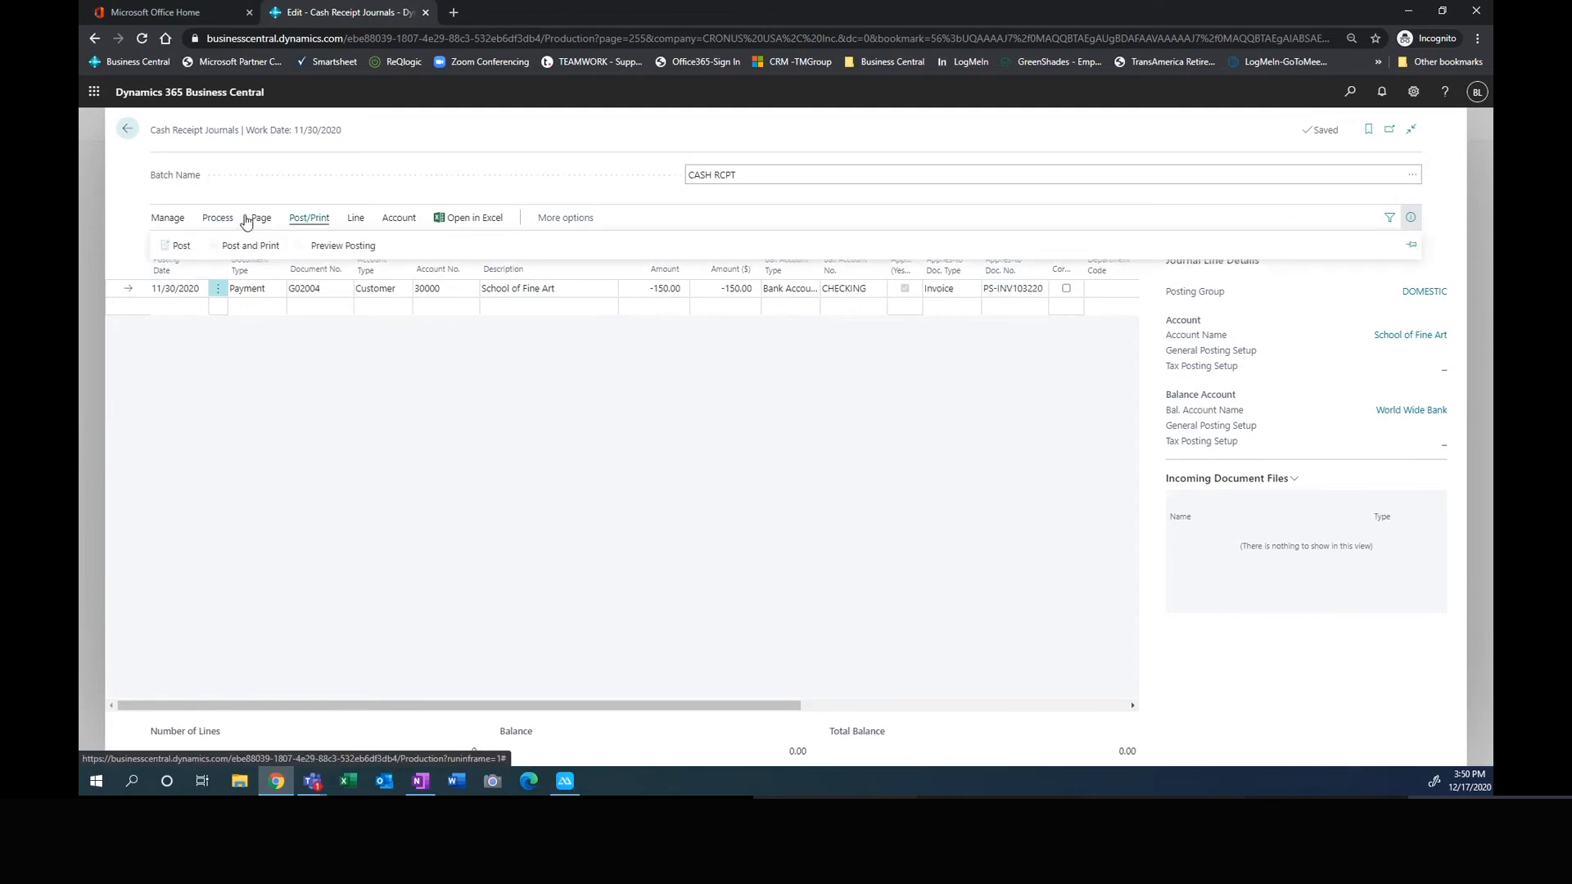
click(343, 246)
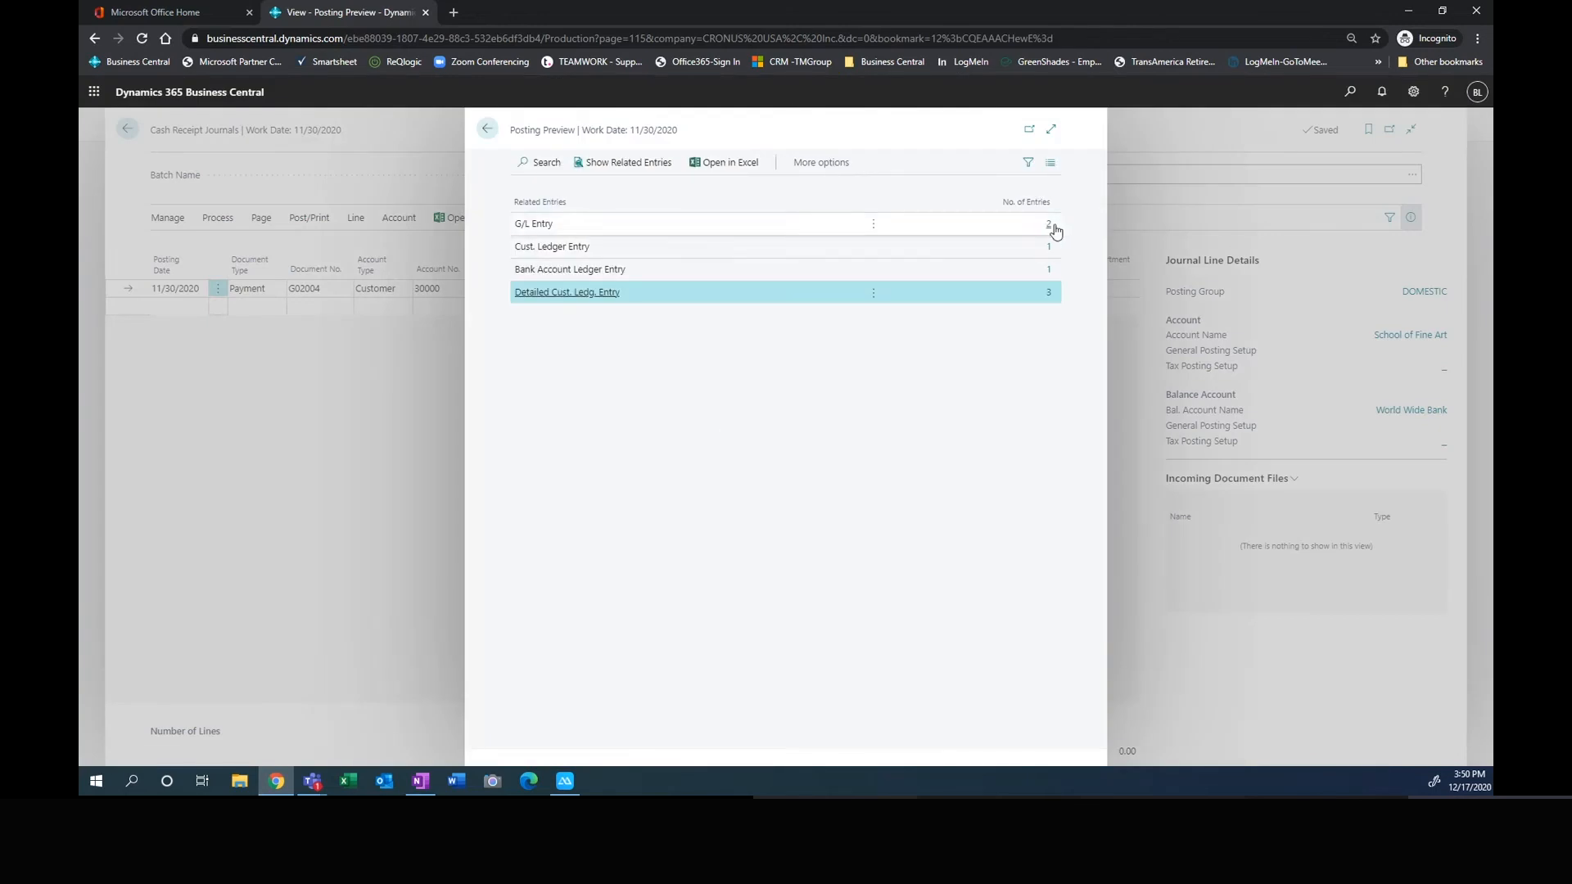
click(489, 131)
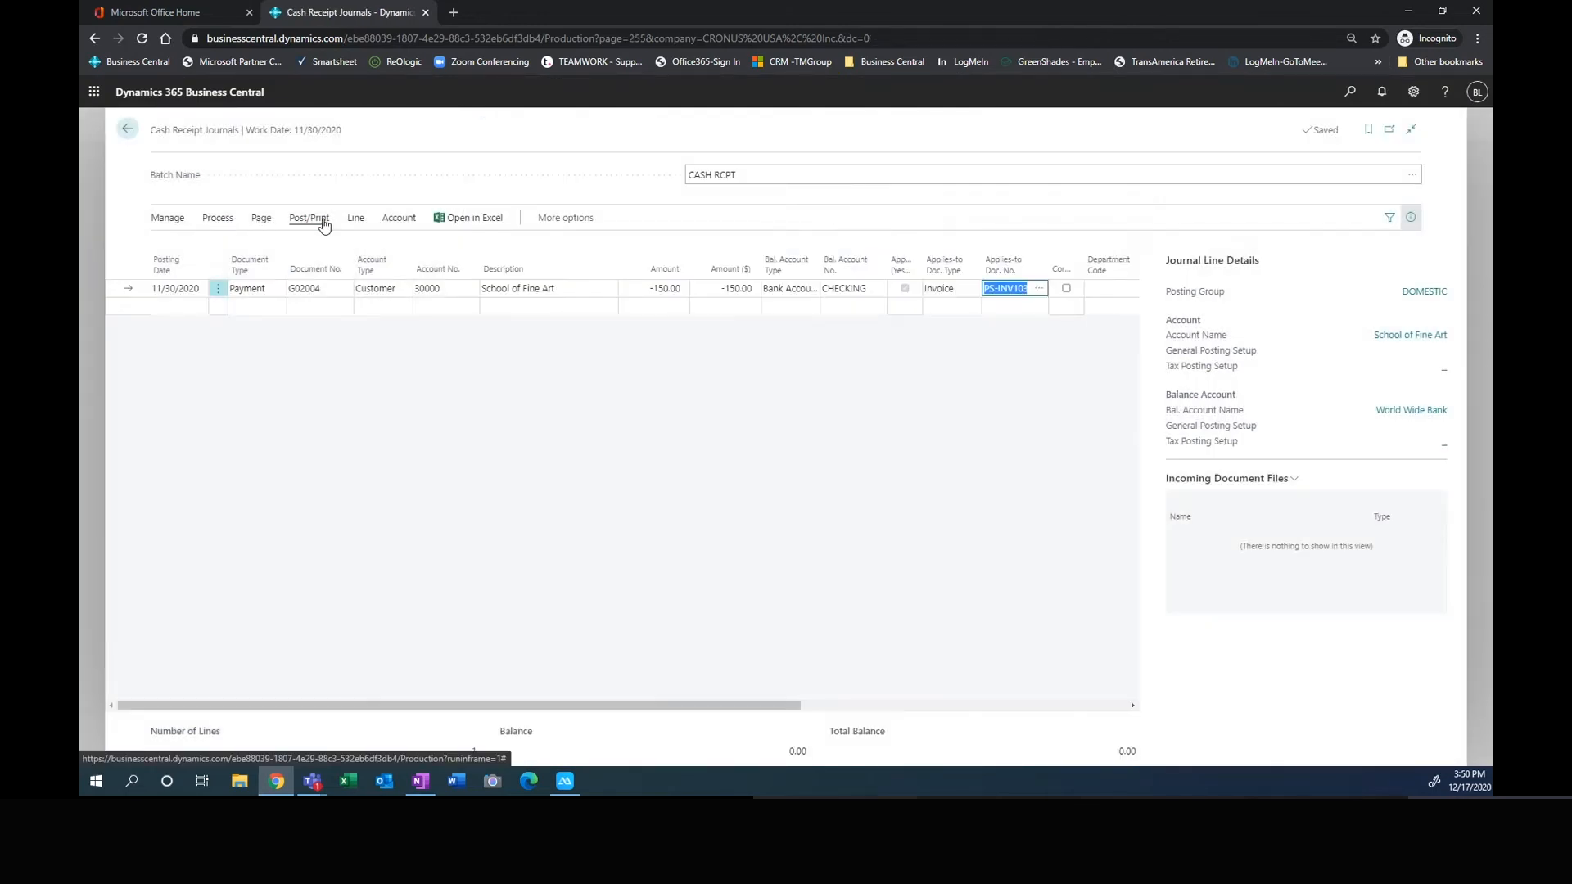
Step: Post the School of Fine Art payment line in the CASH RCPT journal batch
click(308, 218)
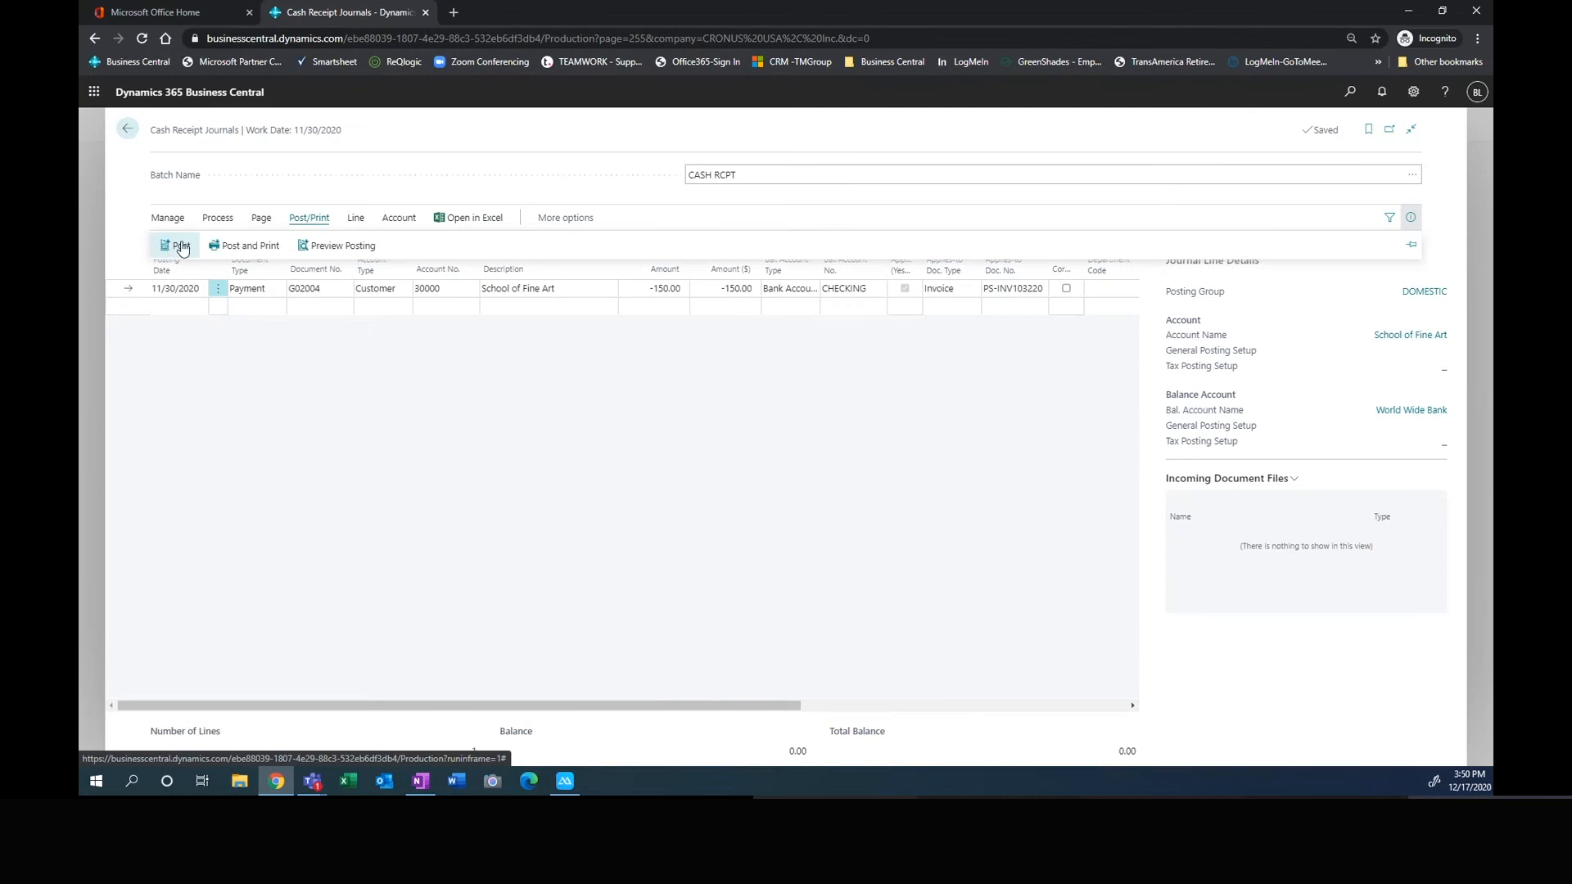
click(182, 246)
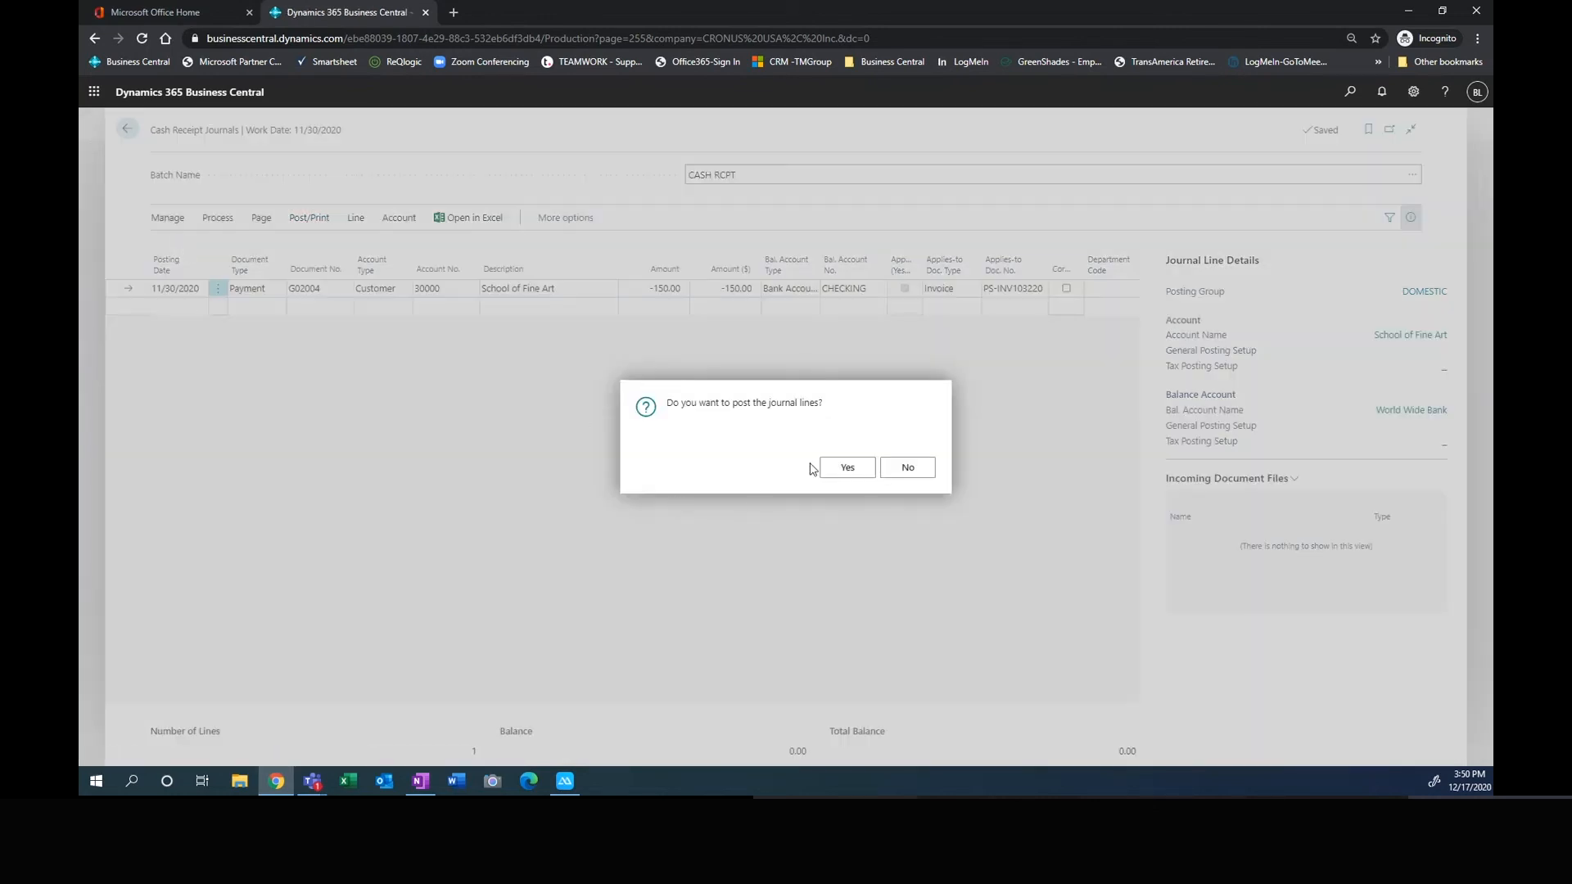
click(846, 469)
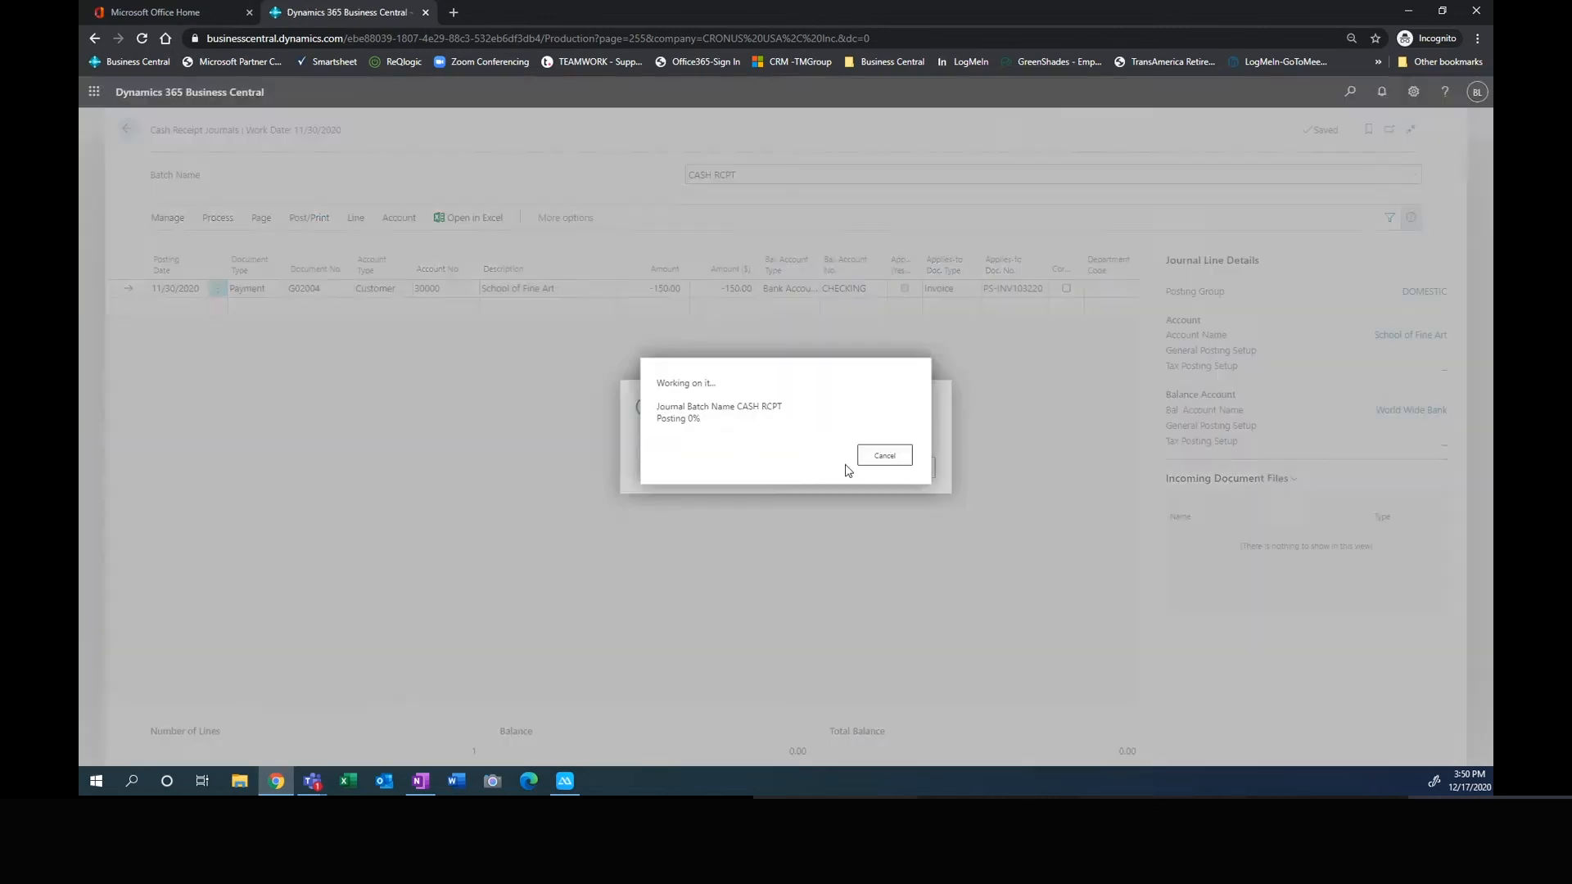
click(920, 473)
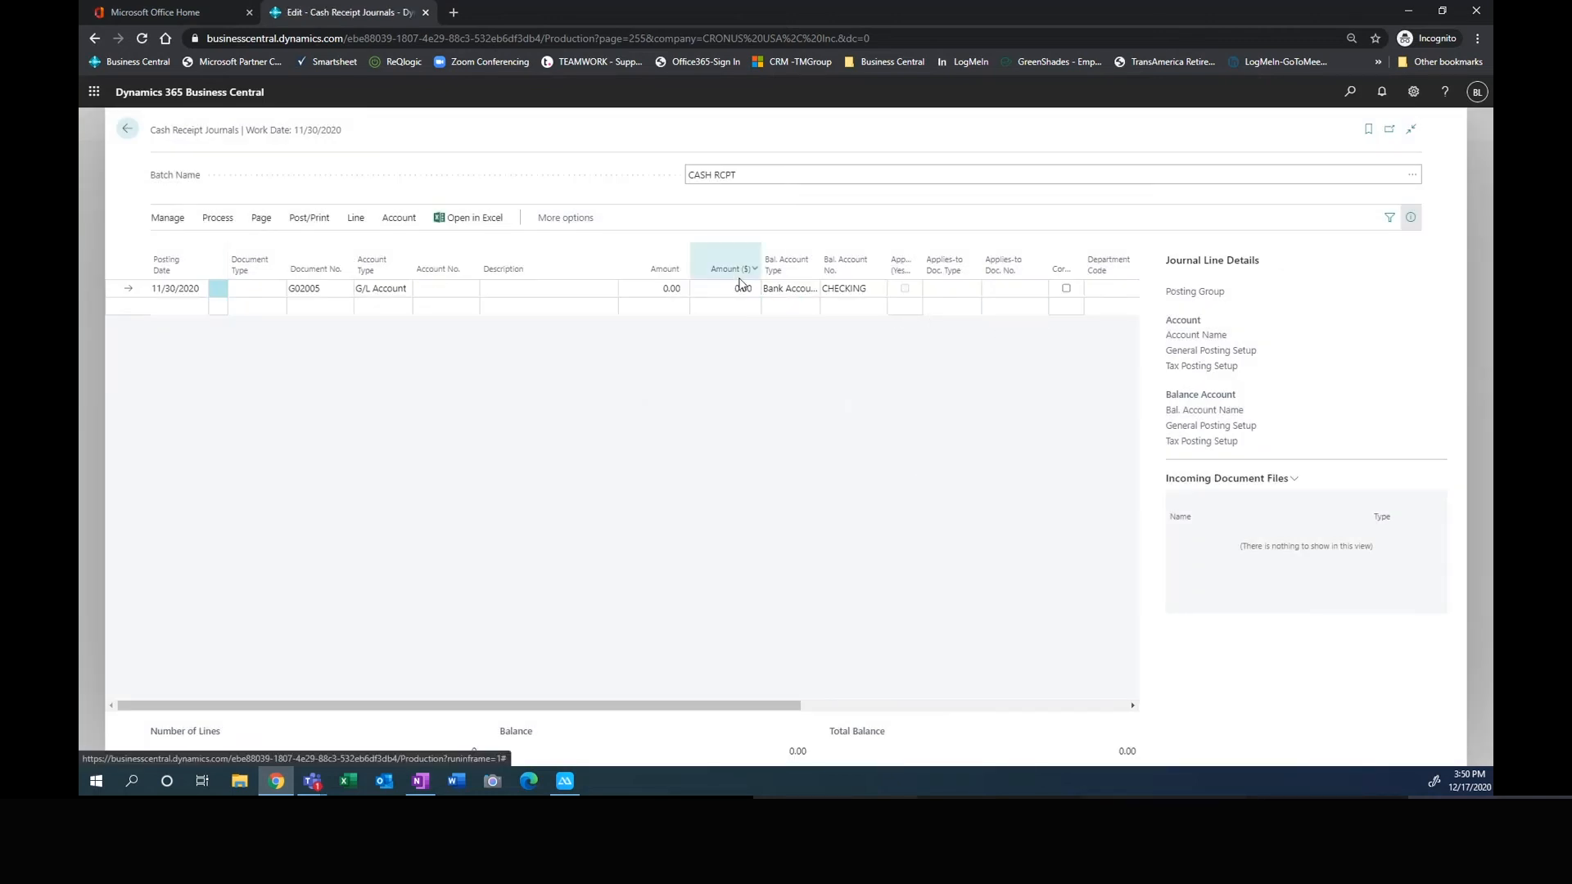
mouse_move(739, 283)
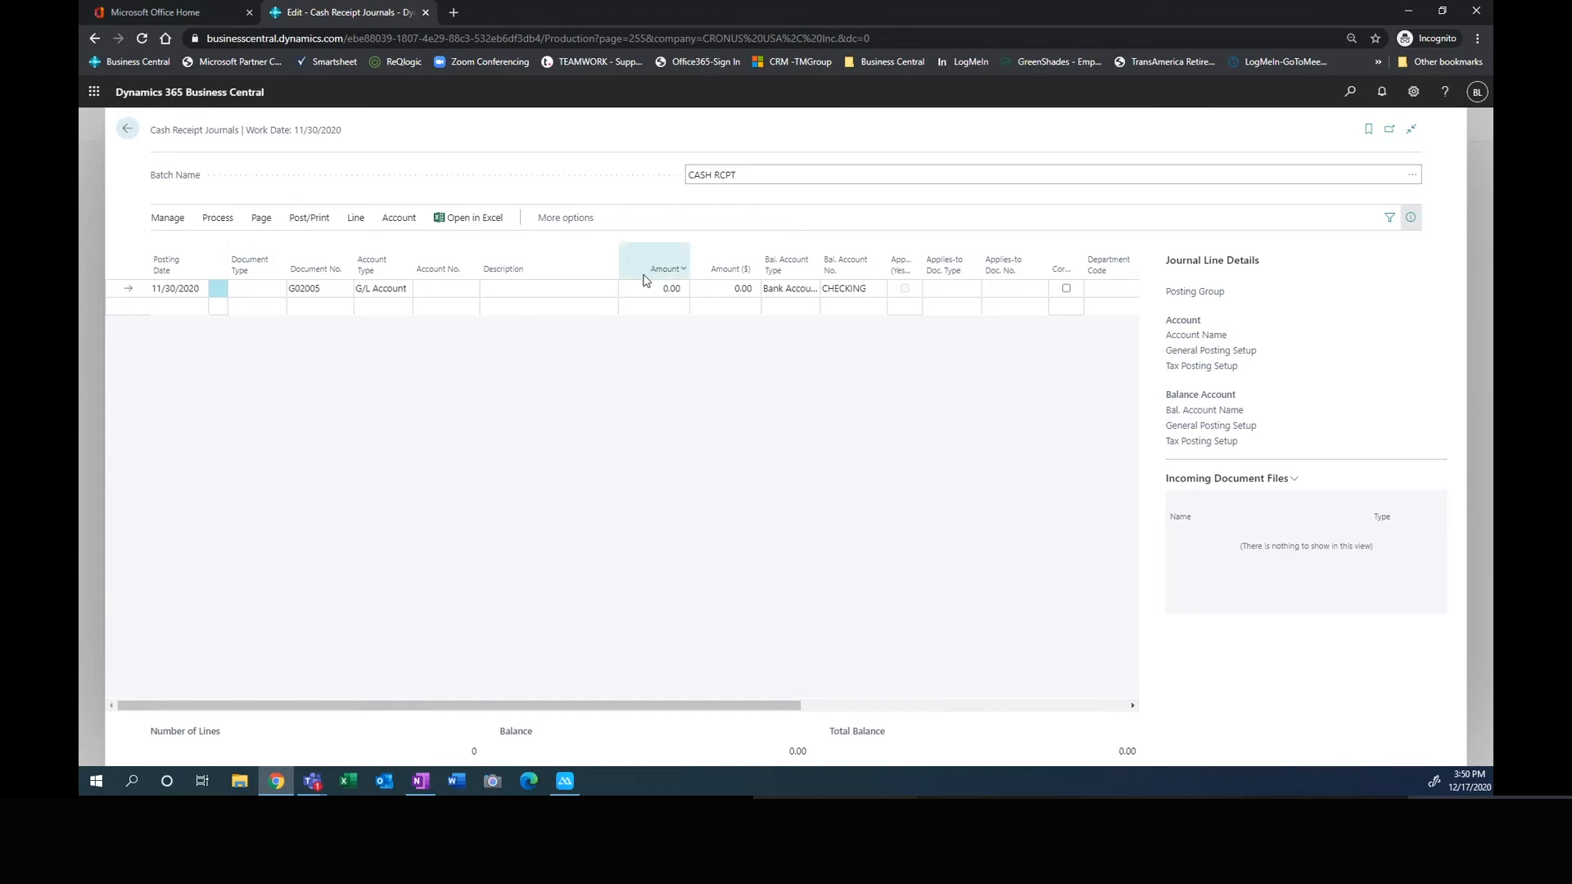
click(656, 286)
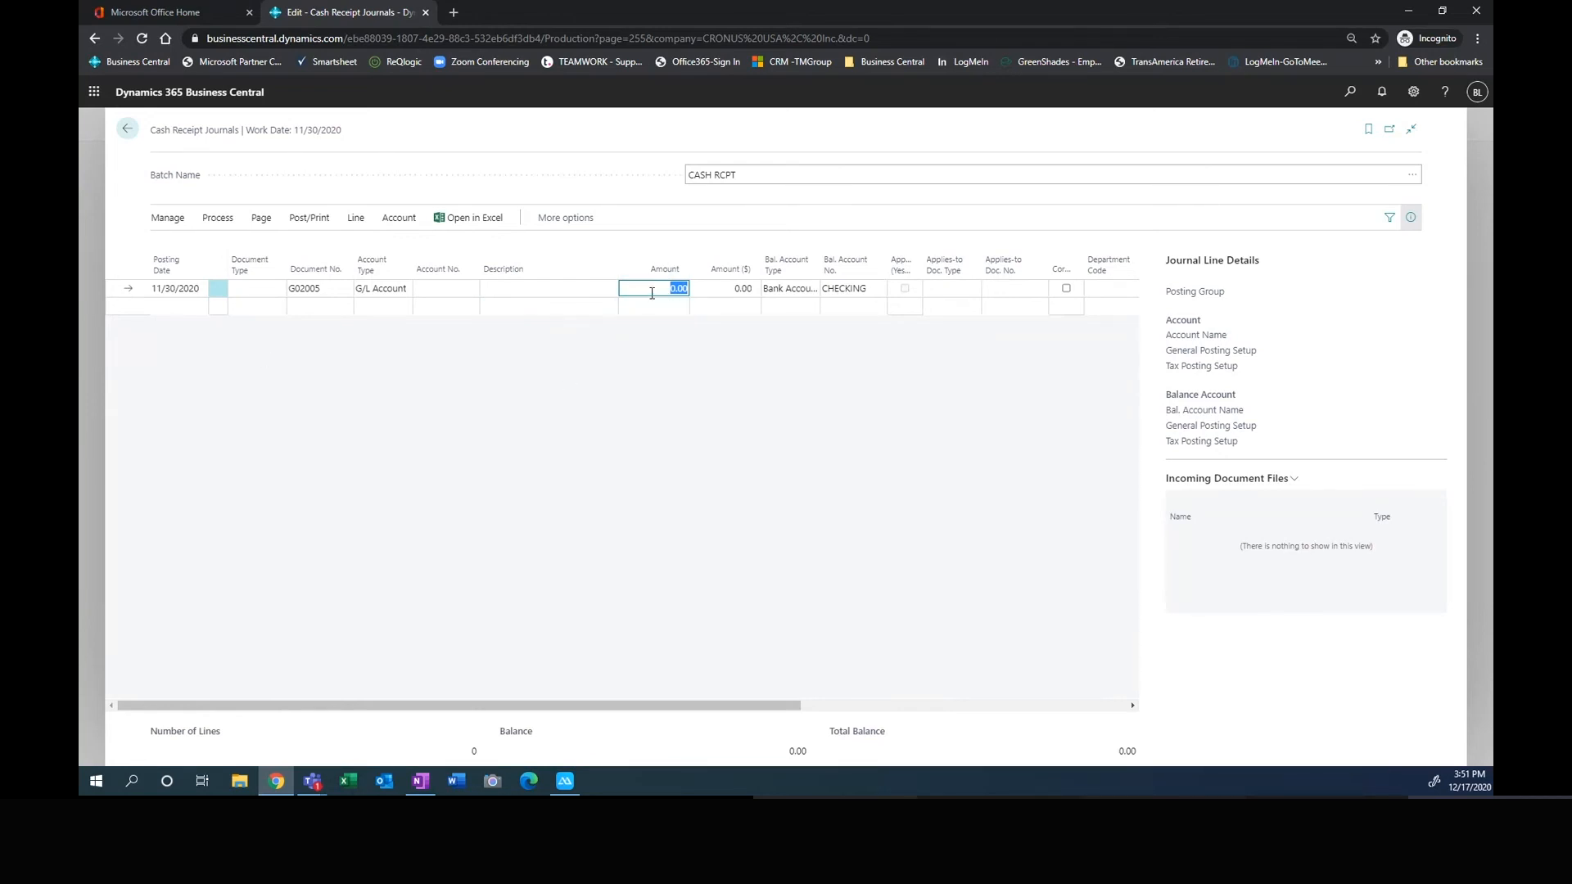
click(1410, 217)
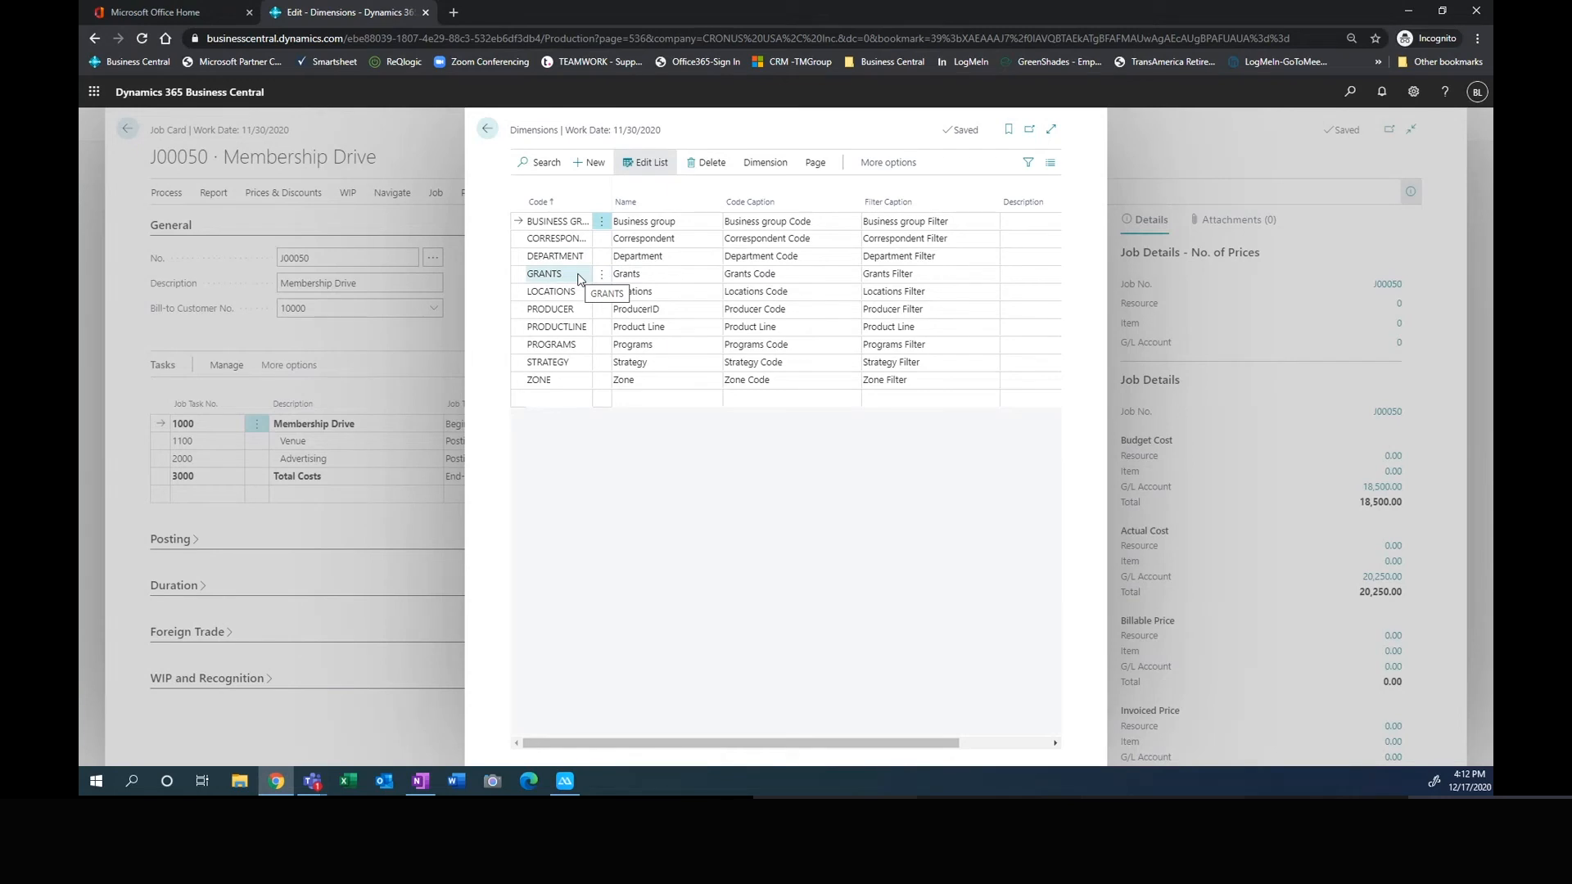
Step: View the dimension values defined for the GRANTS dimension
click(655, 272)
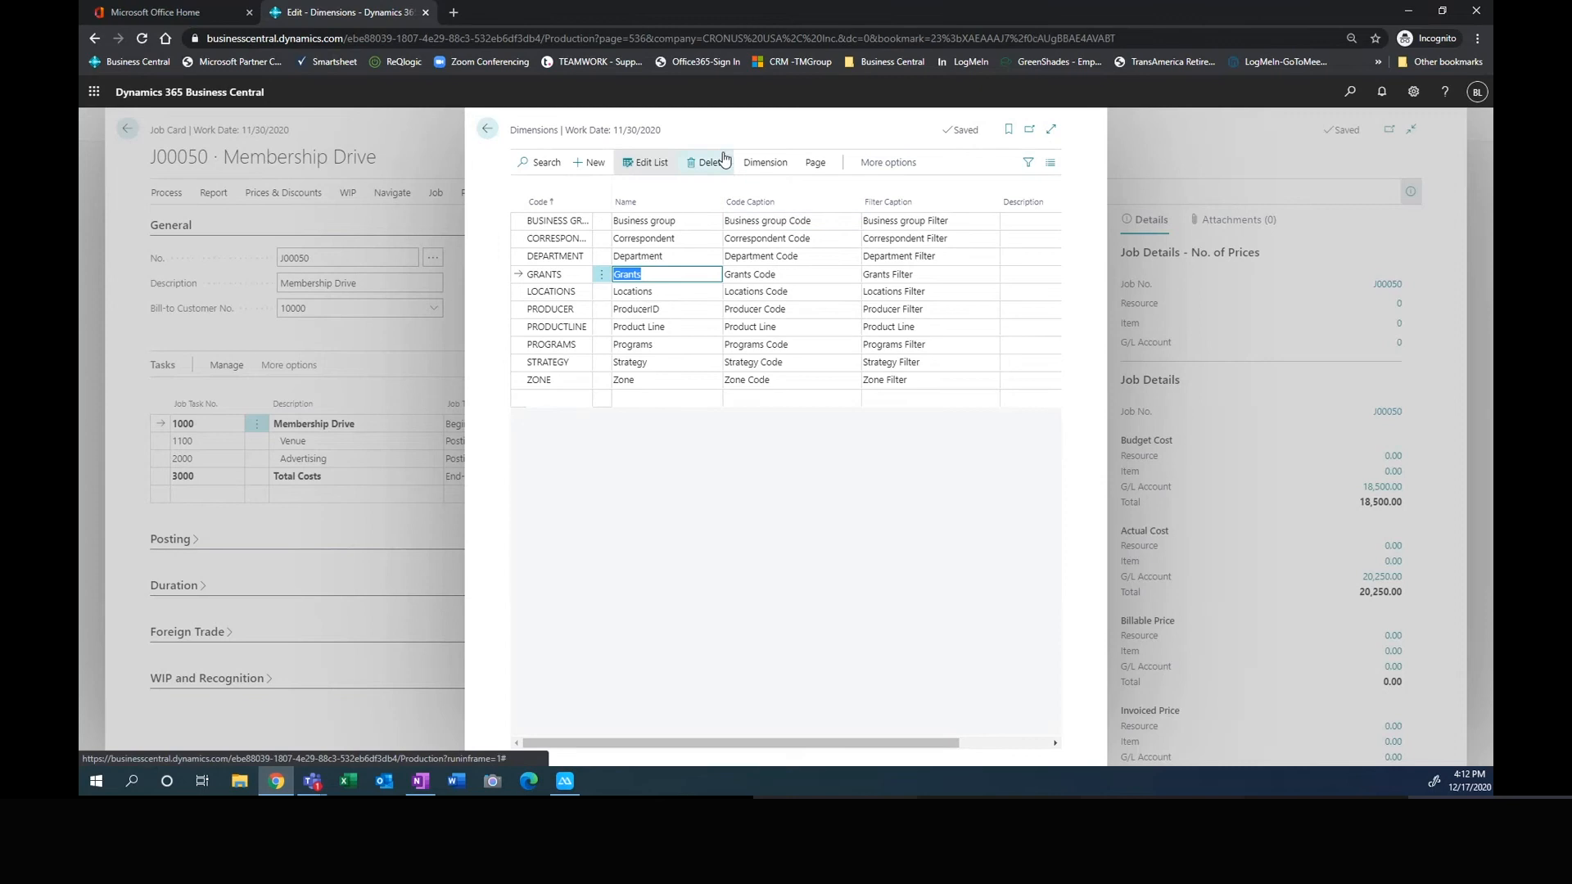
click(767, 164)
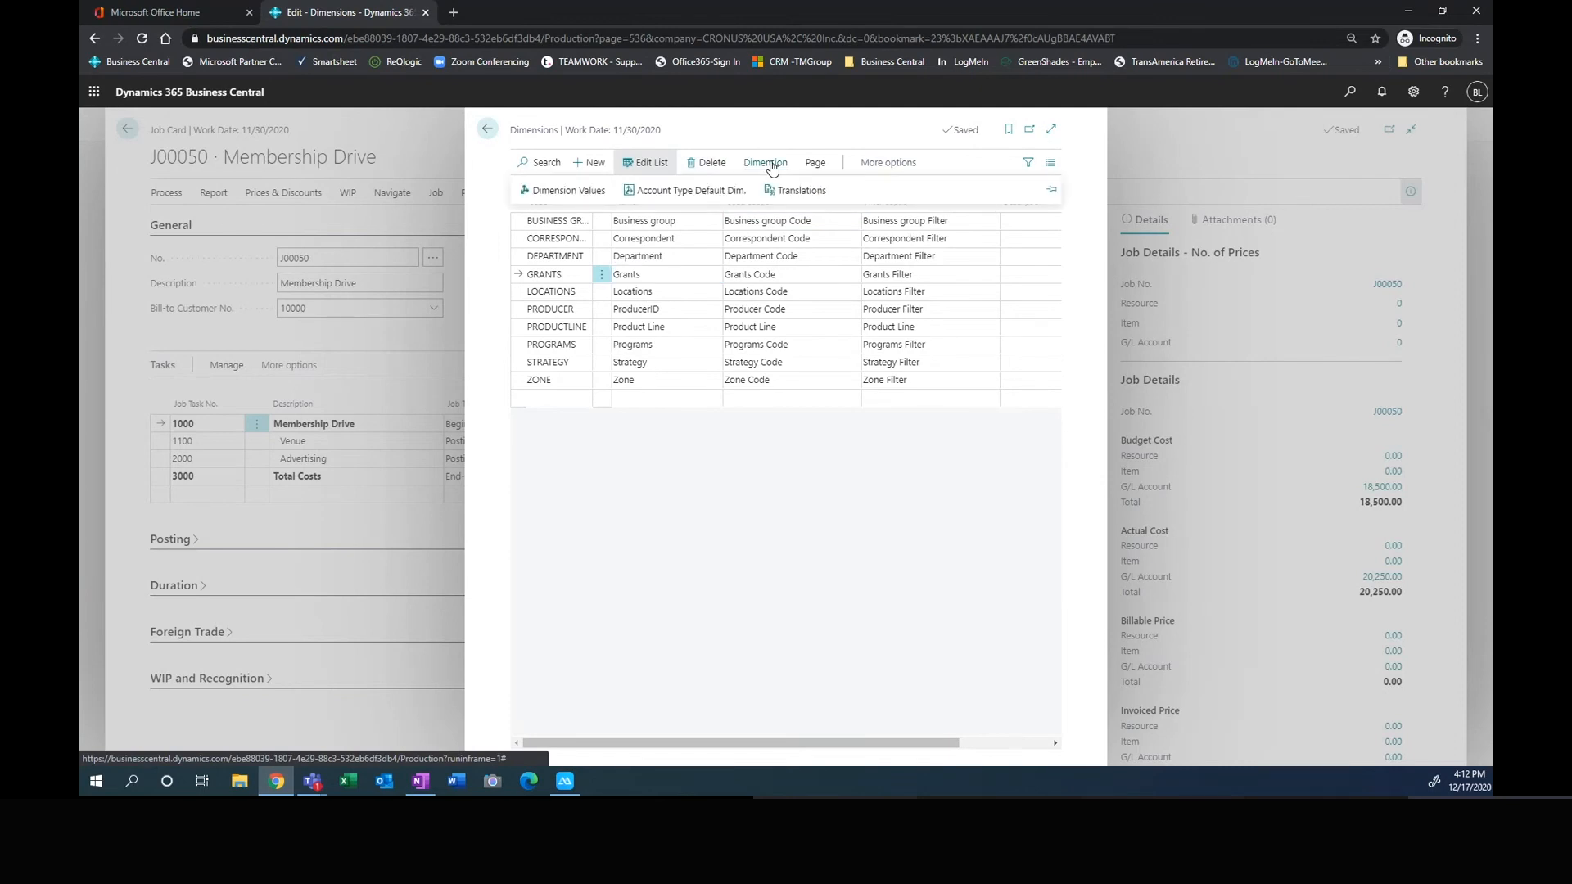
click(563, 191)
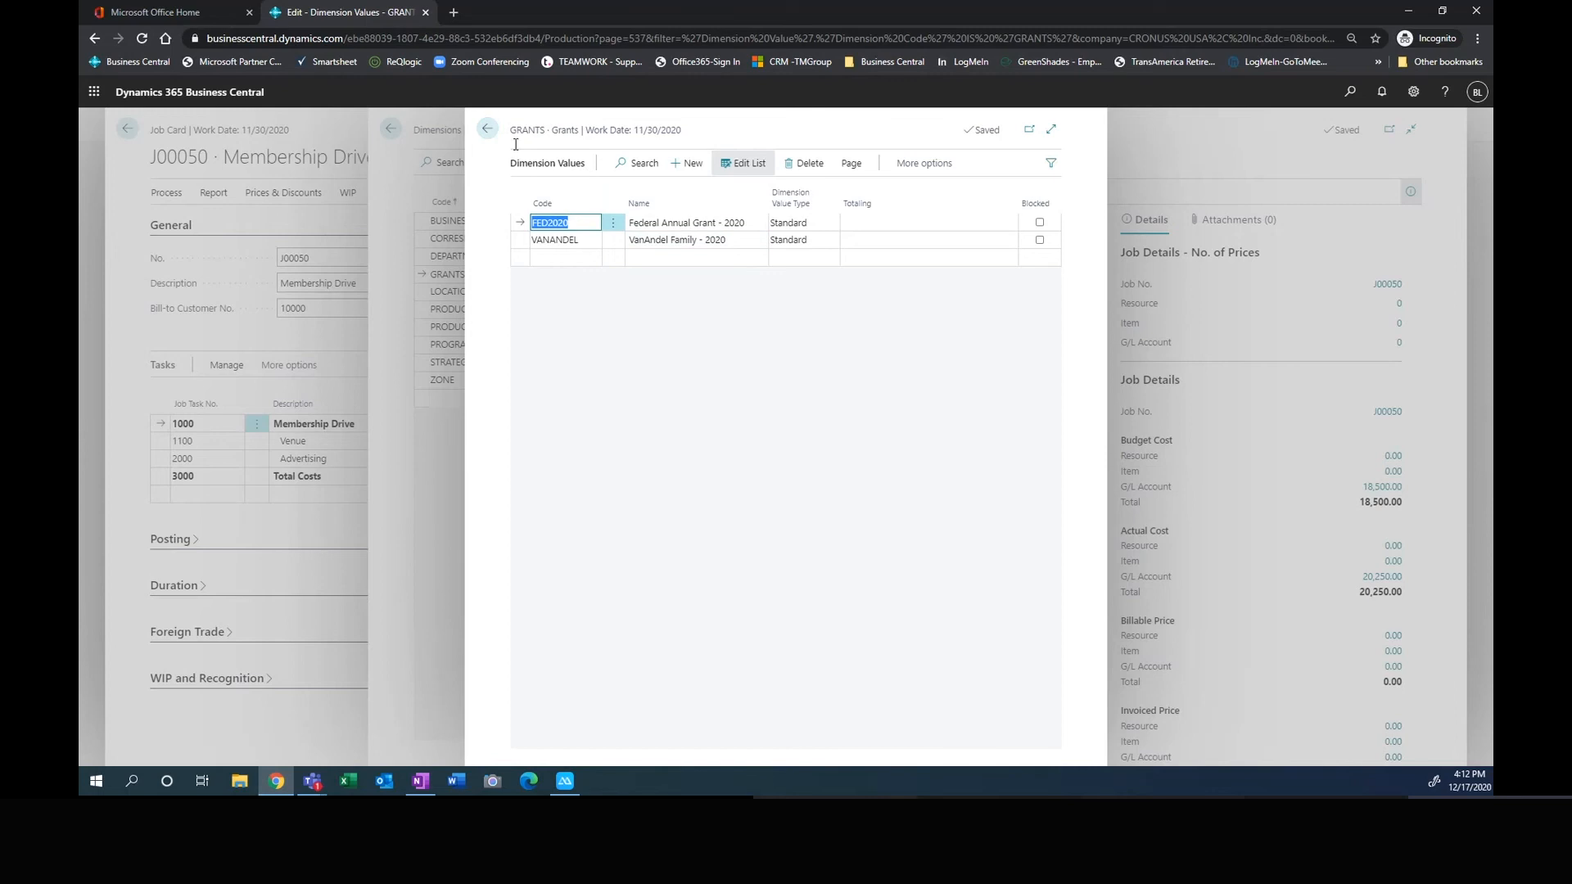
Step: View the dimension values defined for the DEPARTMENT dimension and return to the dimensions list
click(487, 129)
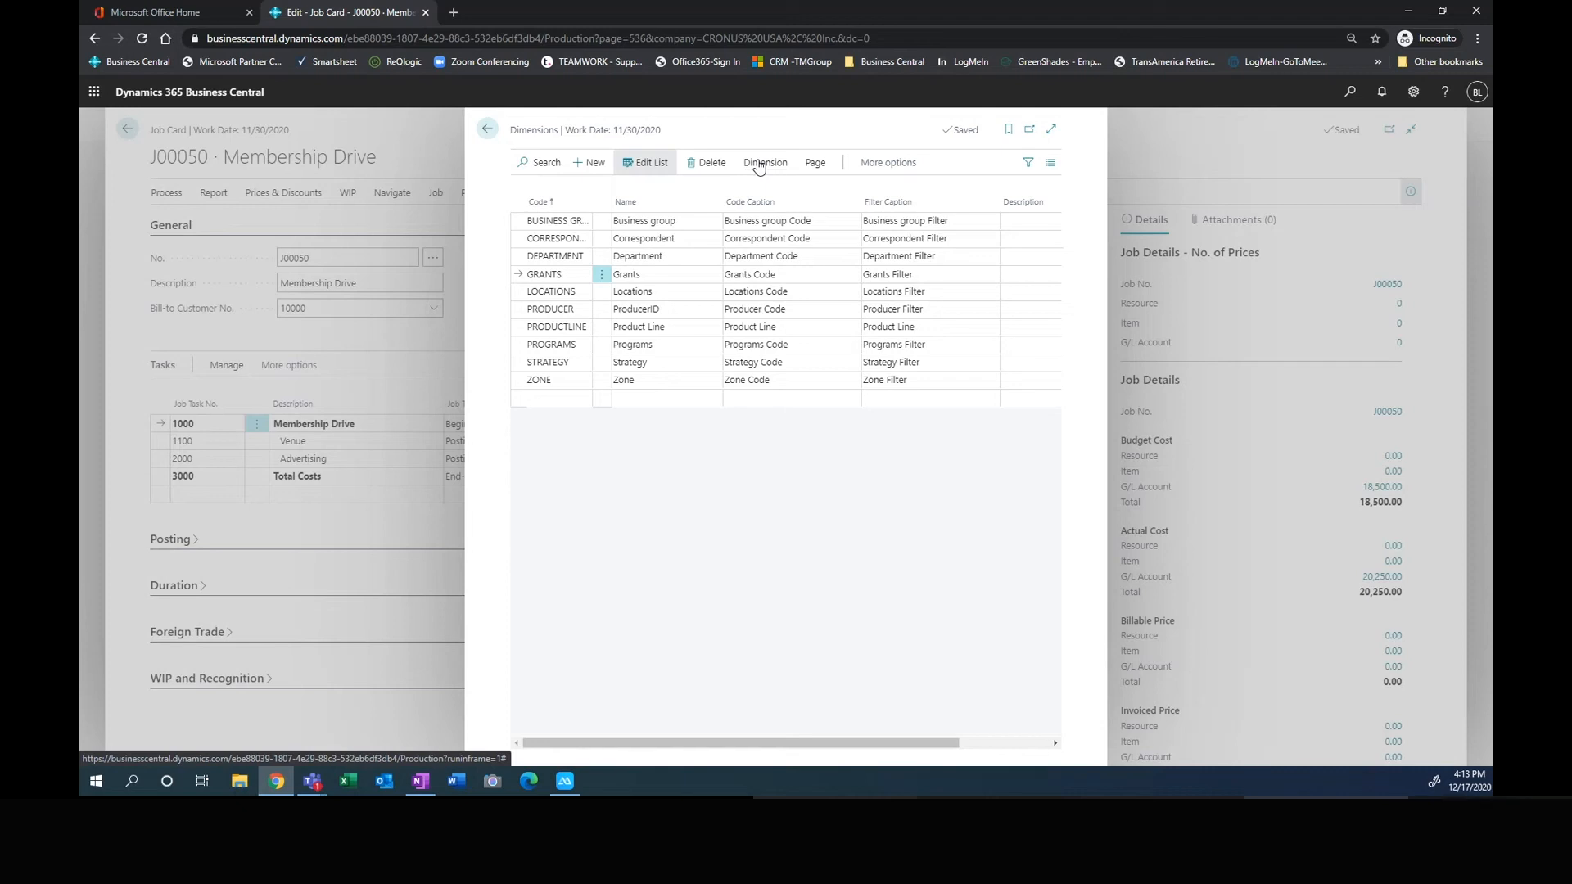
click(678, 259)
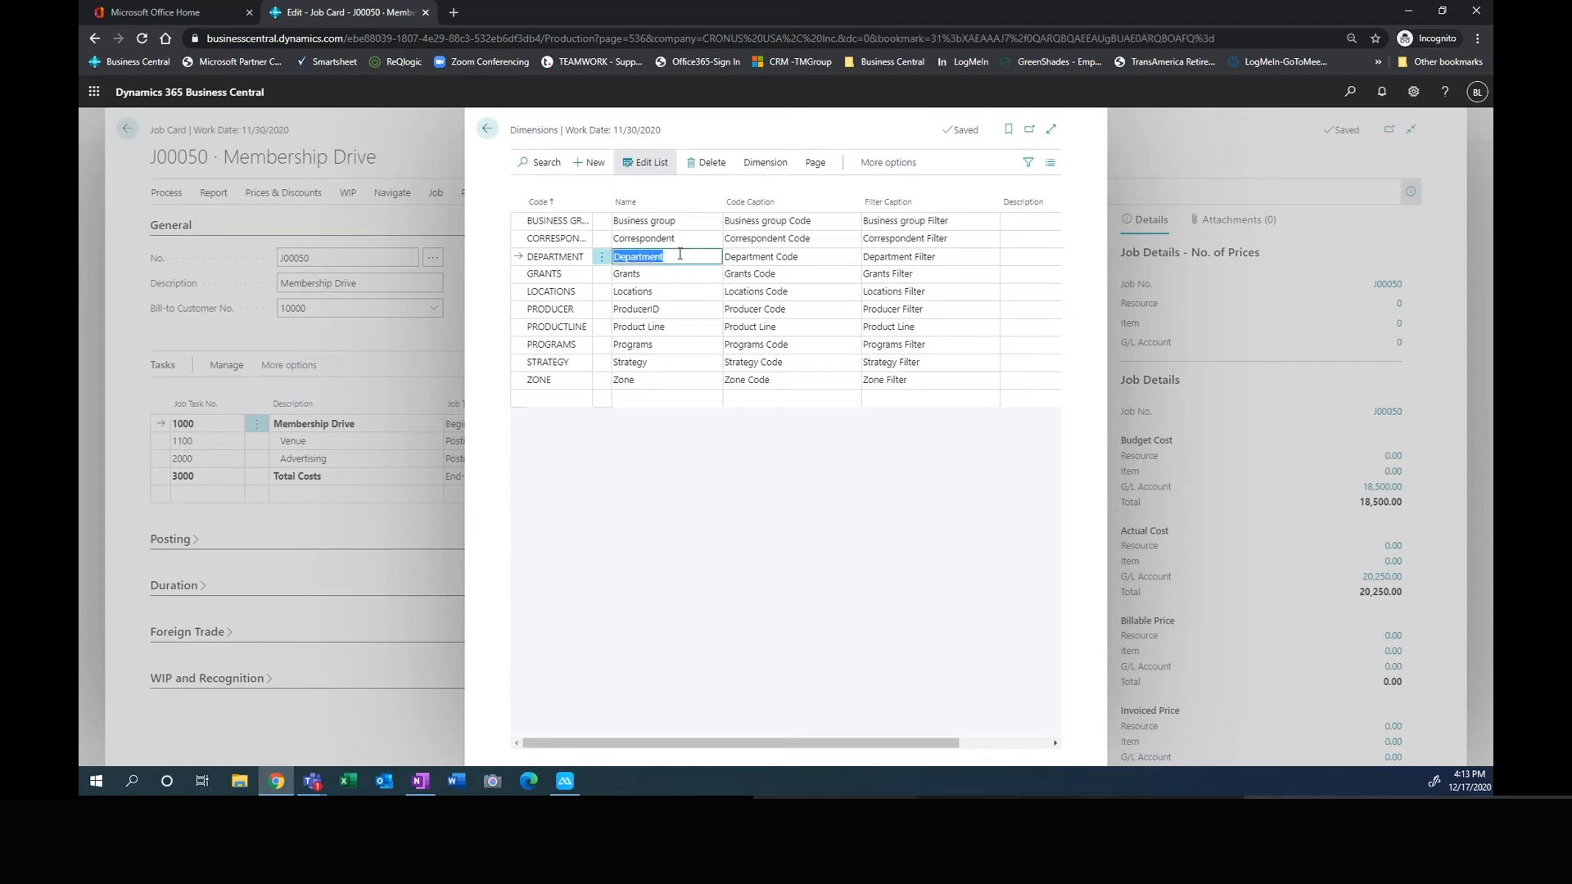
click(767, 166)
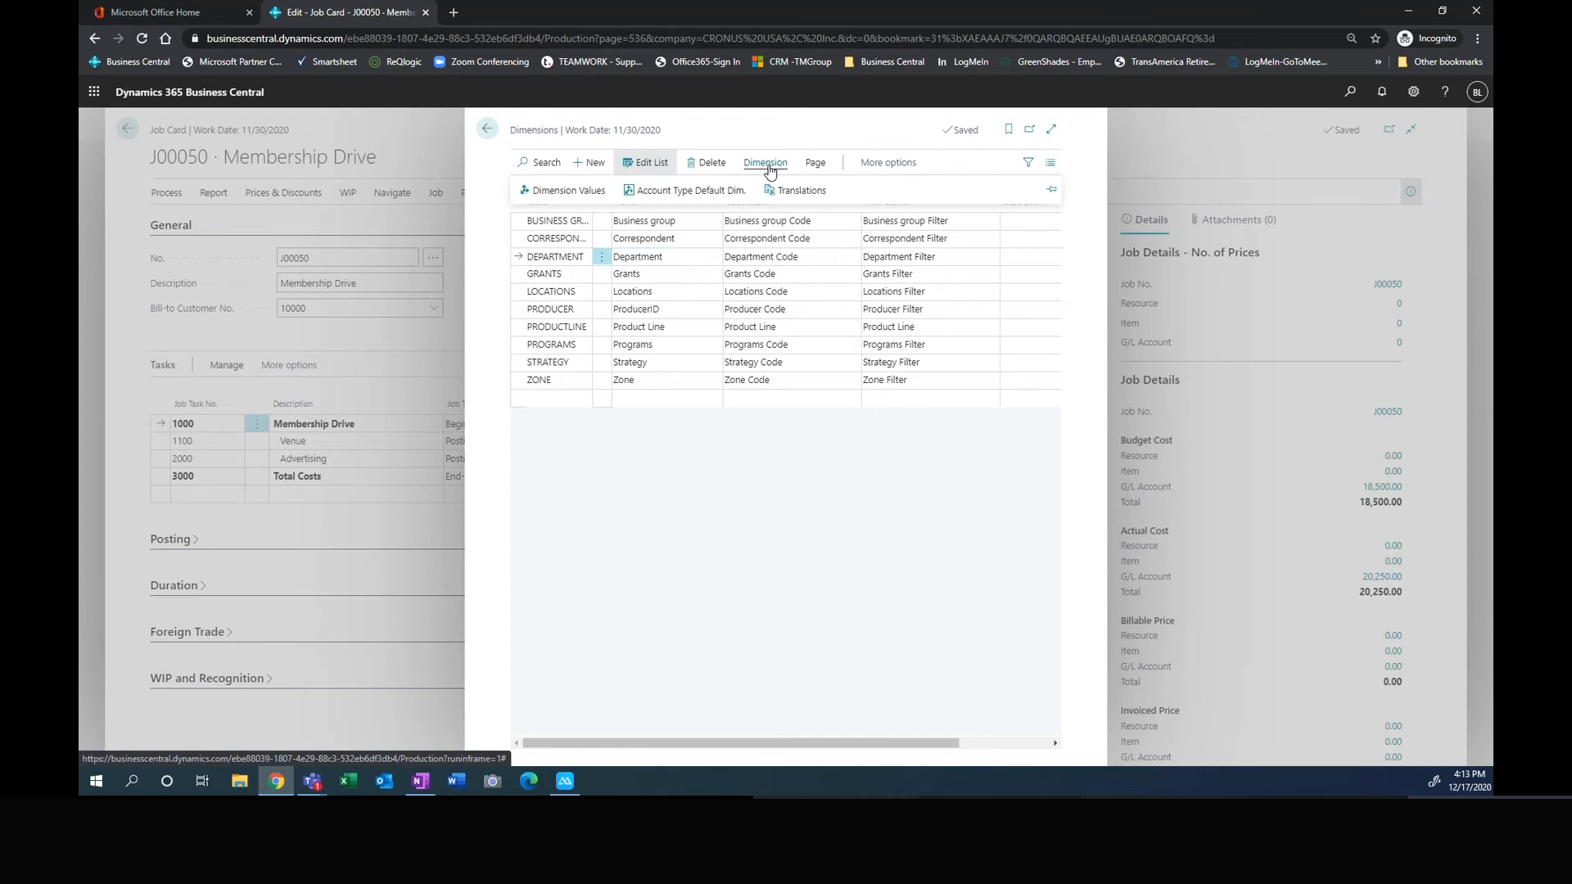
click(582, 195)
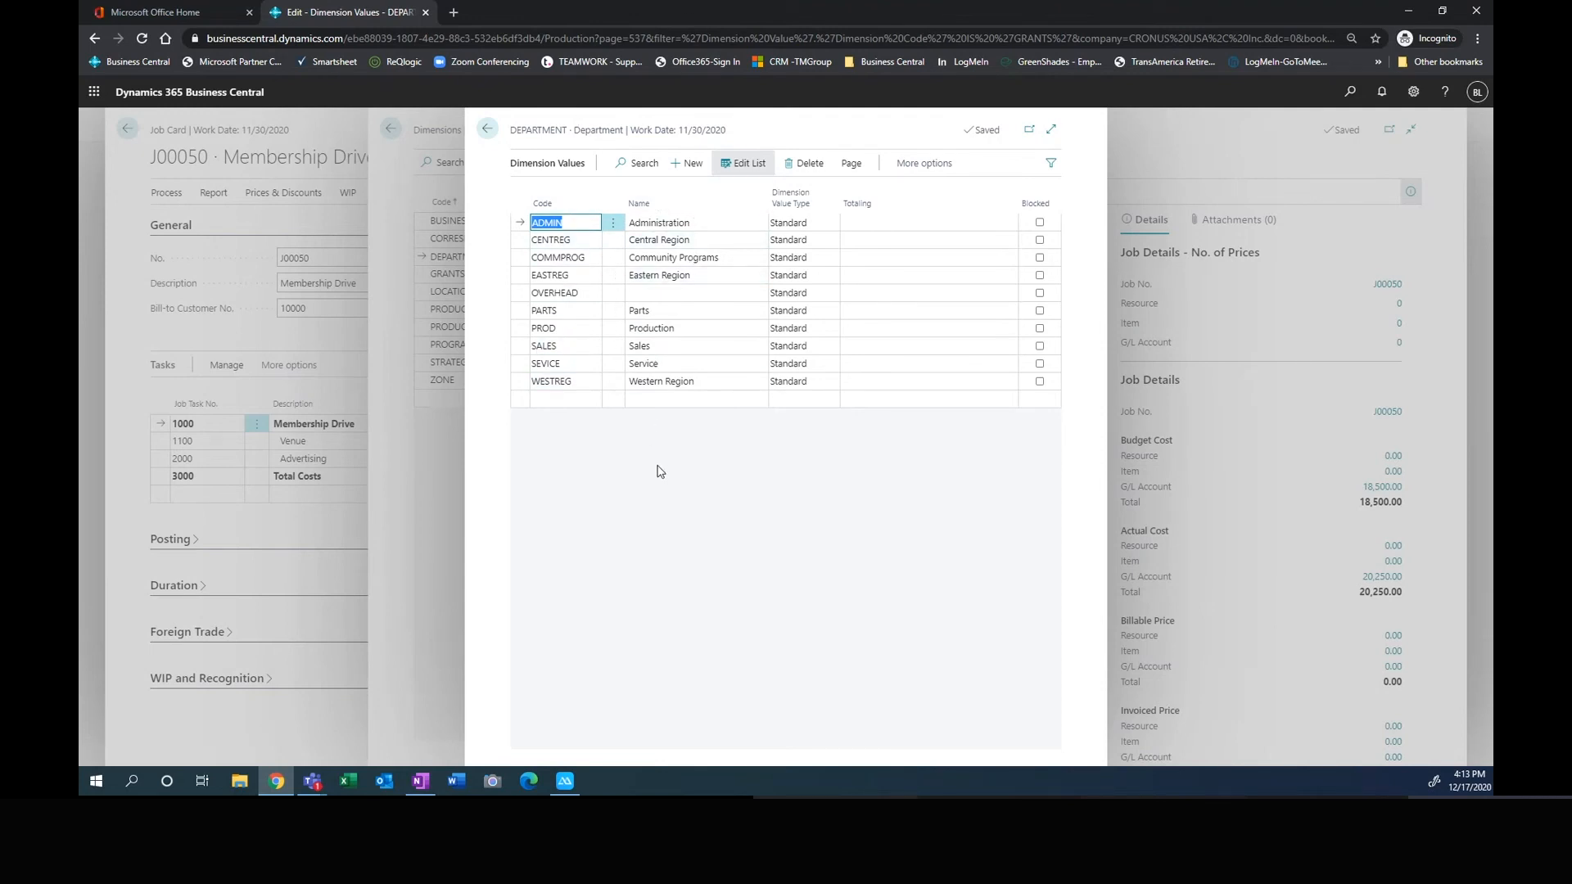
click(489, 128)
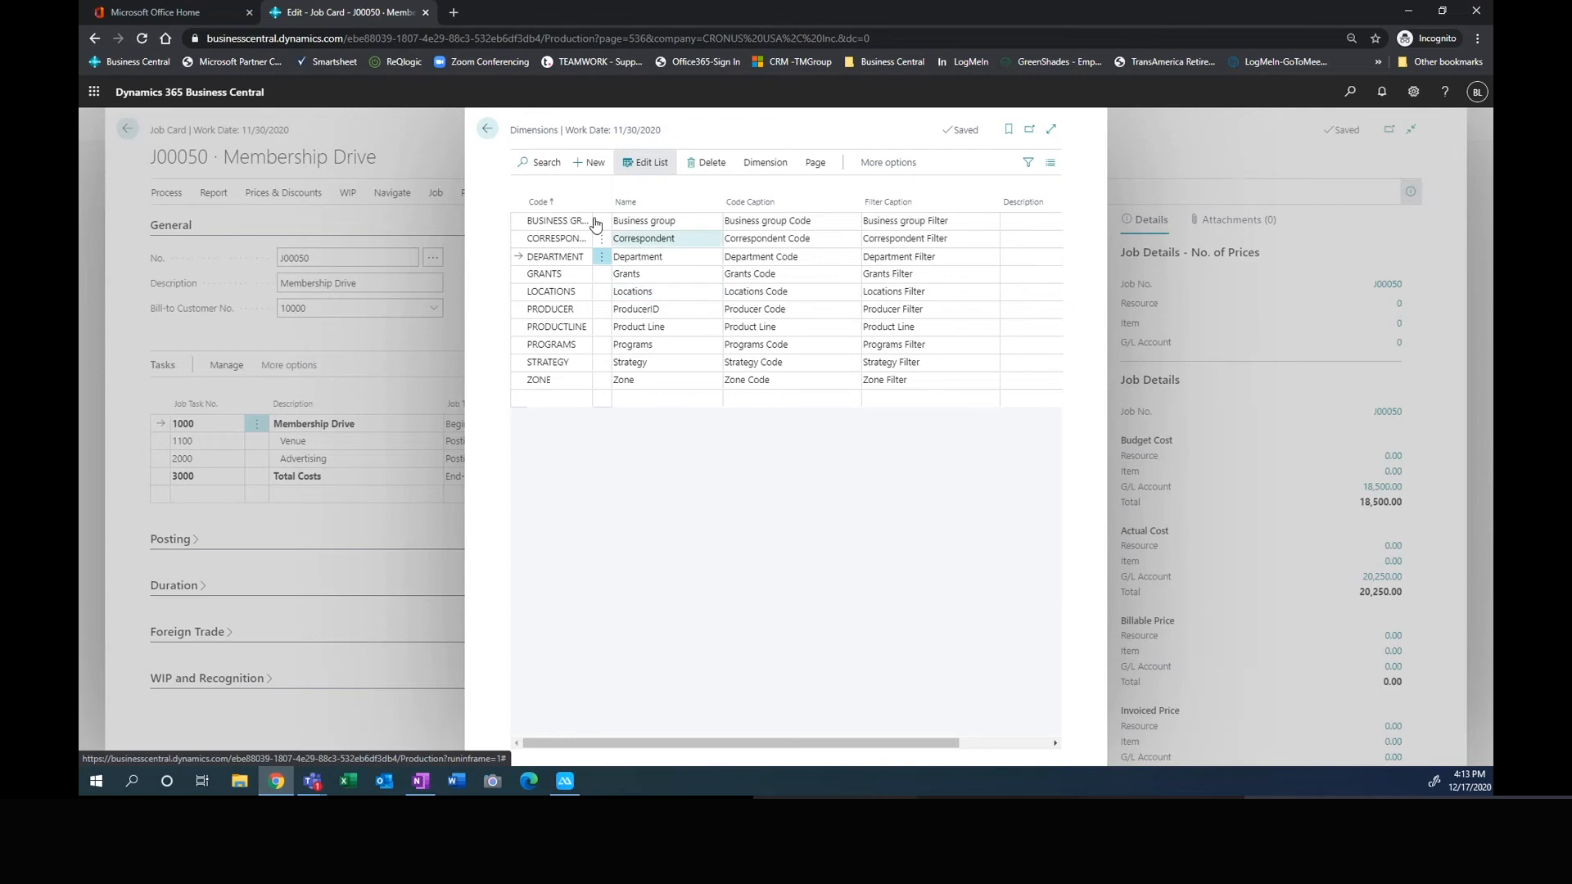
Step: Leave the dimensions list and the Membership Drive job, and open the DEFAULT general journal batch
click(487, 128)
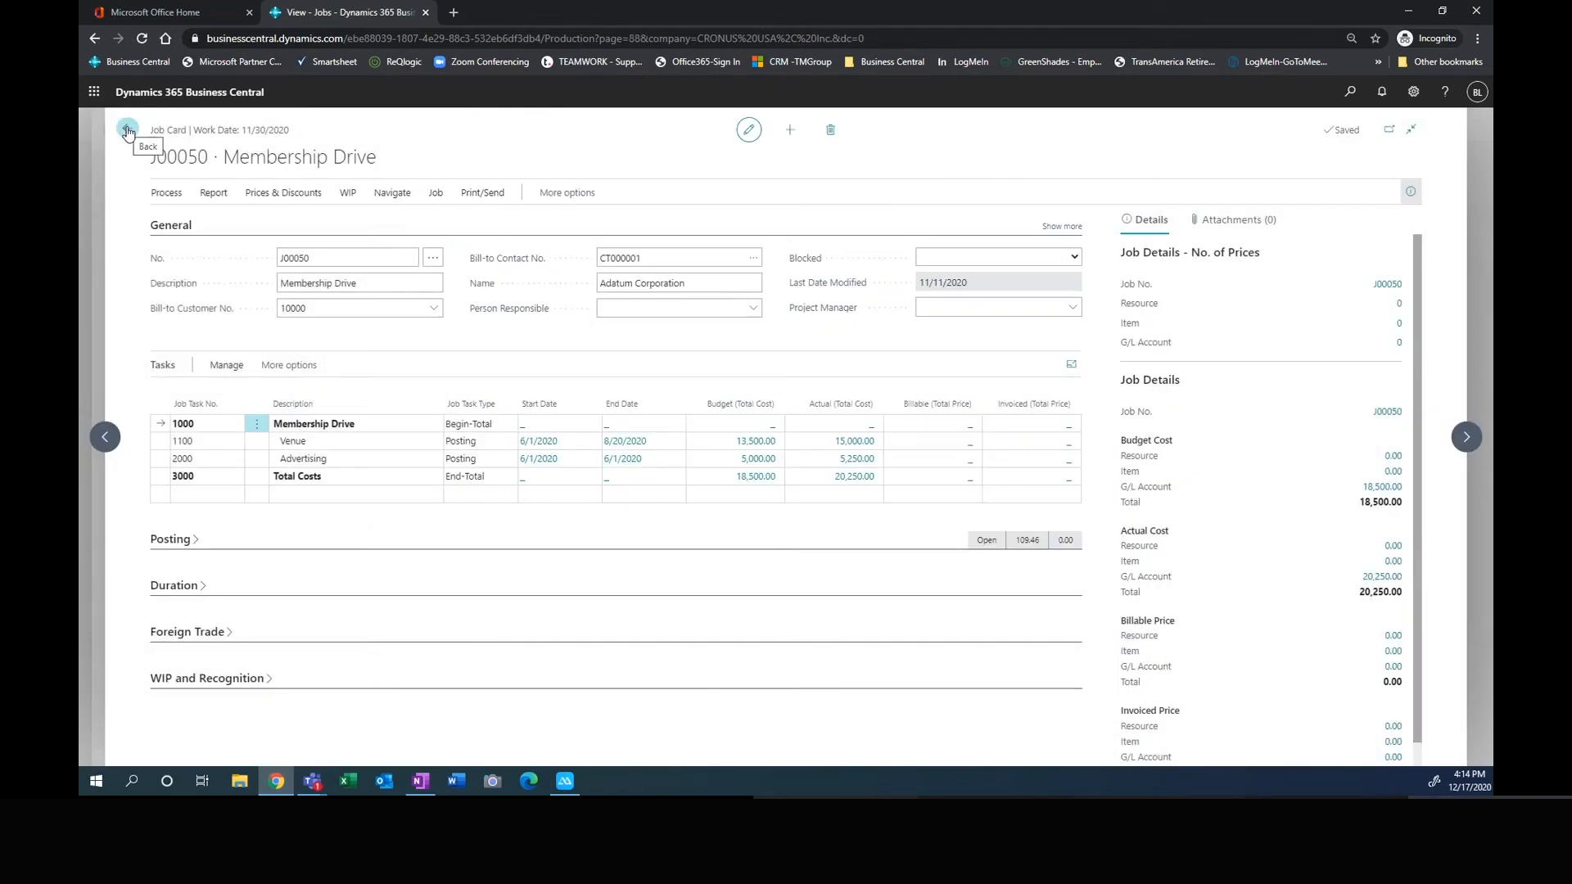
click(127, 130)
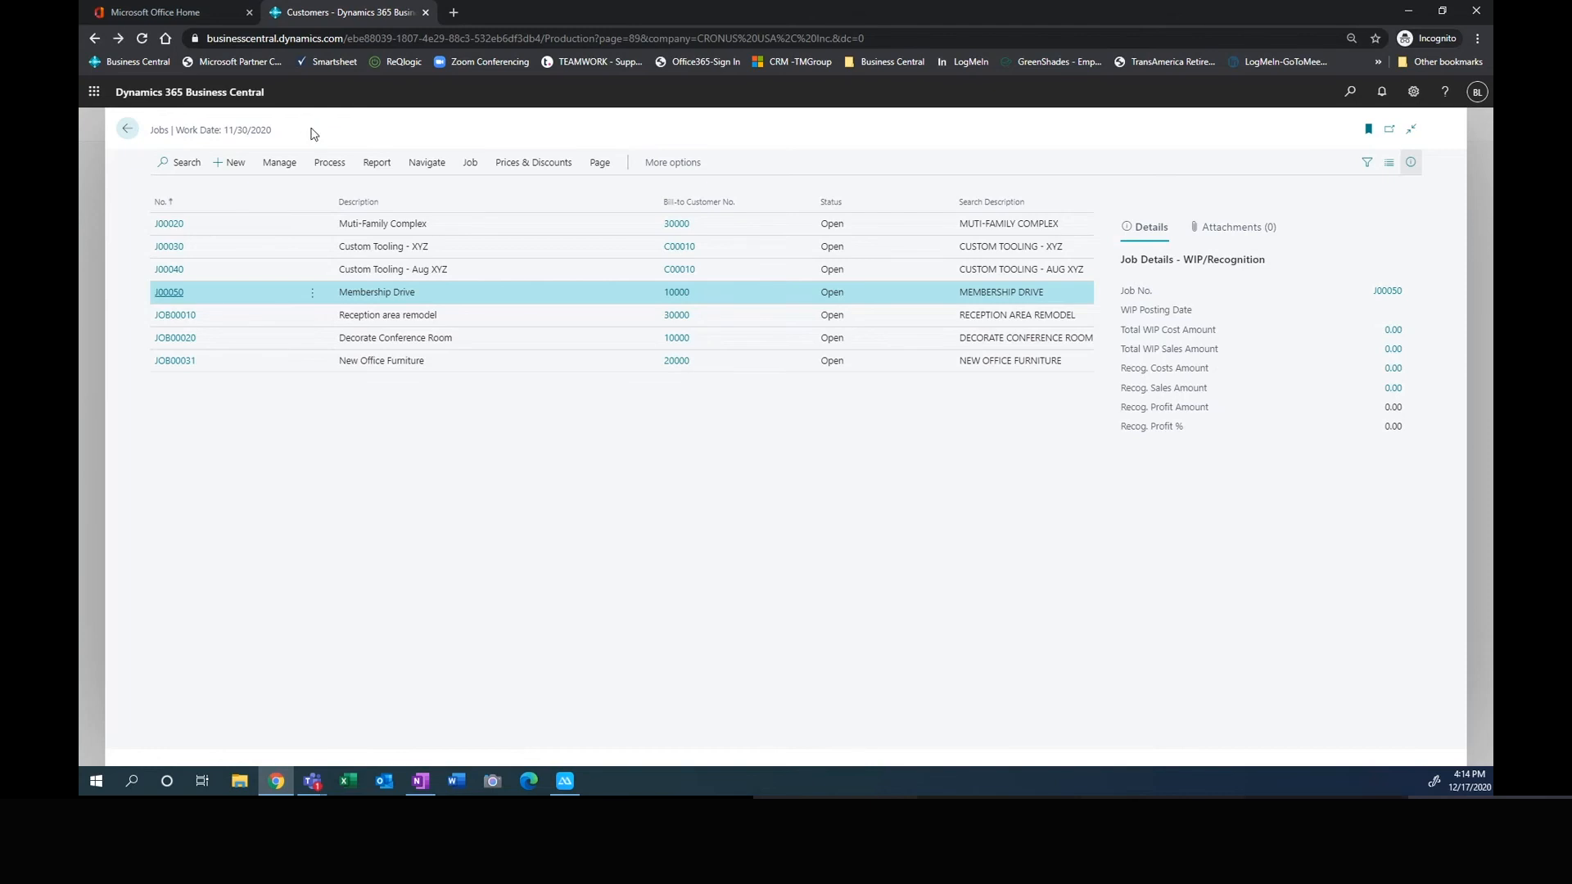
key(Escape)
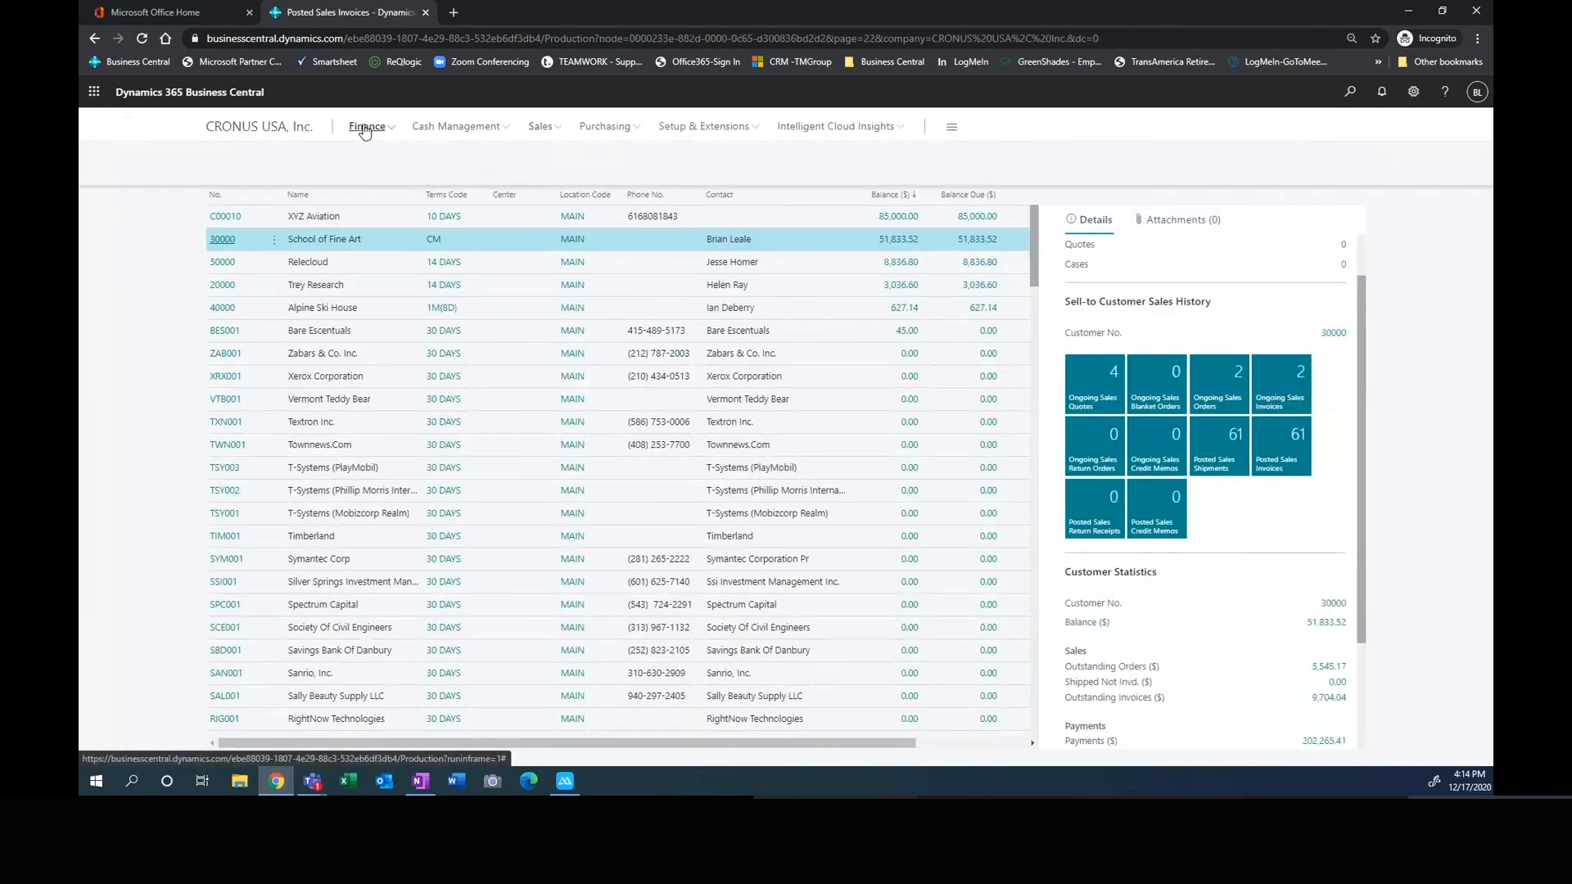
click(365, 129)
click(260, 157)
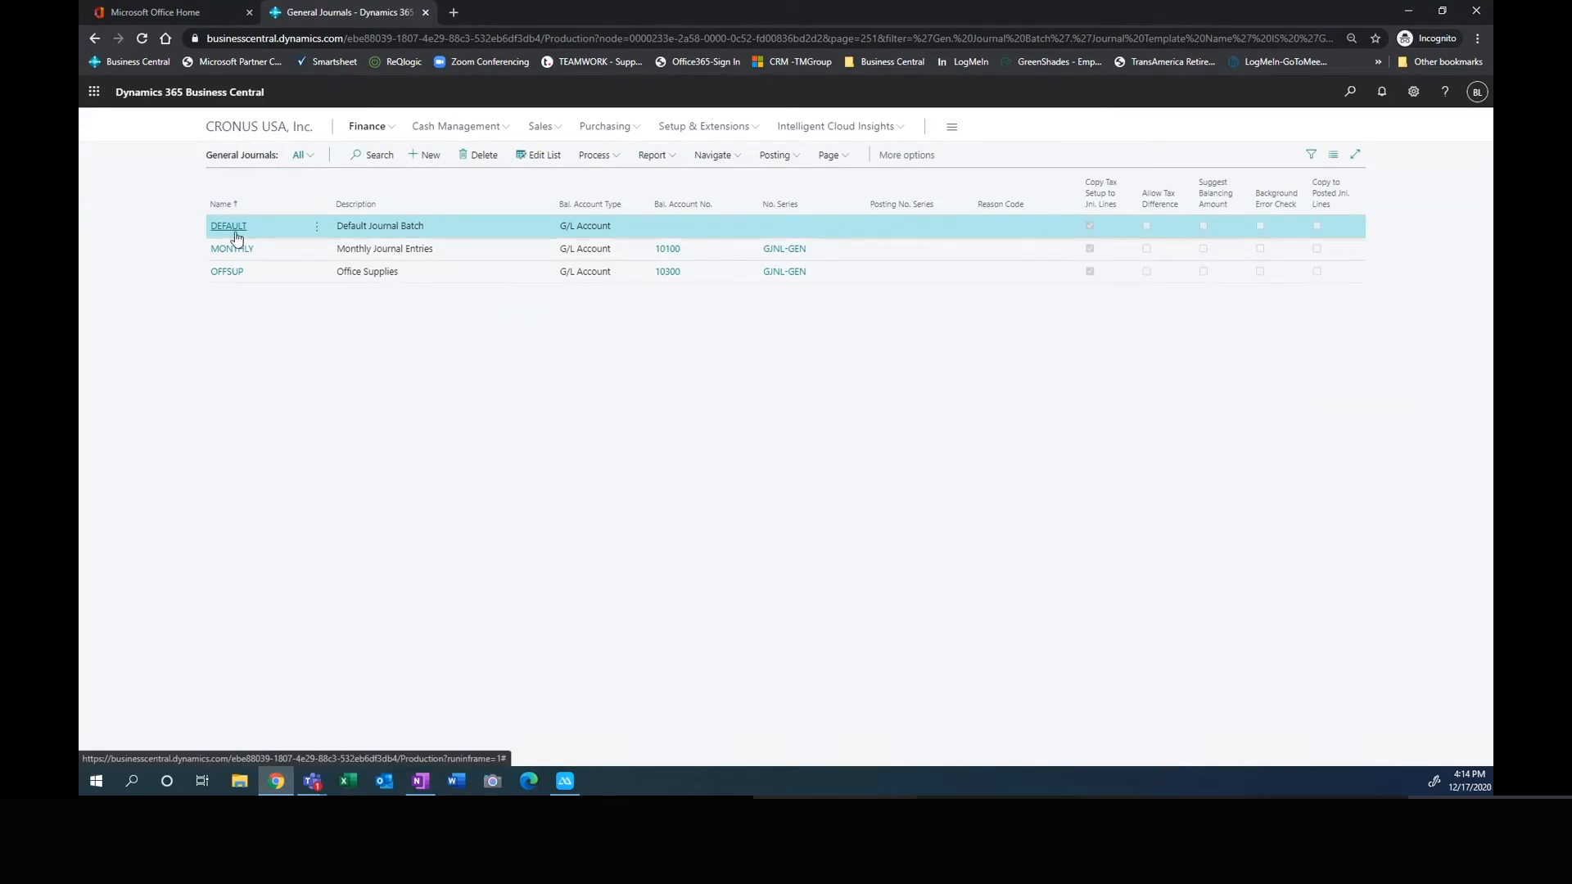
click(241, 230)
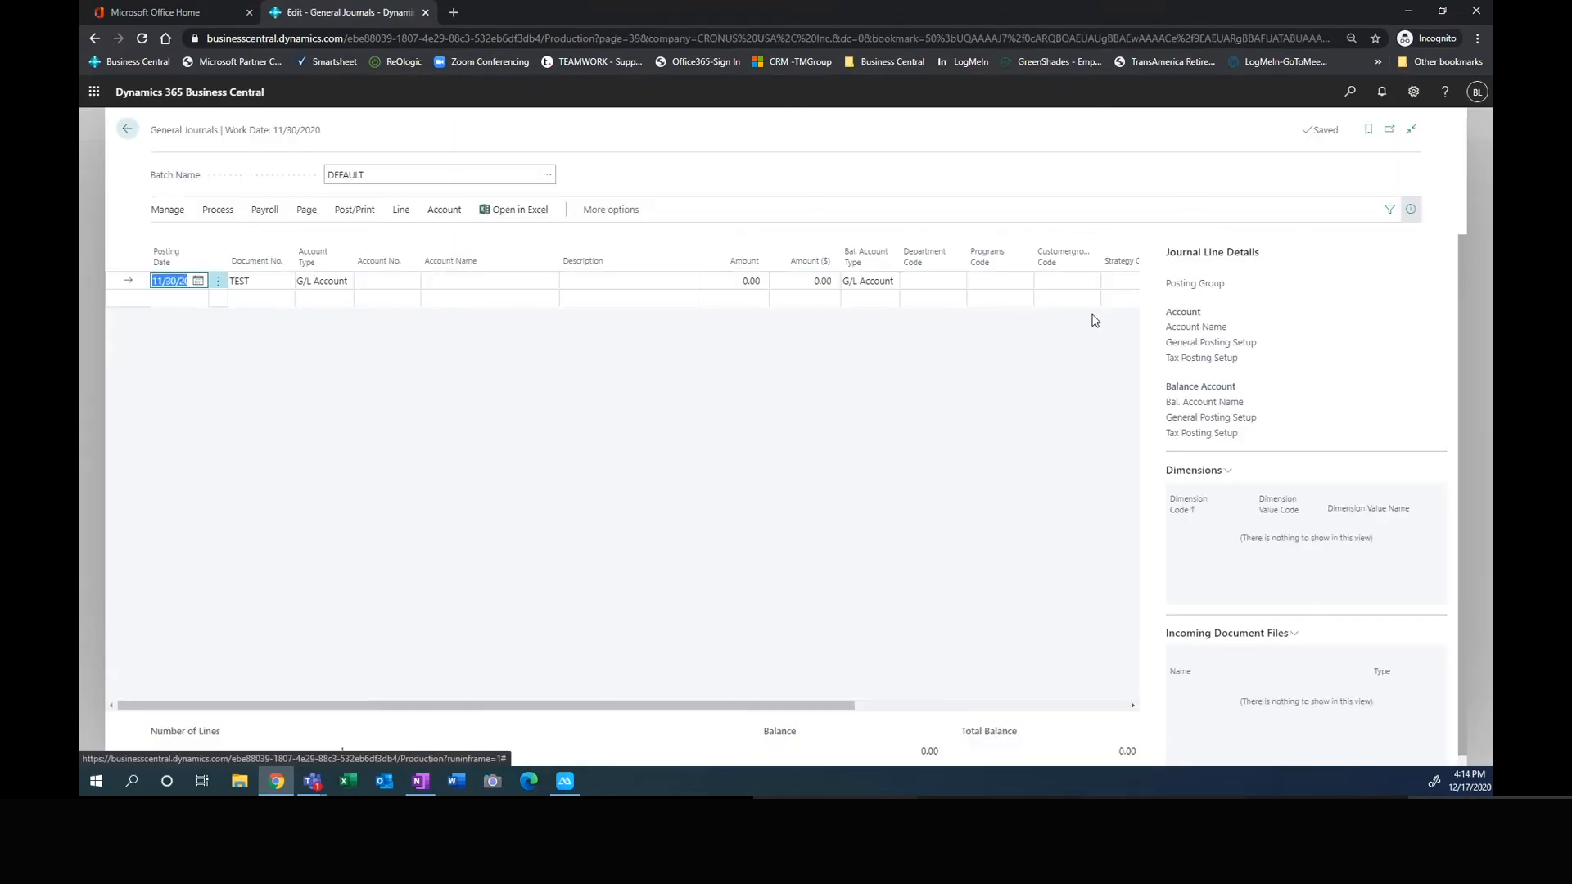
Step: Hide the journal line details pane and review the dimension code columns of the general journal
click(1410, 209)
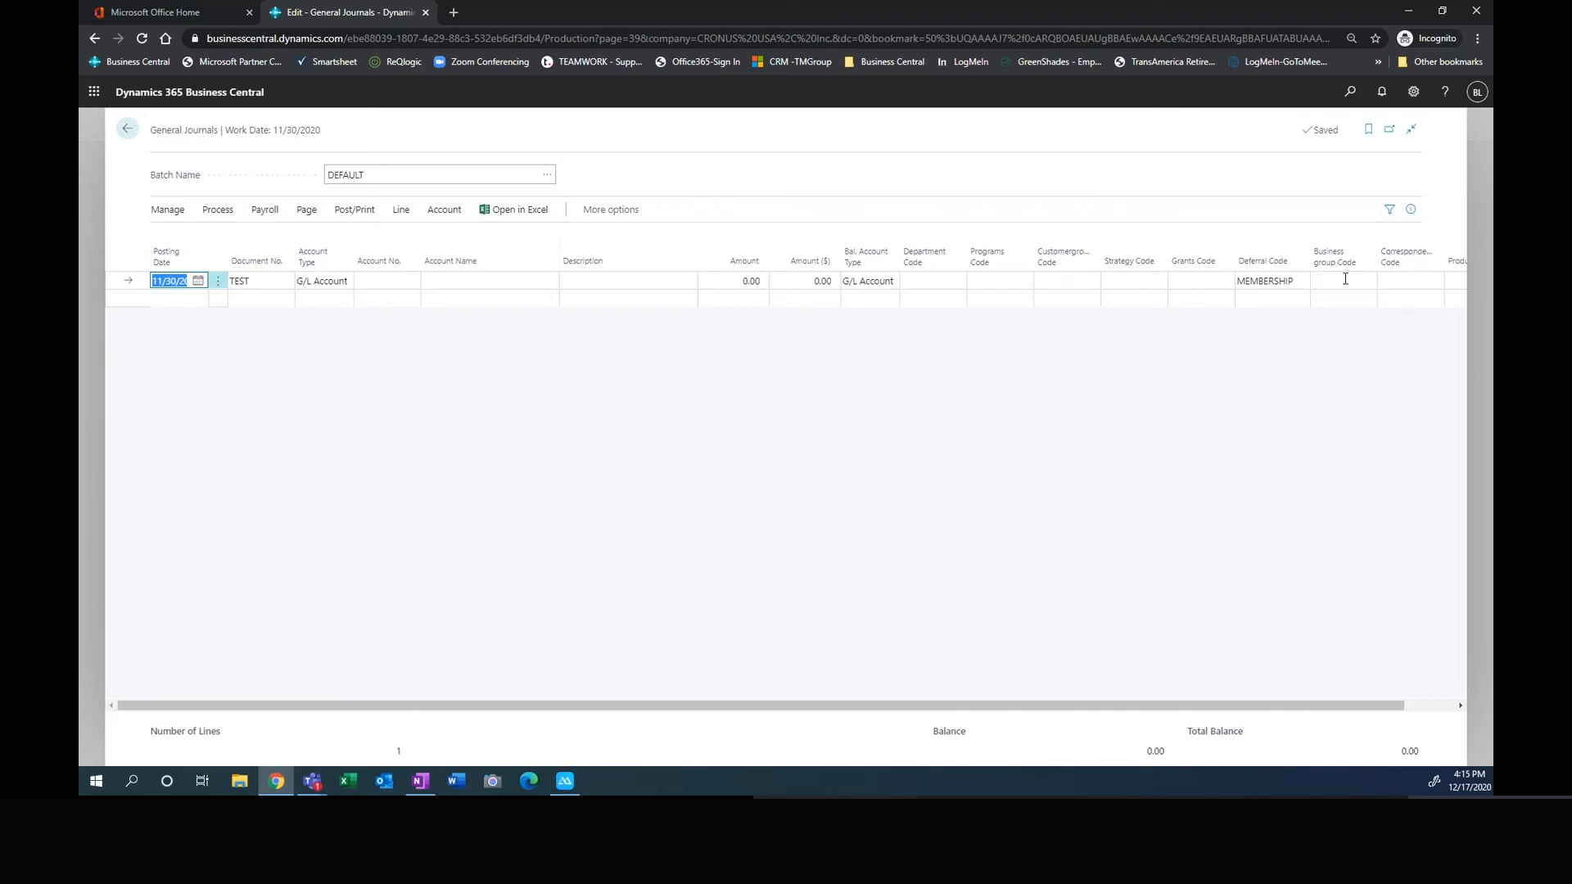
scroll(1345, 280, right, 2)
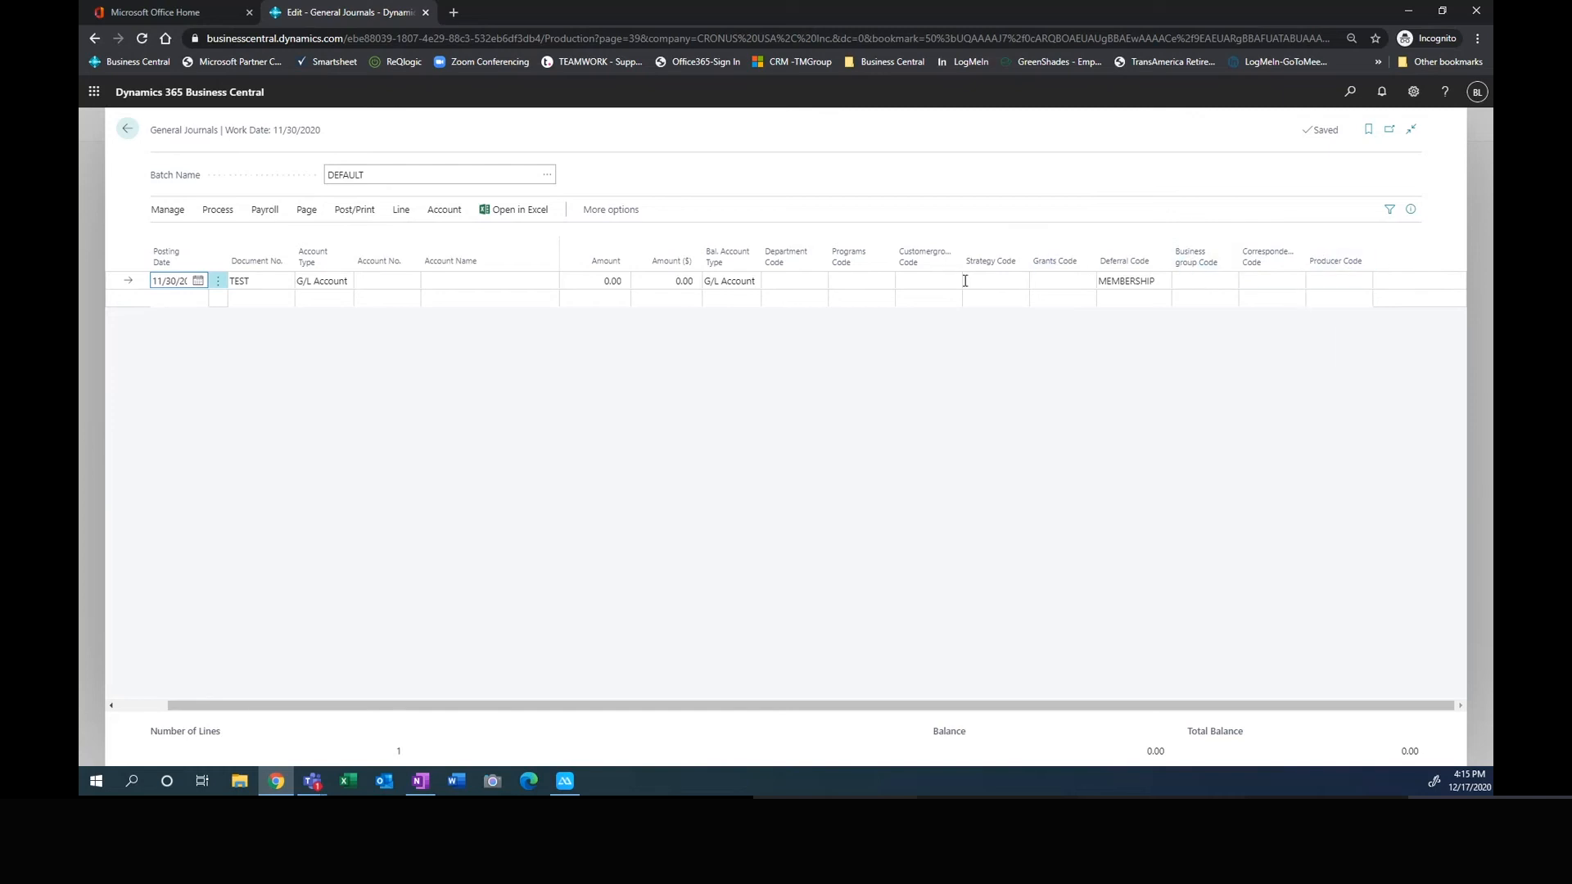
click(798, 280)
click(434, 429)
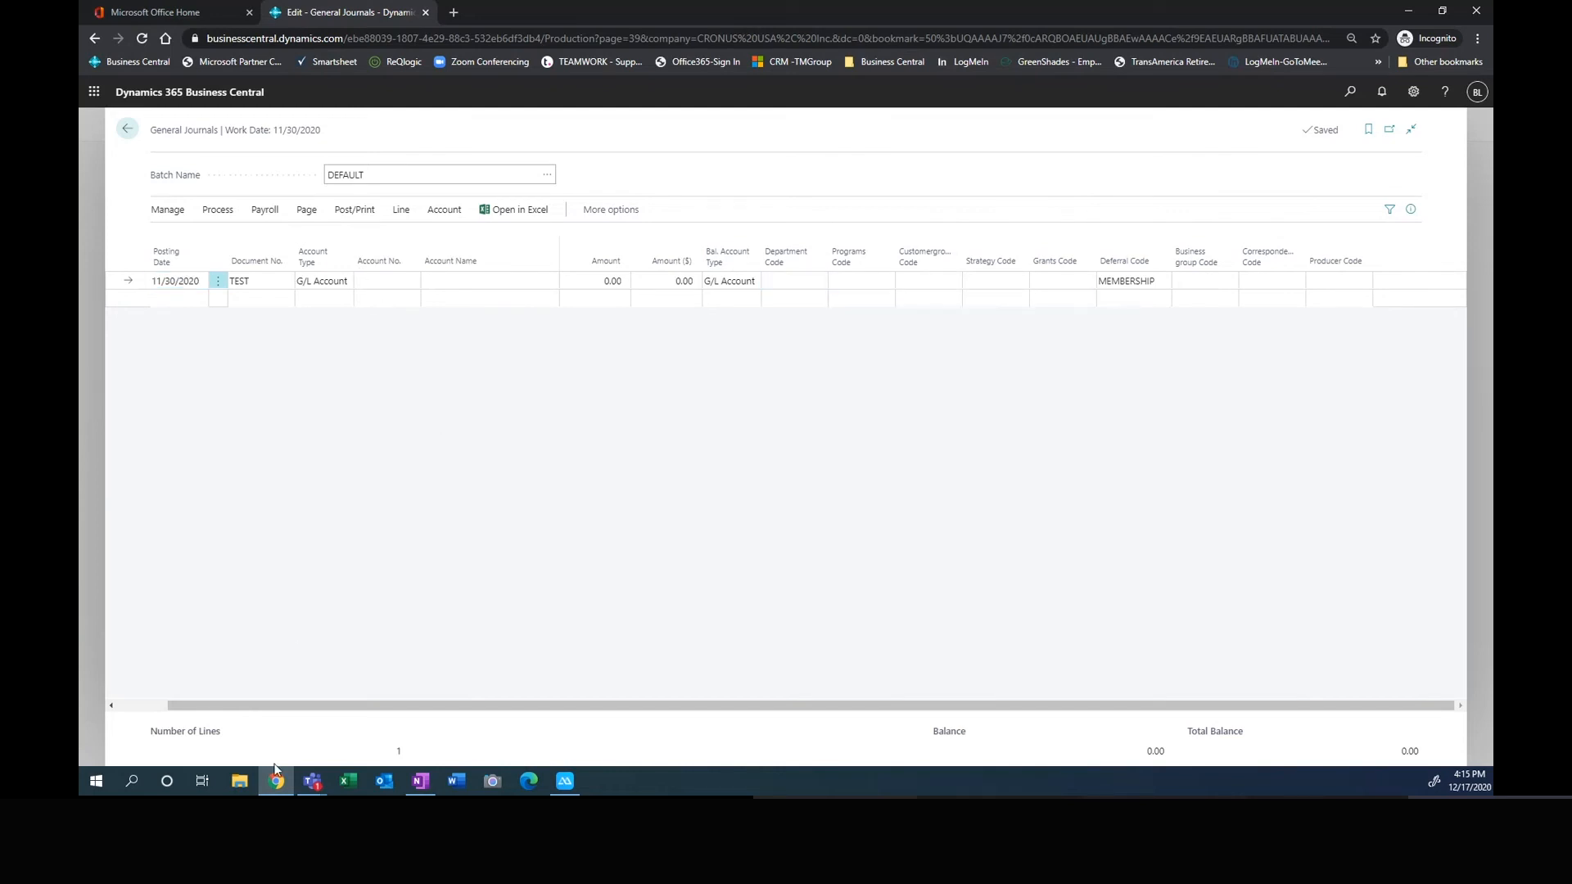
click(144, 705)
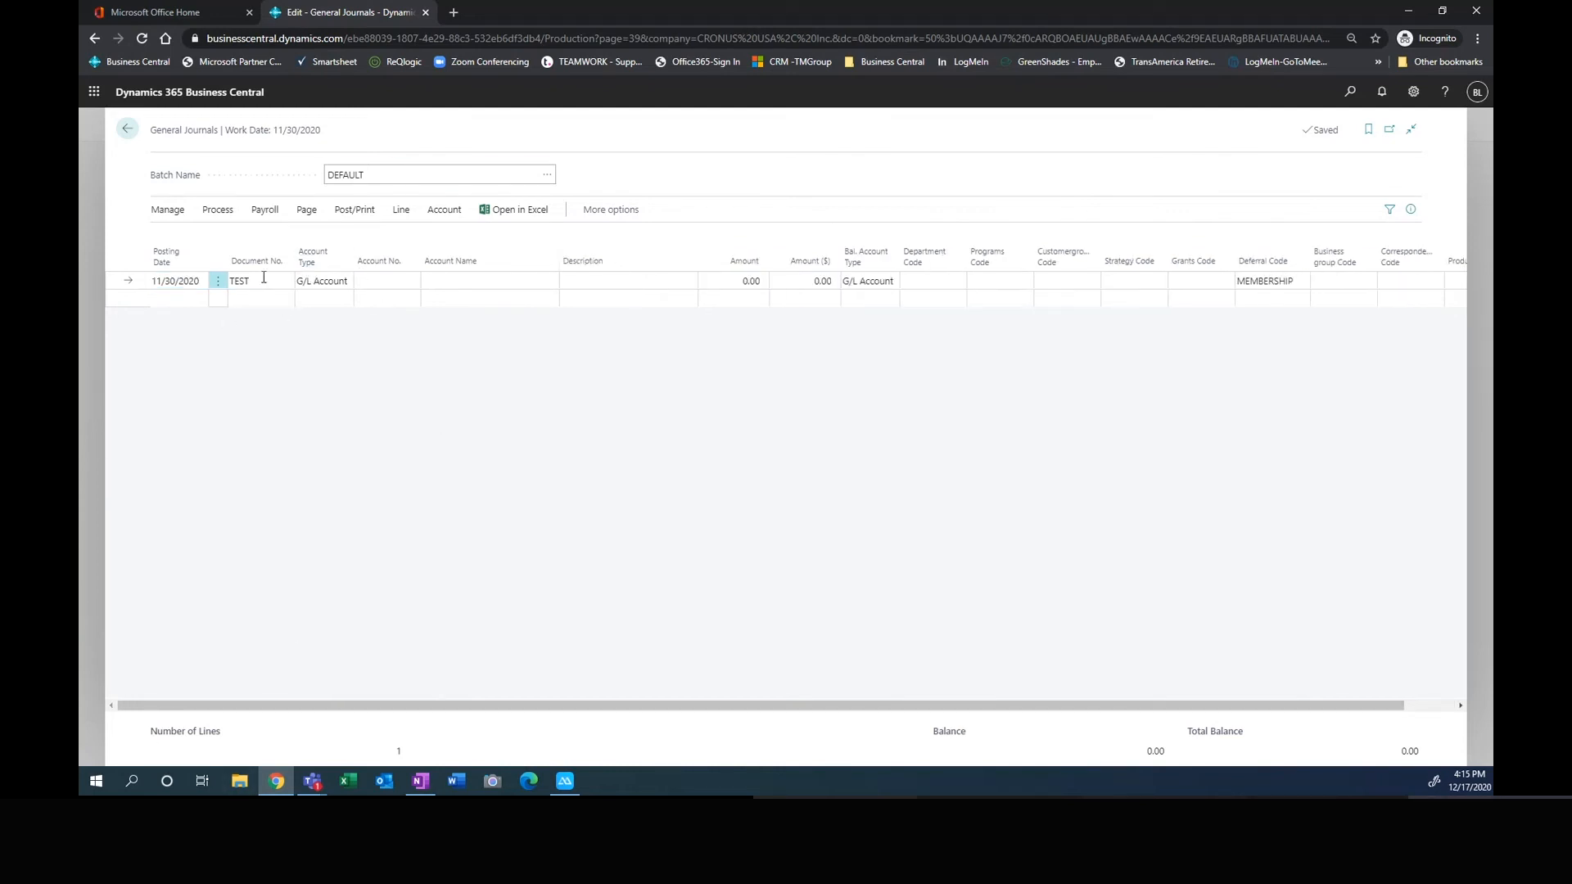
Step: Set the TEST journal line to G/L account 61400, Office Supplies Expense, with an amount of 1,500.00
click(367, 282)
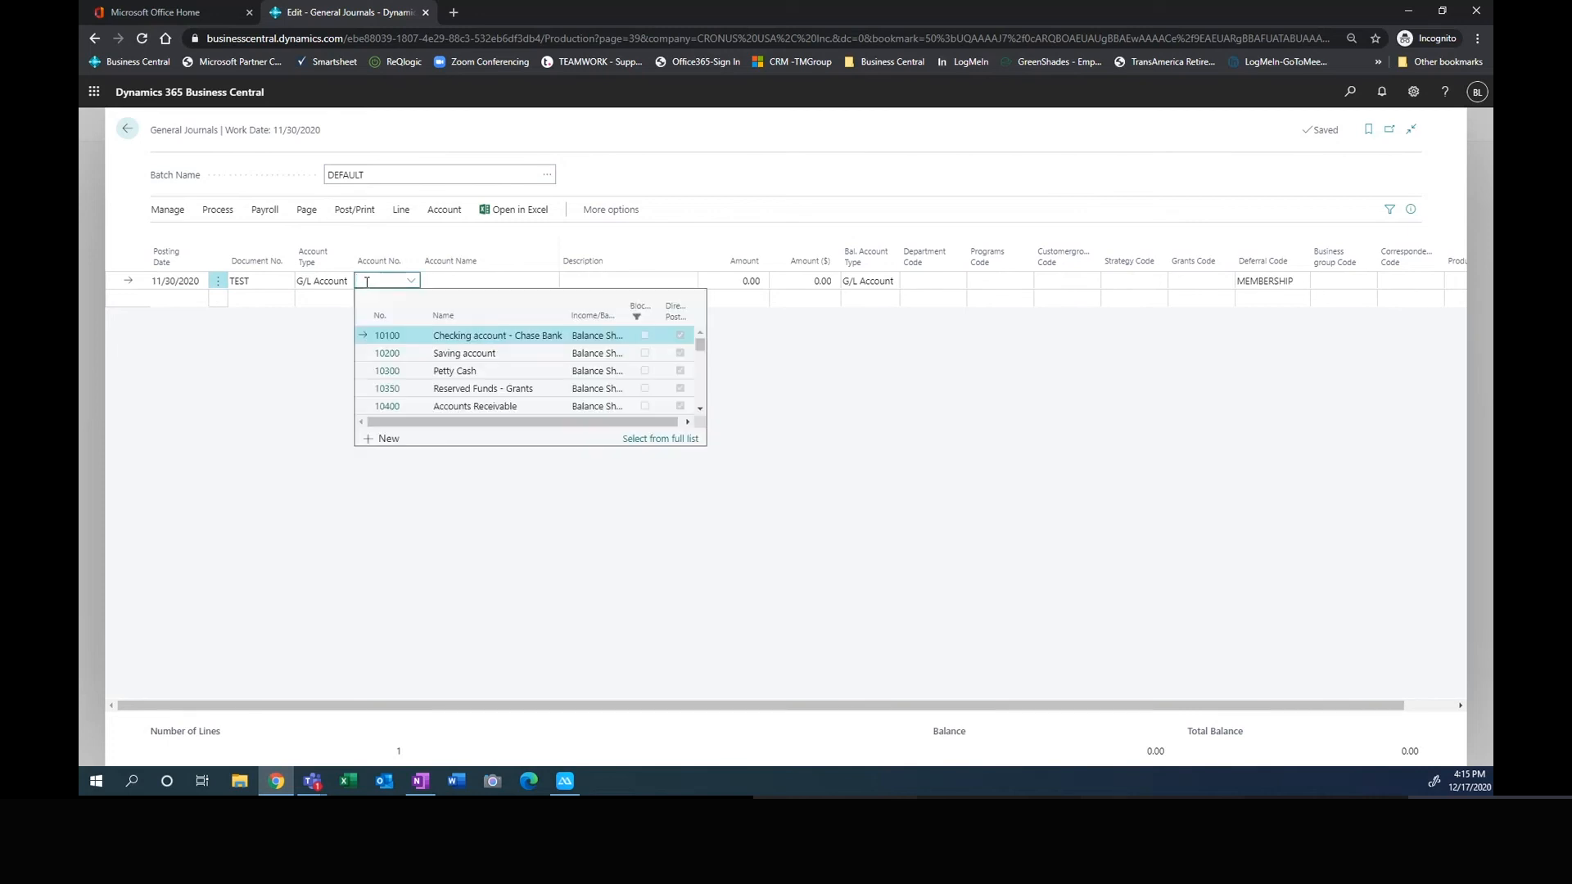
text(offi)
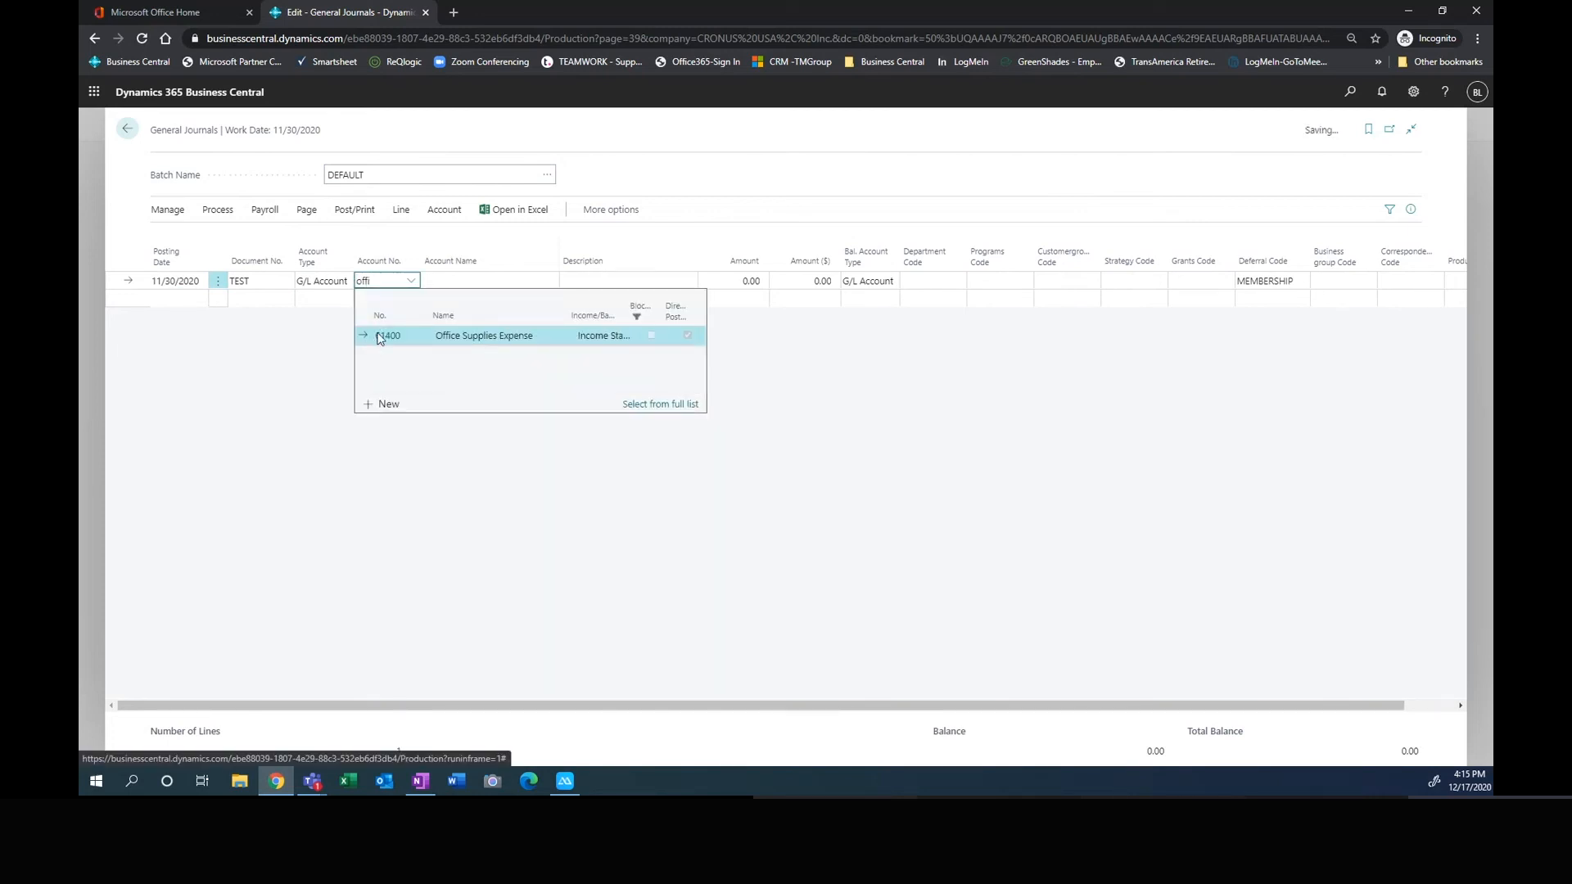
click(385, 336)
key(Tab)
key(Tab)
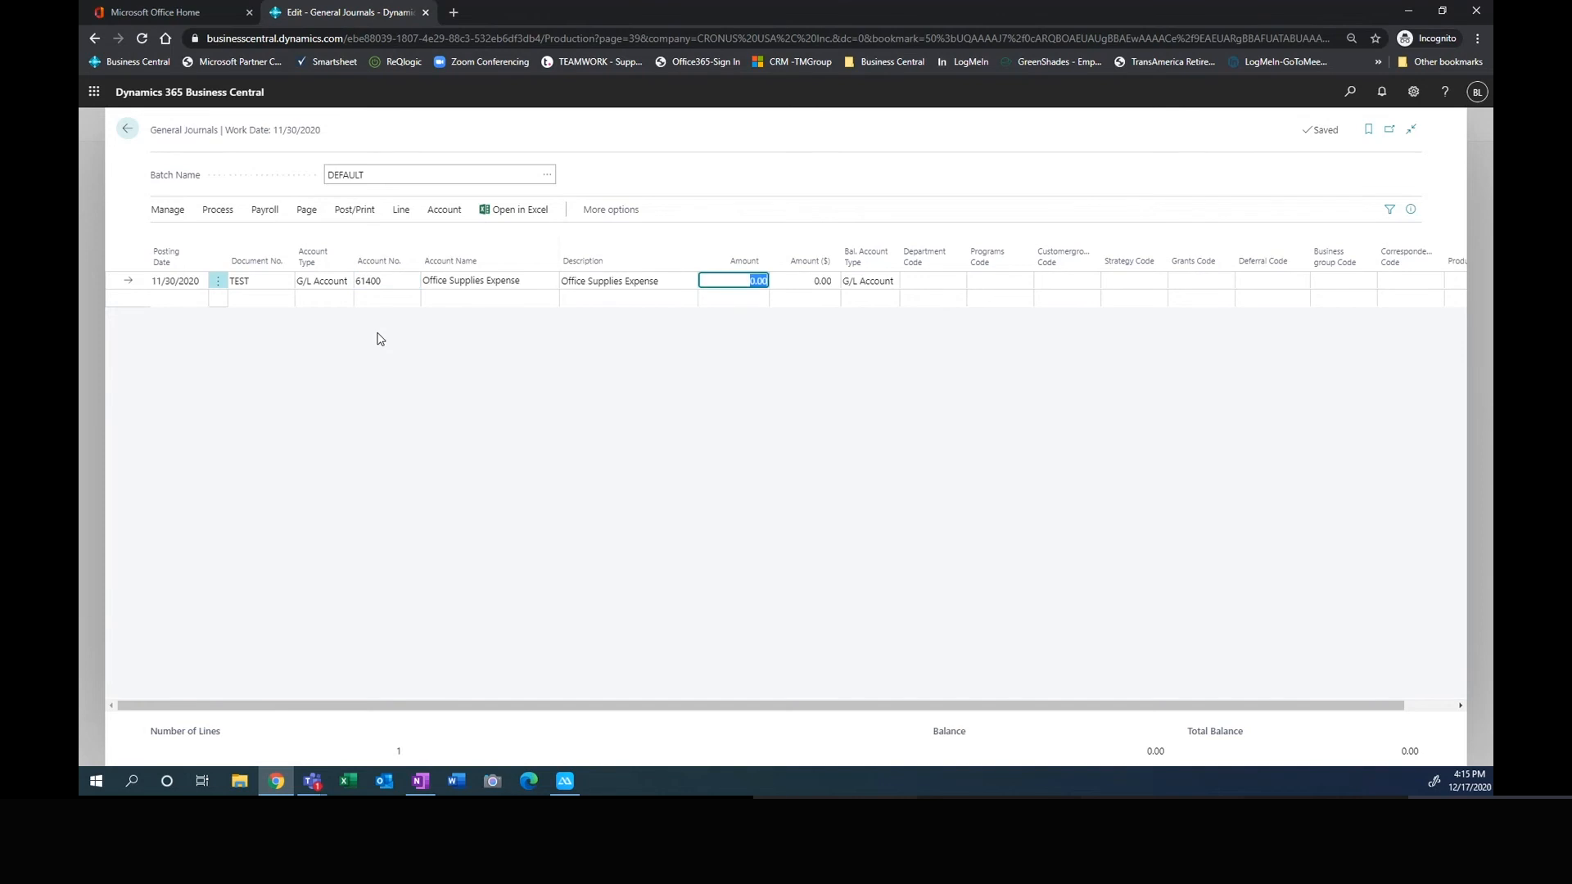
text(1,500)
key(Tab)
key(Tab)
key(Tab)
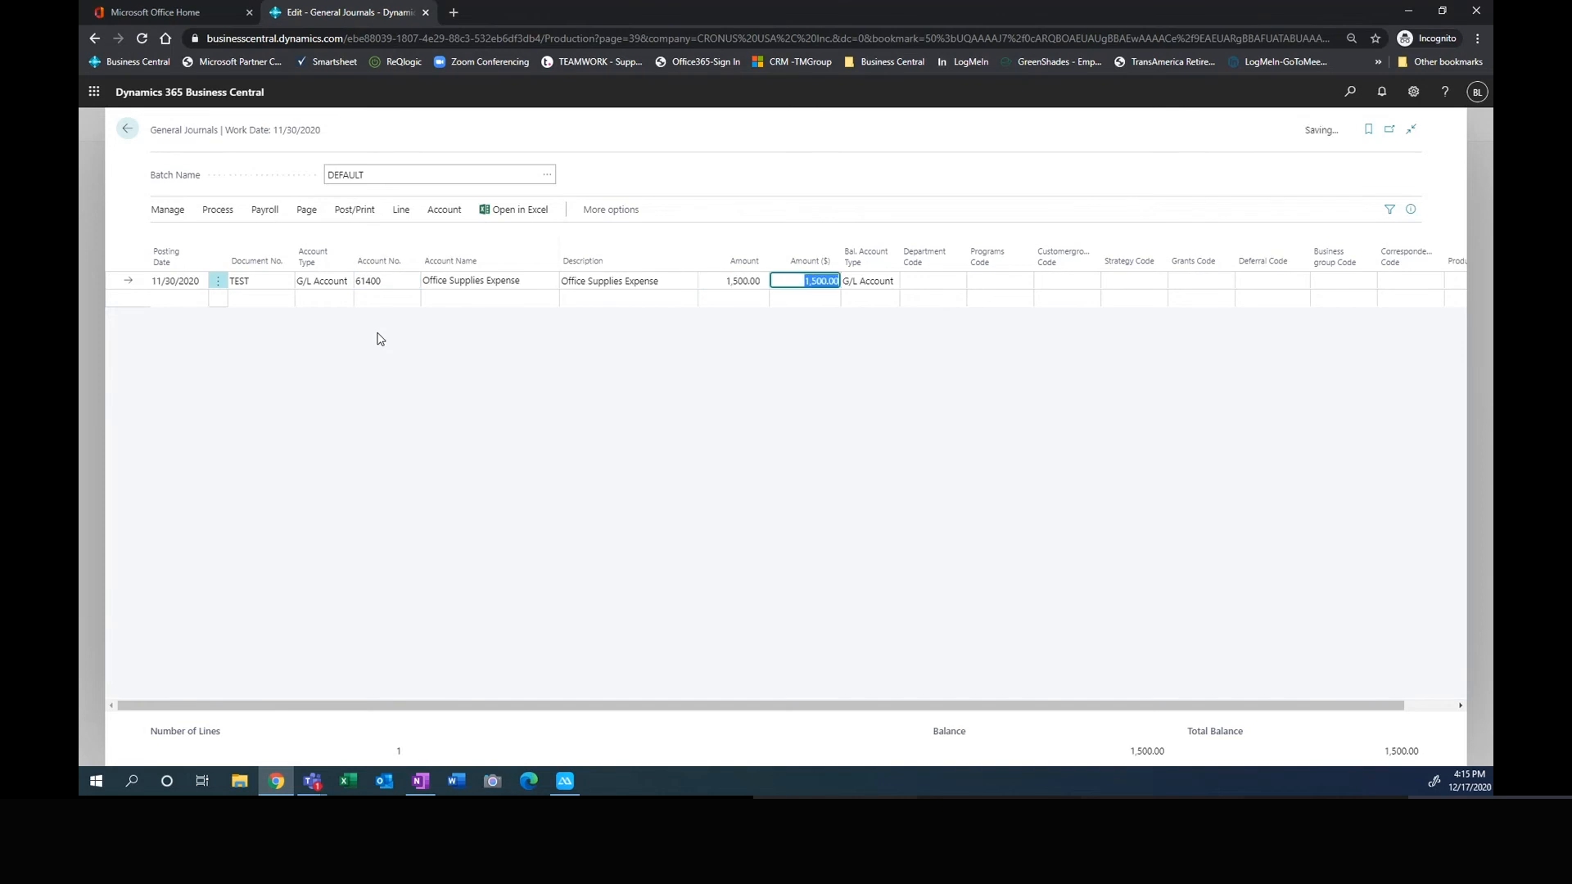
Step: Code the Office Supplies Expense line with department ADMIN, program OUTREACH and grant FED2020
click(956, 281)
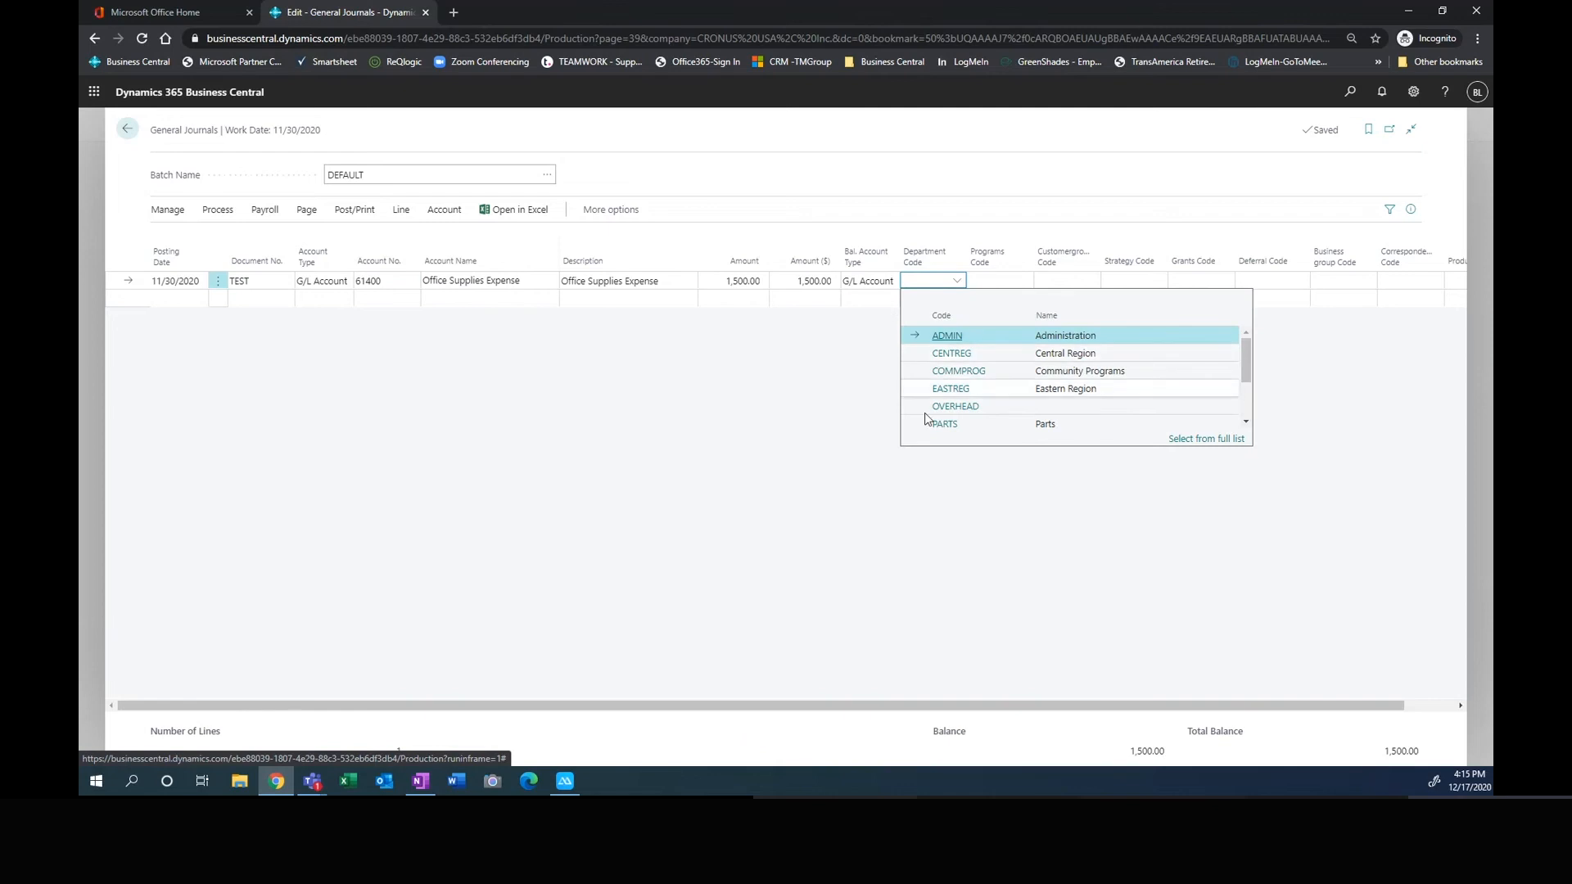
click(946, 339)
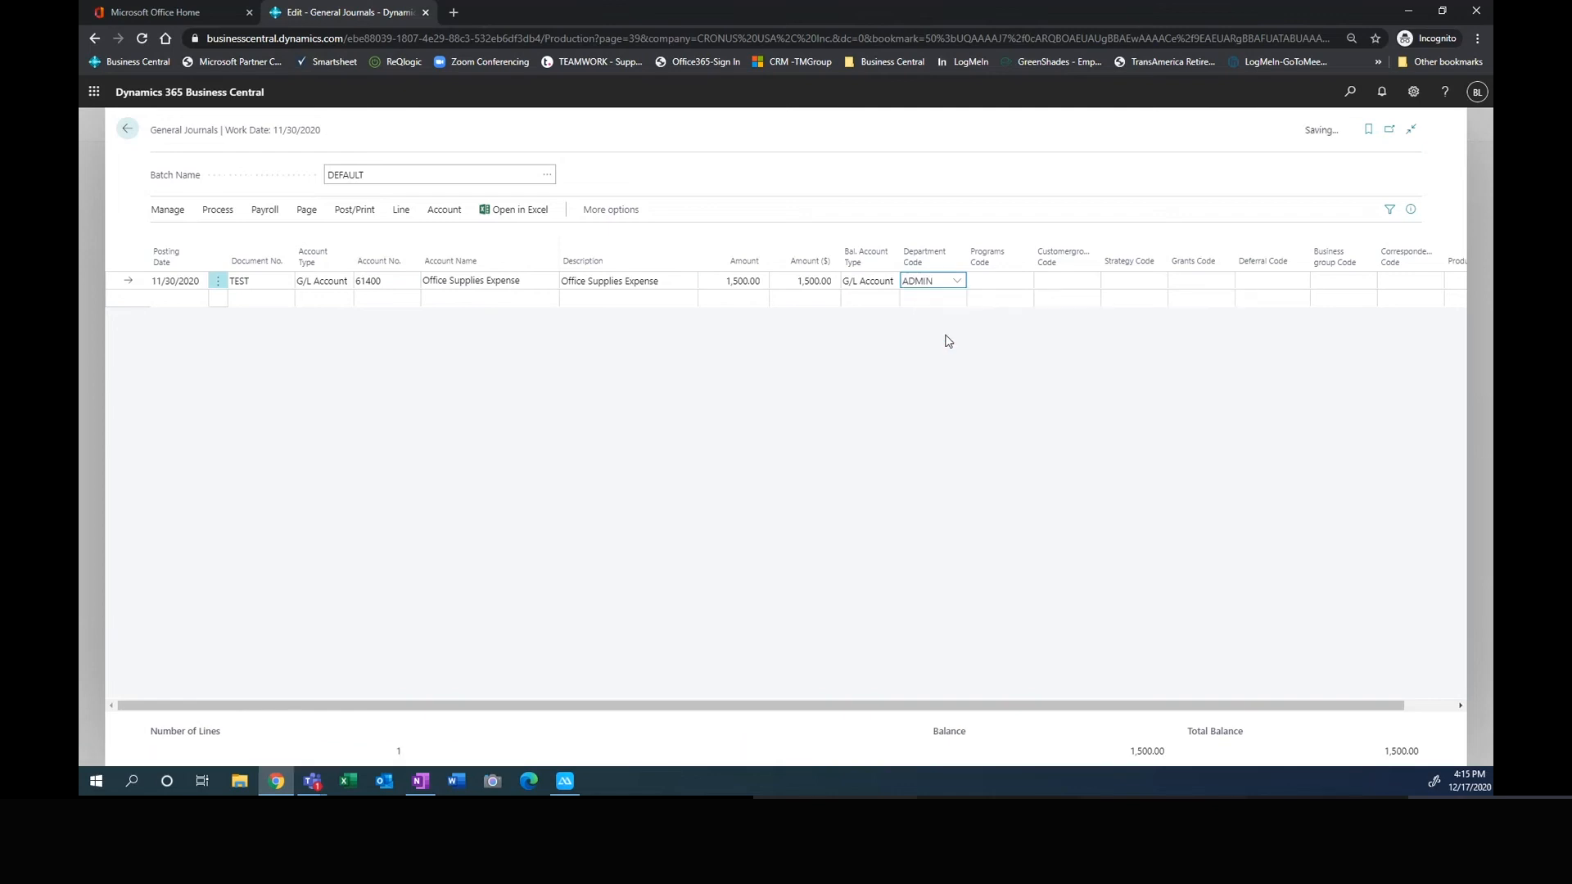
key(Tab)
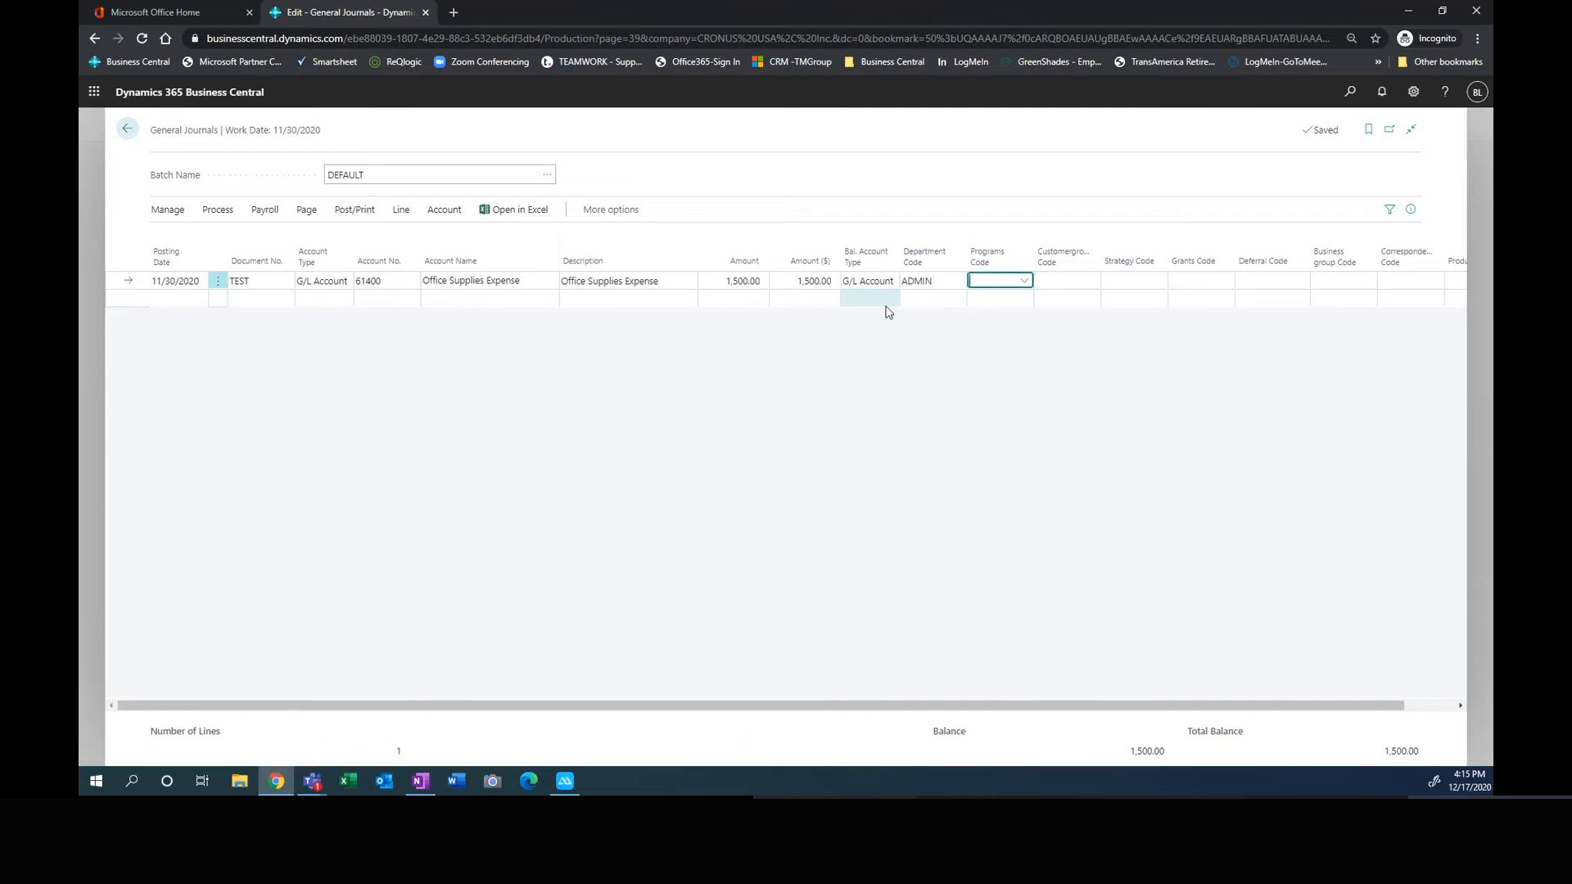
click(1025, 282)
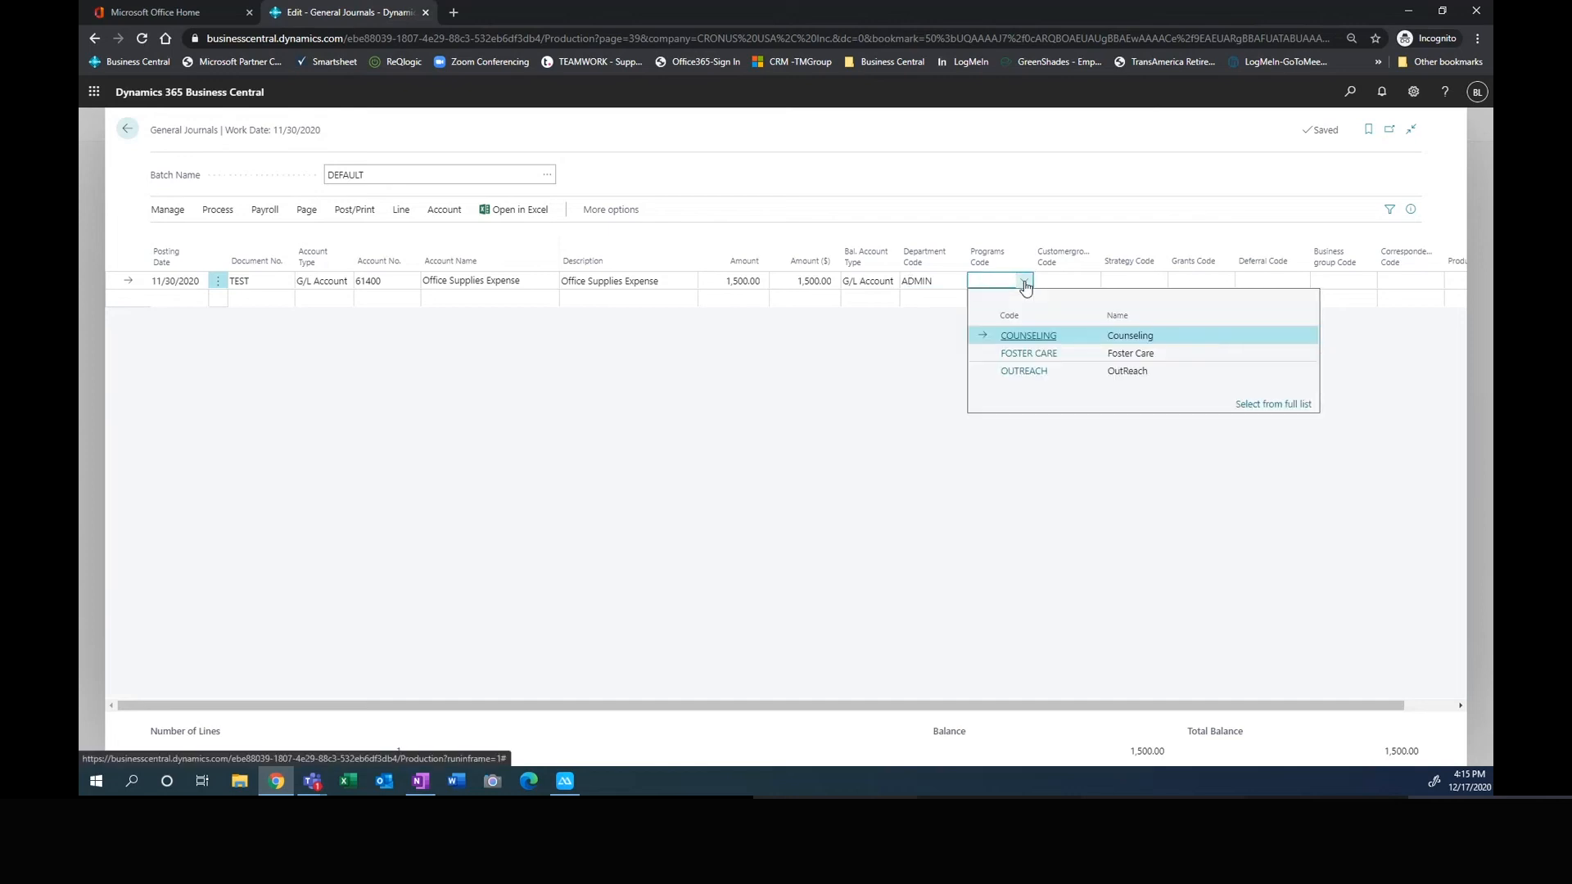
click(1018, 374)
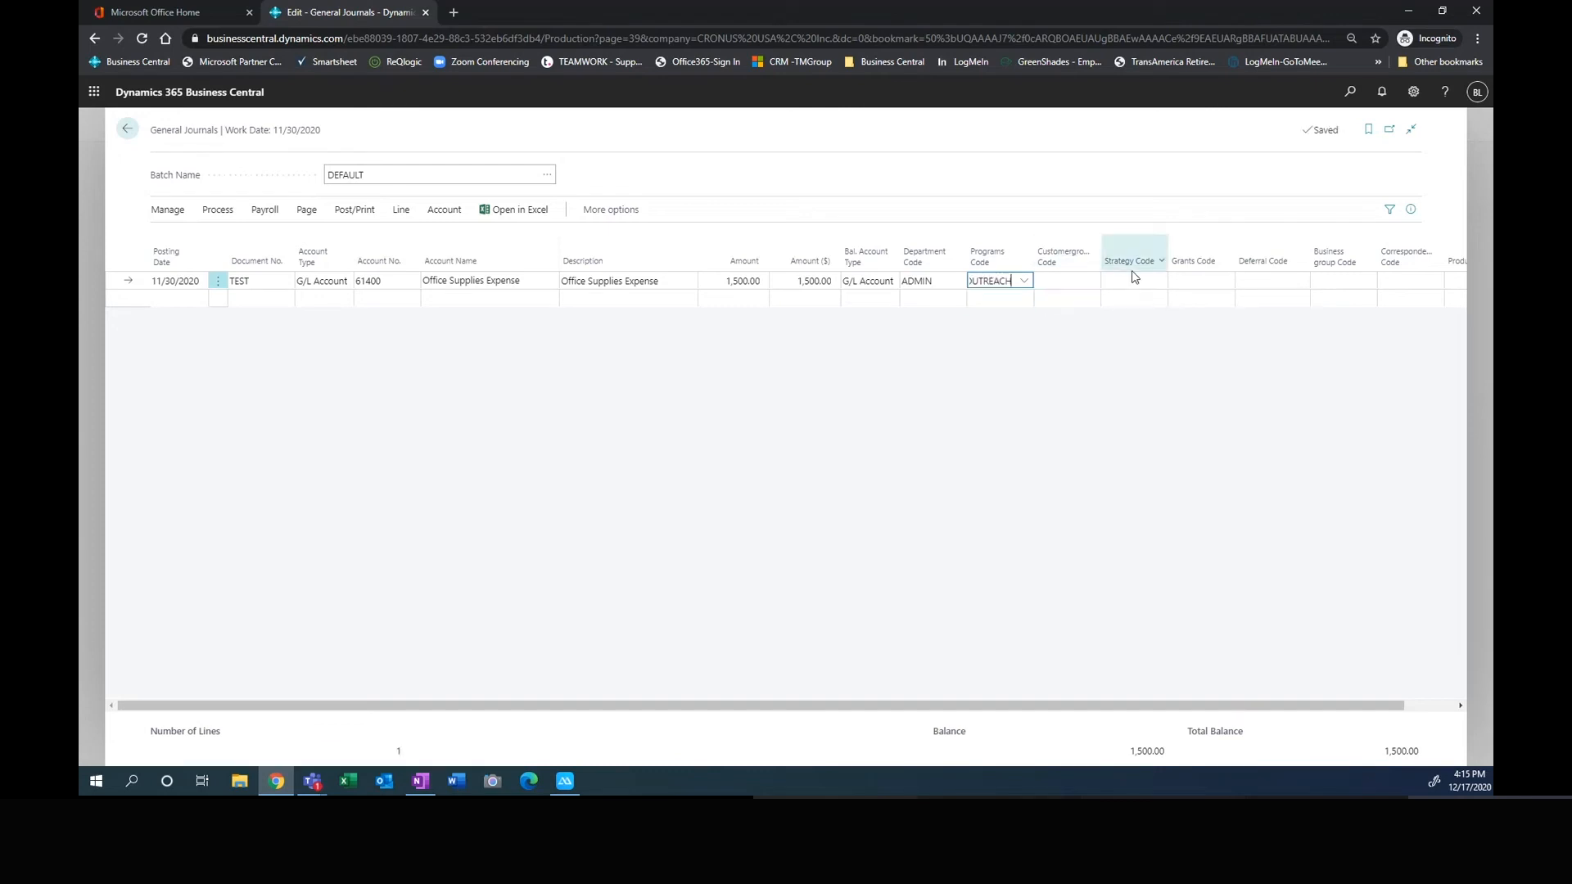
click(1195, 281)
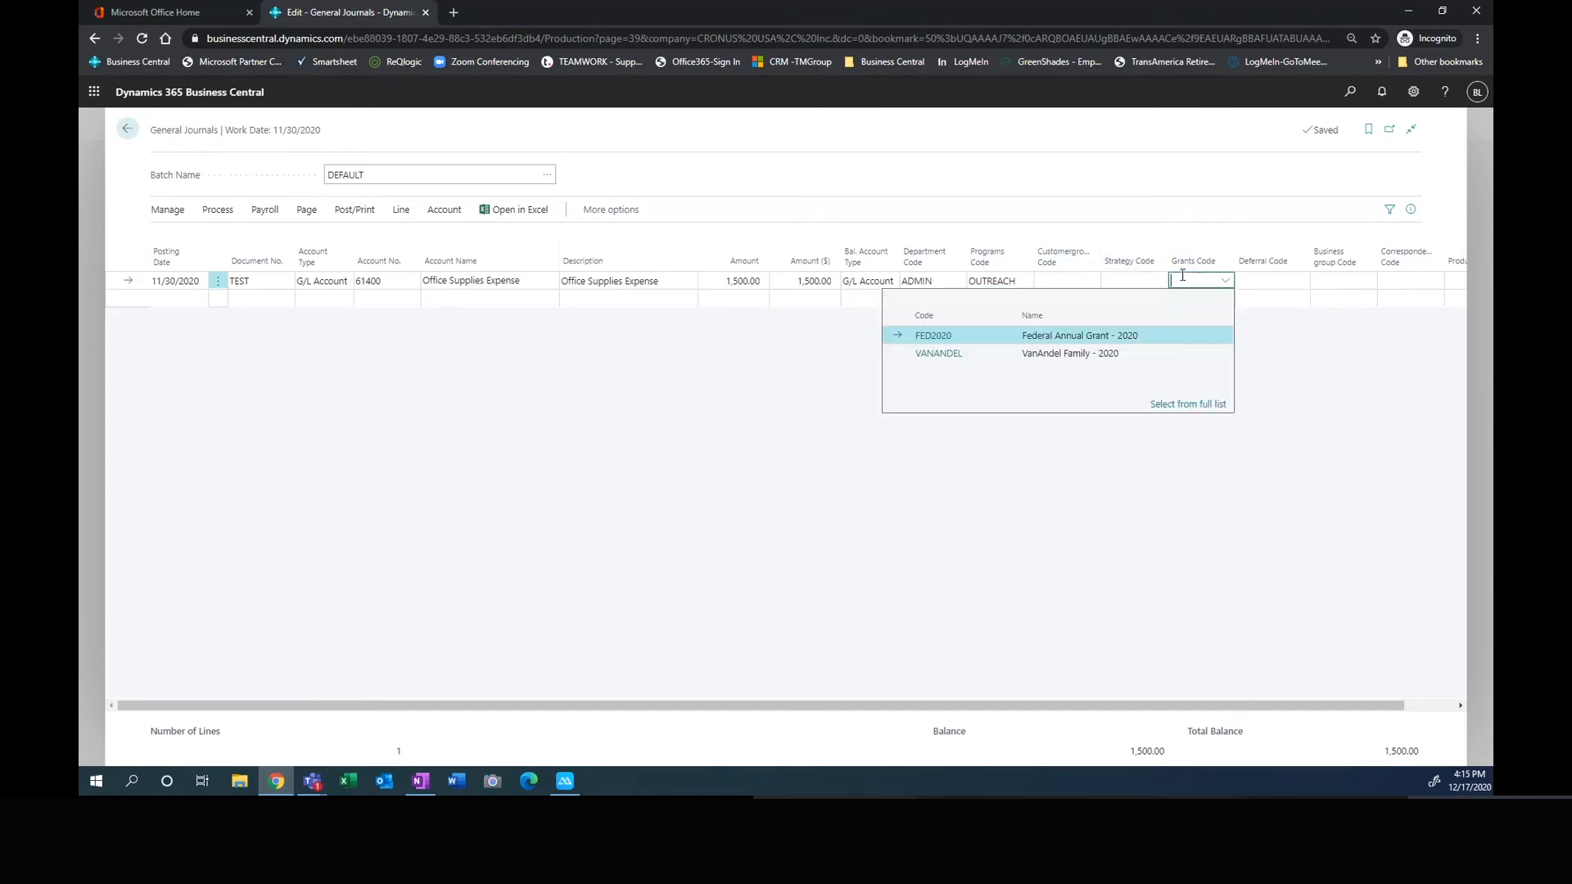
click(935, 338)
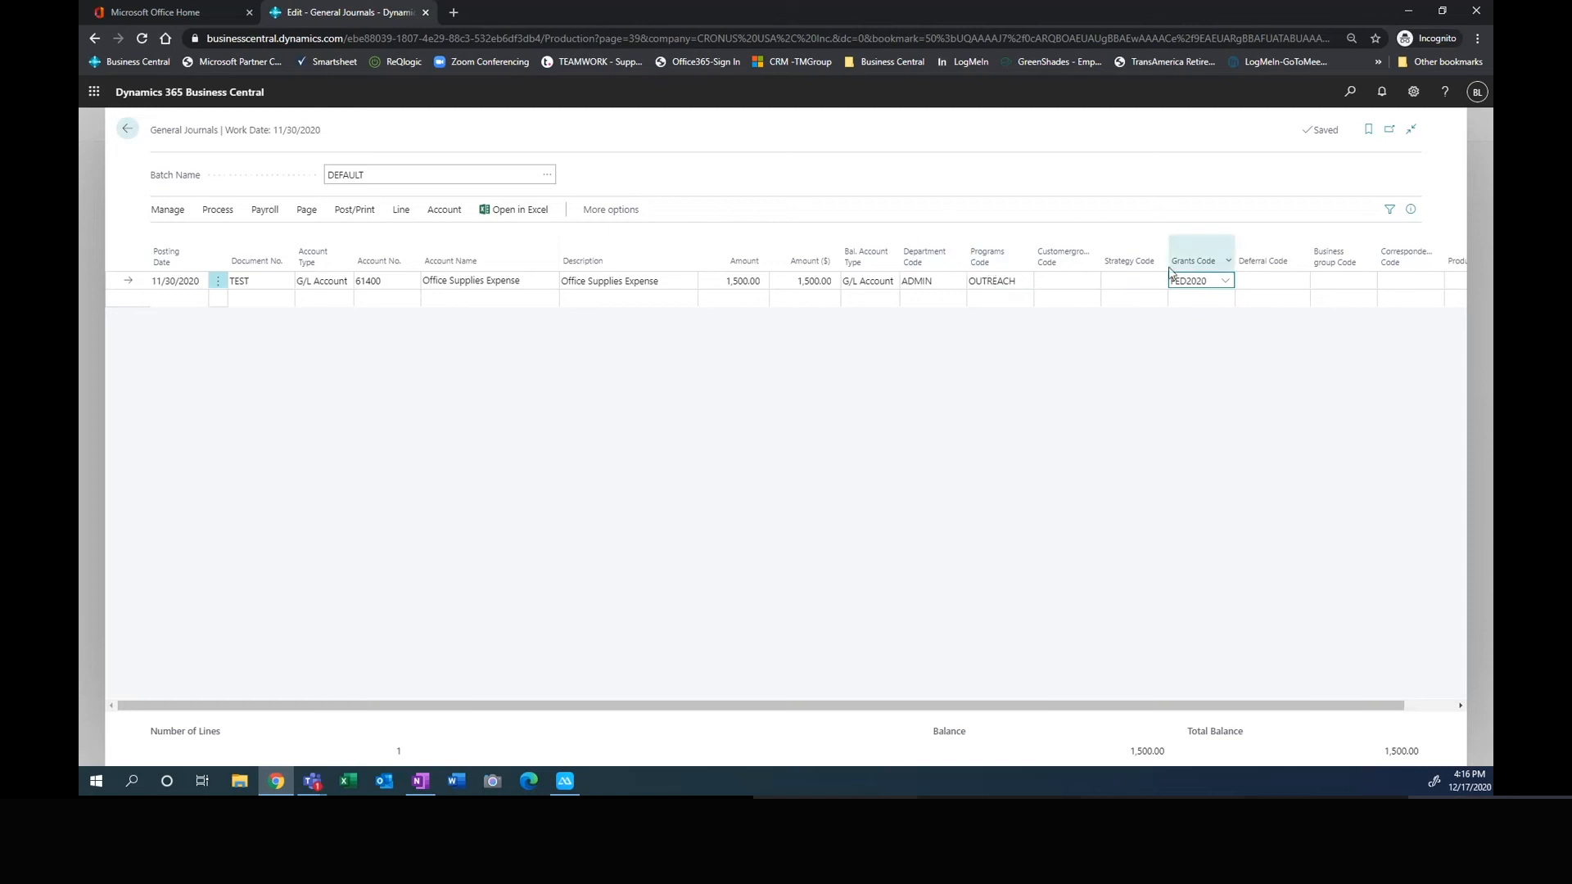
Step: Check the program codes available for the Office Supplies Expense line
click(1024, 285)
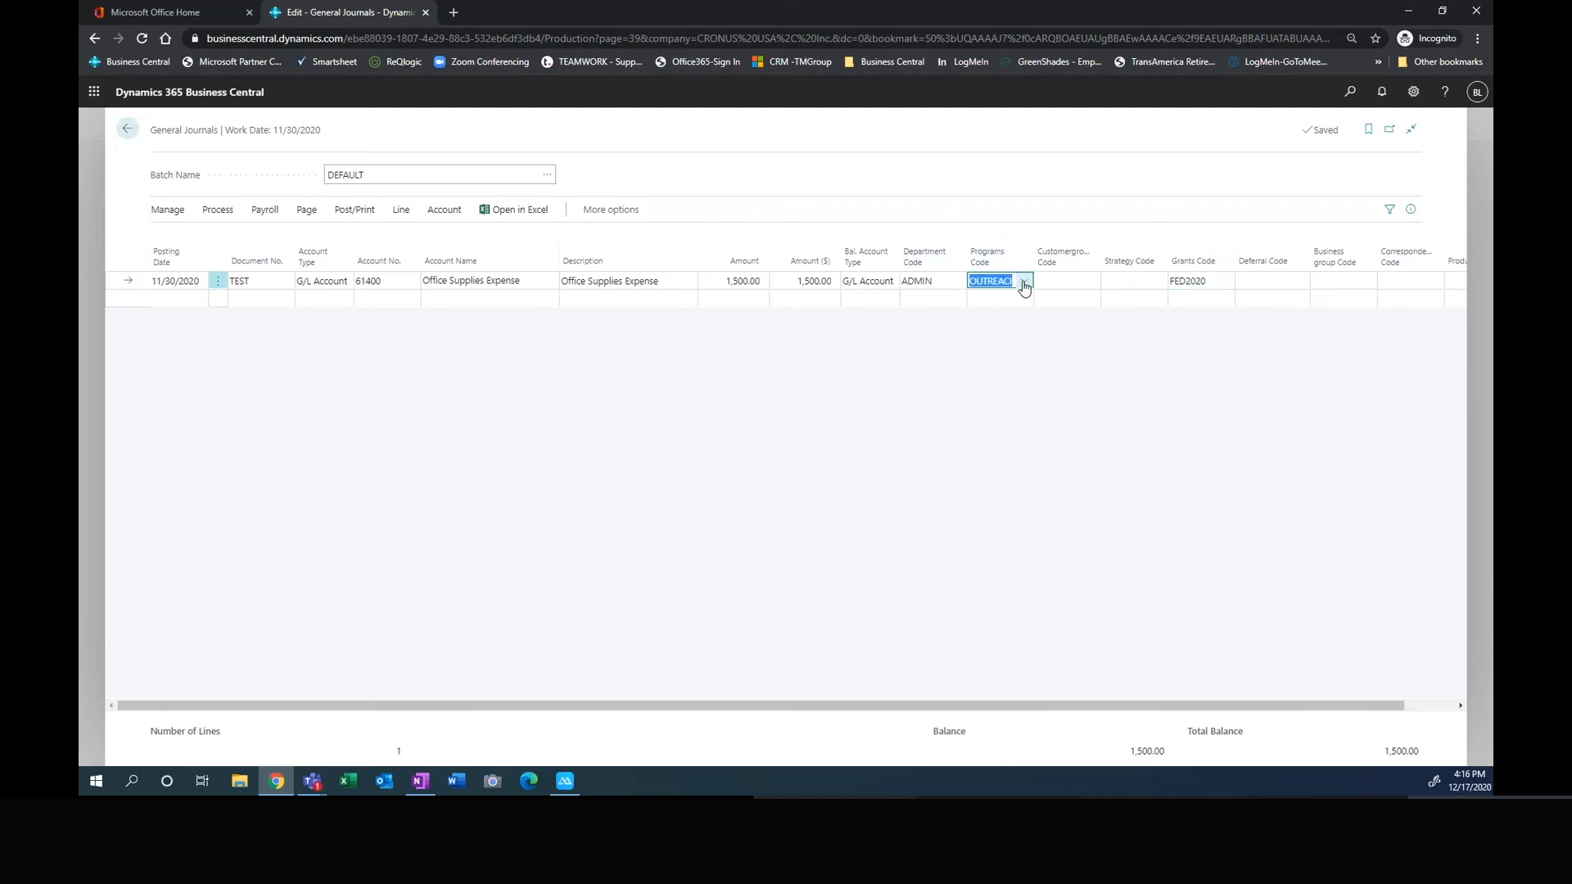
click(1024, 283)
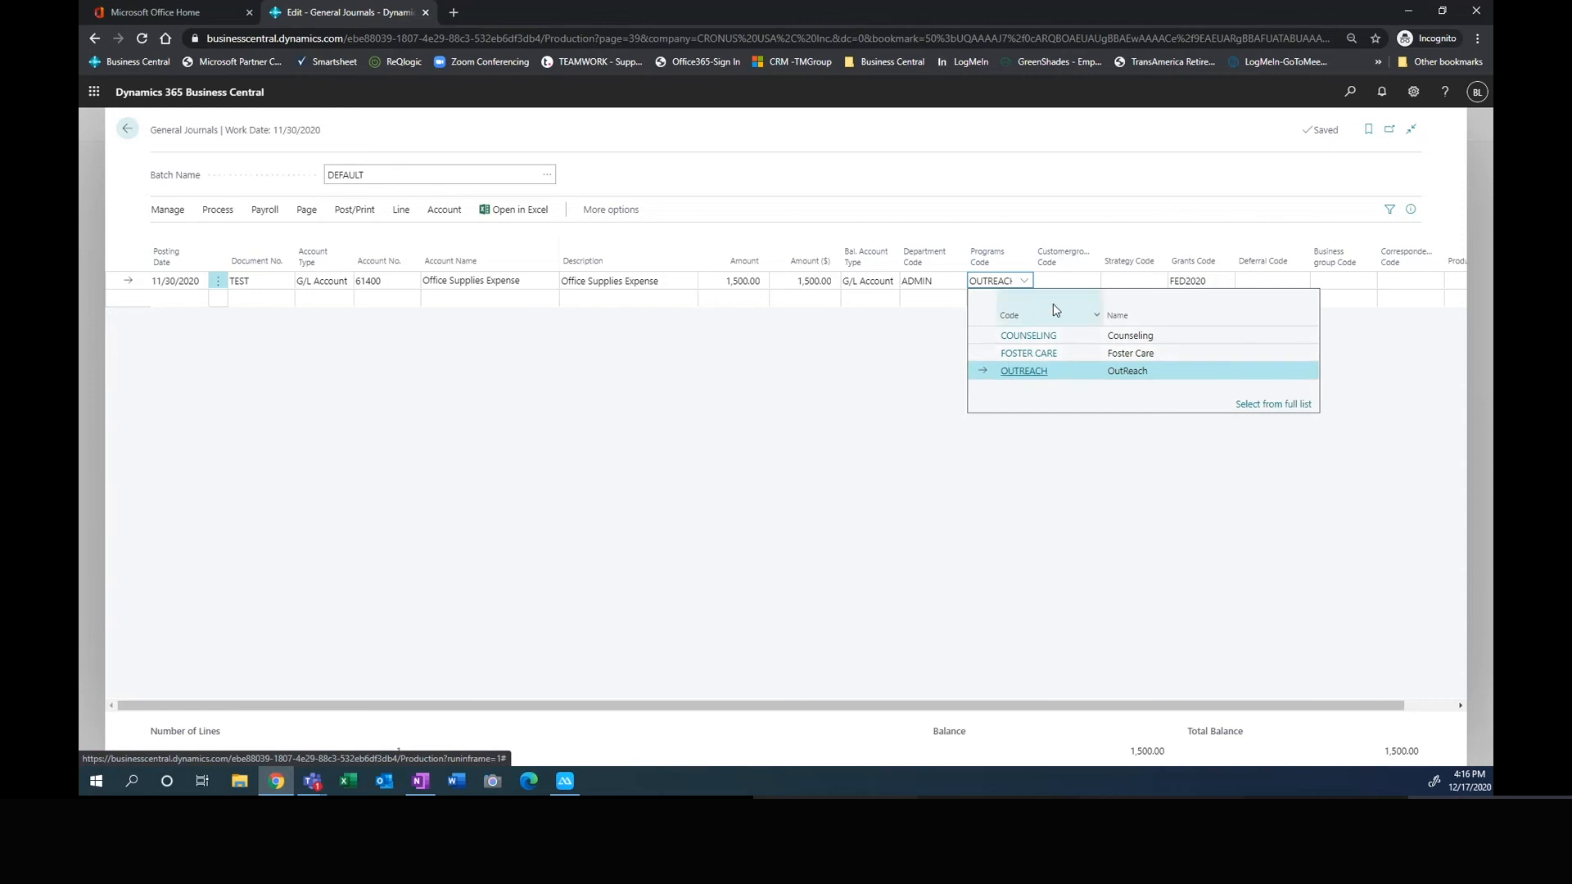
click(923, 374)
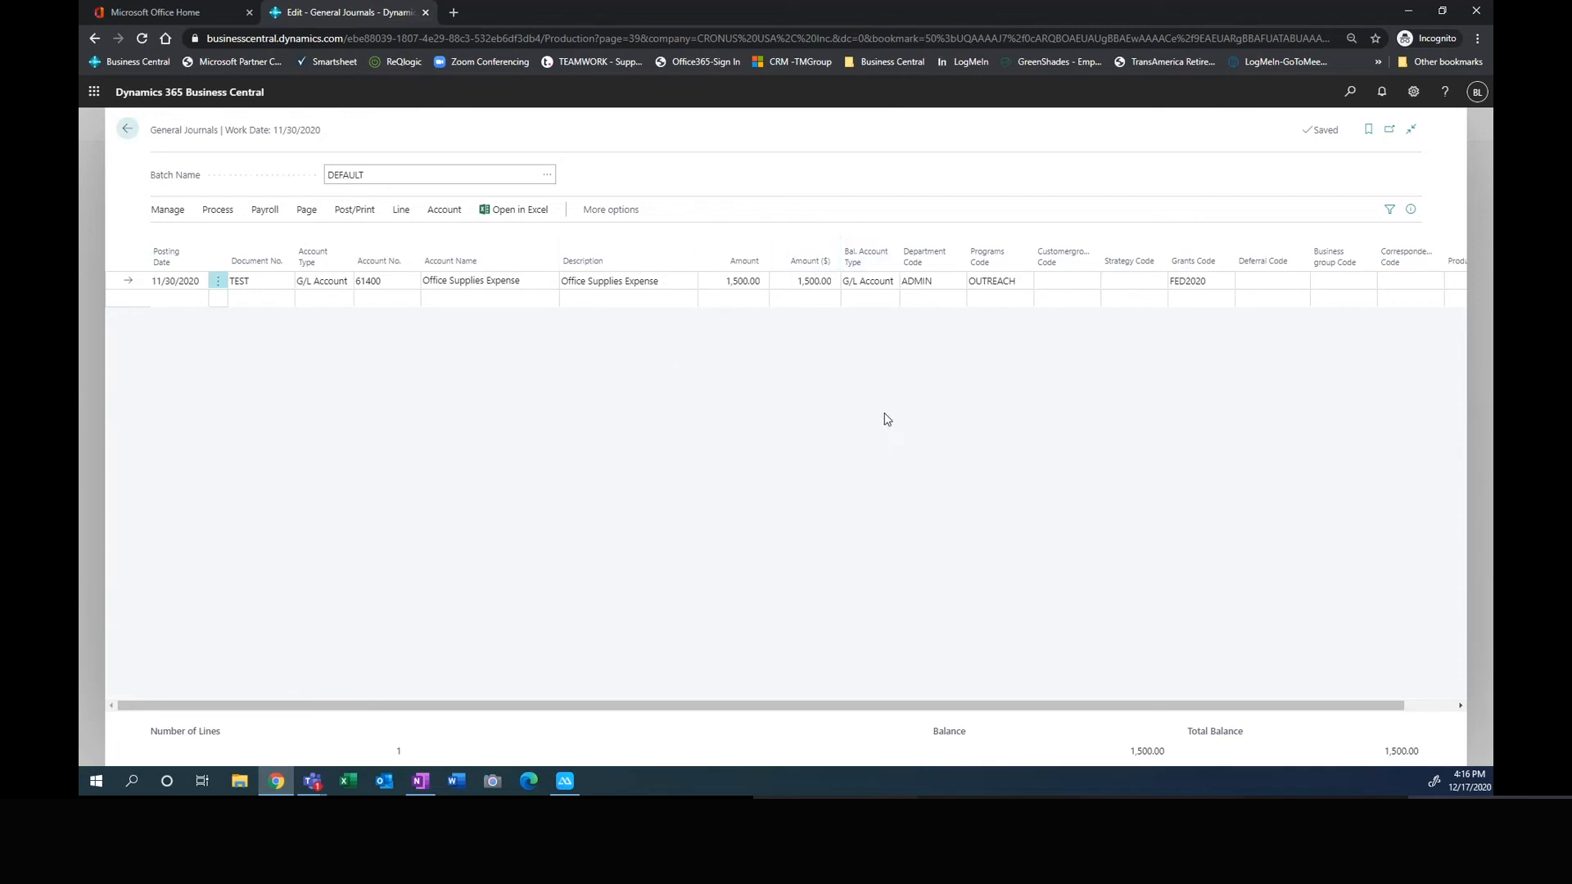
Step: Add a STRATEGY dimension with the value FANNIE to the Office Supplies Expense line's dimension set entries
scroll(1200, 331, right, 2)
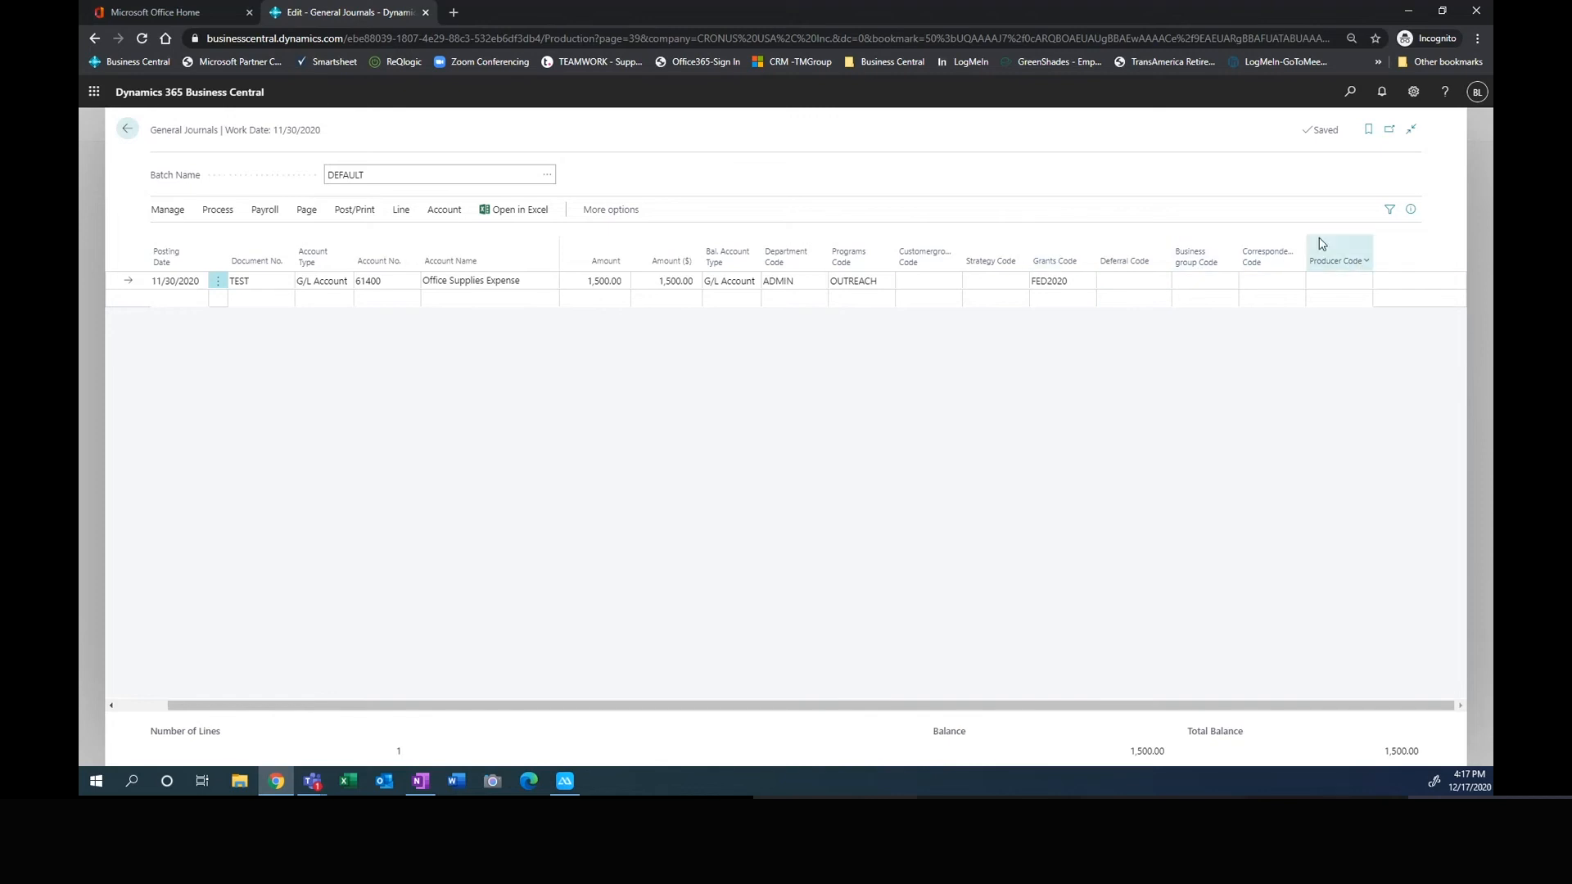
click(401, 210)
click(195, 238)
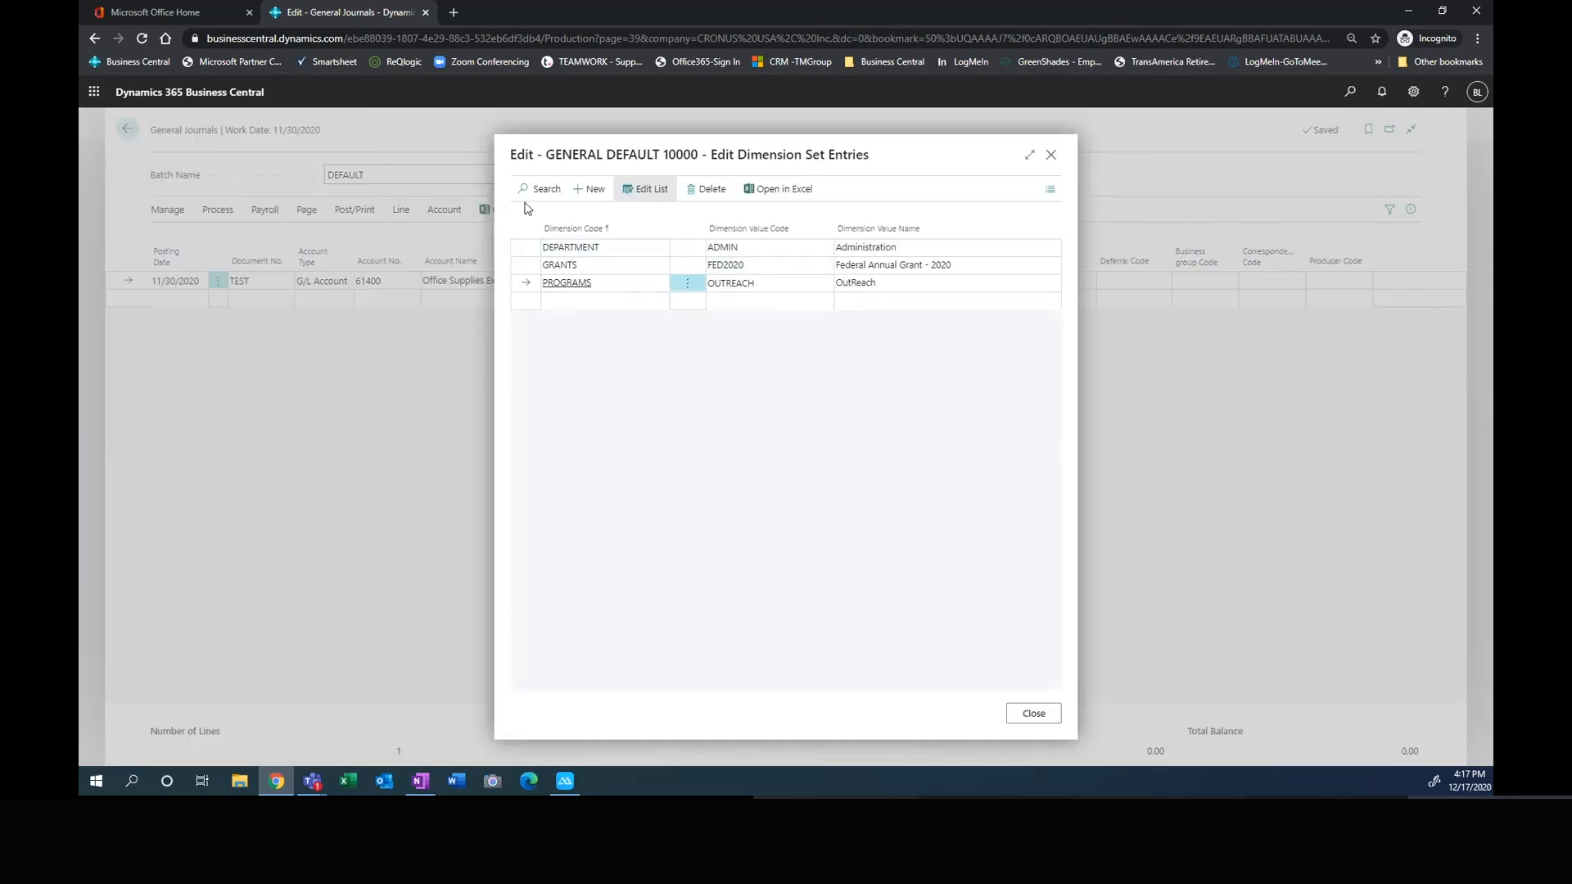
click(576, 301)
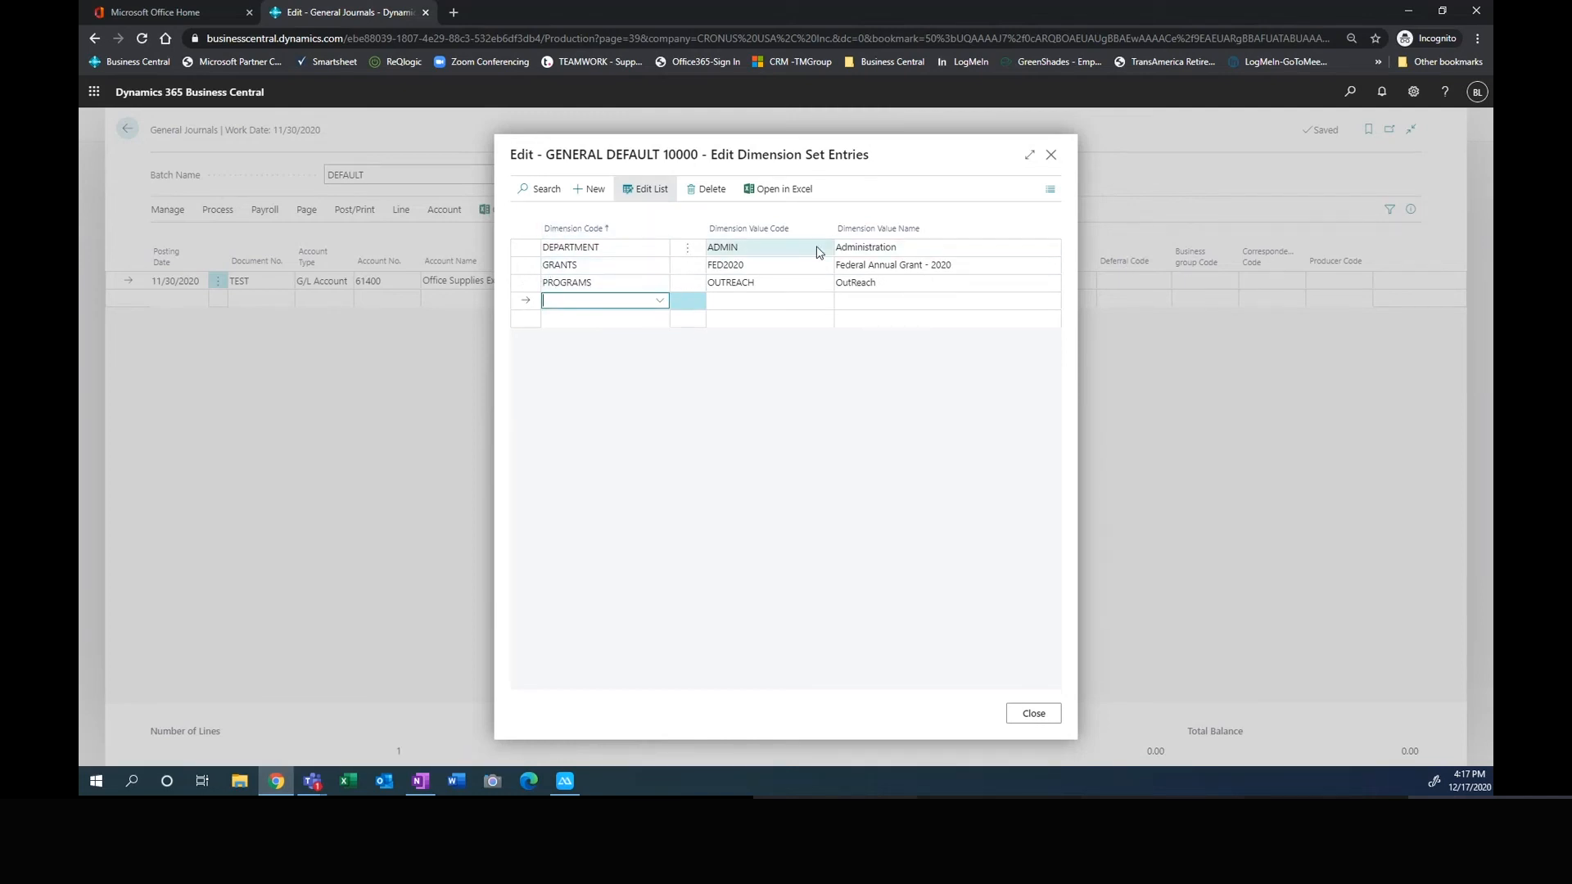
click(660, 301)
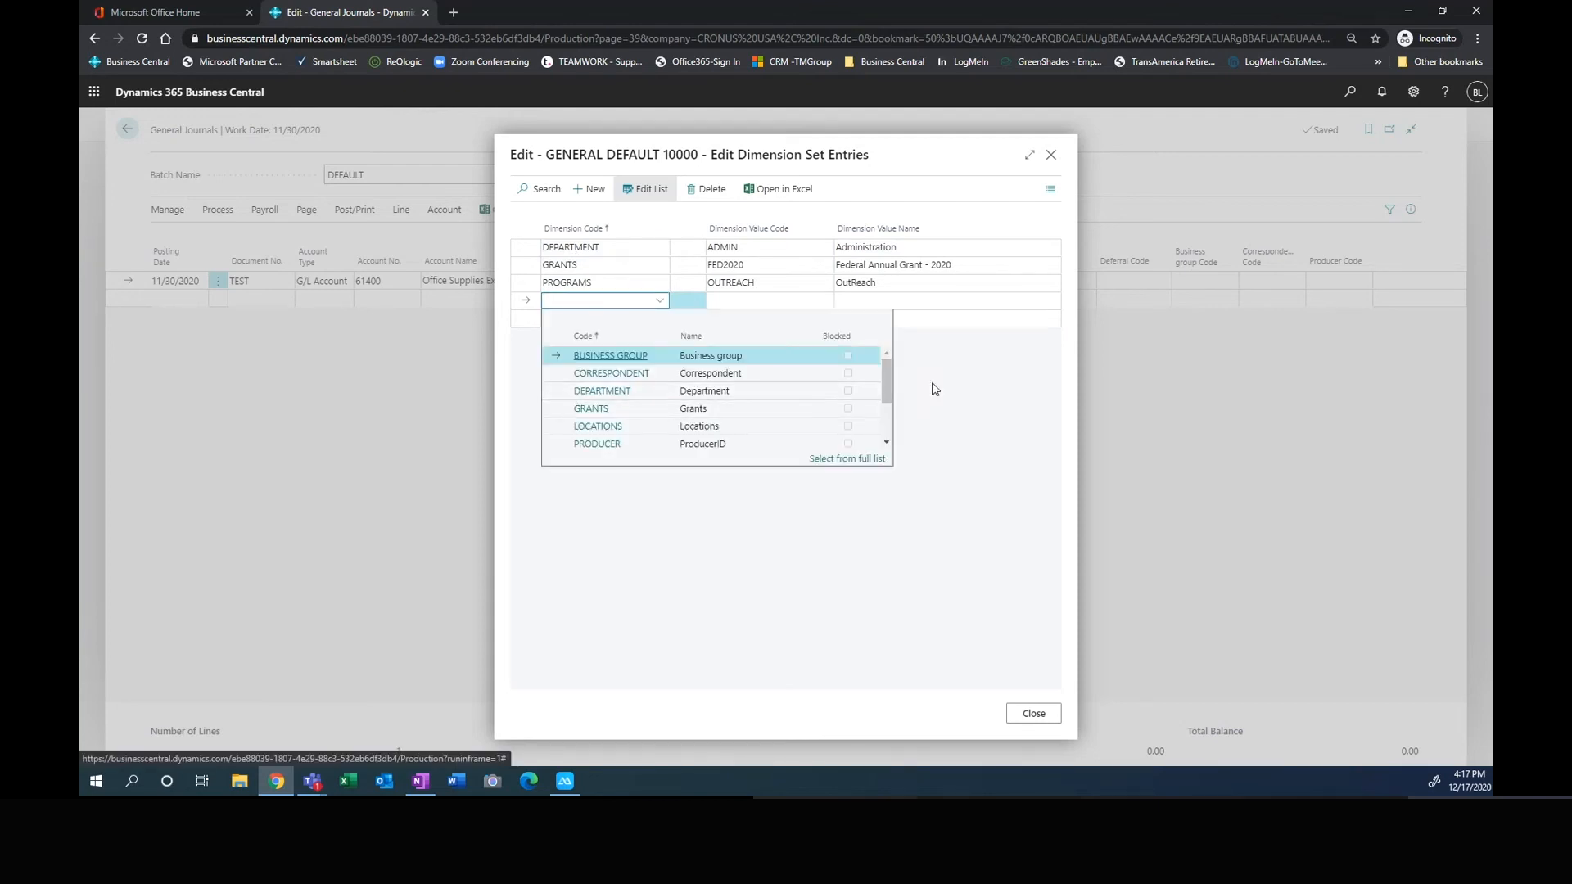
drag(886, 378, 898, 431)
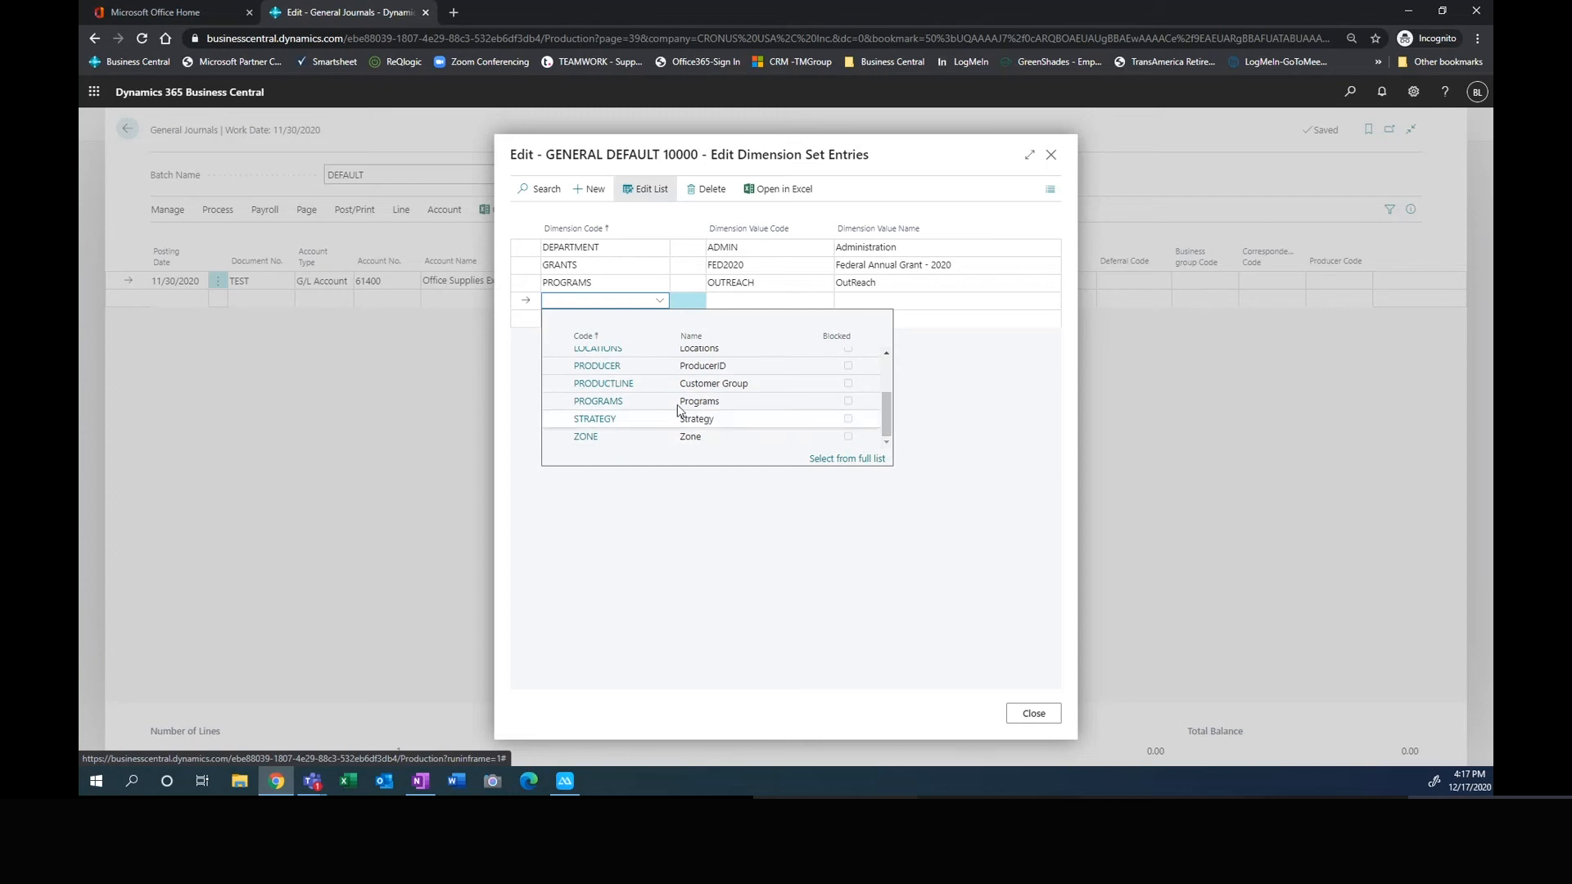
click(589, 425)
click(774, 300)
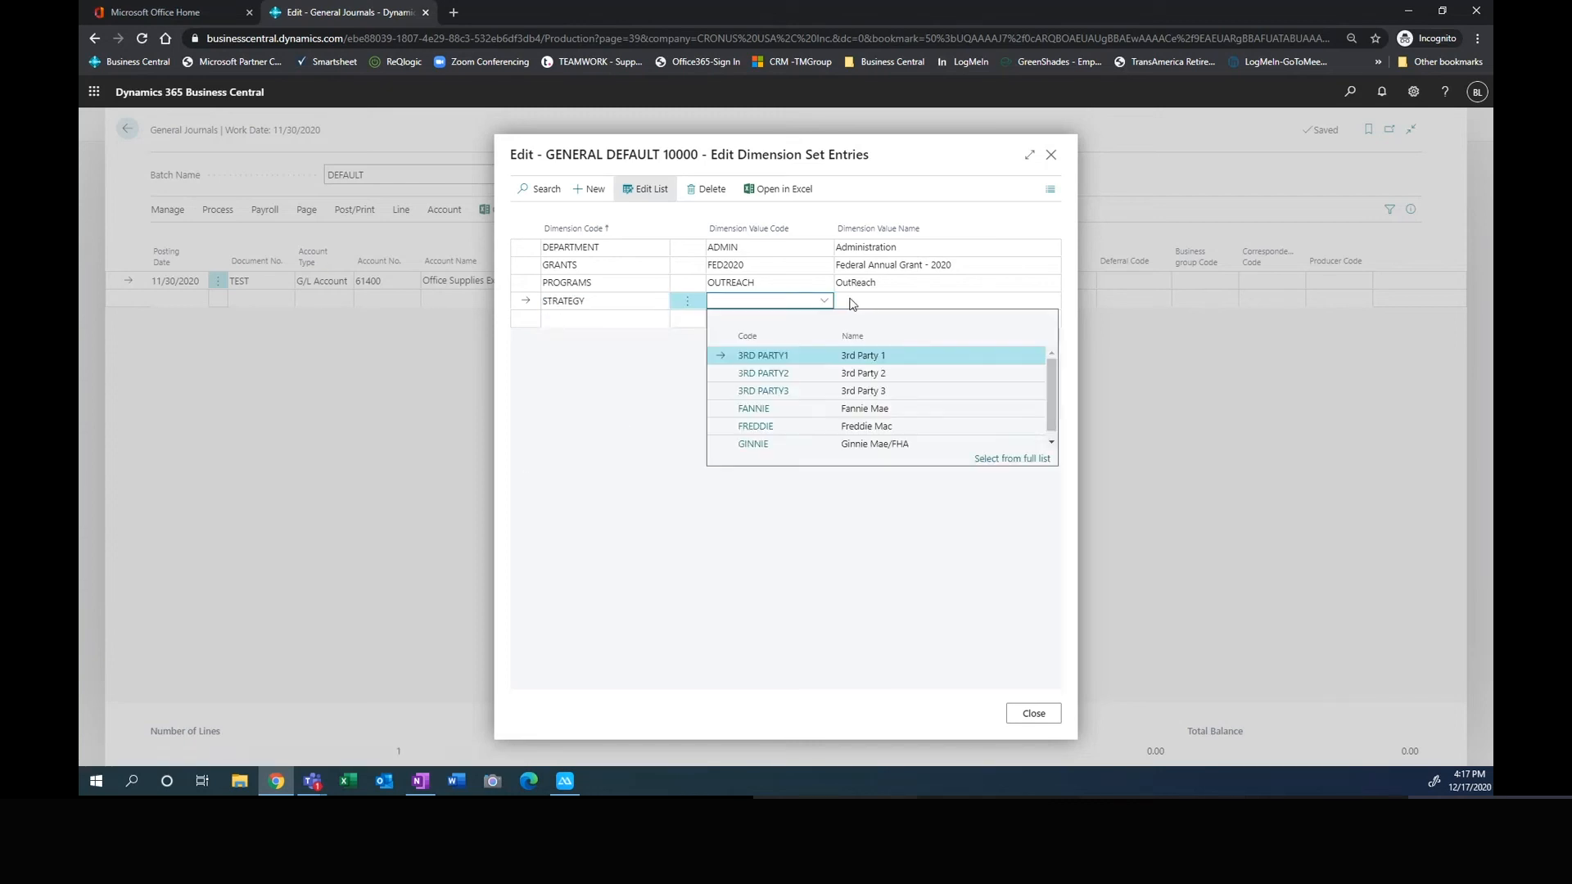
click(751, 408)
click(851, 328)
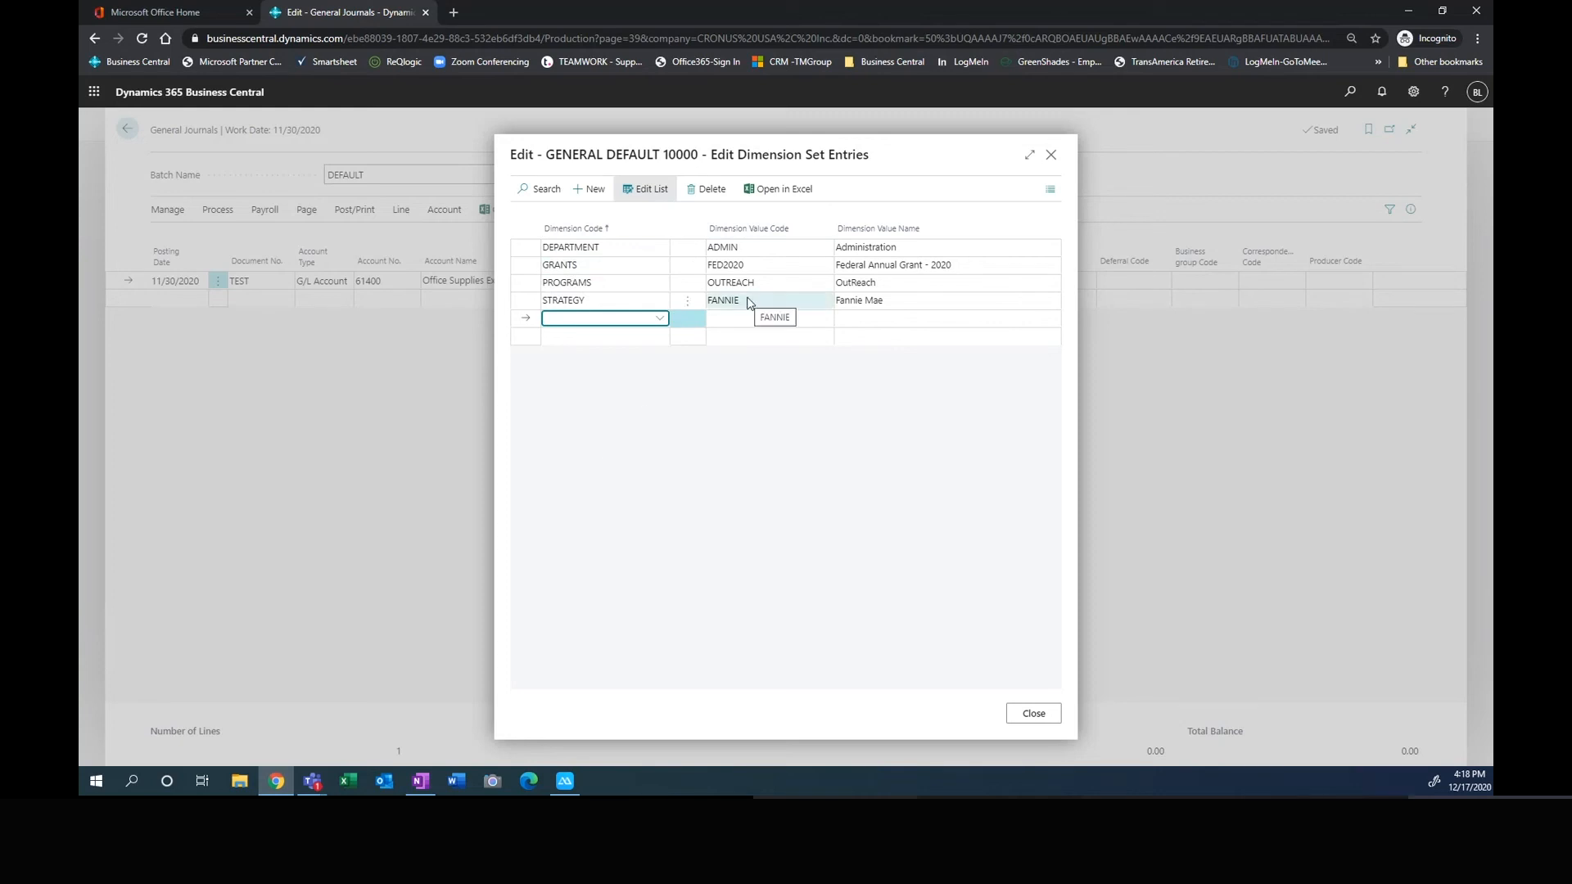
Step: Close the dimension set entries and review the dimension codes on the Office Supplies Expense journal line
click(1030, 715)
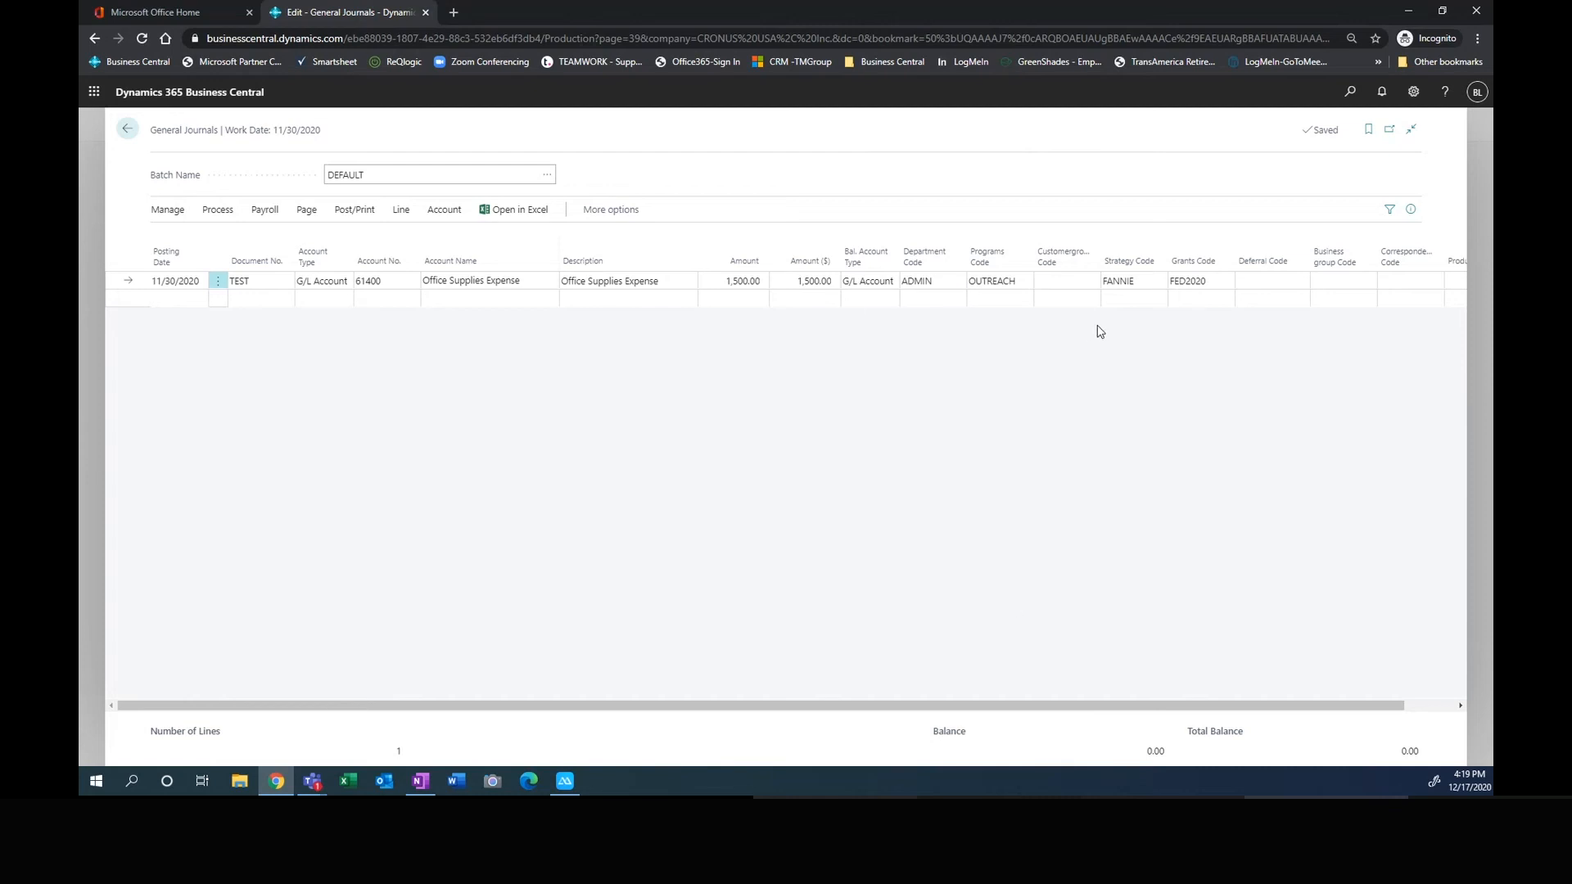
drag(1105, 712, 836, 701)
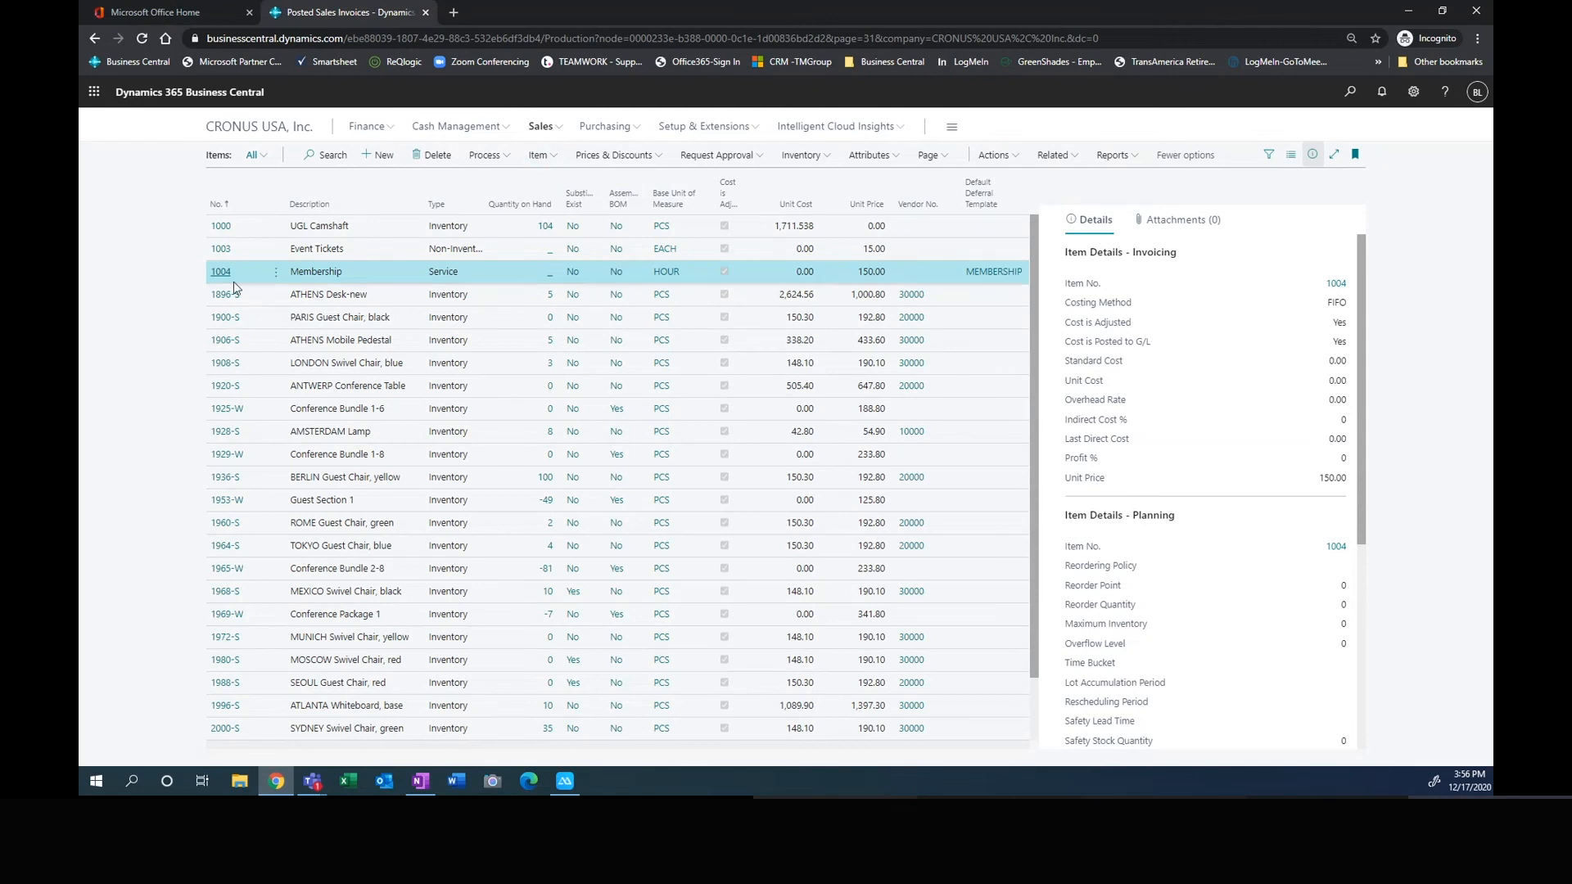
Step: Open the customer list, view it as tiles, and return it to the list layout
click(540, 126)
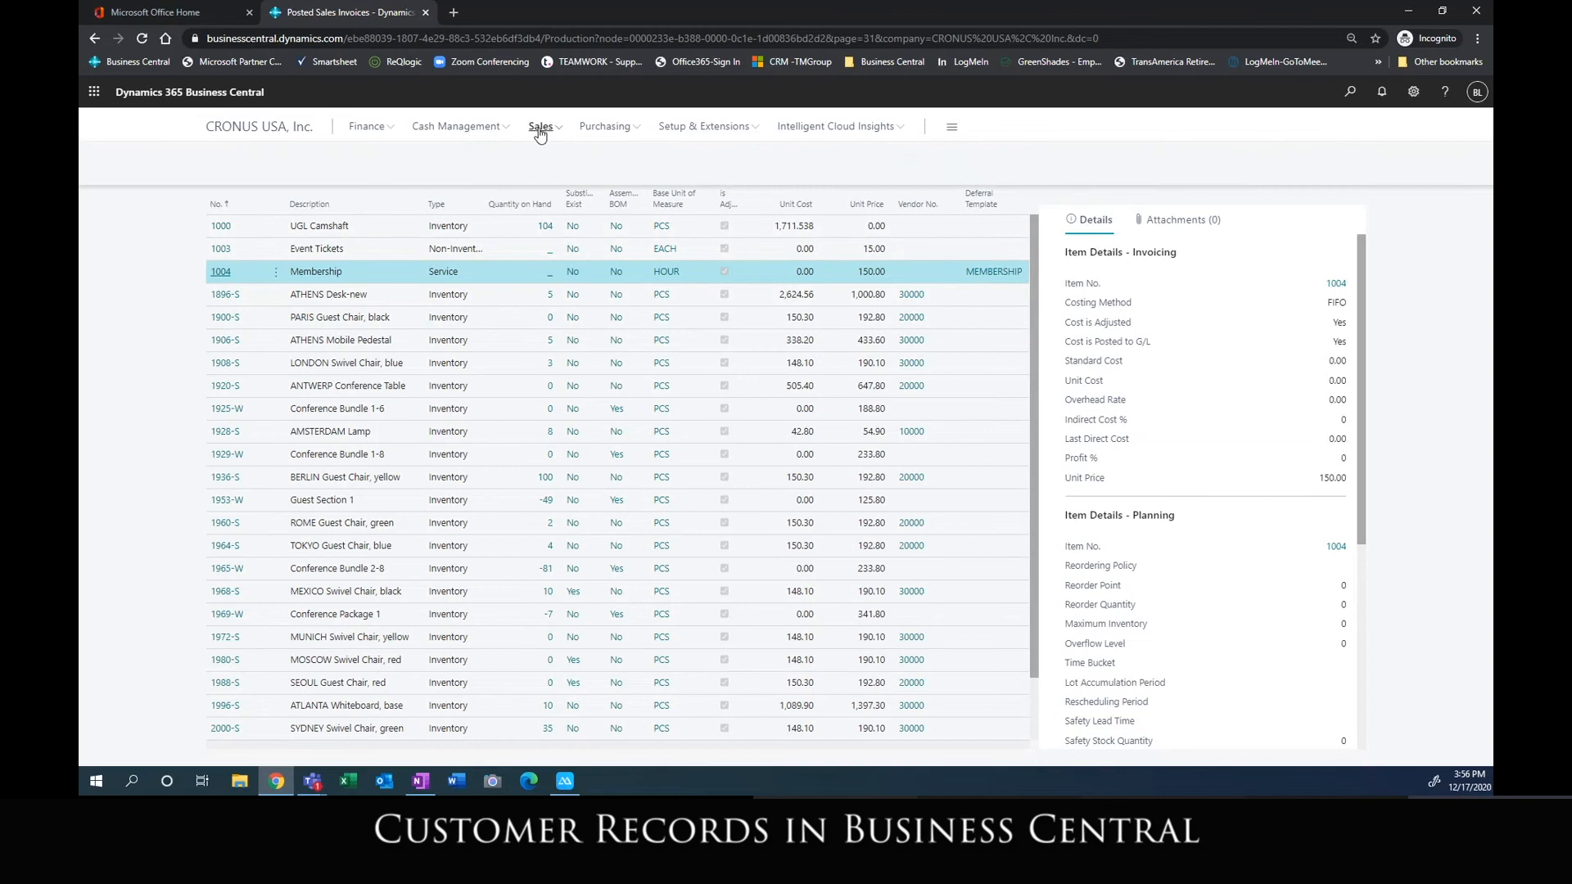
click(242, 156)
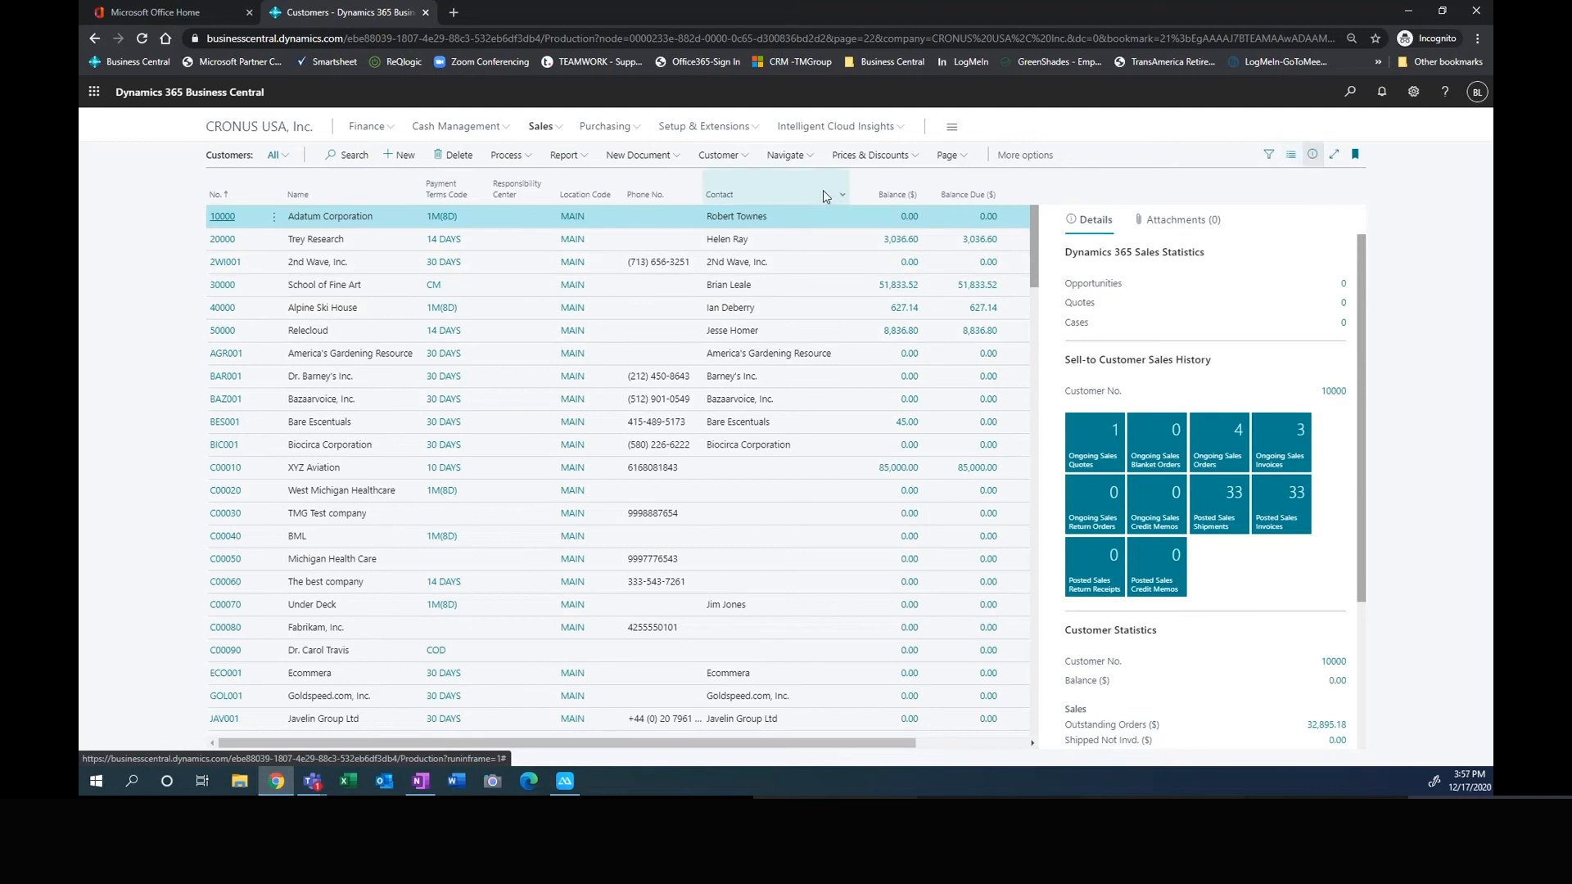
click(1292, 160)
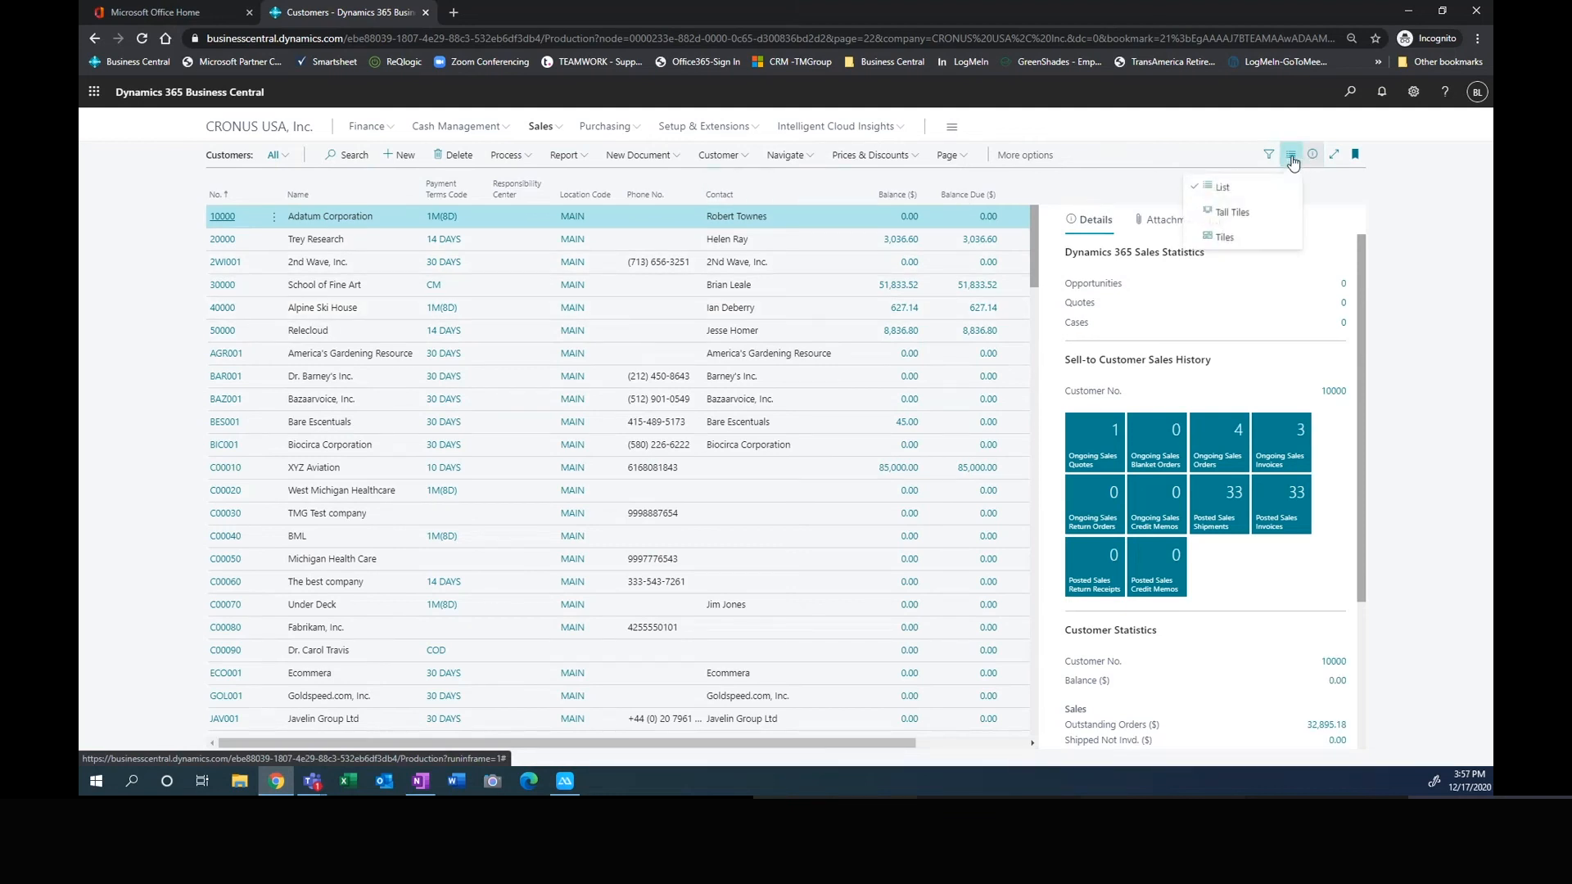
click(1226, 239)
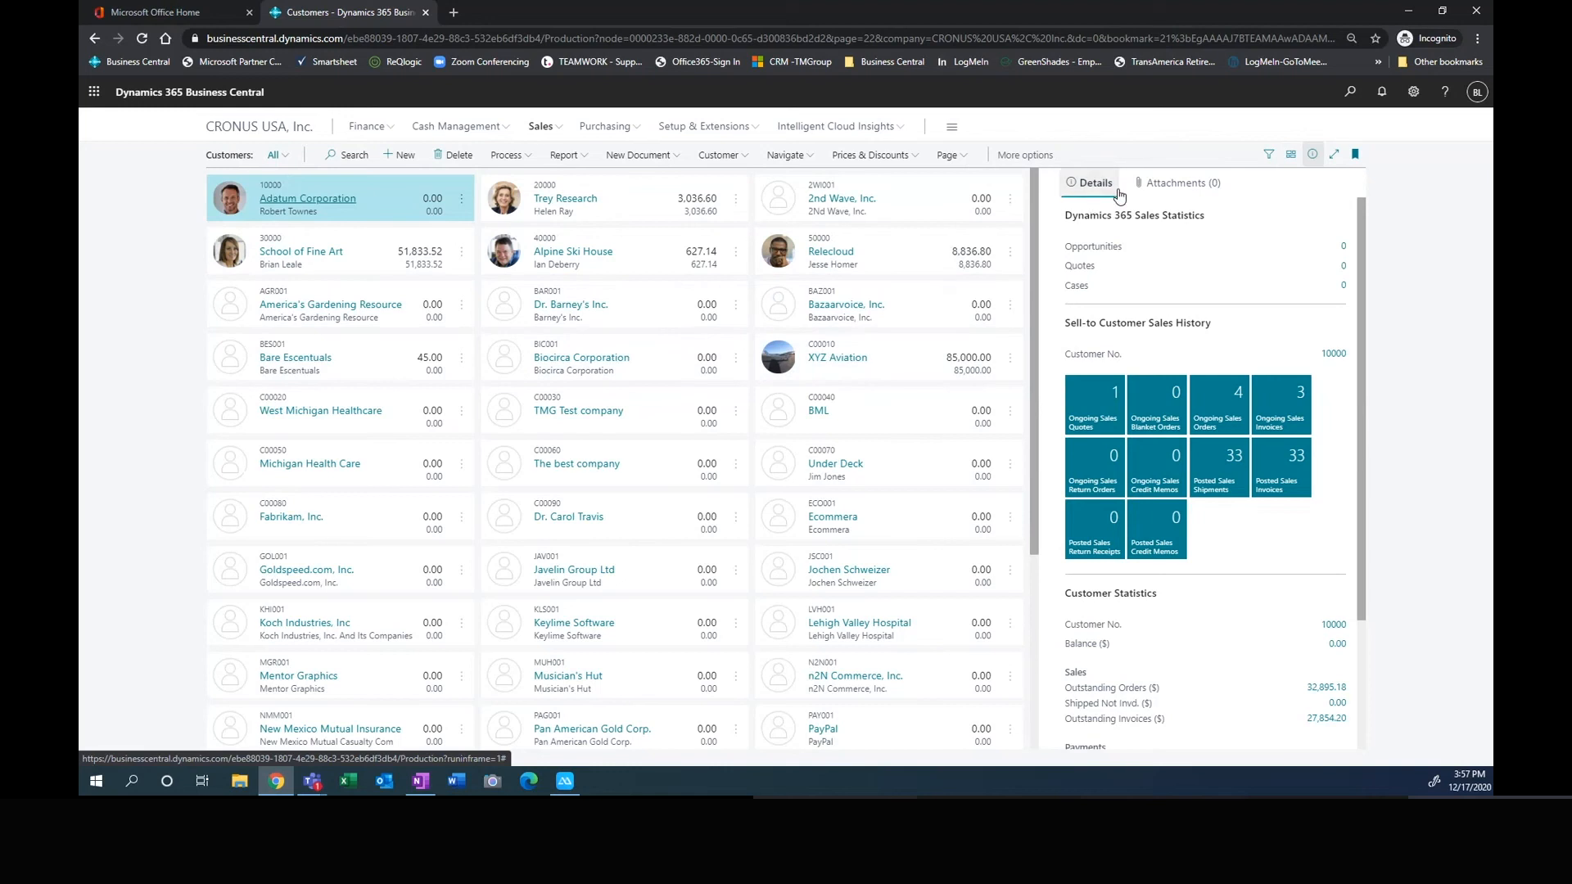
click(1290, 156)
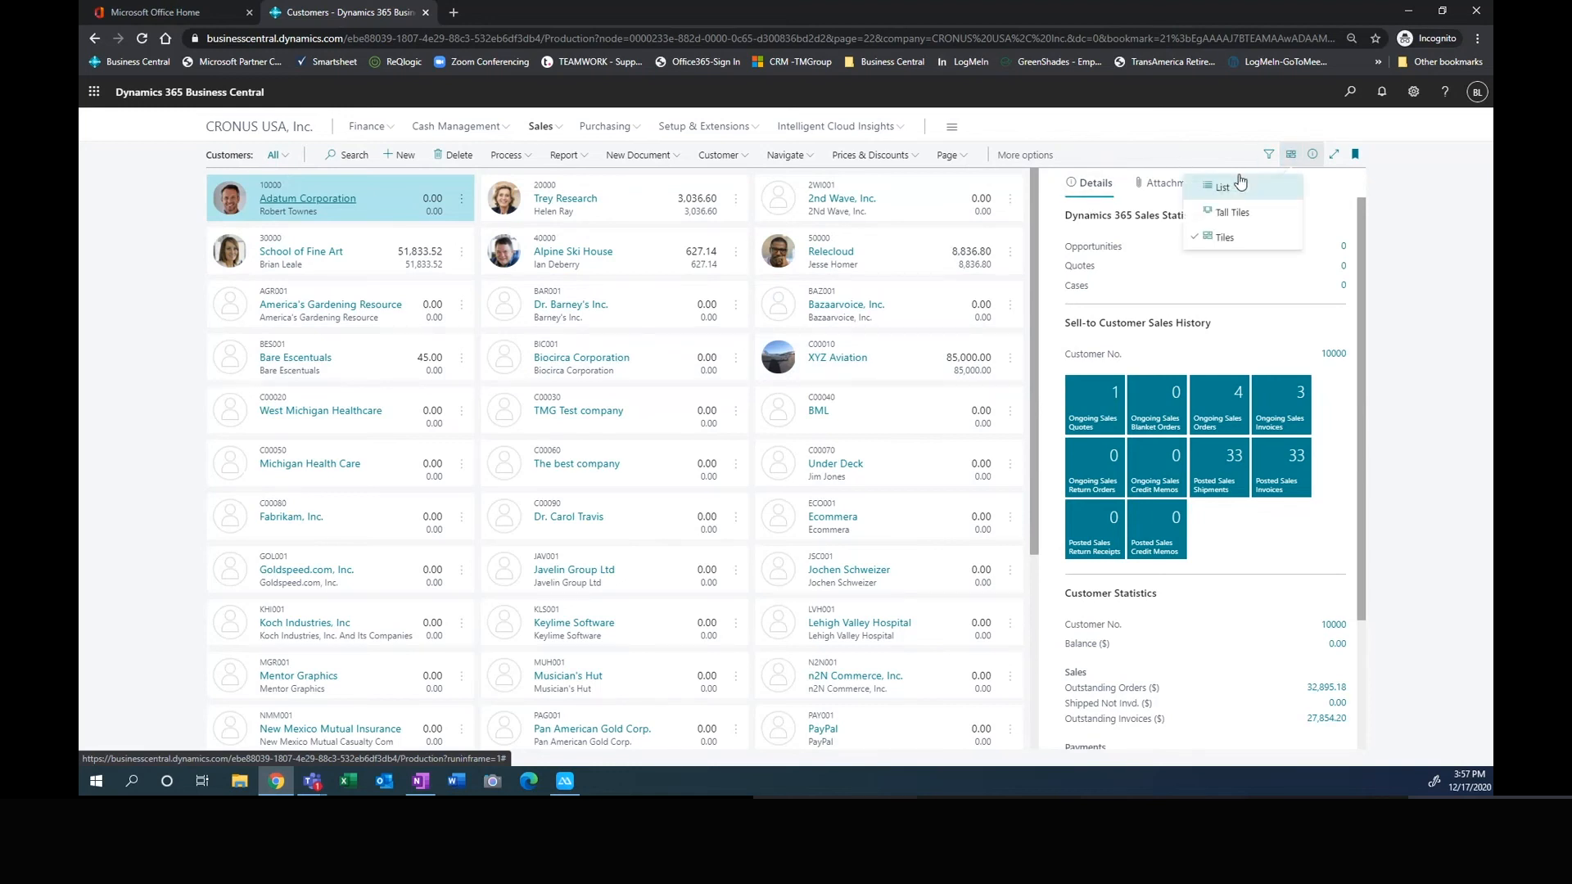
click(1226, 188)
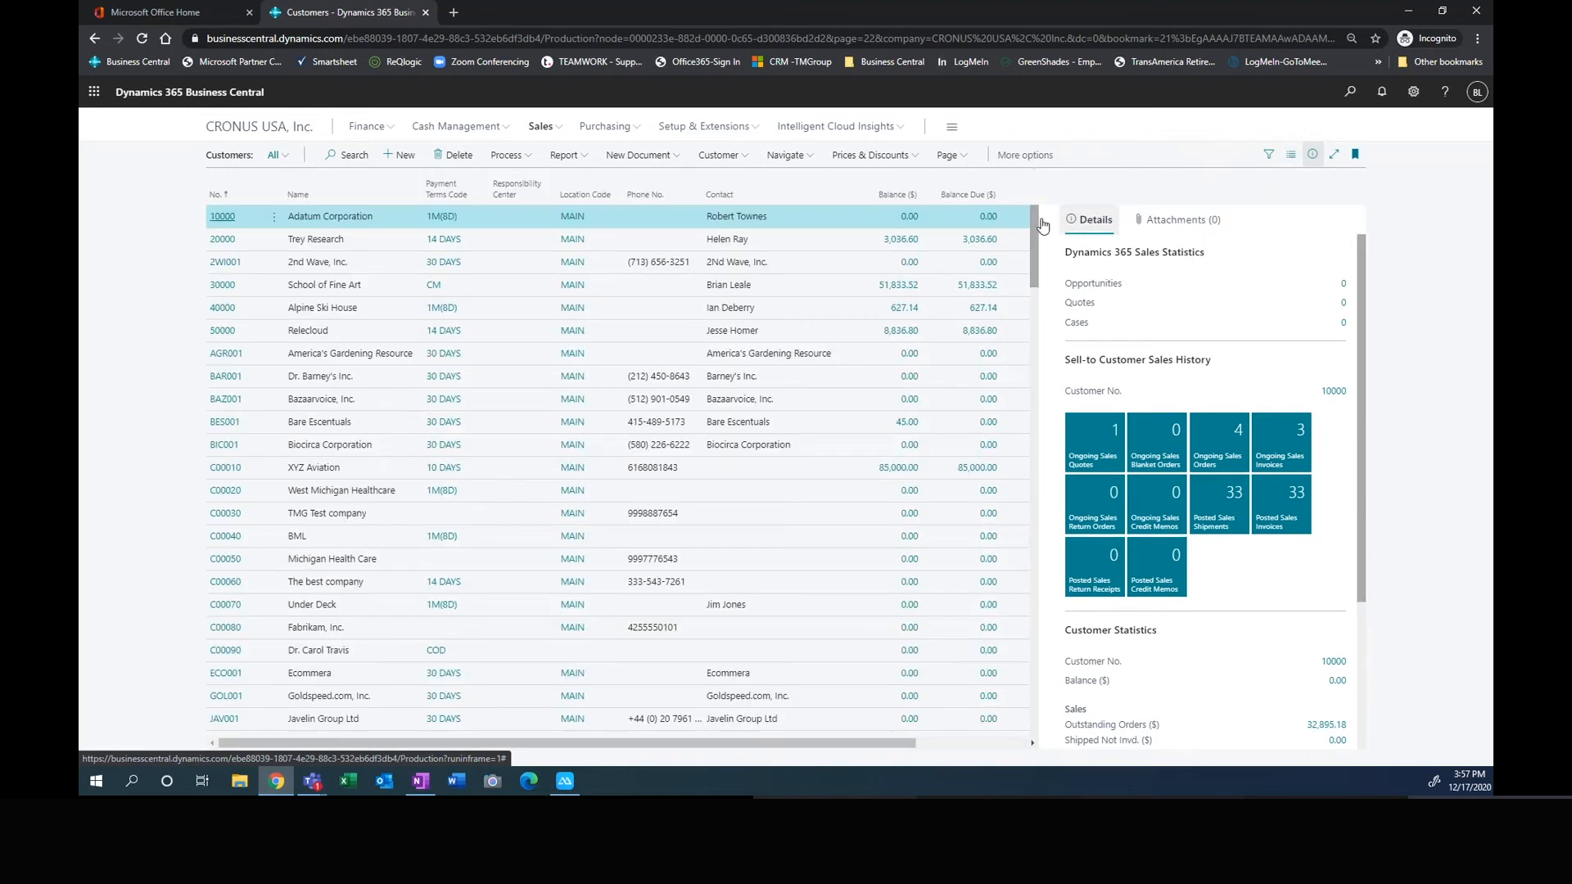
Step: Sort the customers by balance in descending order and review the sales history and statistics for School of Fine Art
click(899, 186)
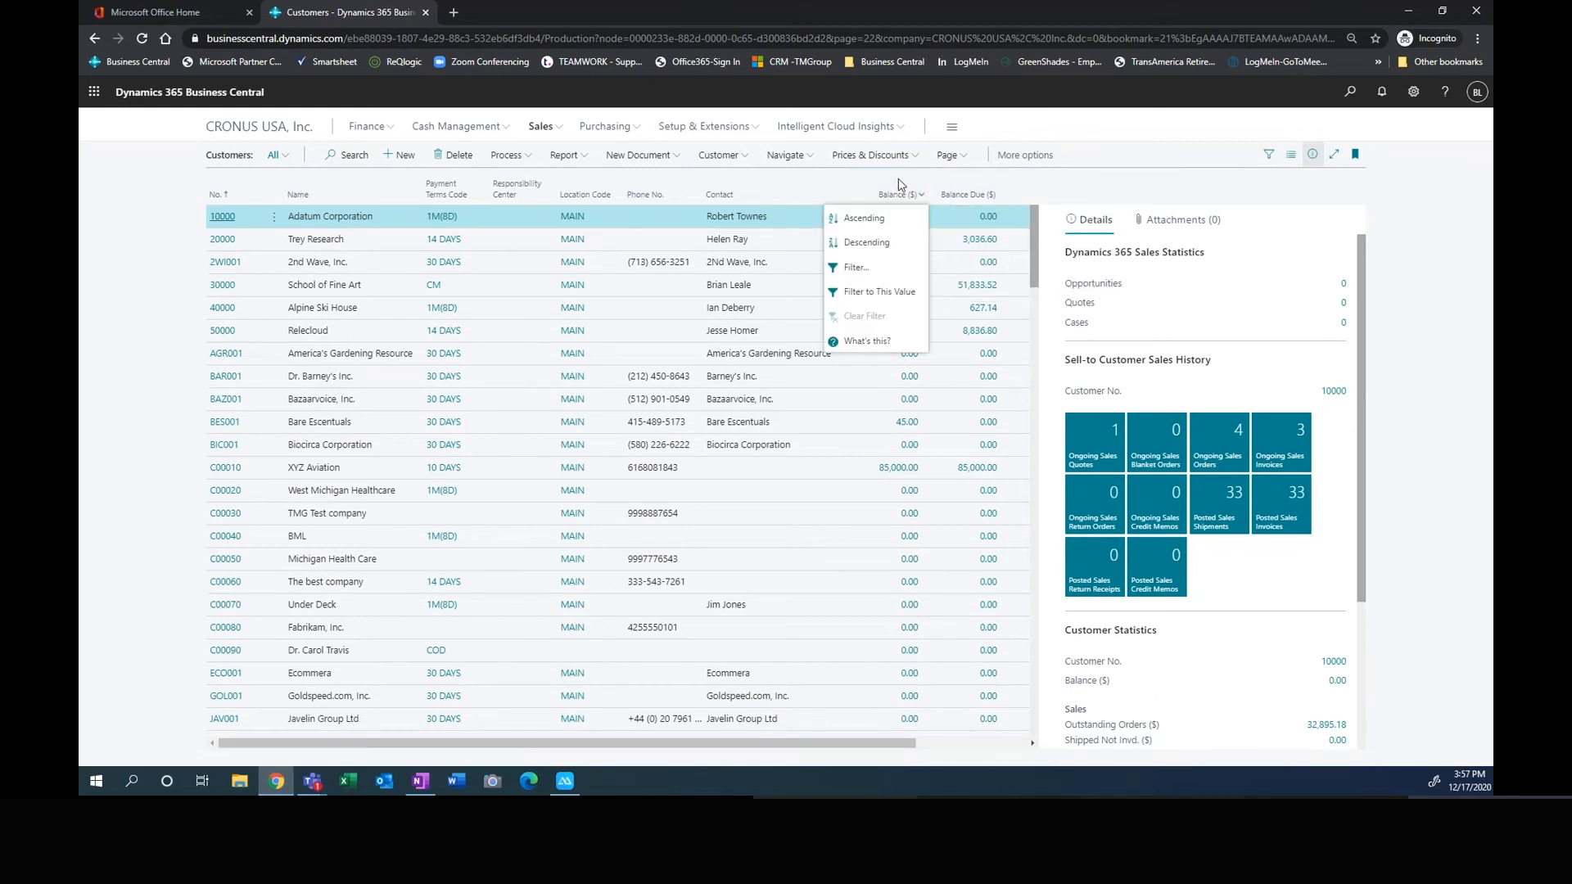
click(888, 243)
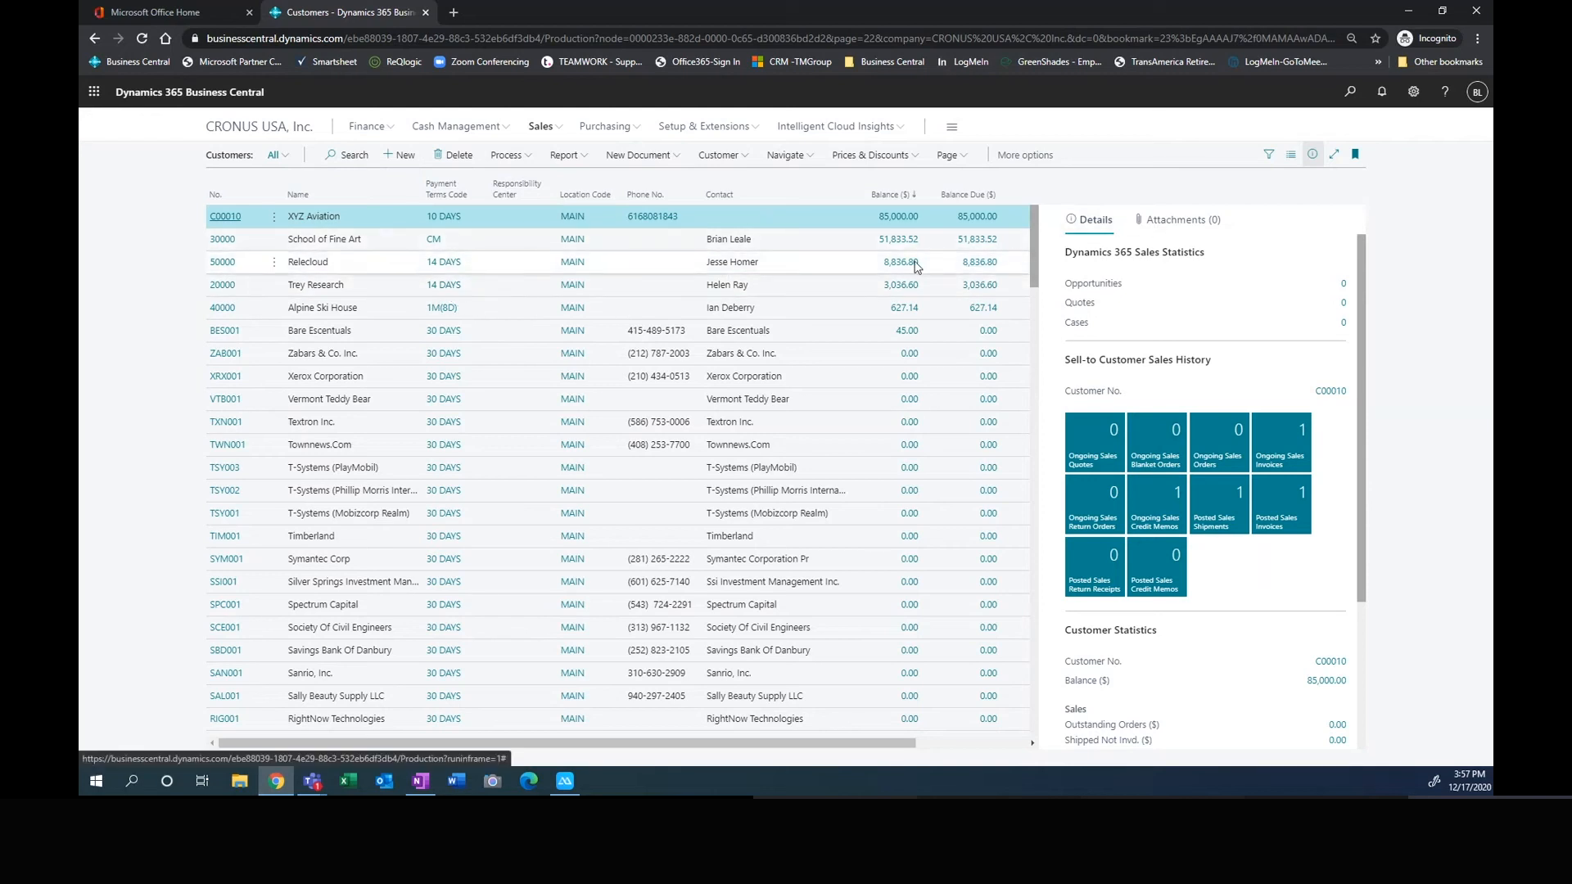
click(846, 240)
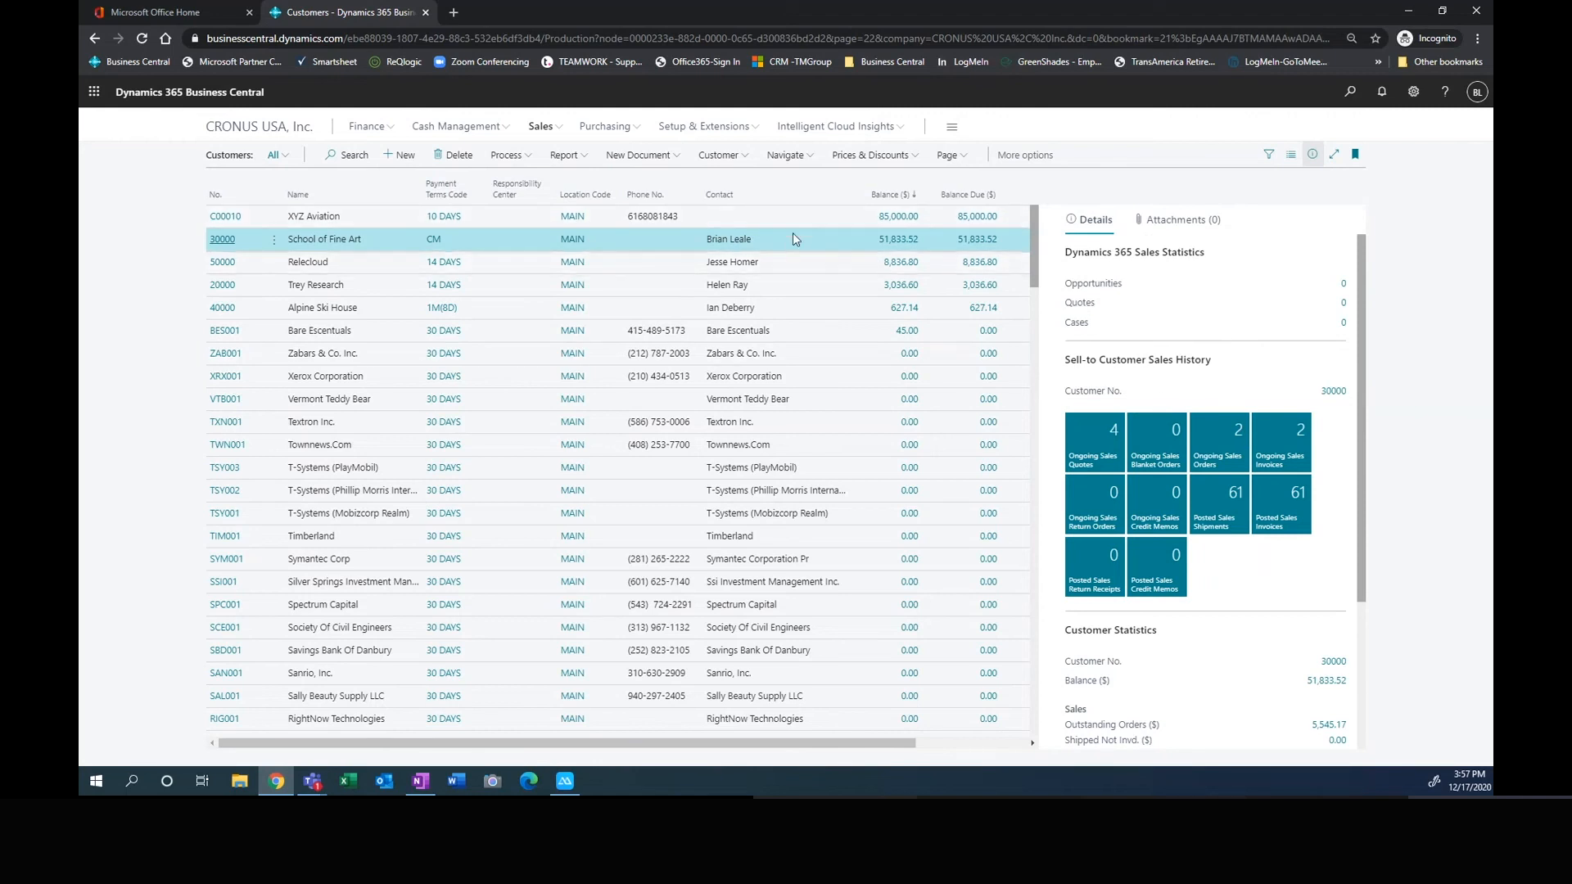
scroll(1294, 450, down, 2)
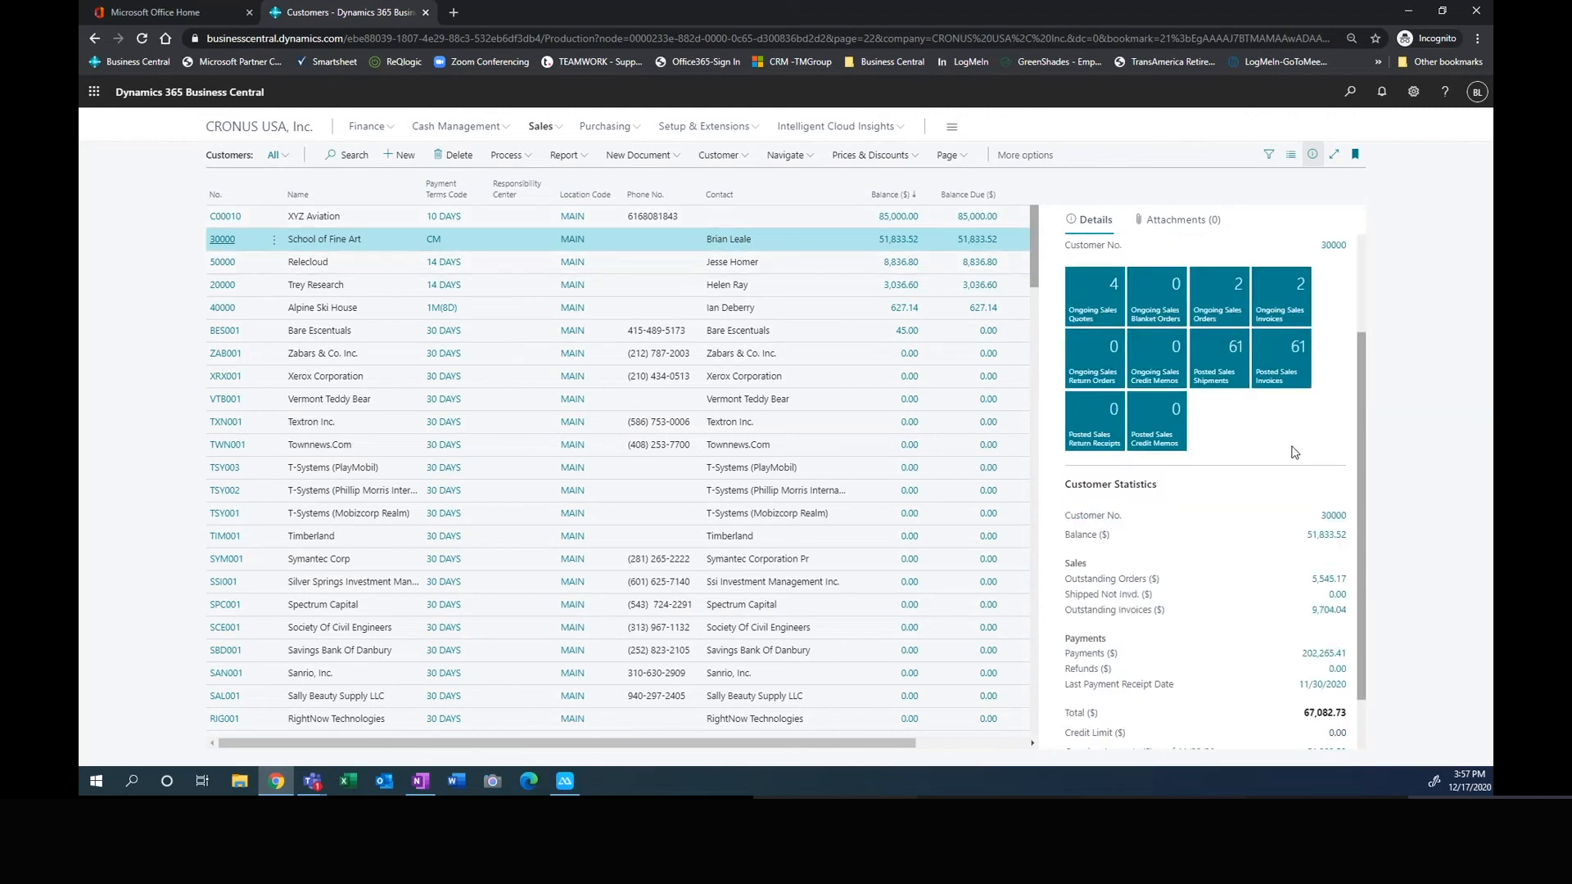
scroll(1325, 568, down, 1)
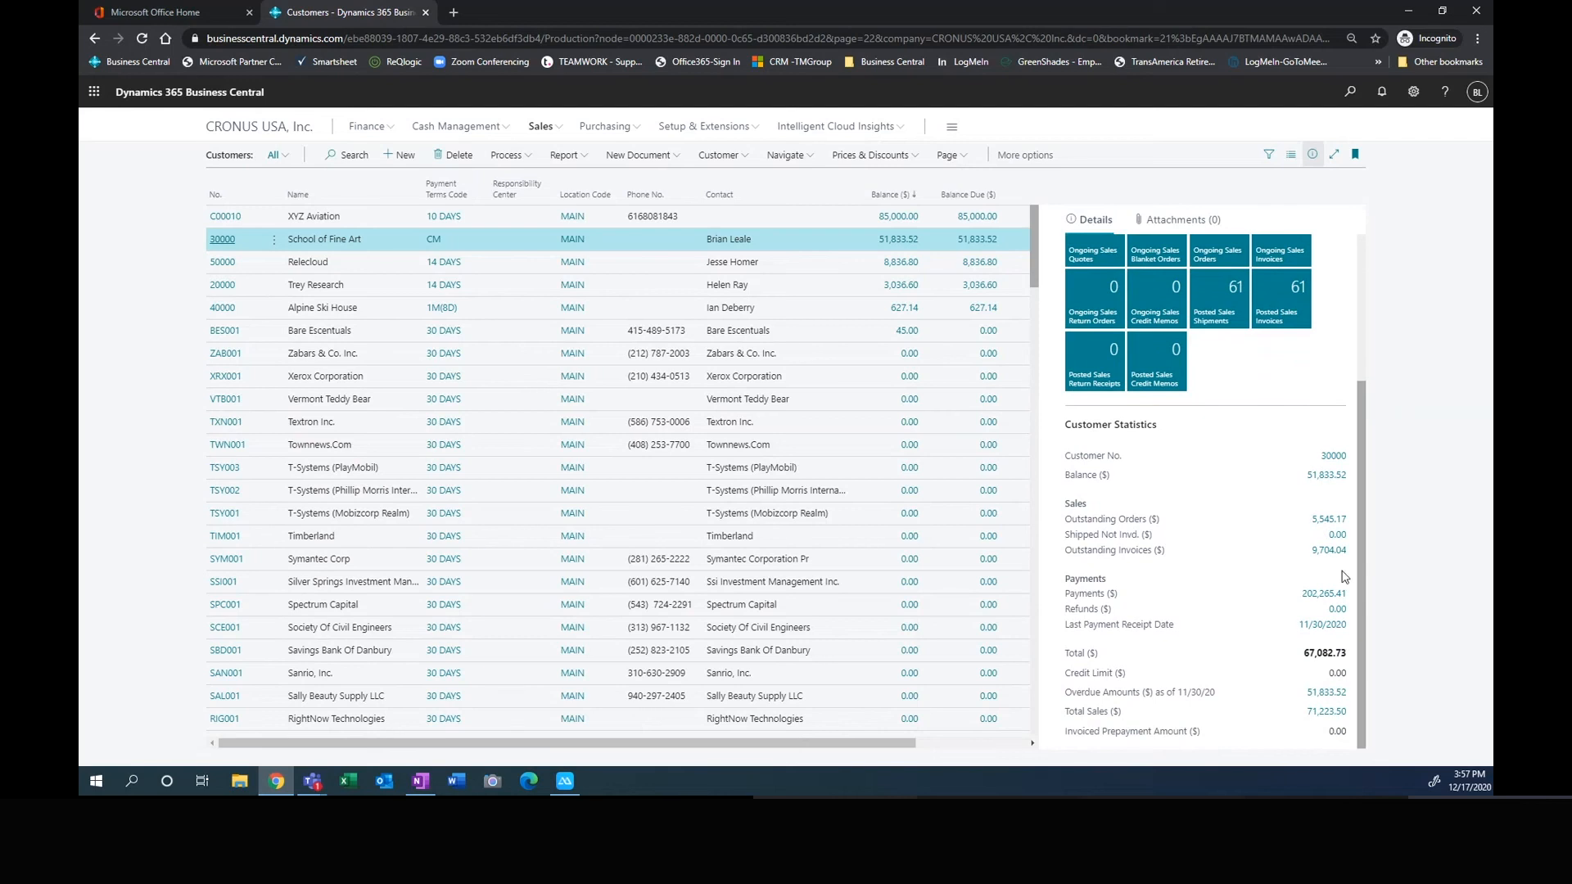
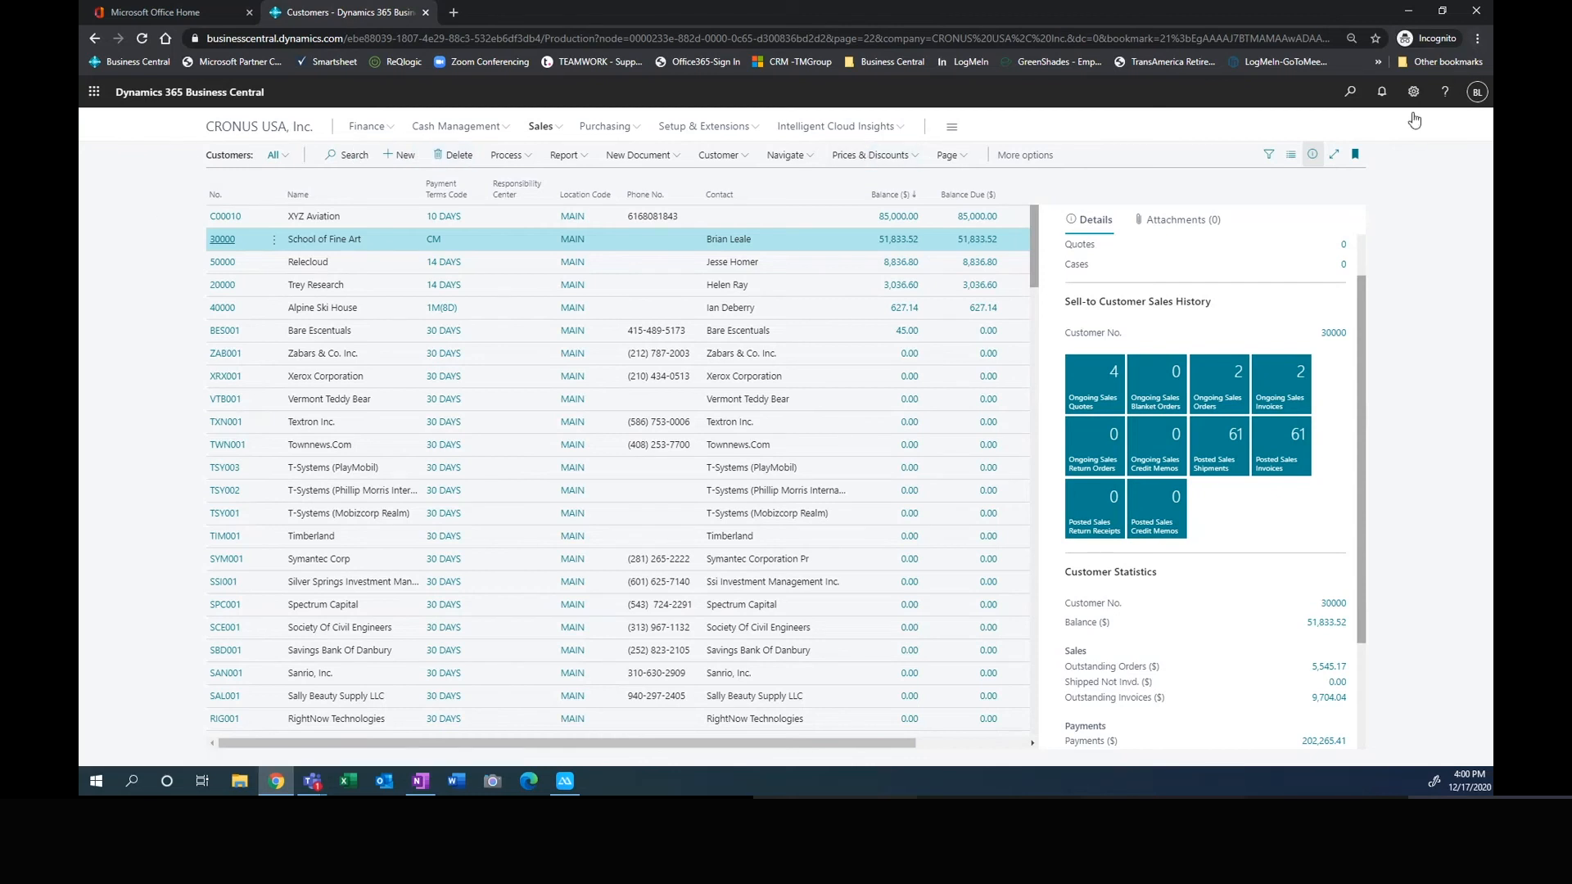
Step: Search for the Jobs list and open the job card for J00050, Membership Drive
click(1351, 92)
text(job)
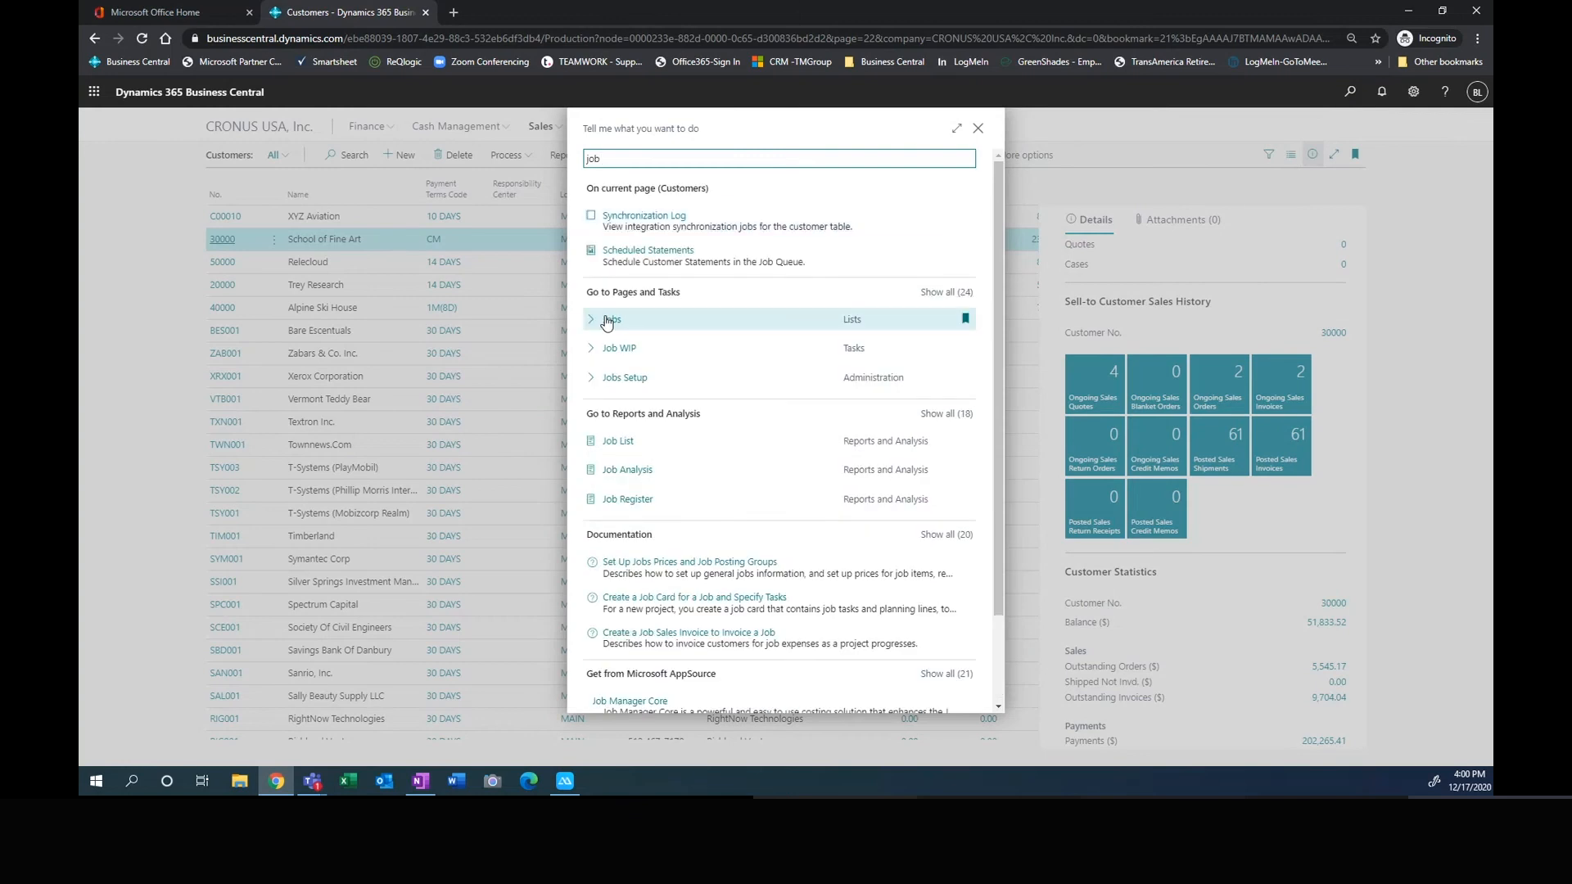
click(612, 320)
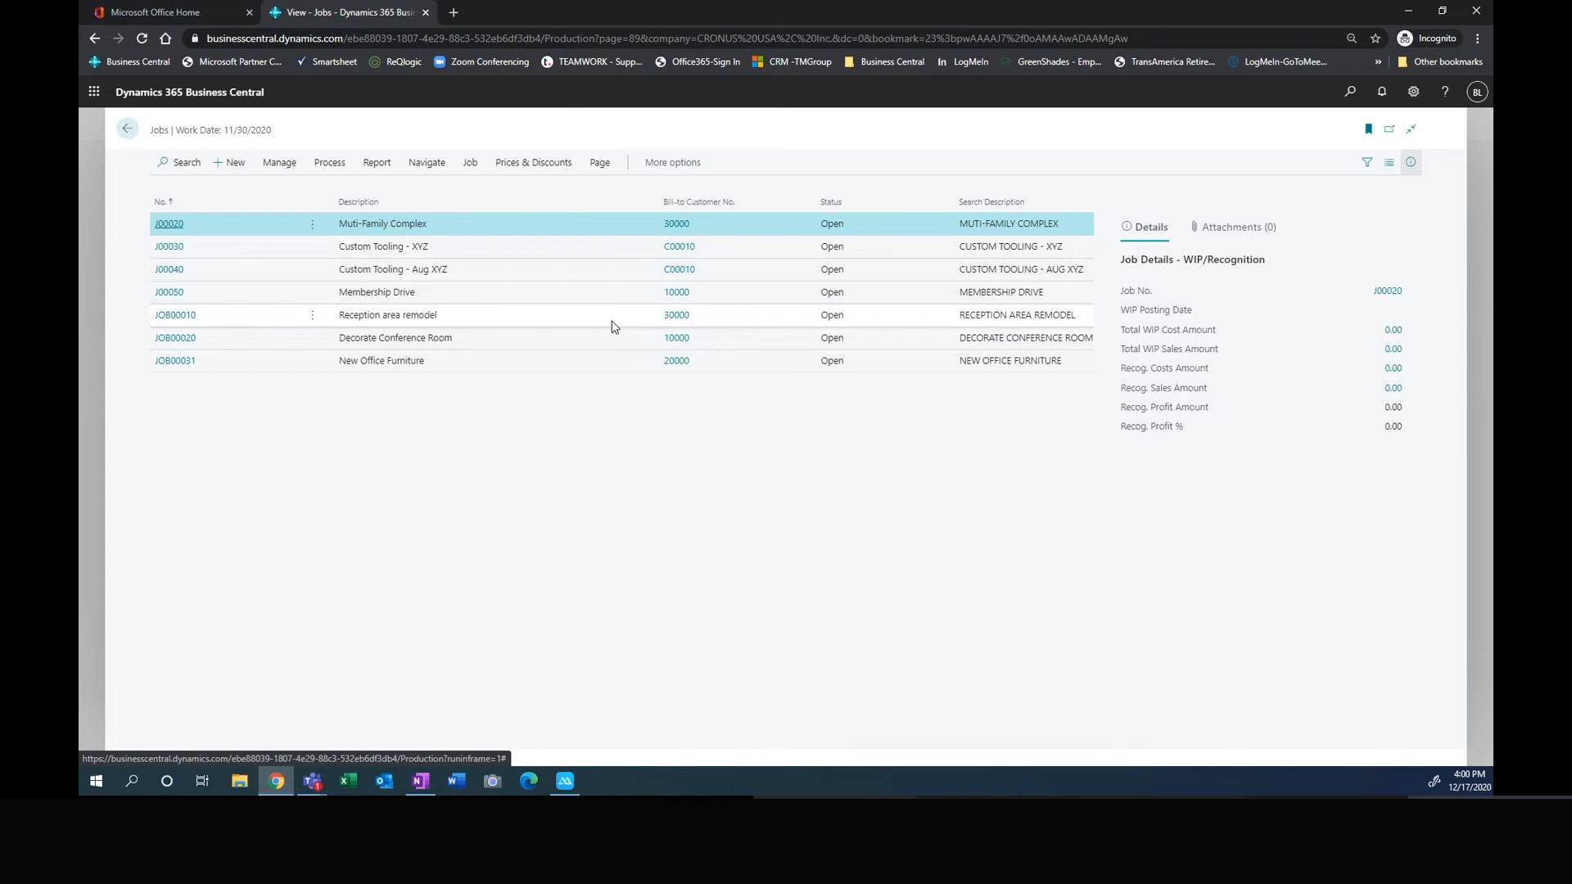
click(168, 293)
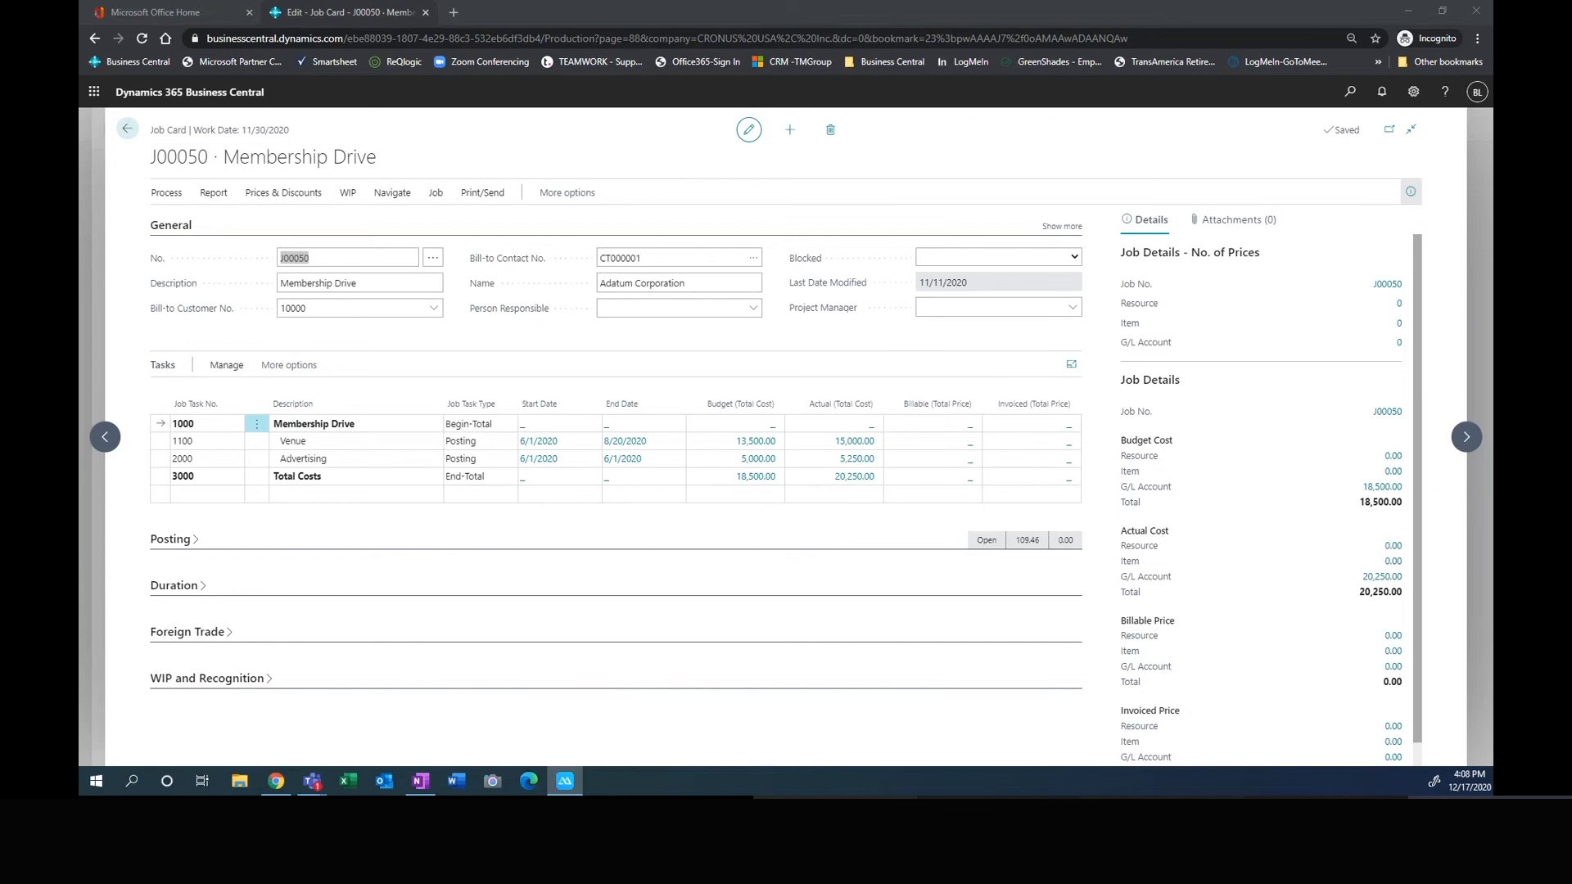
Step: Switch to the mirrored Business Central tablet app and open its Jobs list
drag(1492, 152, 767, 45)
scroll(768, 45, up, 2)
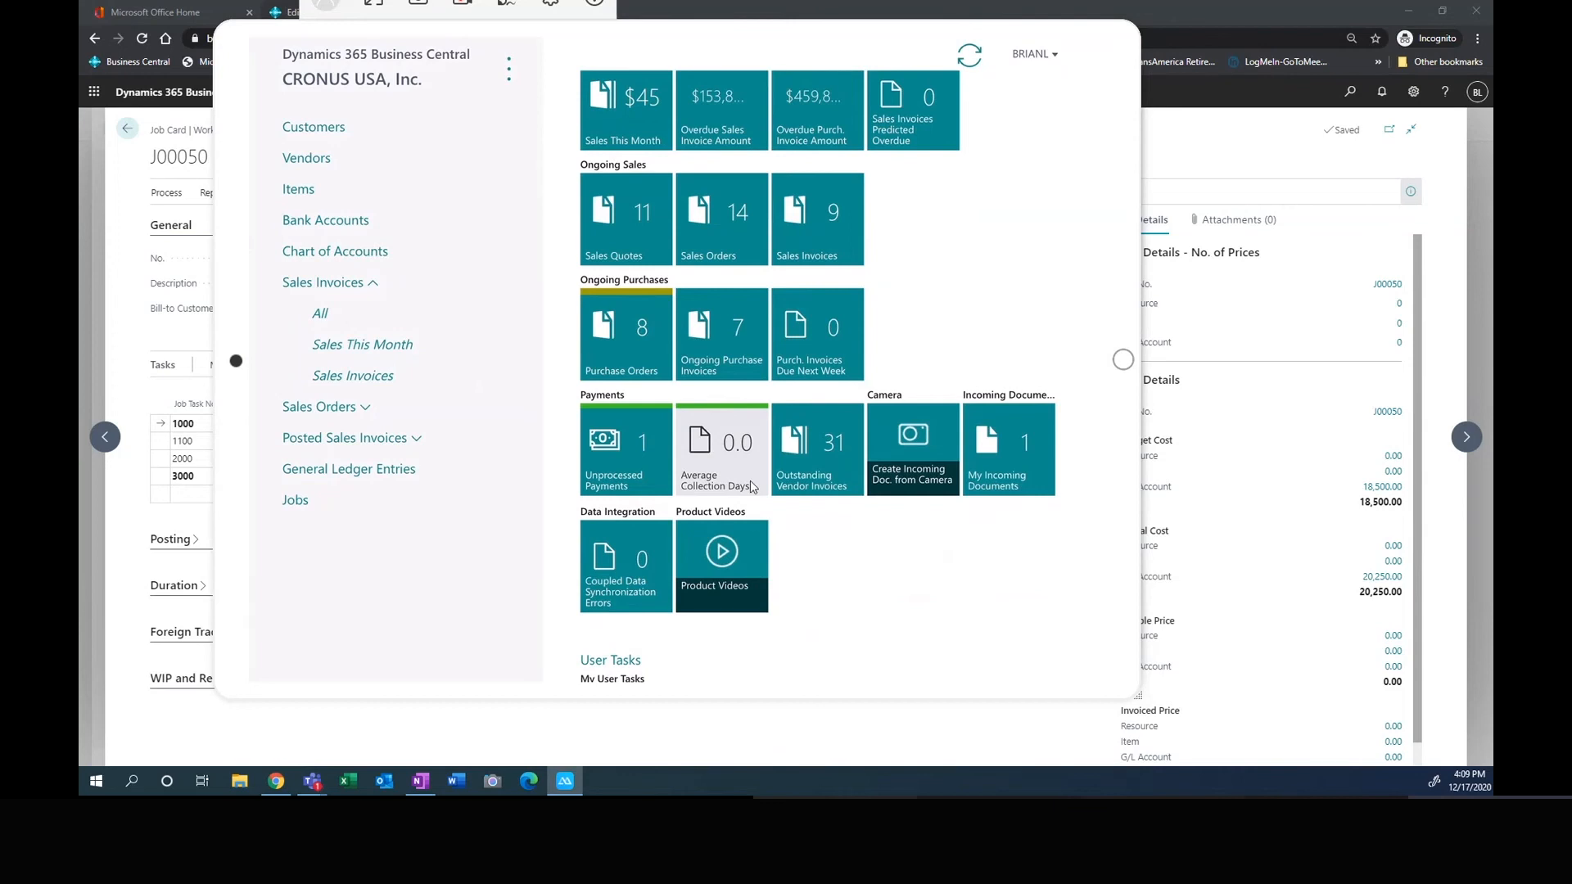
click(293, 503)
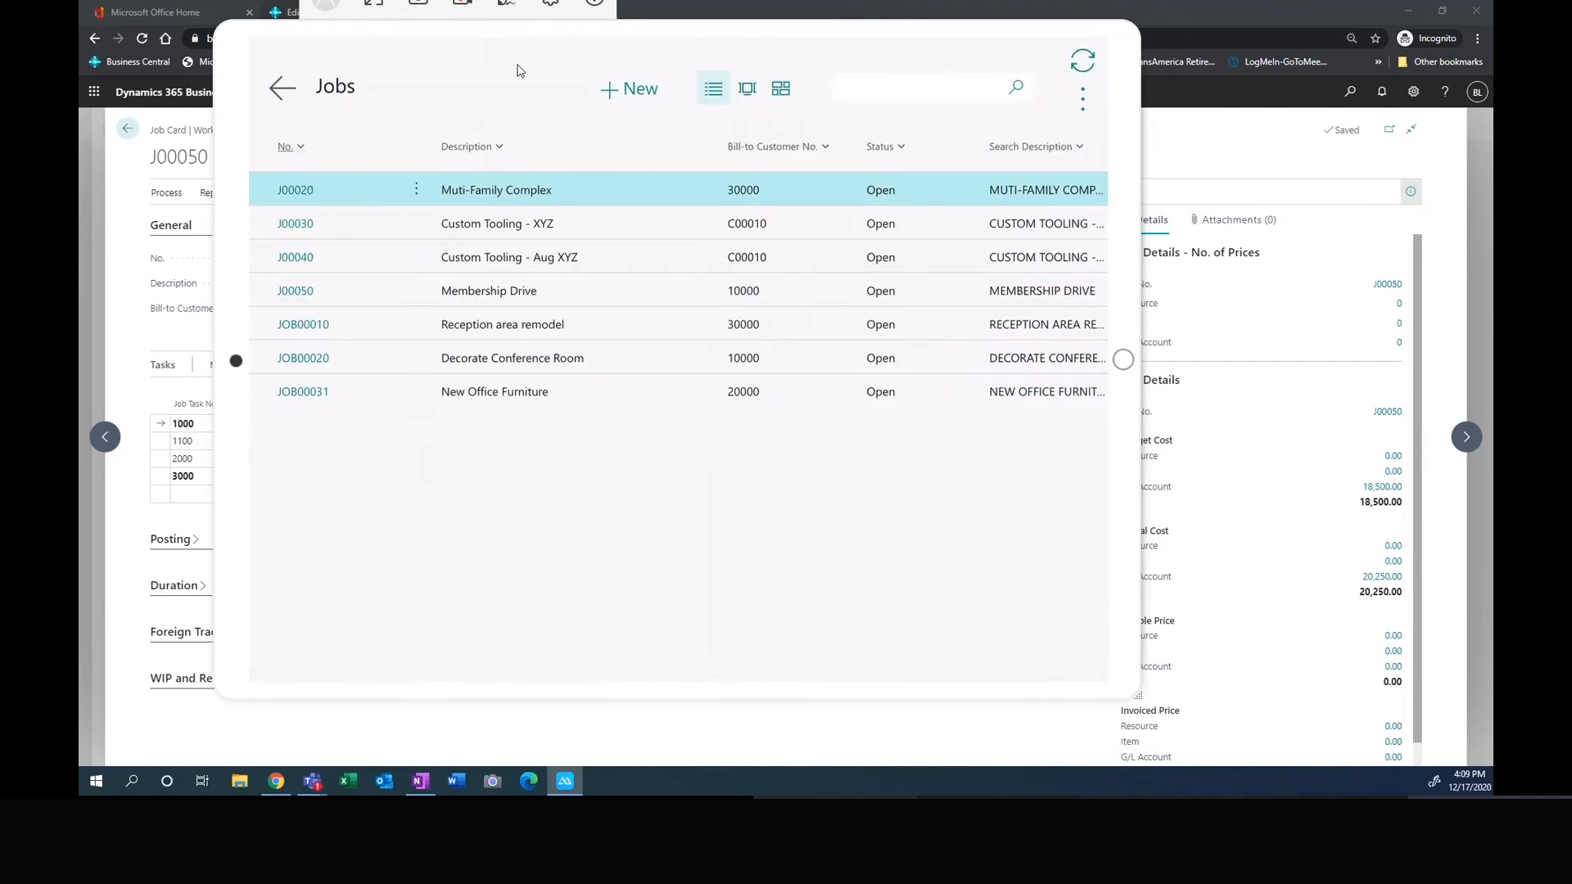
drag(565, 27, 729, 91)
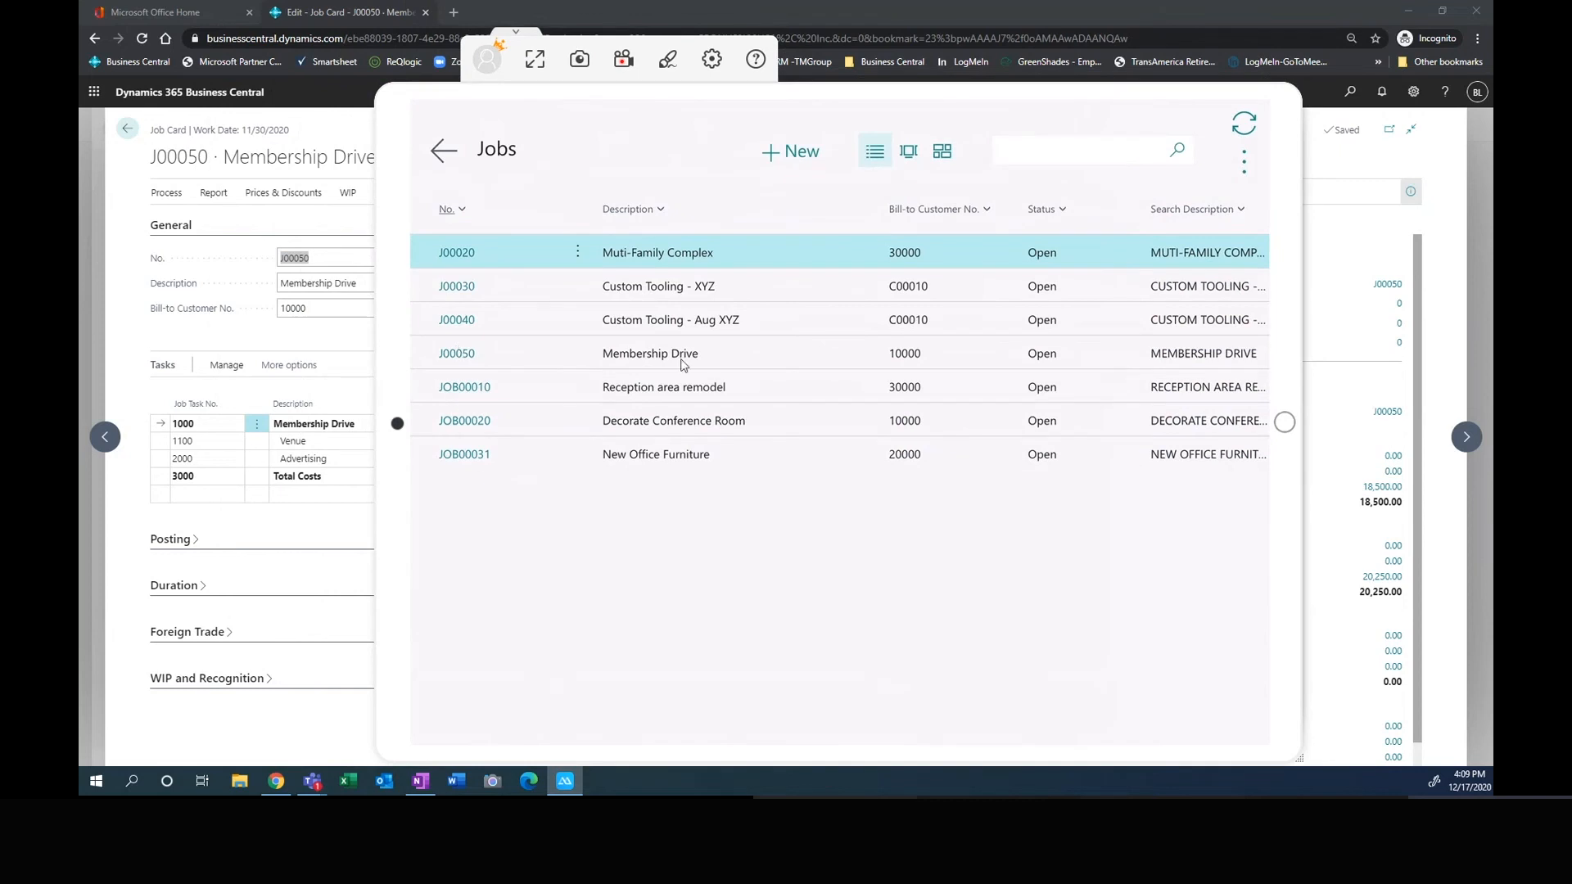
Step: Open job J00050, Membership Drive, in the tablet app and review its task dates and budget costs
click(452, 366)
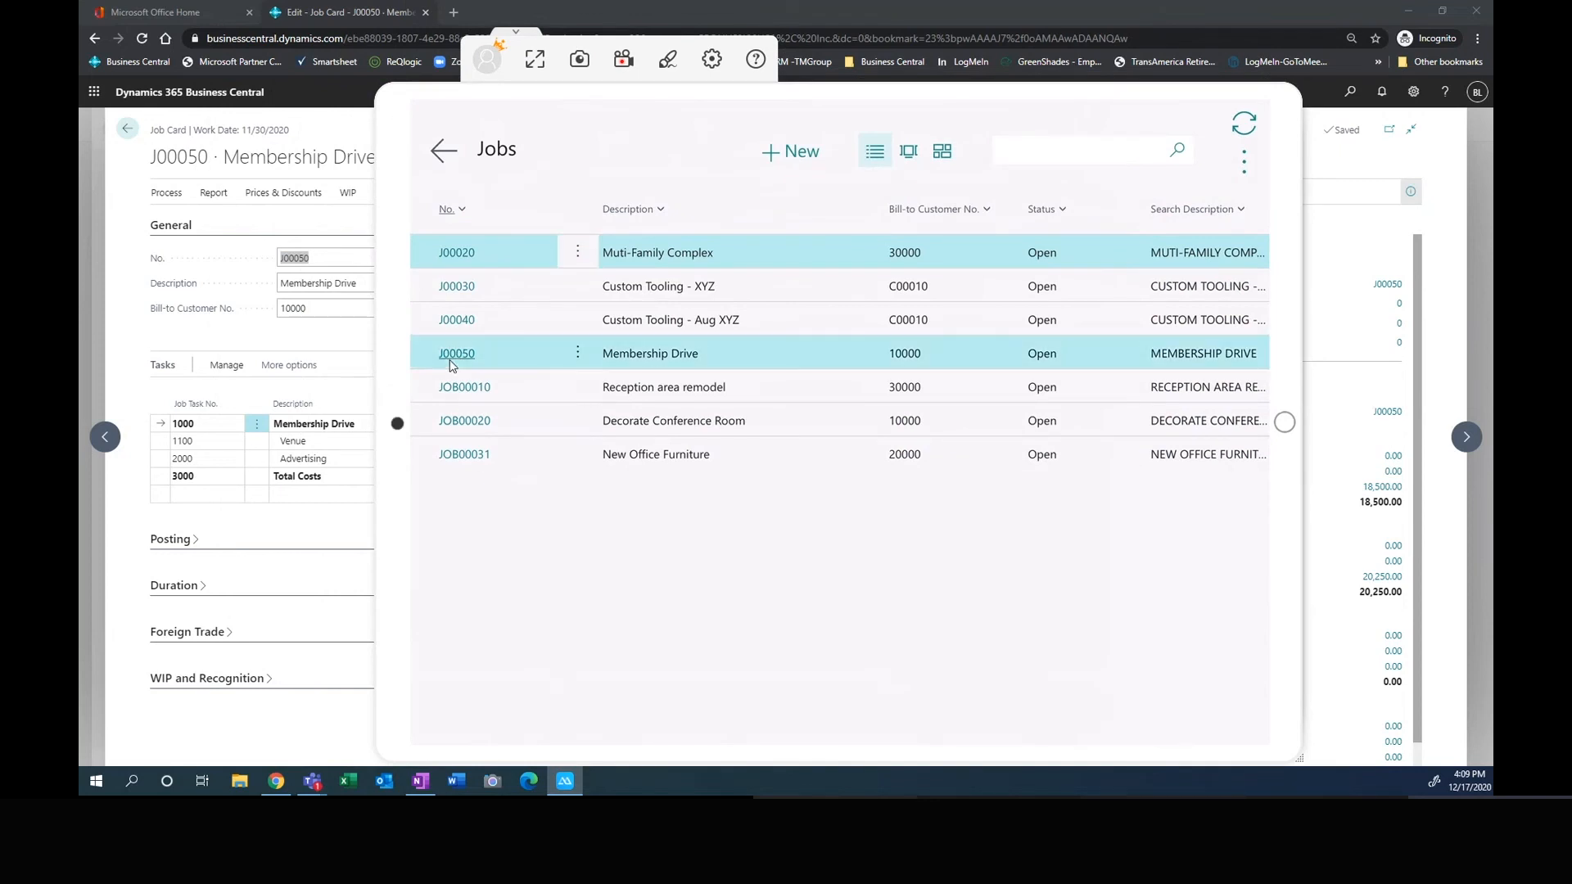
click(453, 360)
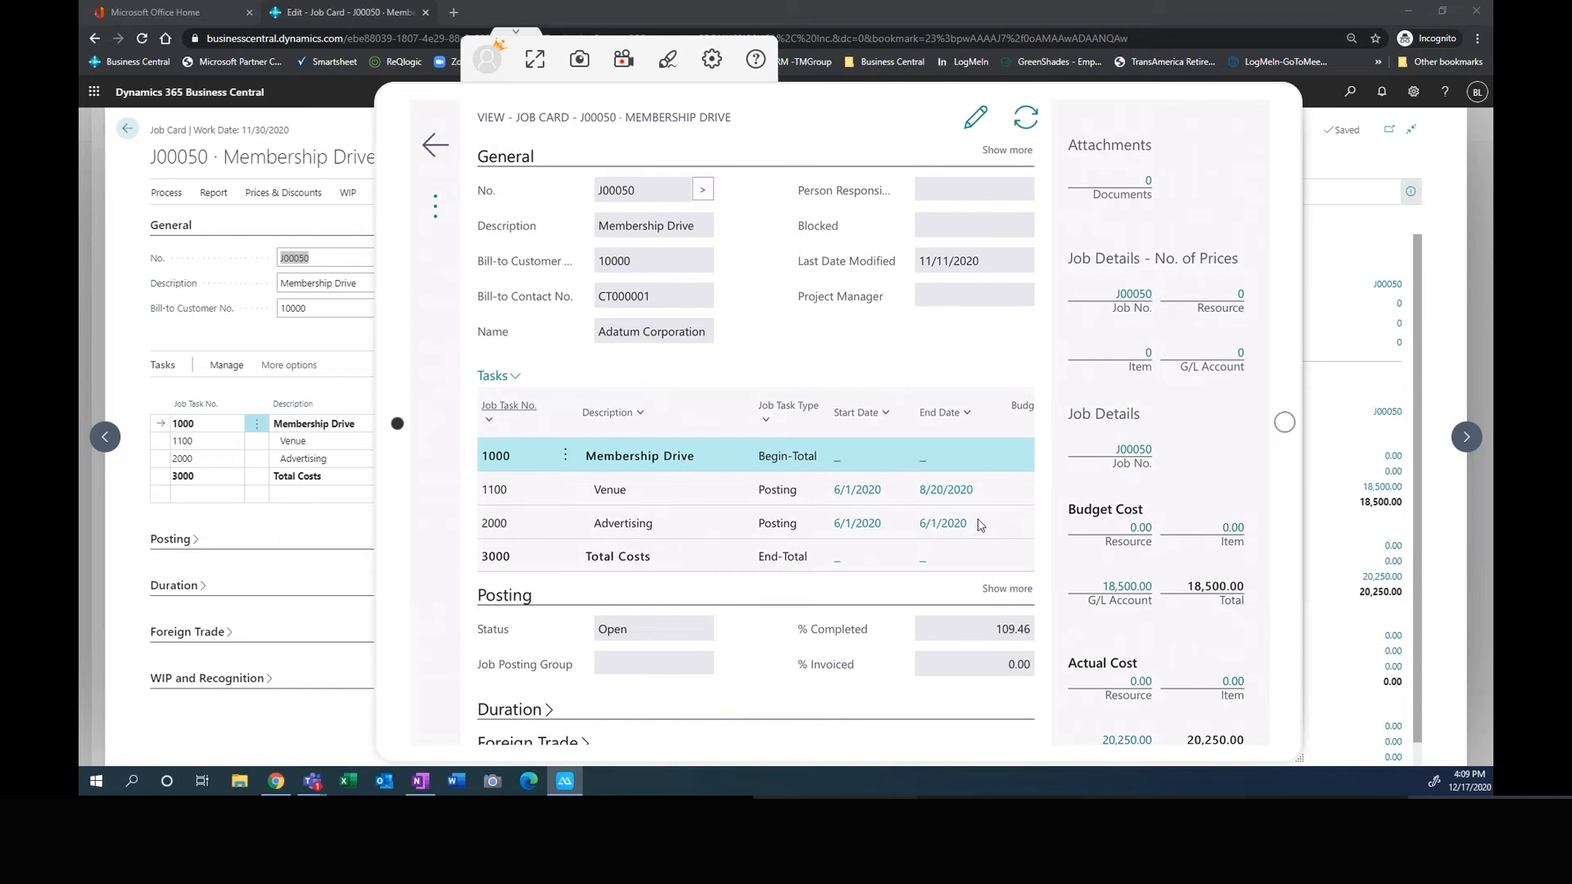
scroll(974, 521, right, 1)
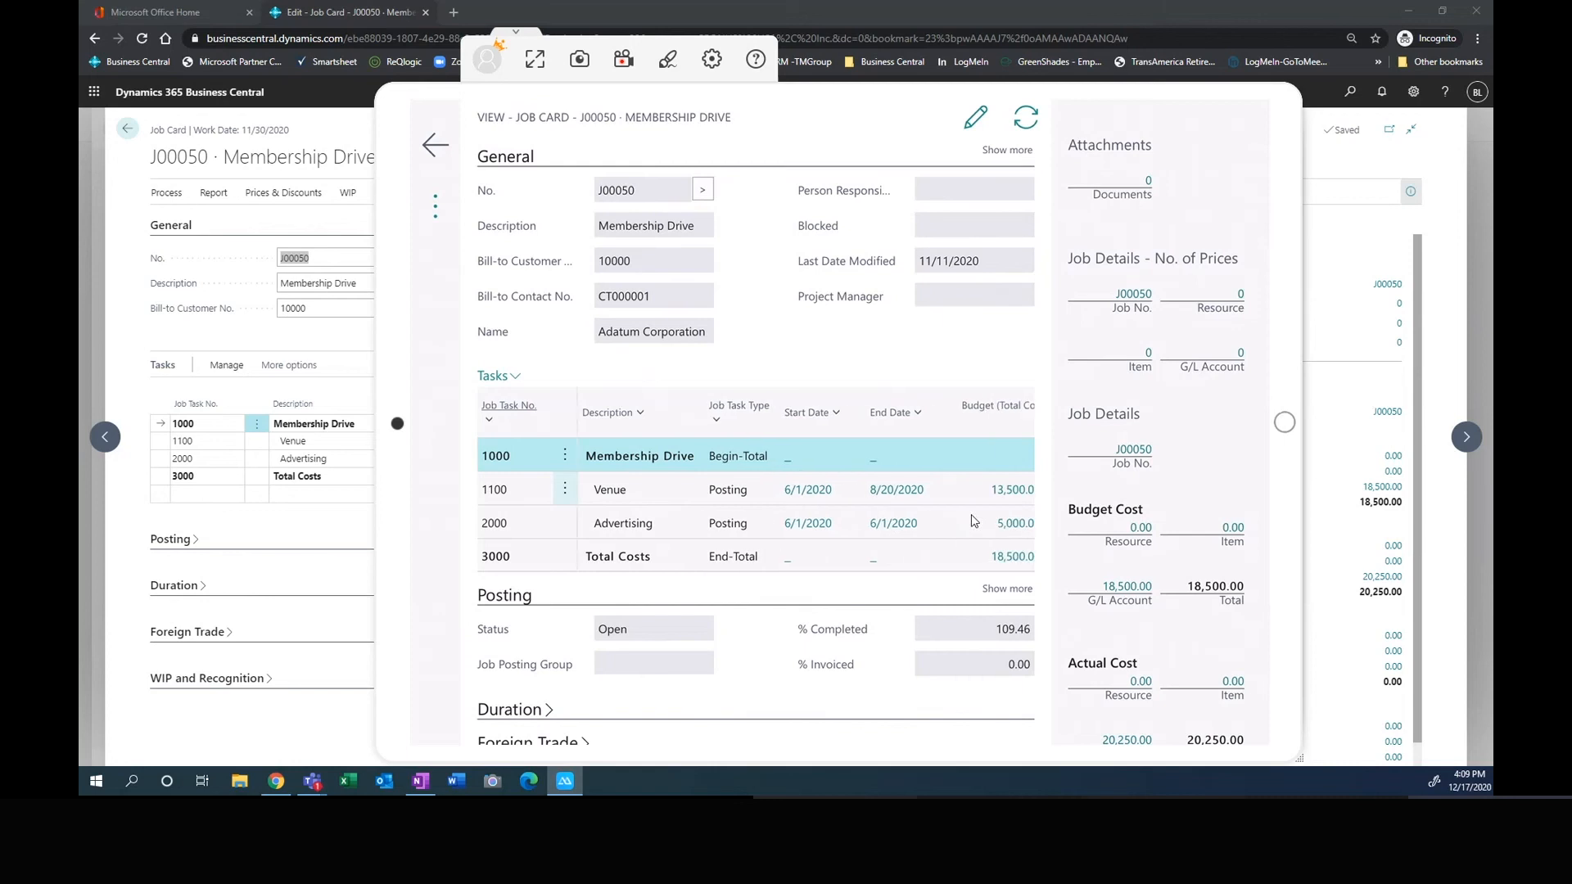
scroll(973, 521, right, 3)
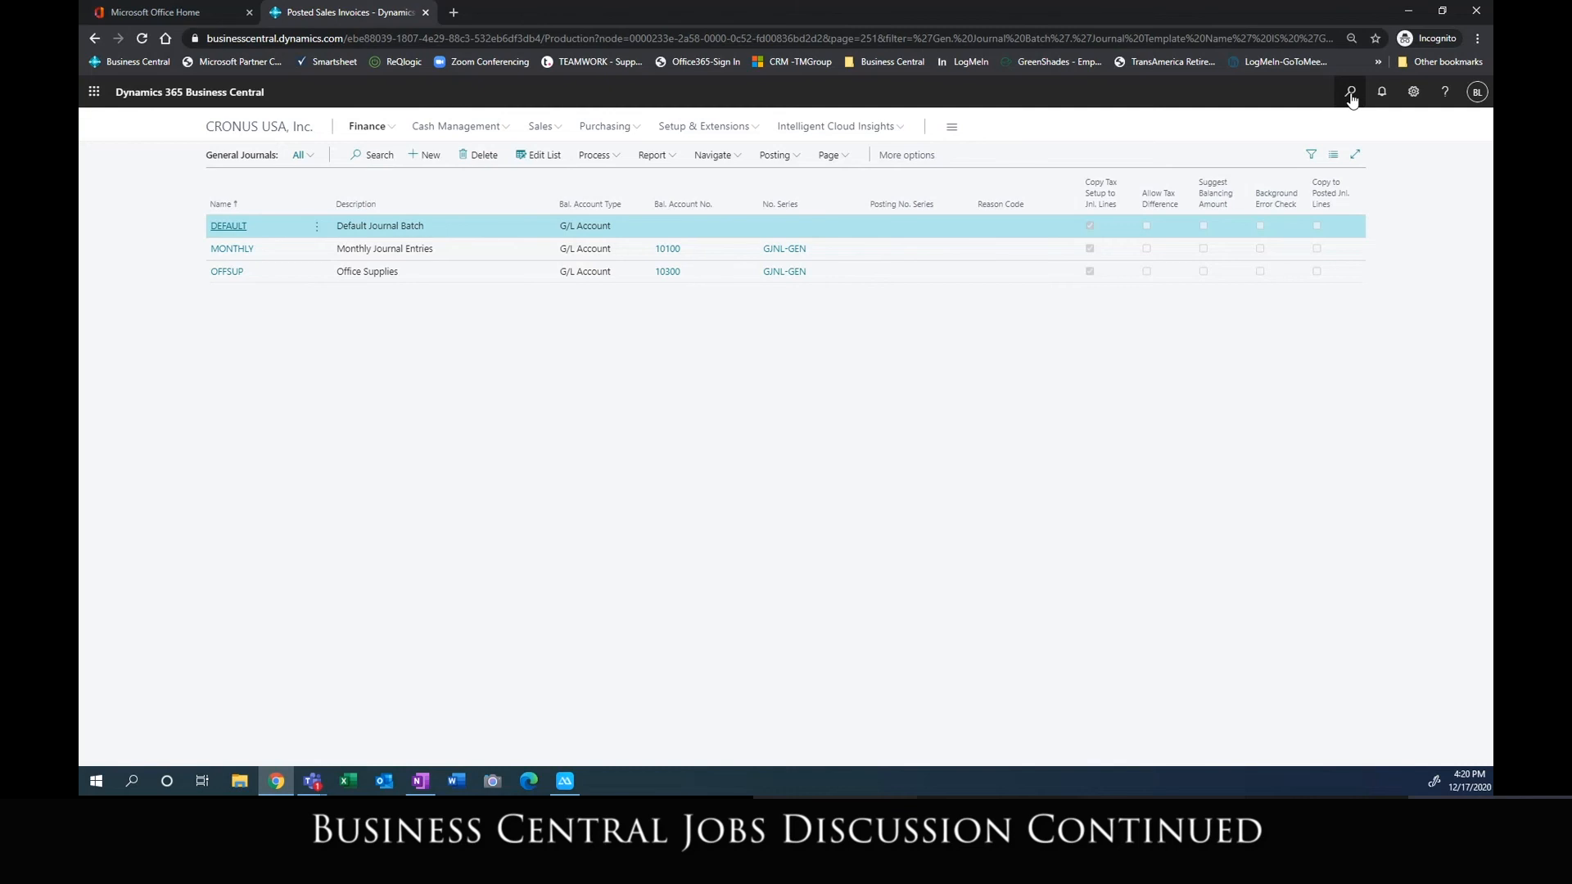
Step: In the browser, look up the Membership Drive job card through the Jobs list and return to the general journal batches
click(1353, 96)
text(job)
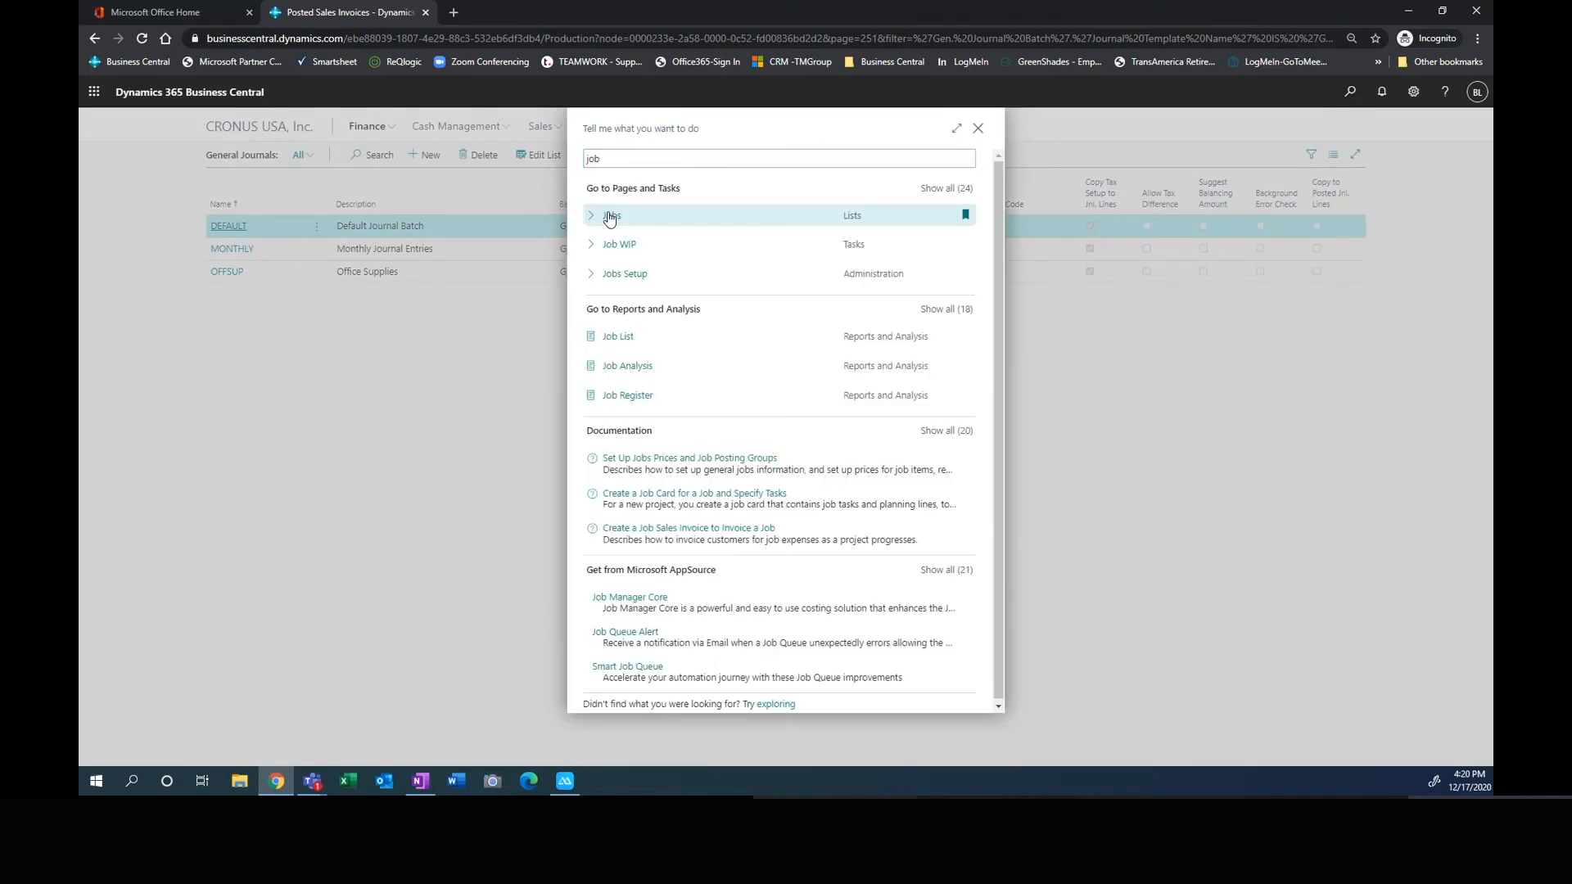
click(609, 216)
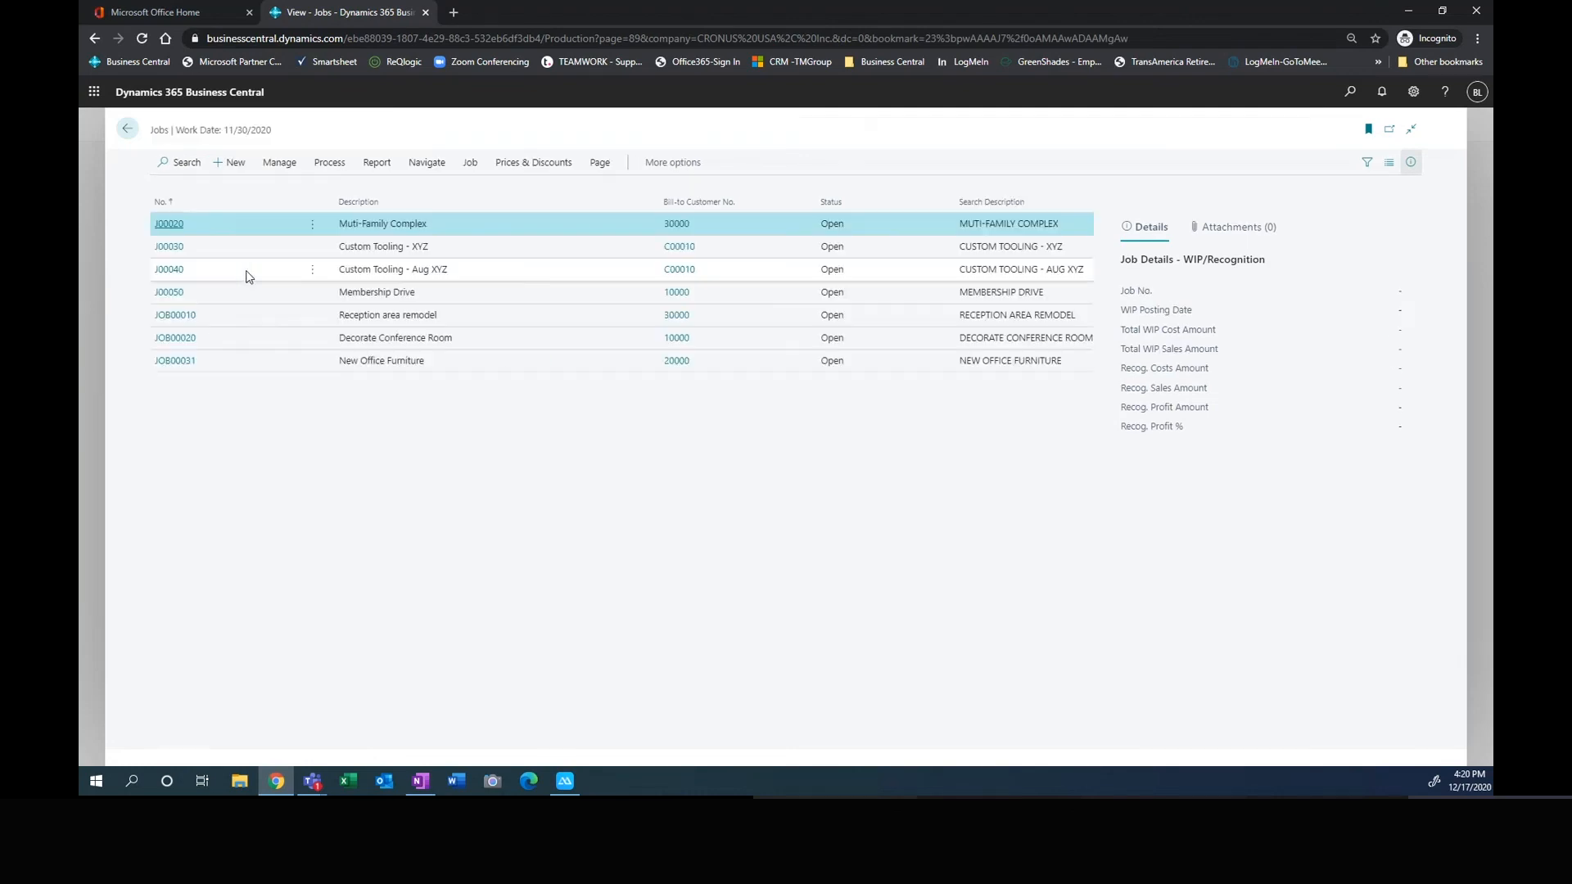
click(169, 291)
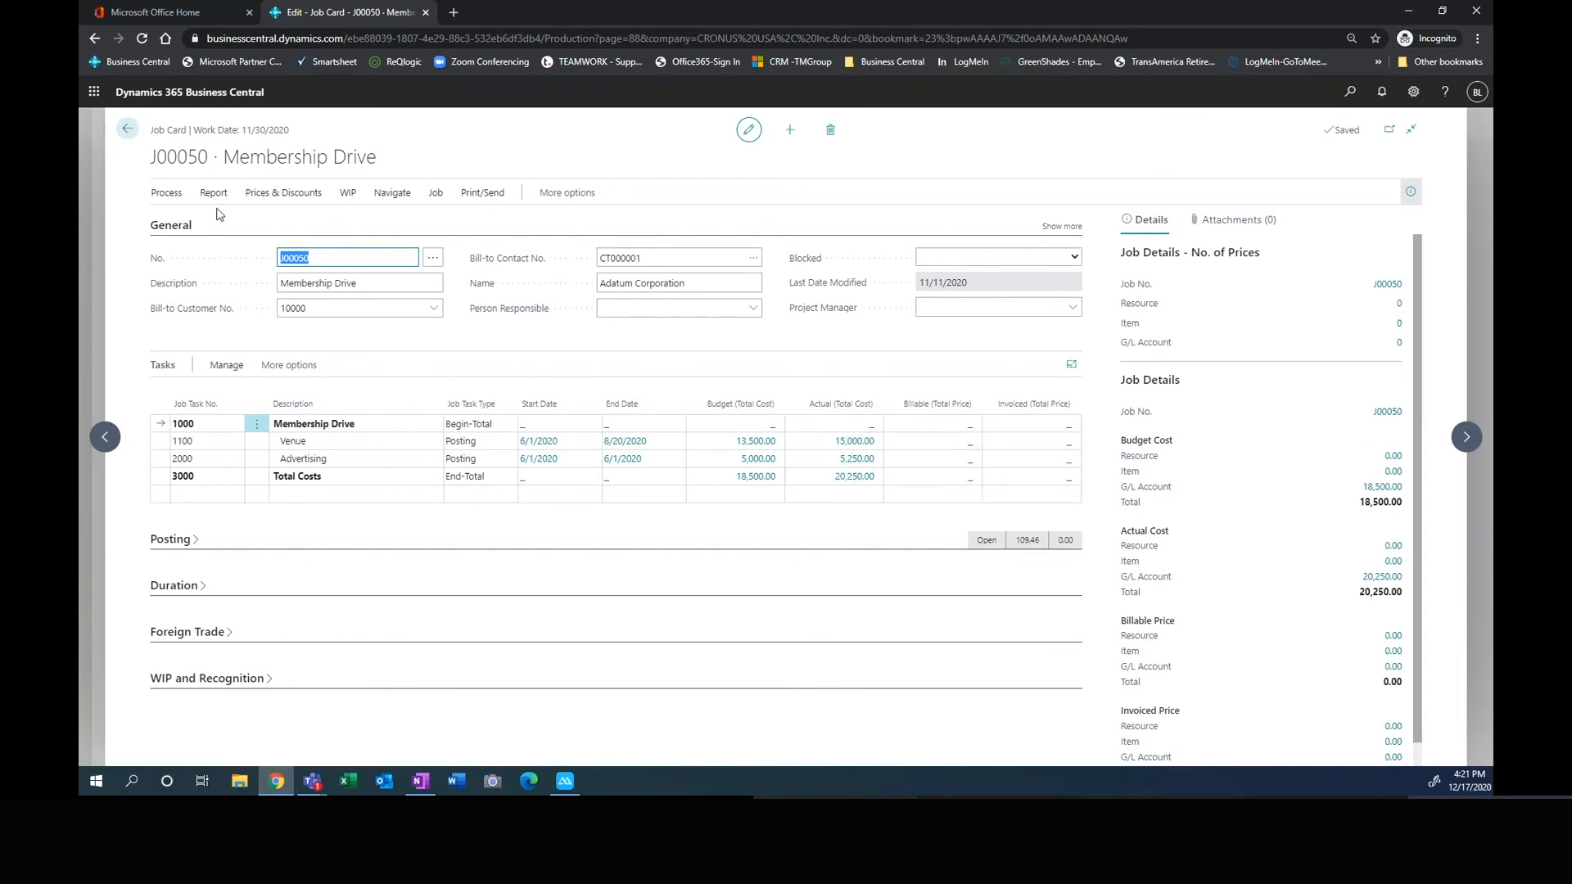
click(127, 133)
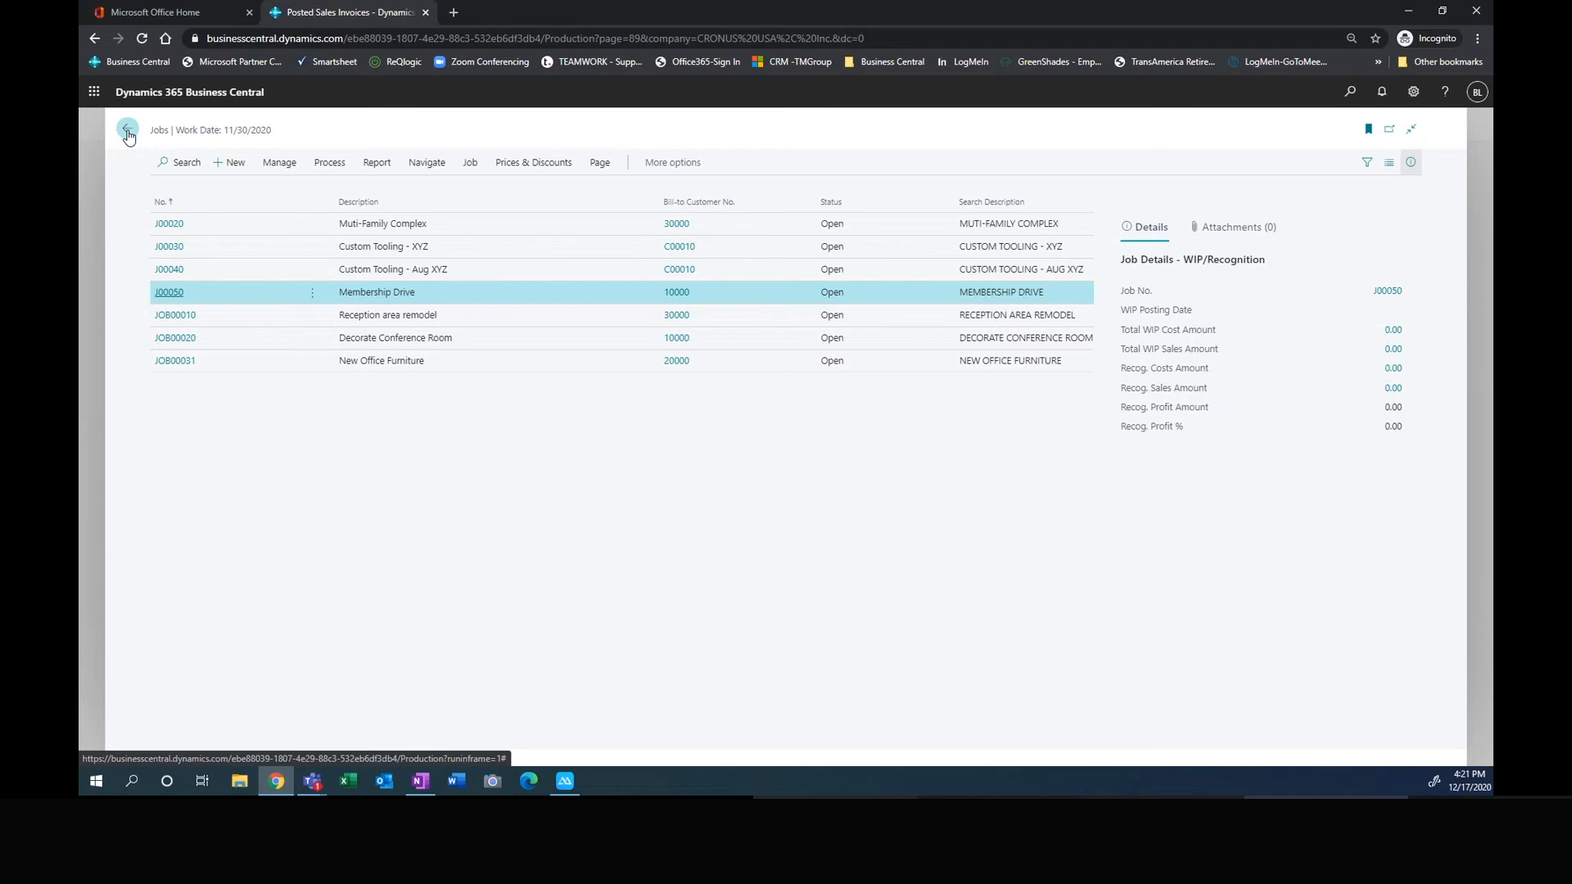
click(128, 131)
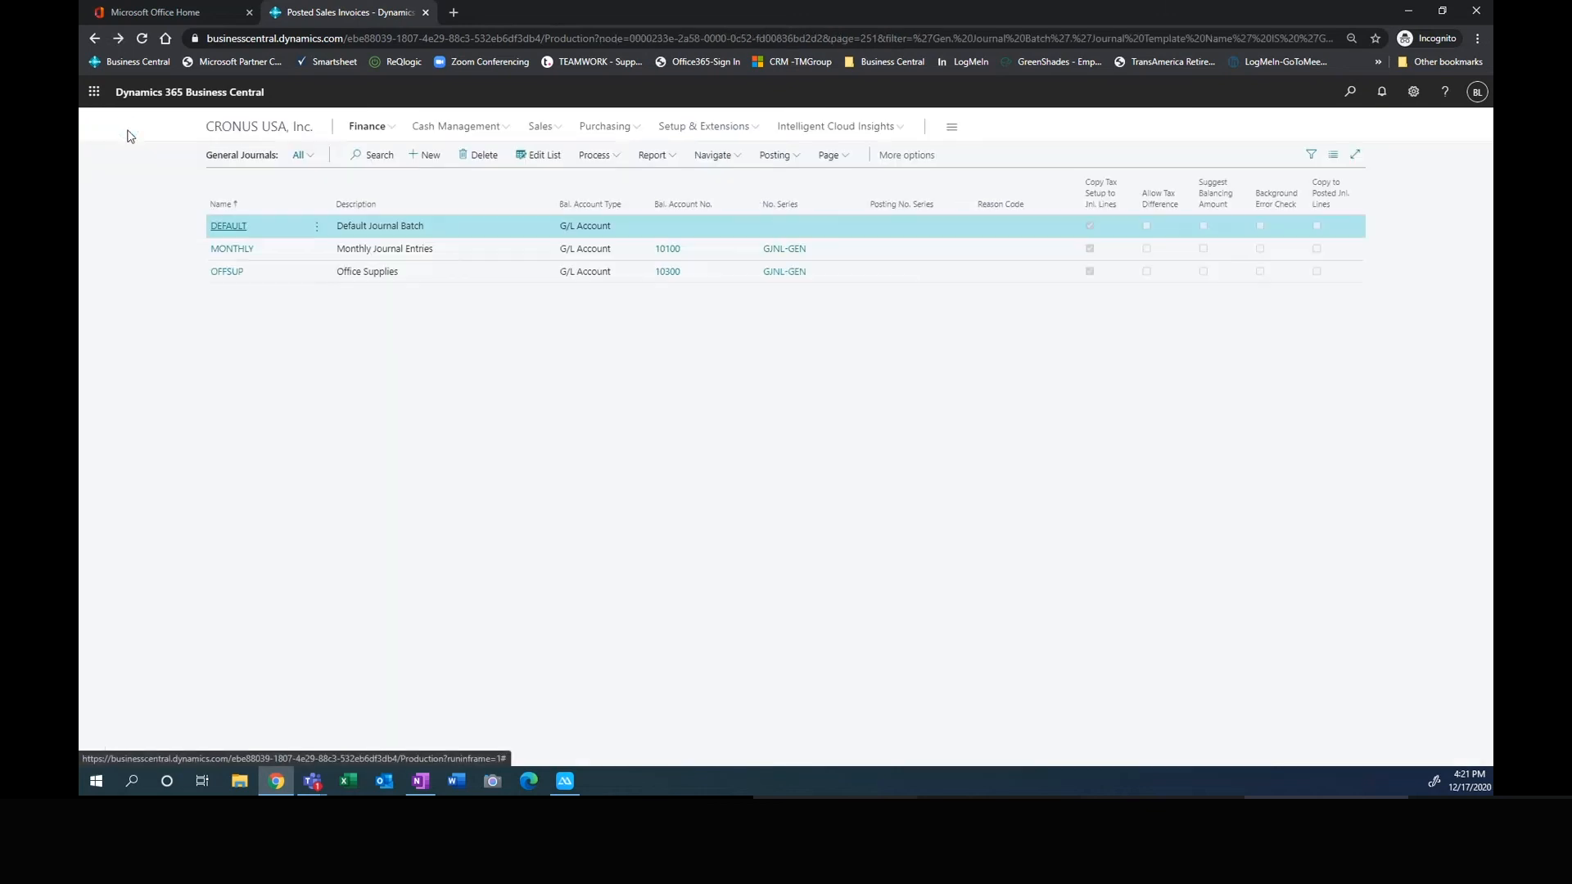
Step: Open purchase invoice 107235 for Nod Publishers from the purchase invoices list
click(610, 129)
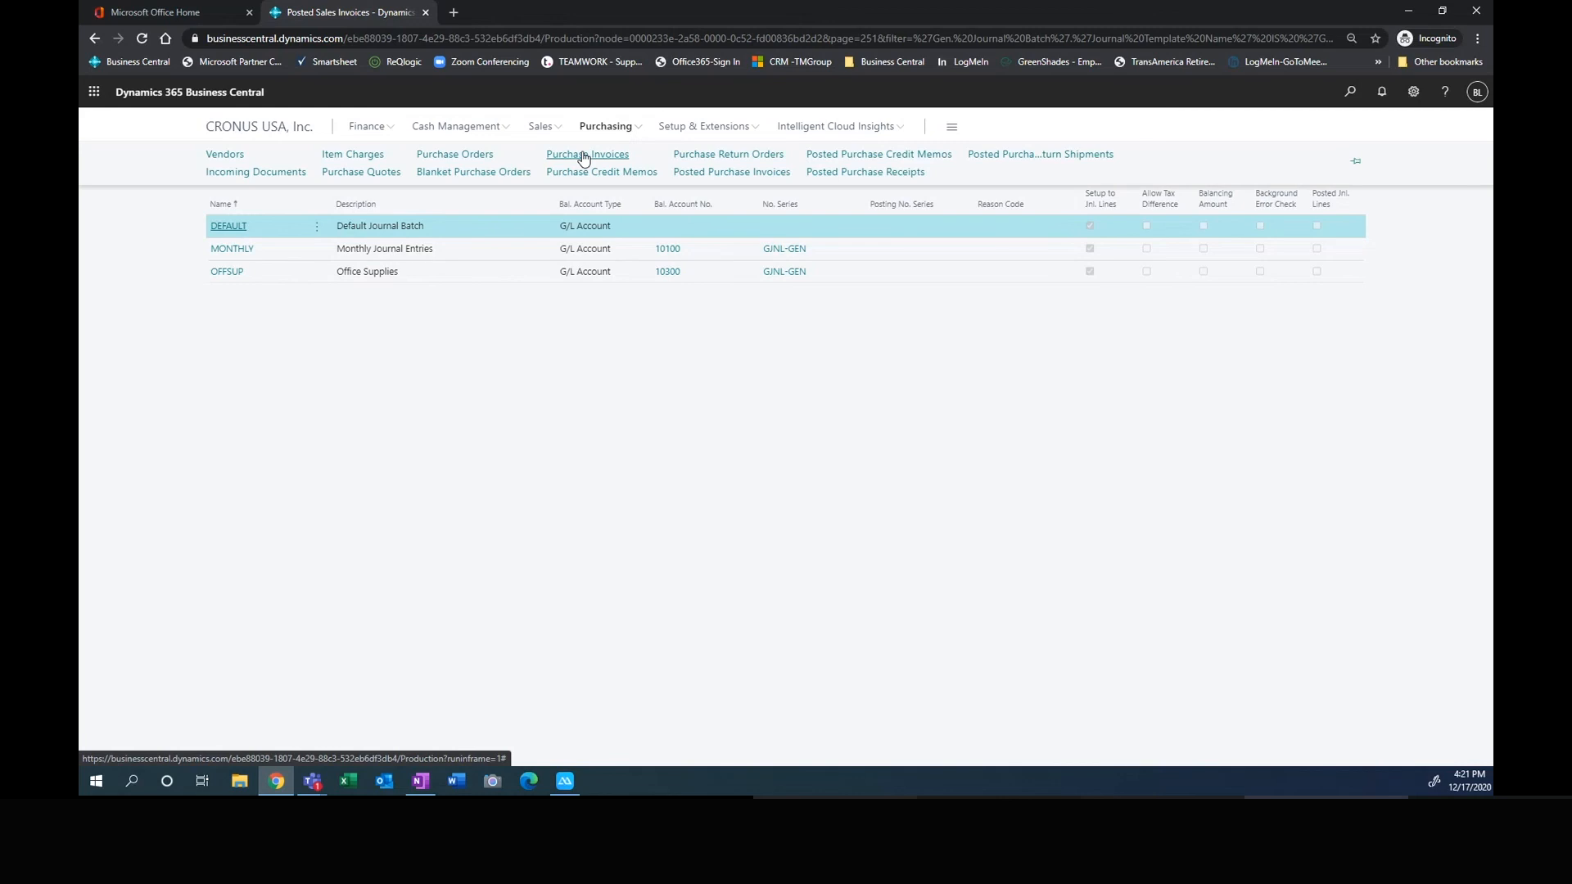
click(583, 155)
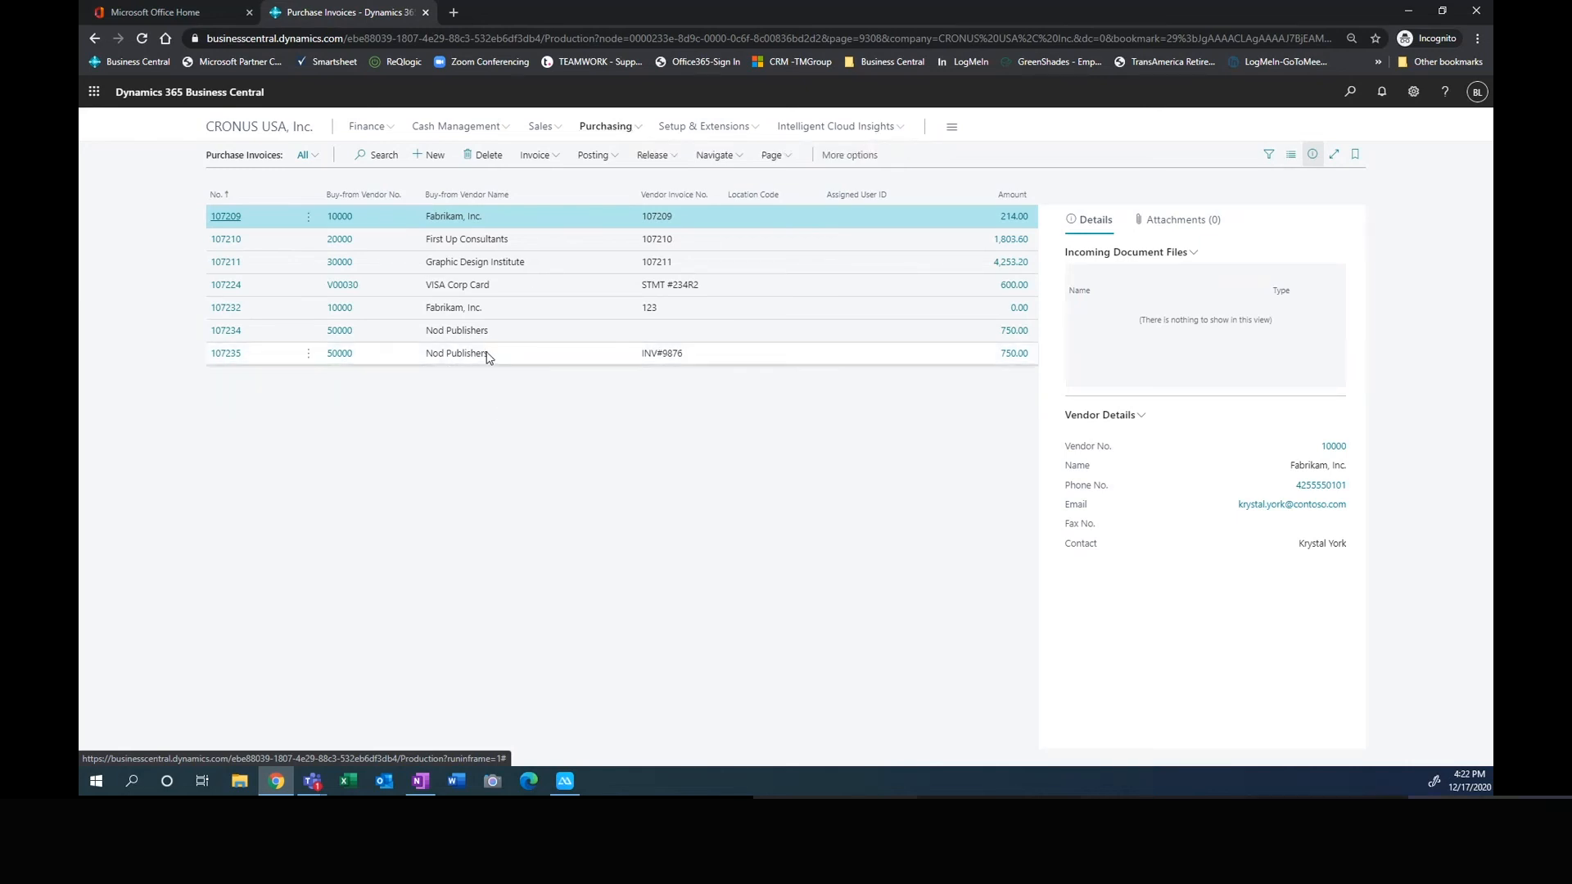
click(225, 360)
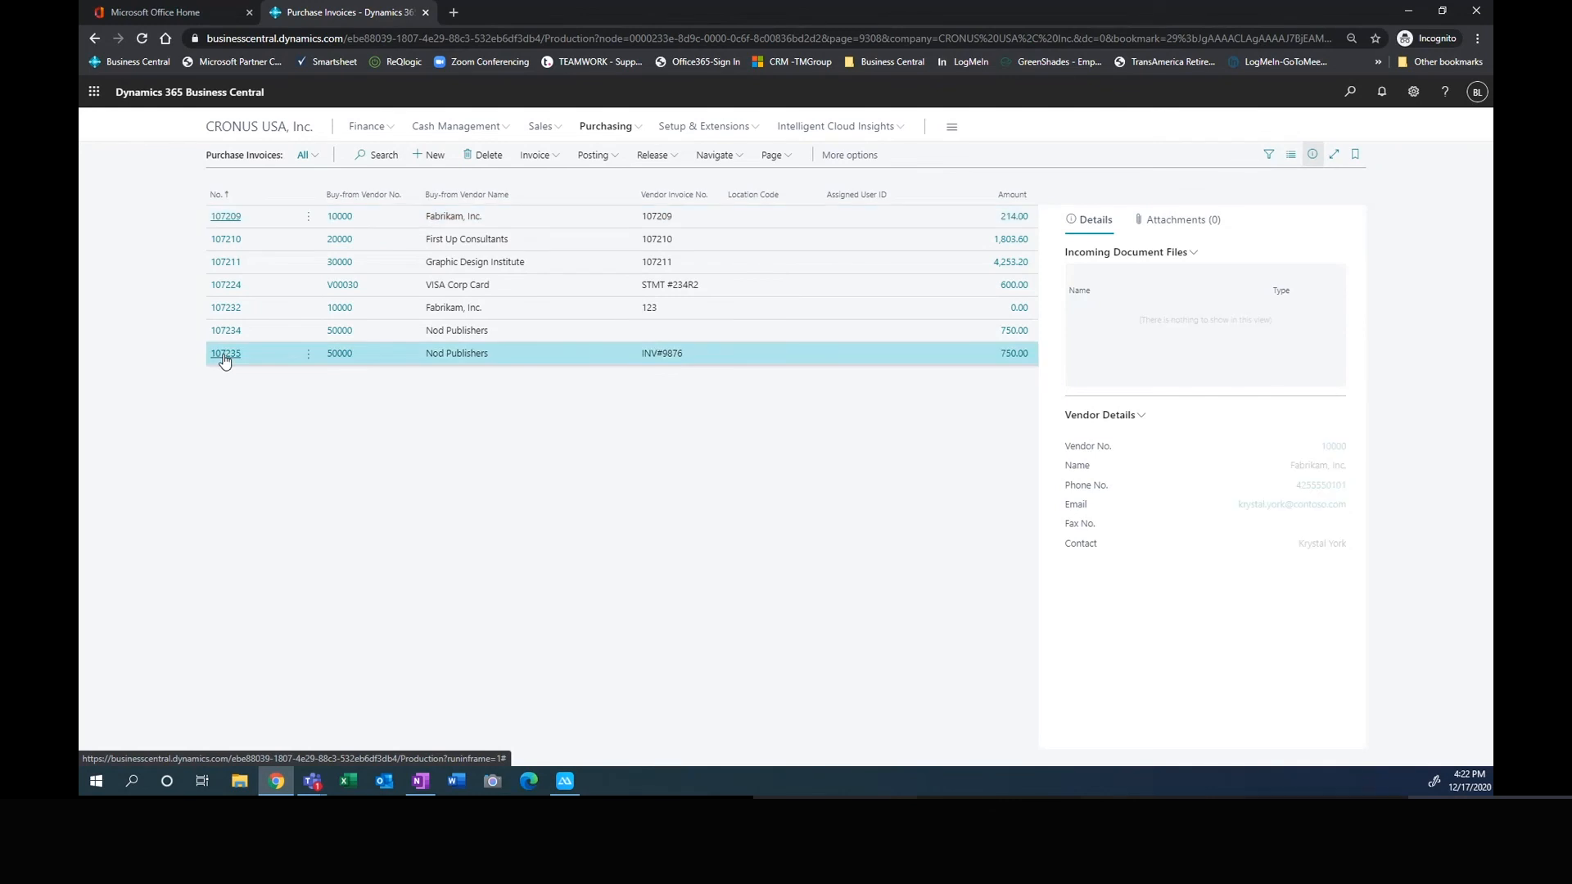
click(223, 353)
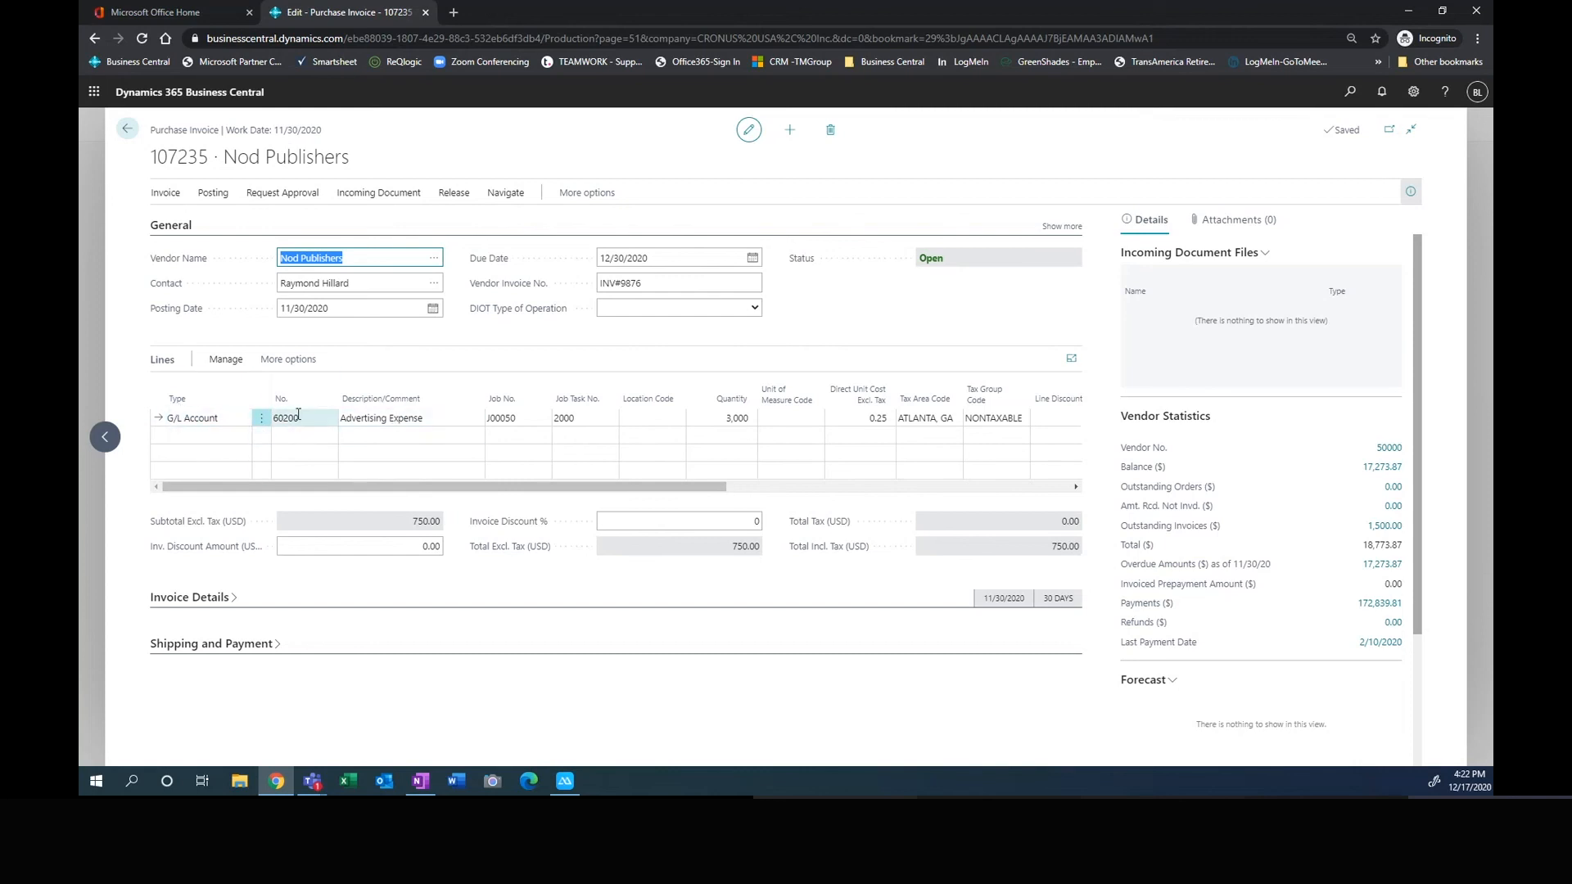
Step: Check the job numbers available for the Advertising Expense line of the Nod Publishers invoice
click(537, 420)
click(536, 419)
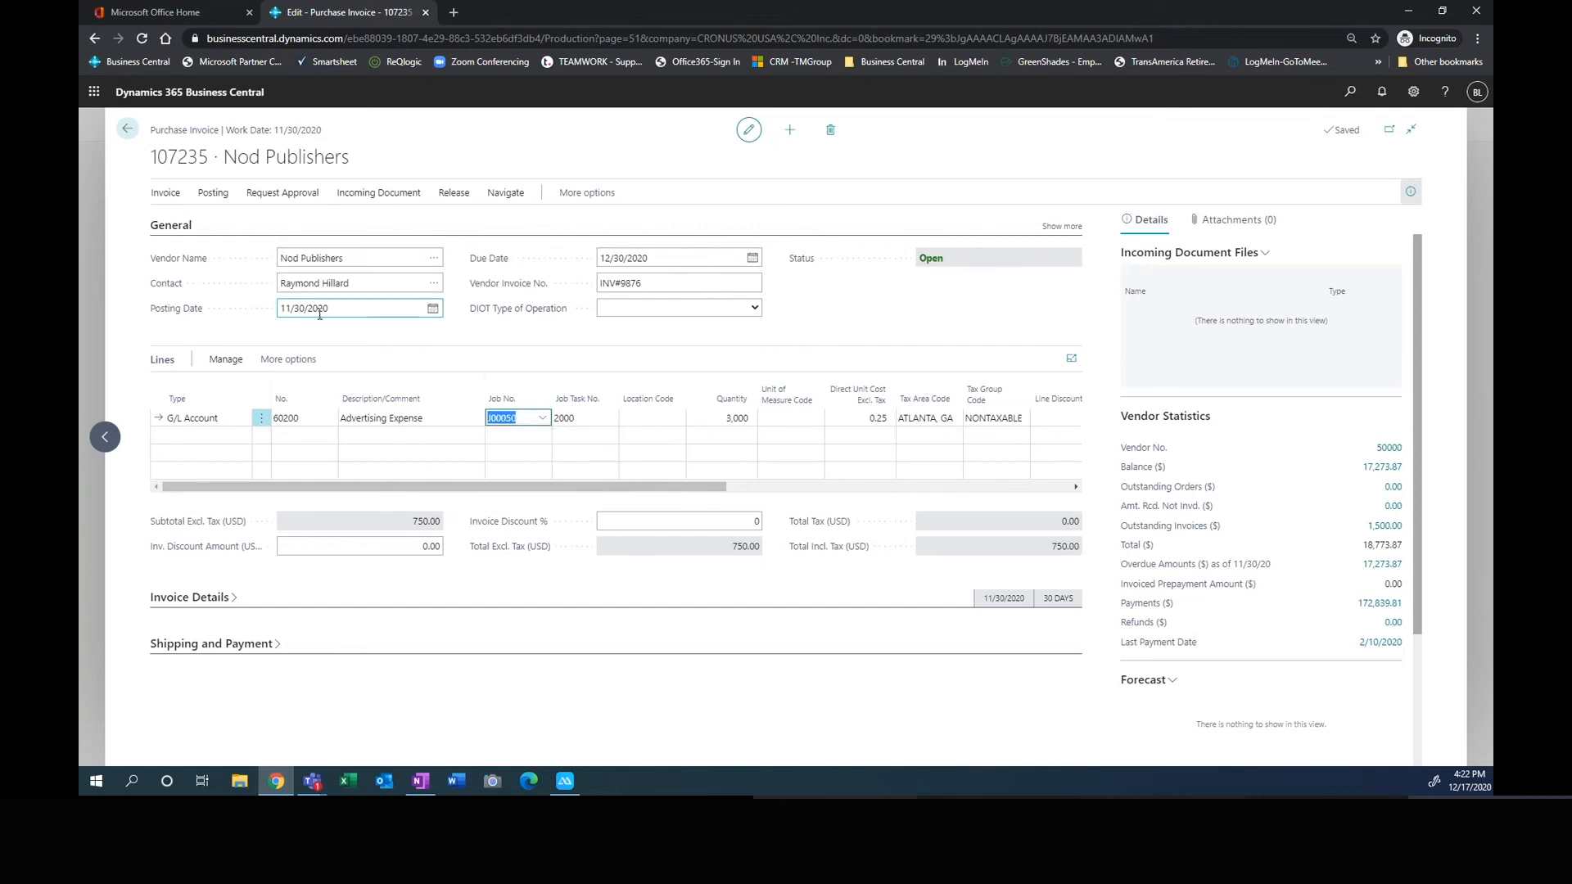
click(542, 418)
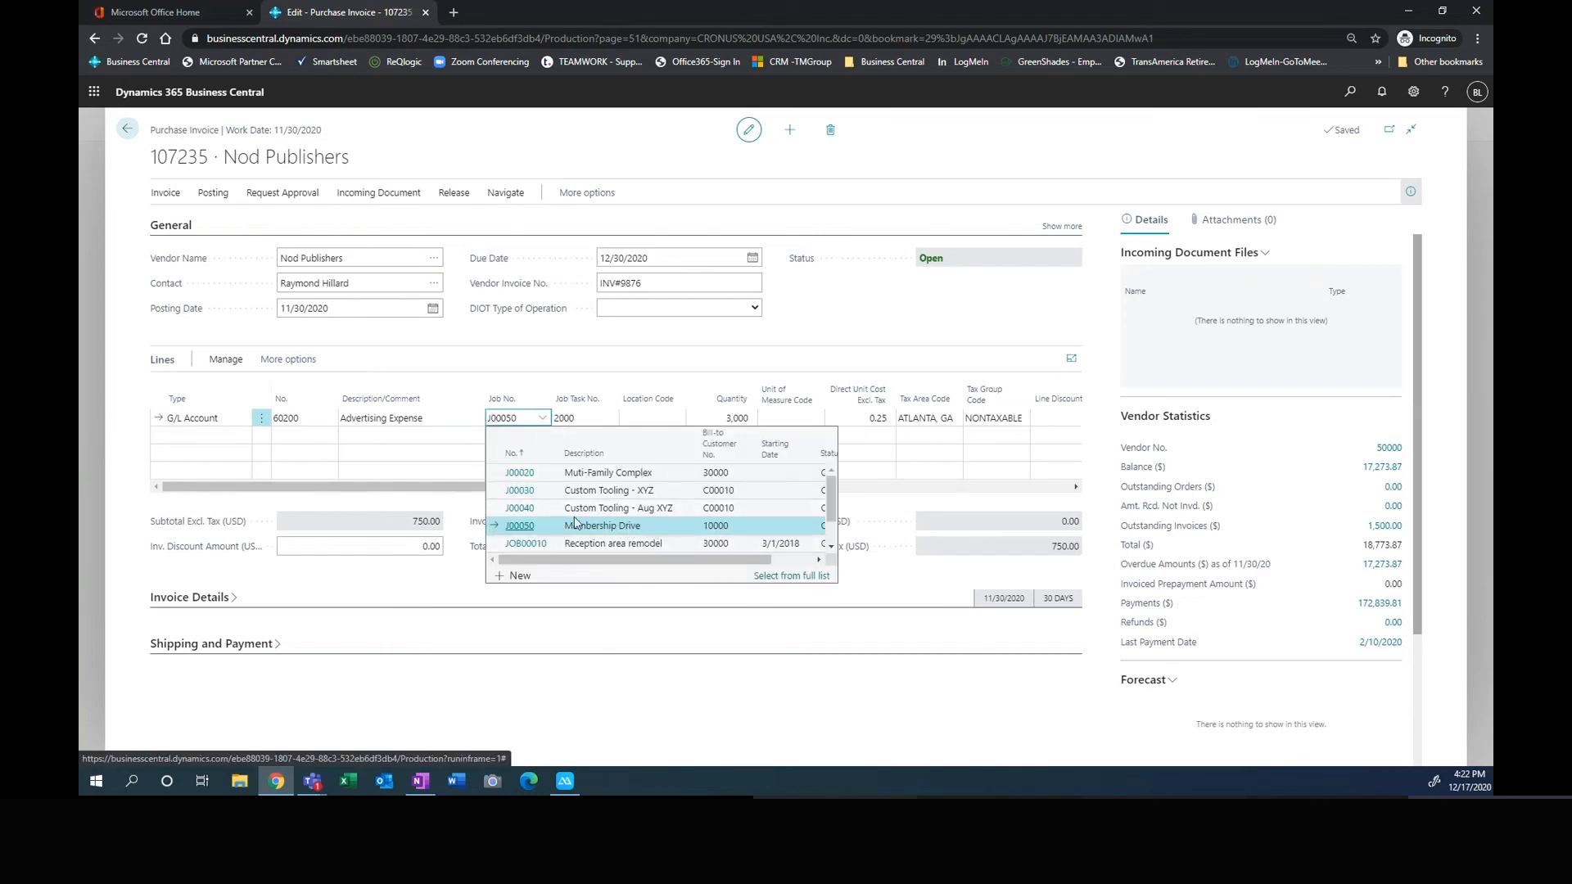
Step: Compare the invoice line's job task with the Membership Drive tasks on the job card in the tablet app
click(594, 412)
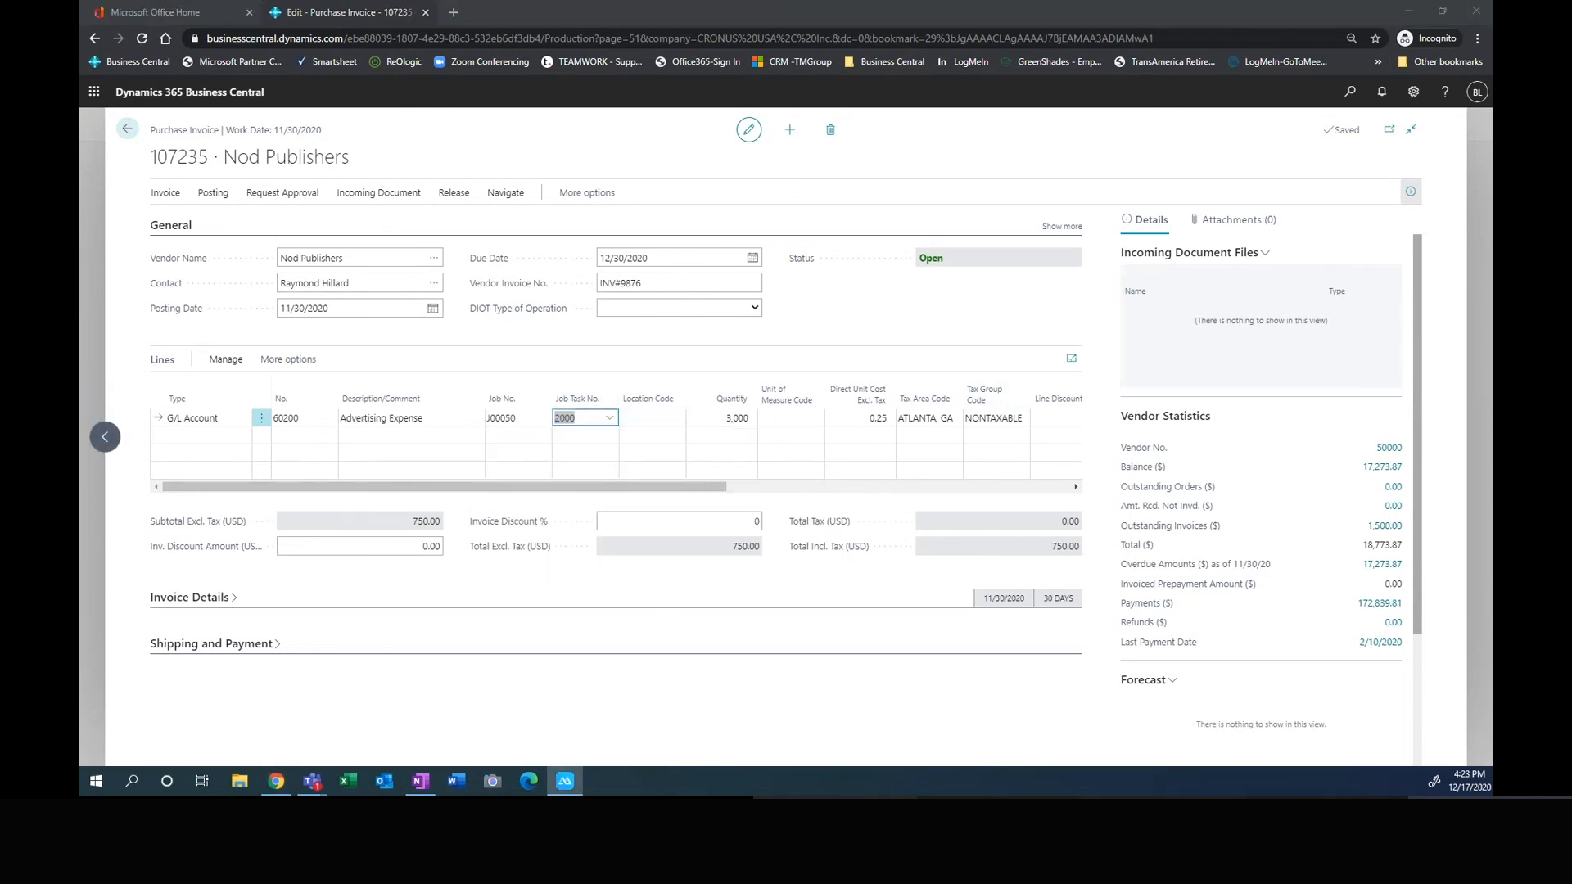
drag(1571, 82, 1051, 26)
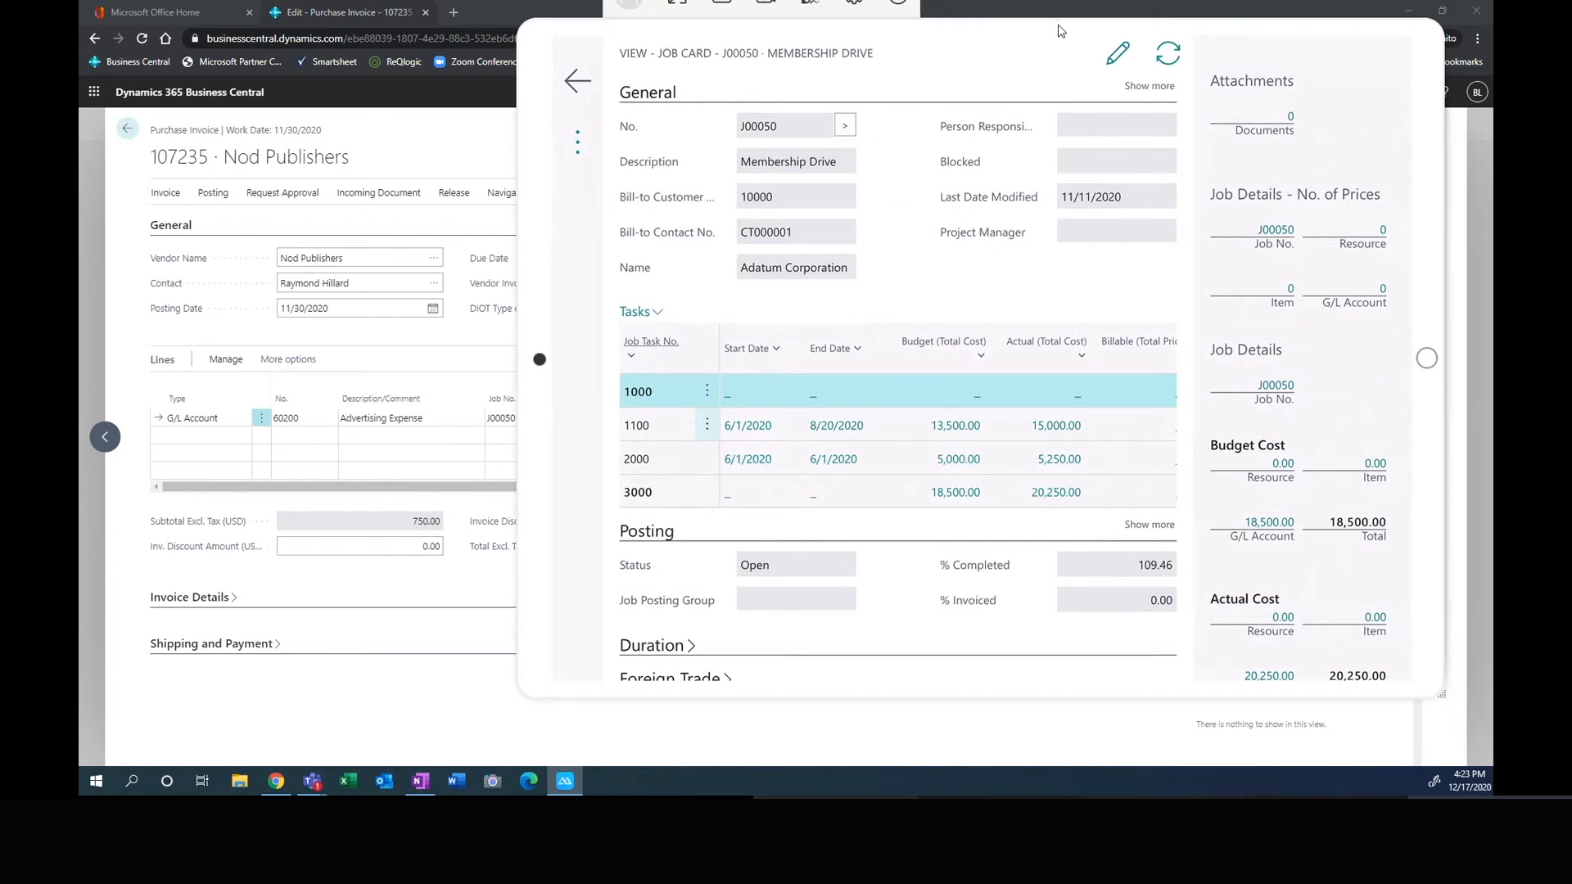
drag(1059, 24, 1491, 99)
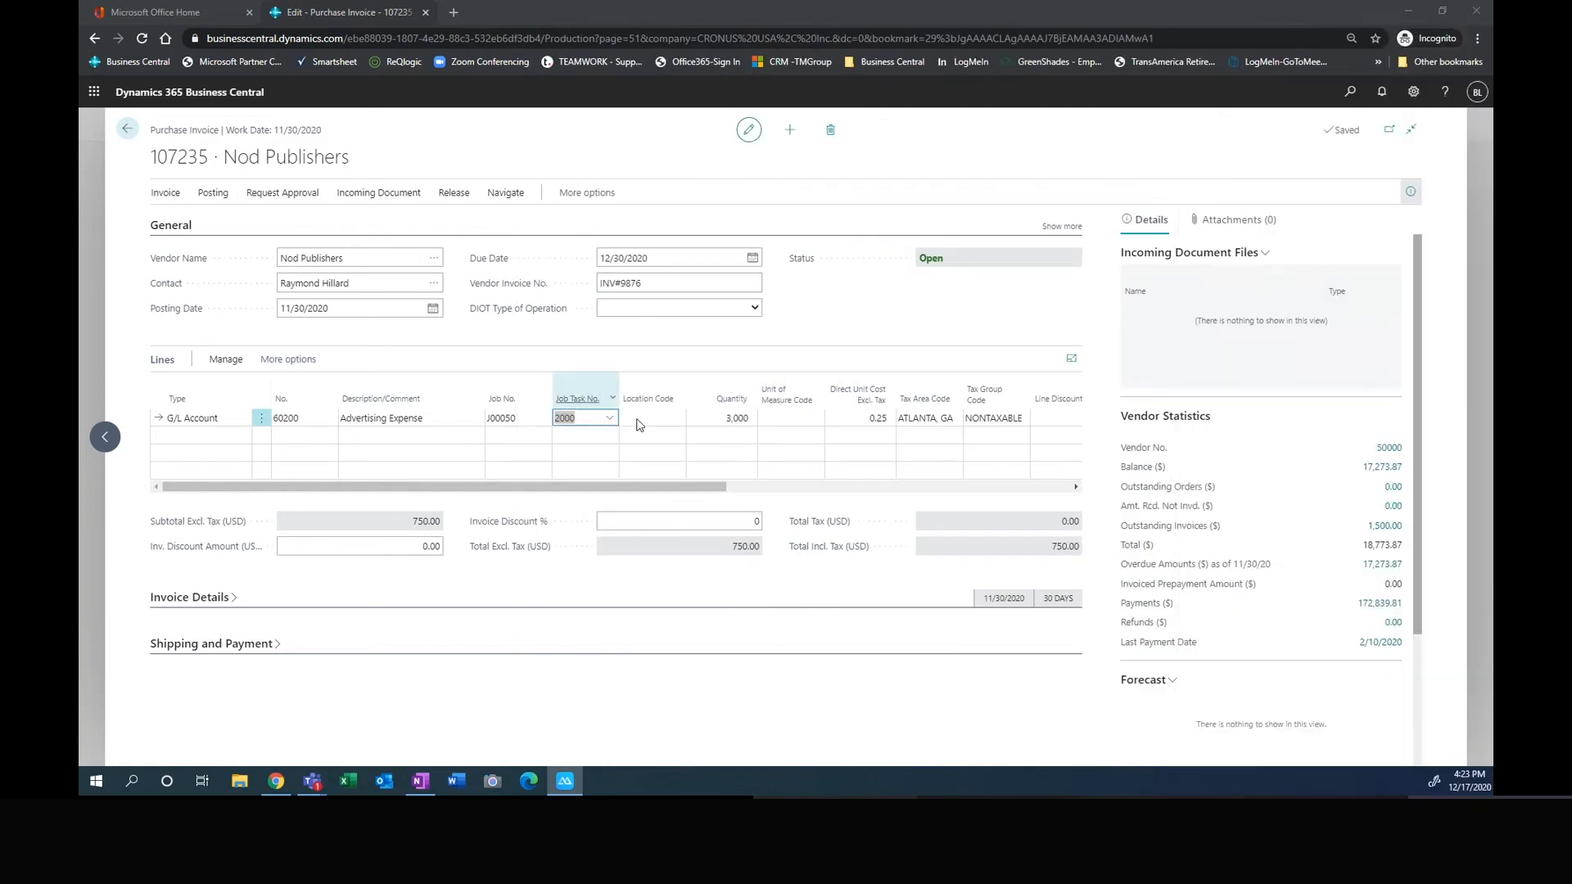
Step: Select job task 2000, Advertising, for the Advertising Expense line and review the line's department, program and grant codes
click(610, 418)
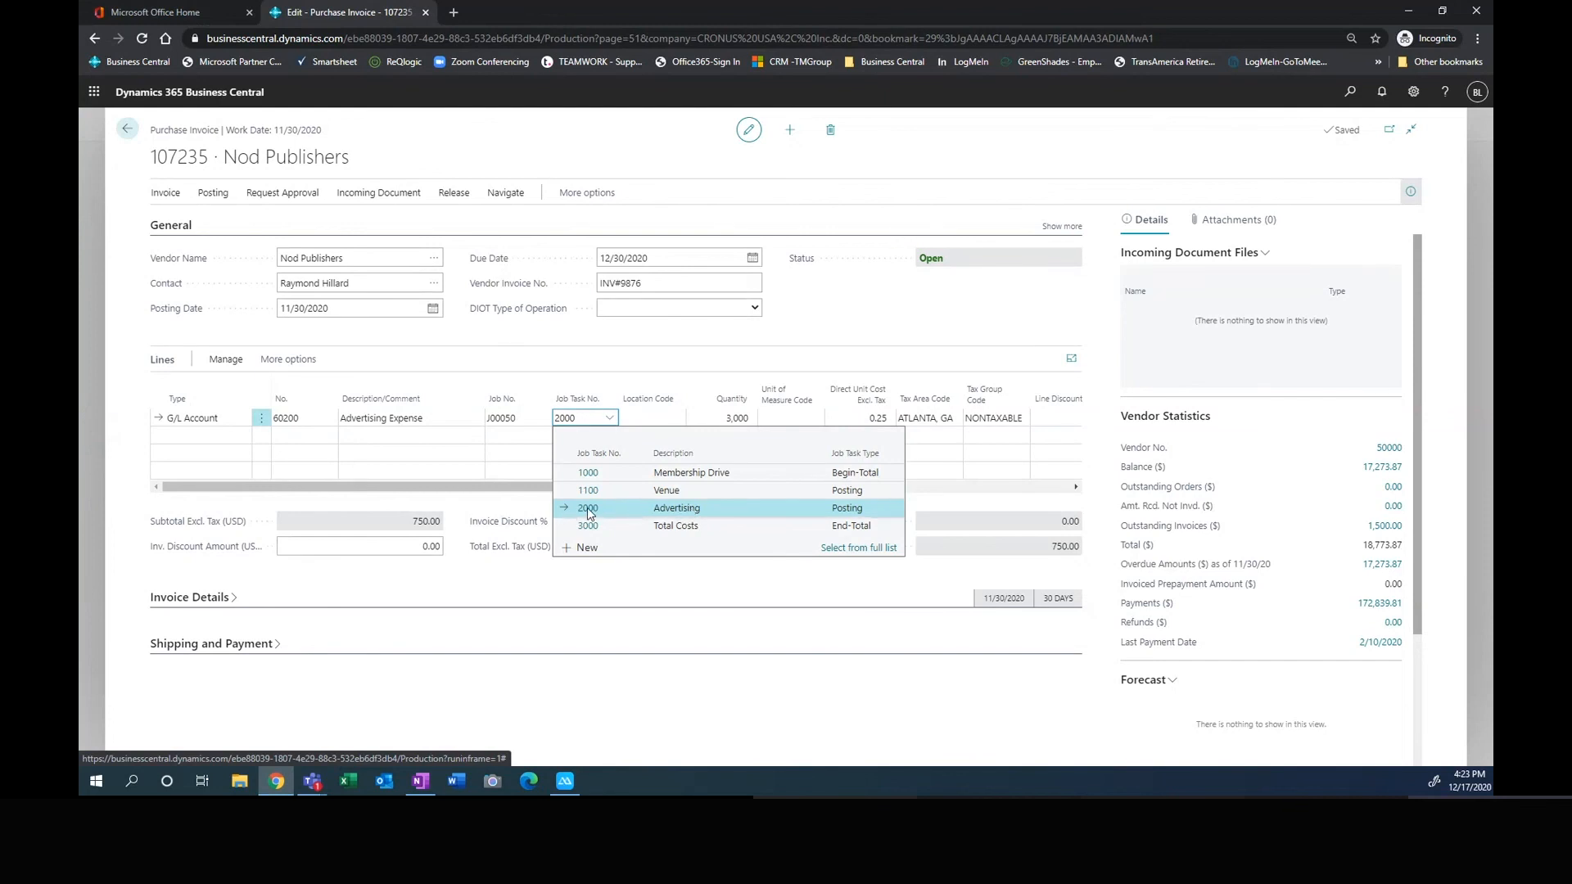
click(639, 508)
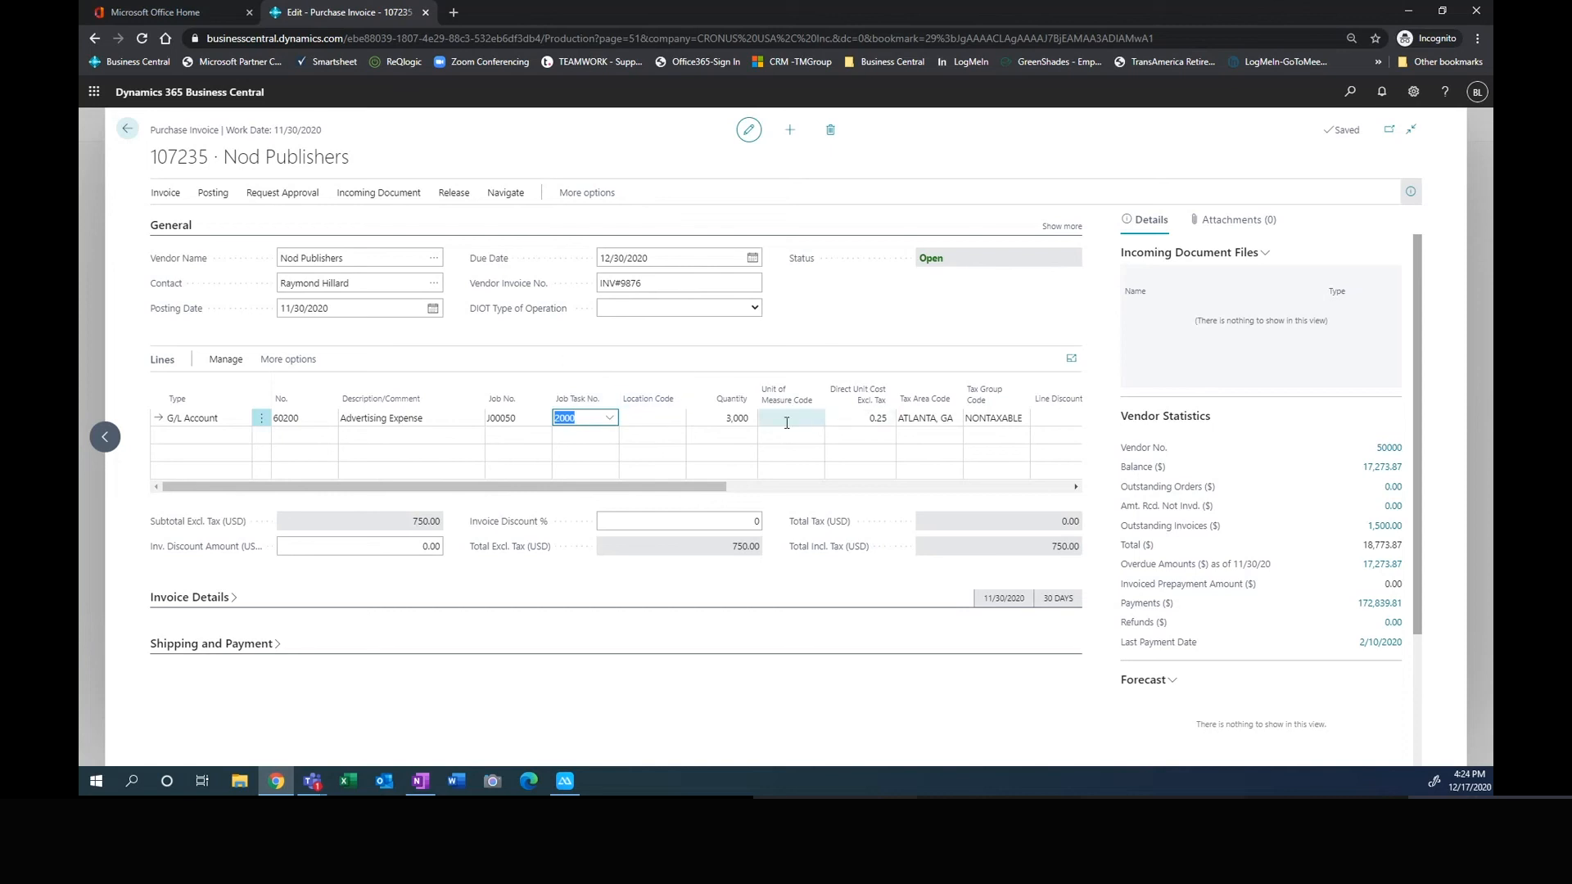
drag(718, 490, 1045, 487)
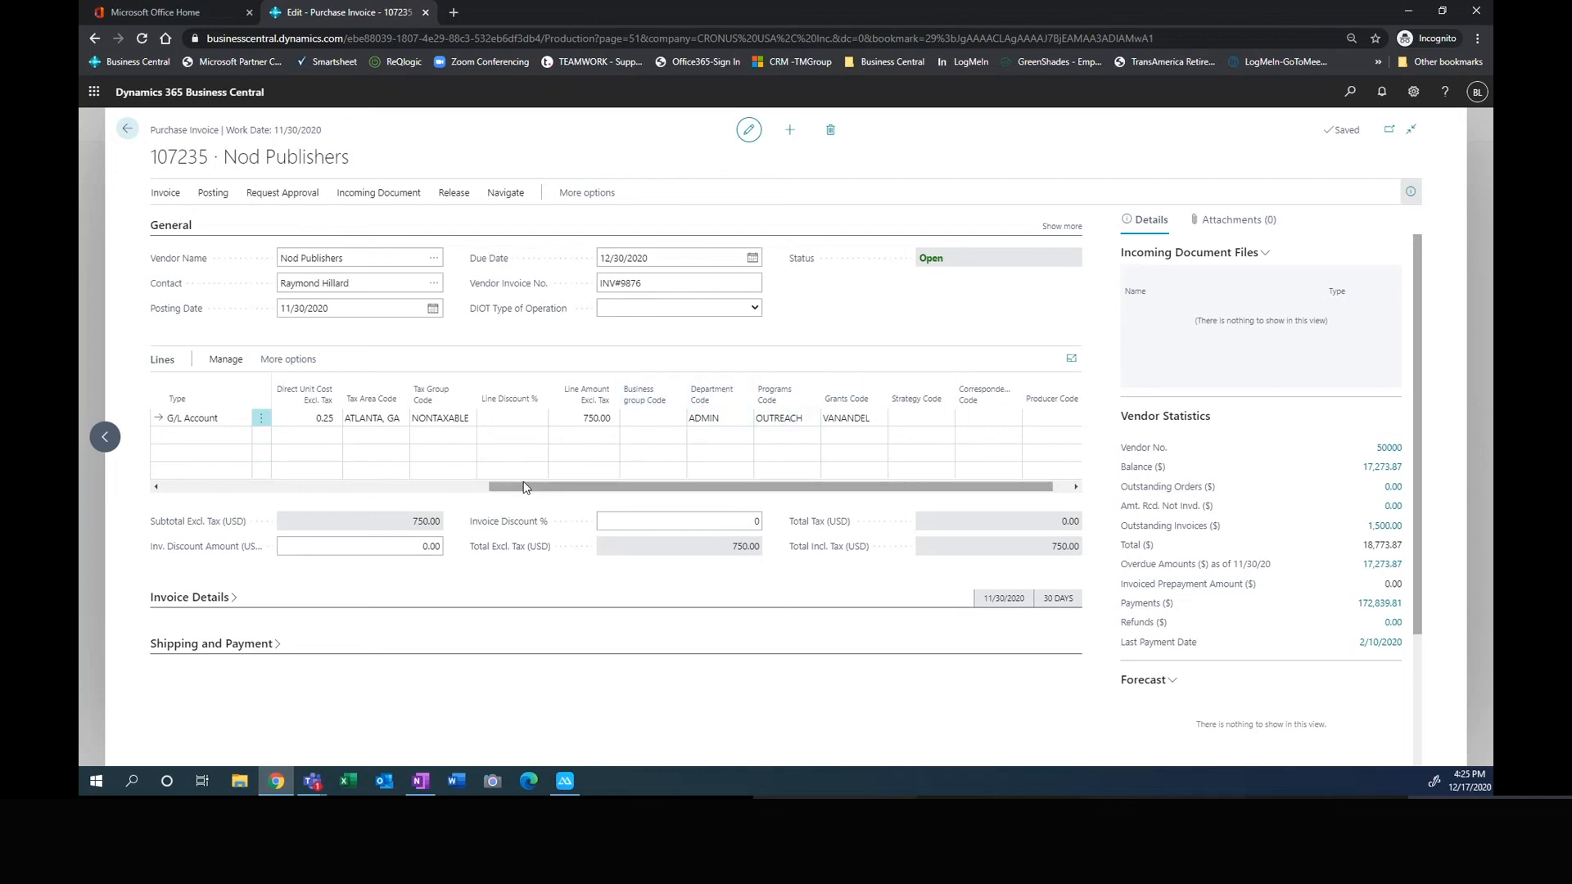
drag(526, 487, 145, 494)
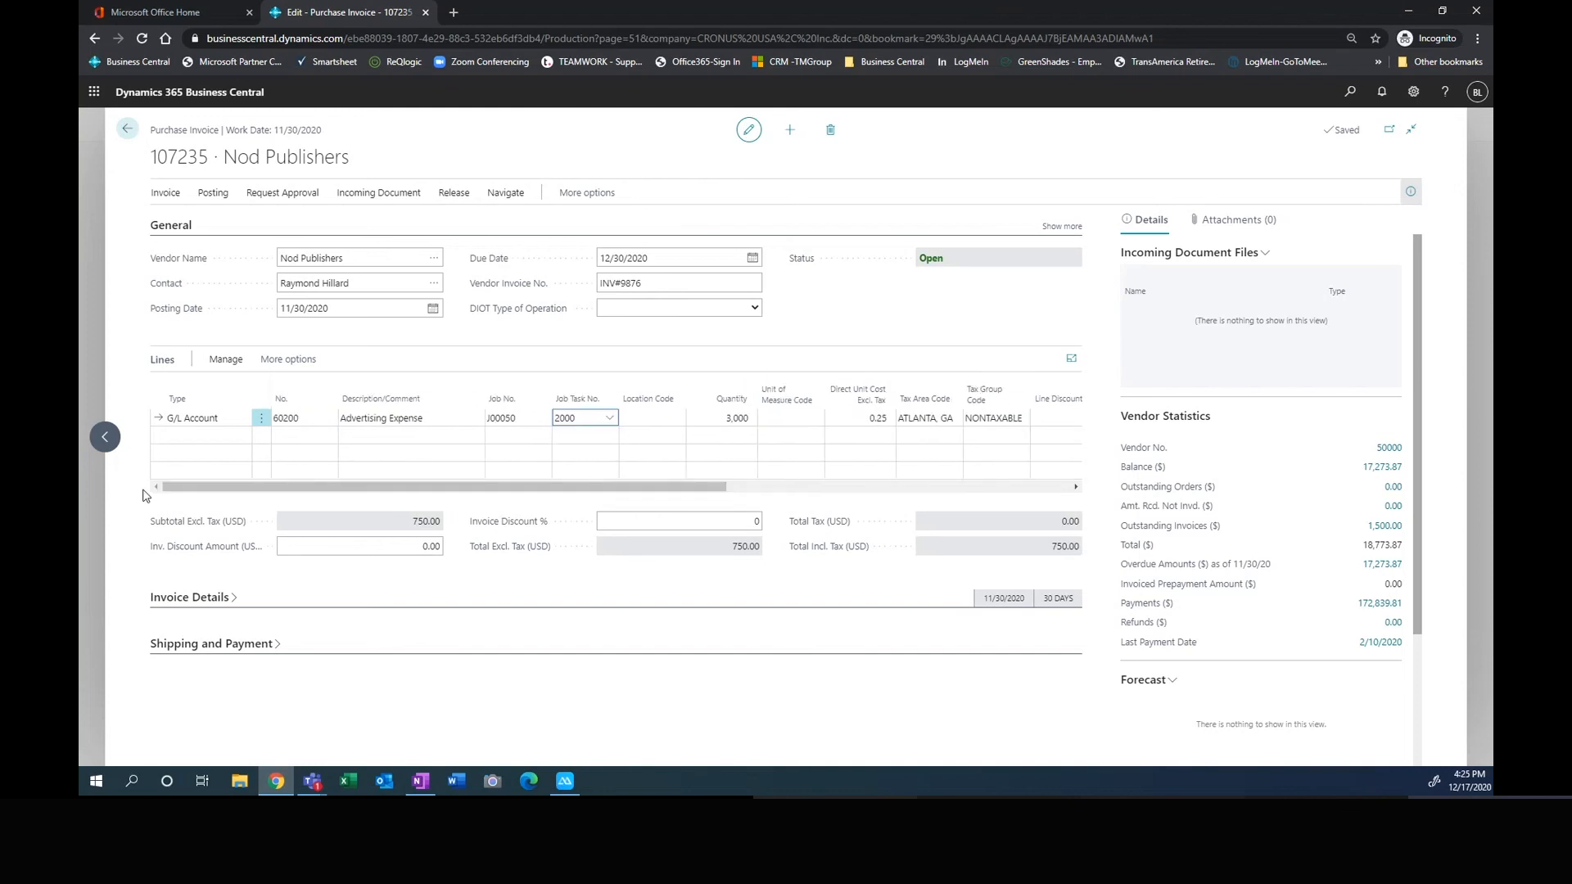
Step: Try to post the Nod Publishers invoice, and send an approval request for it
click(214, 195)
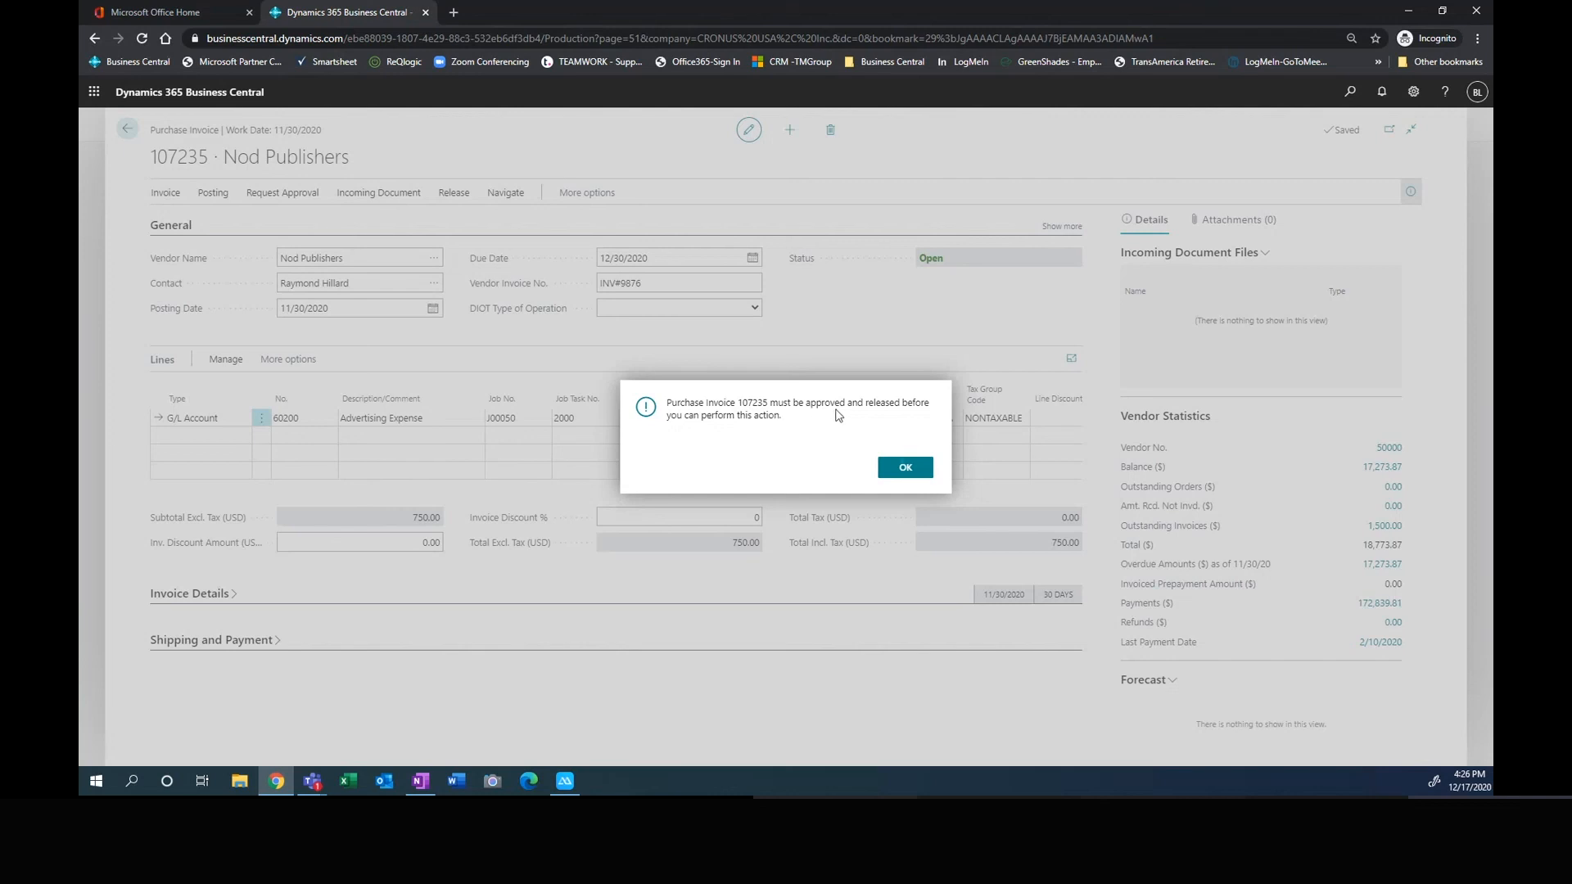
click(903, 466)
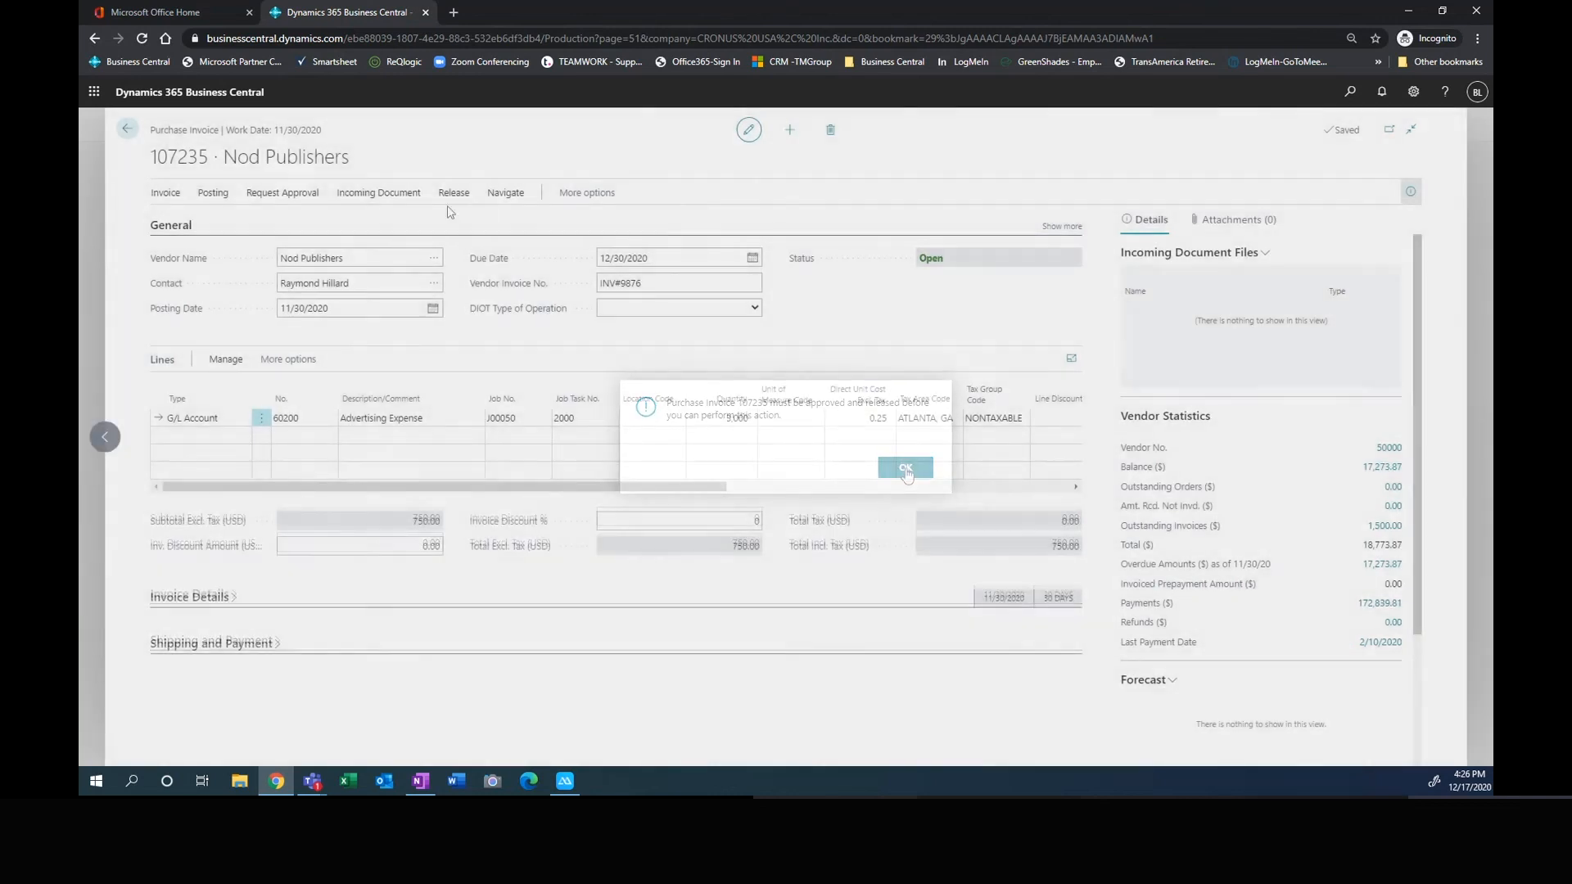
click(293, 194)
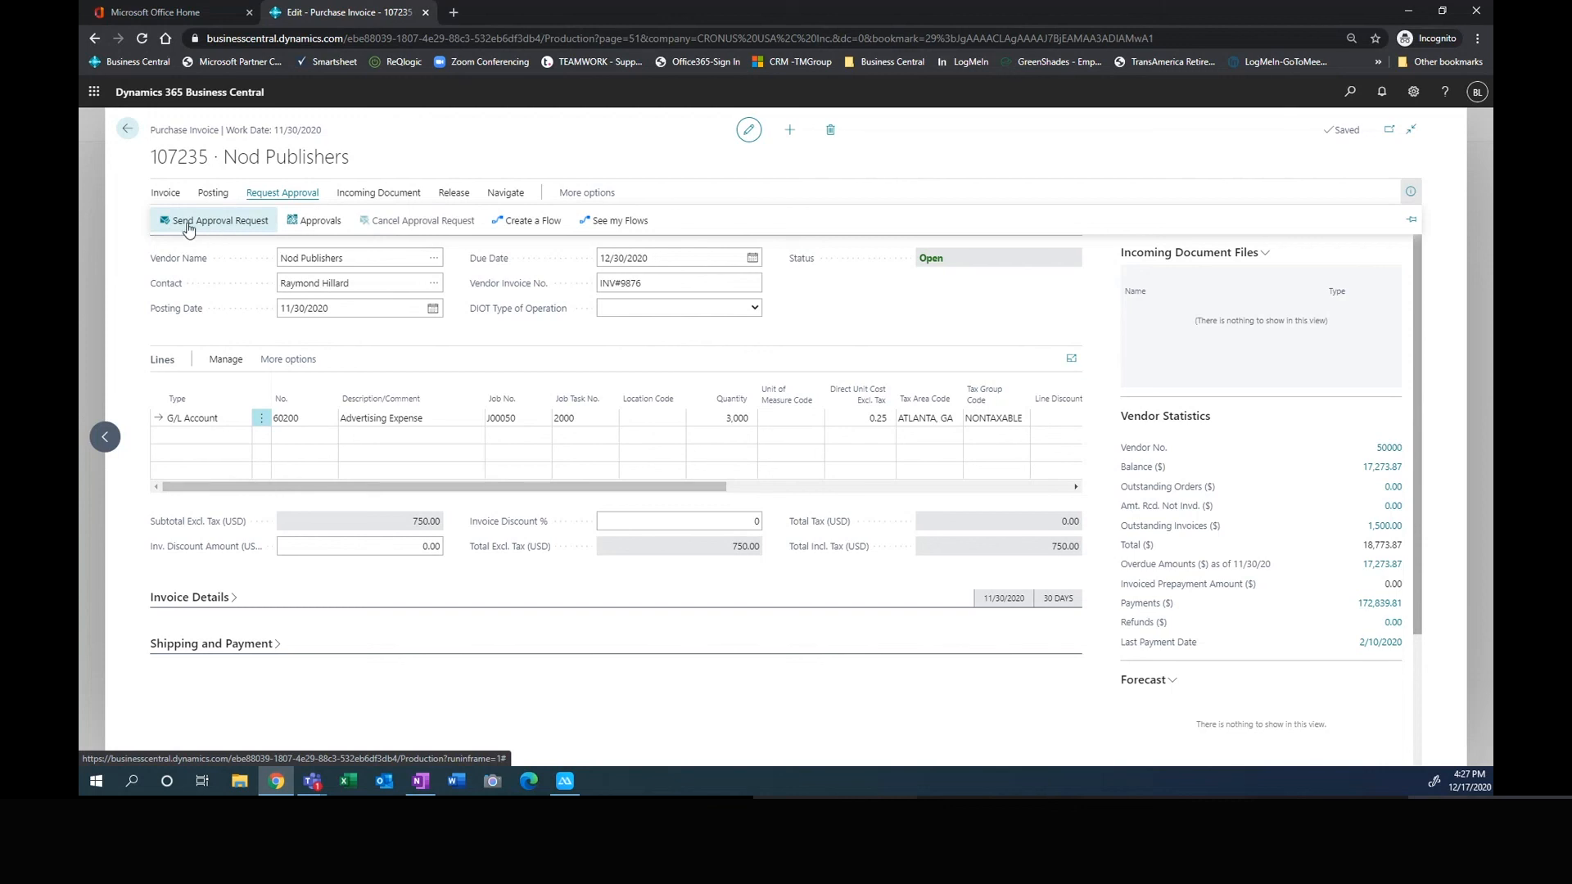
click(217, 222)
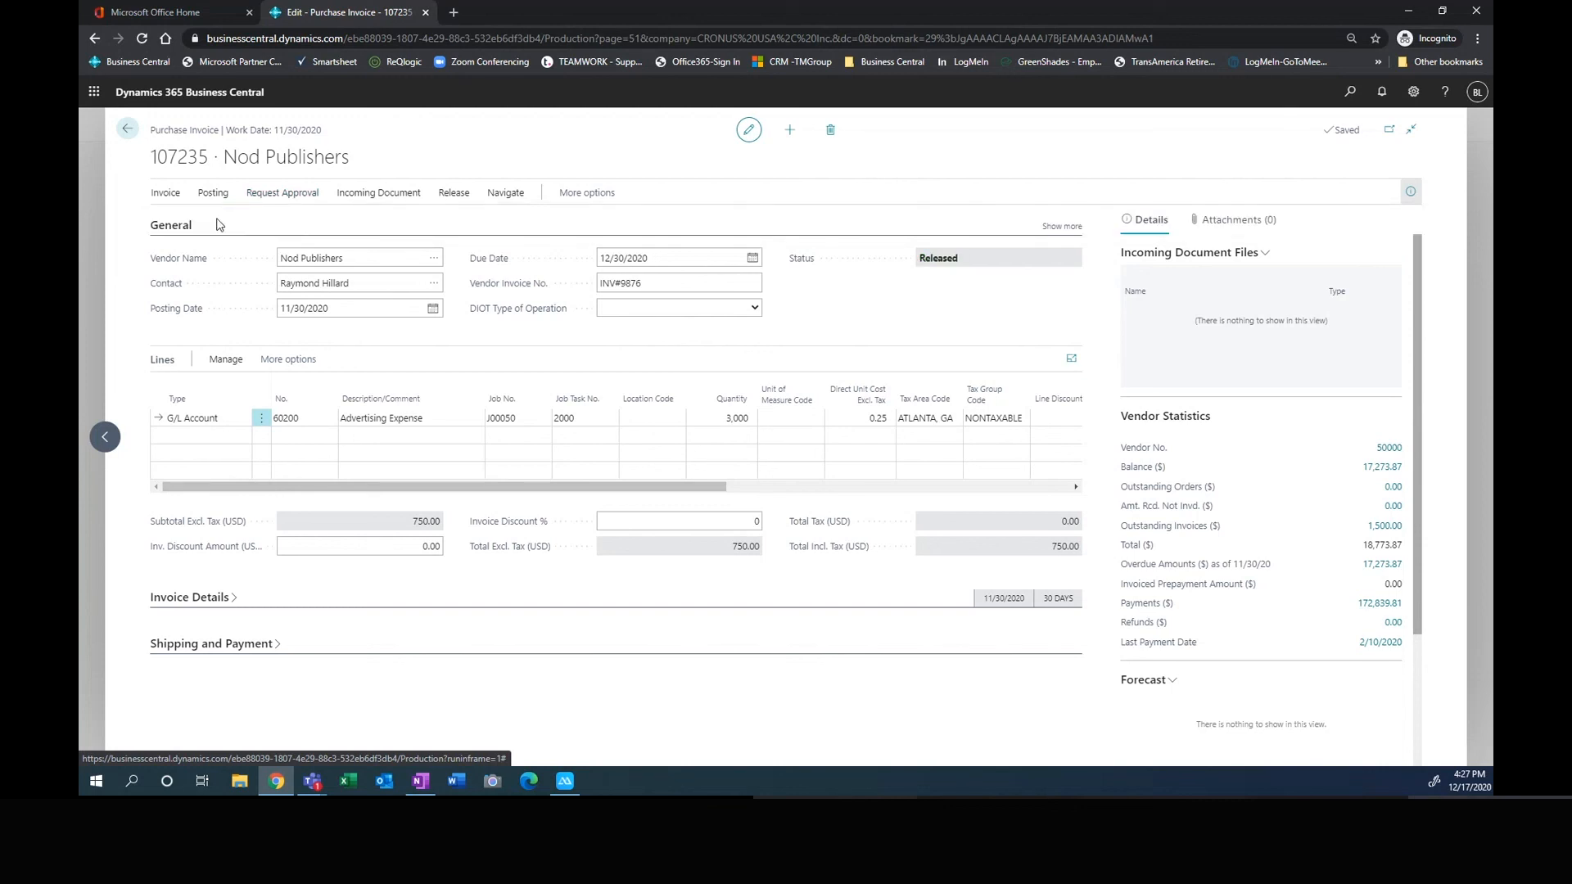
Step: Post the Nod Publishers invoice, continuing without linking usage to the job planning line, and open the posted purchase invoice
click(582, 194)
click(278, 195)
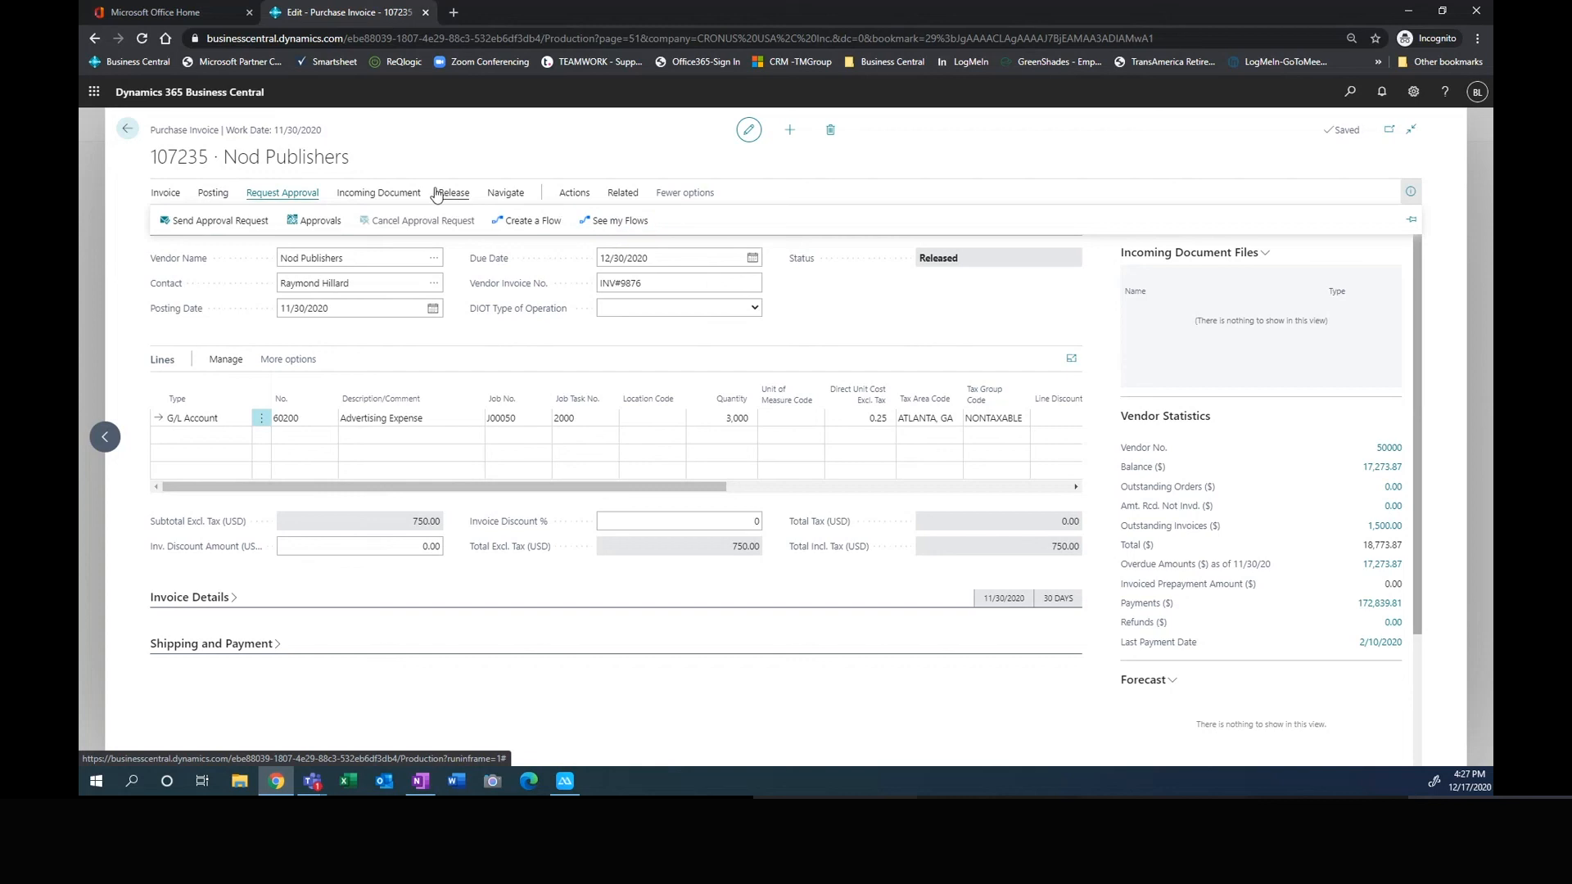
click(463, 193)
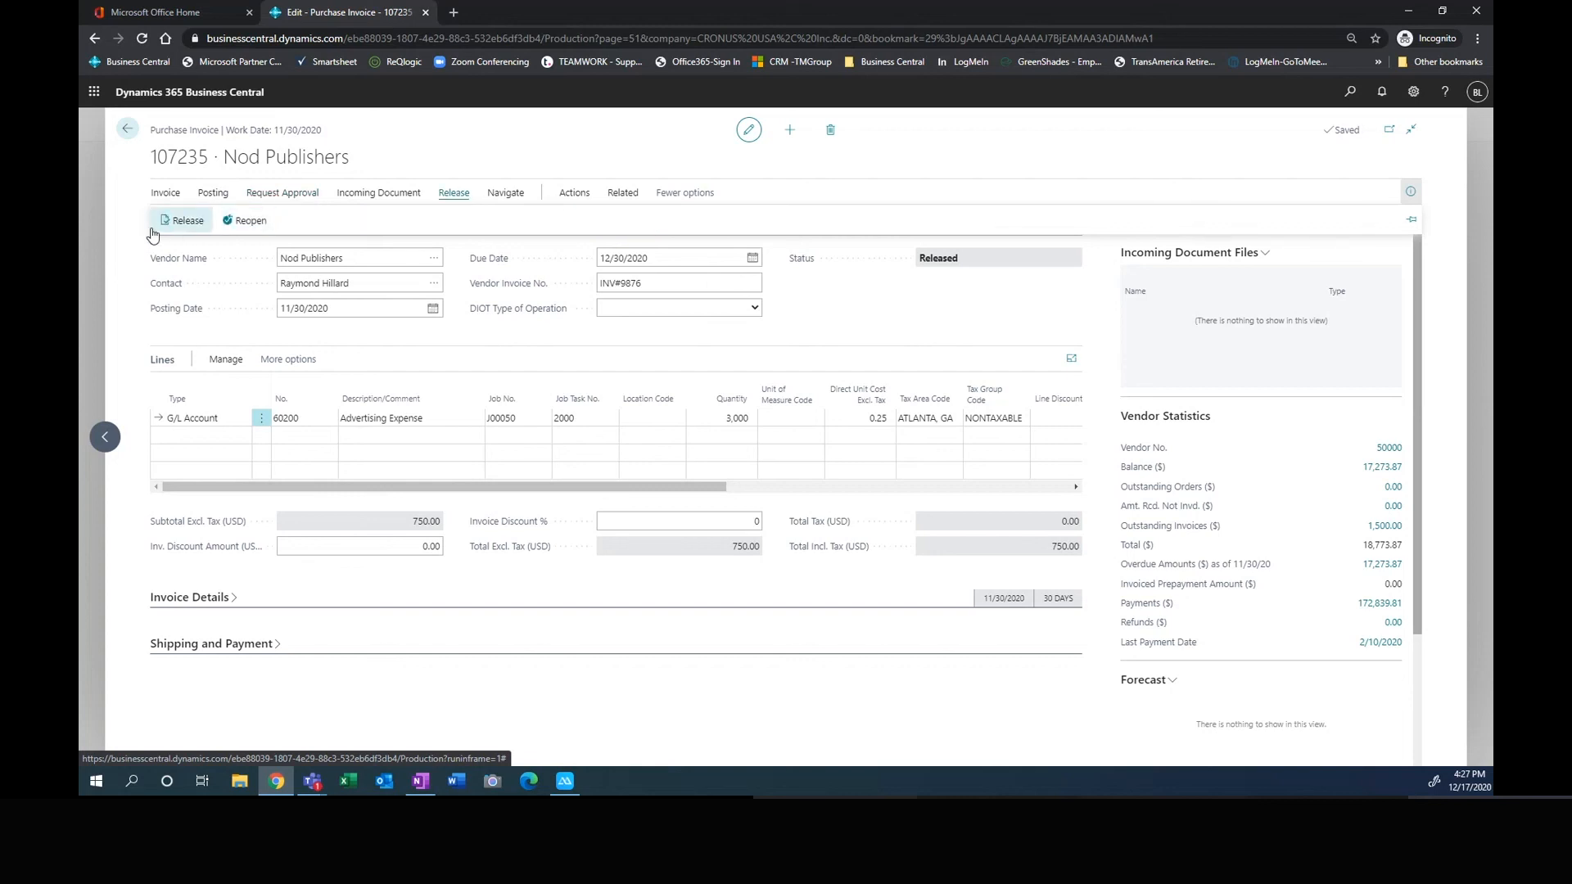
click(213, 195)
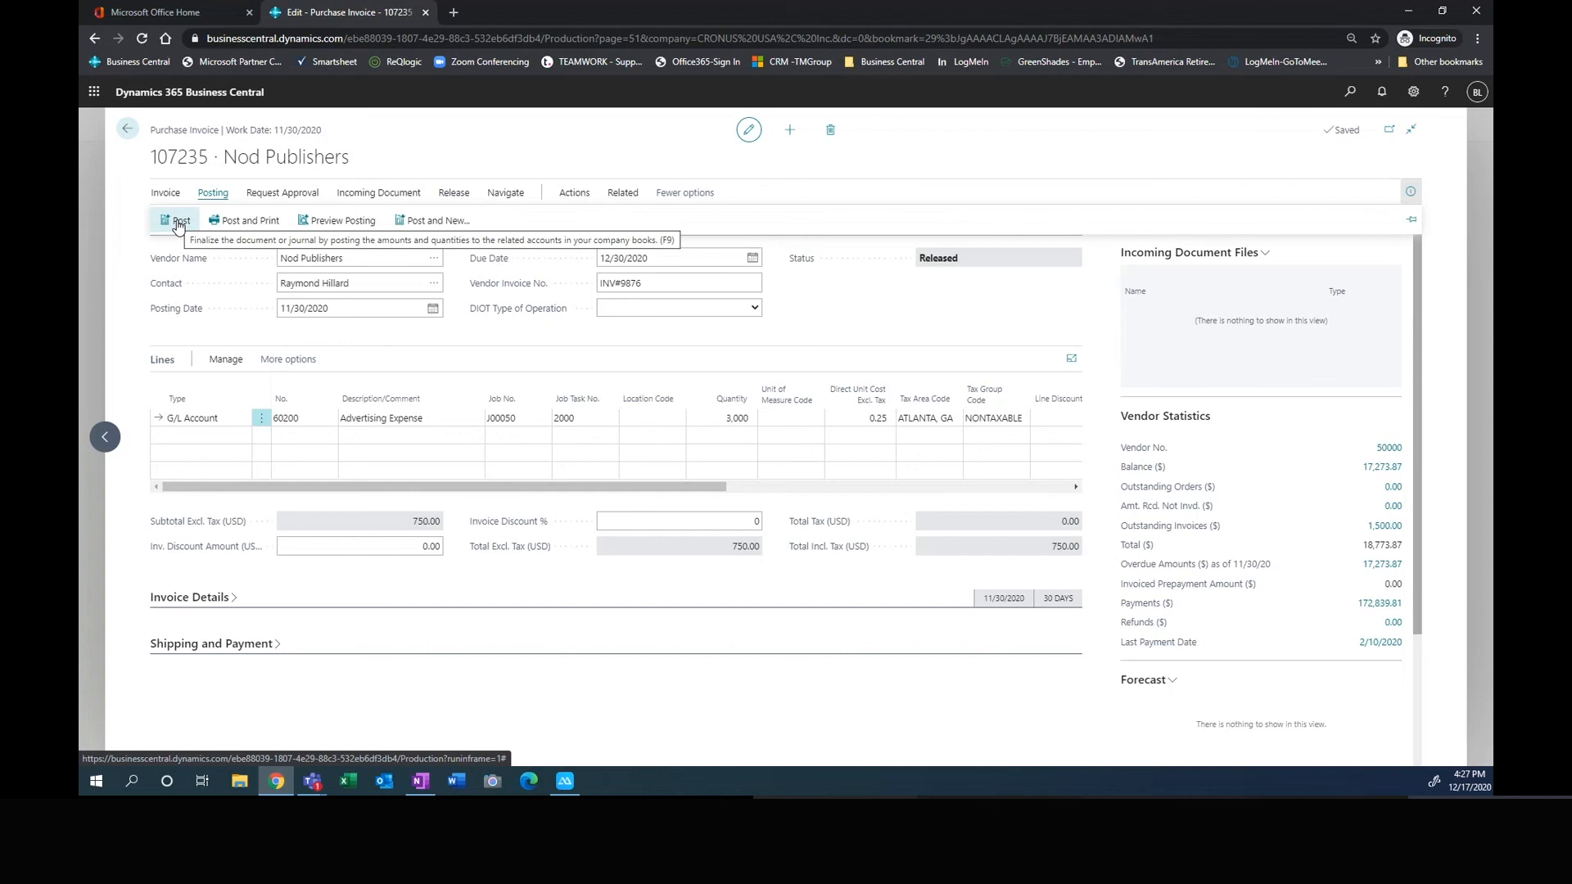
click(179, 223)
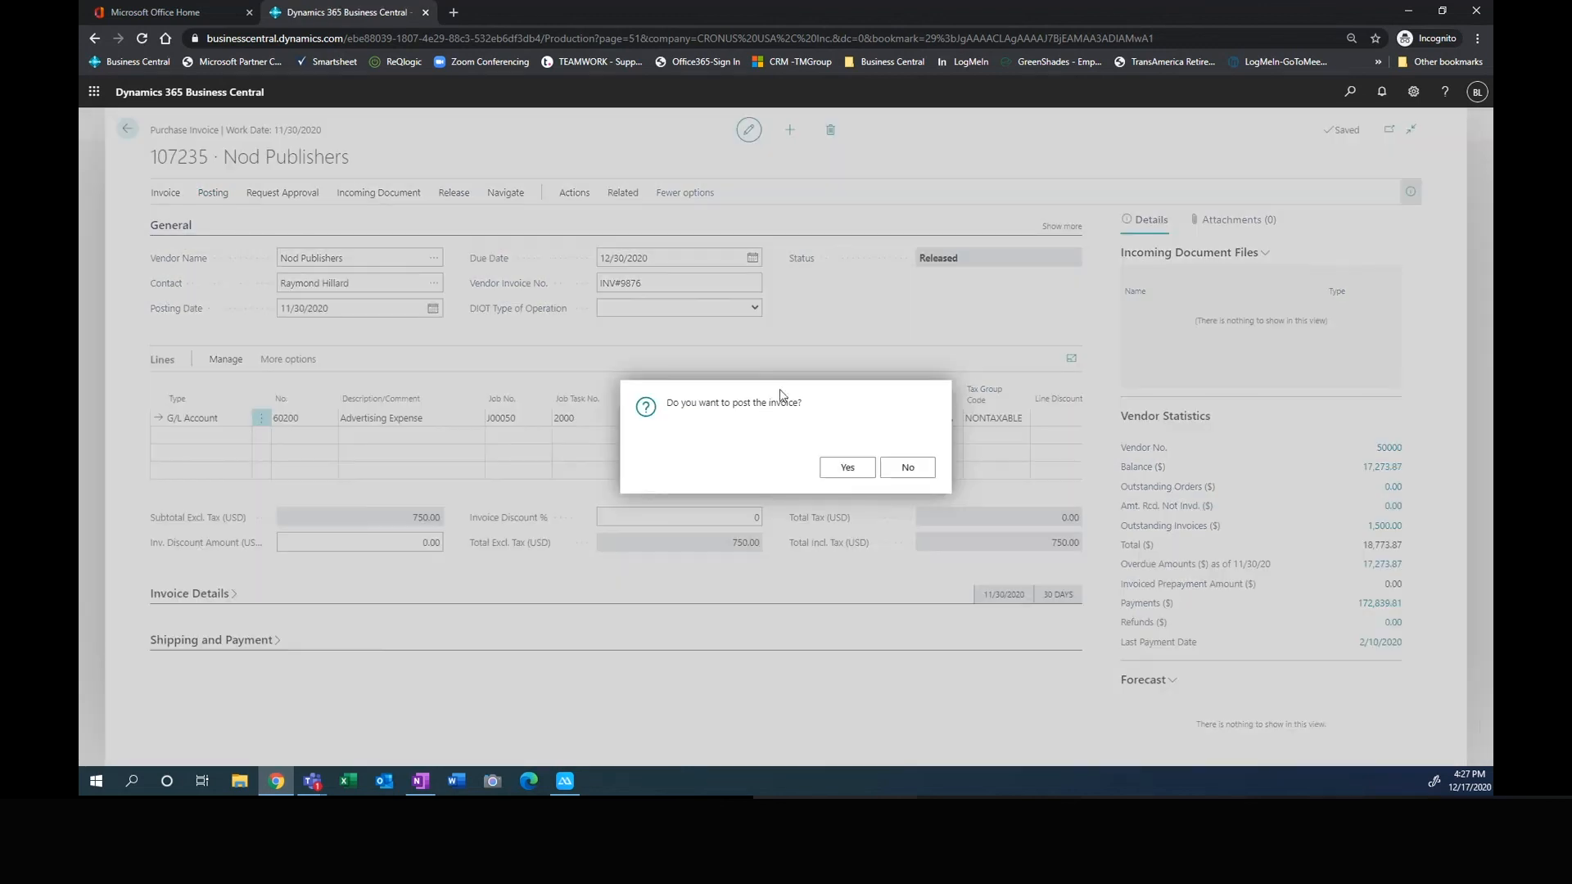
click(843, 467)
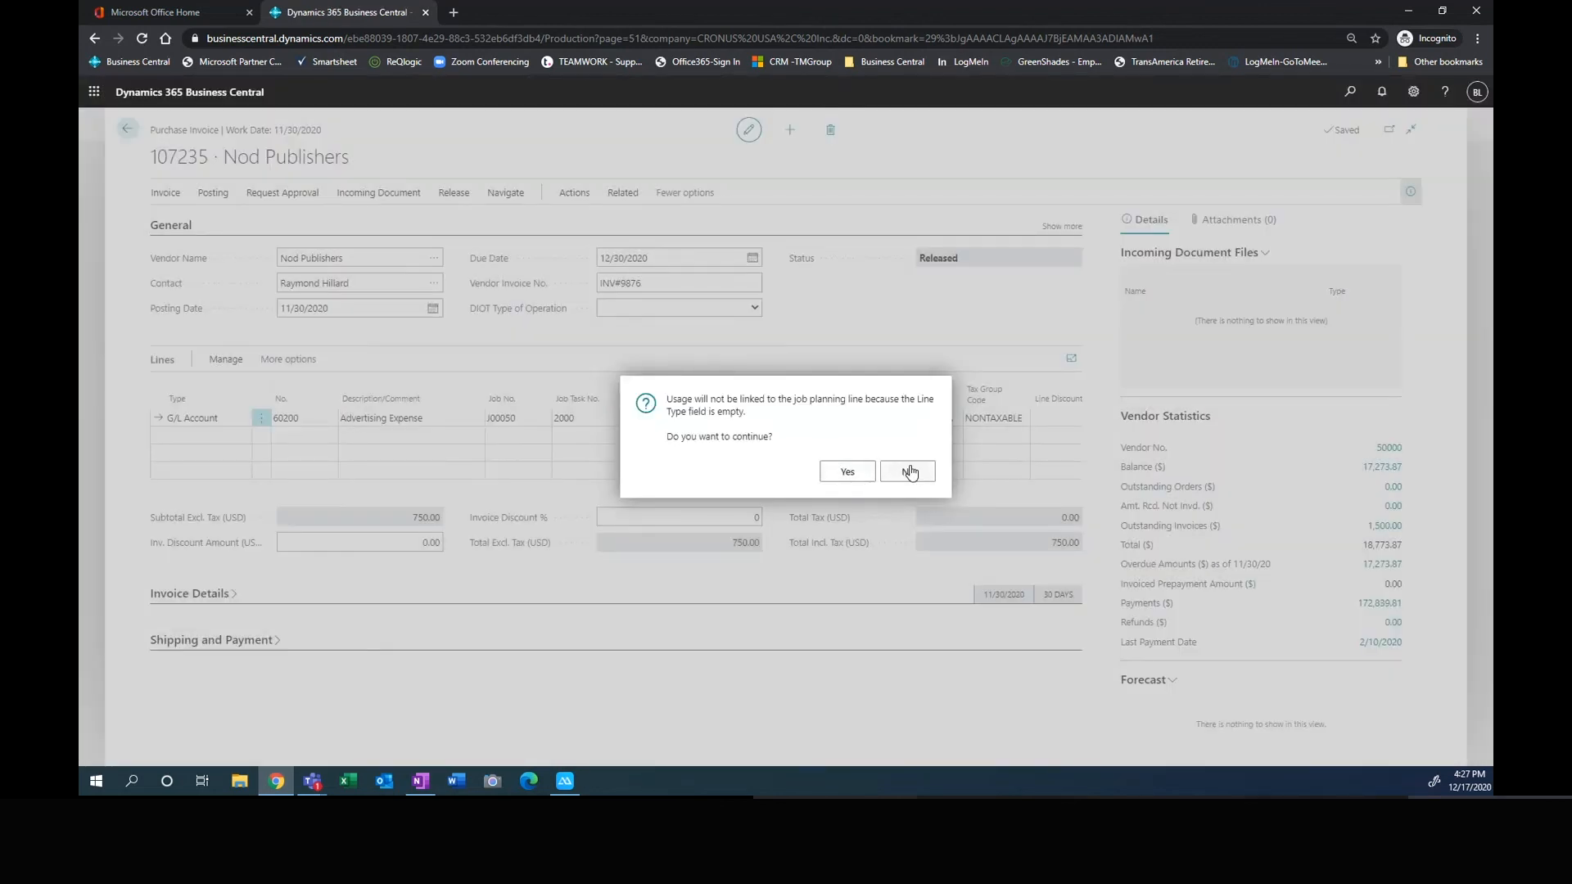
click(911, 472)
click(847, 469)
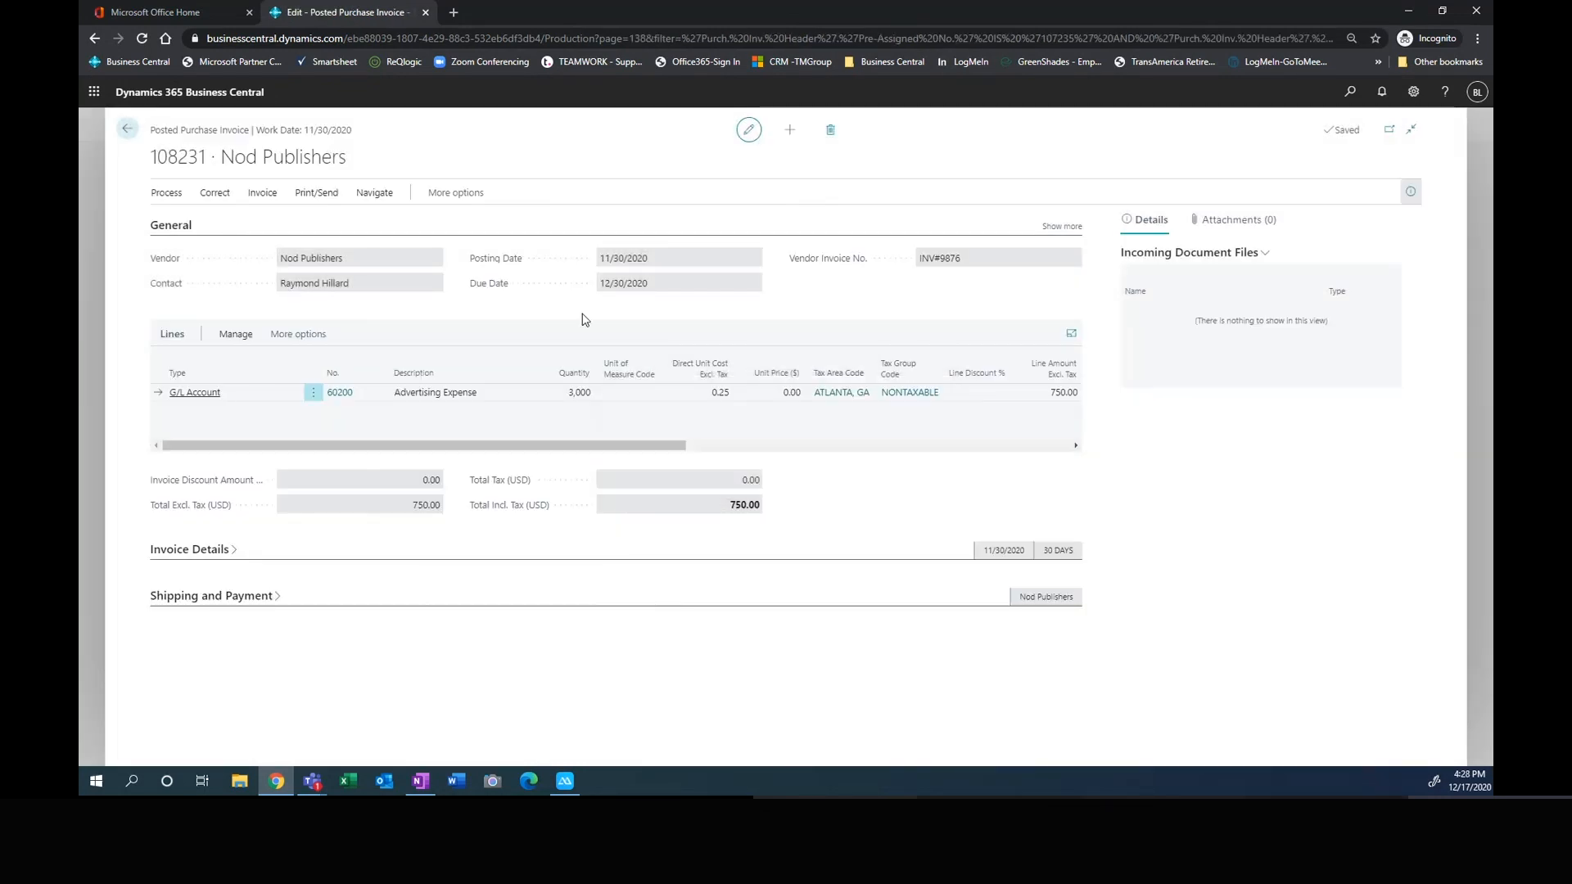
Step: Review the approval entries of the posted Nod Publishers invoice and return to the purchase invoices list
click(452, 194)
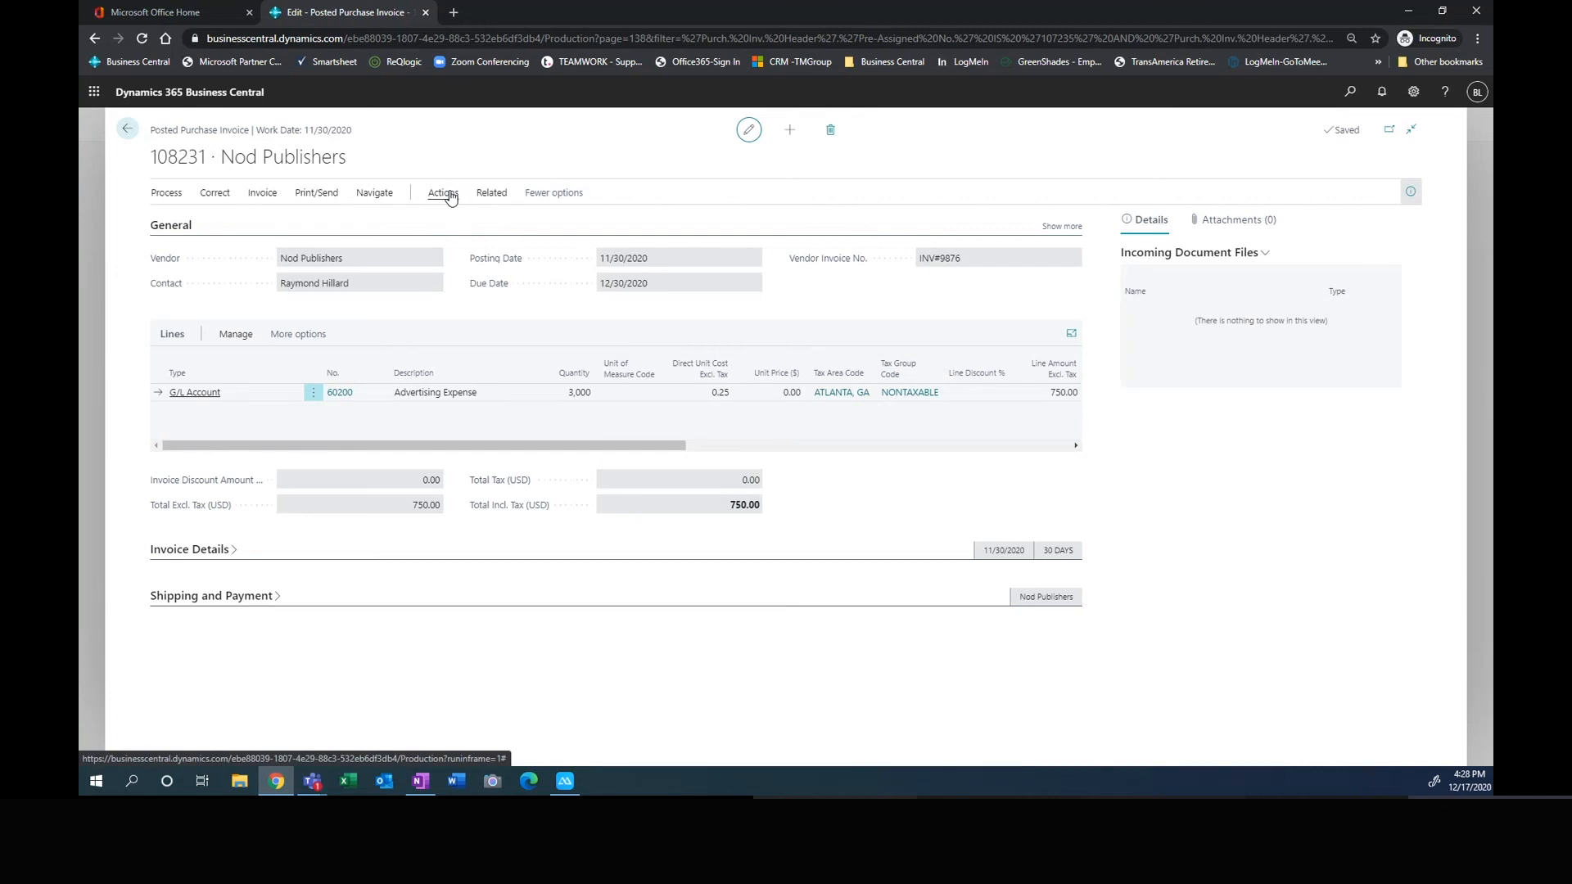
click(443, 193)
click(491, 193)
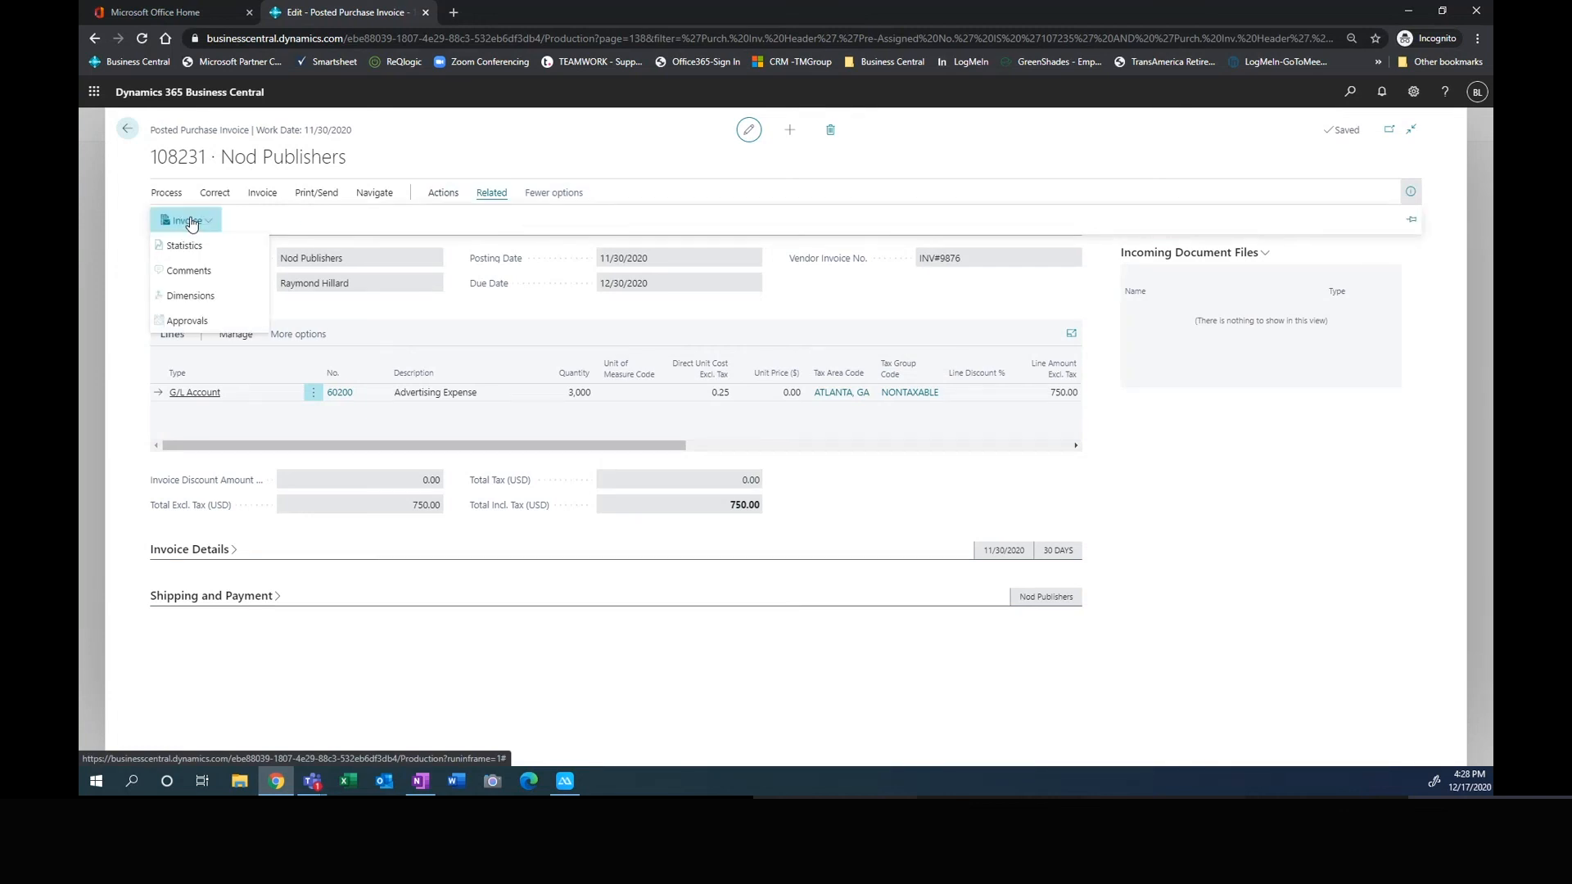
click(188, 321)
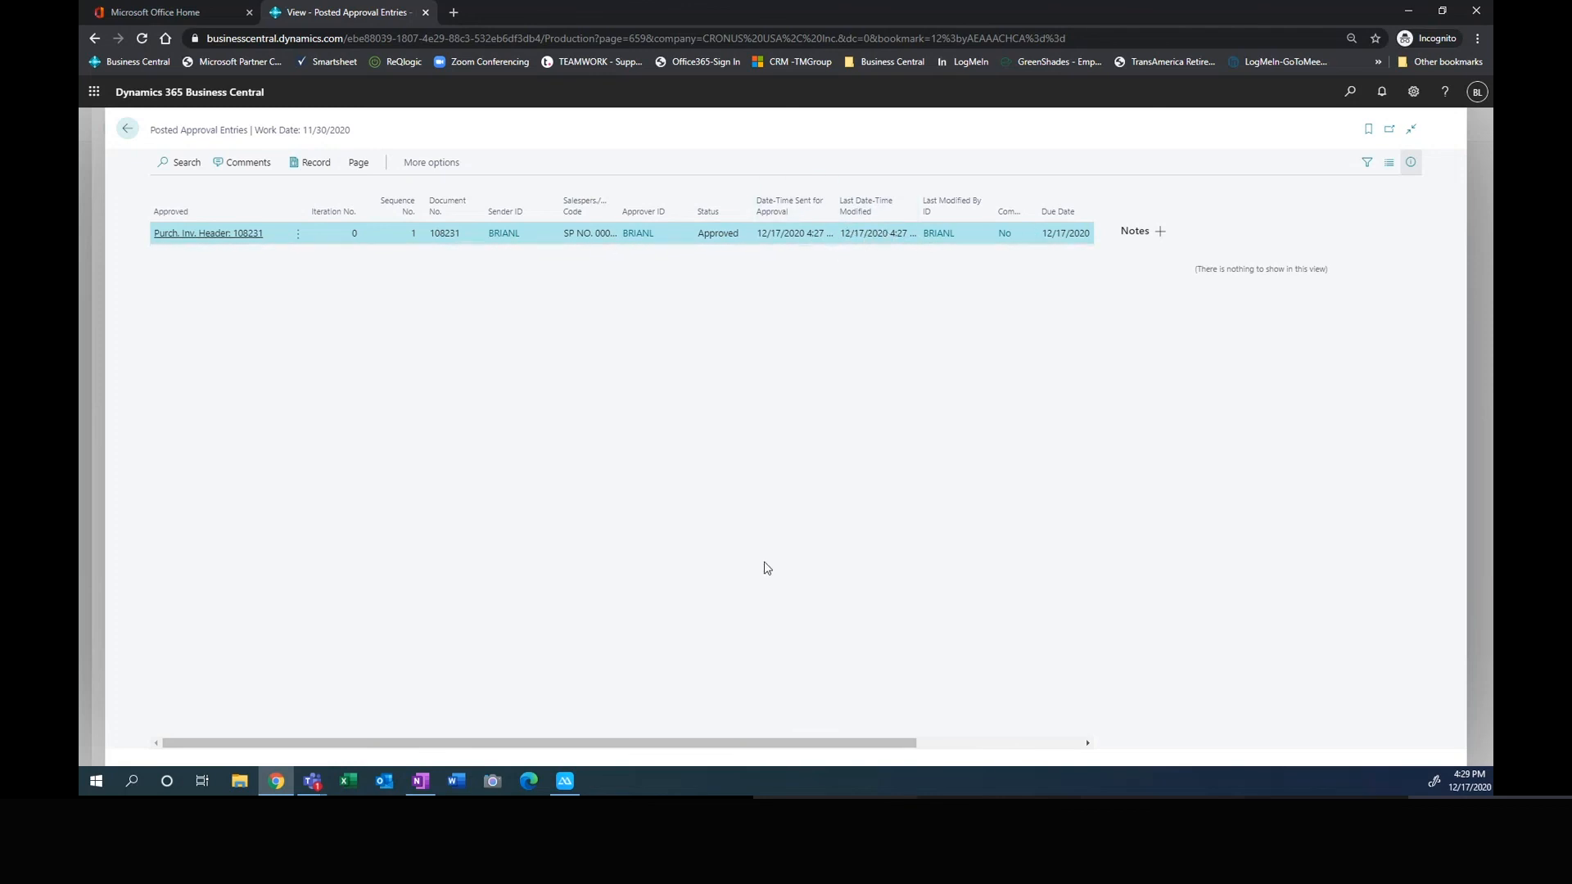
mouse_move(866, 745)
mouse_down()
mouse_move(1065, 758)
mouse_move(859, 754)
mouse_up()
click(128, 131)
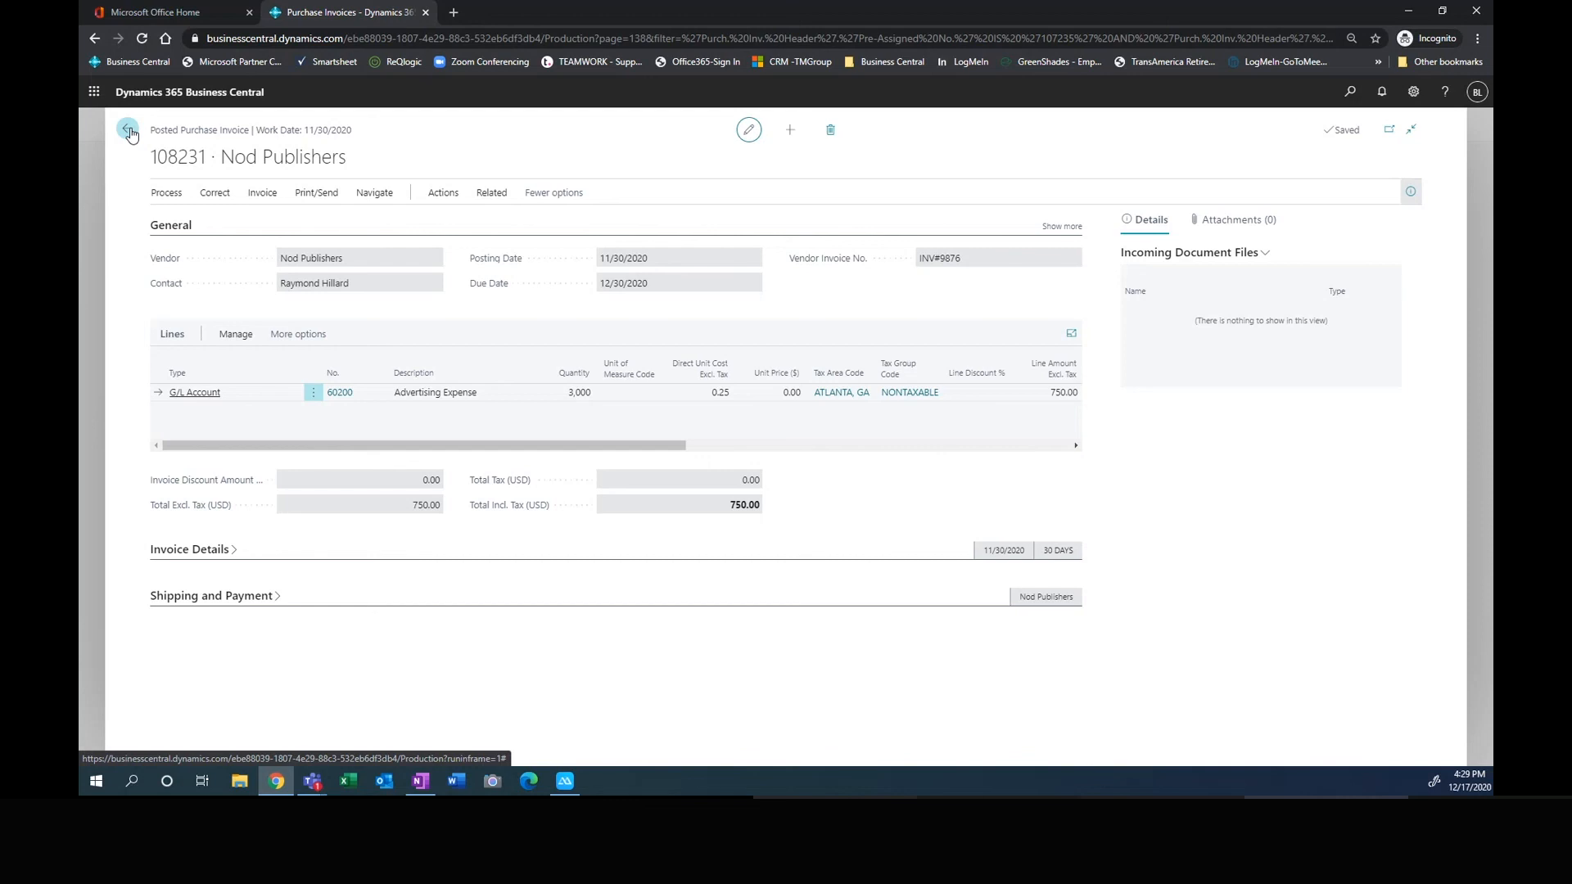
click(129, 131)
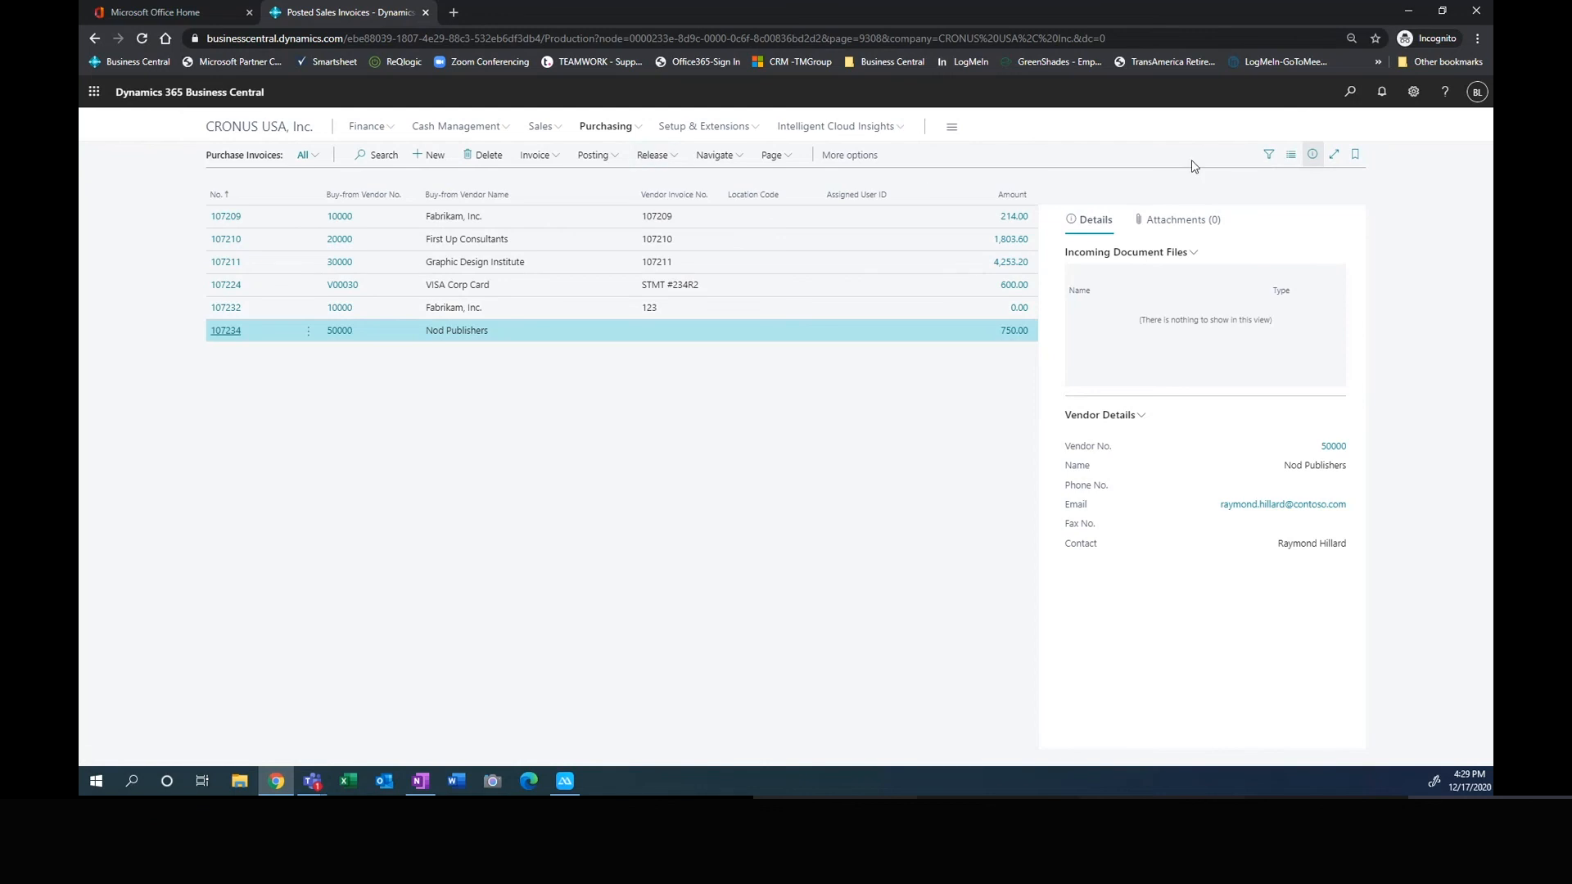
Step: Search for the Jobs list and open the job card of J00050, Membership Drive
click(1351, 94)
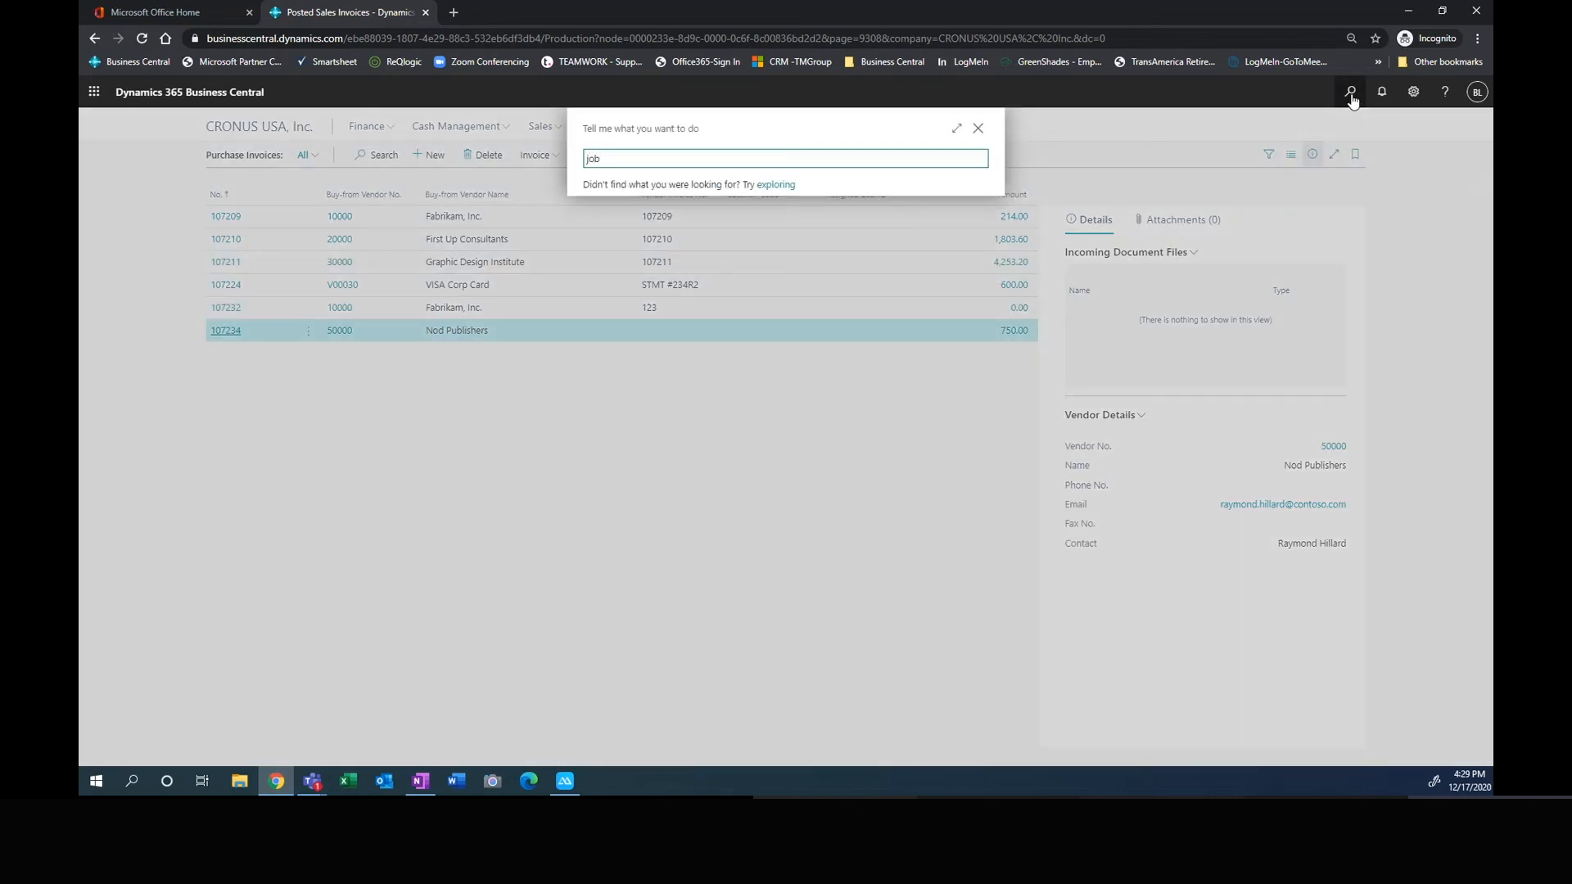
click(612, 217)
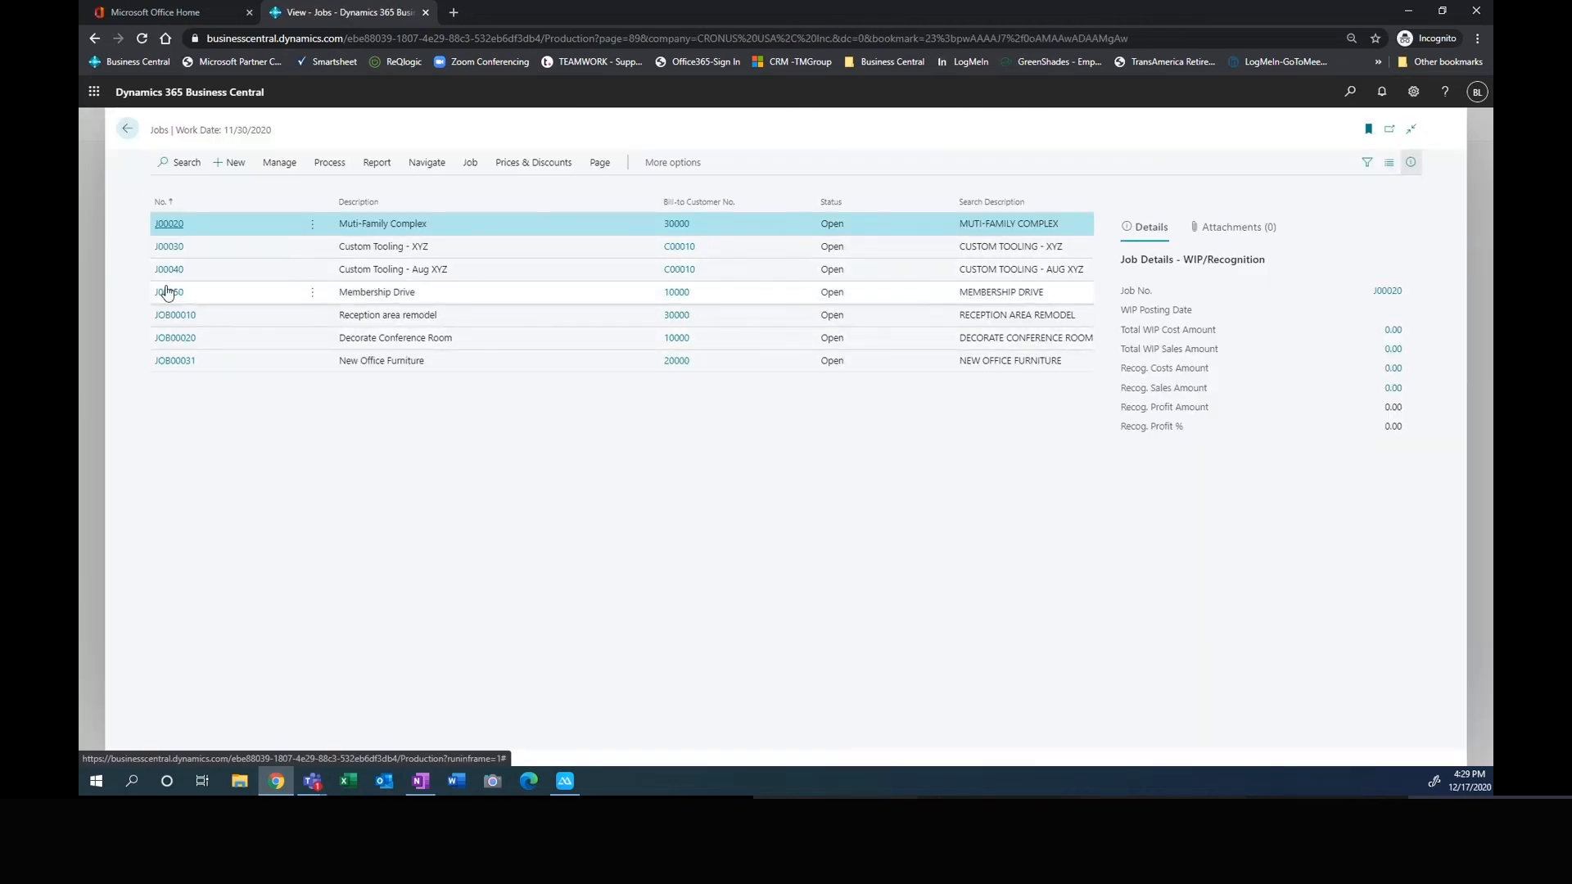
click(172, 294)
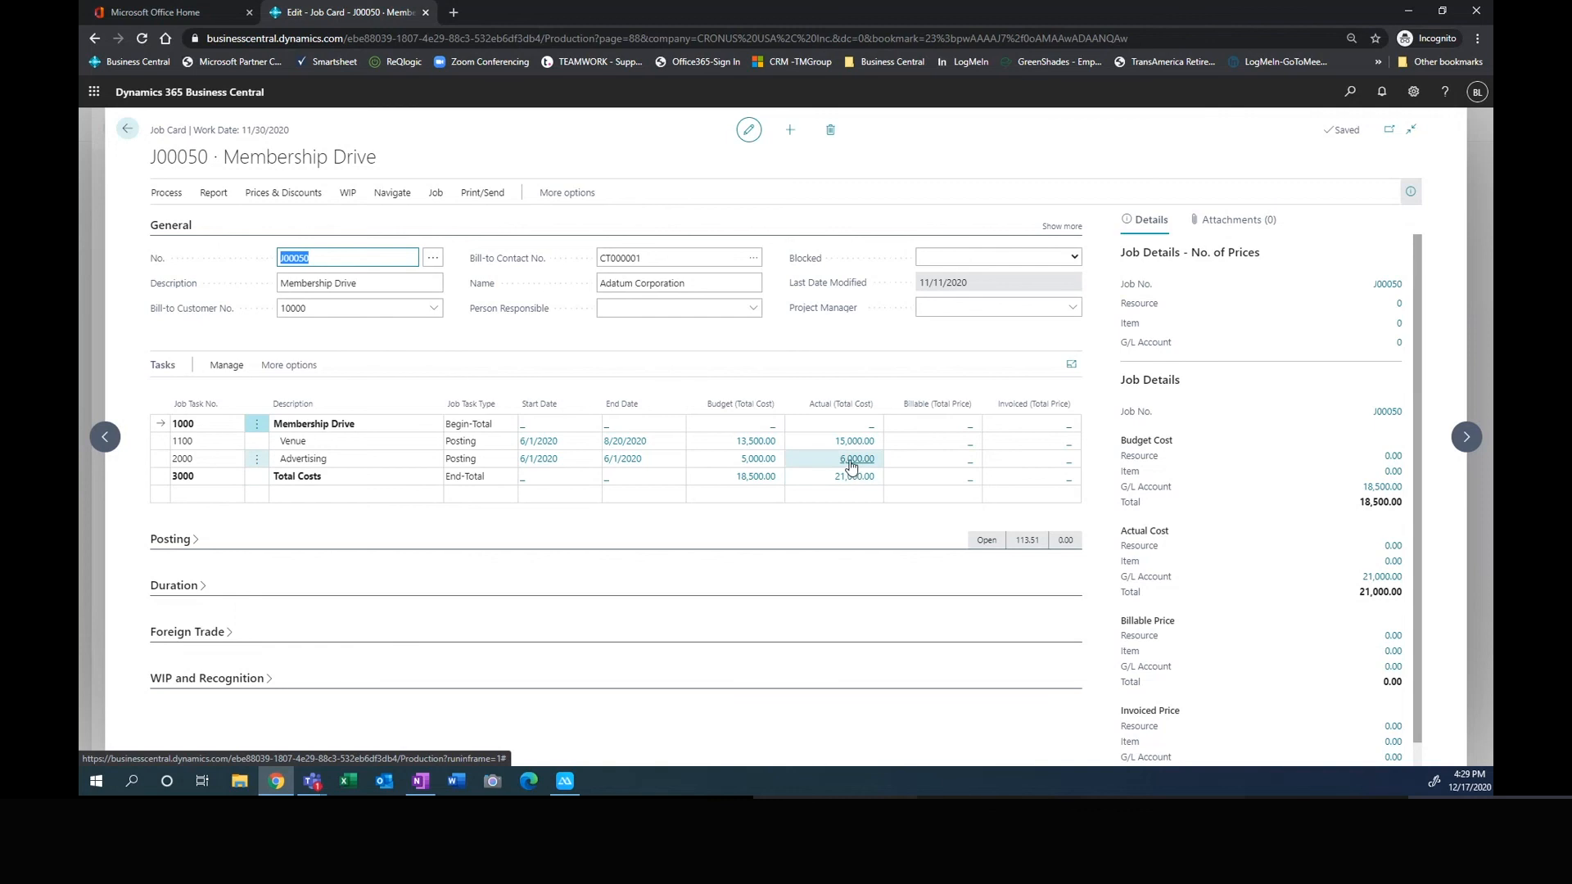
Step: Drill into the Advertising task's actual total cost and expand its job ledger entries to full width
click(852, 463)
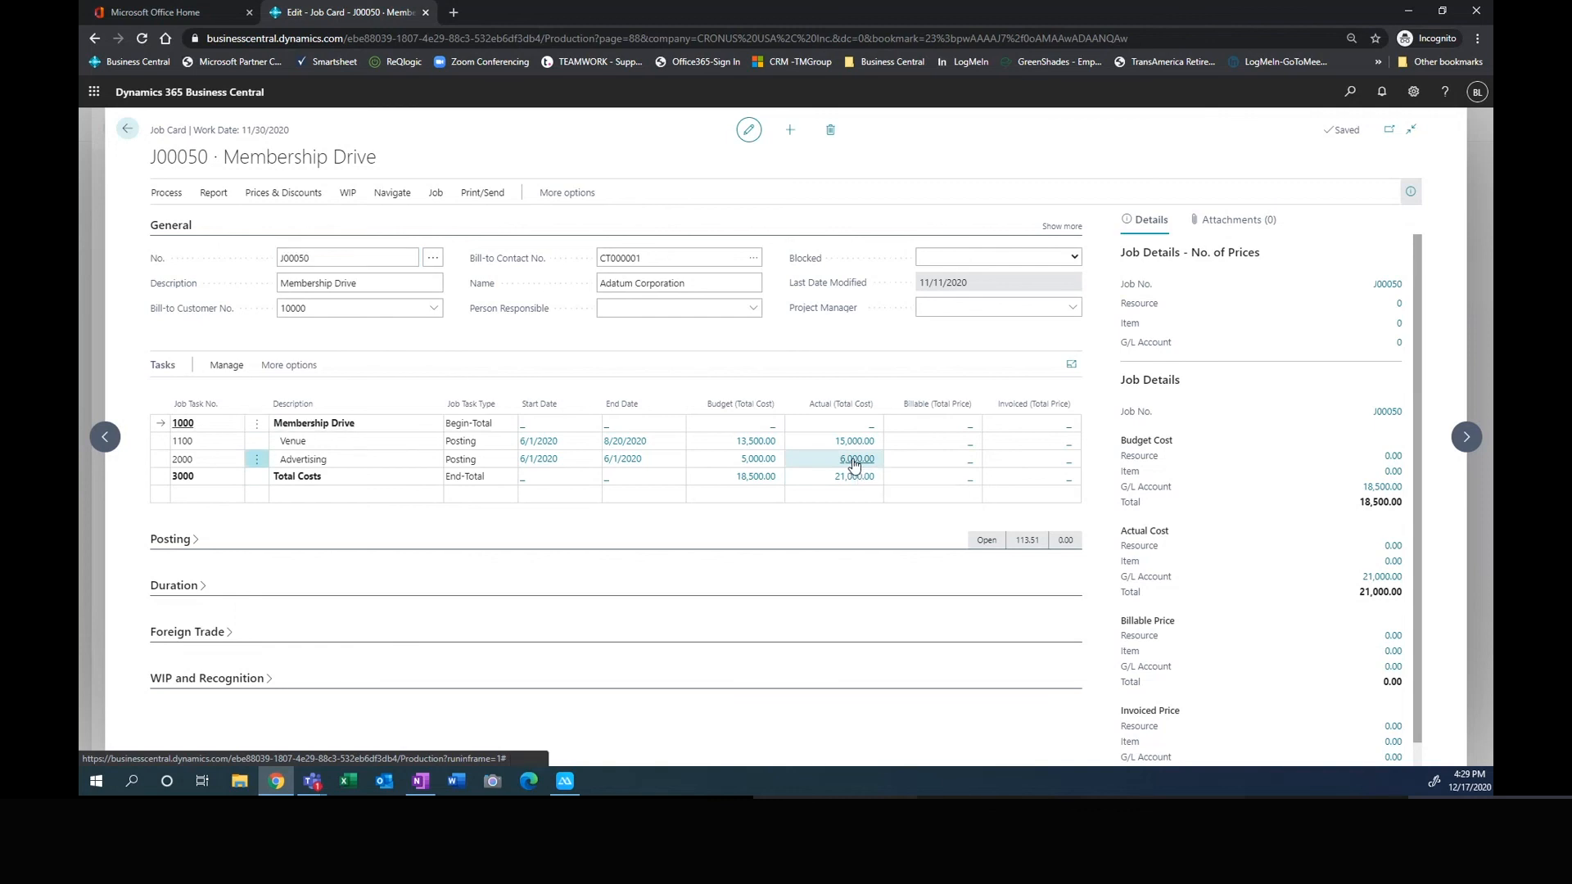
click(852, 460)
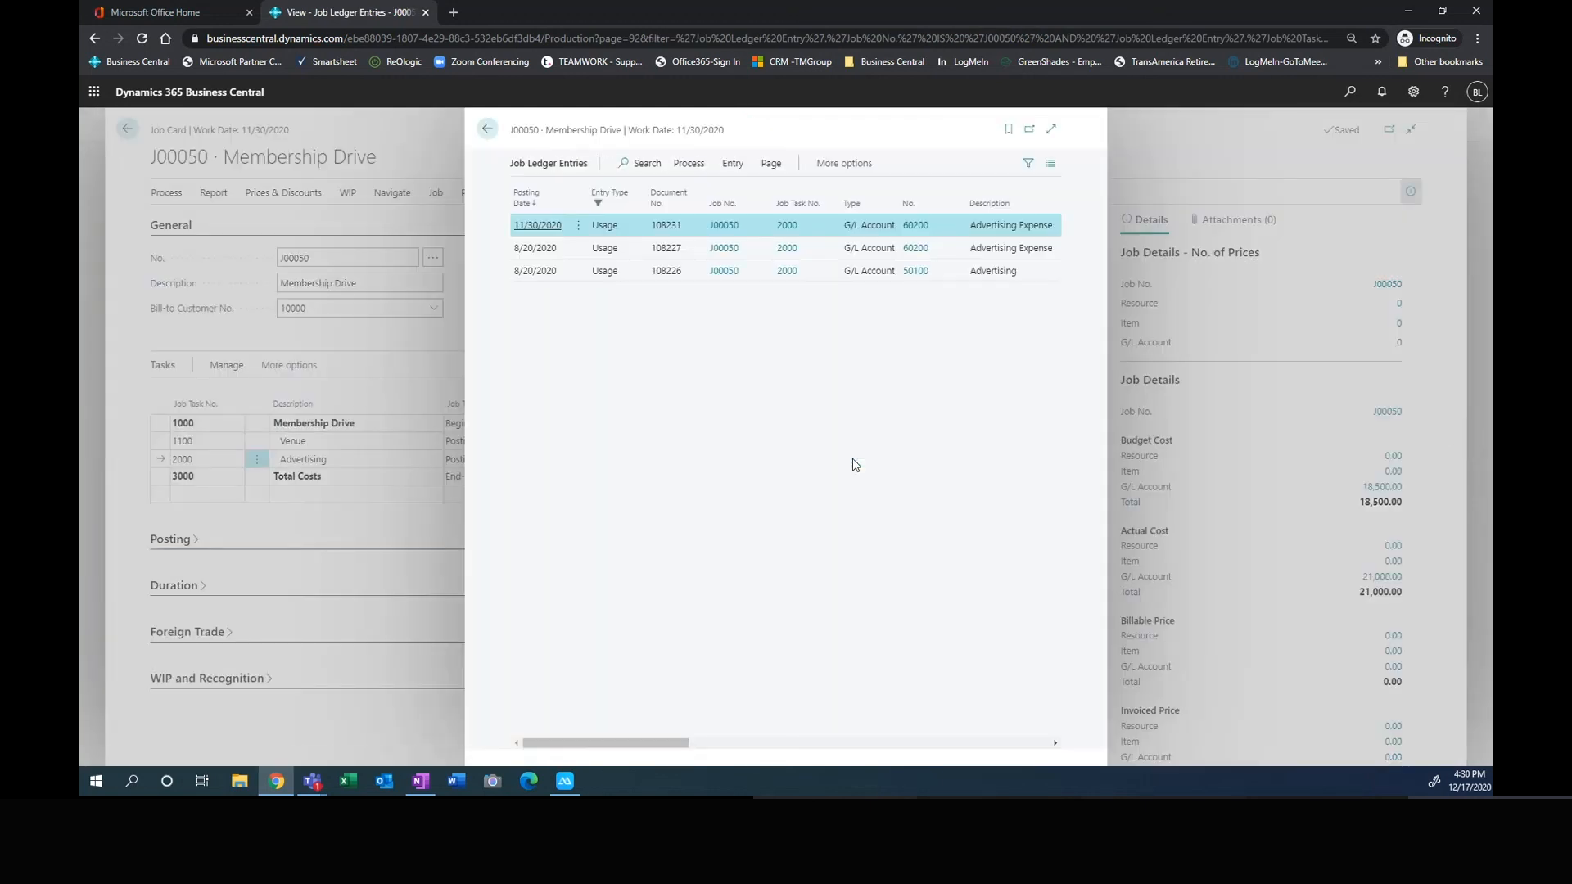
click(1051, 129)
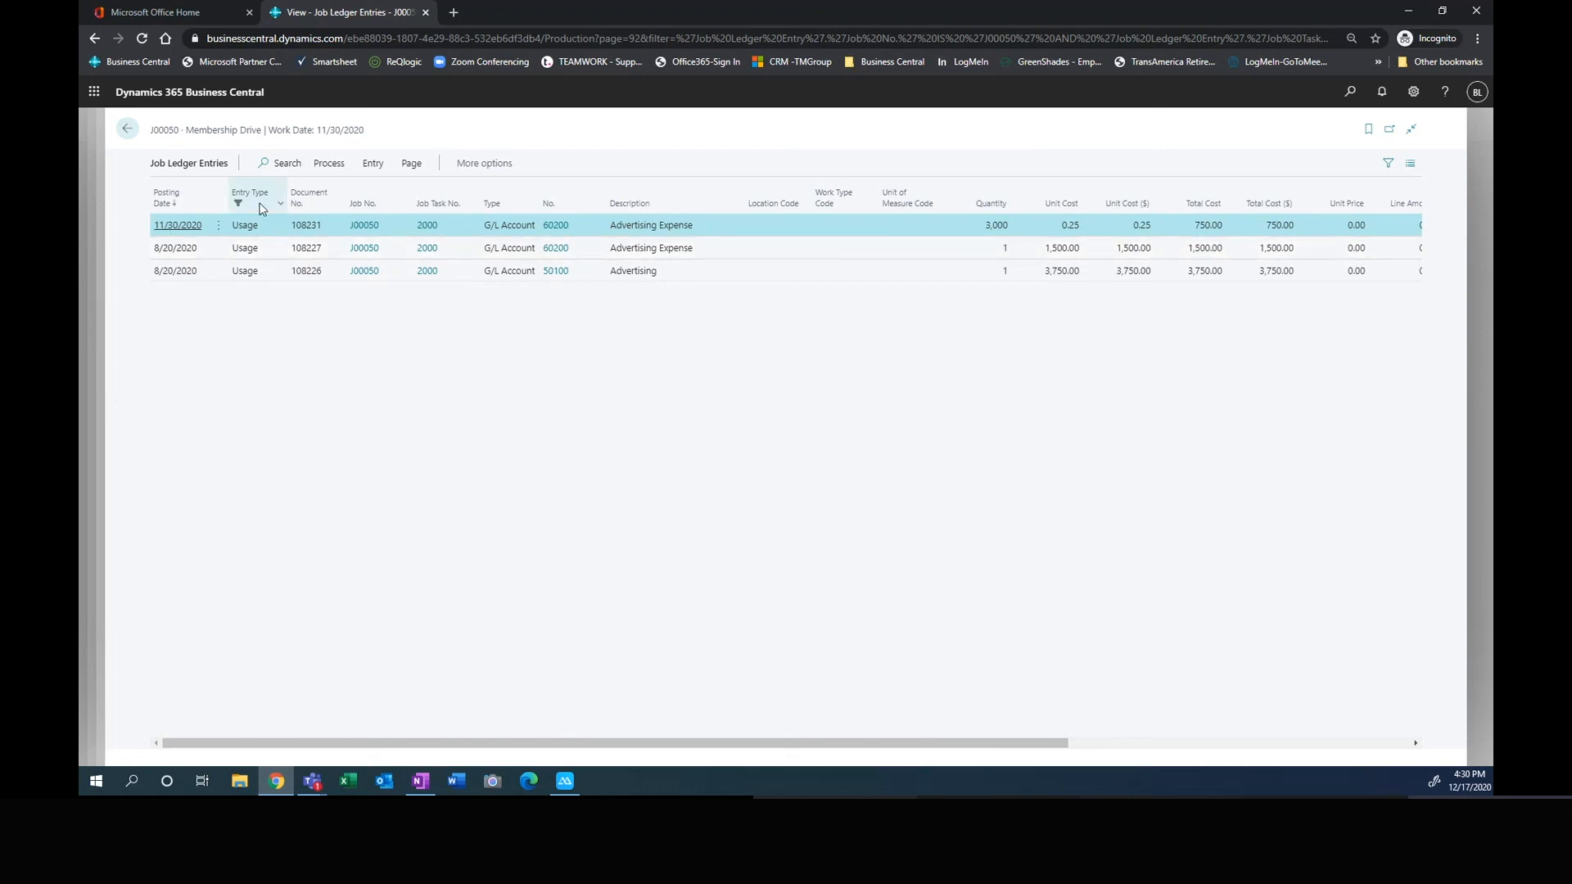
Step: Find the entries related to the 11/30/2020 job ledger entry, document 108231, and return to the job card
click(492, 163)
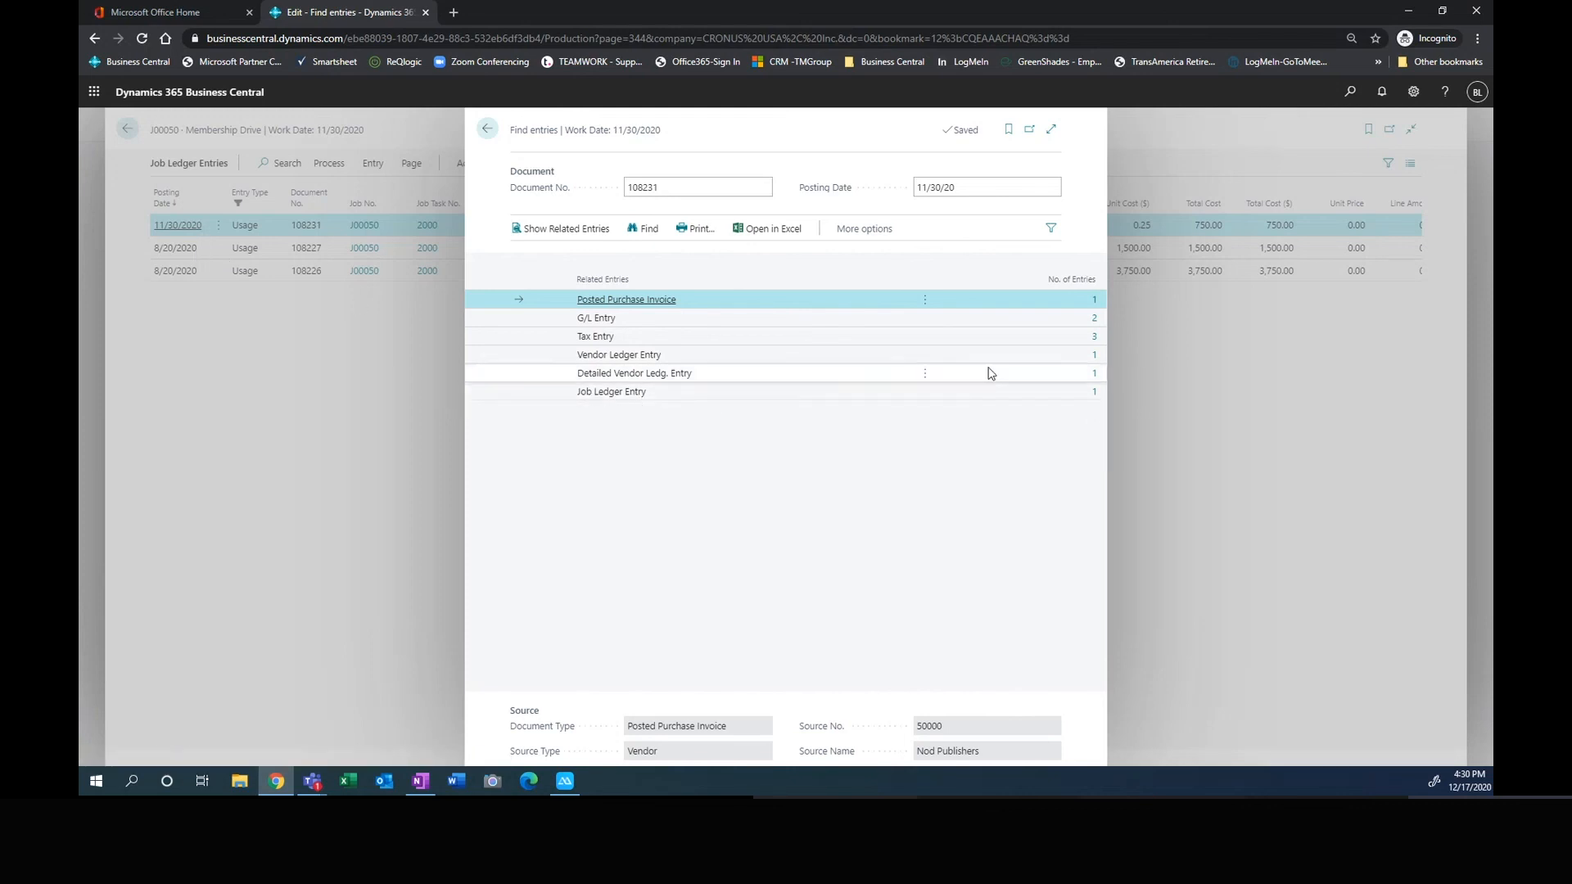
click(487, 128)
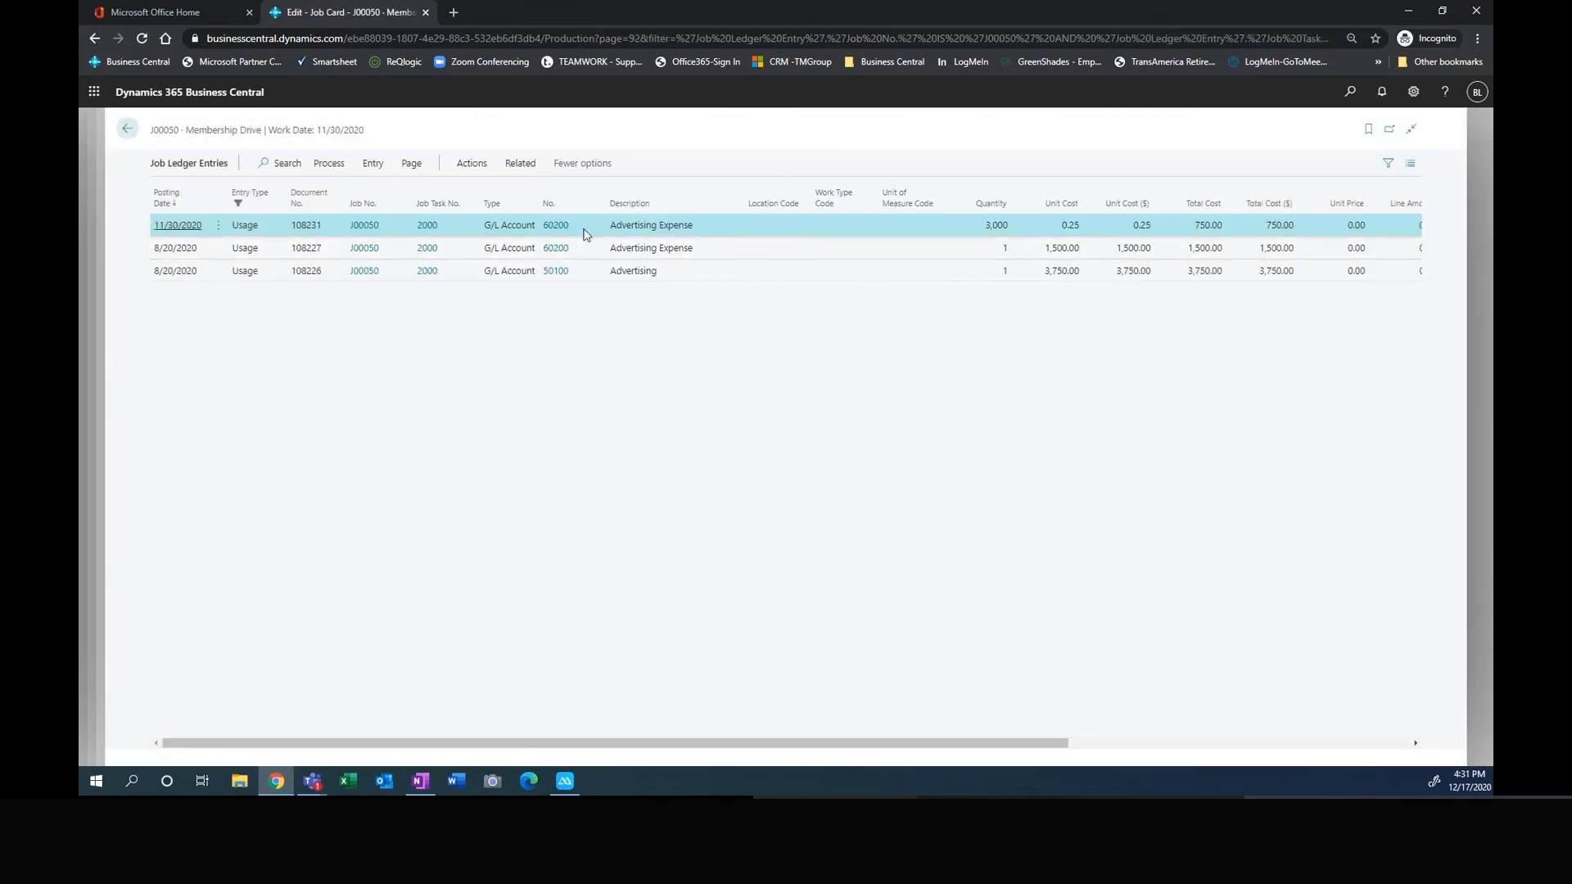
click(127, 130)
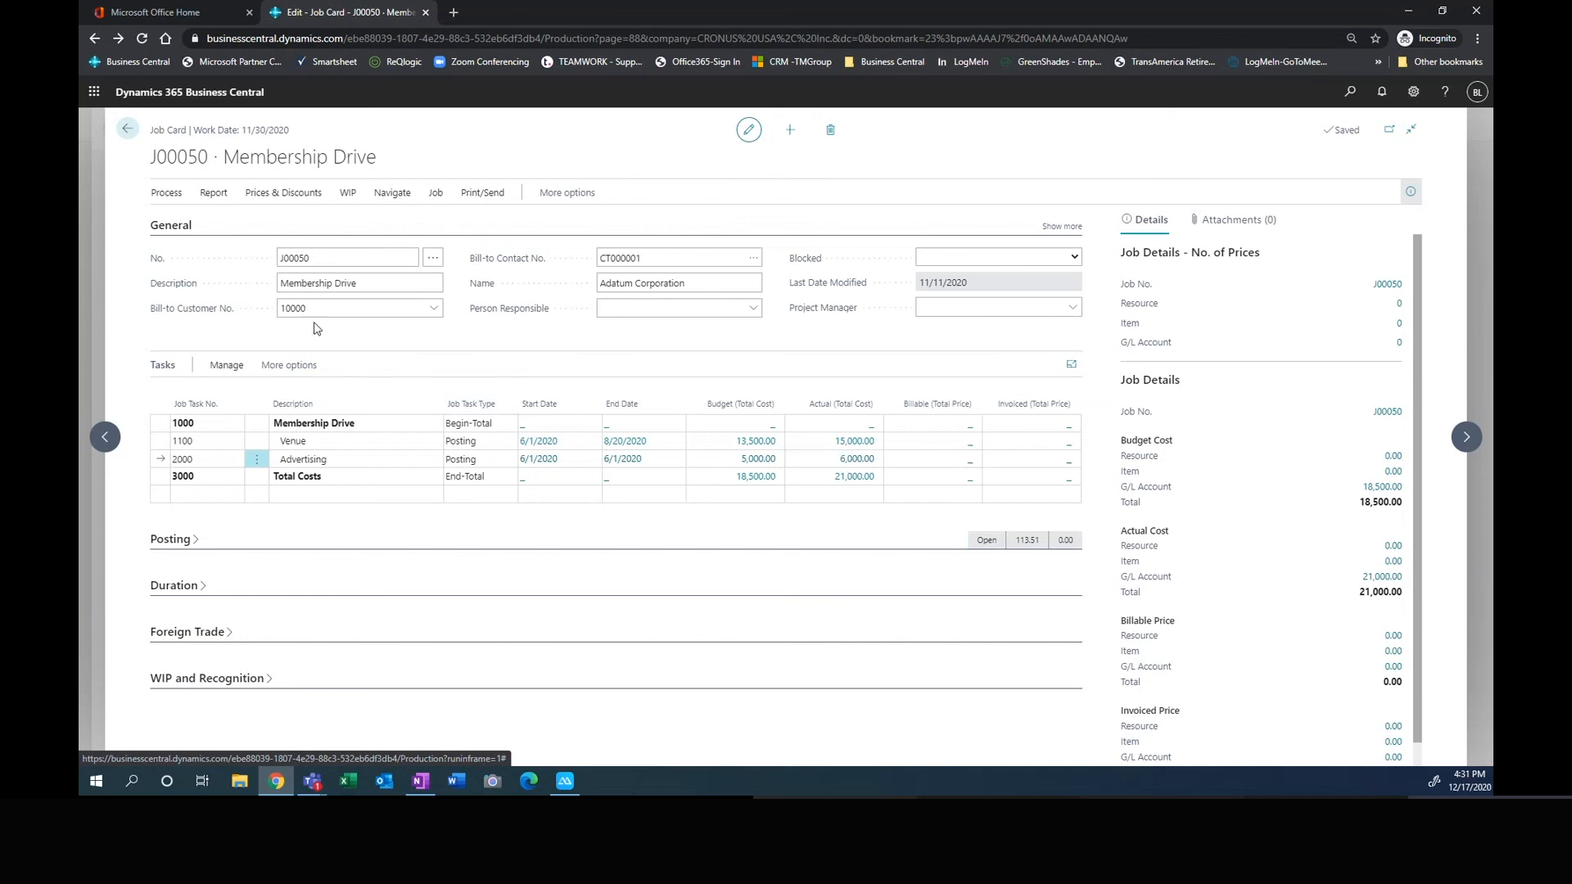
Step: Leave the job card and the Jobs list and open the Vendors list
click(128, 131)
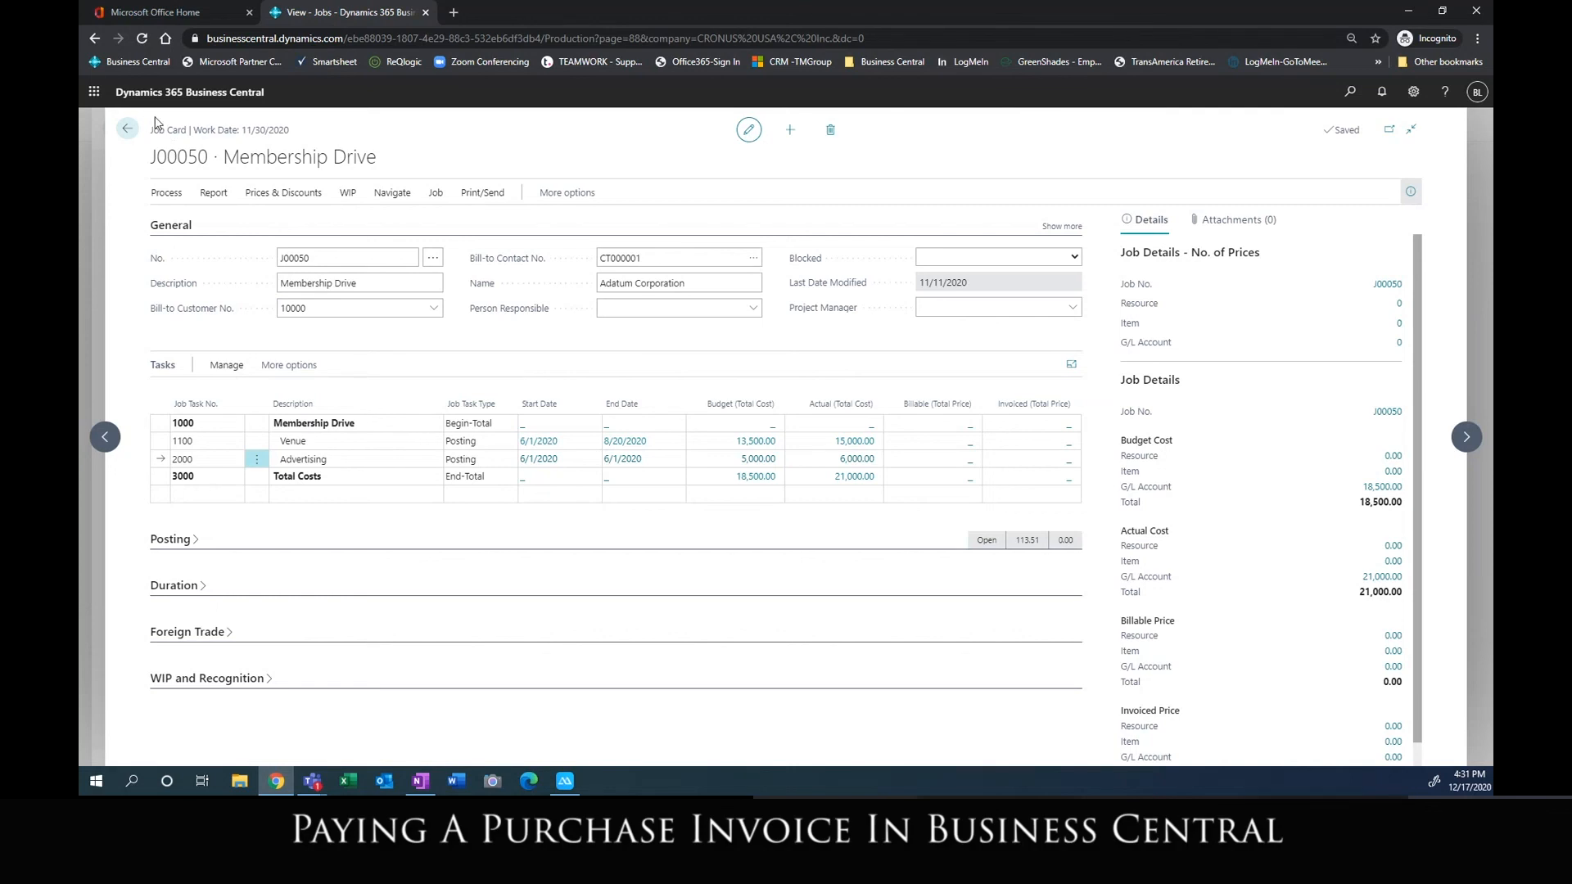
click(127, 130)
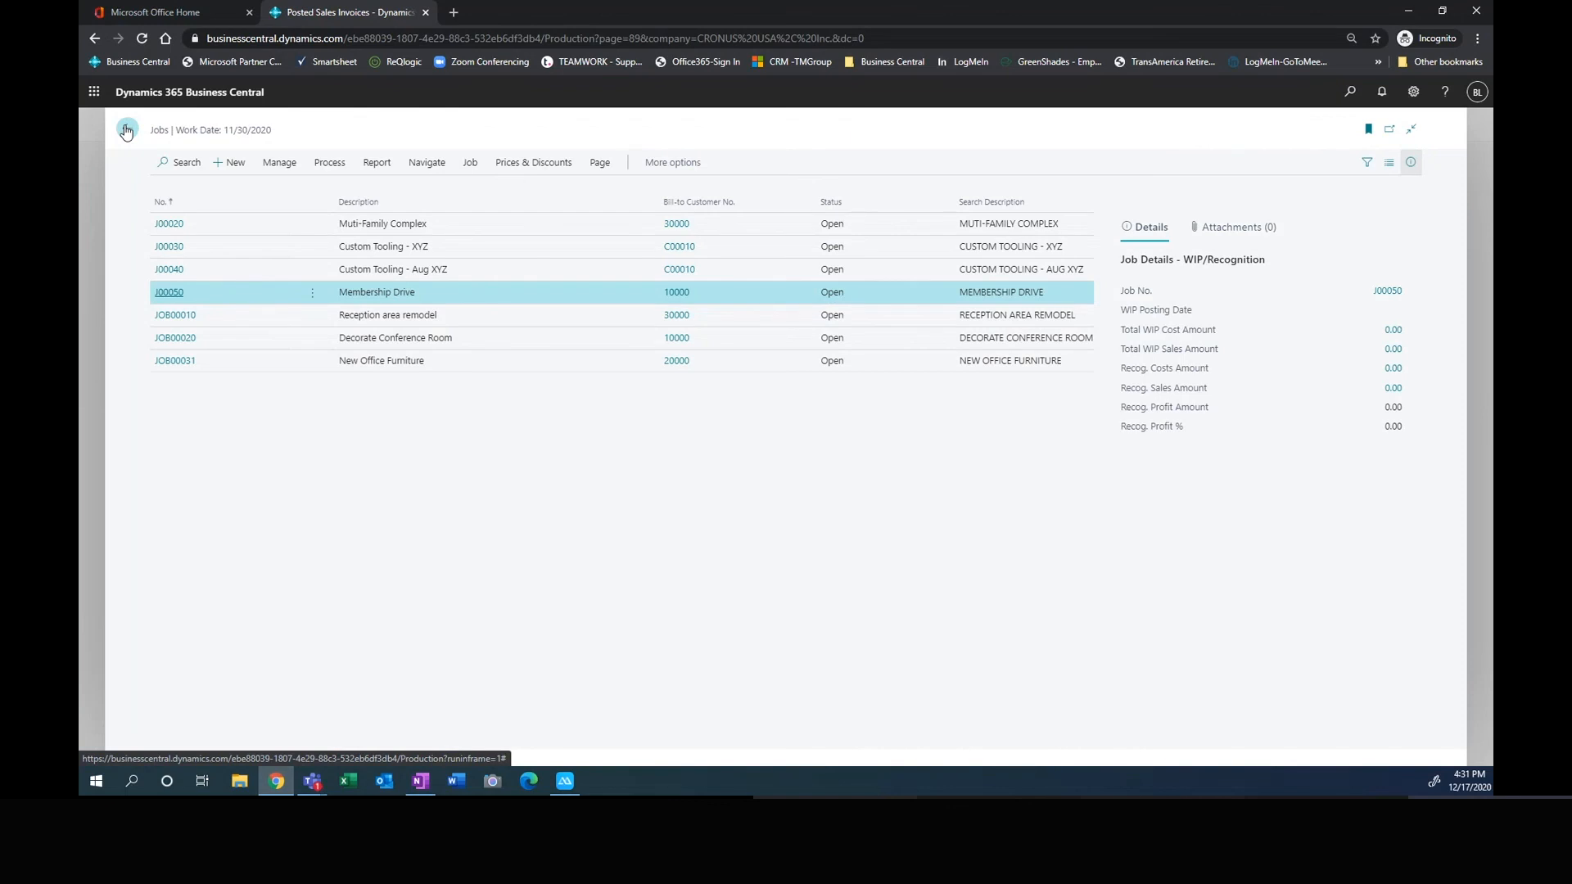
click(127, 130)
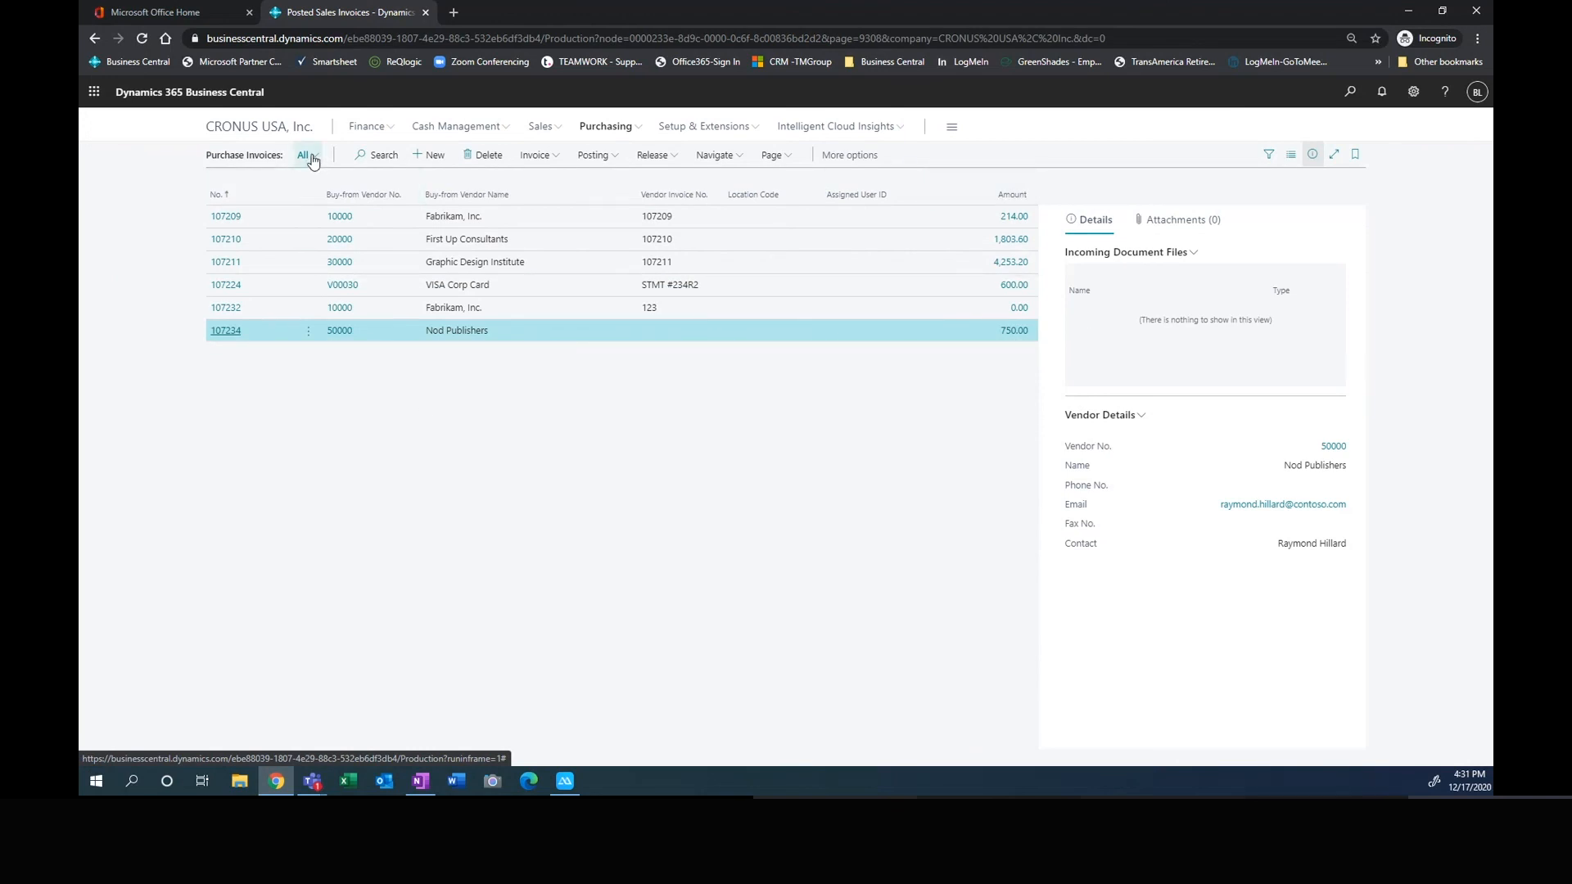
click(597, 128)
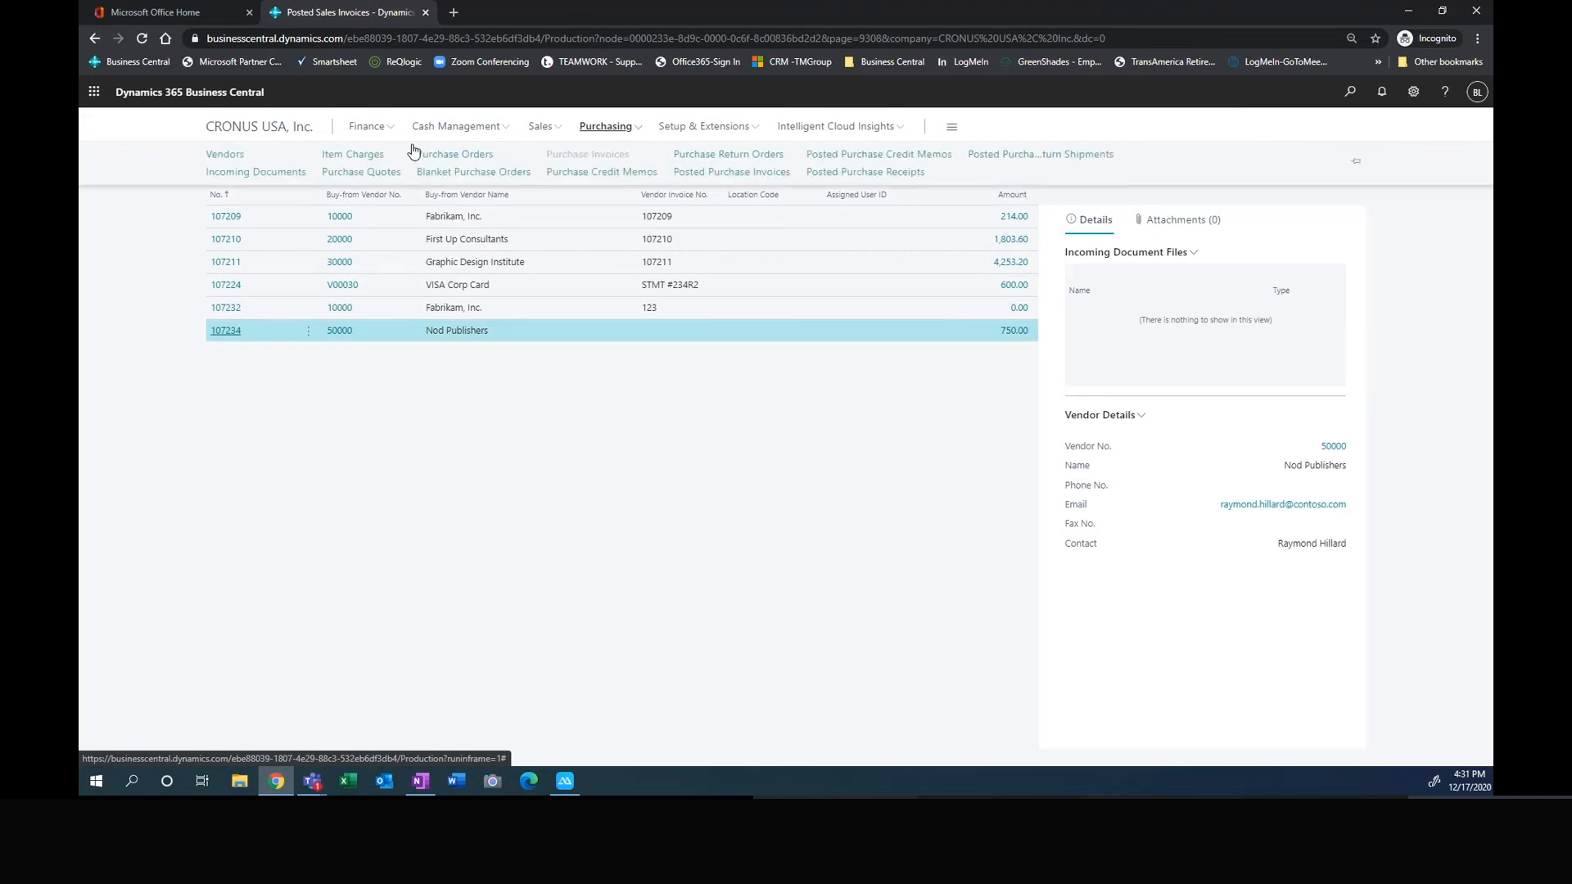
click(225, 155)
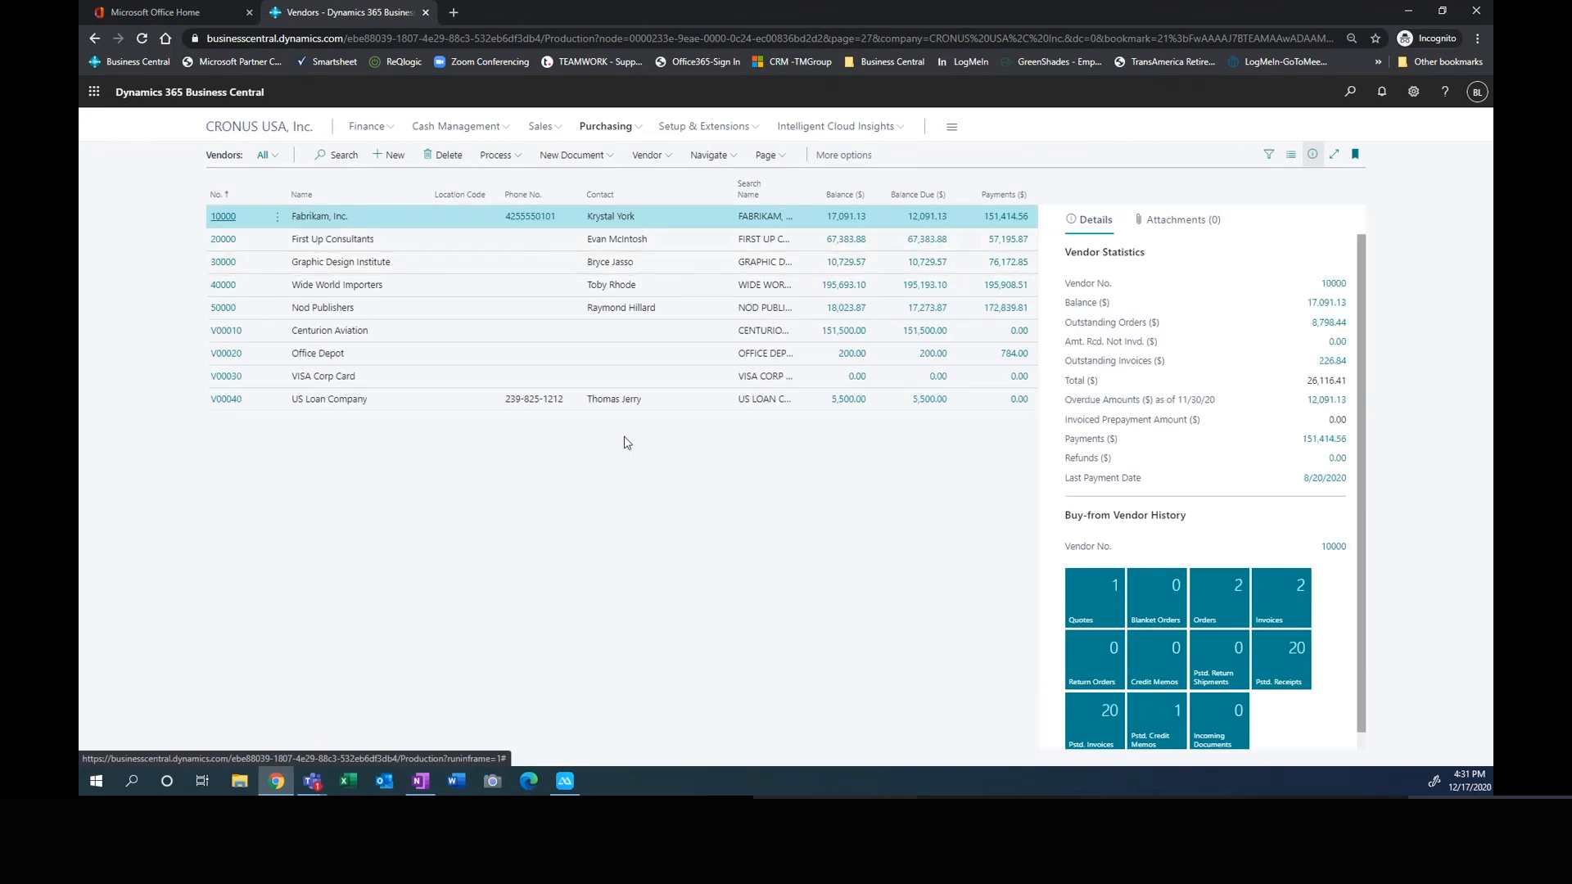
Step: Drill into the Nod Publishers balance, examine its open vendor ledger entries at full width, and return to the vendor list
click(844, 309)
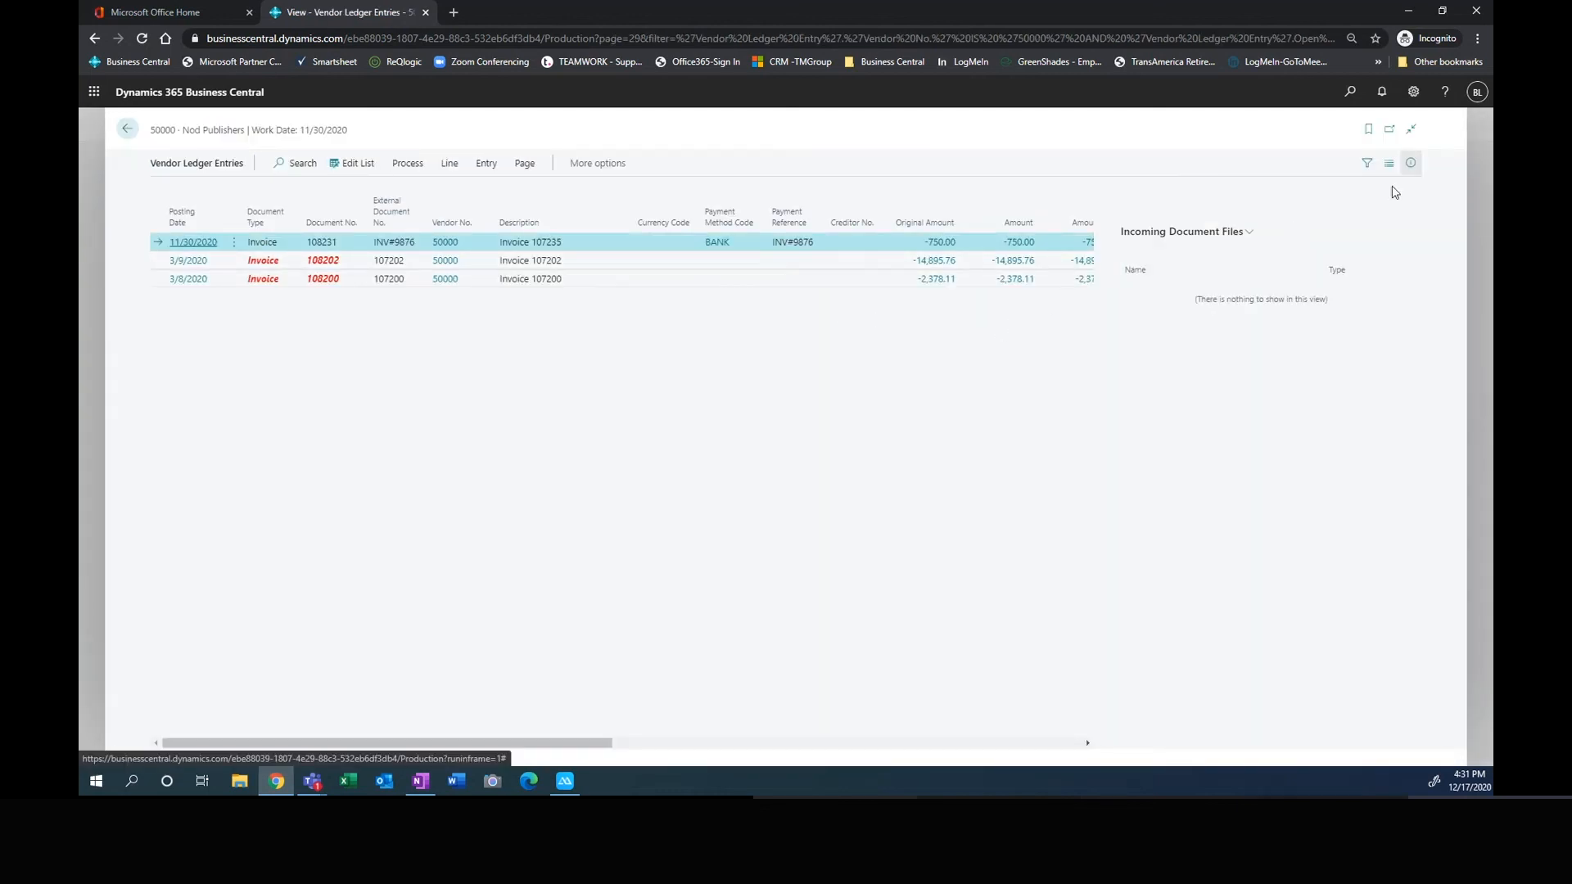
click(1410, 162)
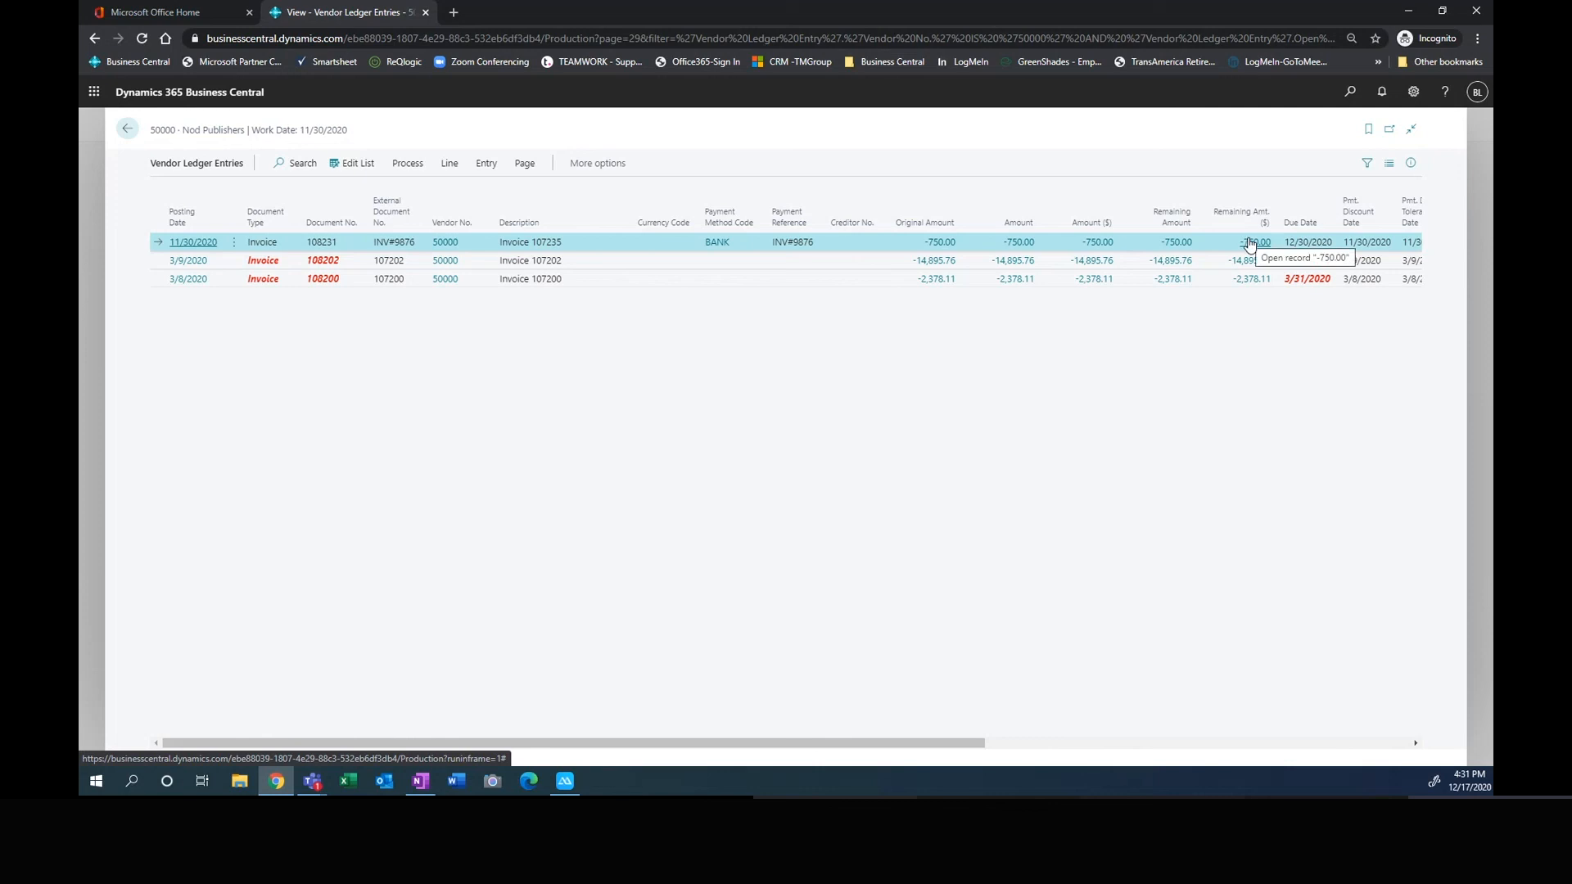
click(127, 131)
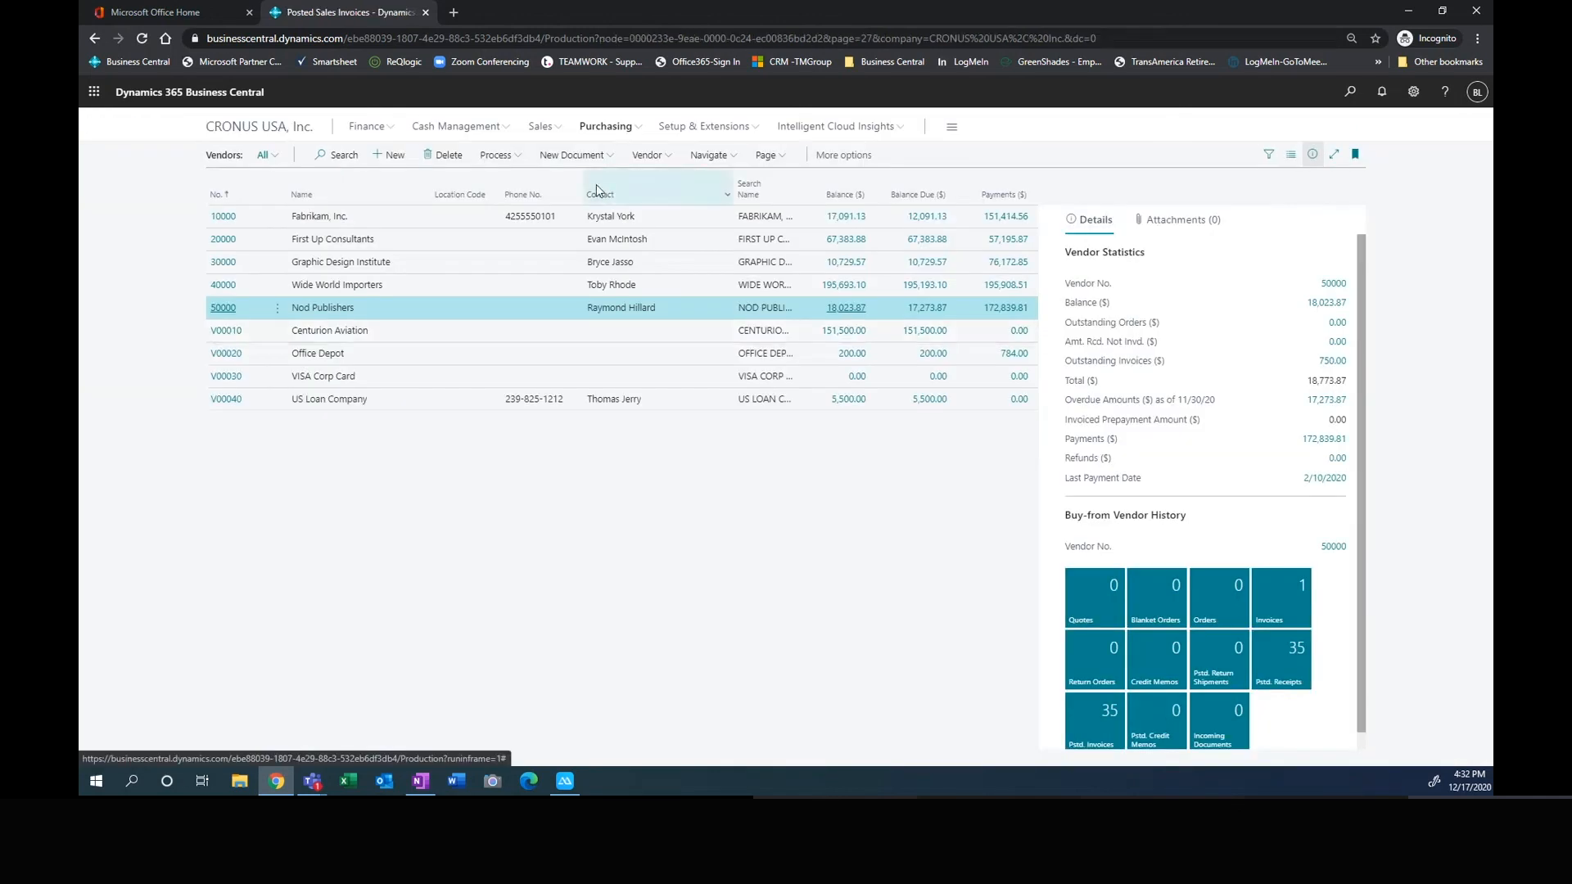
Step: Open the GENERAL batch of the payment journals
click(461, 131)
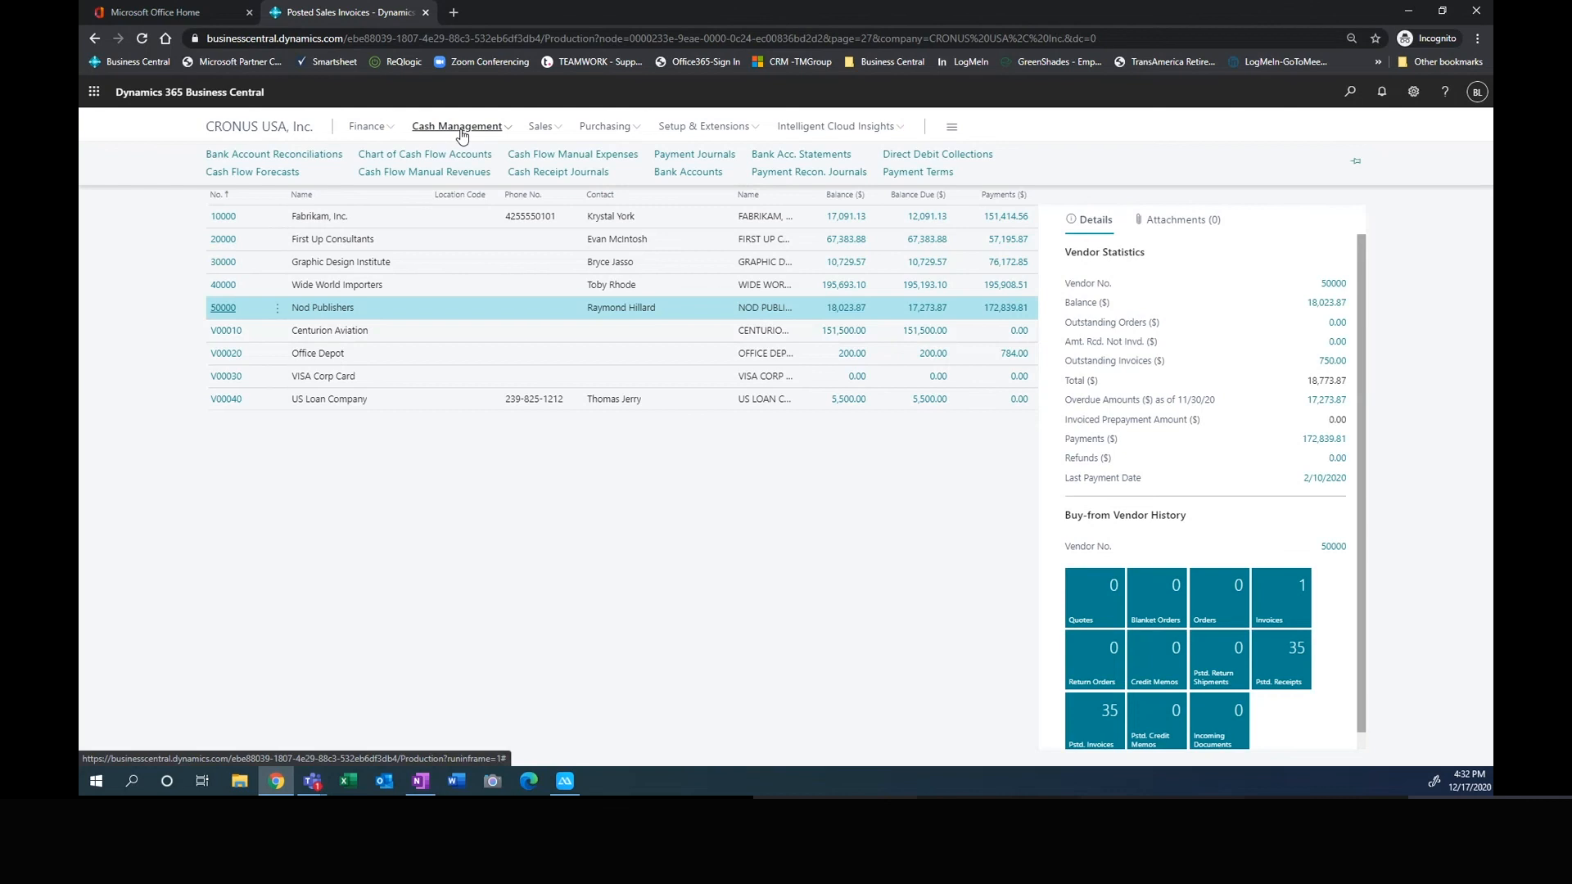
click(683, 157)
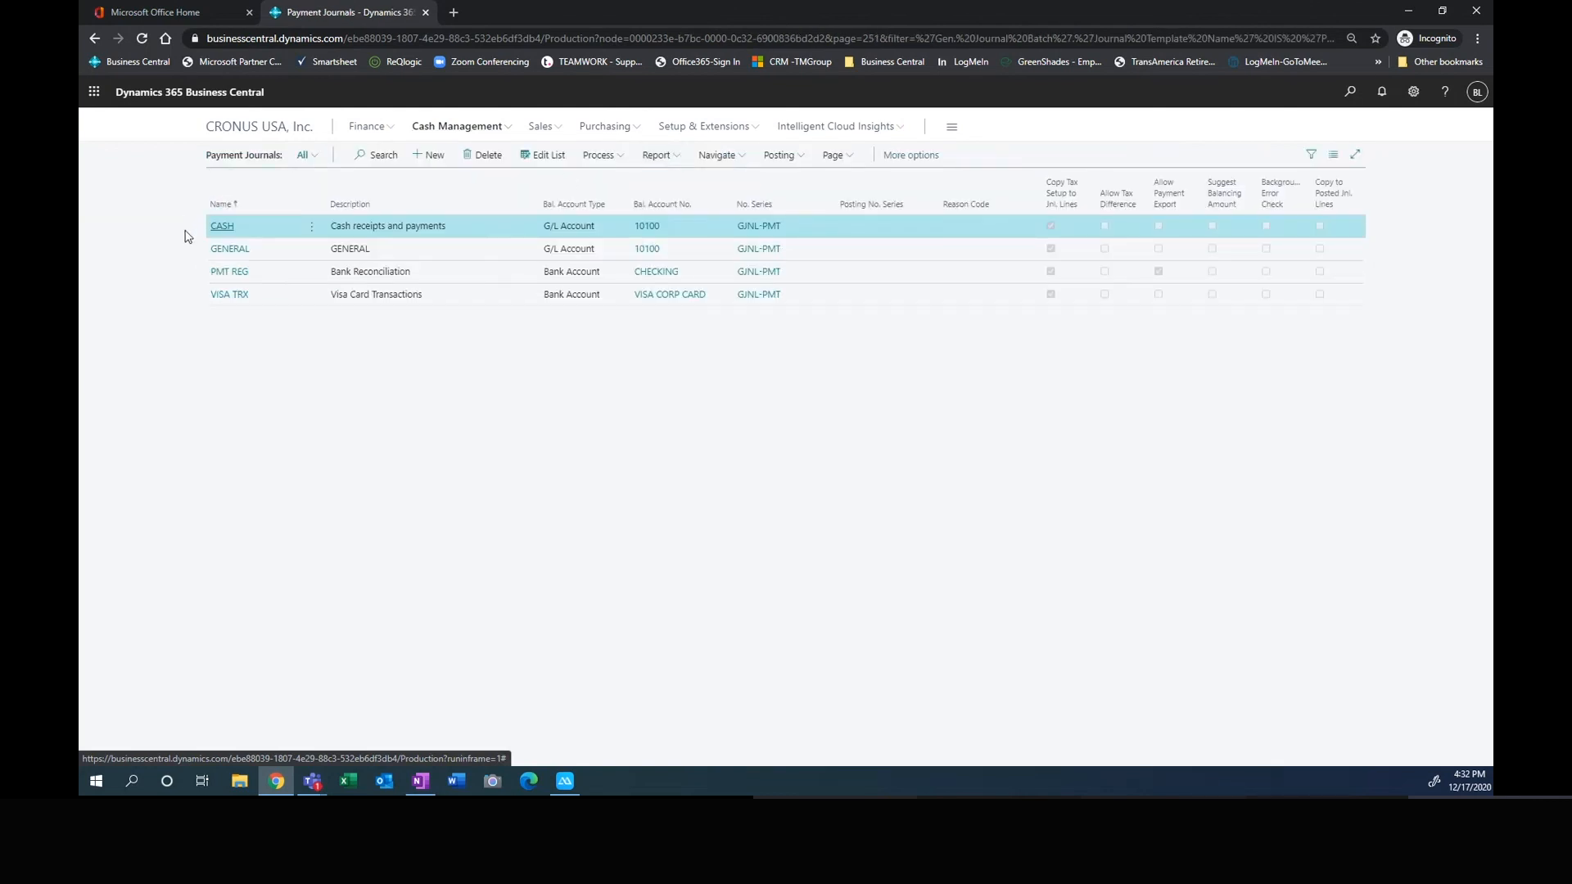
click(230, 253)
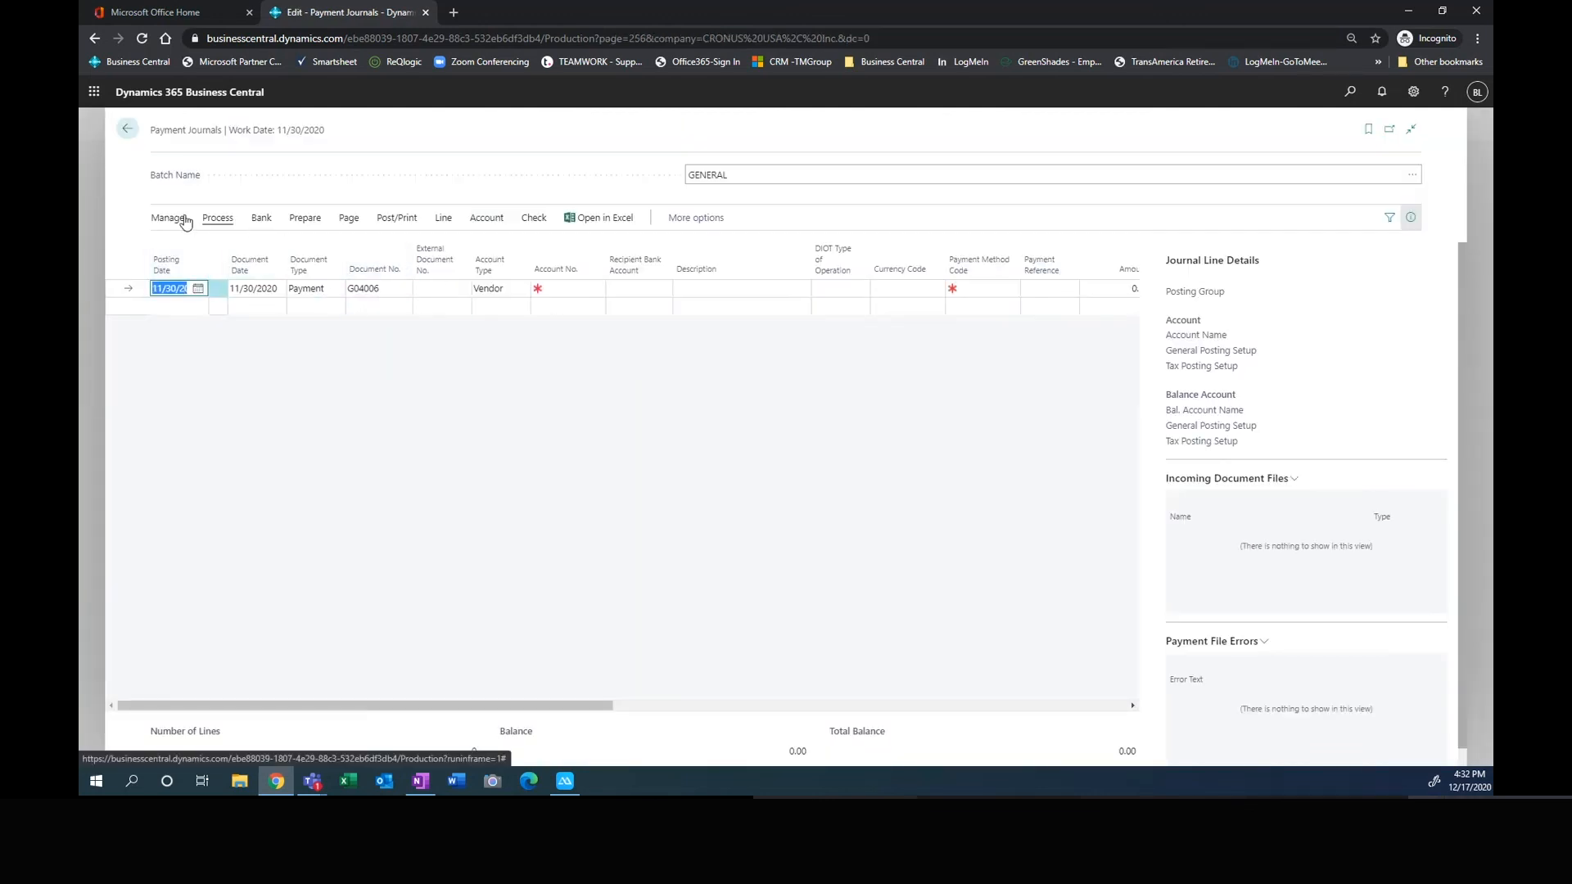
Step: Suggest vendor payments for Nod Publishers with posting date 12/17/2020, keeping the other last used options
click(308, 220)
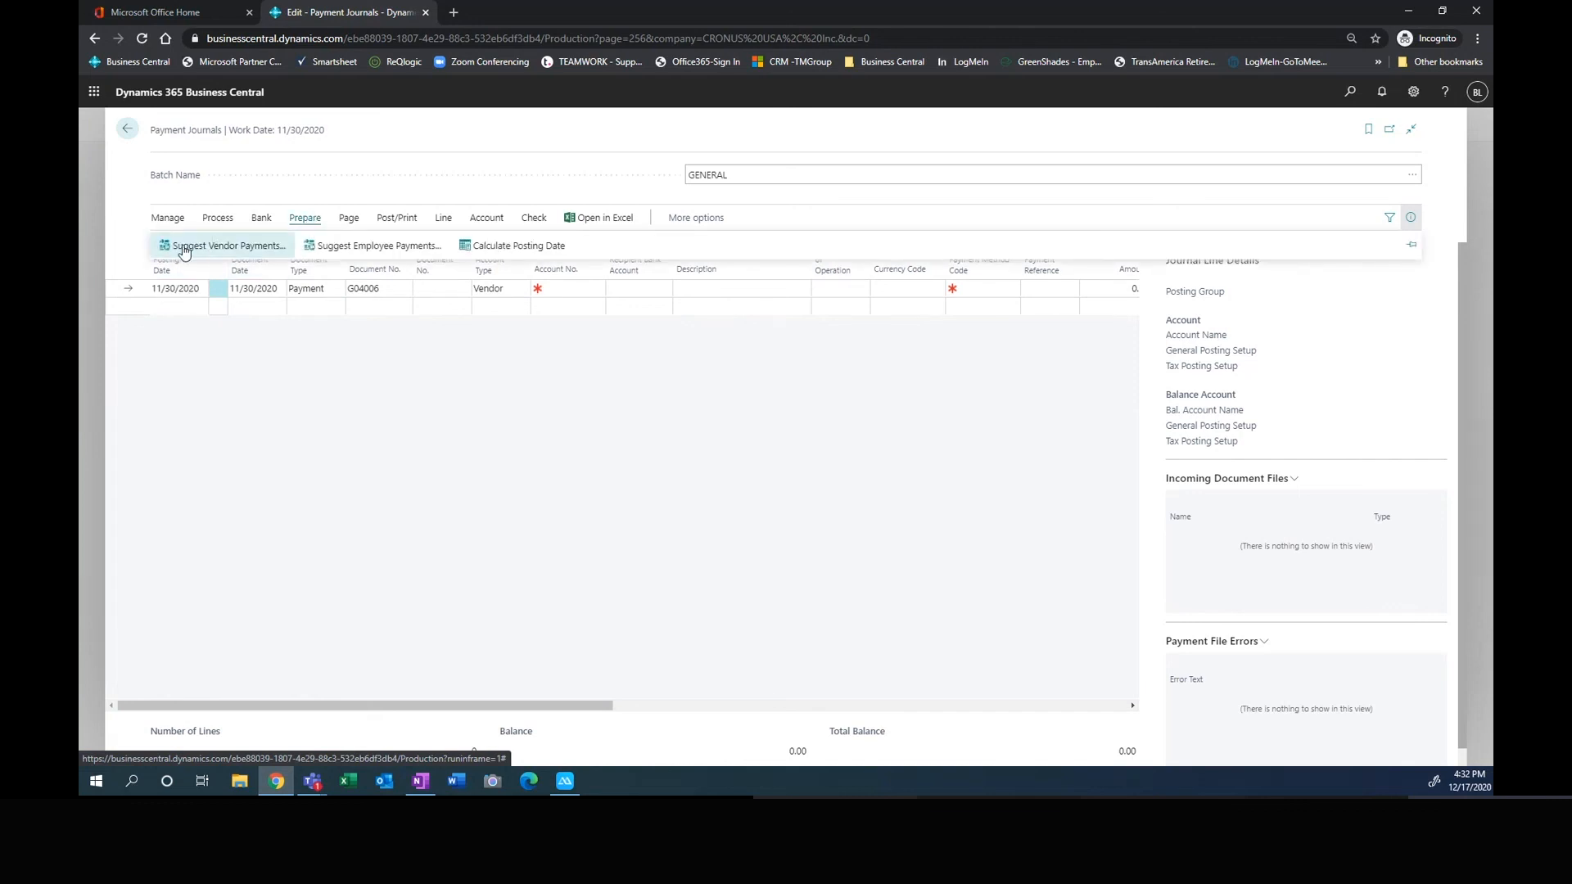
click(210, 246)
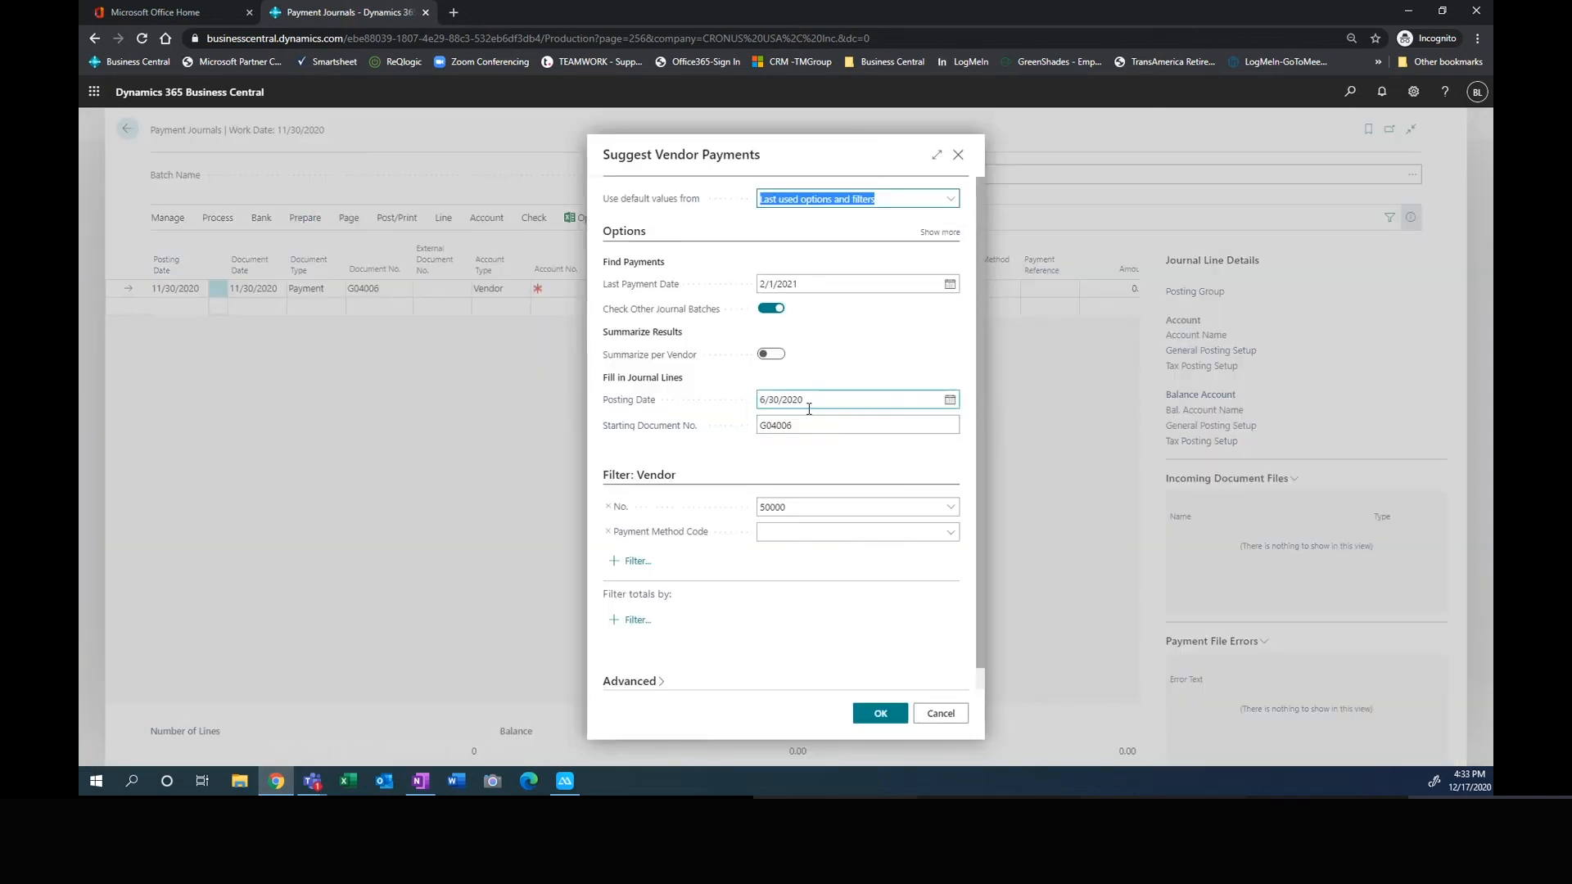
drag(809, 402, 698, 414)
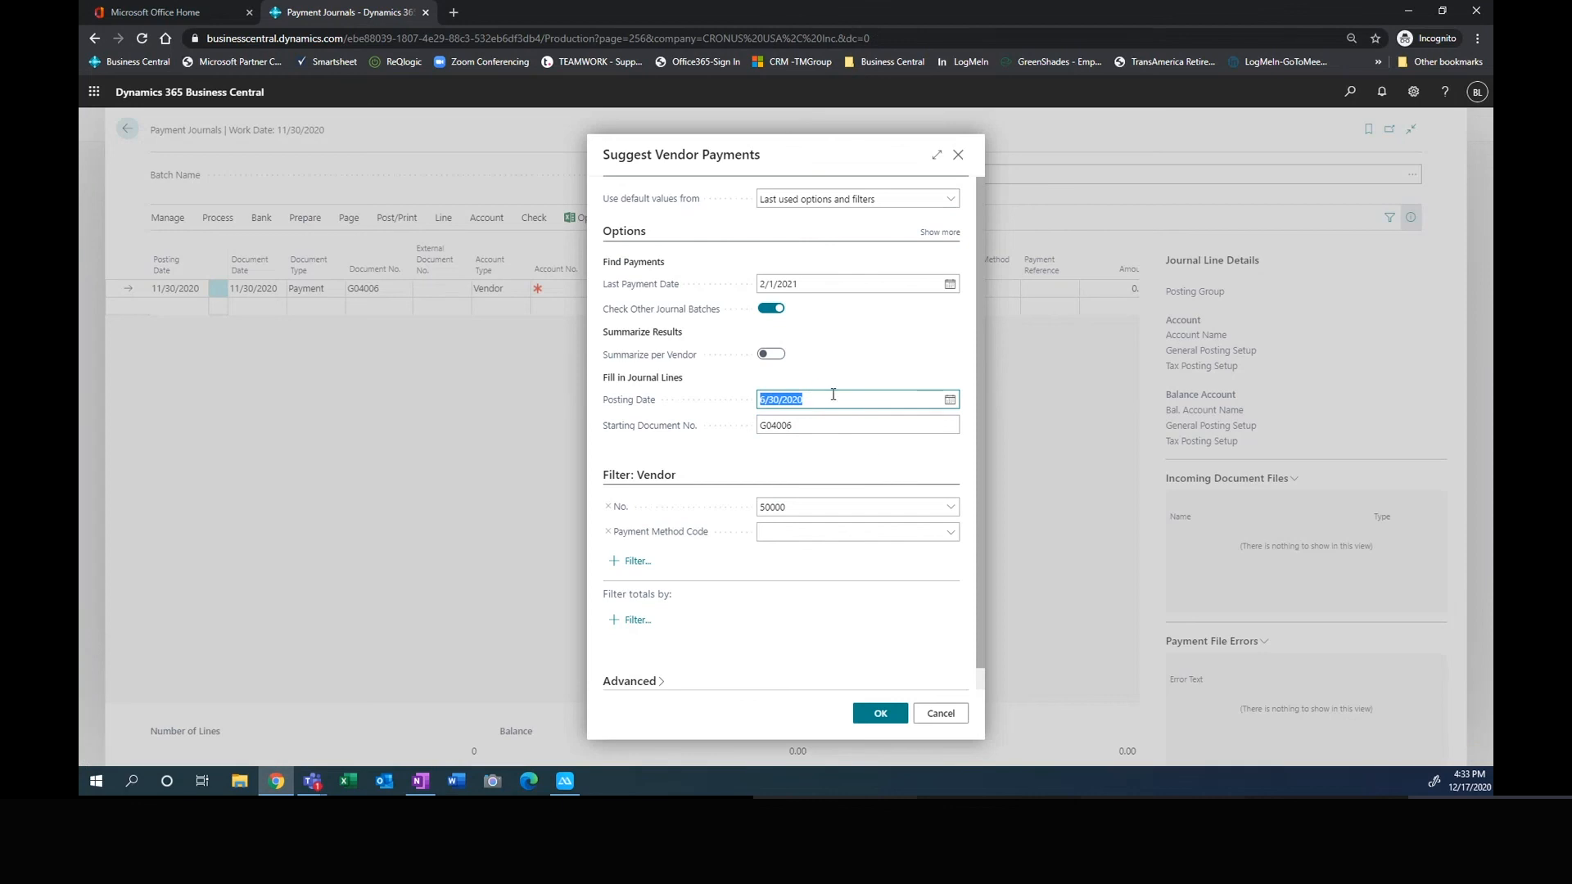
text(02)
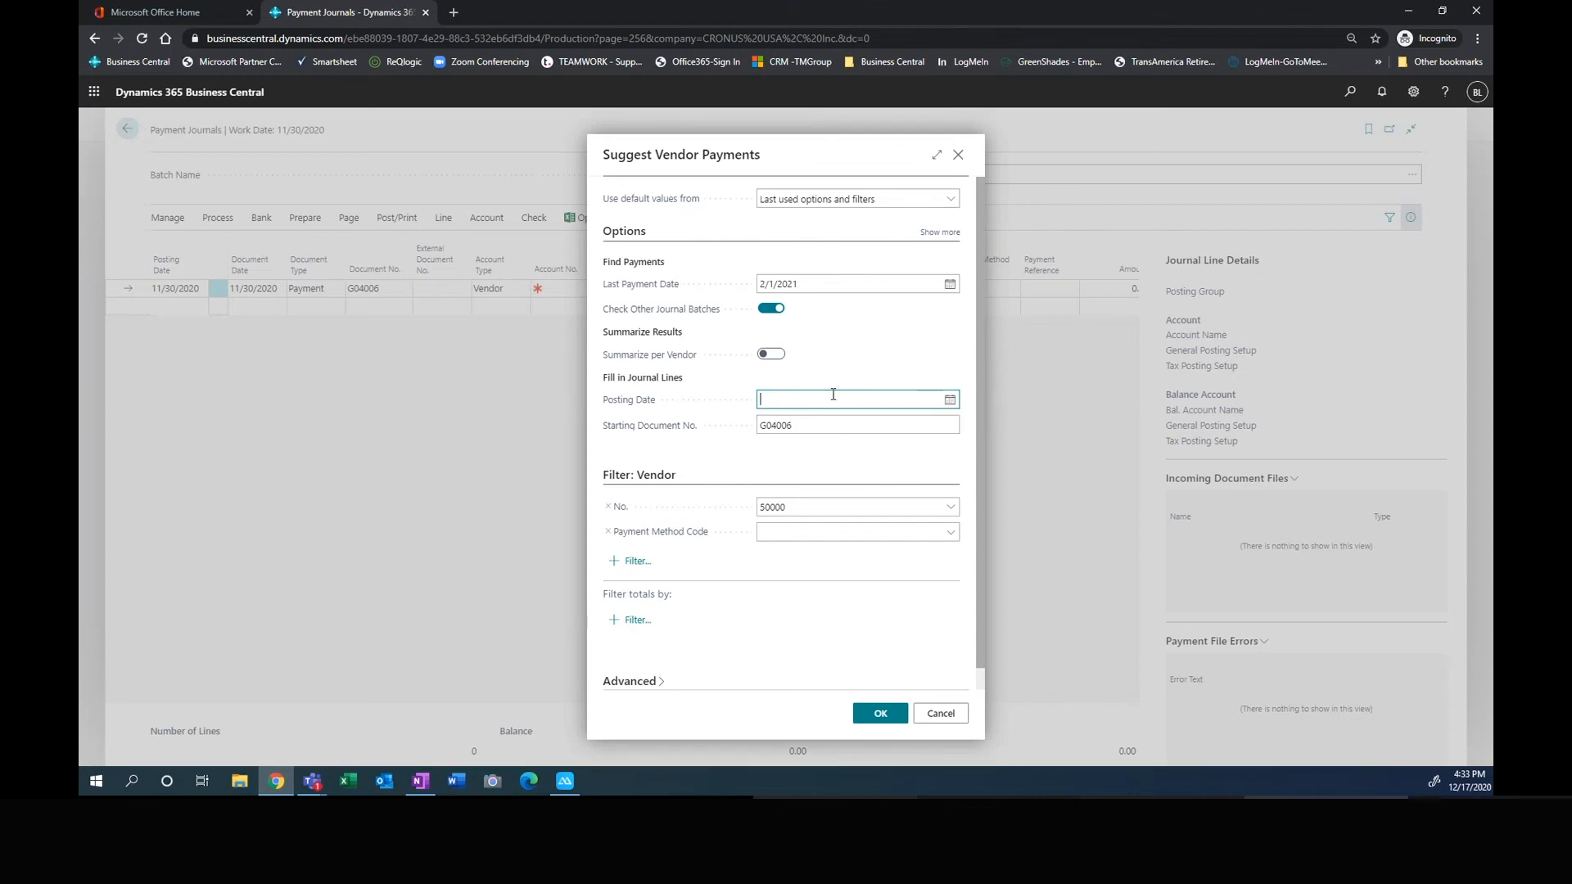
text(t)
key(Tab)
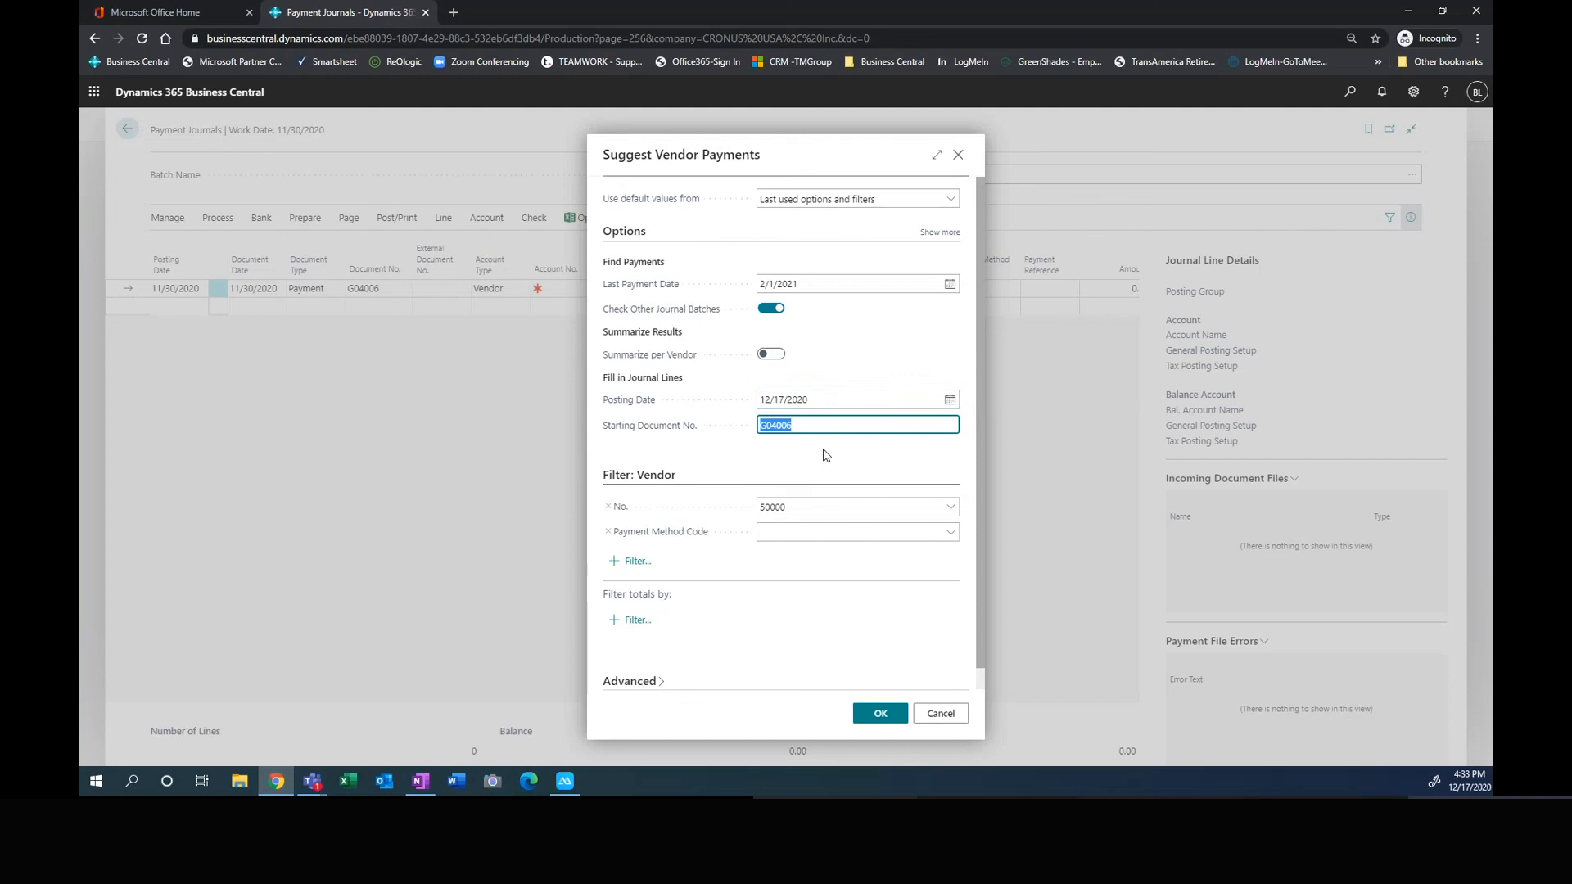
click(876, 715)
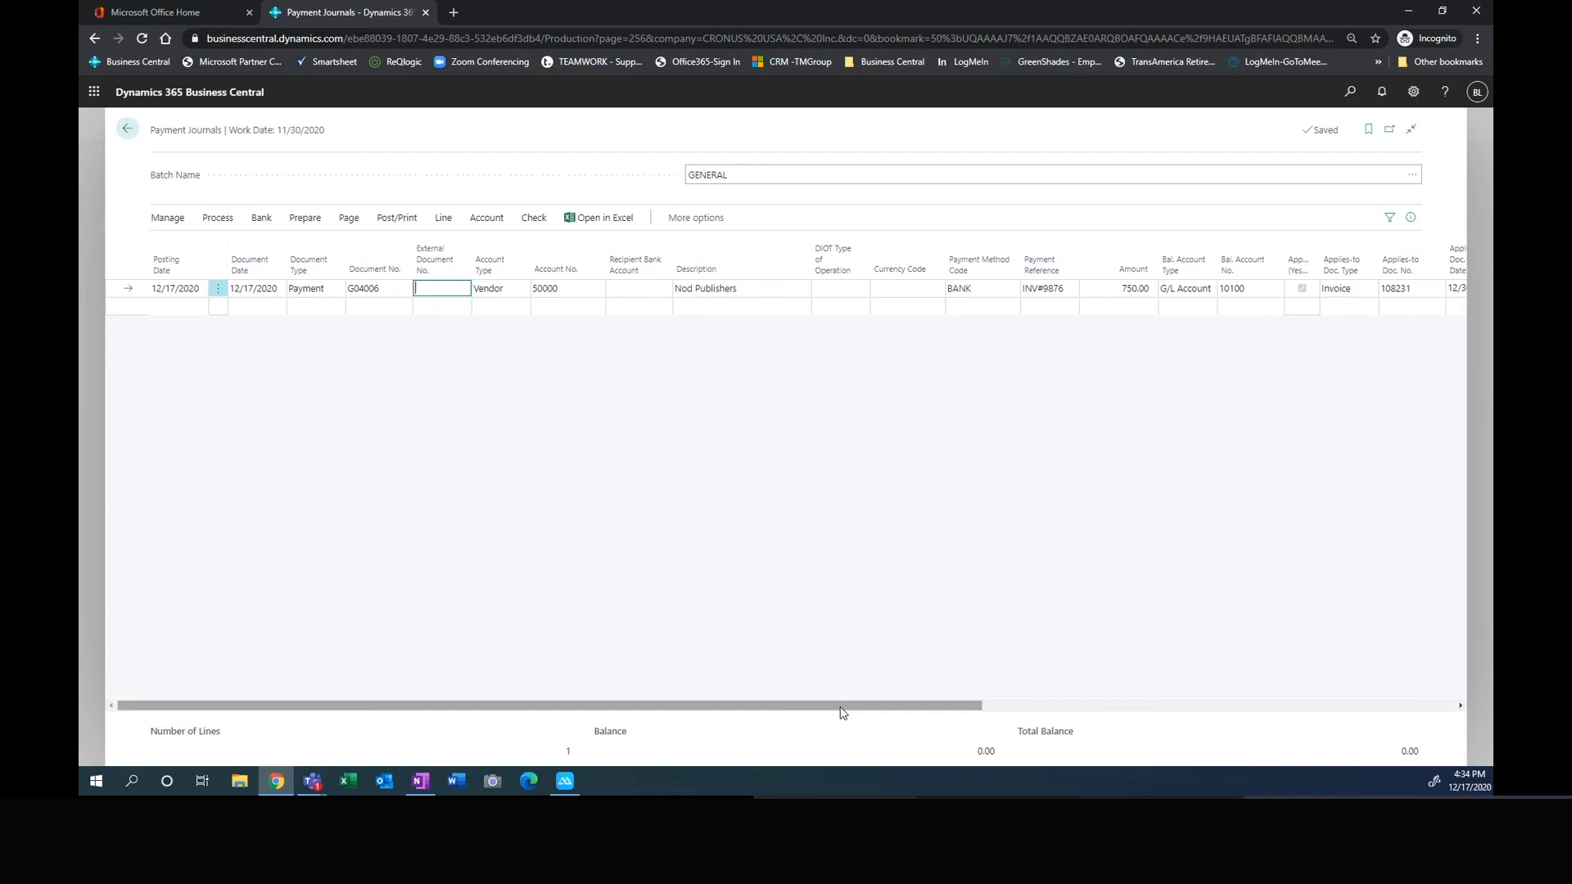
Step: Try to print the payment's check from the CHECKING bank account with one check per vendor per document number enabled
drag(843, 705, 1125, 703)
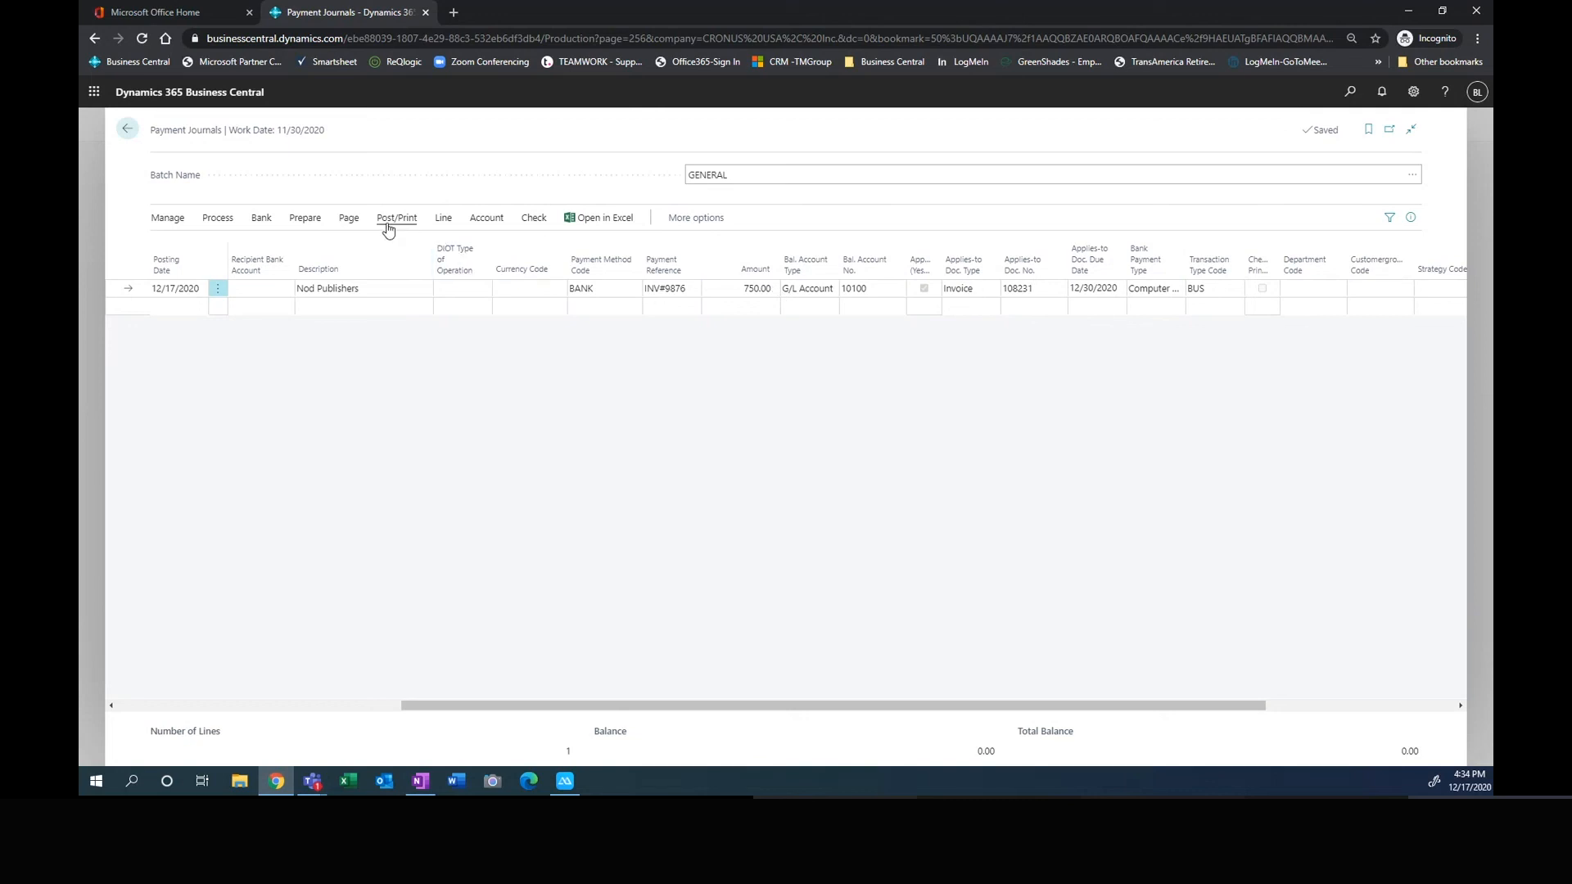
click(537, 219)
click(285, 247)
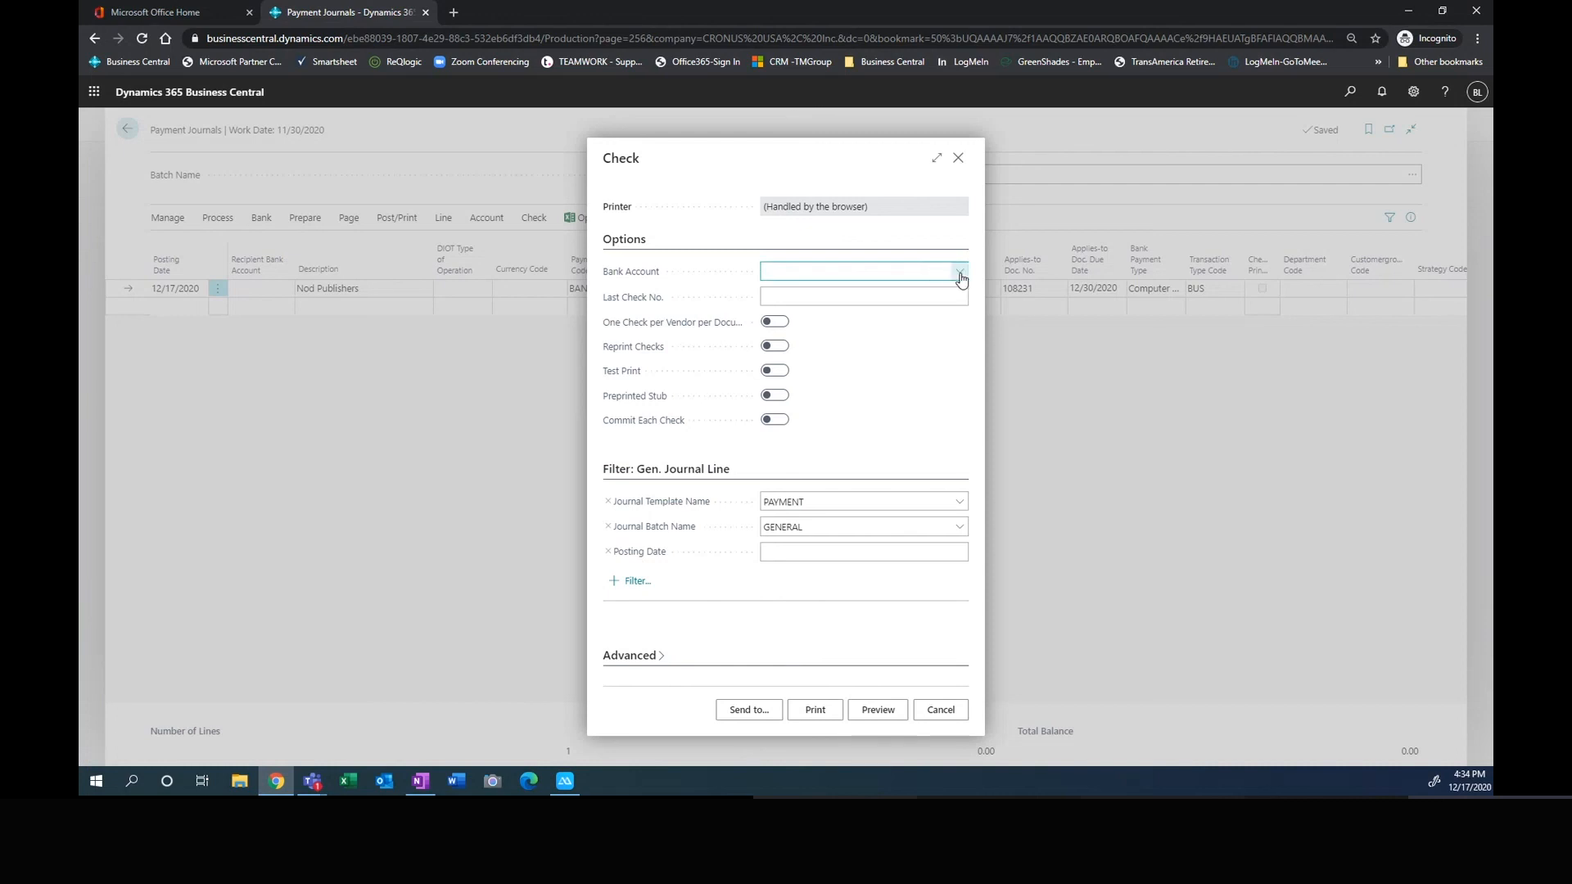
click(959, 273)
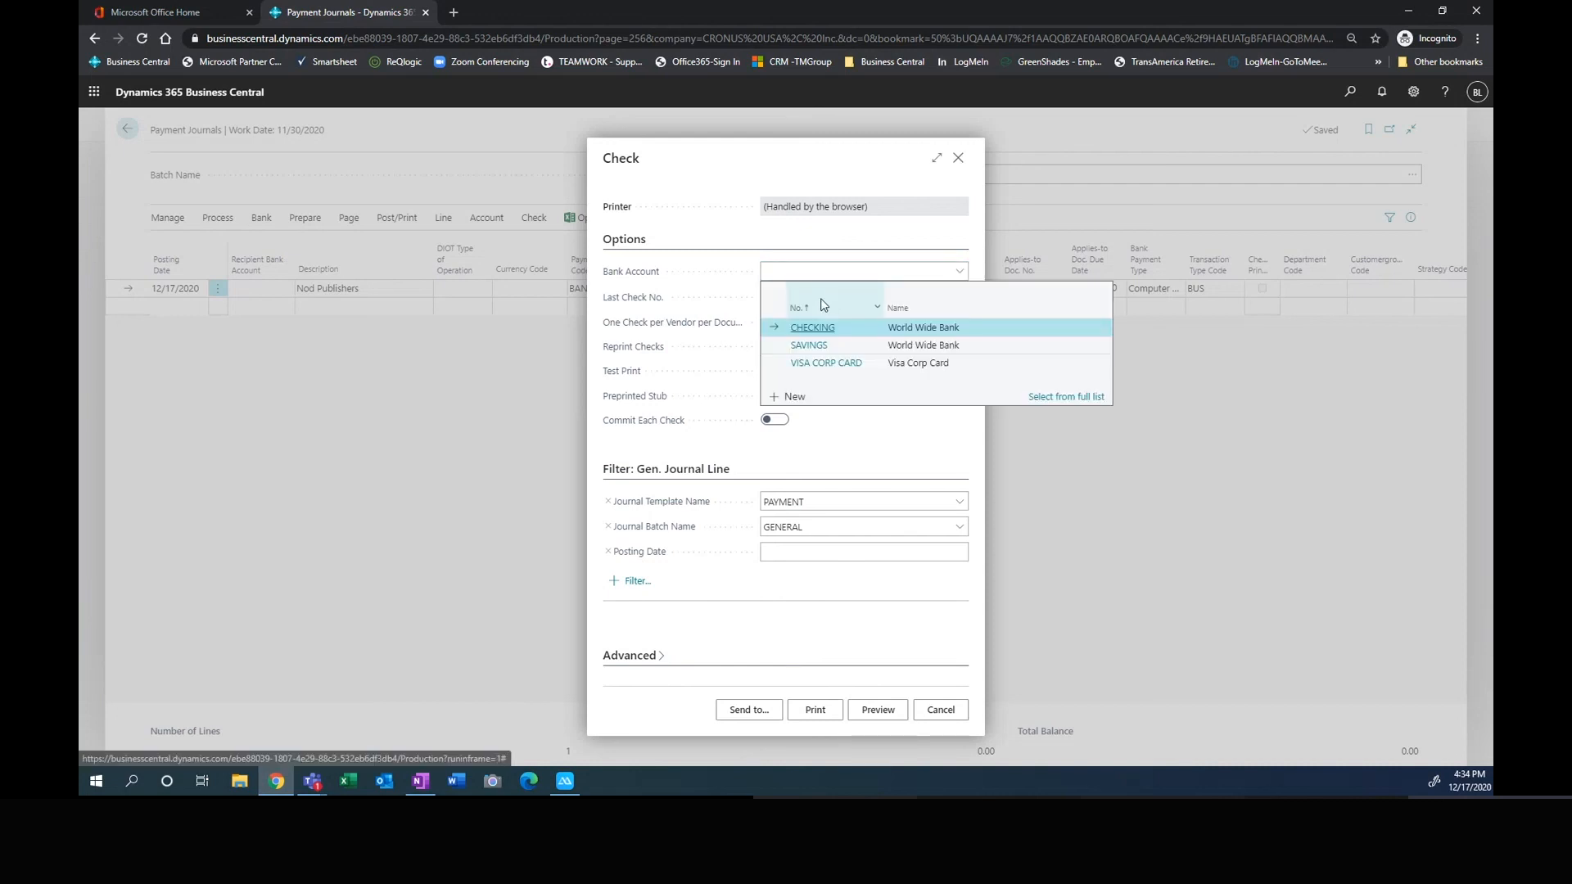
key(Return)
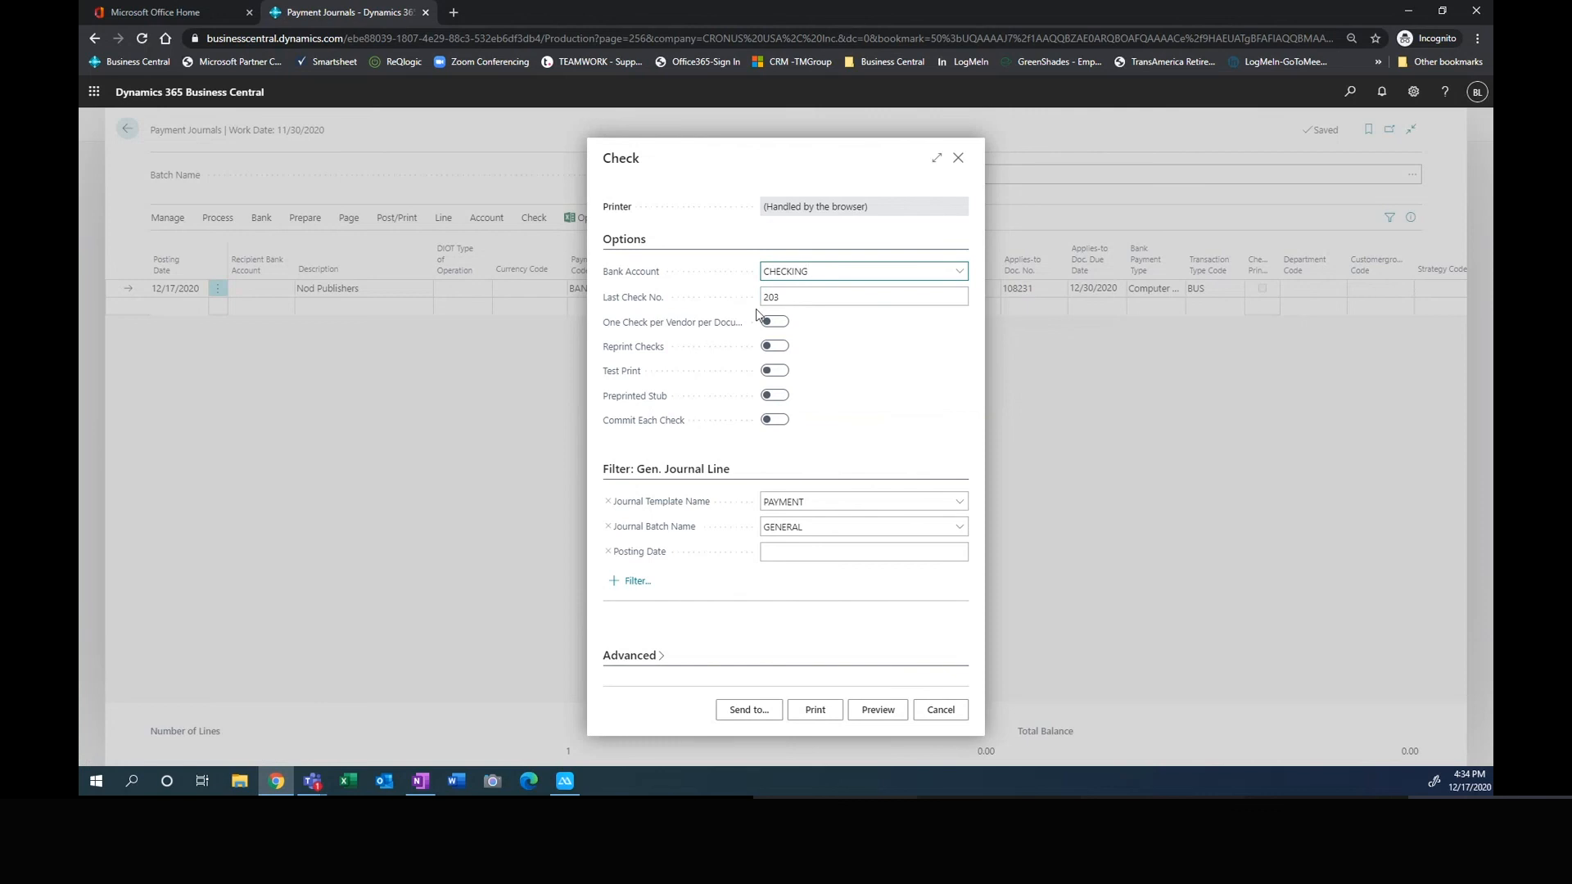
click(773, 322)
click(791, 298)
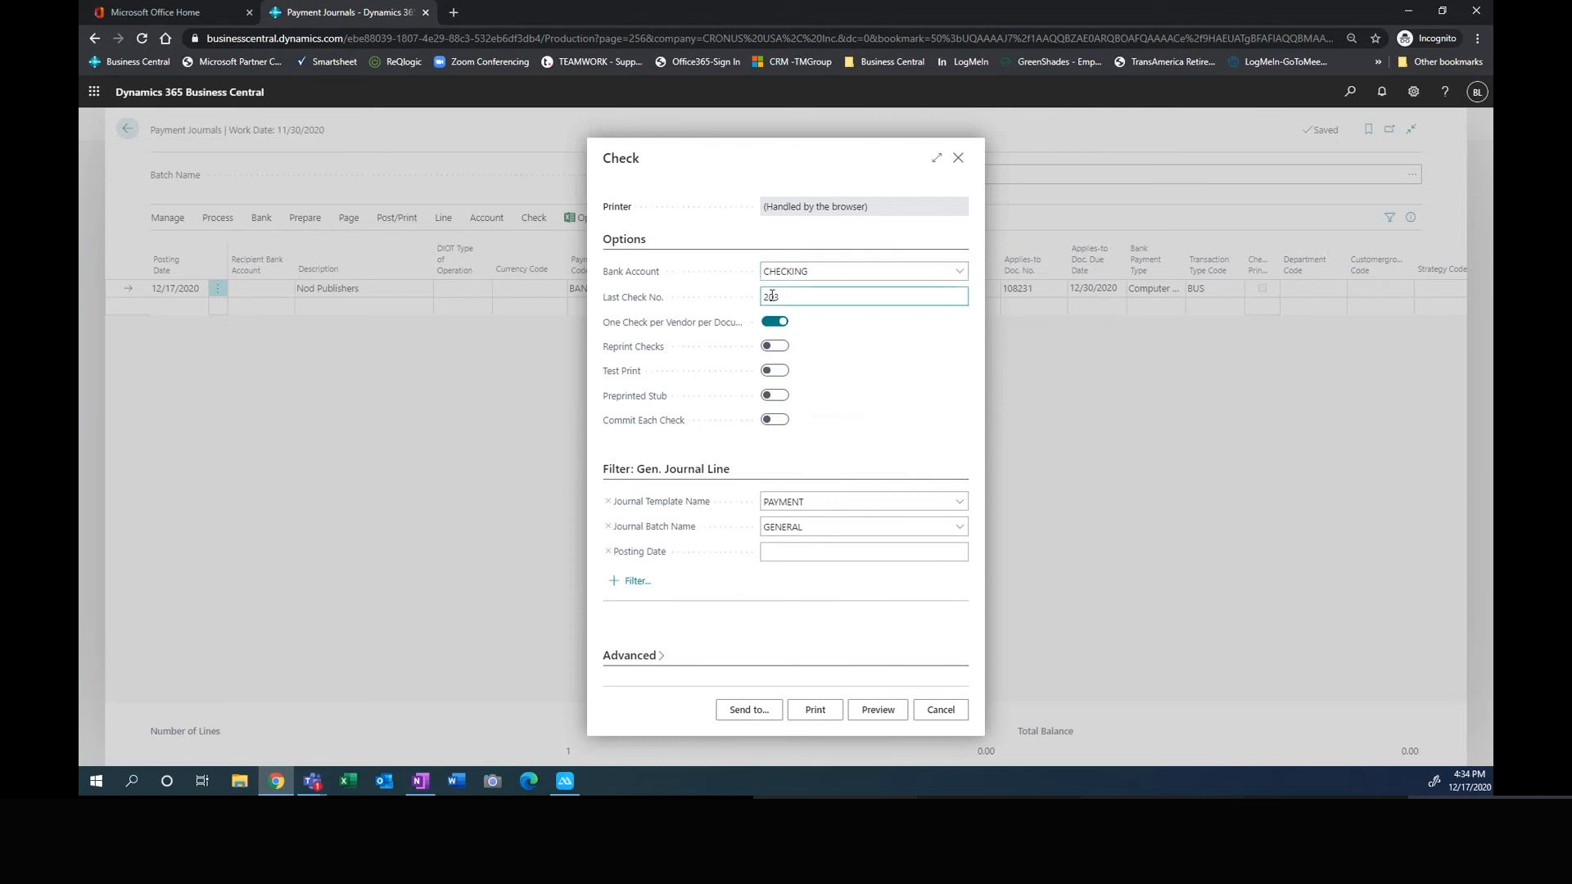
click(817, 711)
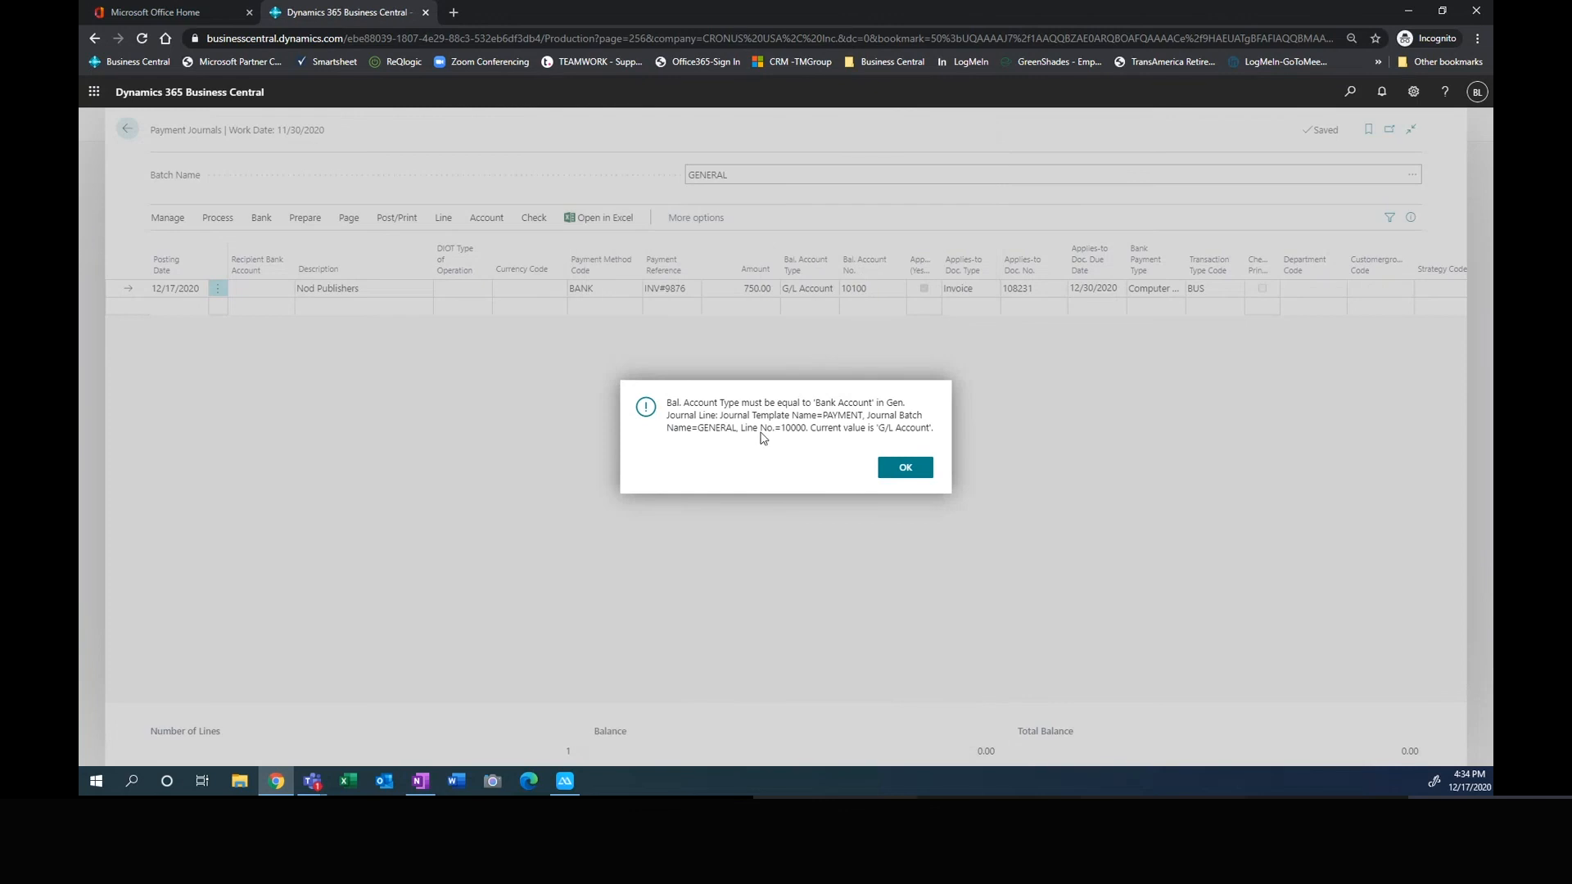
click(901, 468)
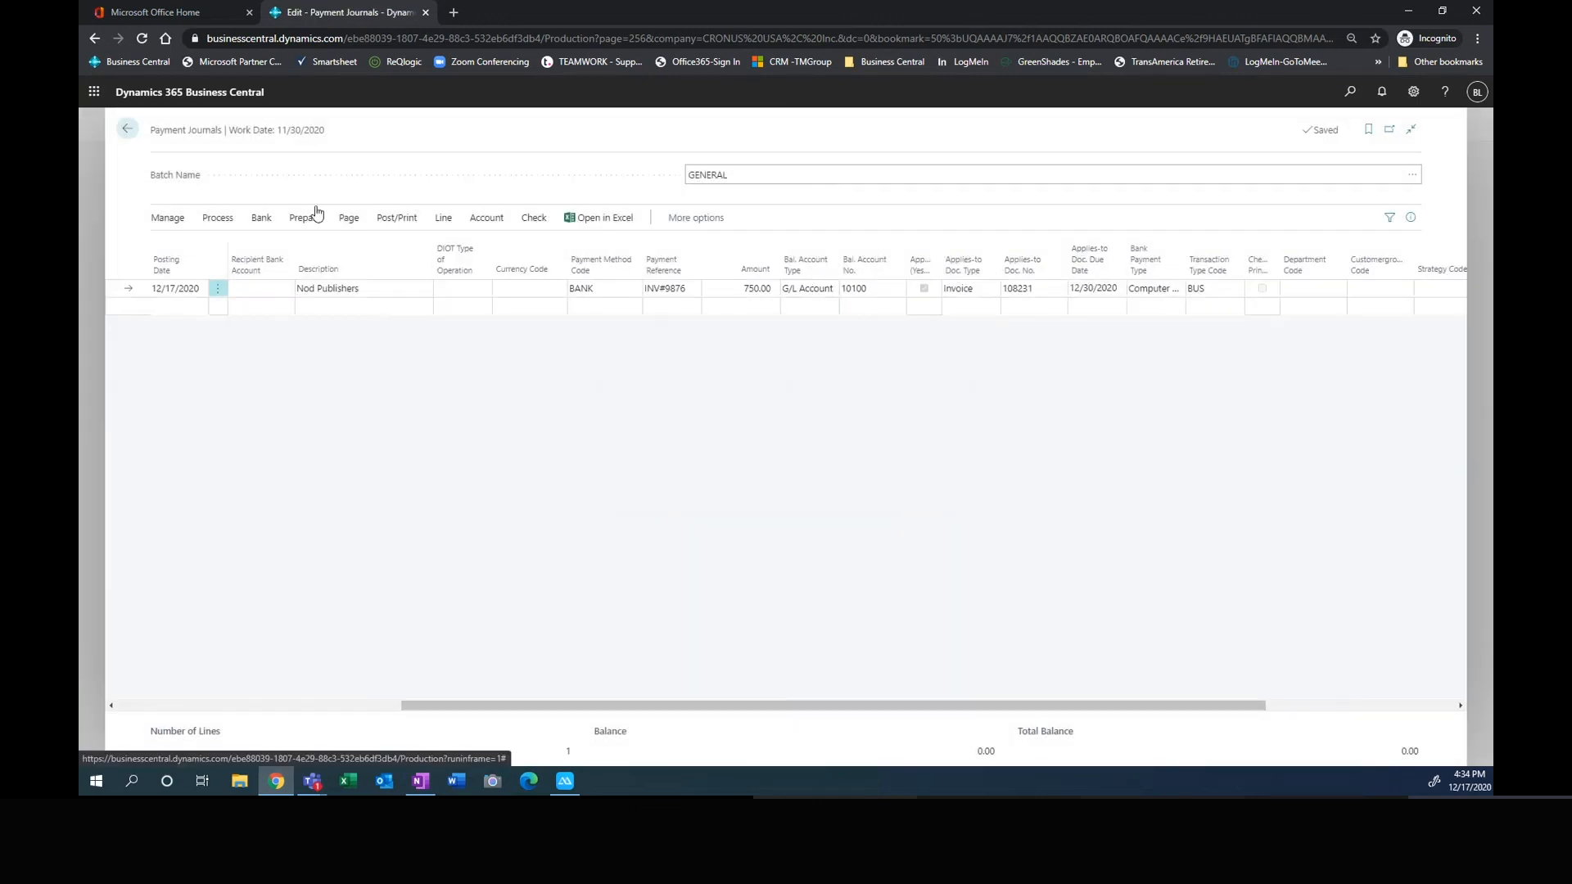
Step: Set the payment line's balancing account type to Bank Account and its balancing account number to CHECKING
click(534, 219)
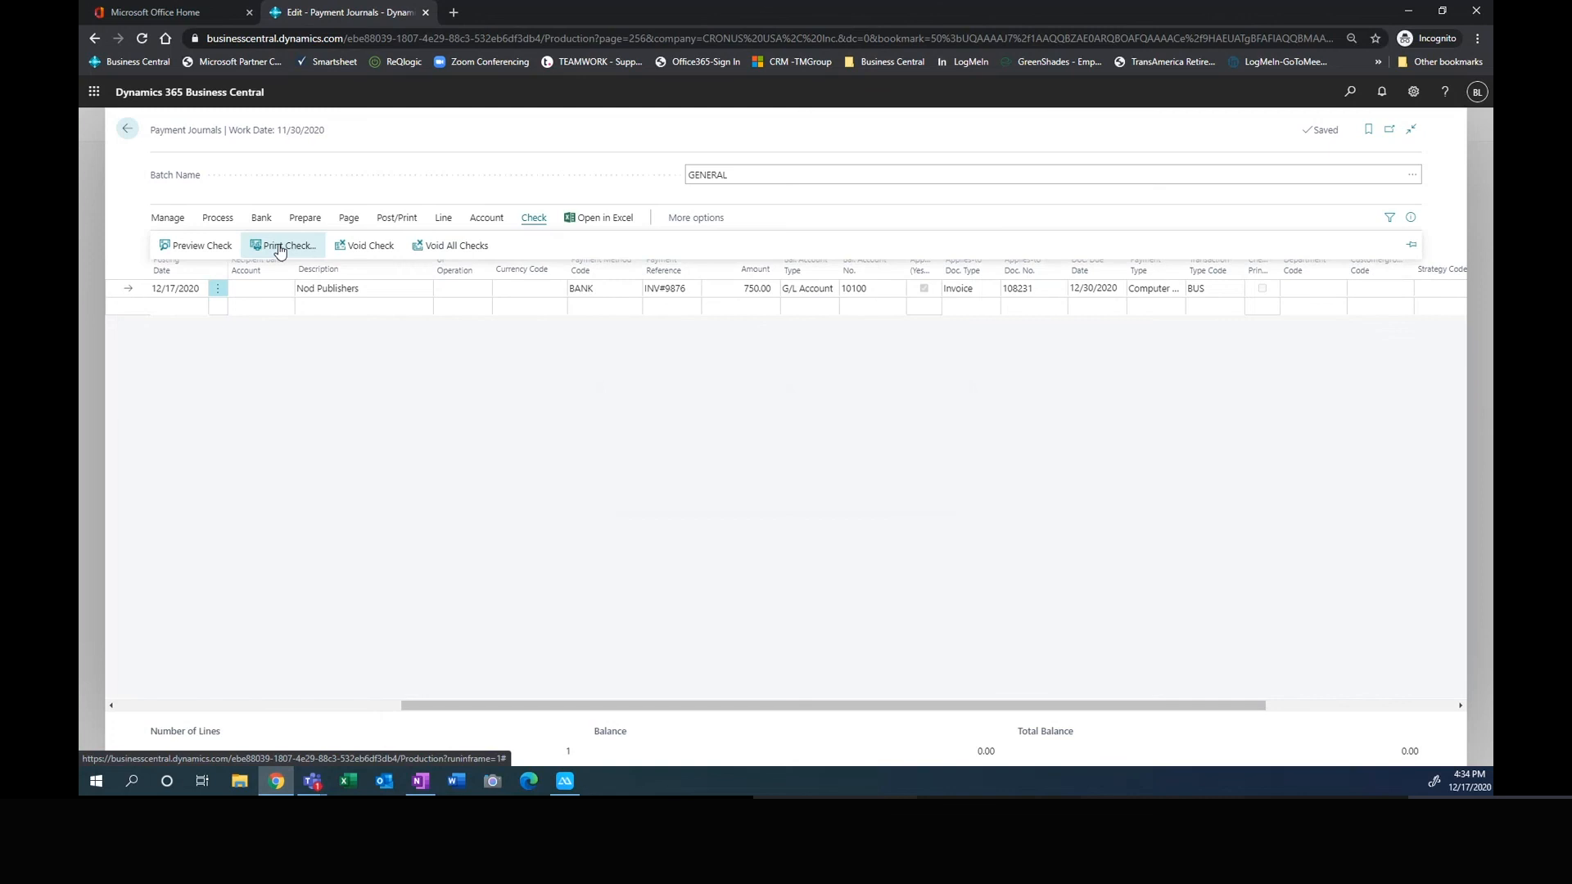
click(830, 293)
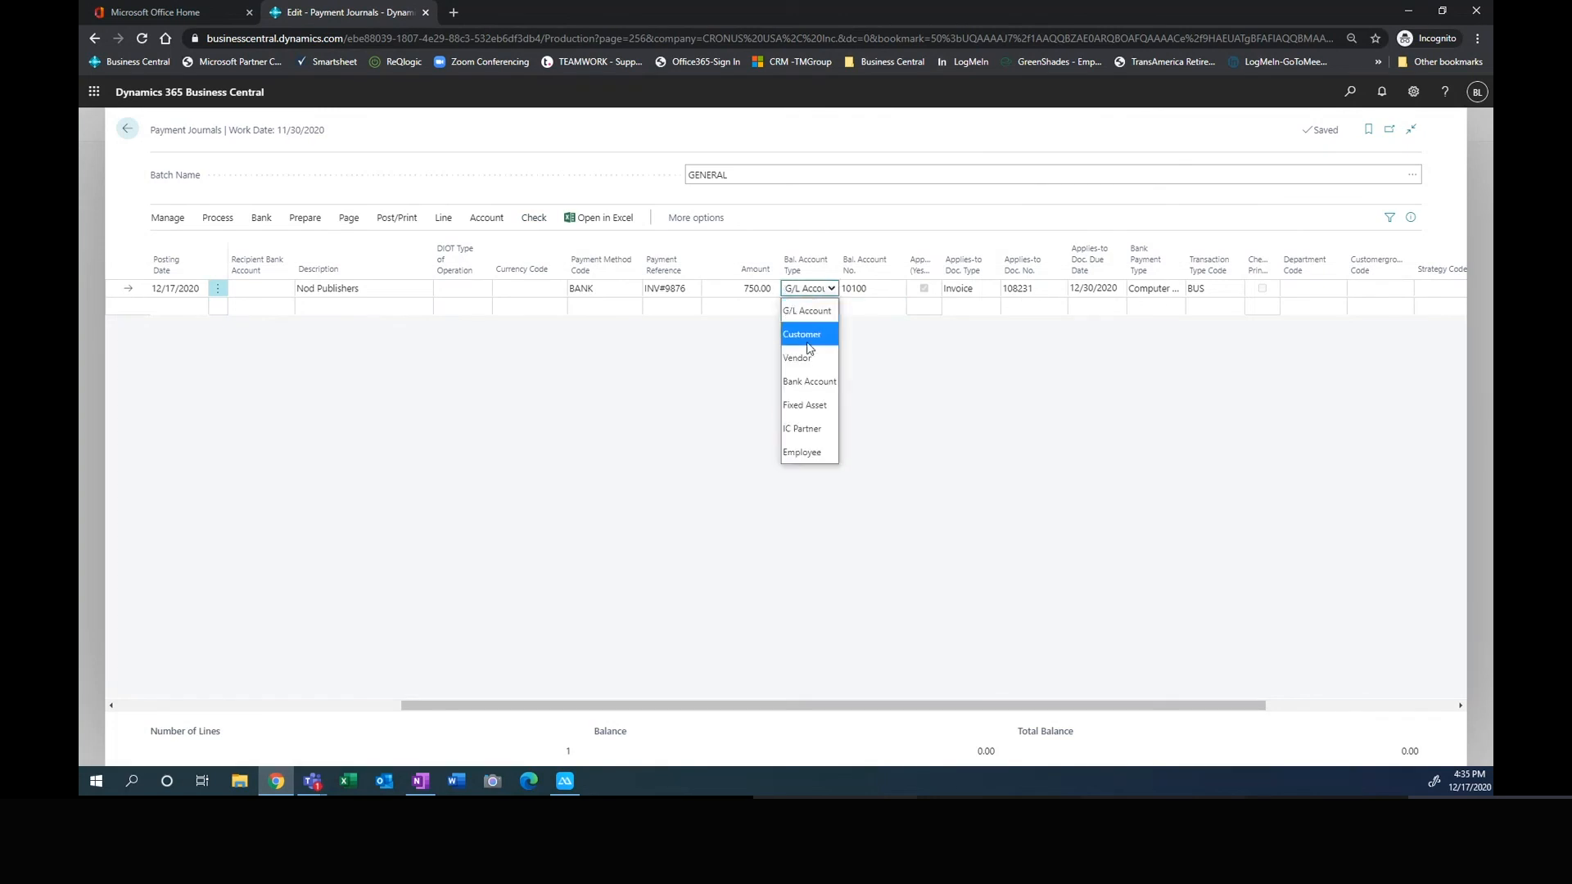
click(808, 381)
click(884, 294)
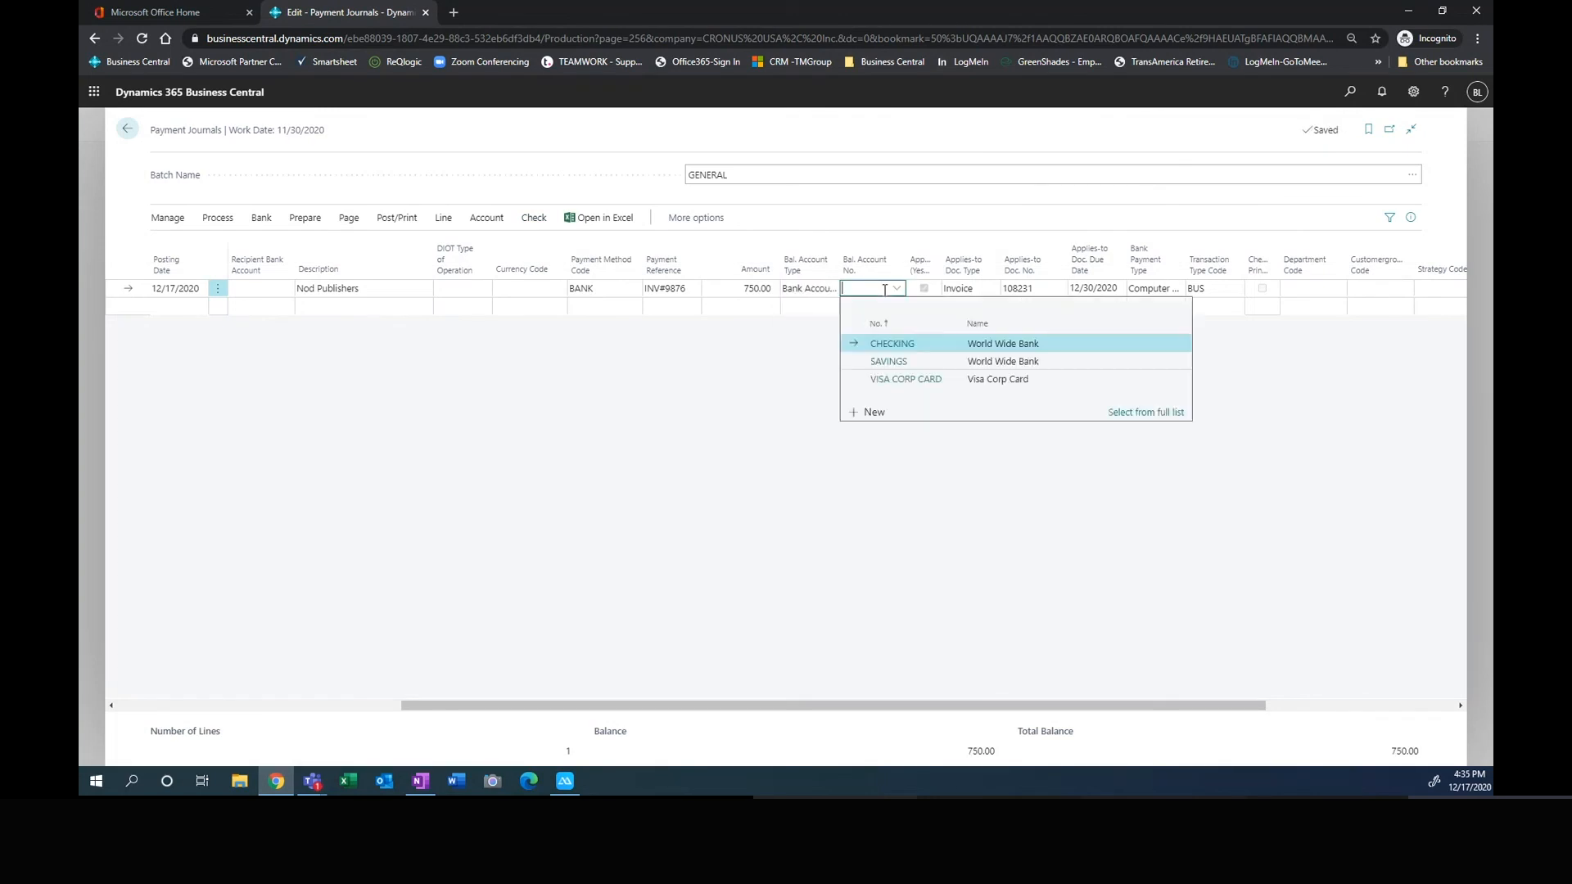
click(886, 345)
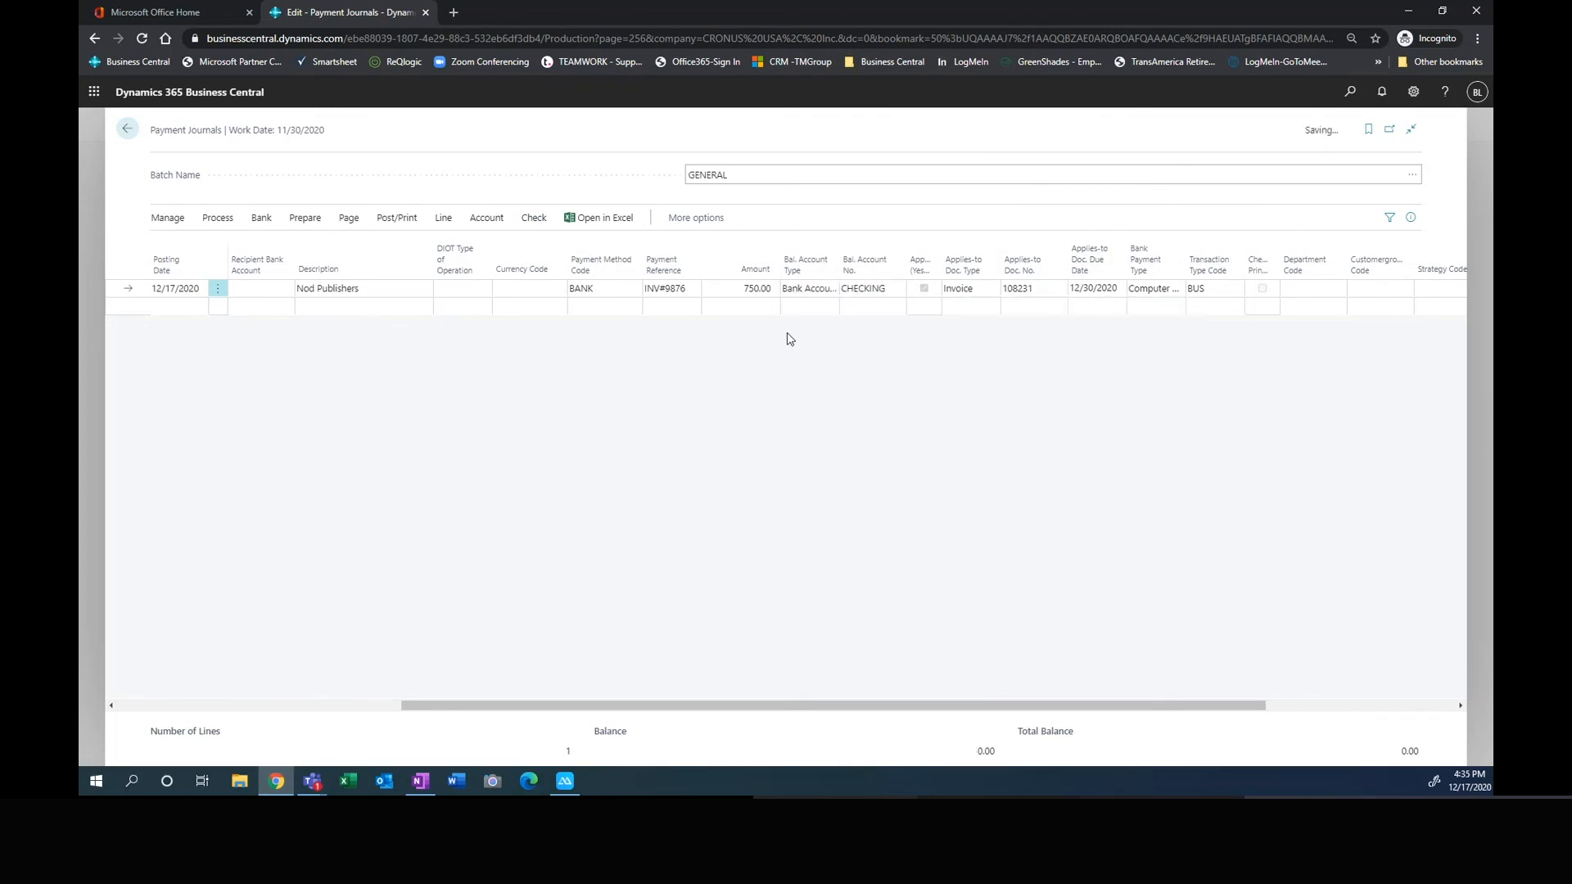
Step: Print the Nod Publishers check with the last used options, dismiss the browser print preview, and widen the Check Printed column
click(533, 217)
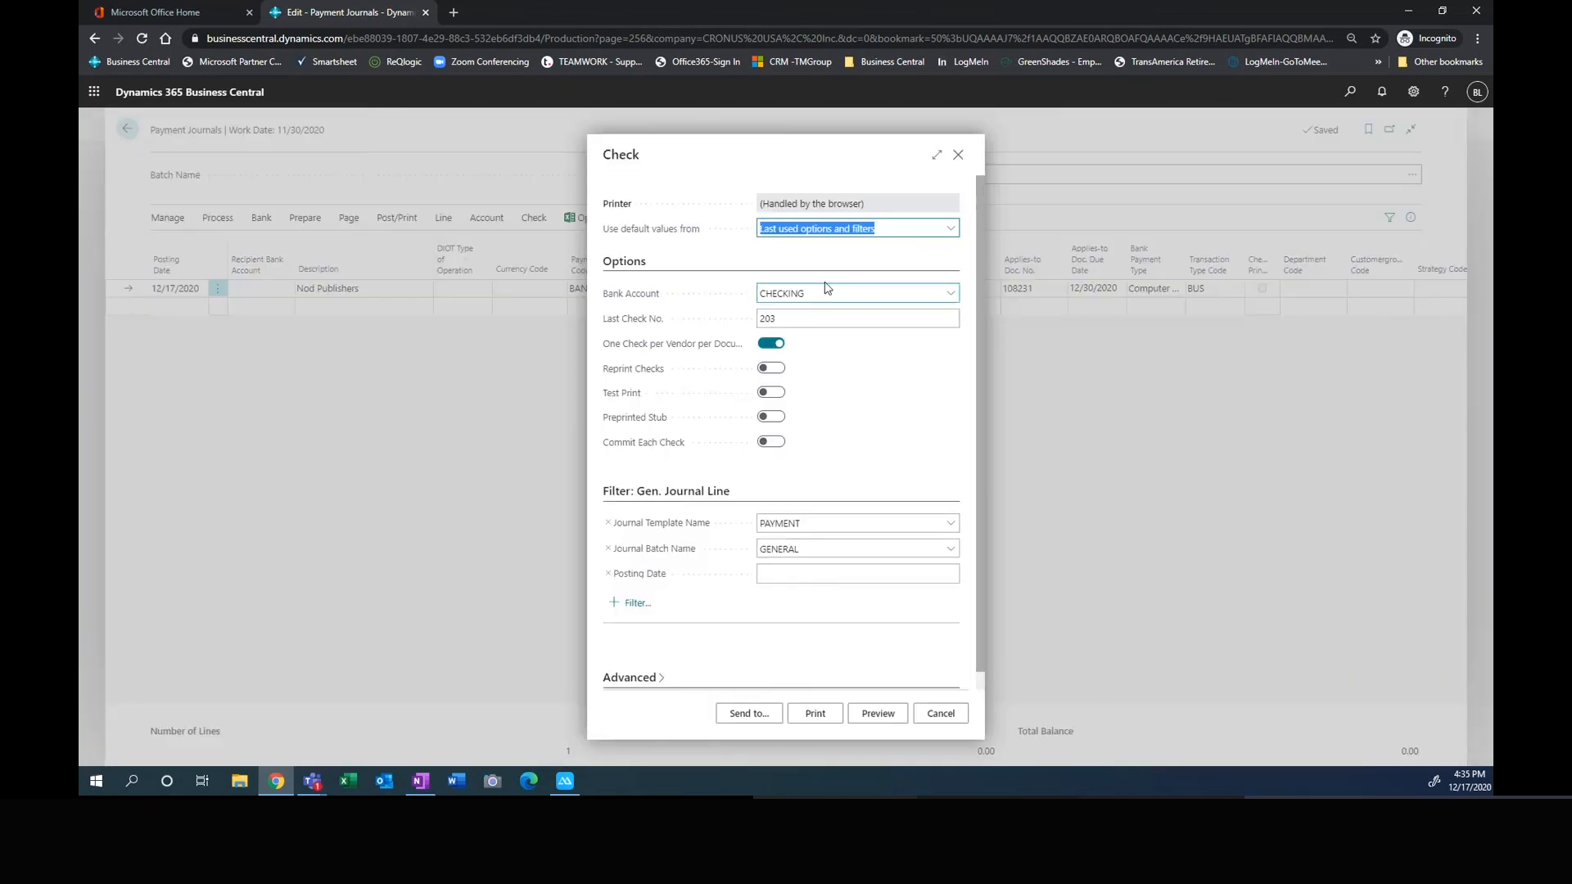
click(819, 713)
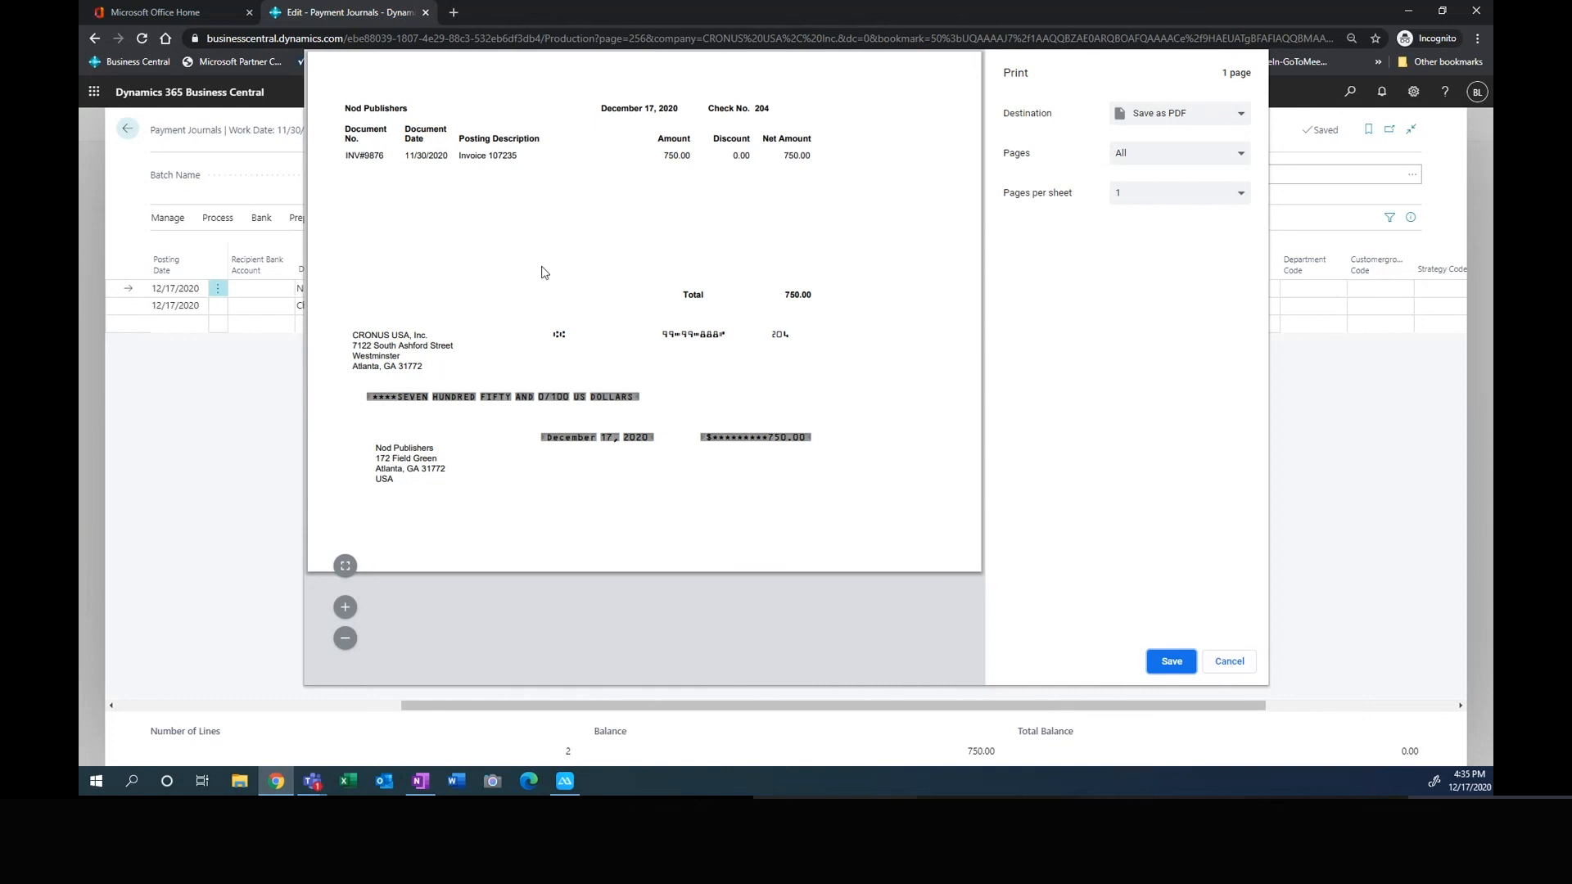
click(1230, 663)
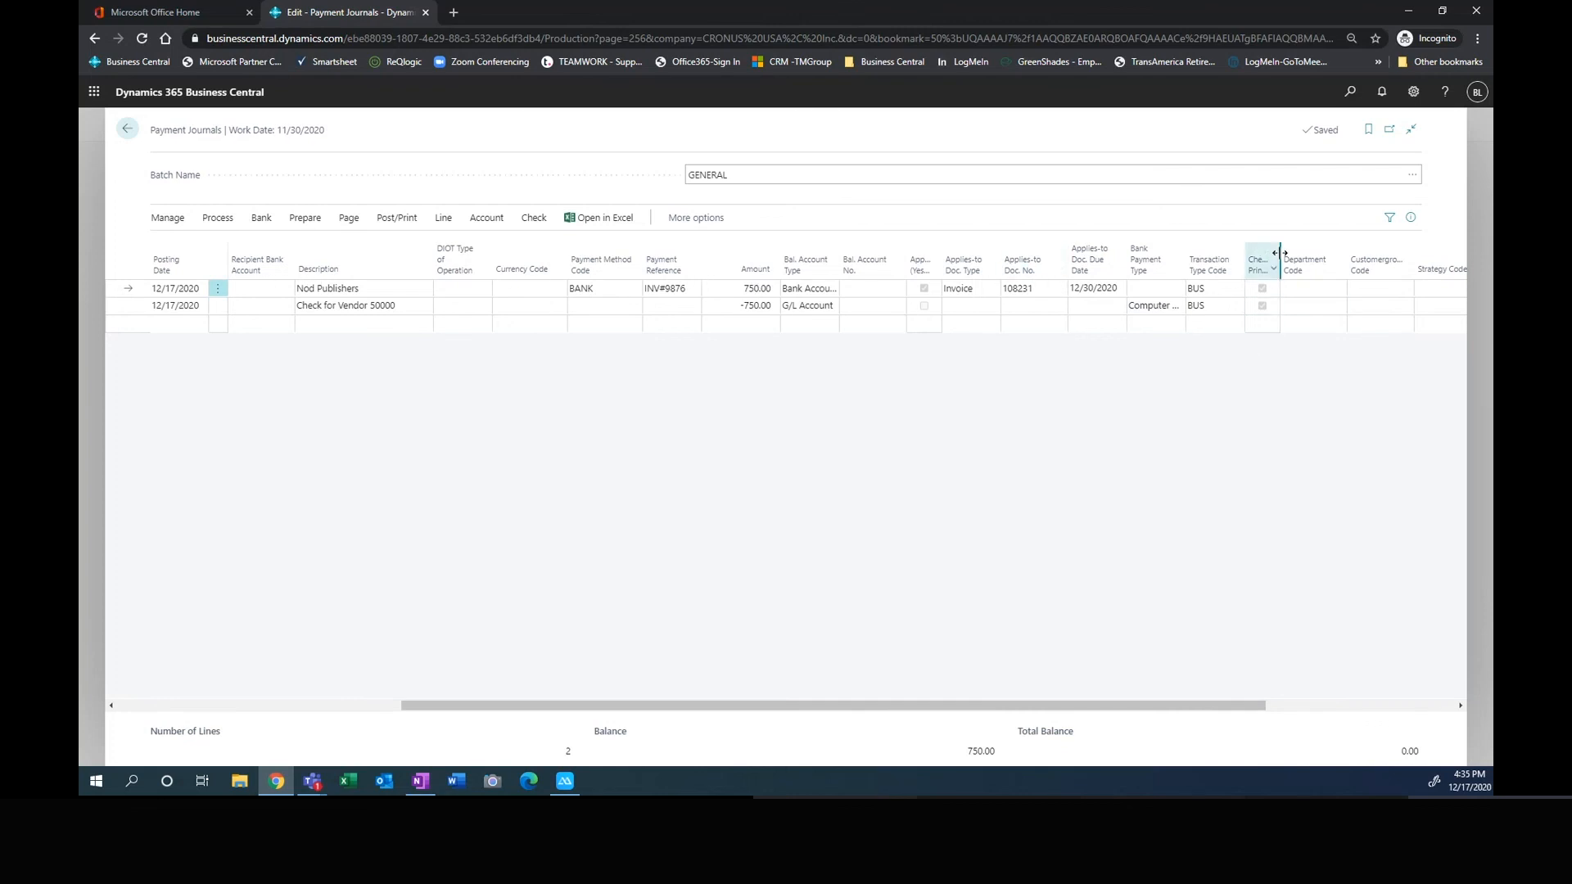
drag(1279, 253, 1319, 254)
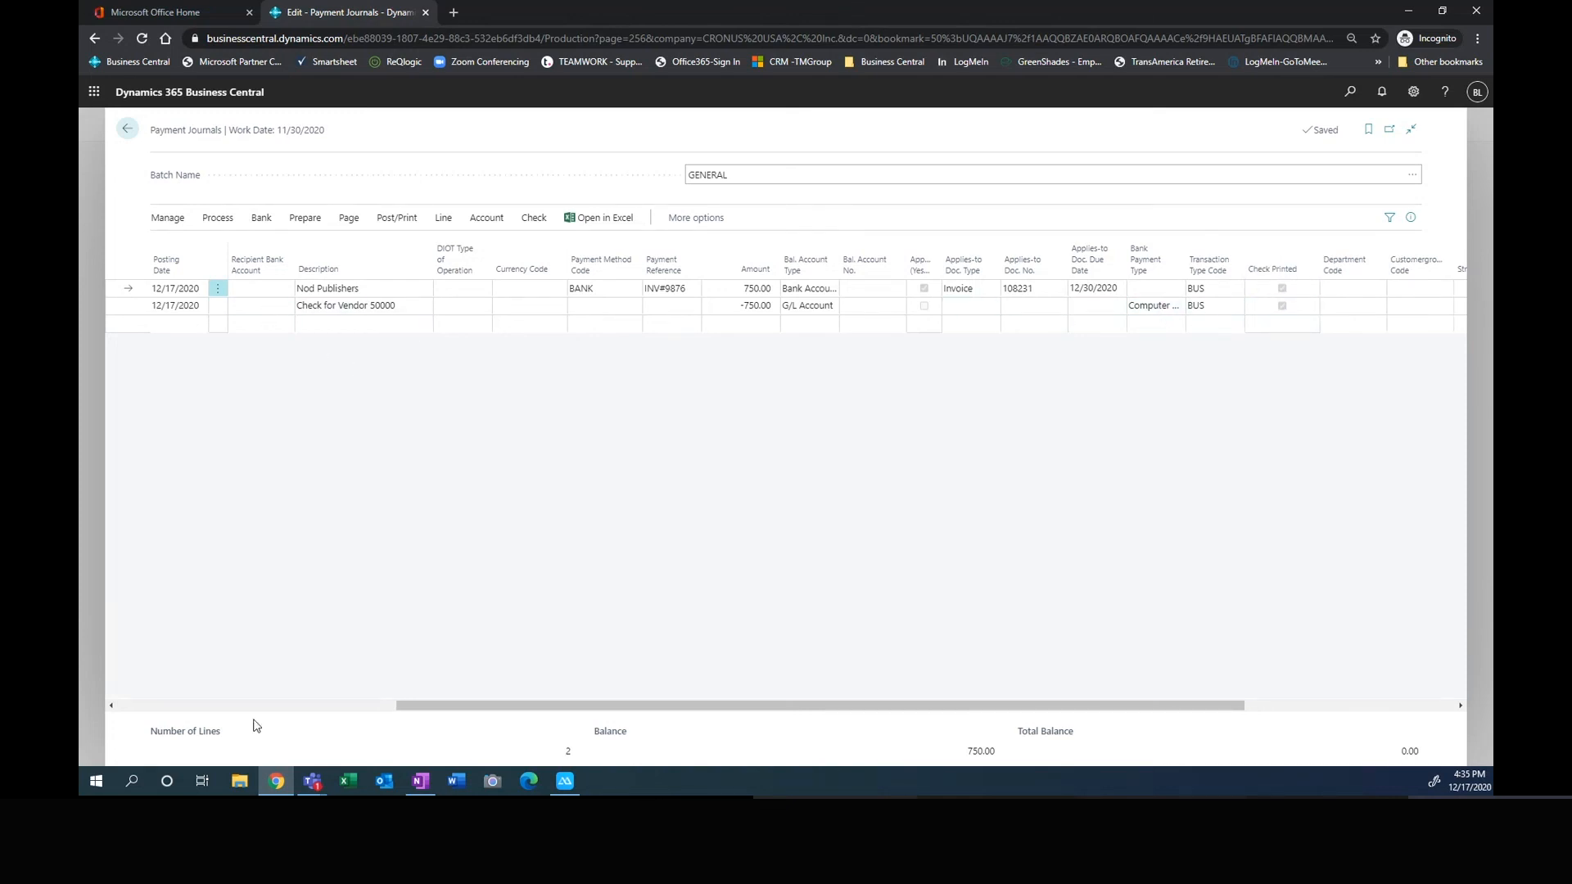
Step: Post the GENERAL payment journal lines for the Nod Publishers check and confirm the posting
drag(418, 708, 141, 710)
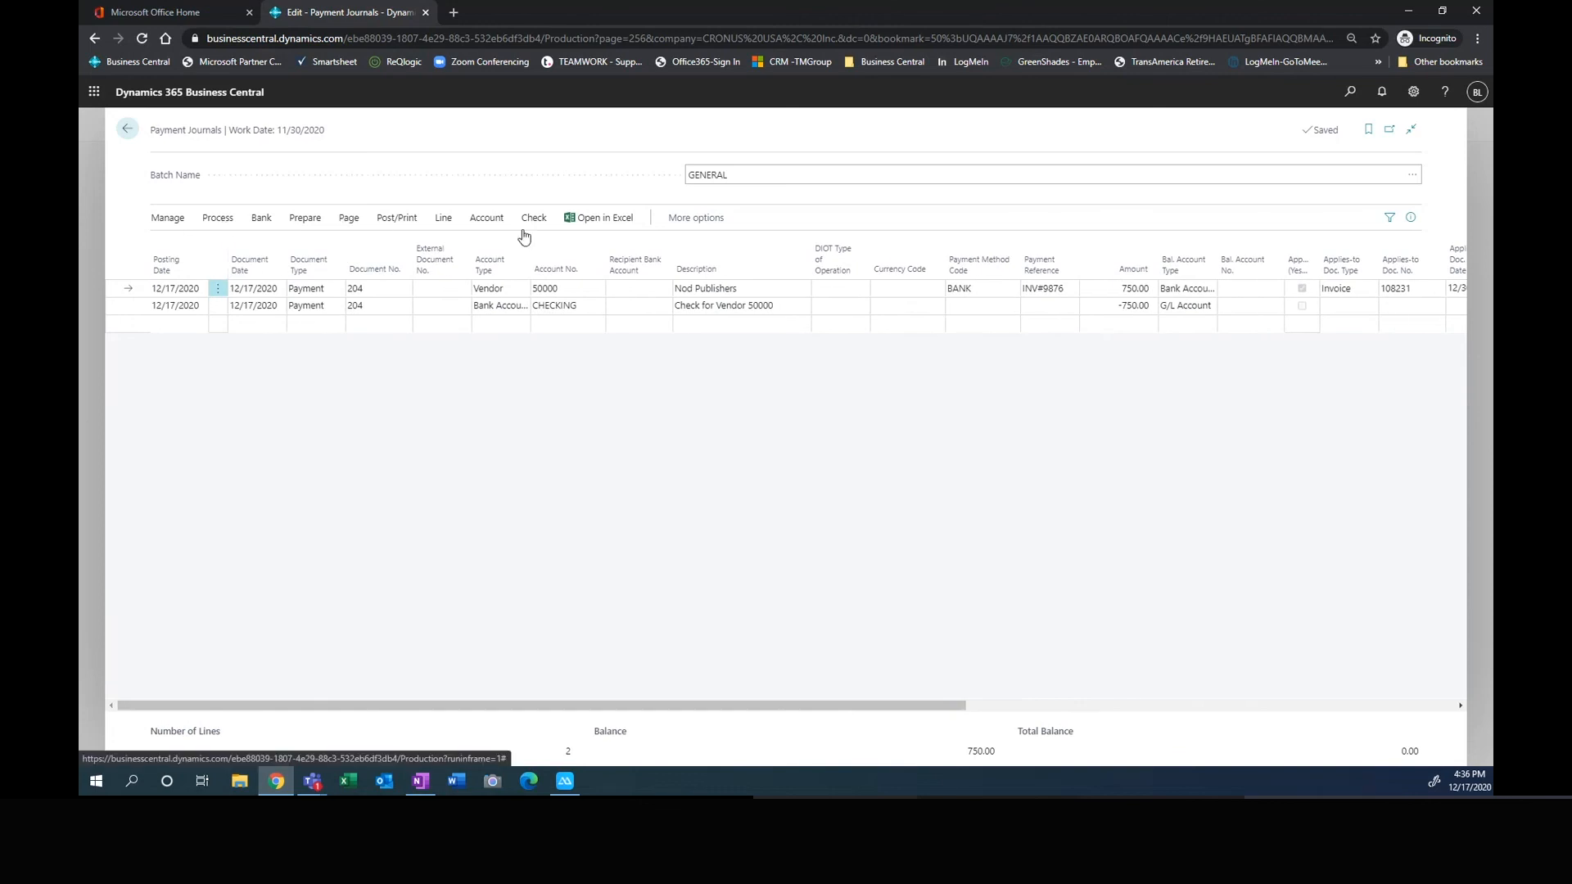
click(397, 218)
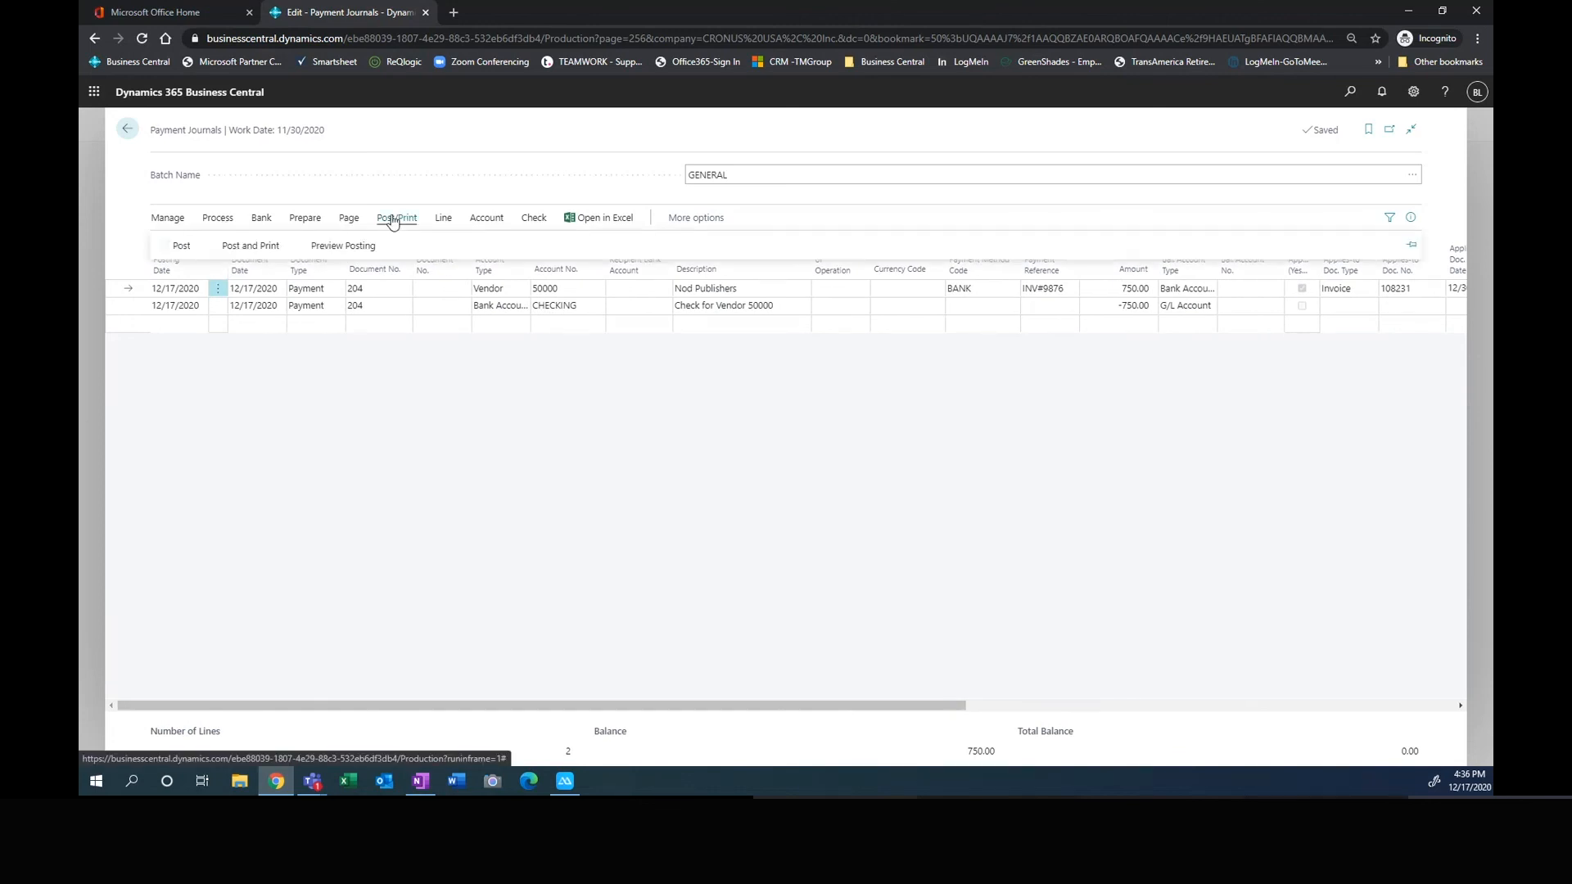
click(179, 249)
click(850, 467)
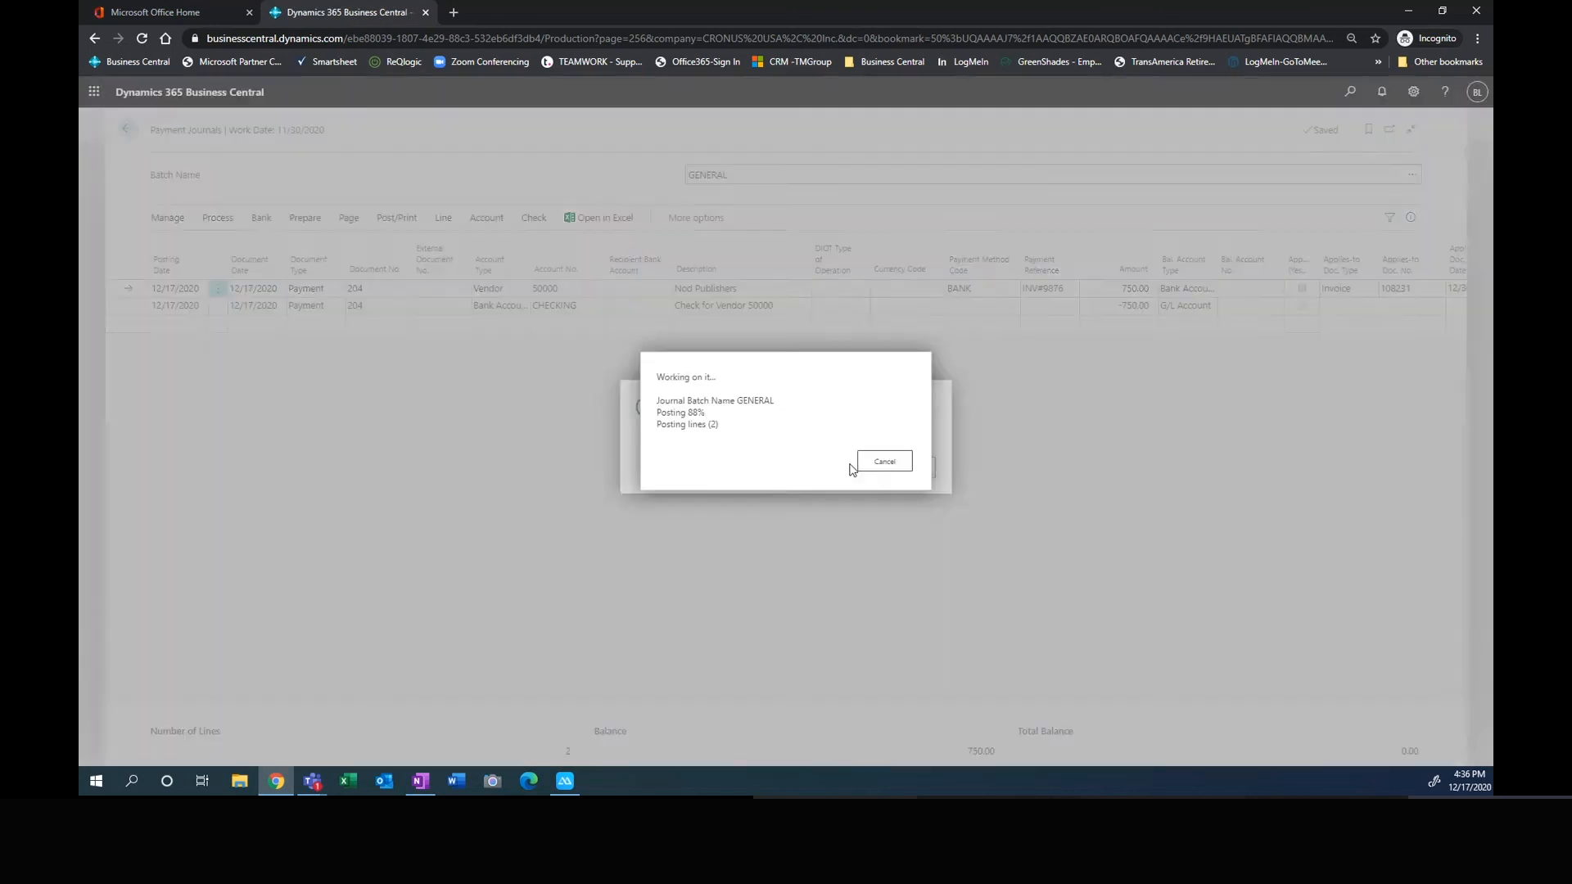
Step: Acknowledge the posting, leave the payment journal, and check the open vendor ledger entries behind Nod Publishers' balance
click(904, 481)
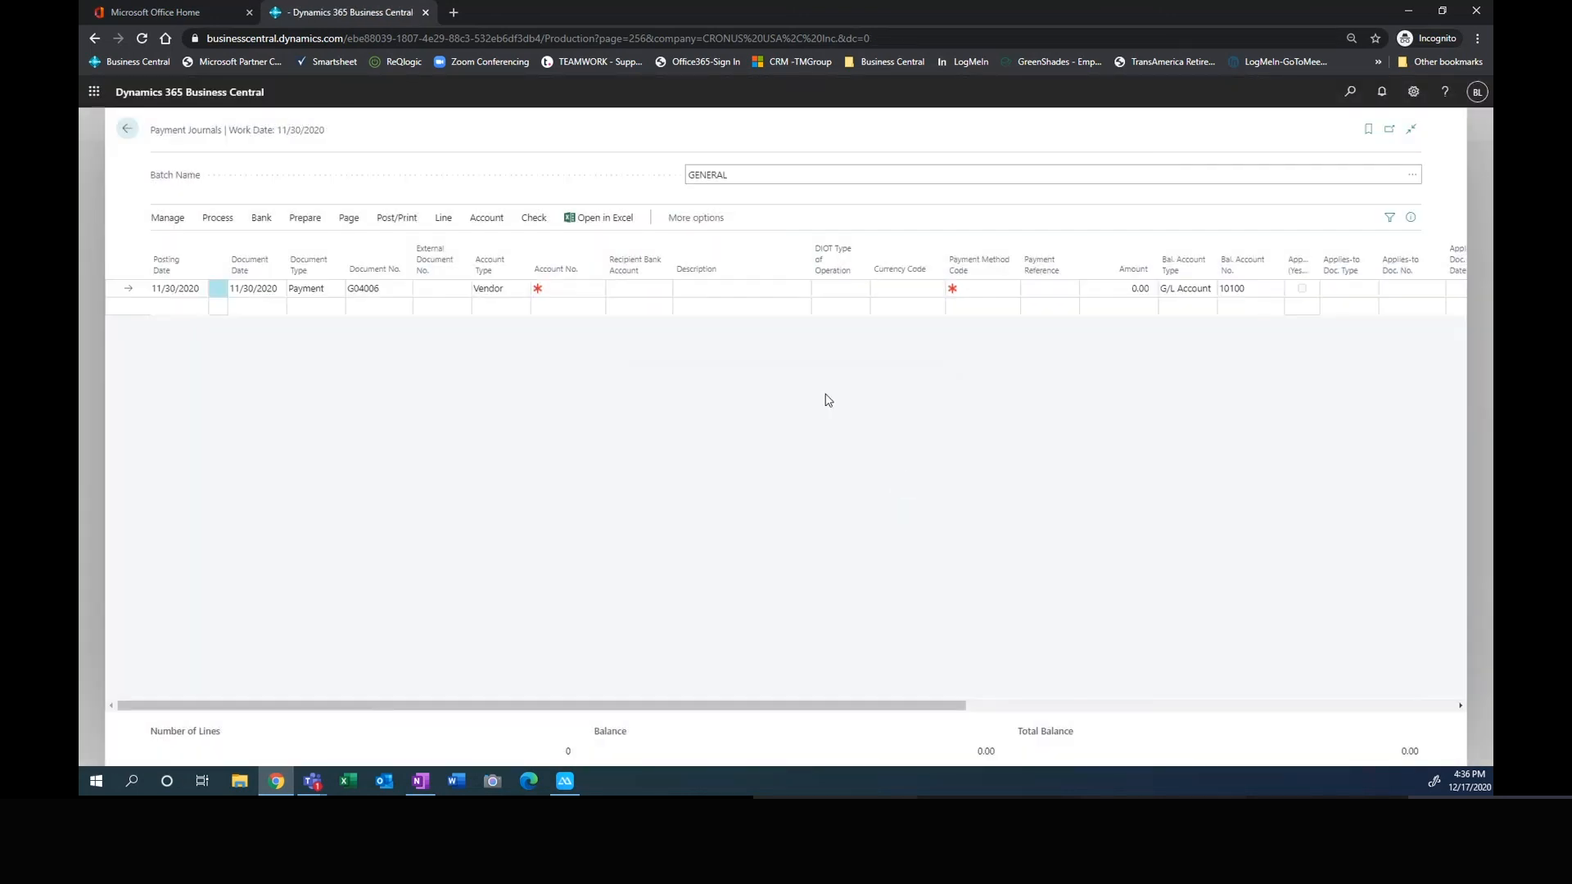
click(128, 133)
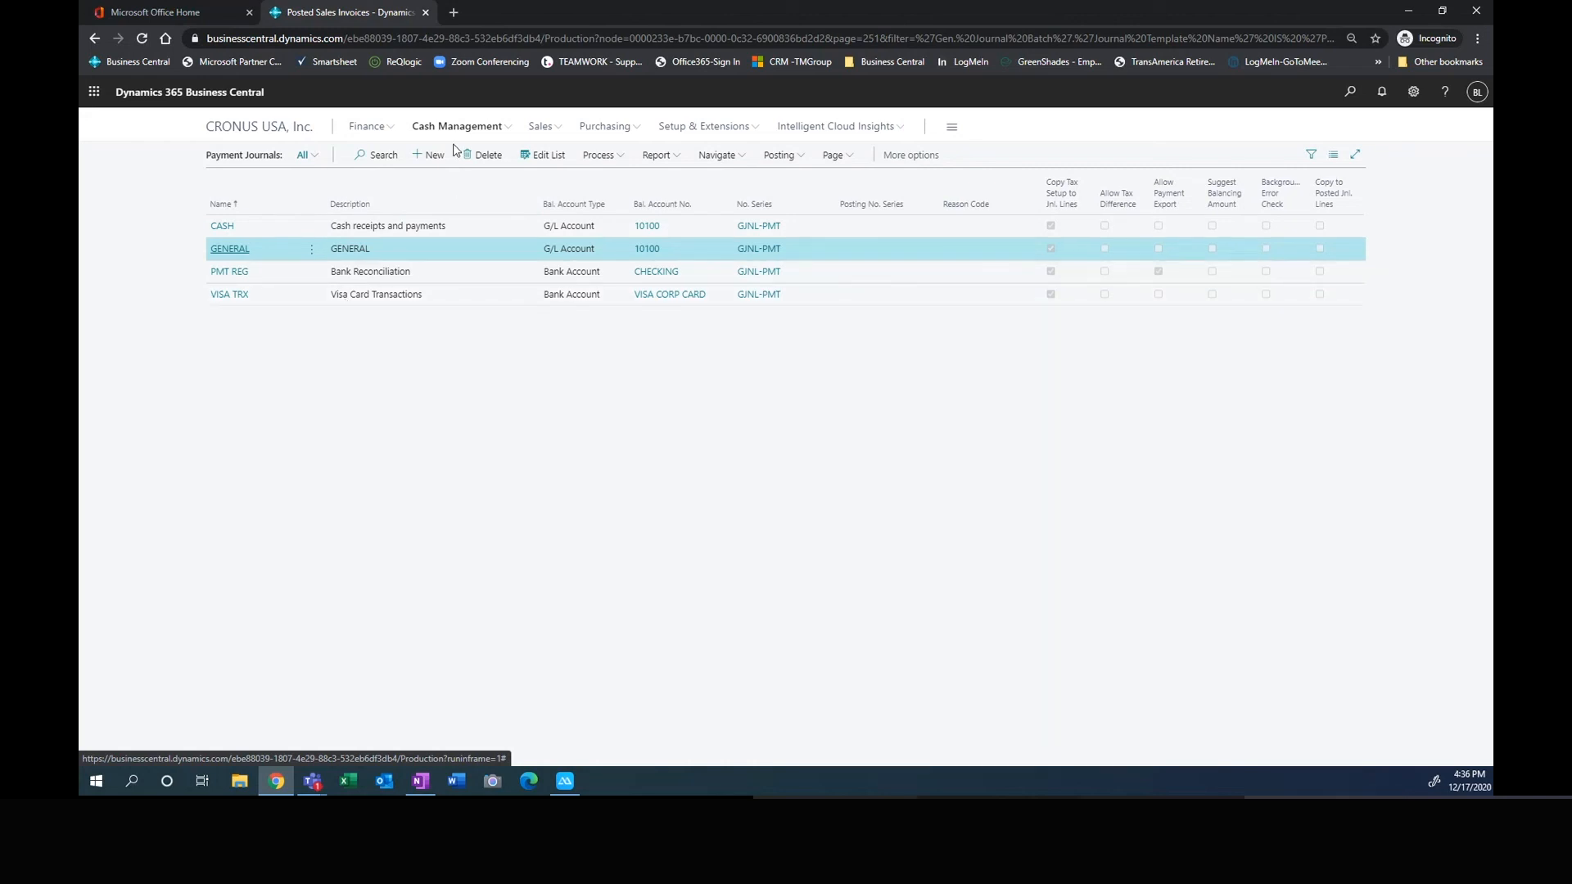
click(595, 130)
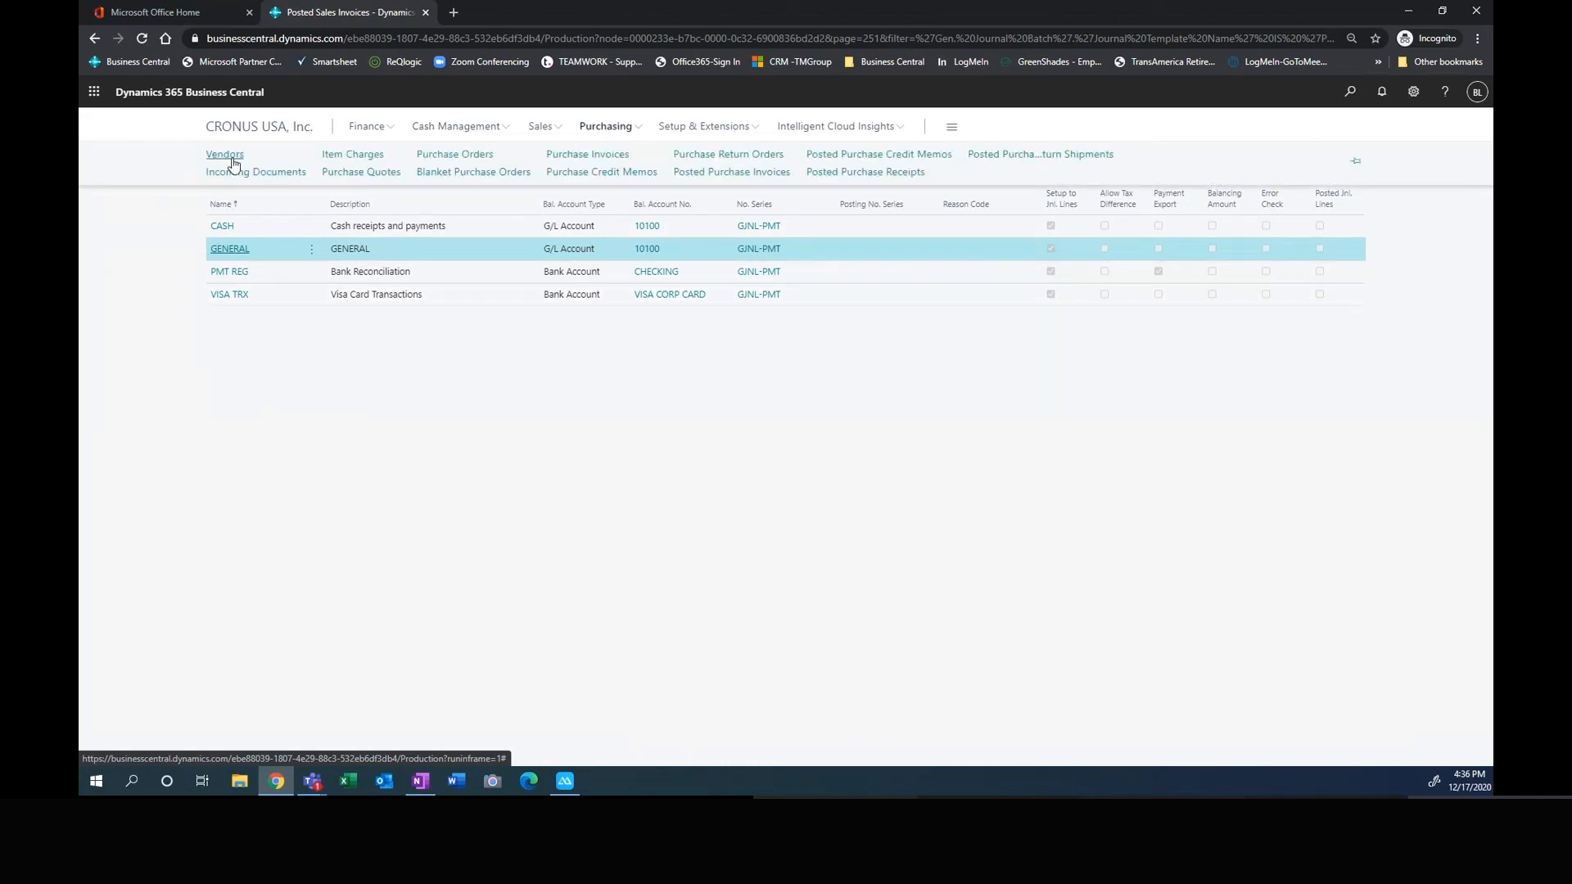
click(225, 154)
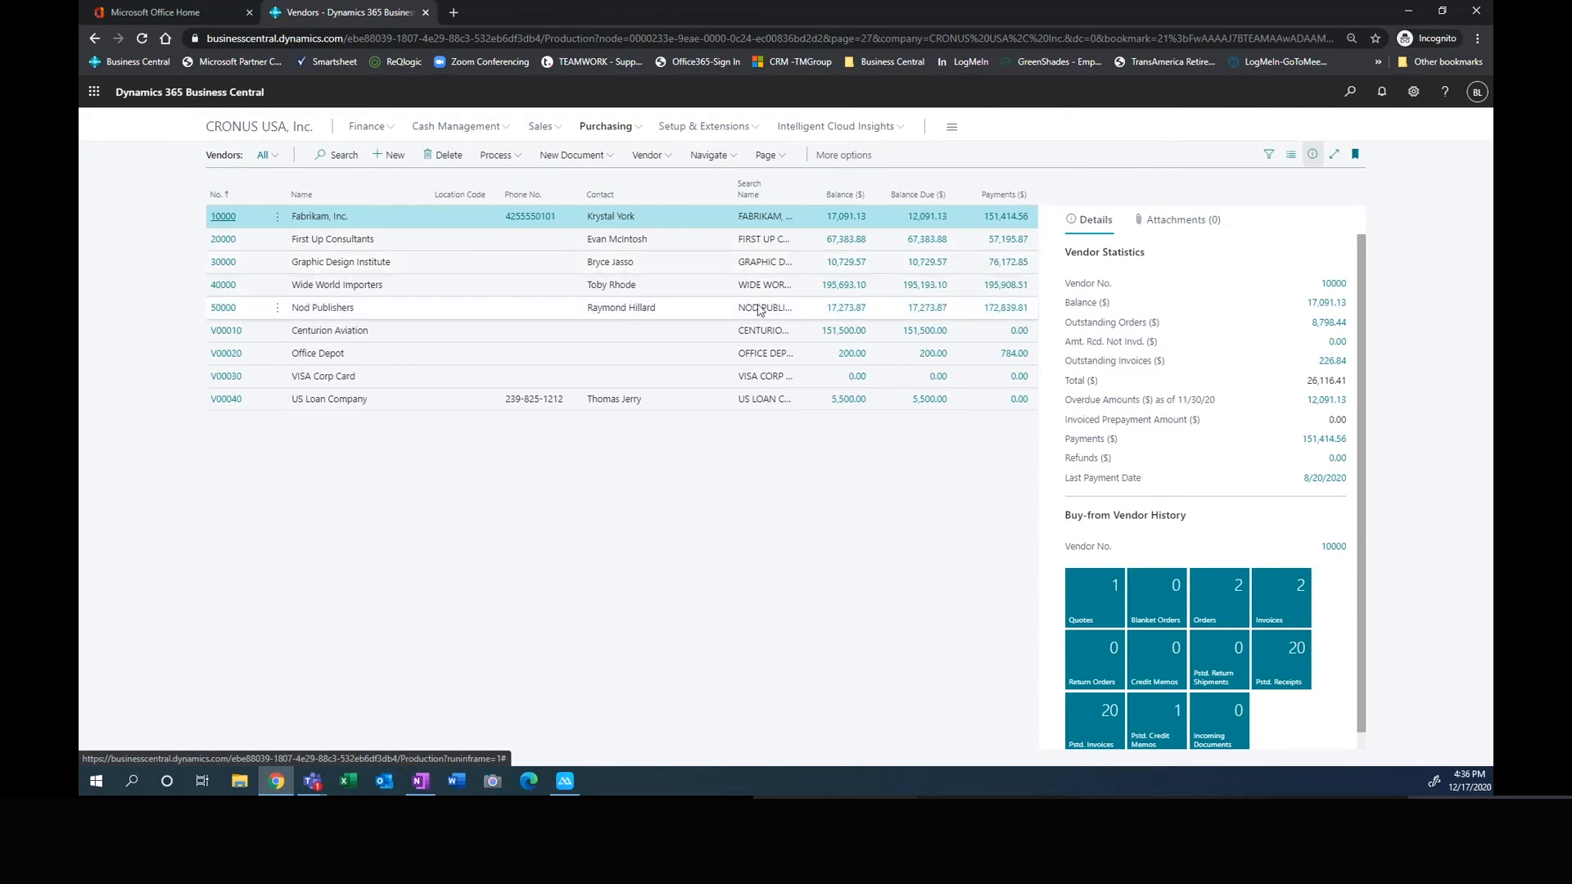
click(847, 308)
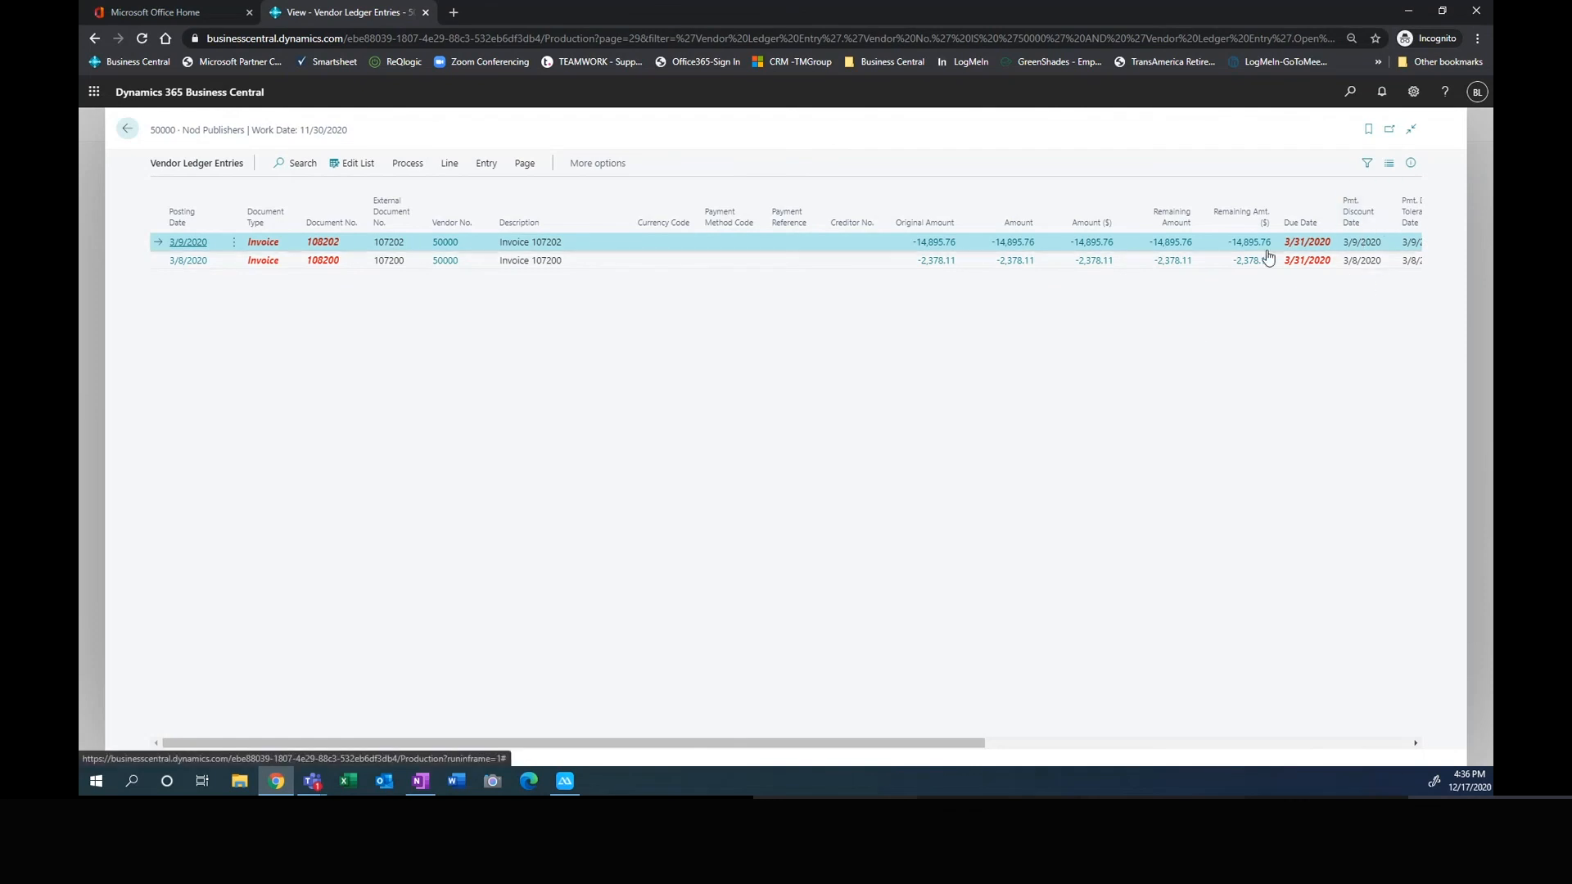
click(128, 130)
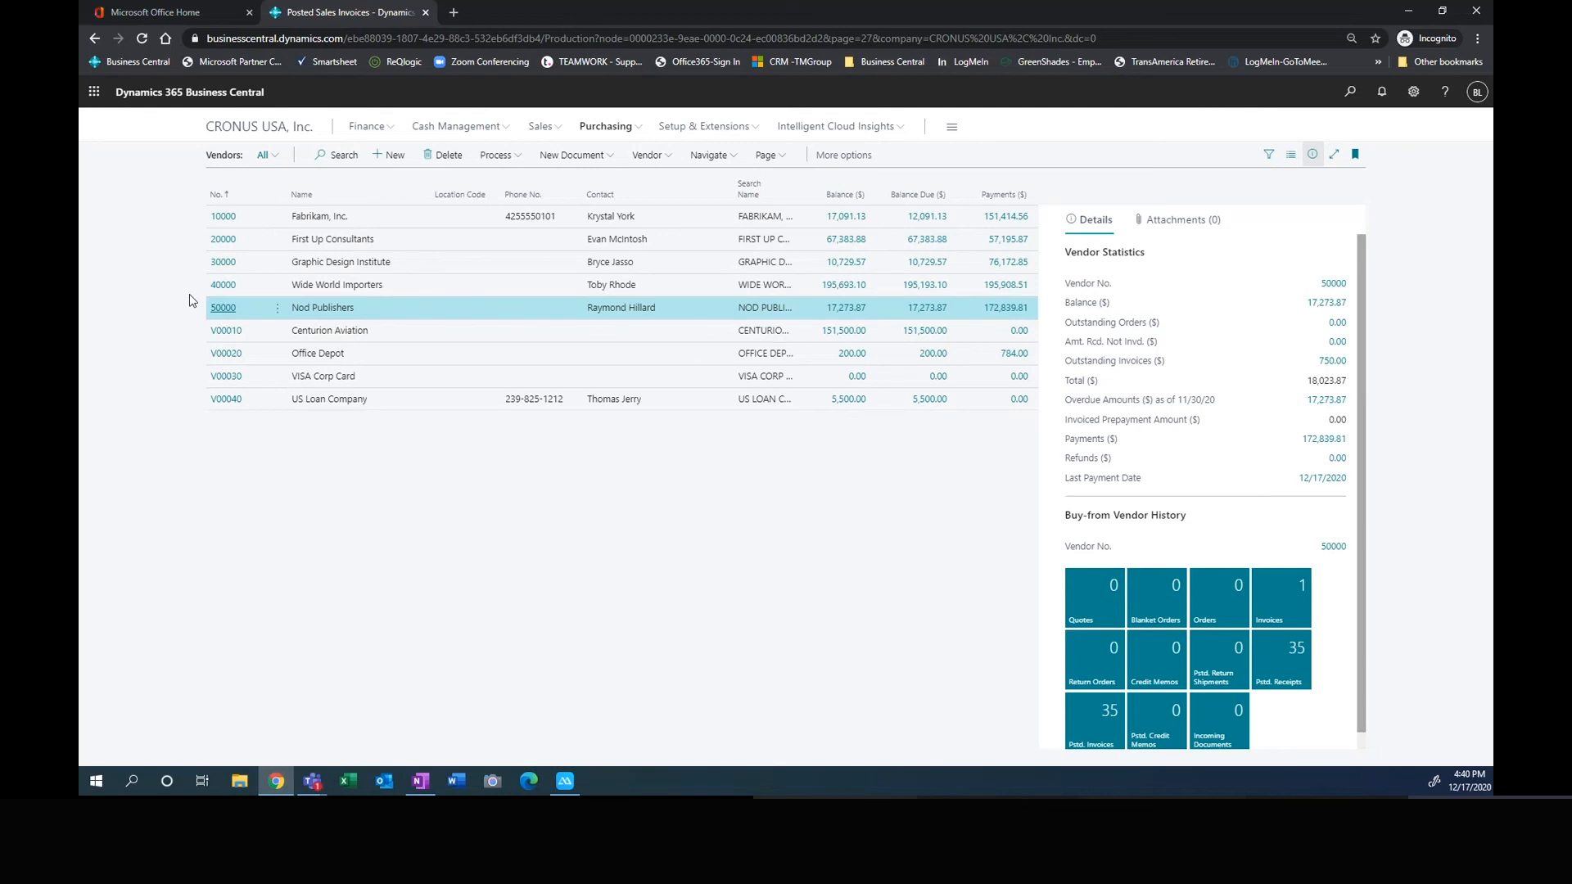
Step: Look in on the chart of accounts, and open the overview of the GRANT BAL account schedule
click(370, 131)
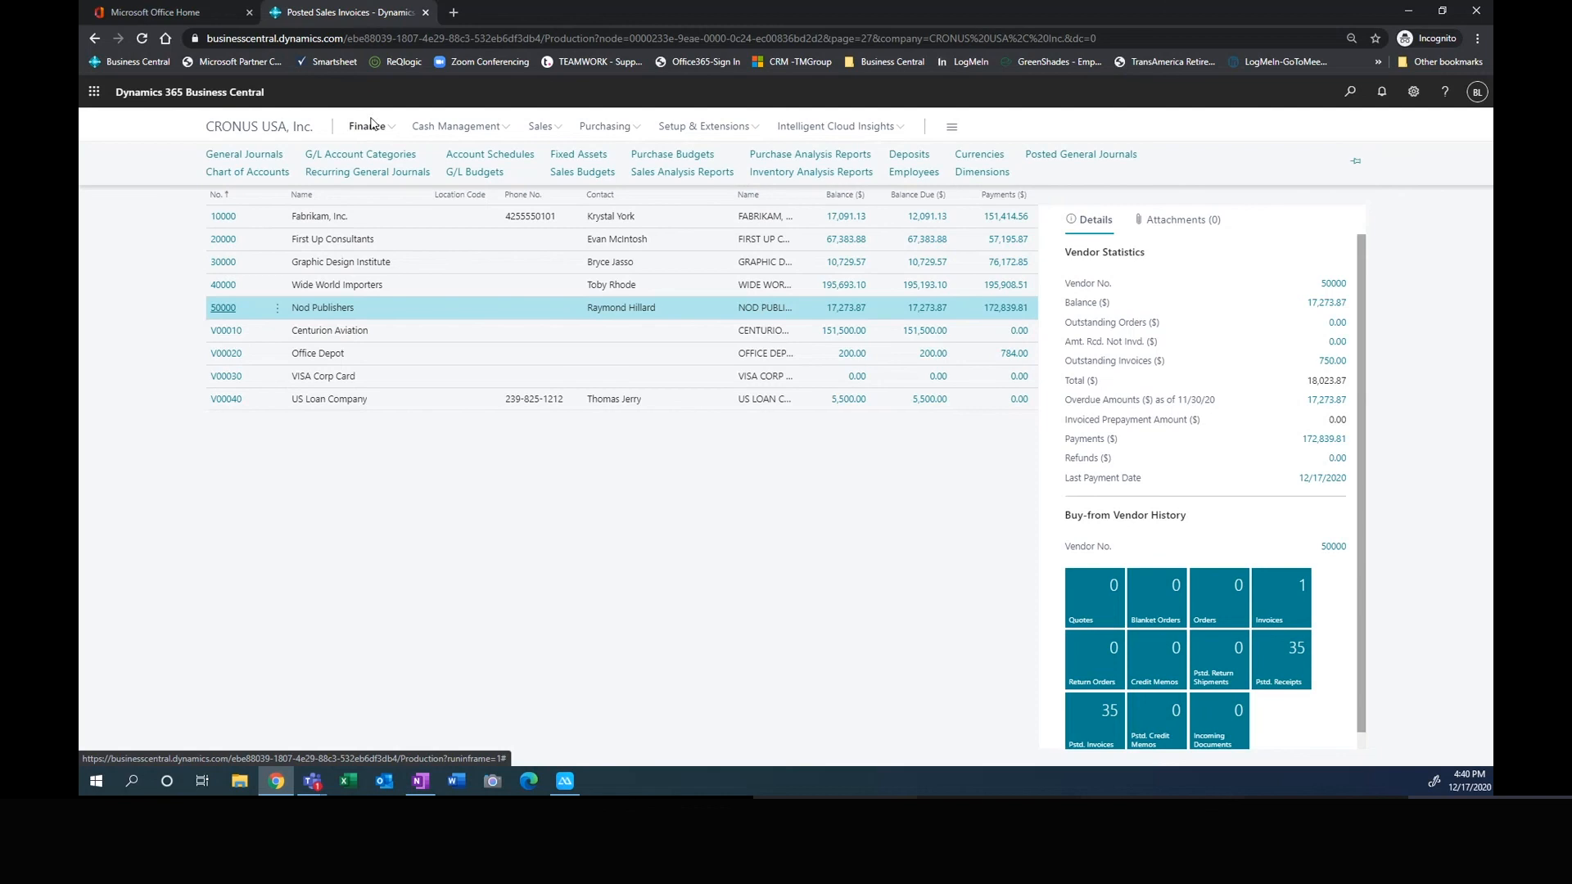
click(251, 172)
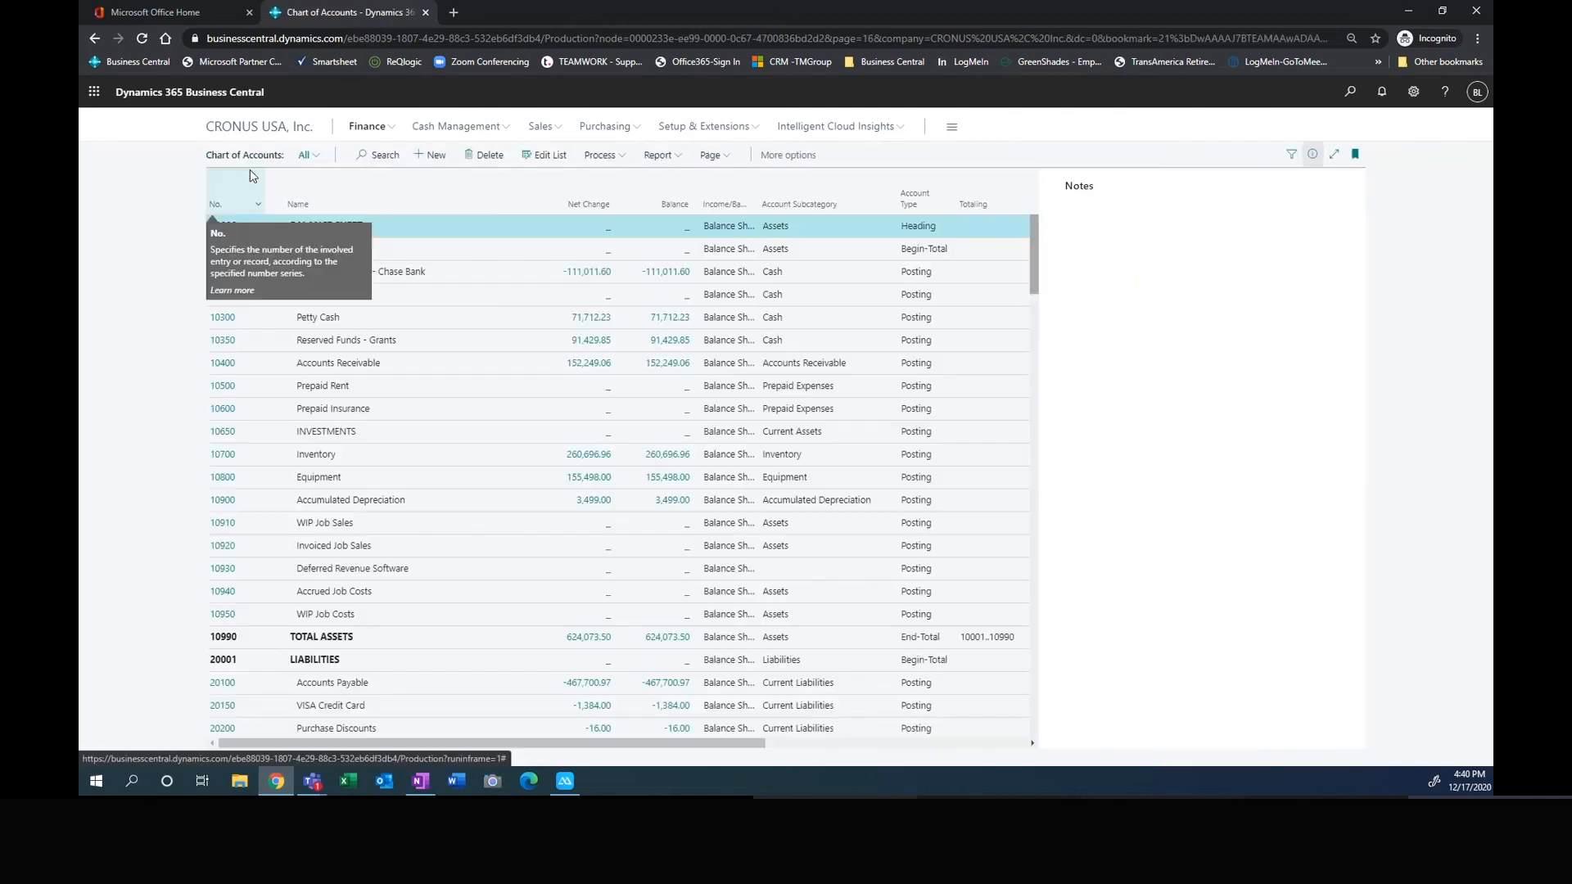
click(366, 126)
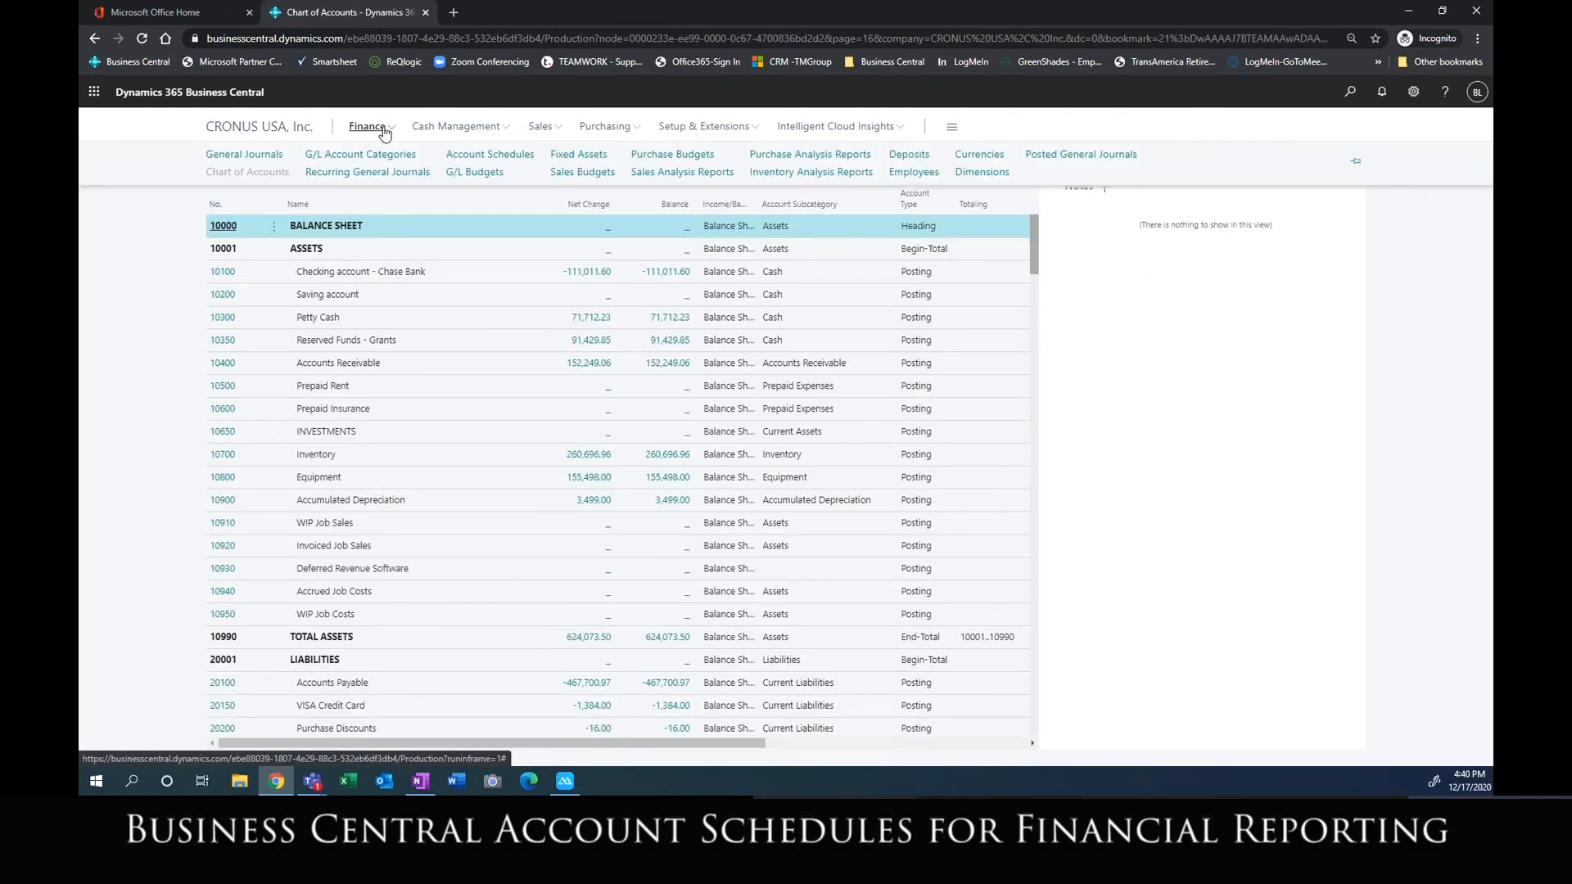
click(516, 158)
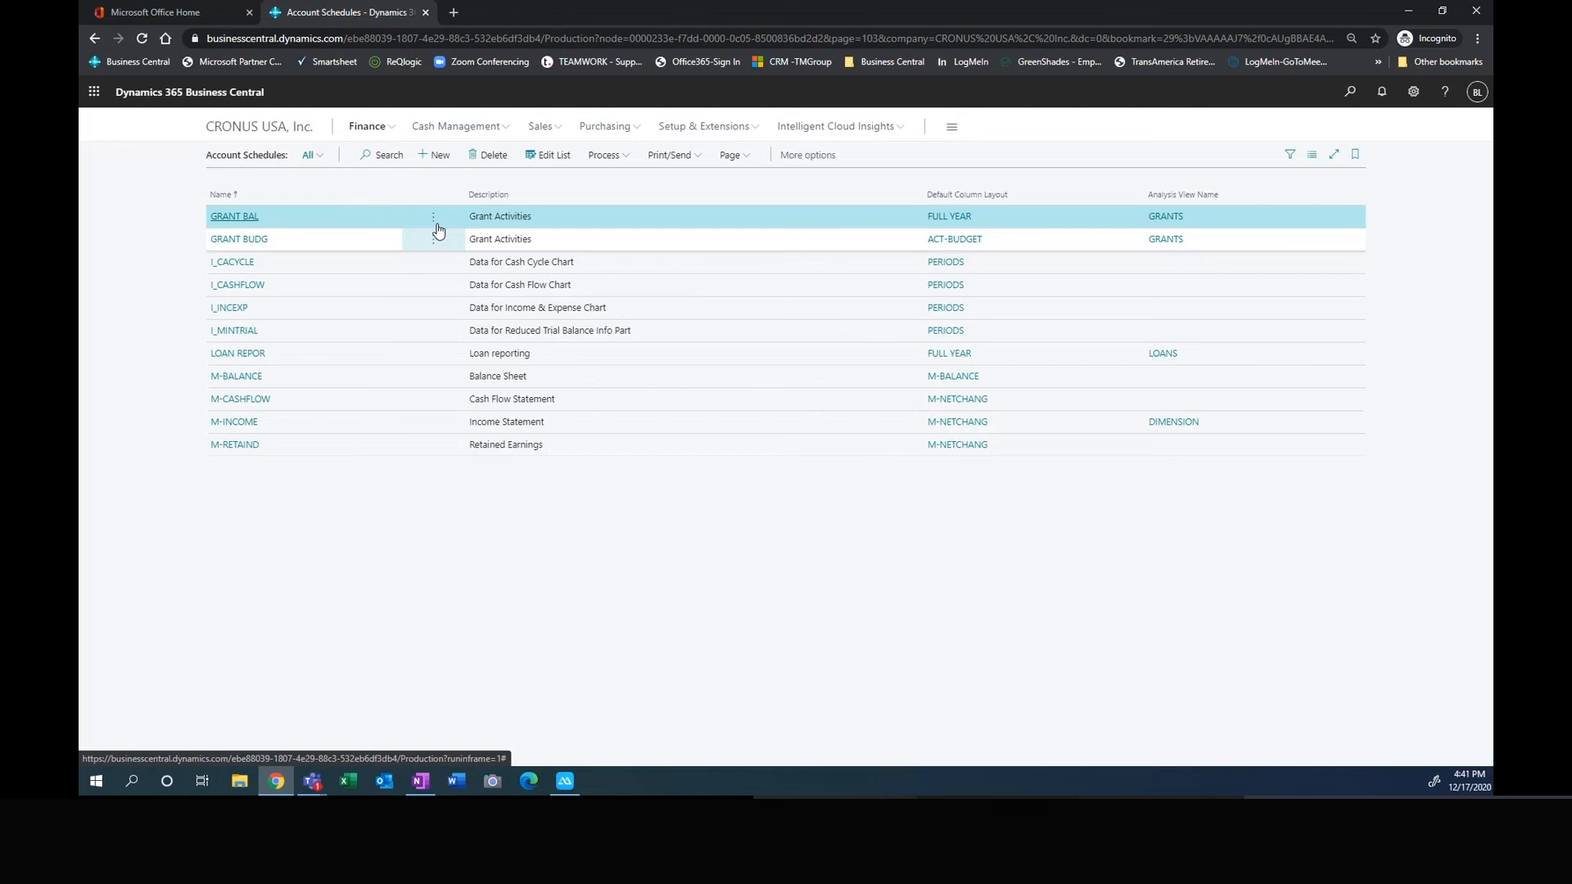
click(609, 156)
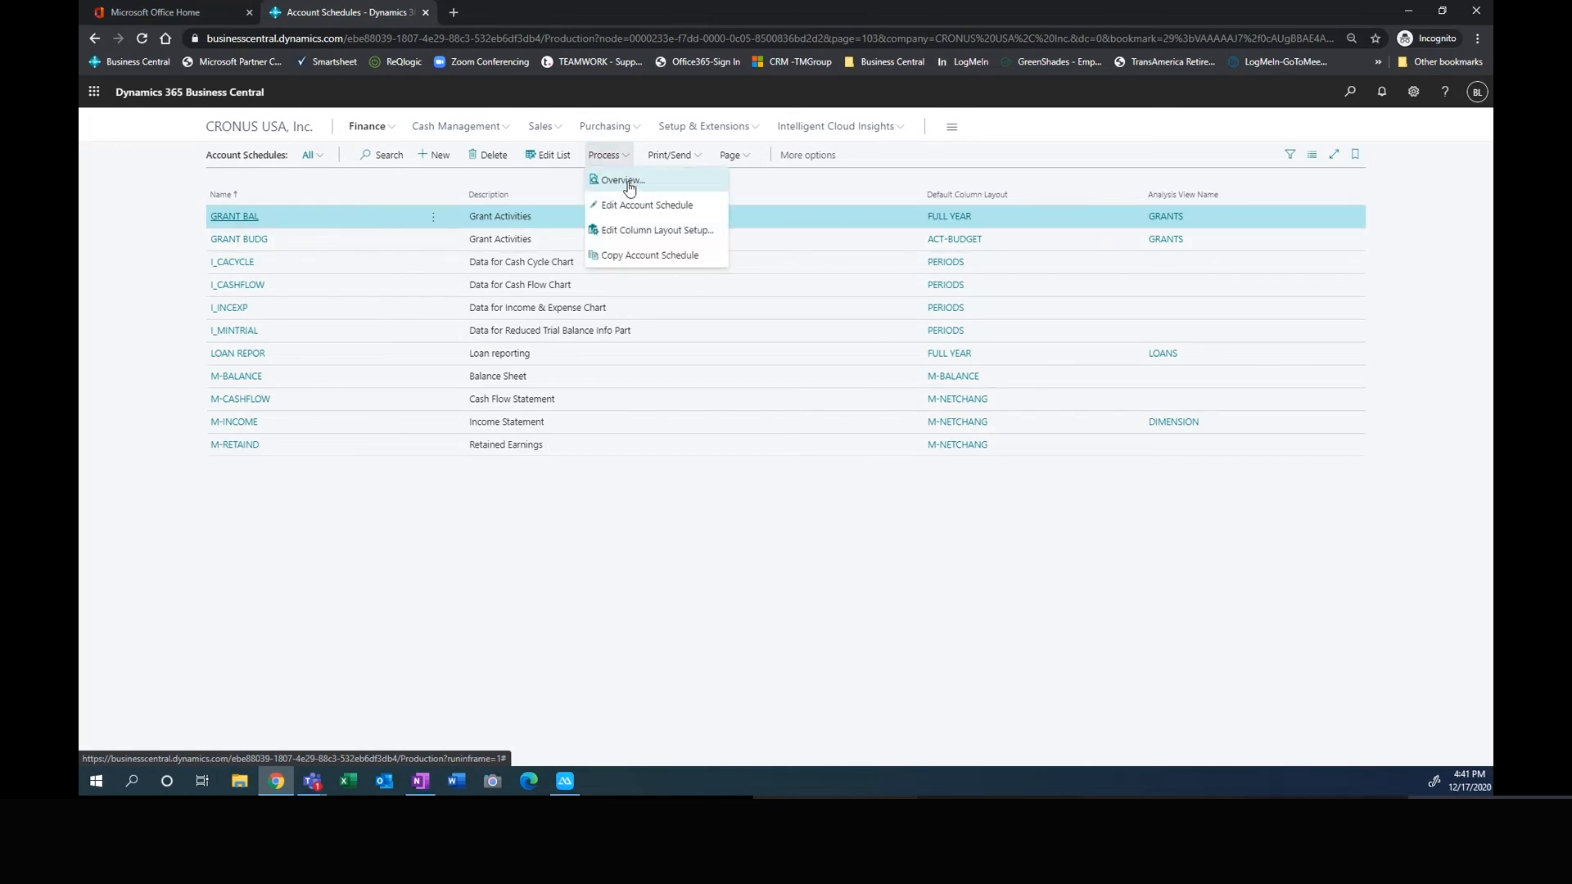
click(621, 181)
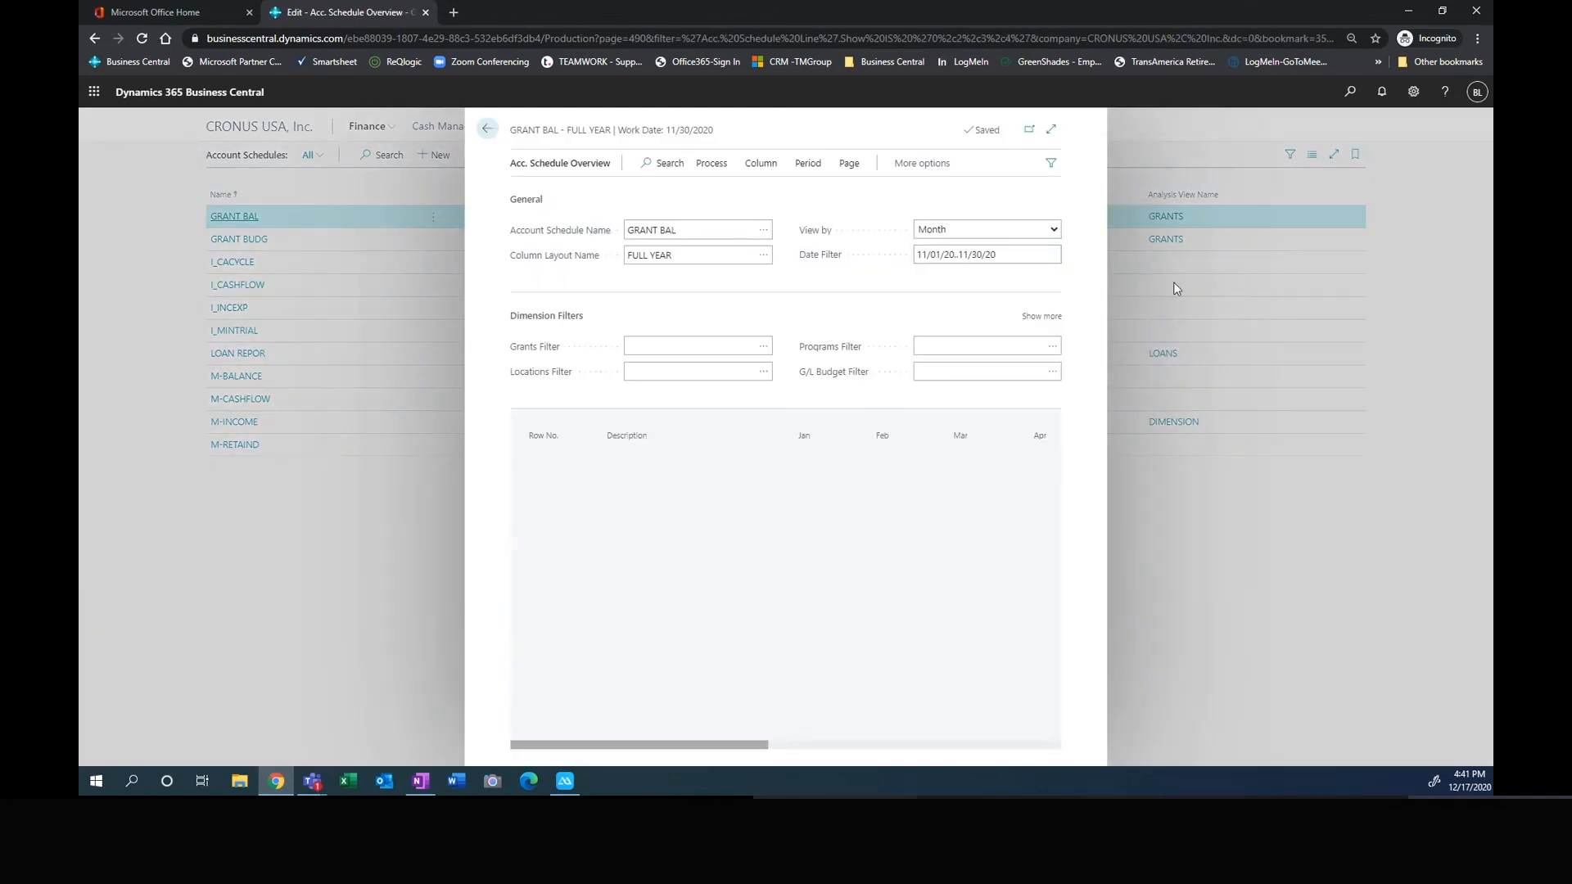
Step: Set the GRANT BAL overview's date filter to 01/01/20..01/31/20
drag(1006, 253, 891, 257)
text(0101..01)
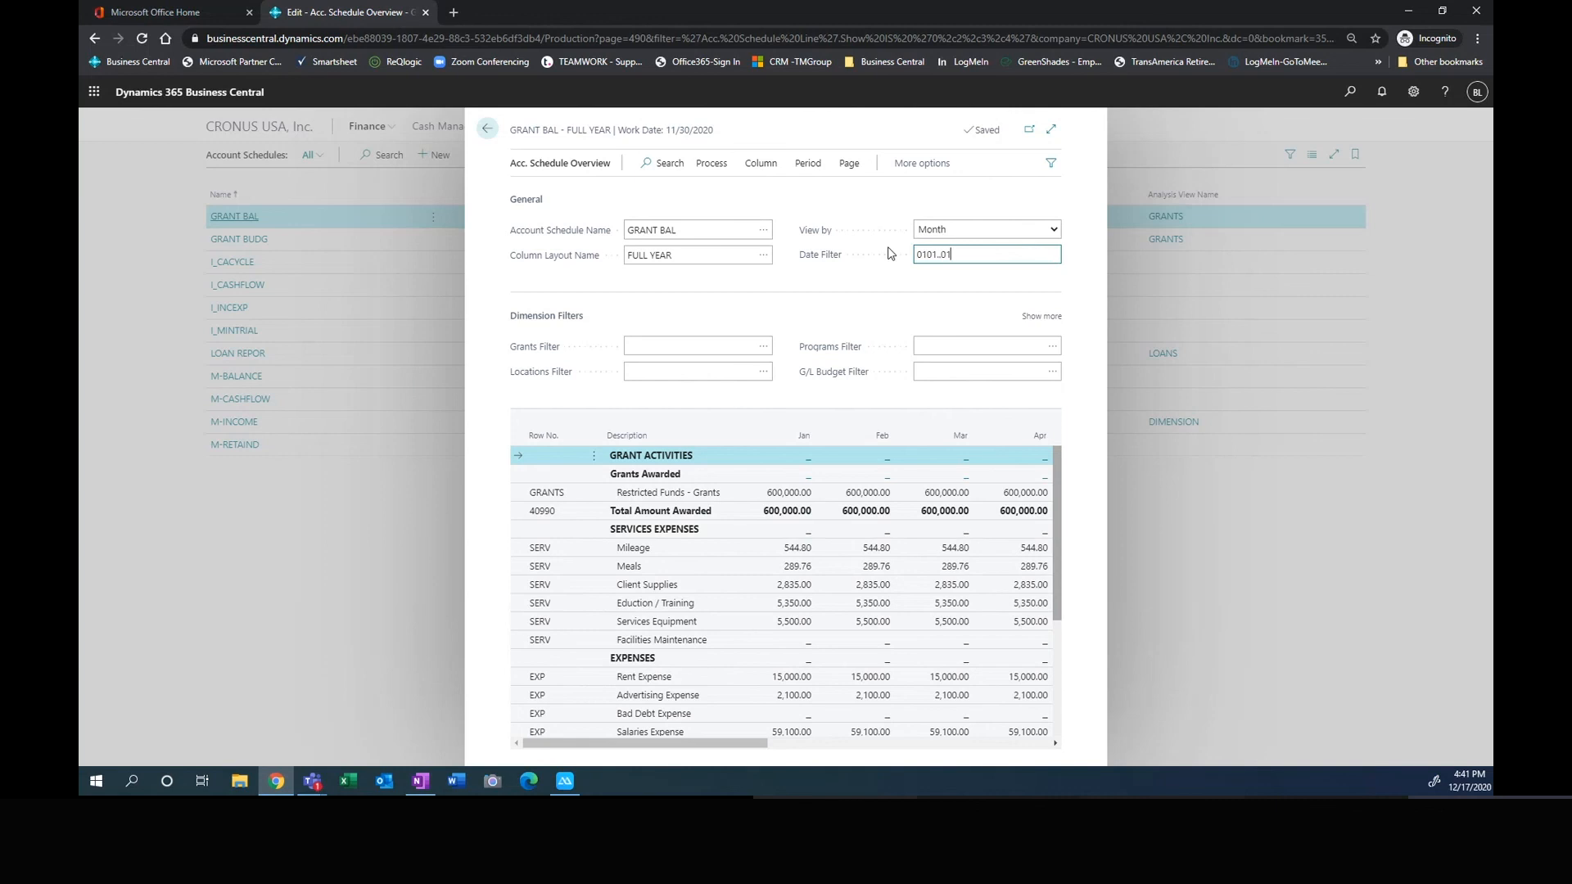
text(31)
key(Tab)
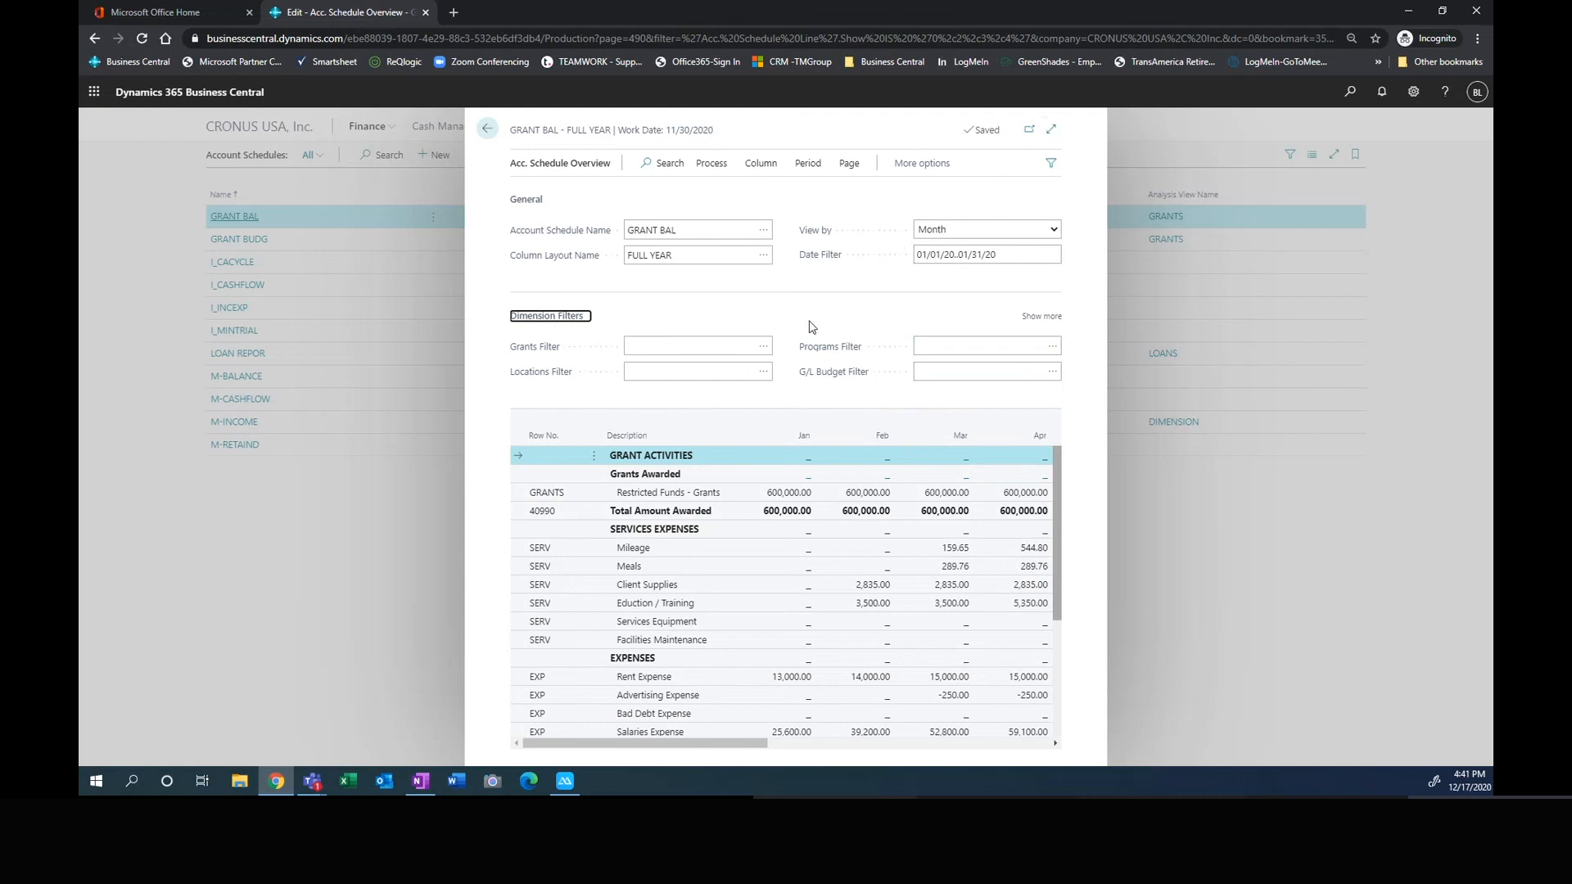
Step: Expand the overview to full width, collapse General and Dimension Filters, and examine the monthly award, expense and Grant Summary rows
click(1051, 131)
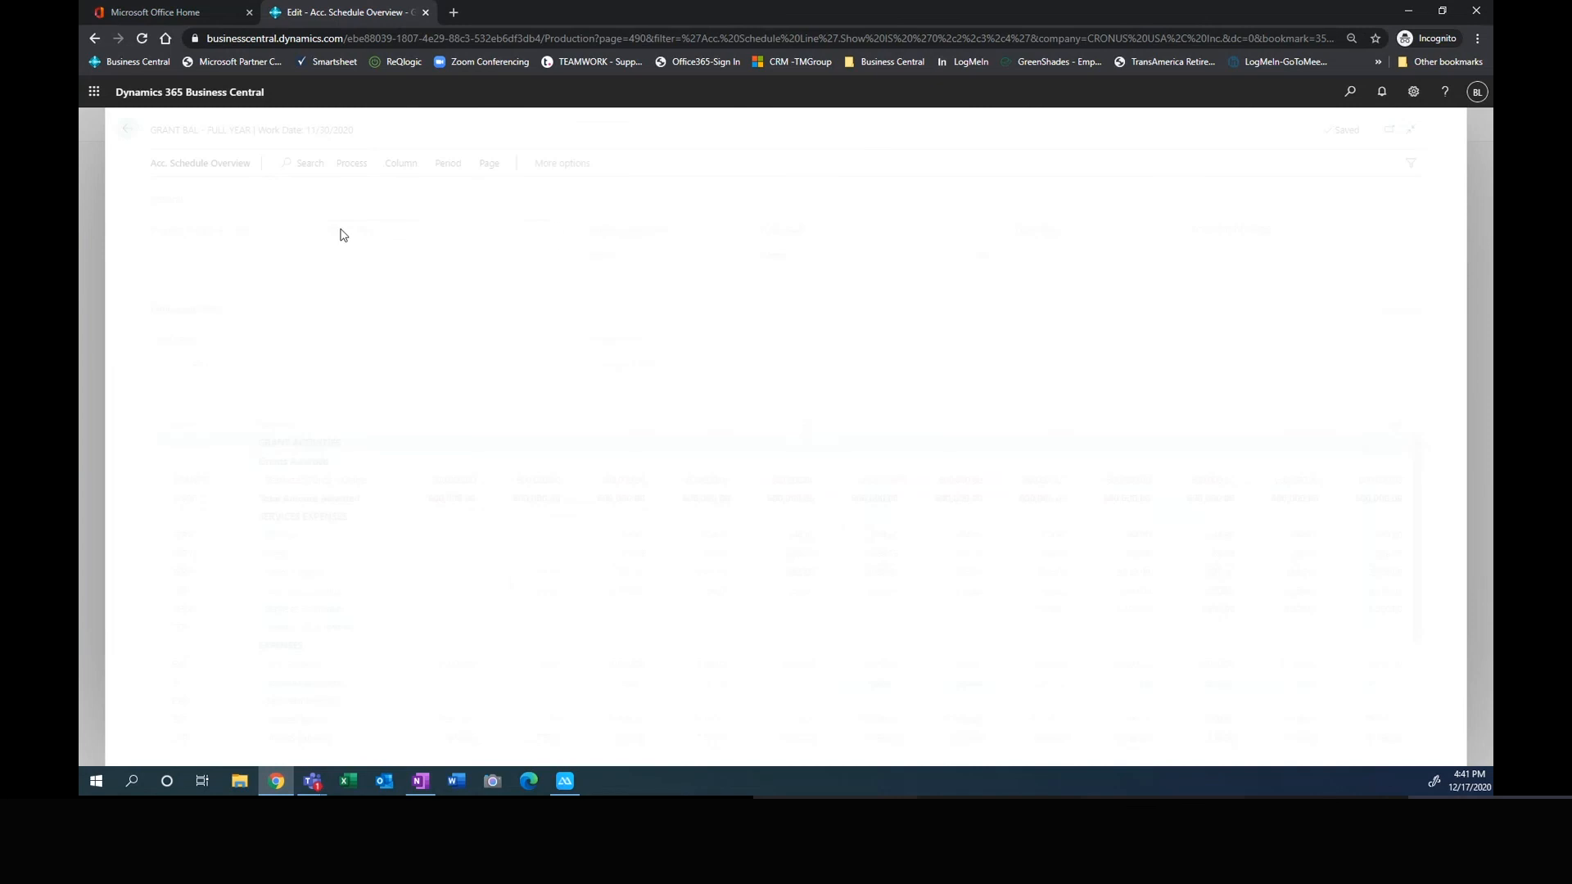
click(224, 312)
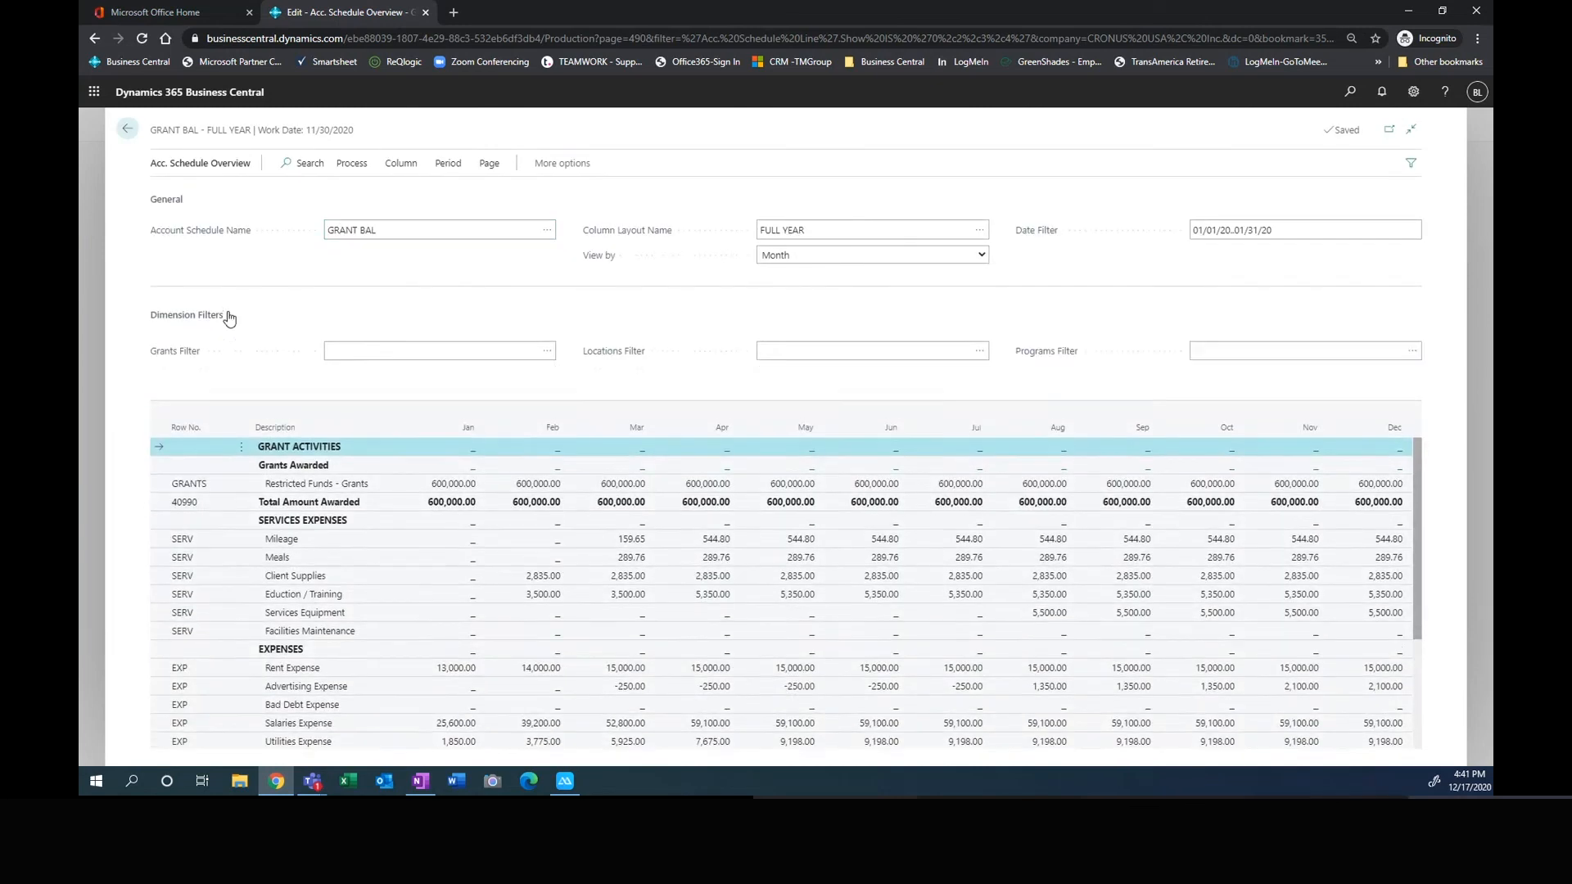
click(188, 203)
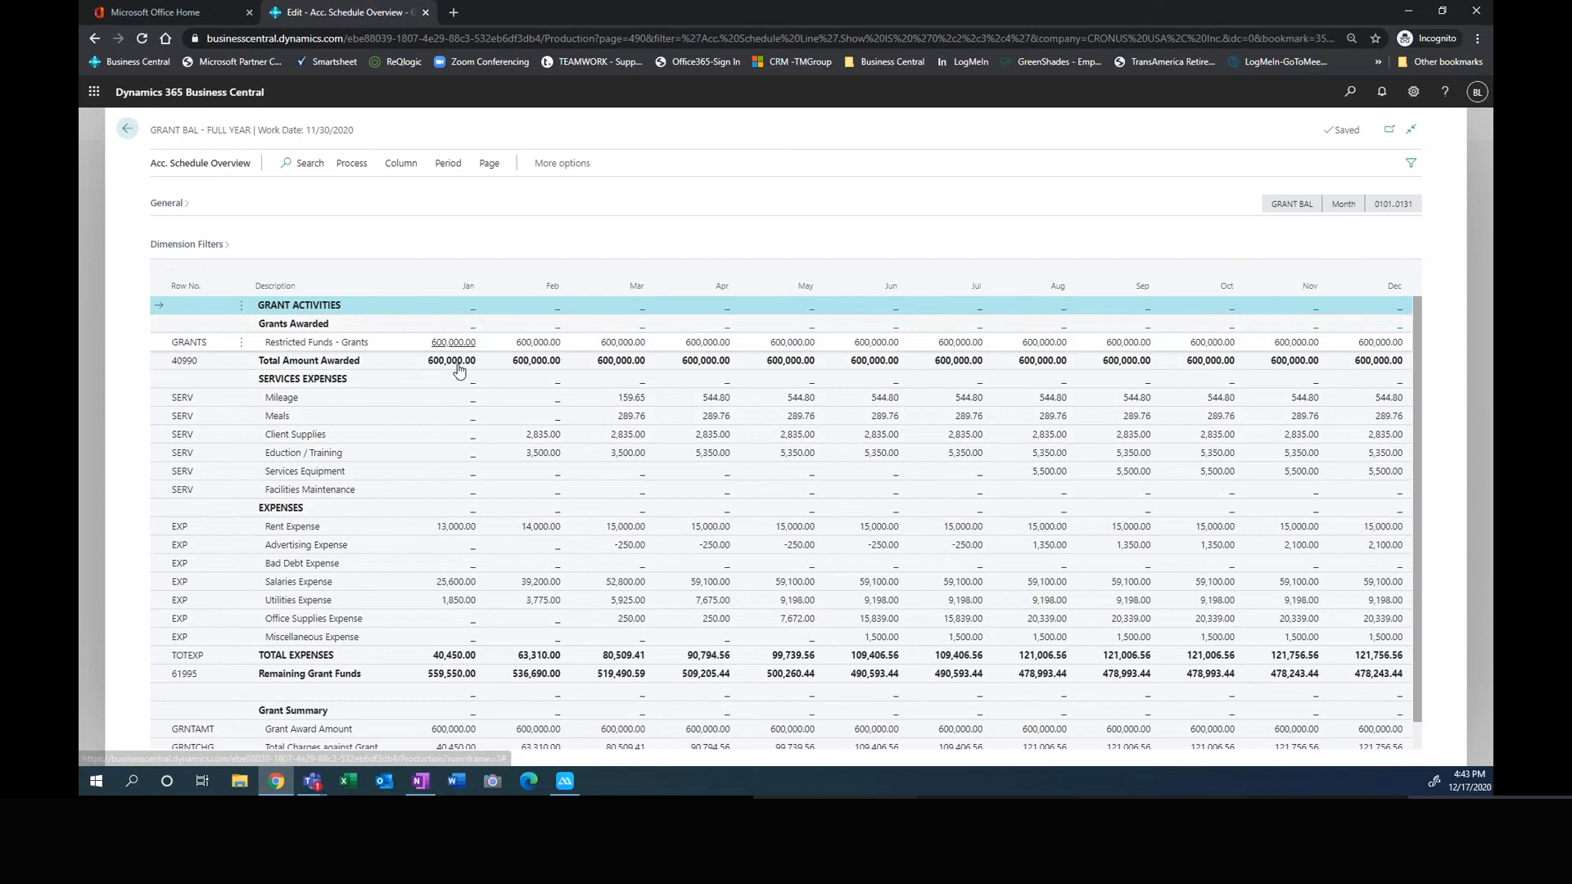
scroll(451, 410, down, 1)
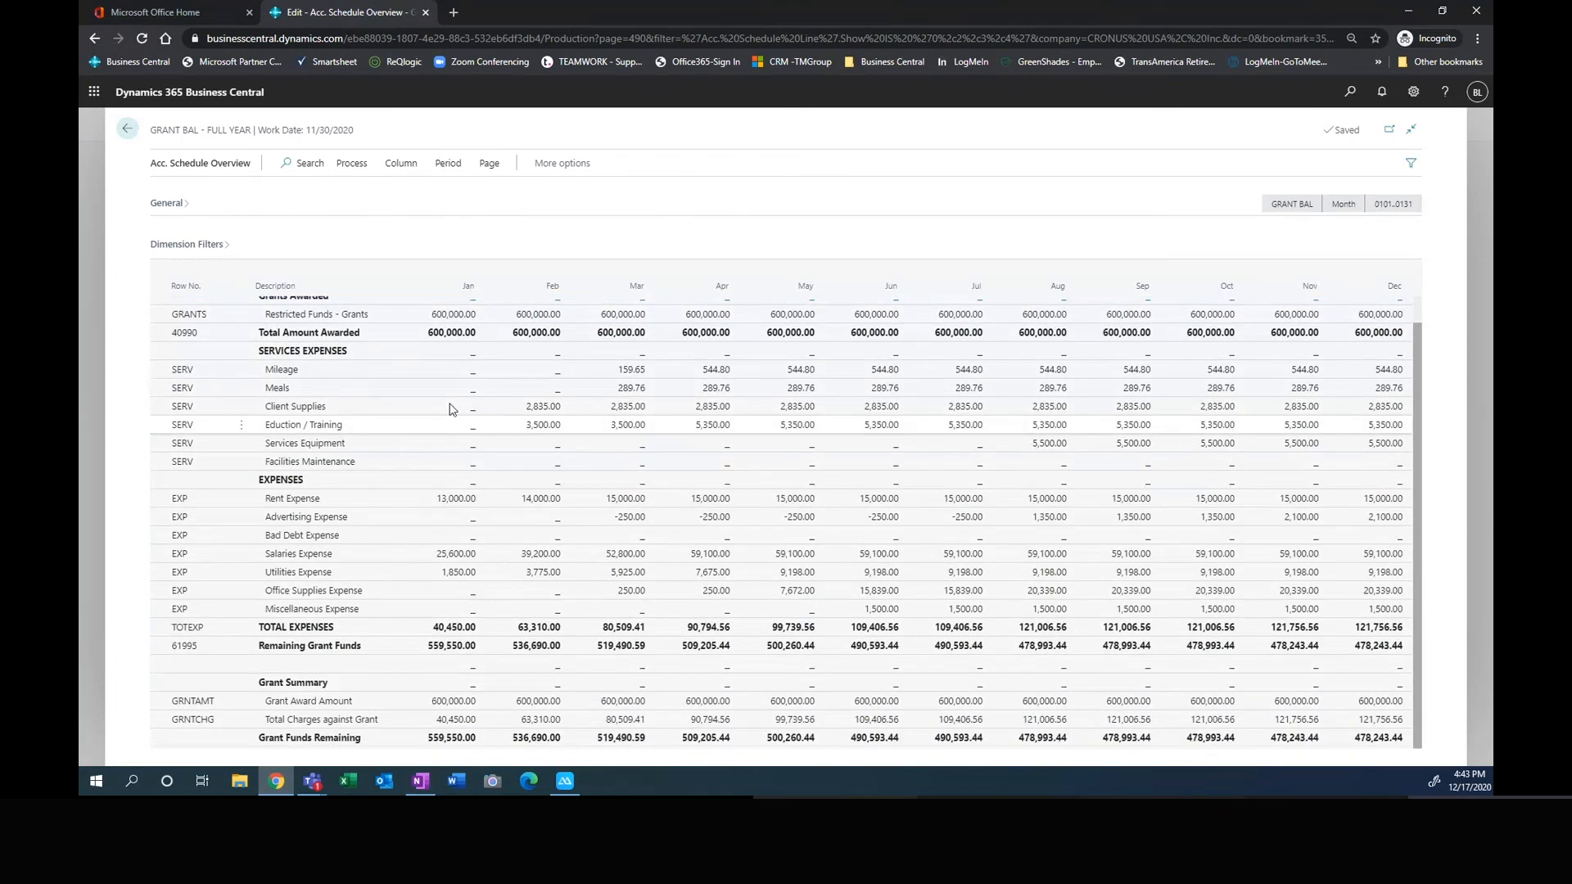
scroll(433, 329, up, 1)
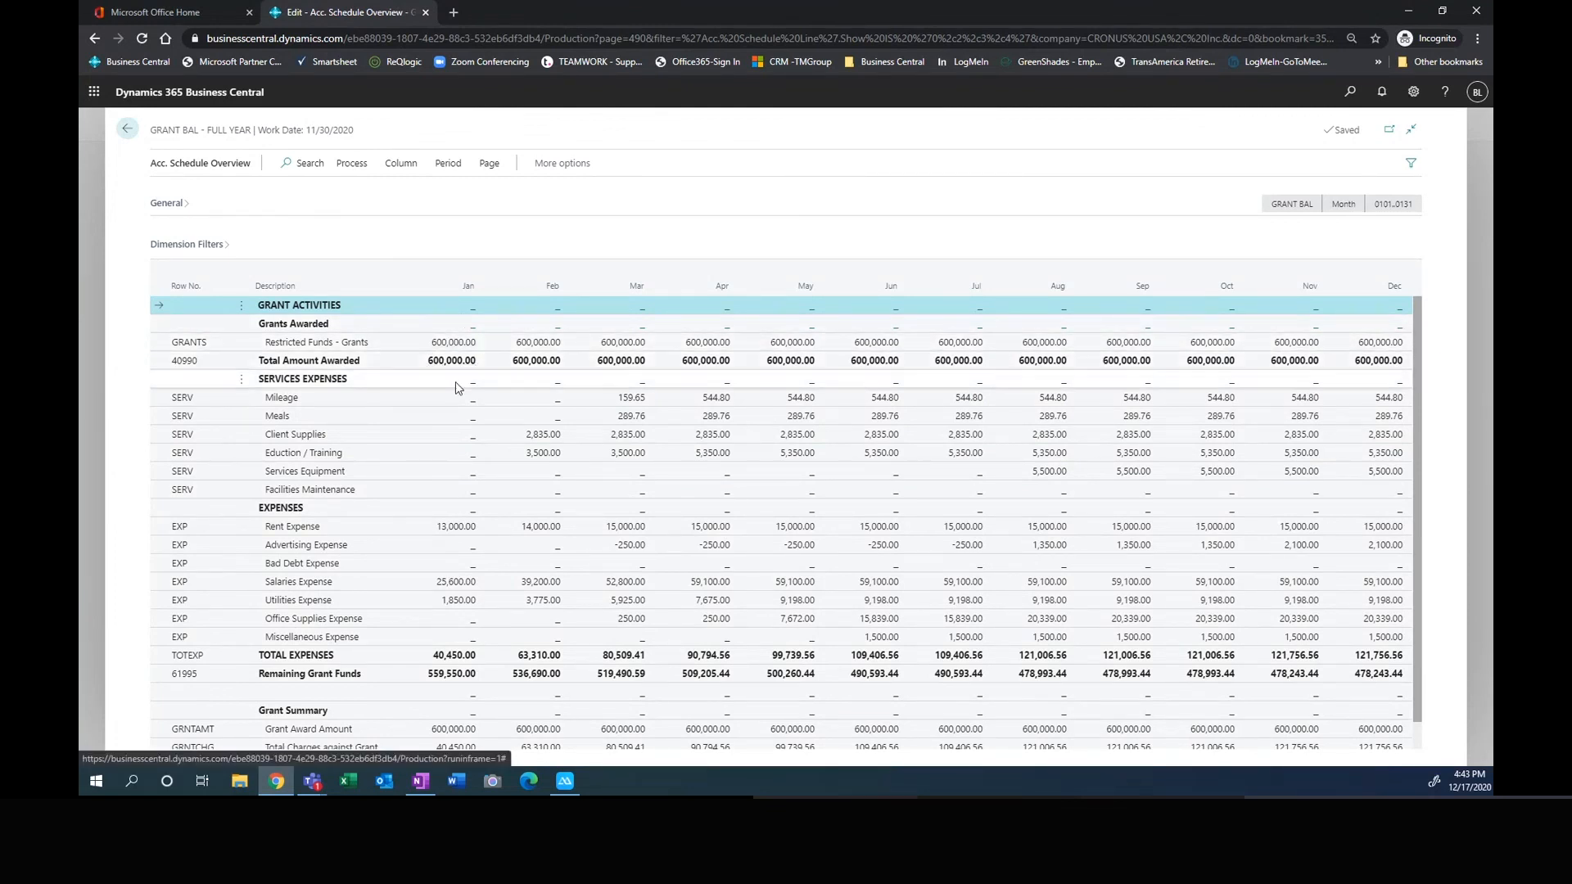
scroll(433, 717, down, 1)
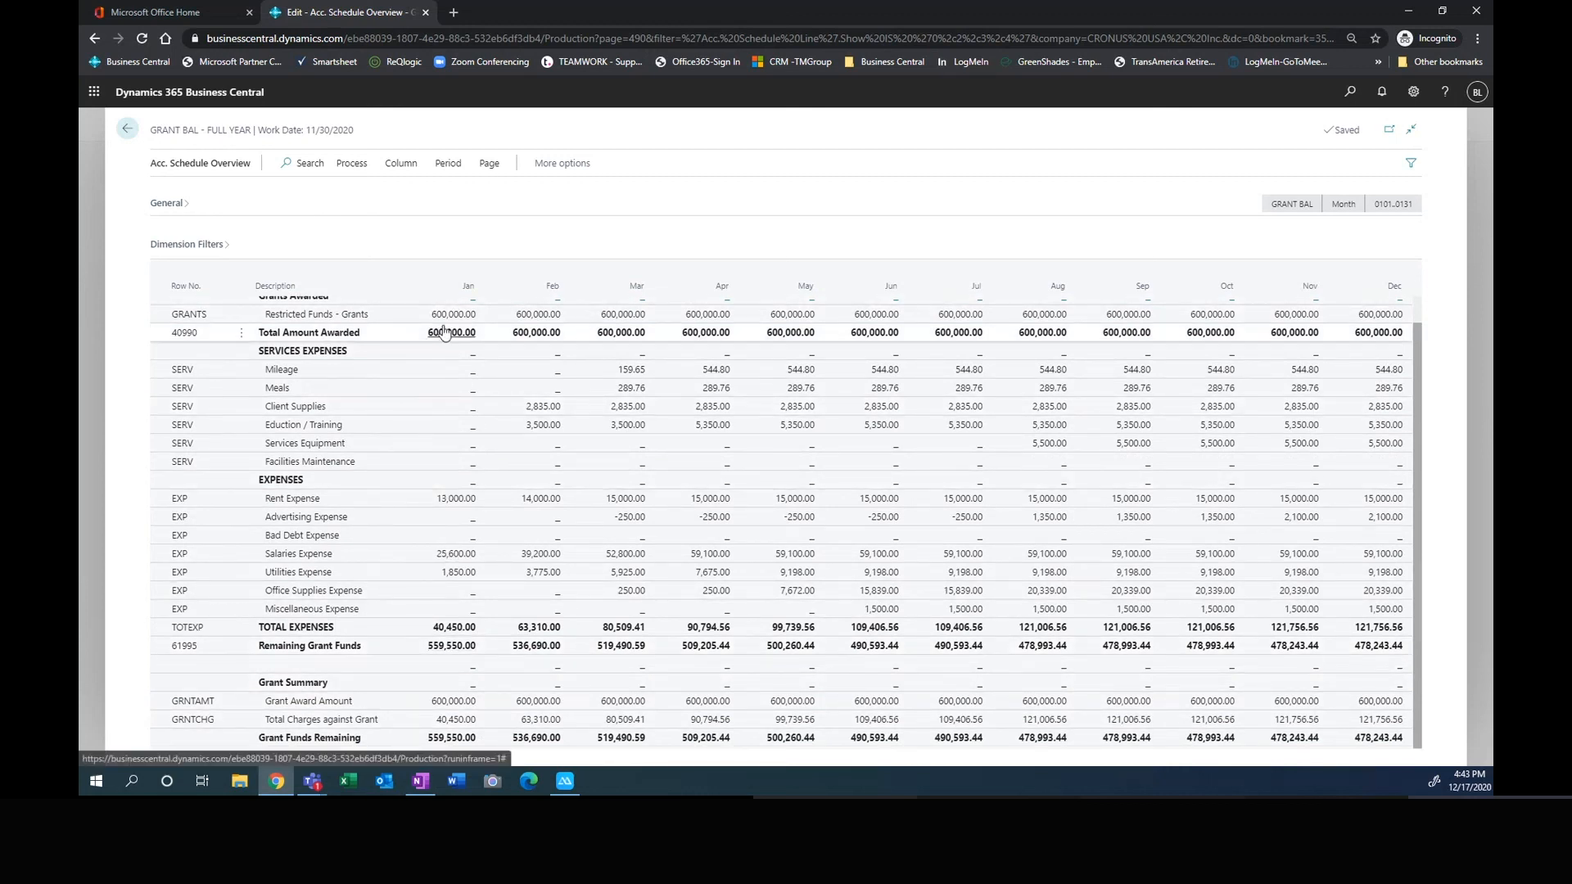
scroll(444, 335, up, 1)
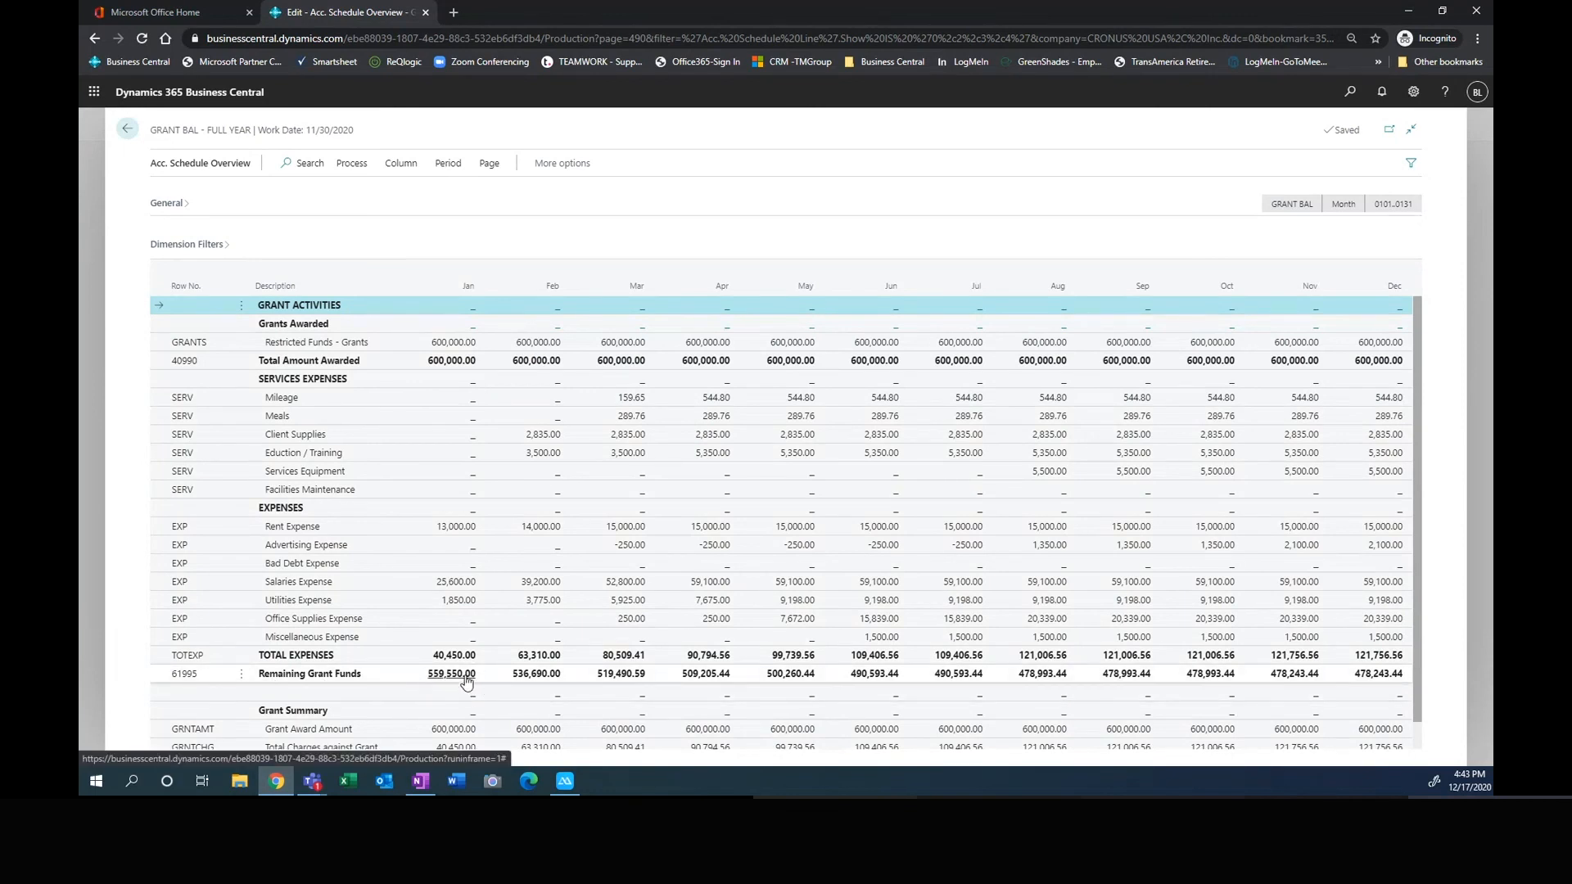
scroll(458, 674, down, 1)
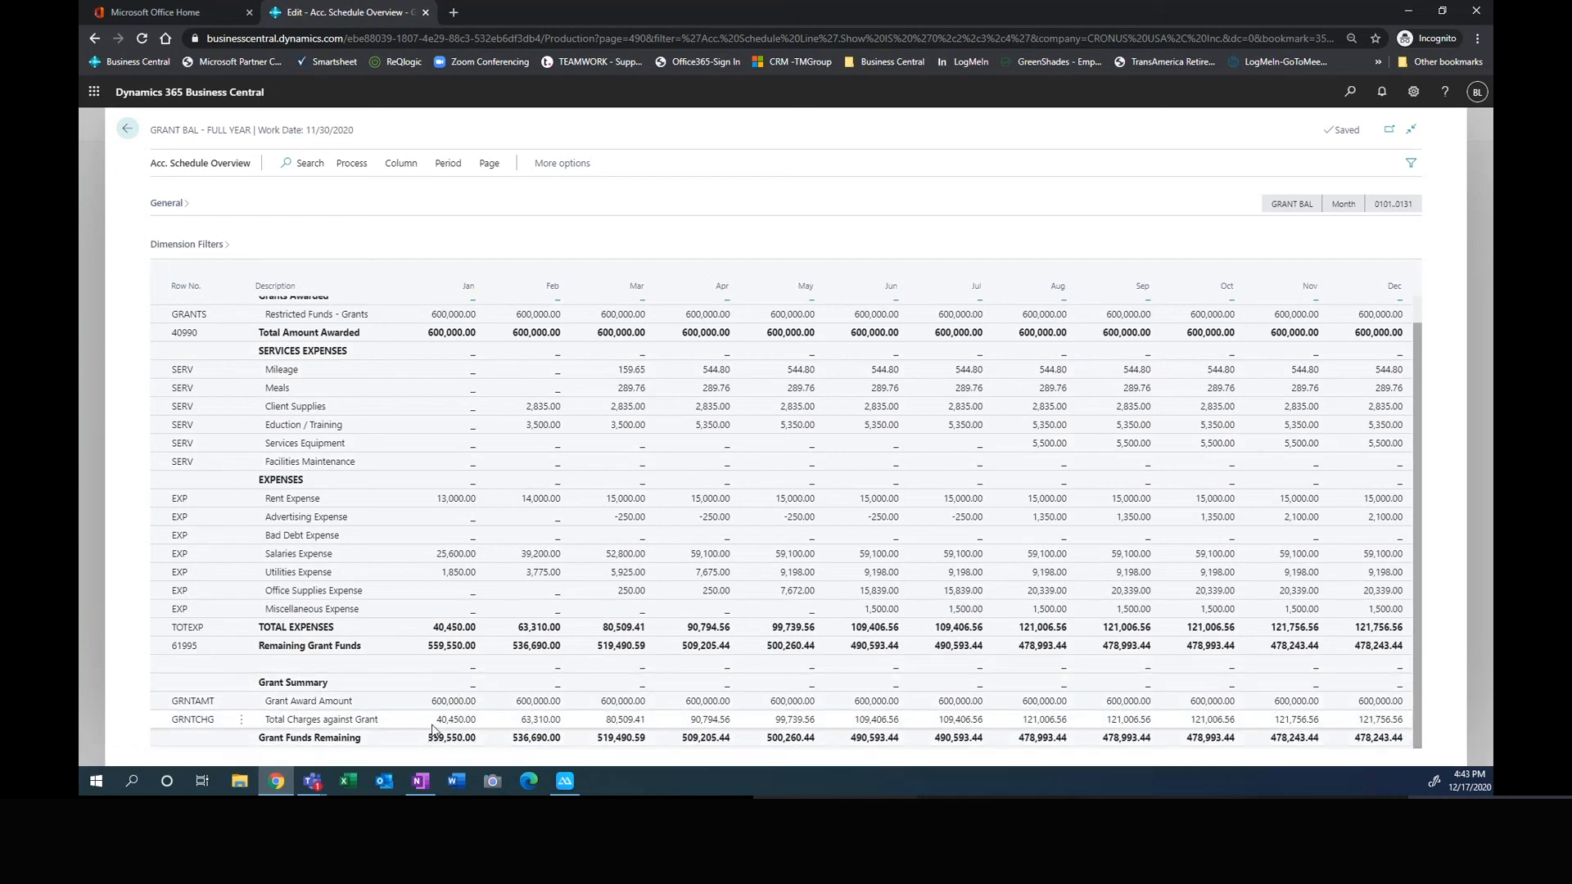
scroll(449, 513, up, 2)
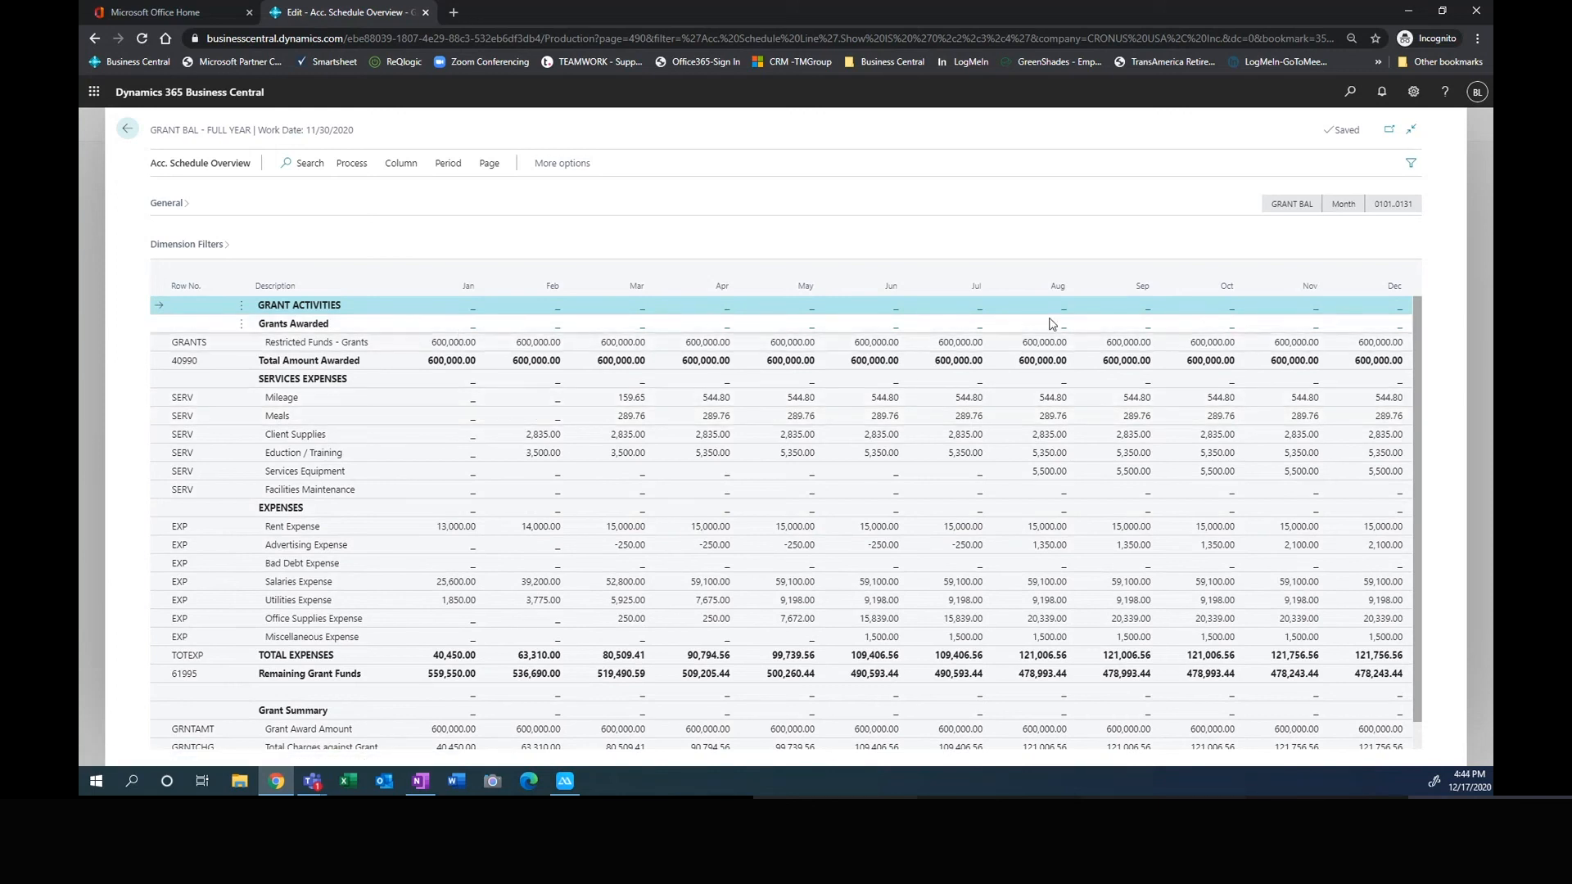
Step: Trace the January Restricted Funds - Grants amount through its net change to the analysis view entries, and return to the overview
click(455, 345)
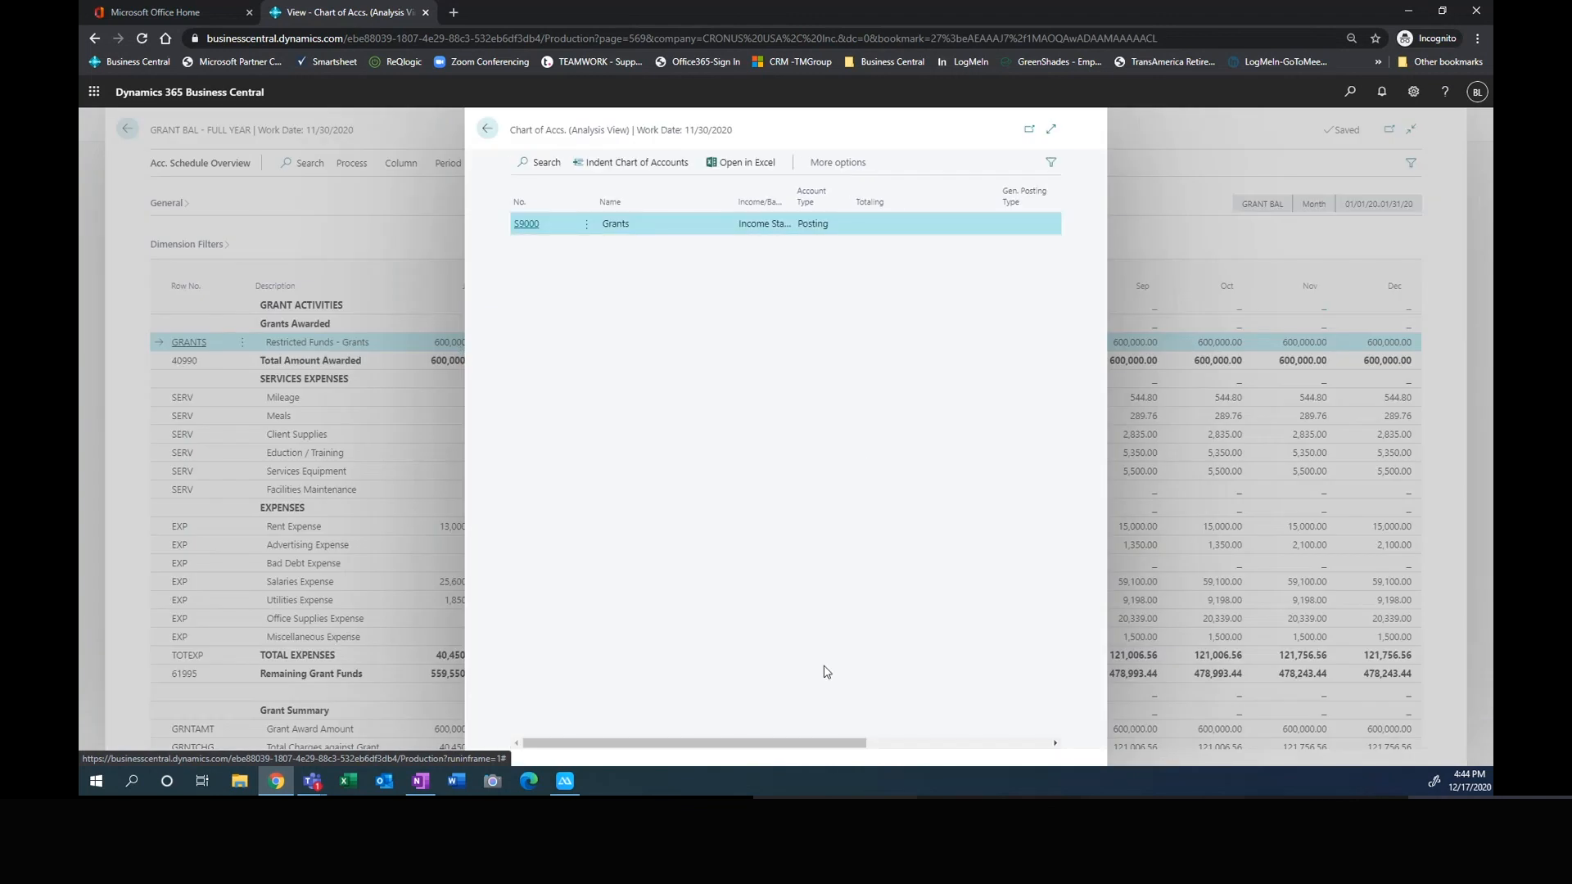
drag(847, 745, 1030, 744)
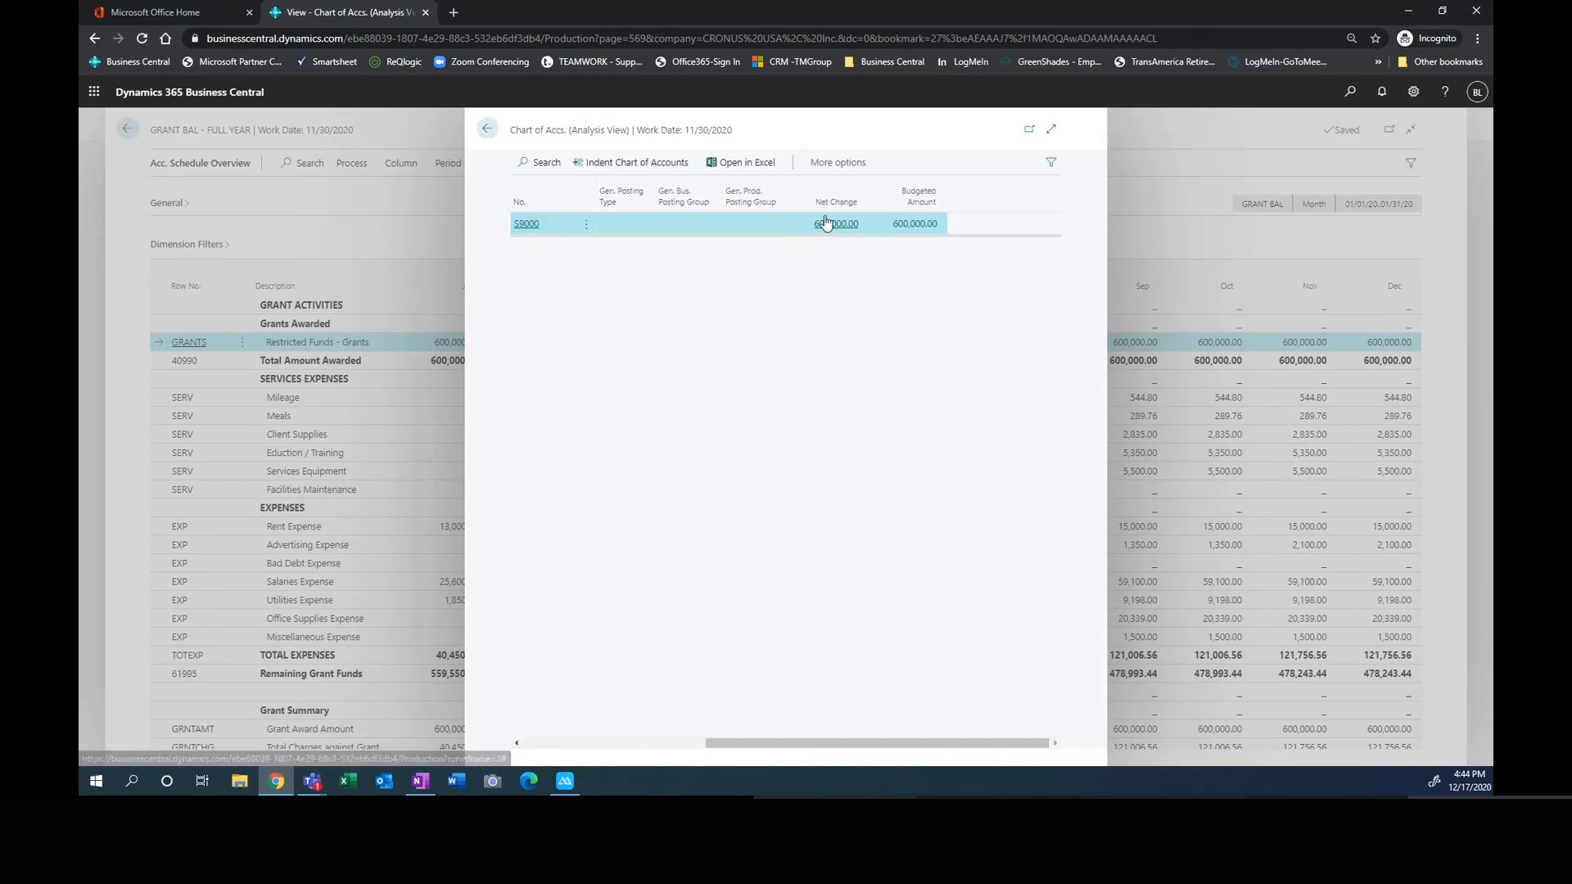
click(838, 226)
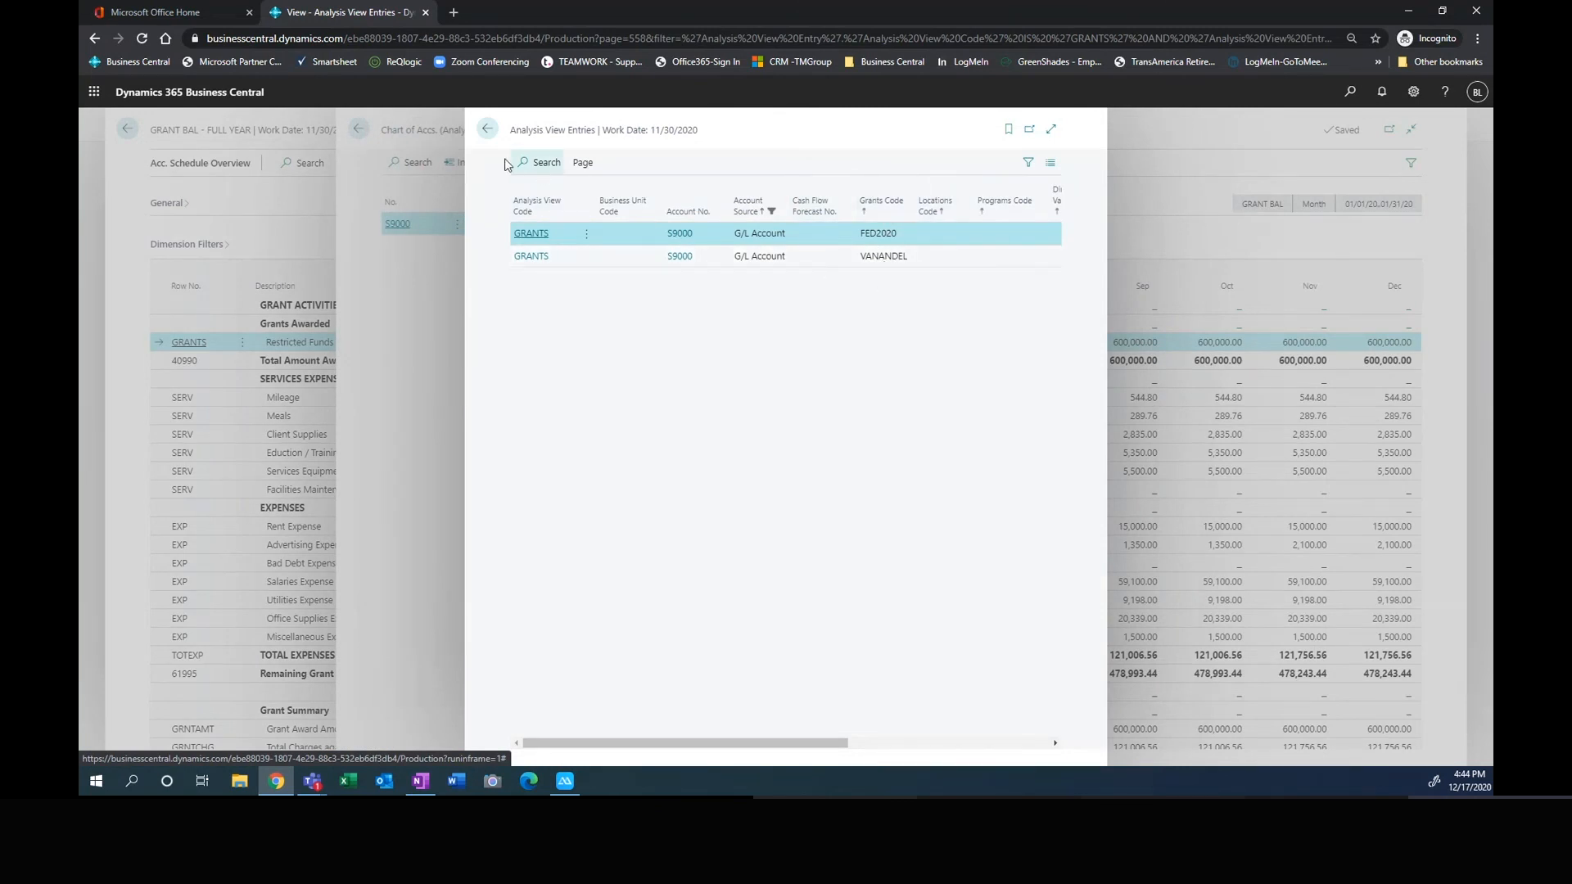
drag(775, 744, 970, 754)
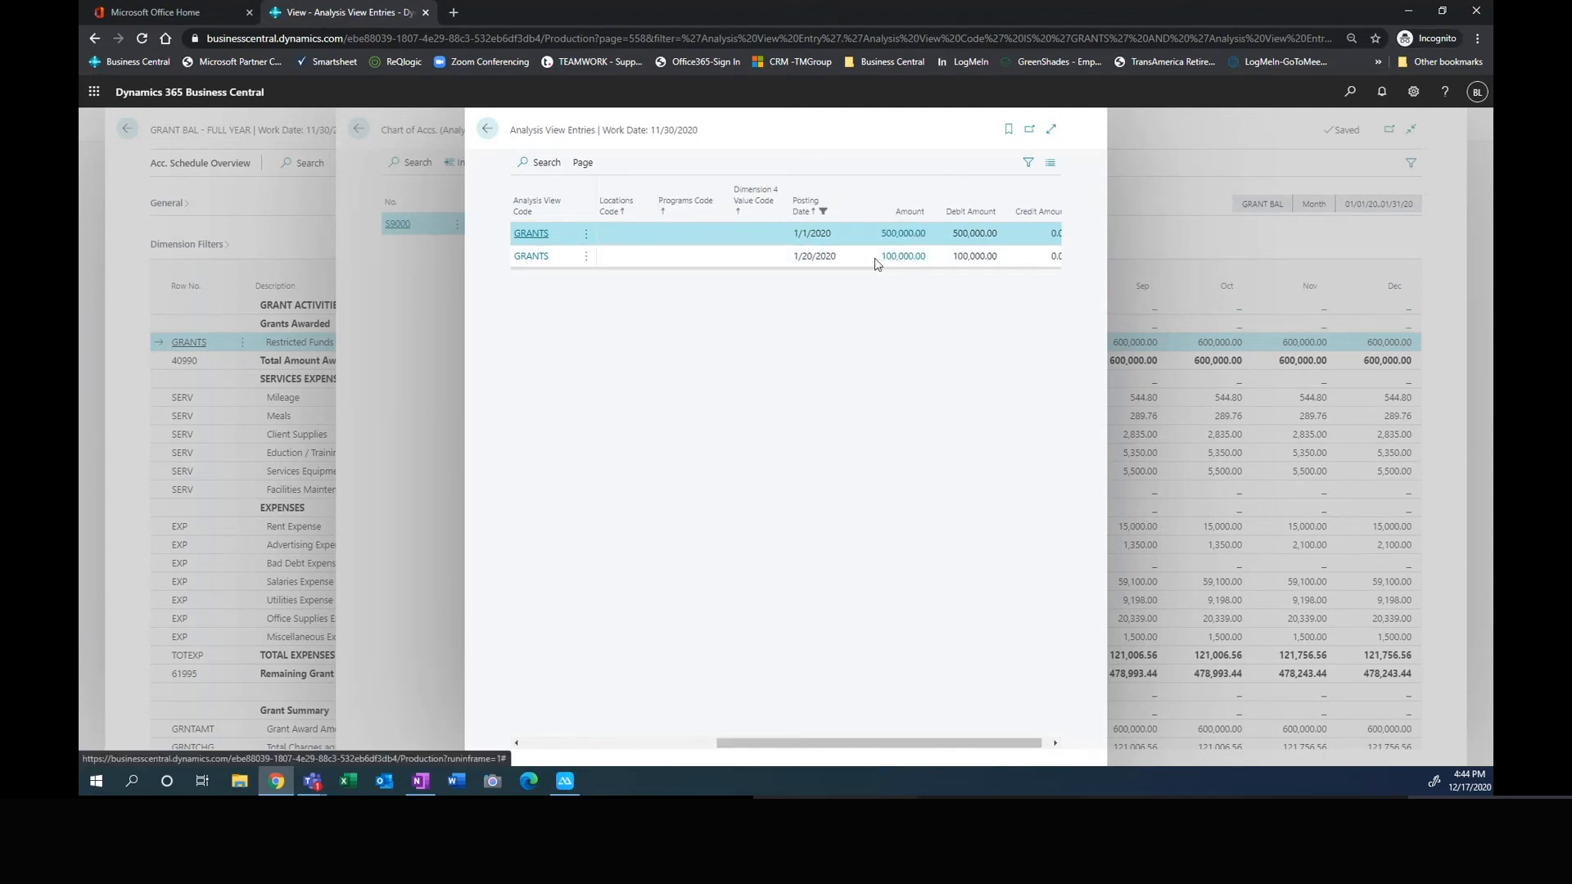
click(489, 131)
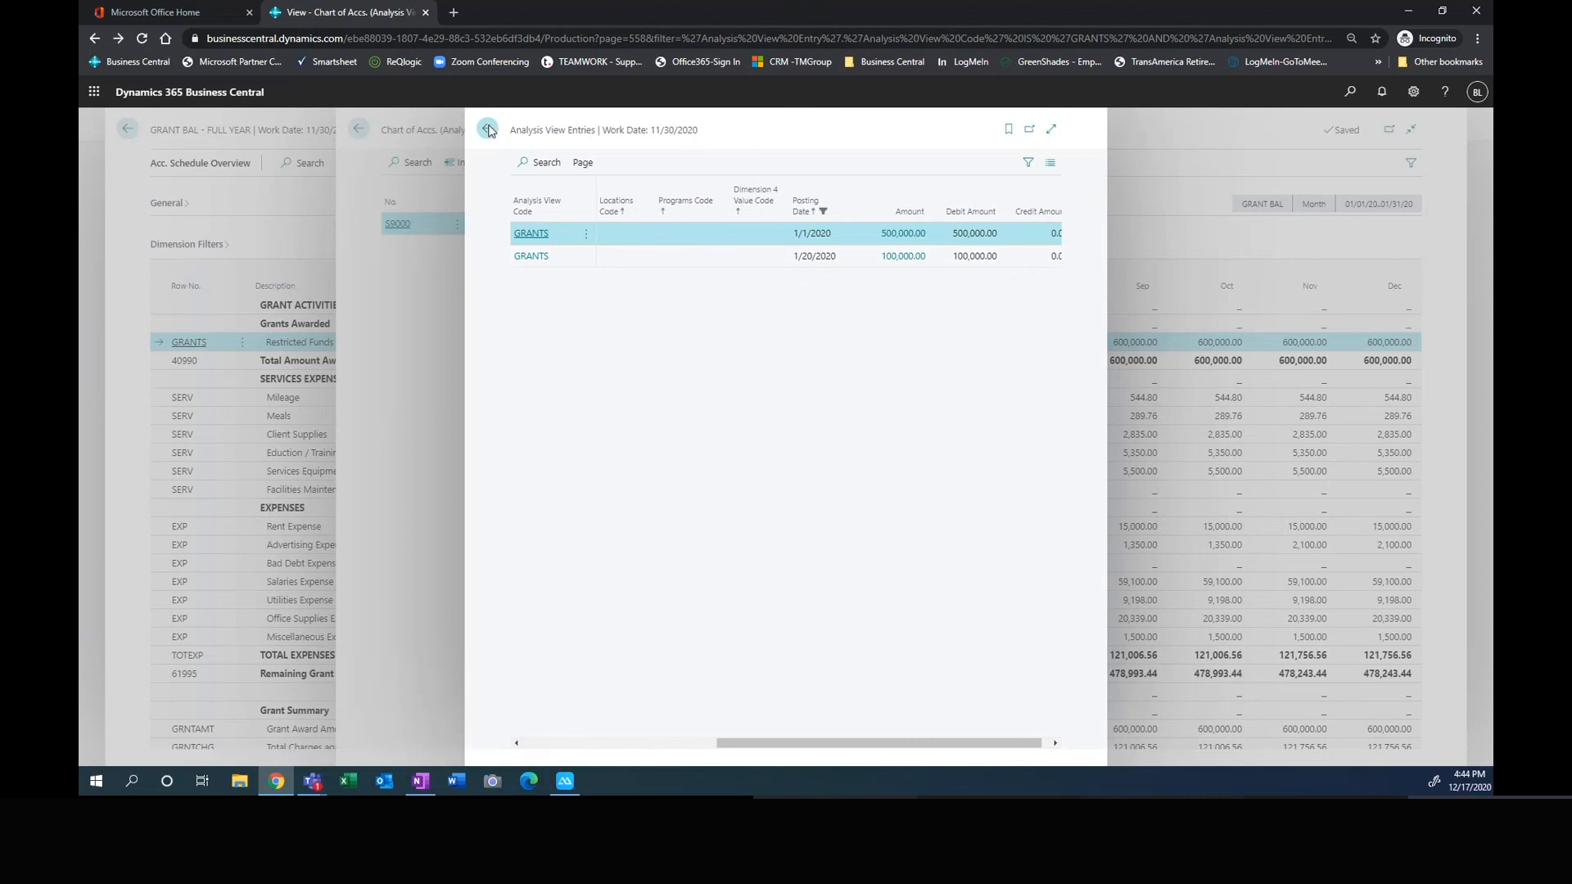
click(487, 129)
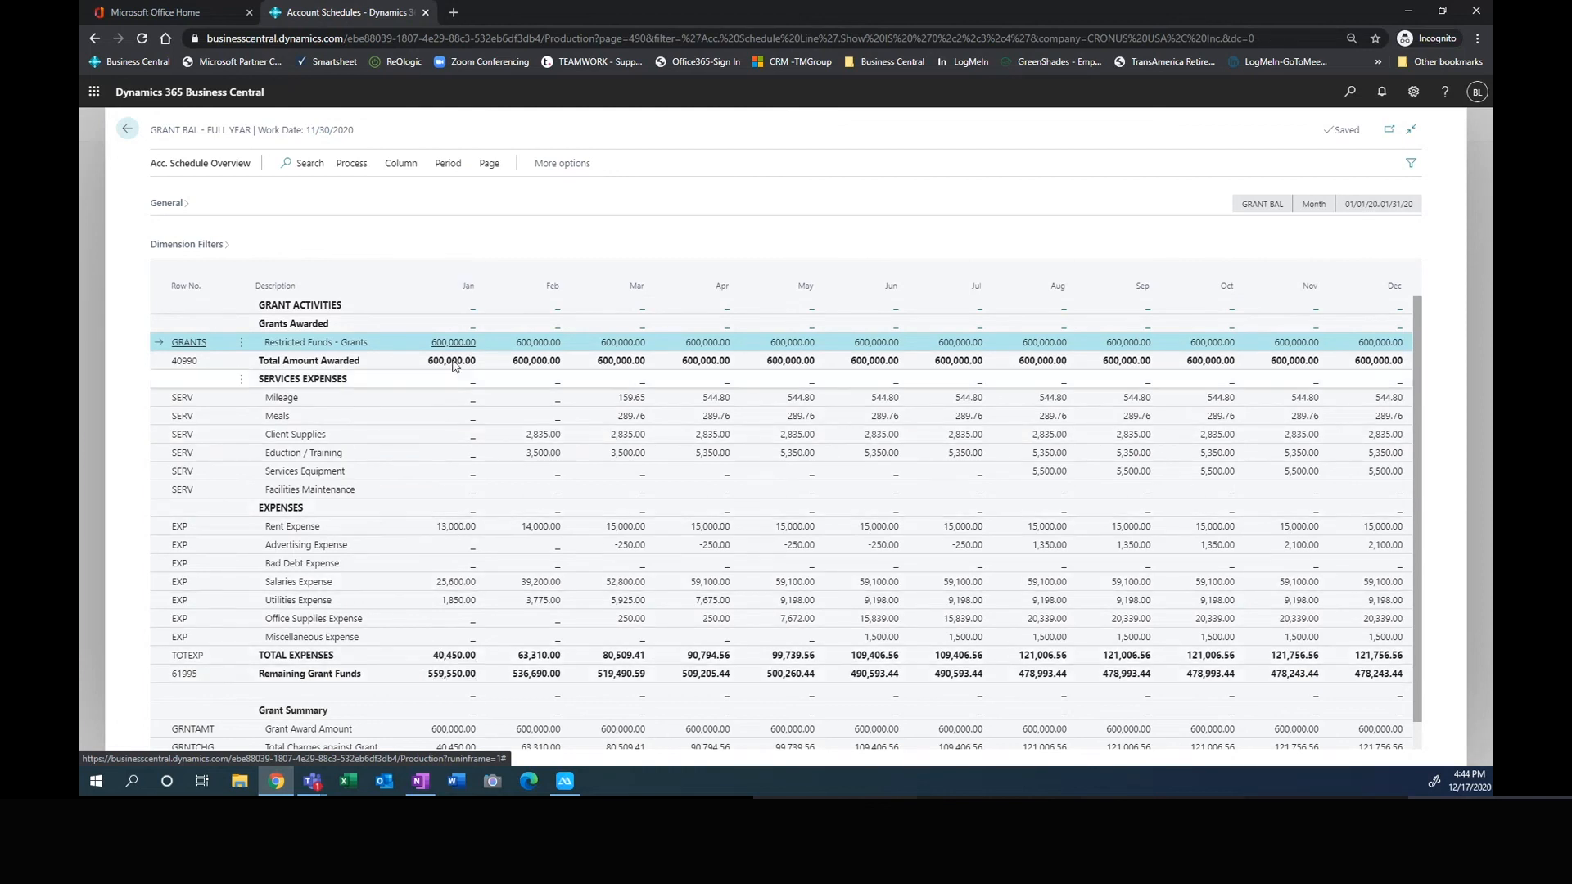
Step: Filter the GRANT BAL overview by the FED2020 grant and review its expenses and remaining grant funds
click(229, 247)
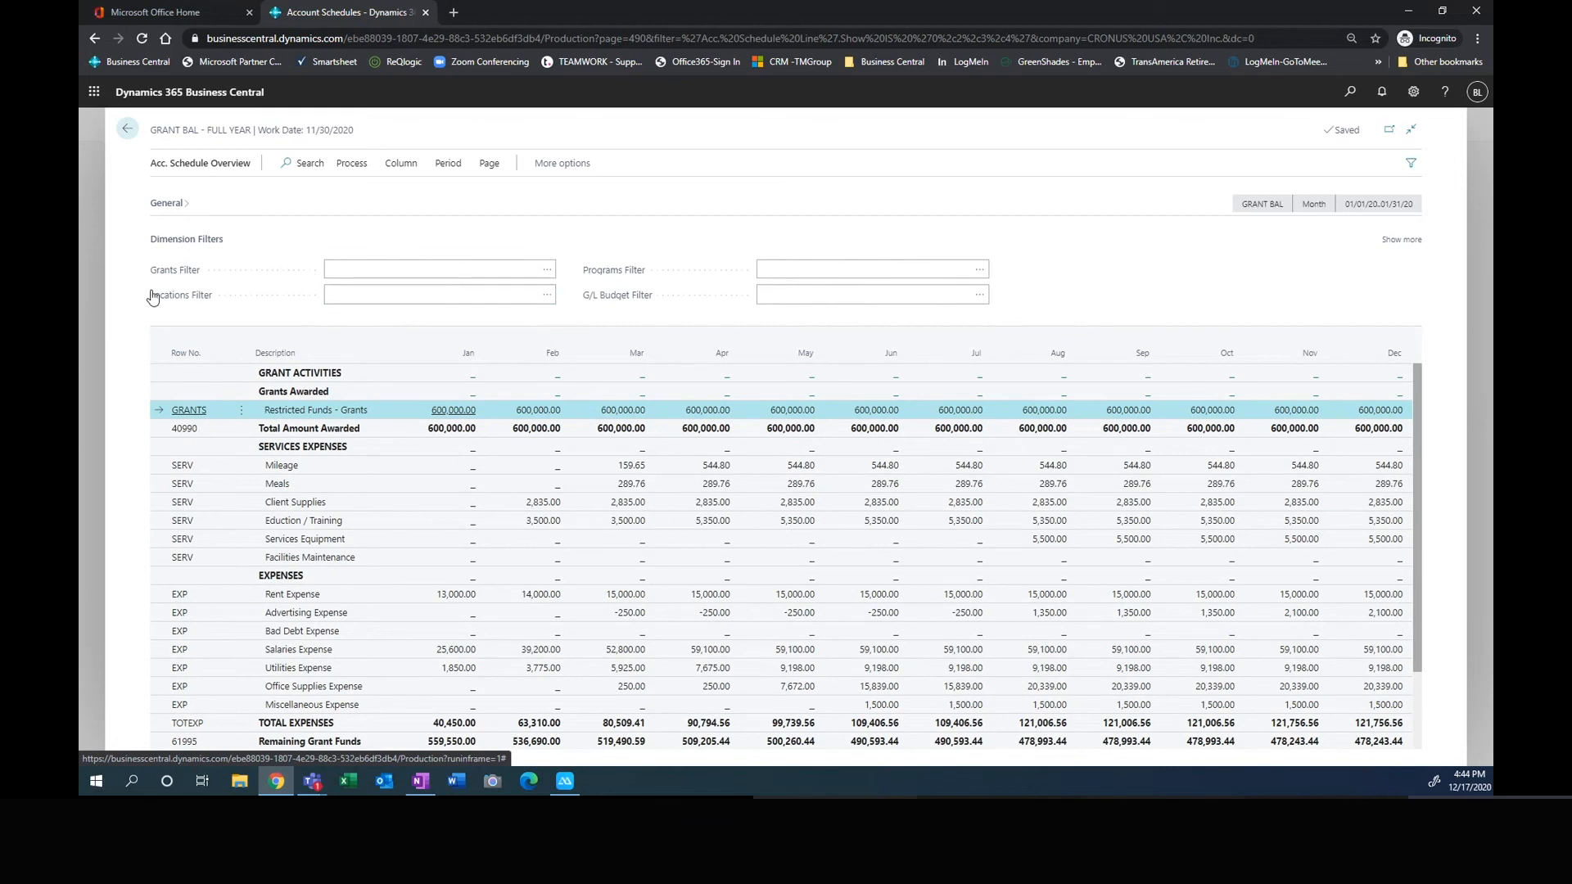
click(546, 269)
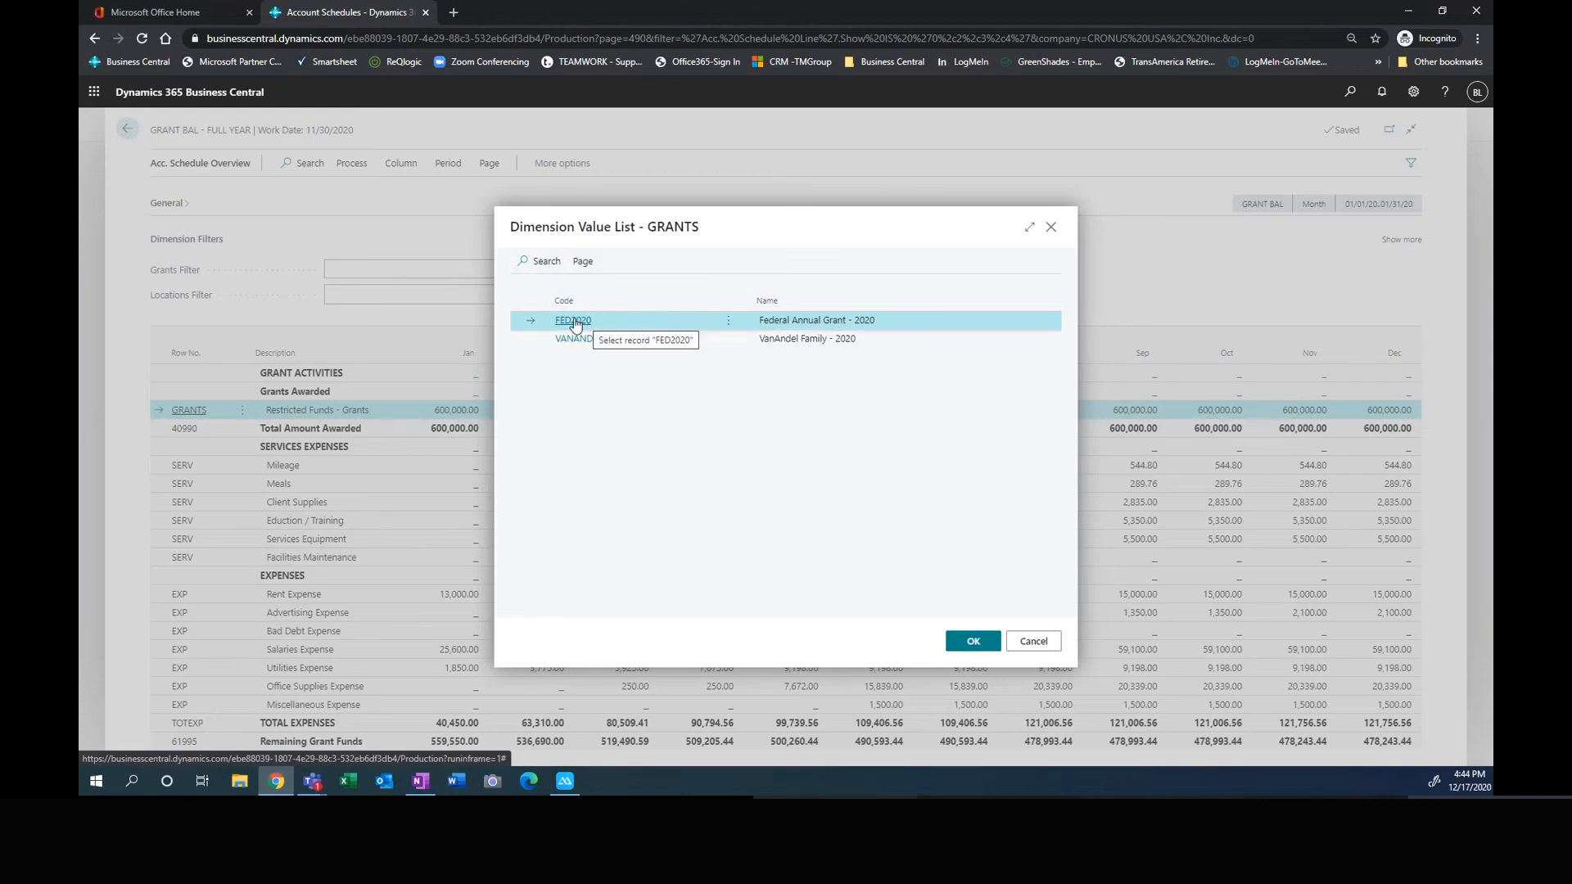
click(575, 322)
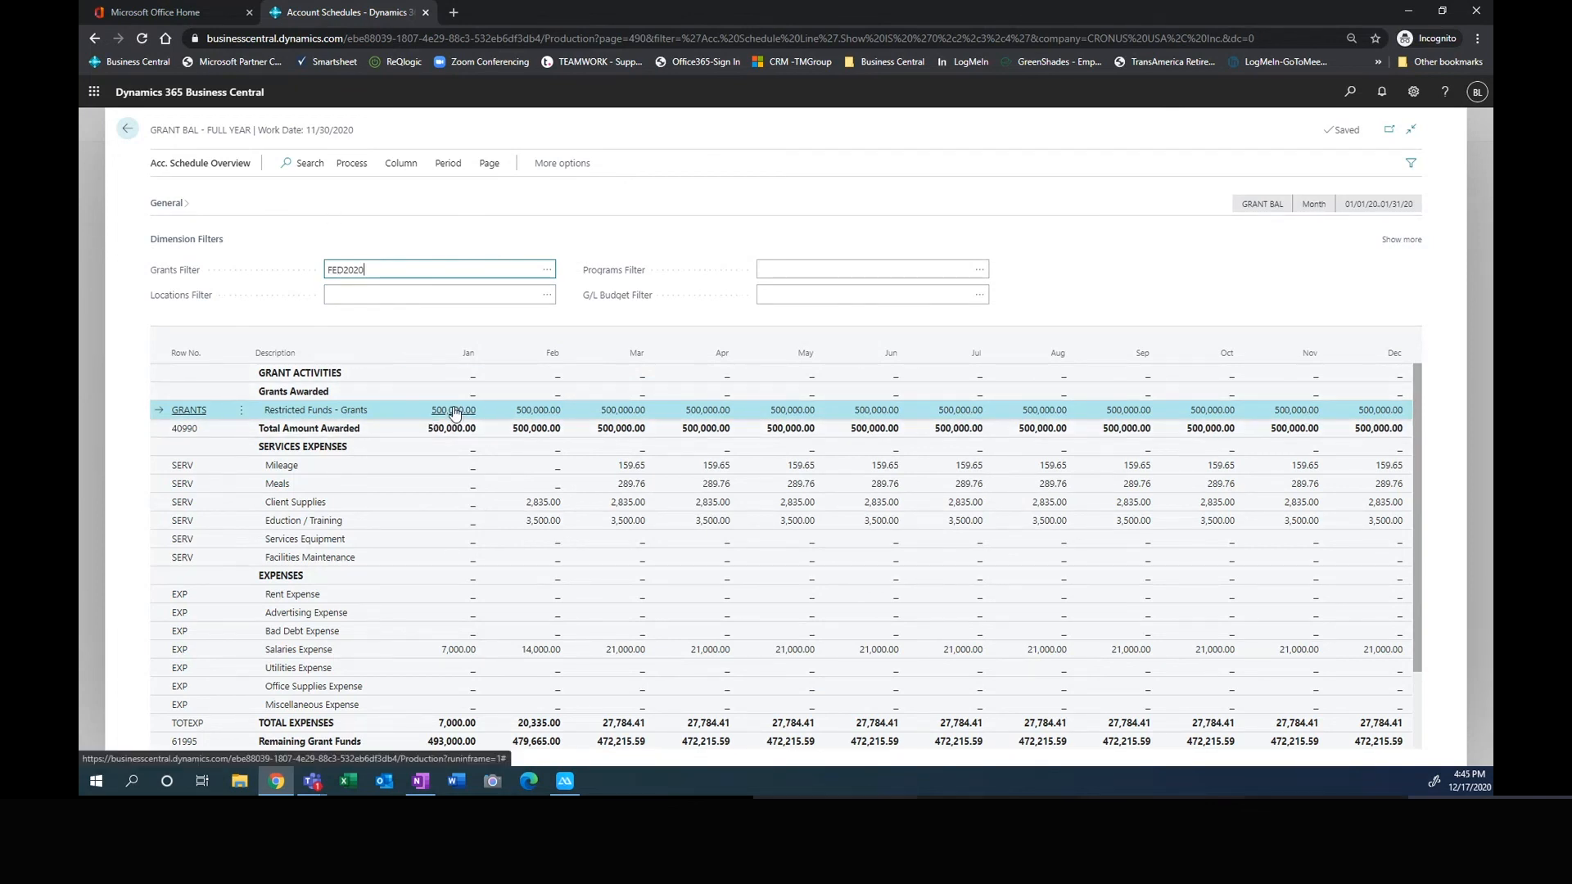
scroll(449, 557, down, 1)
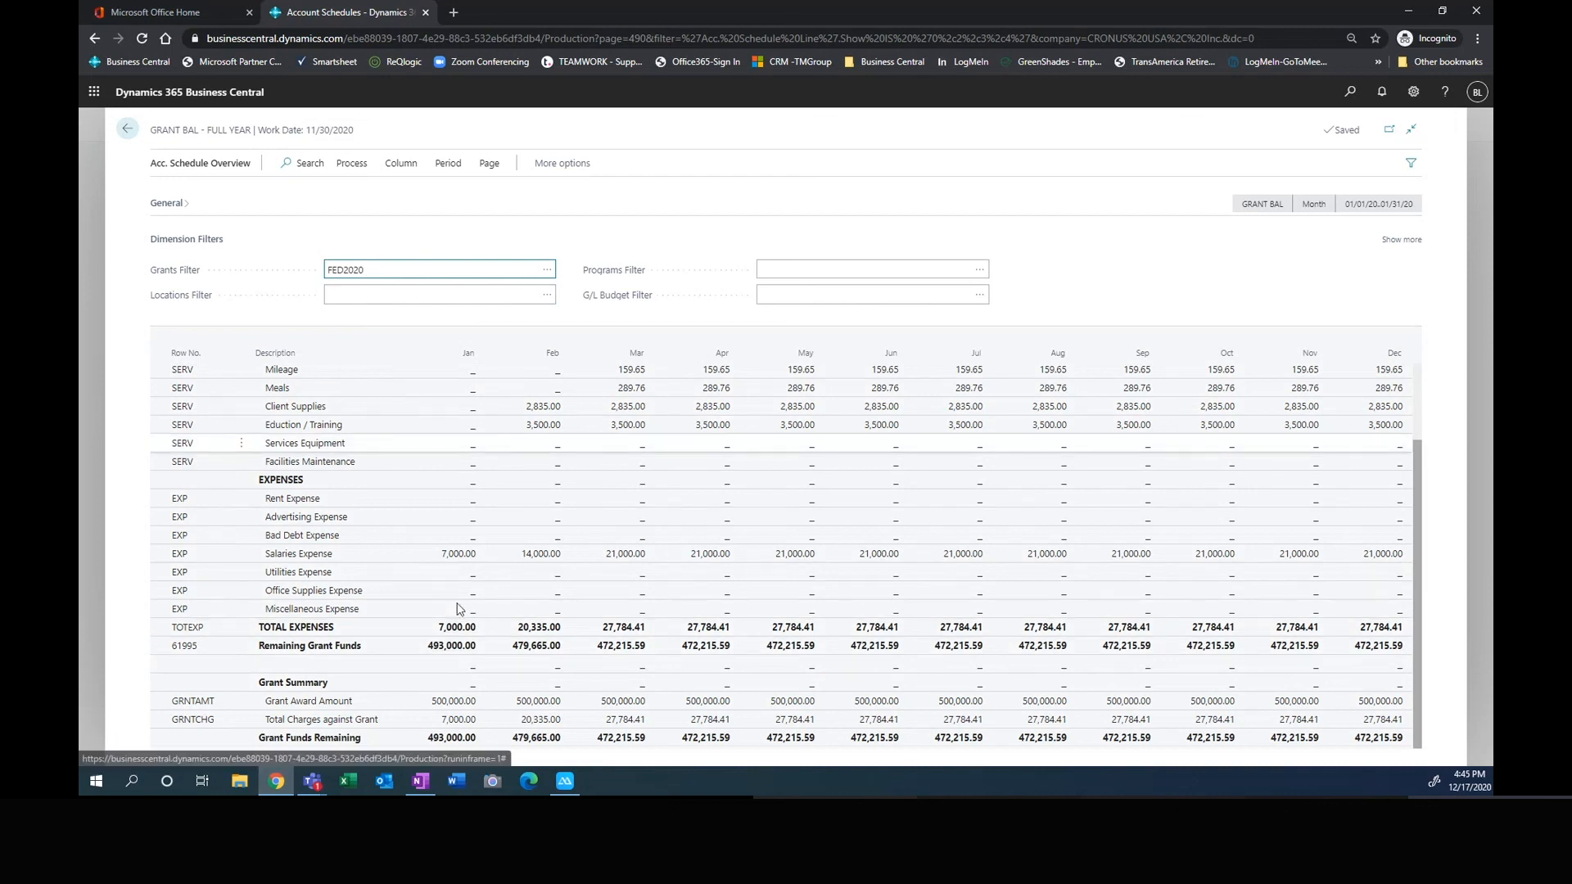
scroll(466, 508, up, 2)
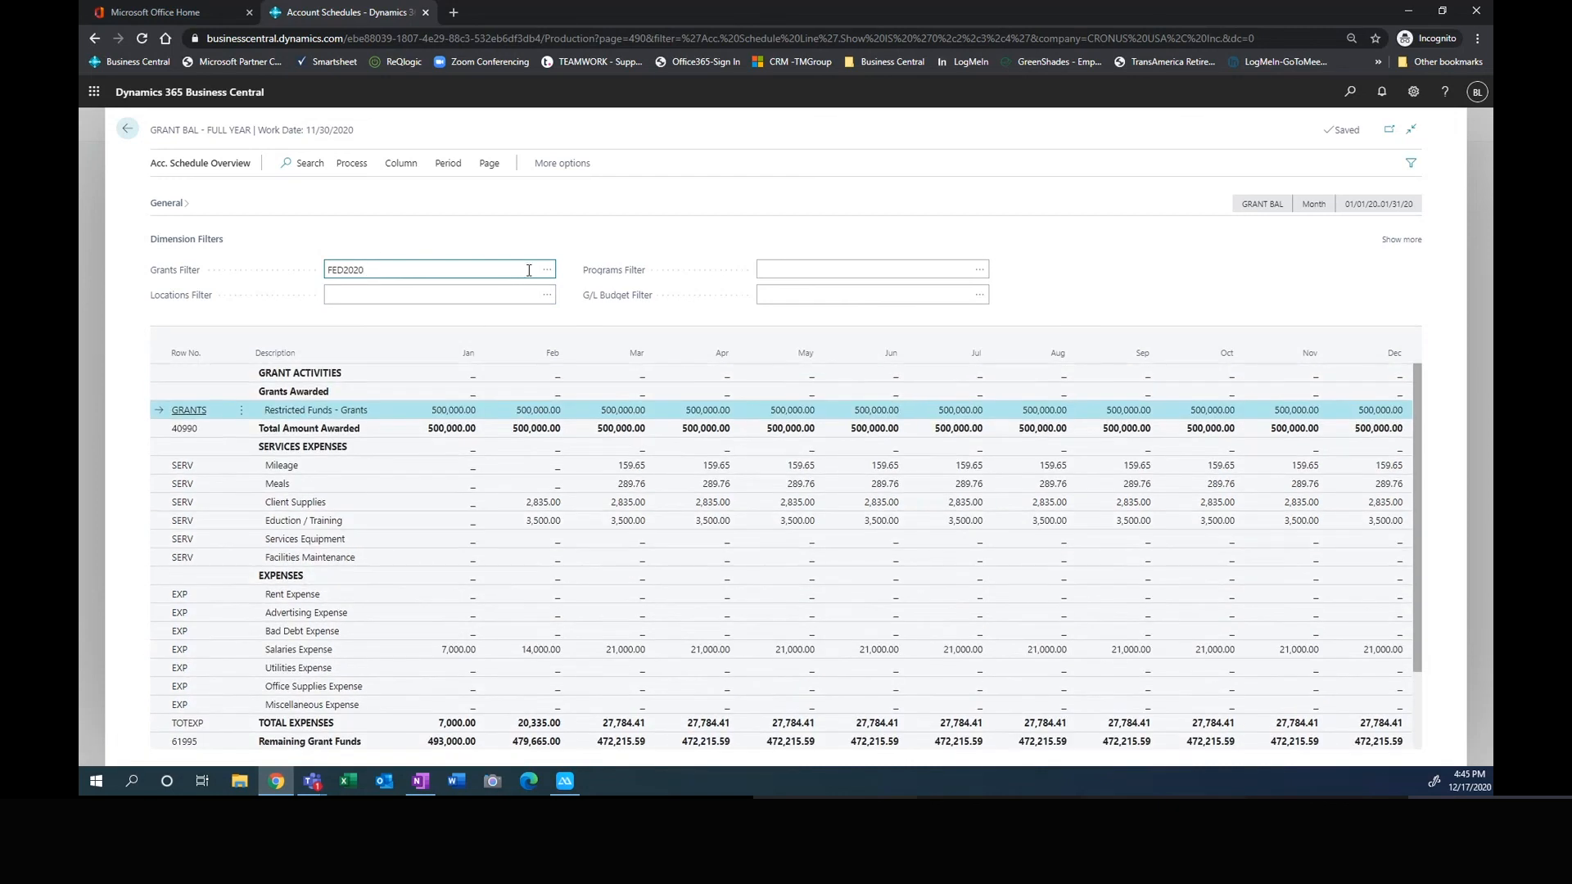
Step: Narrow the FED2020 overview to the NORTHERN location and review its monthly amounts
click(548, 301)
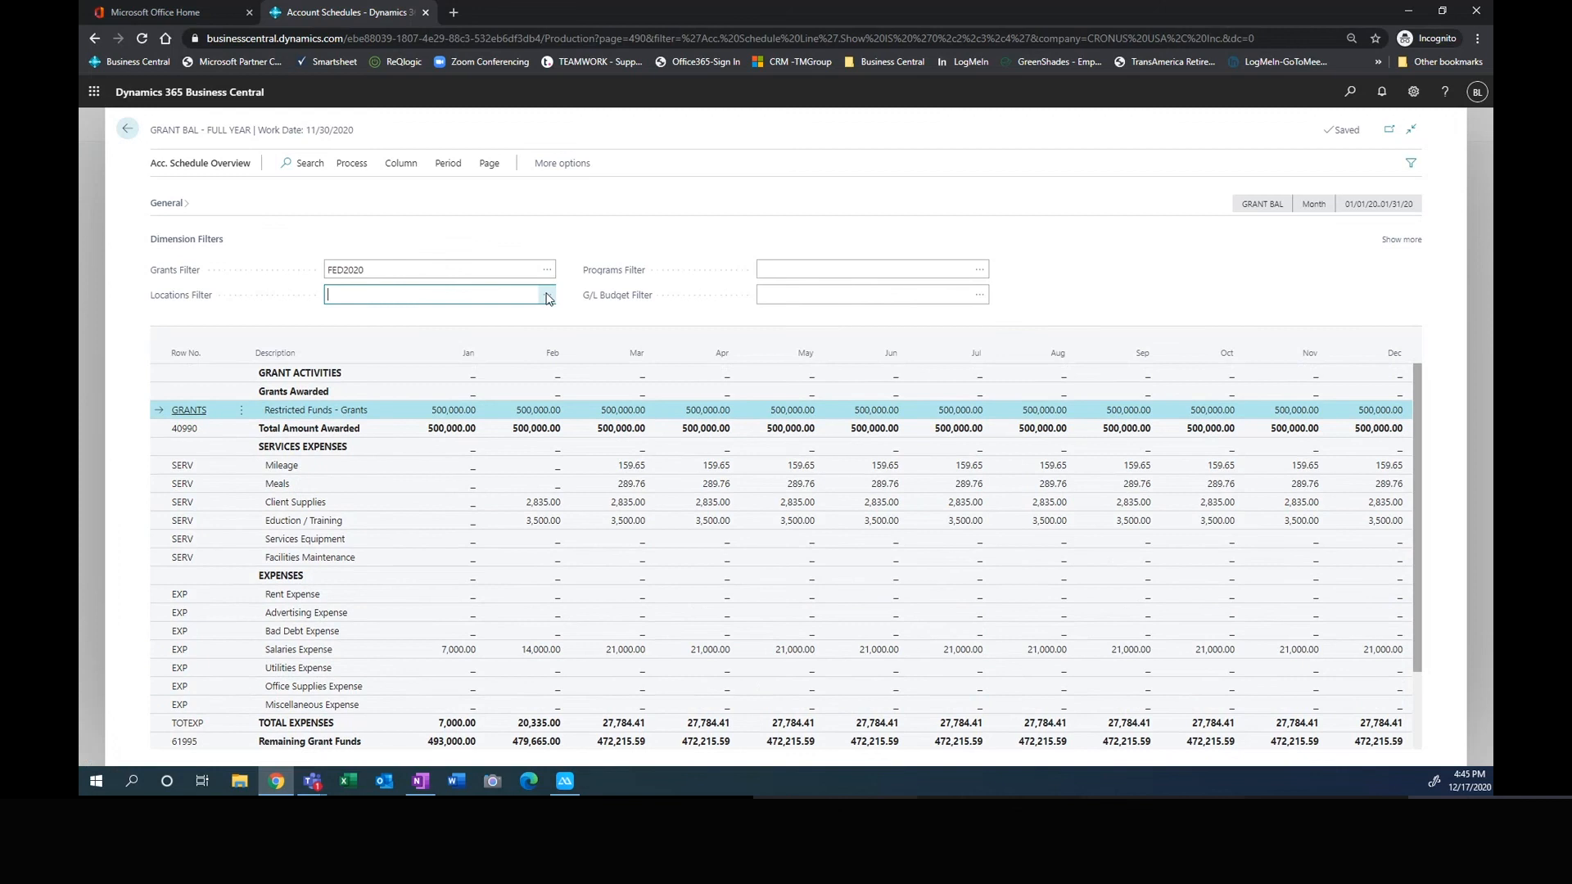
click(547, 297)
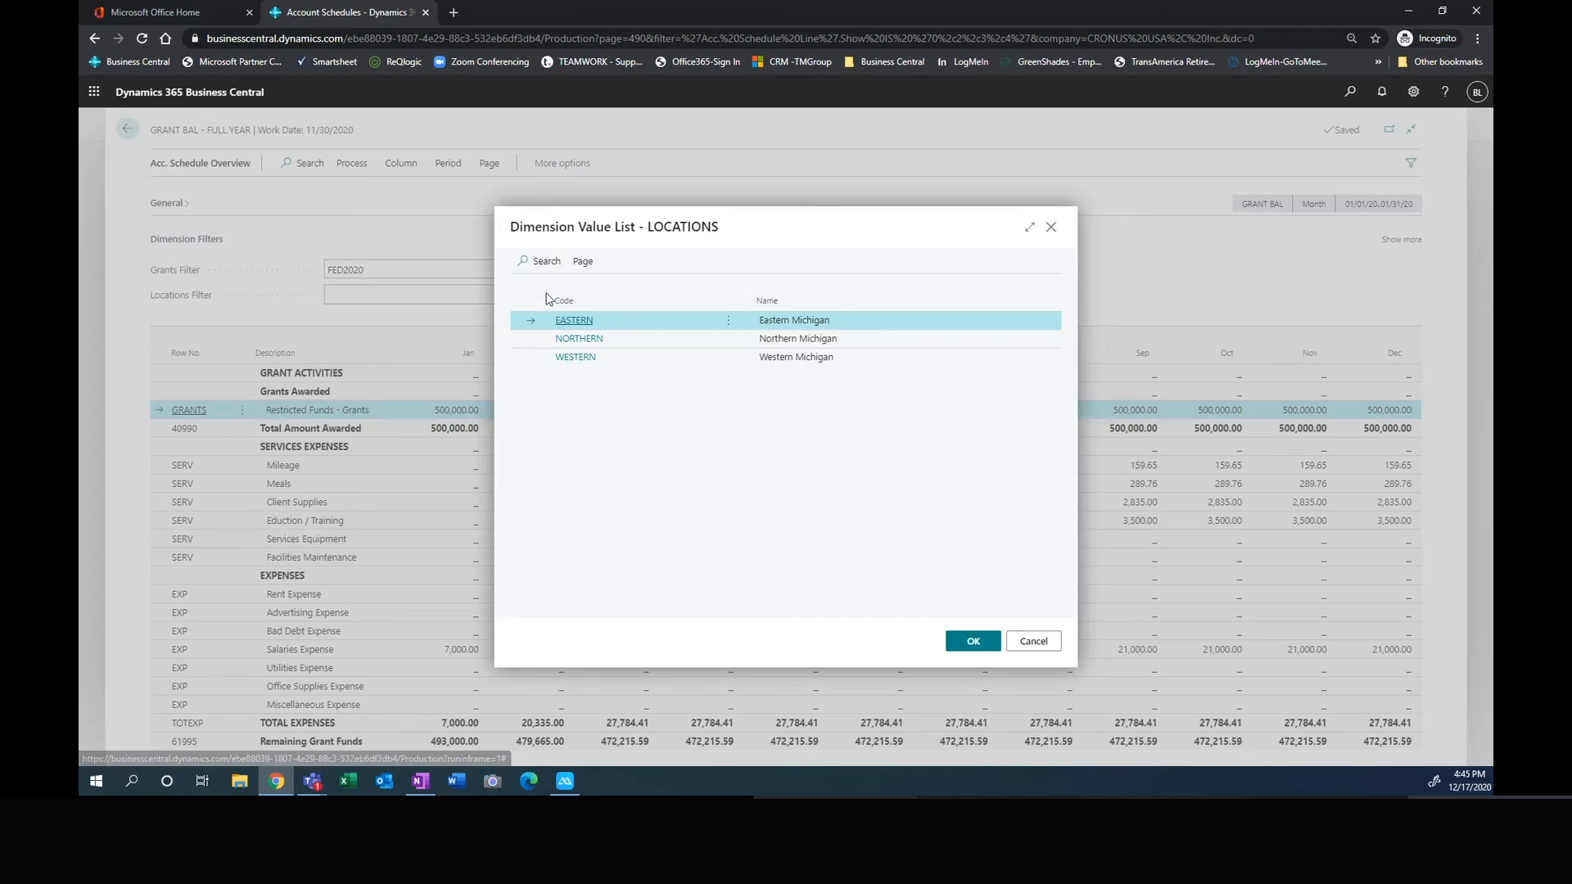
click(579, 342)
click(579, 339)
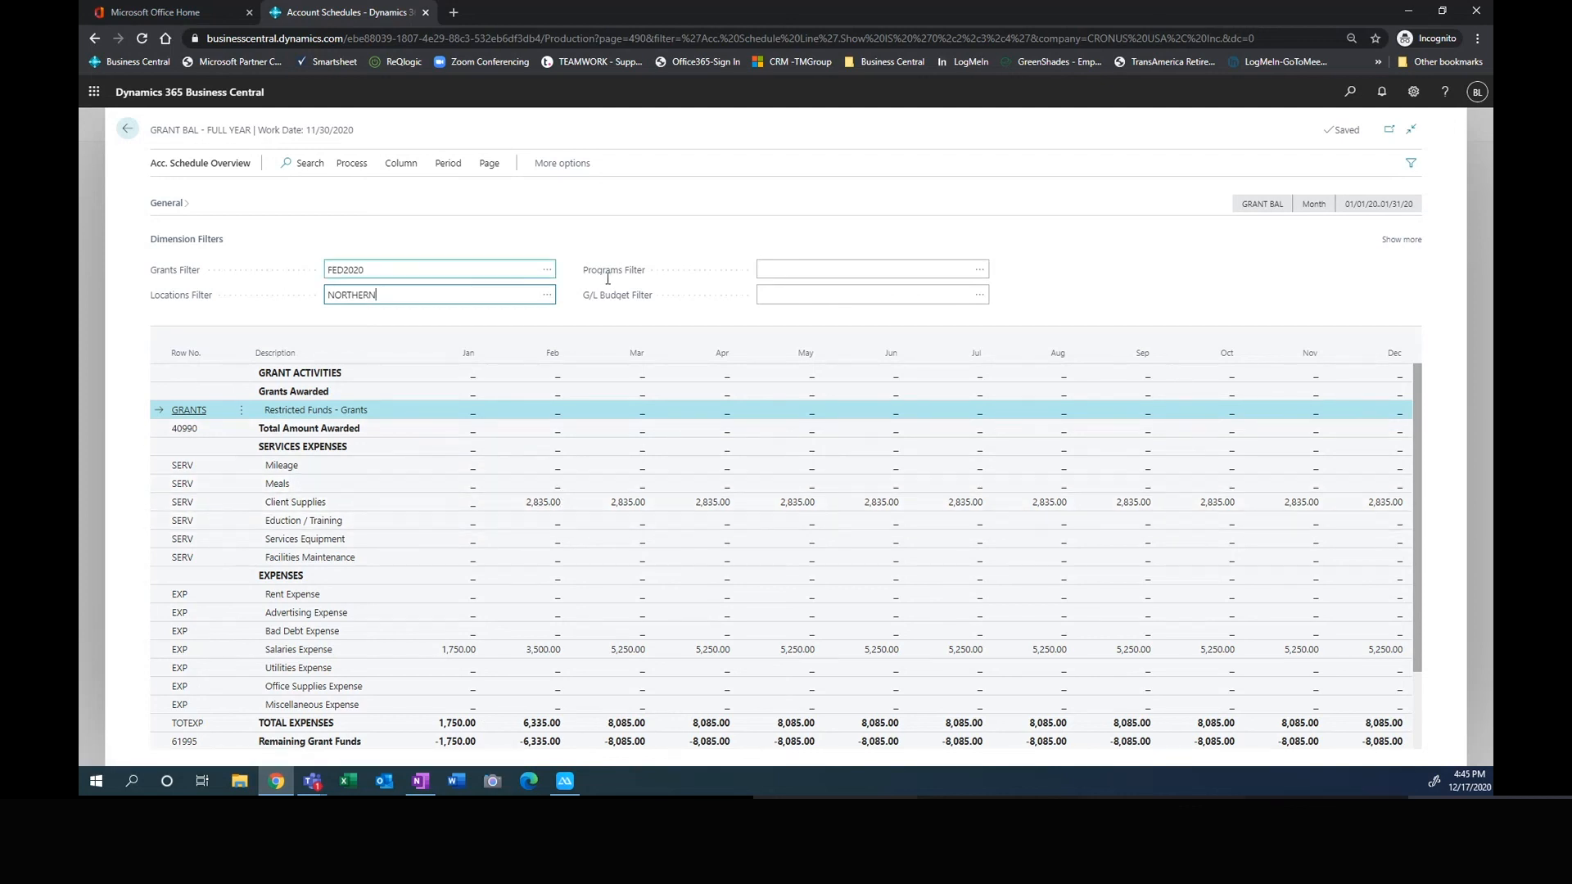
Step: Replace the location filter with the OUTREACH program filter and review the expense and Grant Summary rows
click(492, 301)
drag(416, 299, 311, 295)
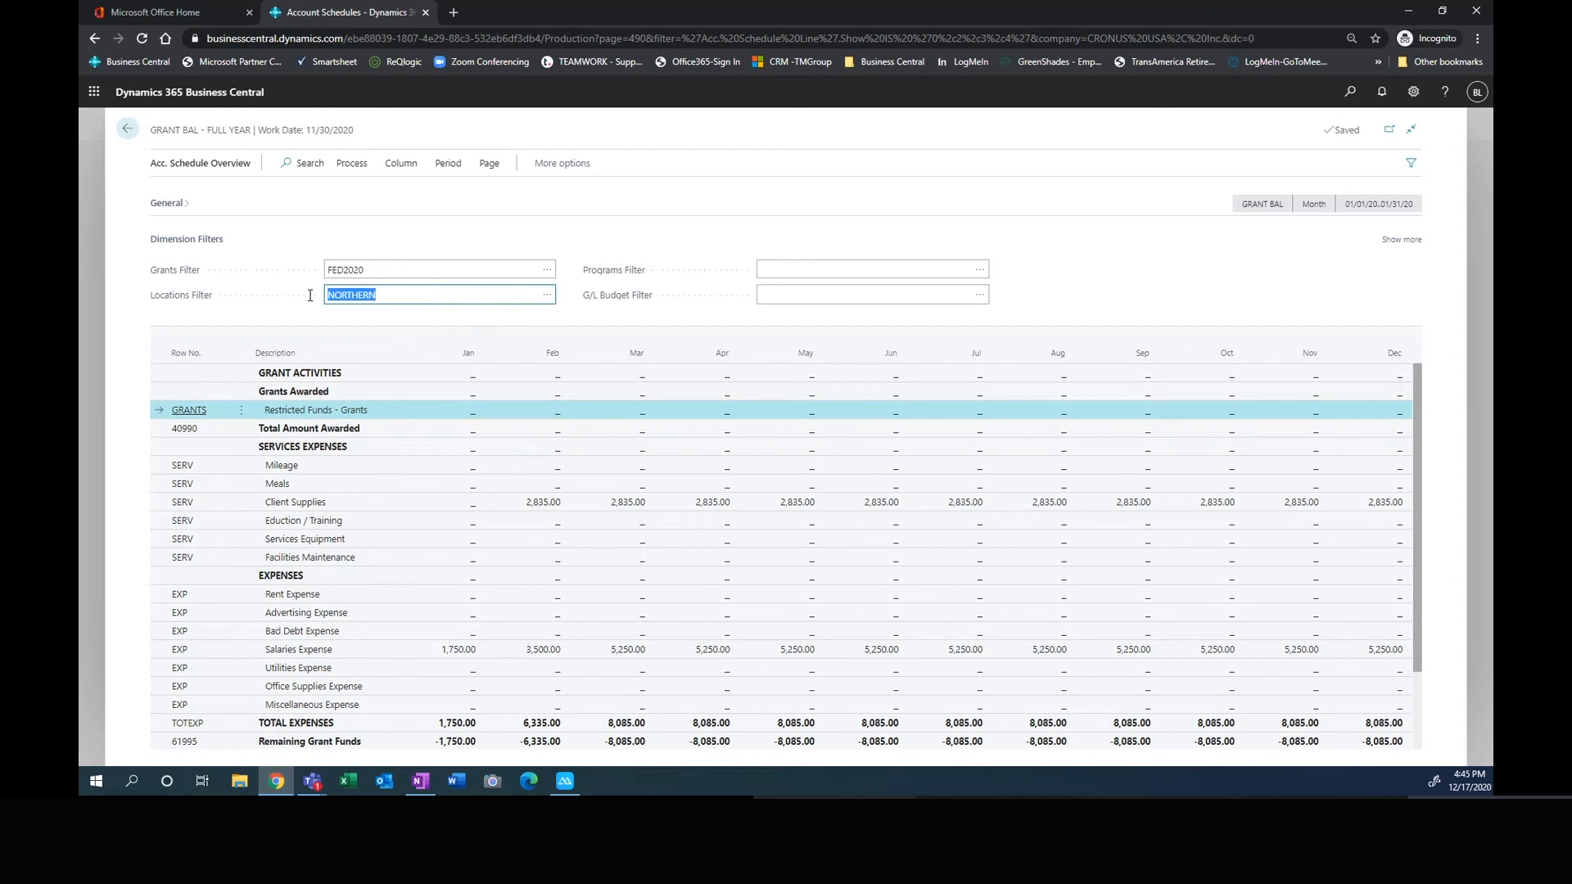
key(BackSpace)
click(985, 275)
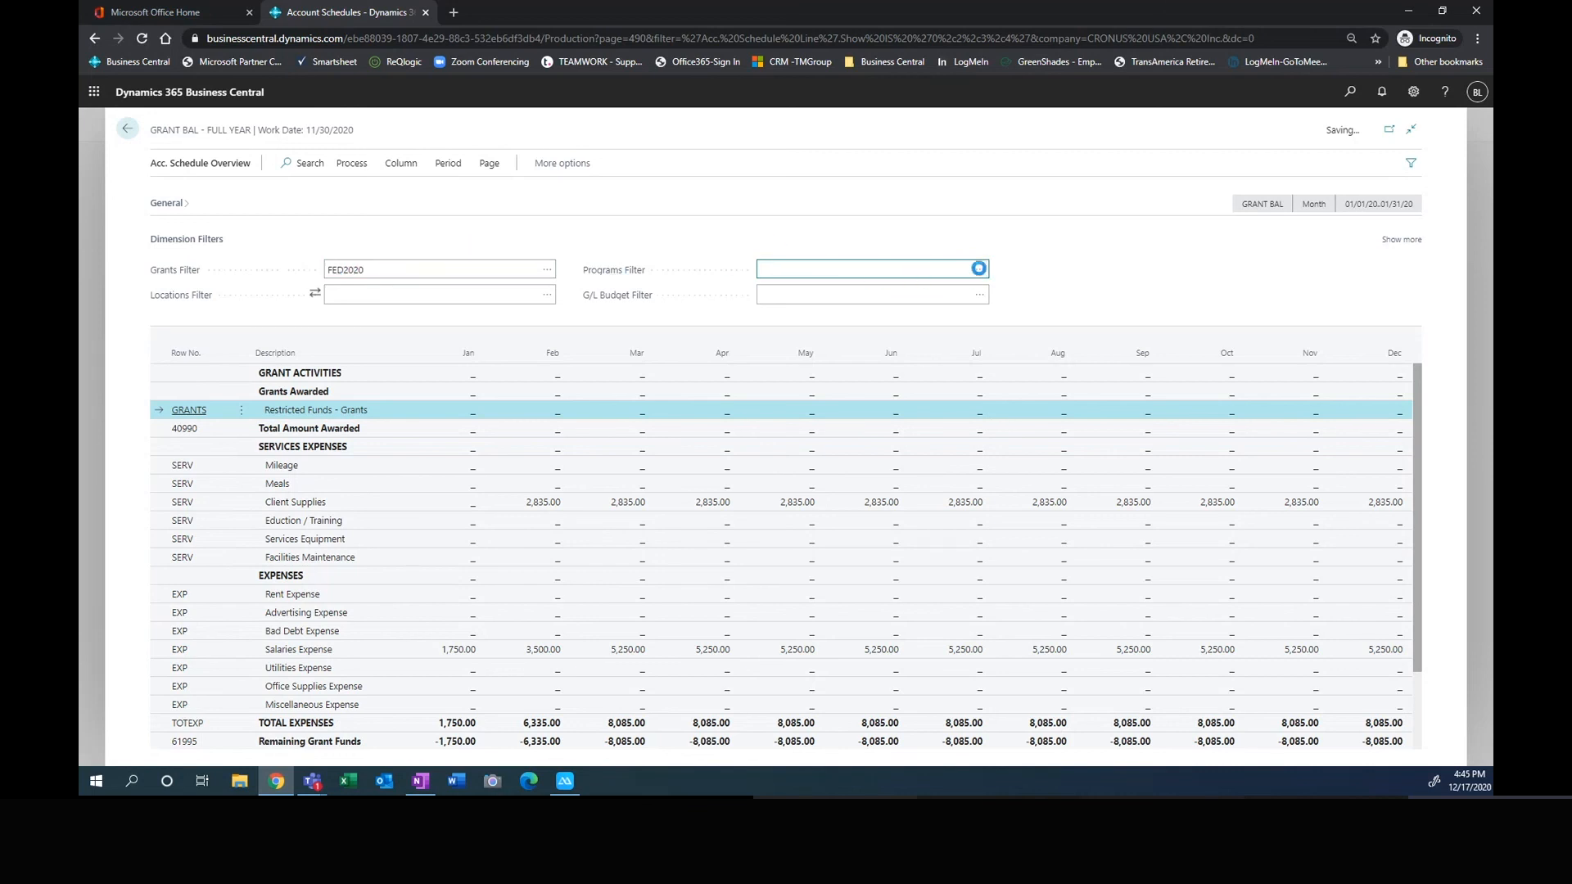
click(980, 271)
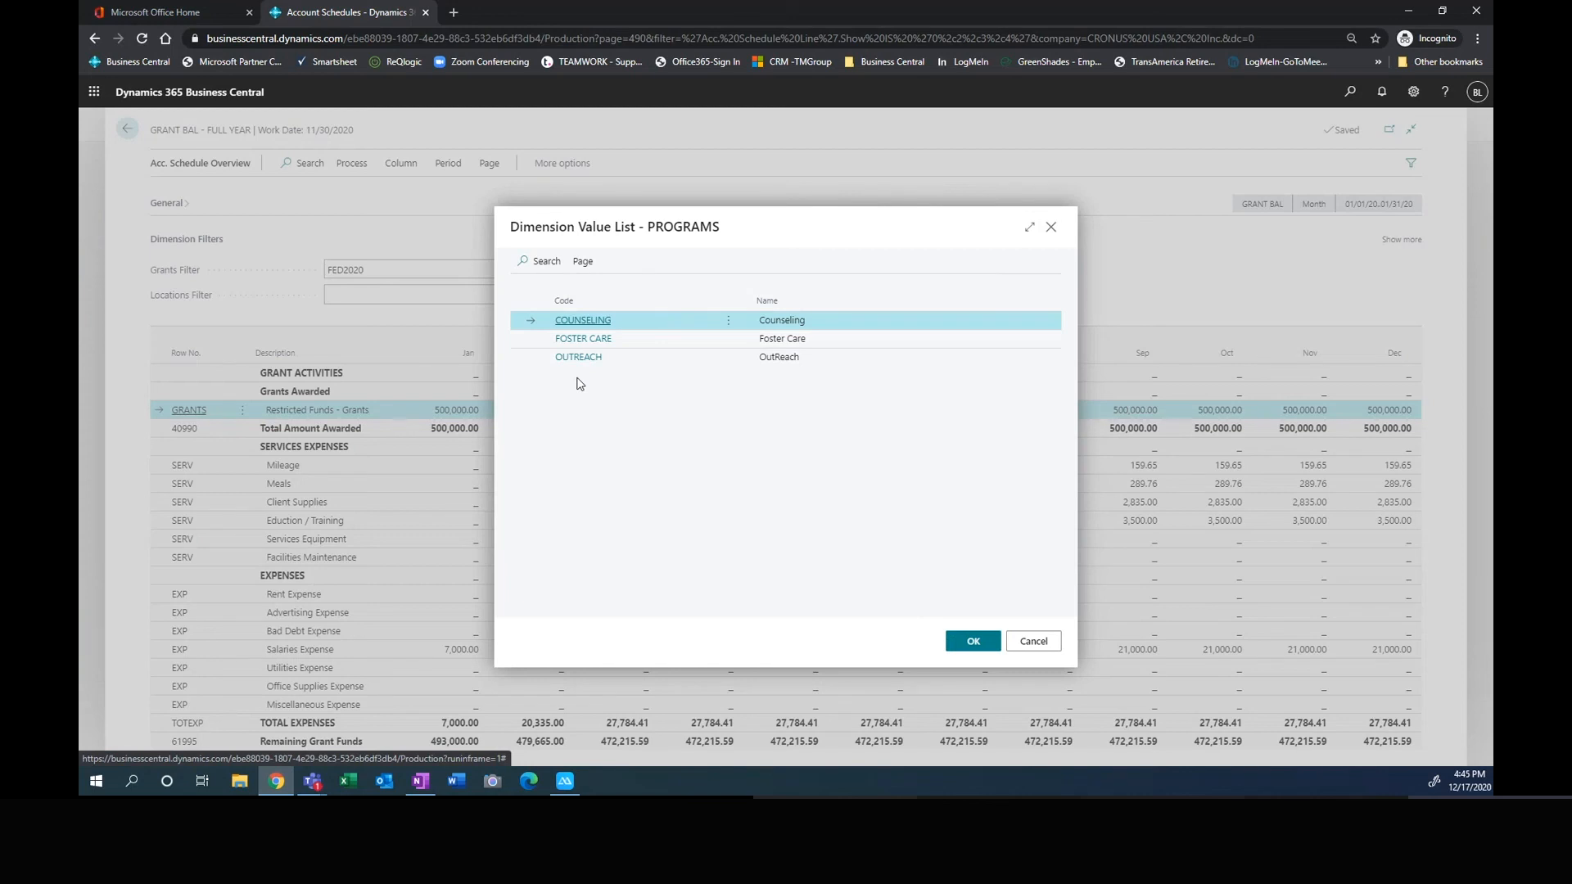
double_click(578, 358)
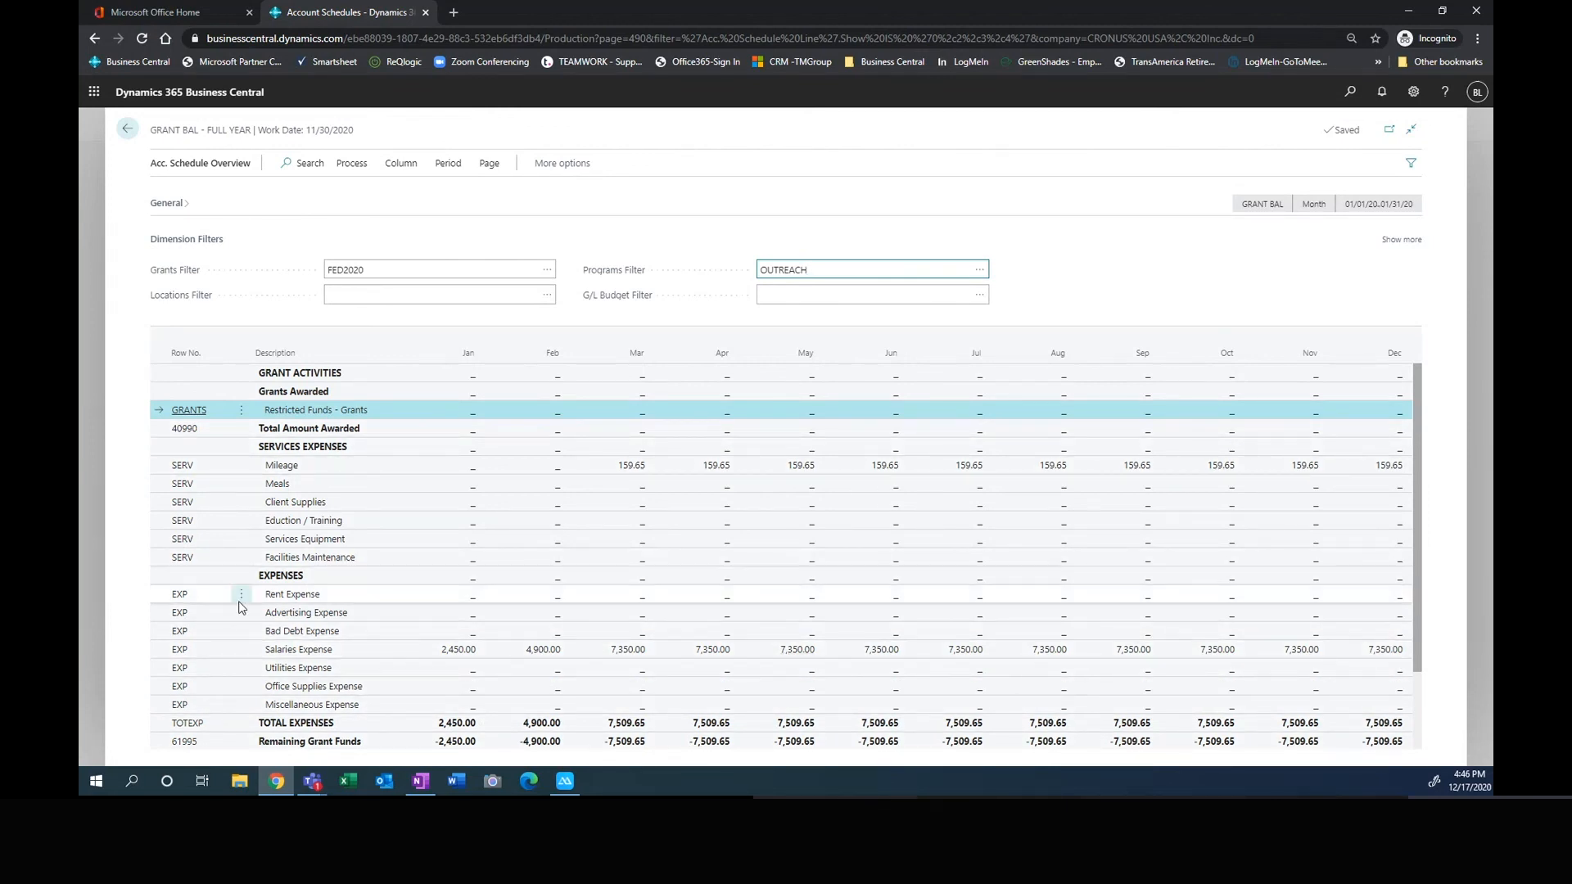
scroll(442, 454, down, 2)
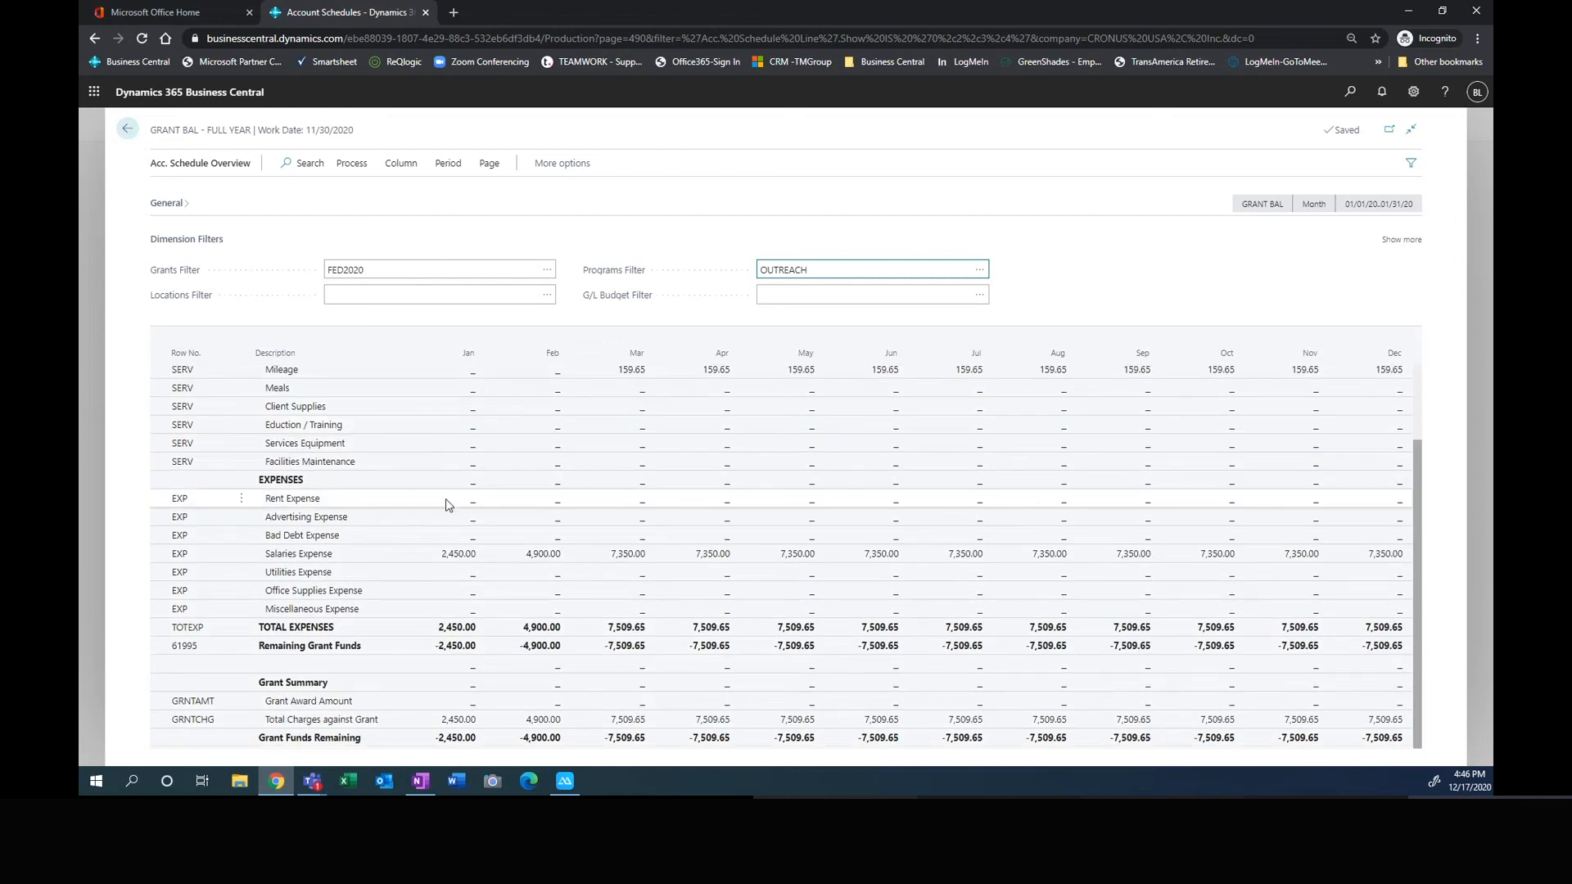
scroll(647, 516, up, 2)
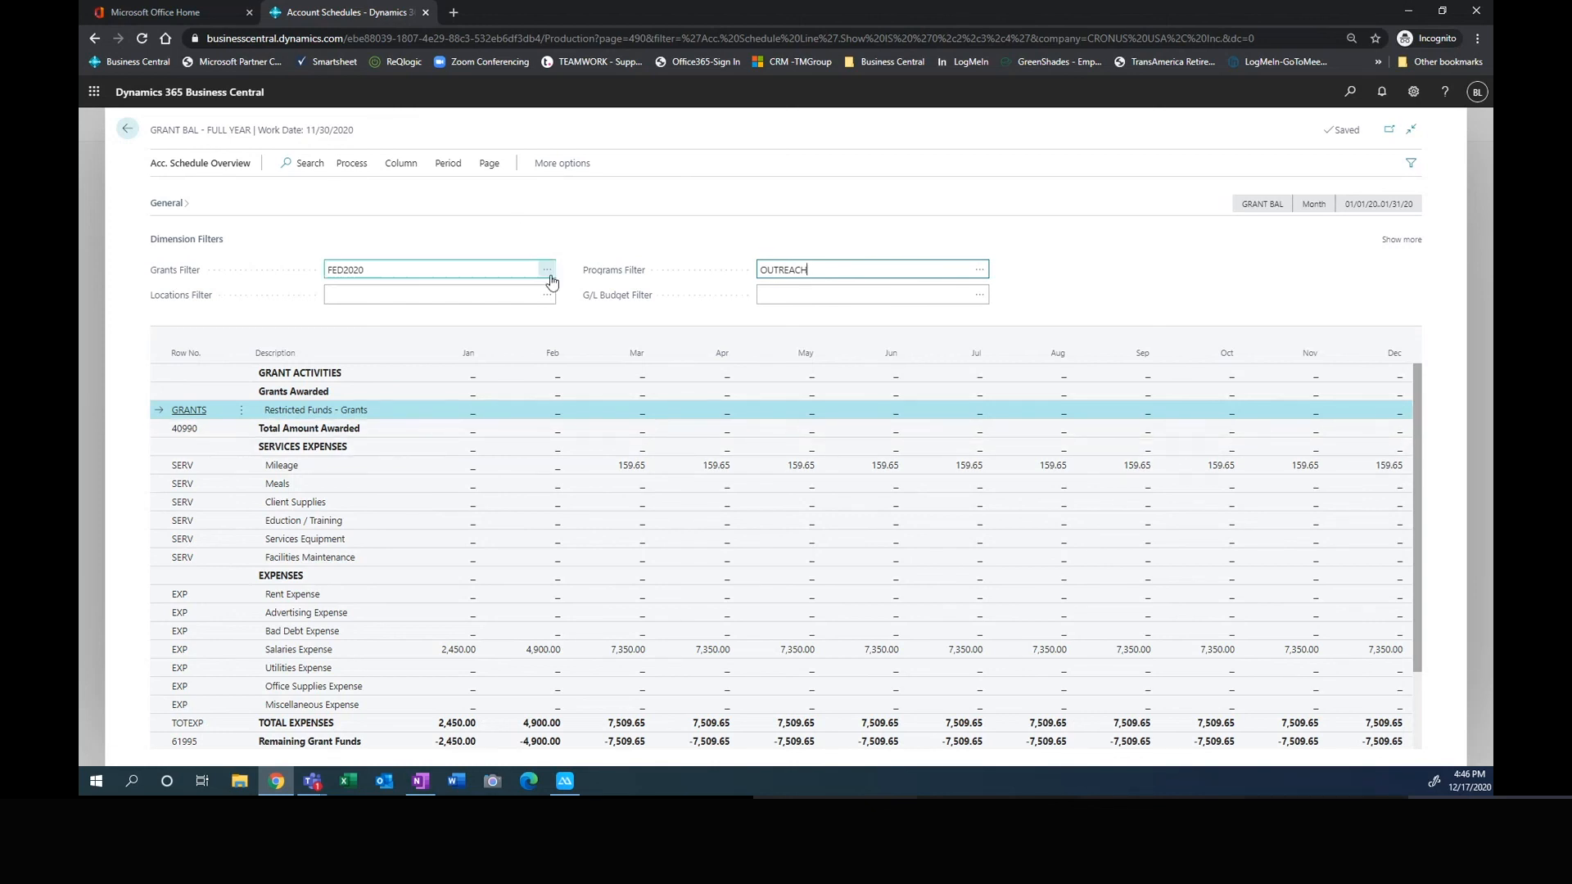
Step: Clear the program filter and filter the overview by the VANANDEL grant instead
drag(827, 269, 694, 260)
key(Delete)
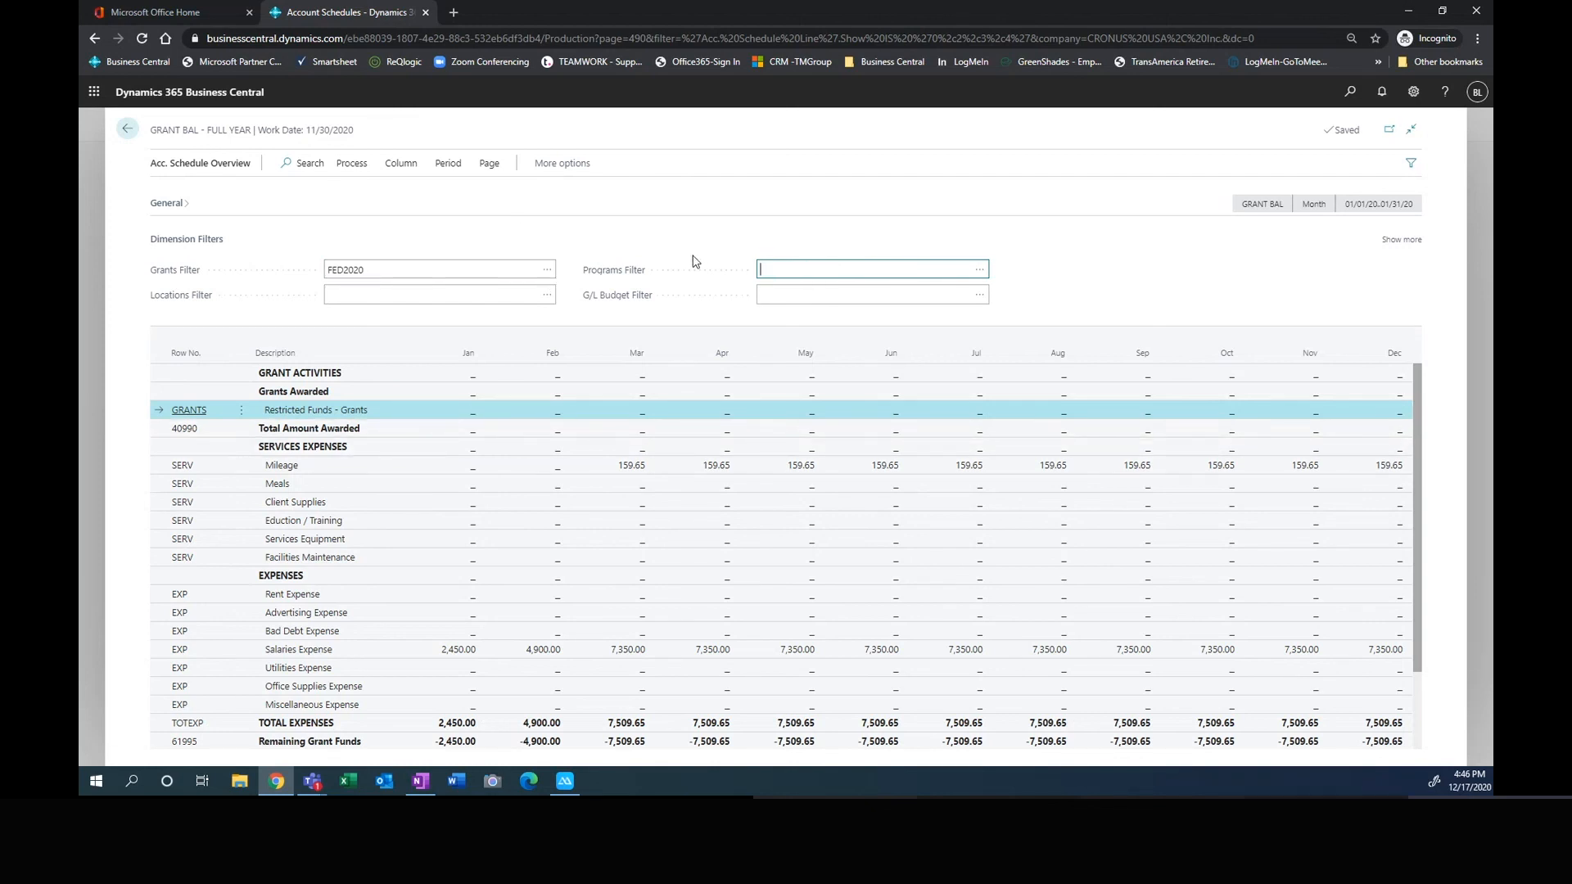
drag(494, 267, 295, 264)
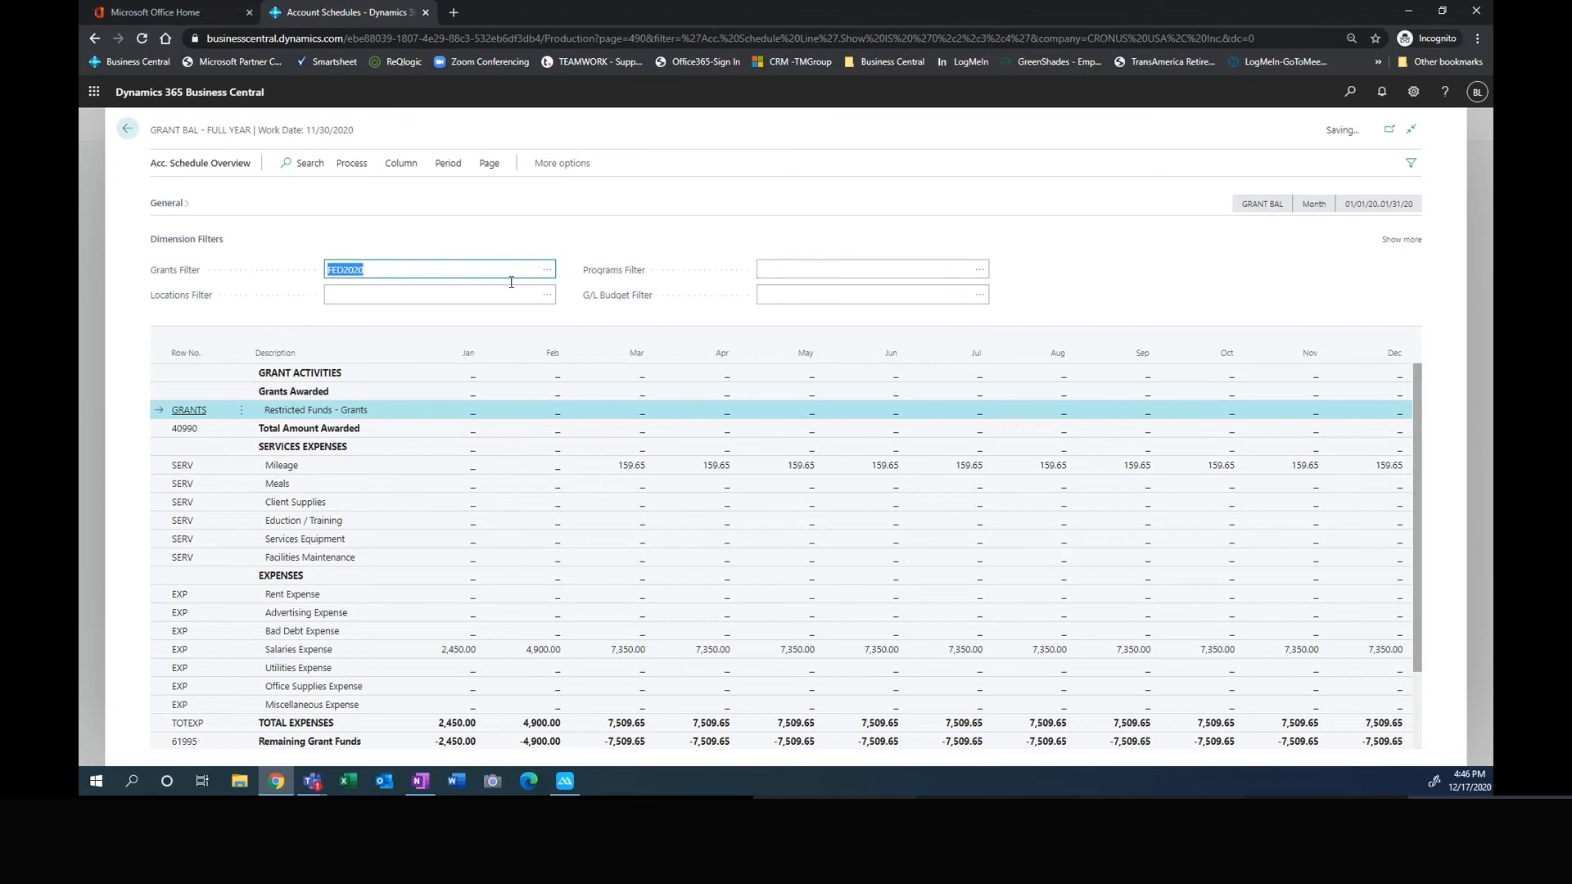
click(547, 270)
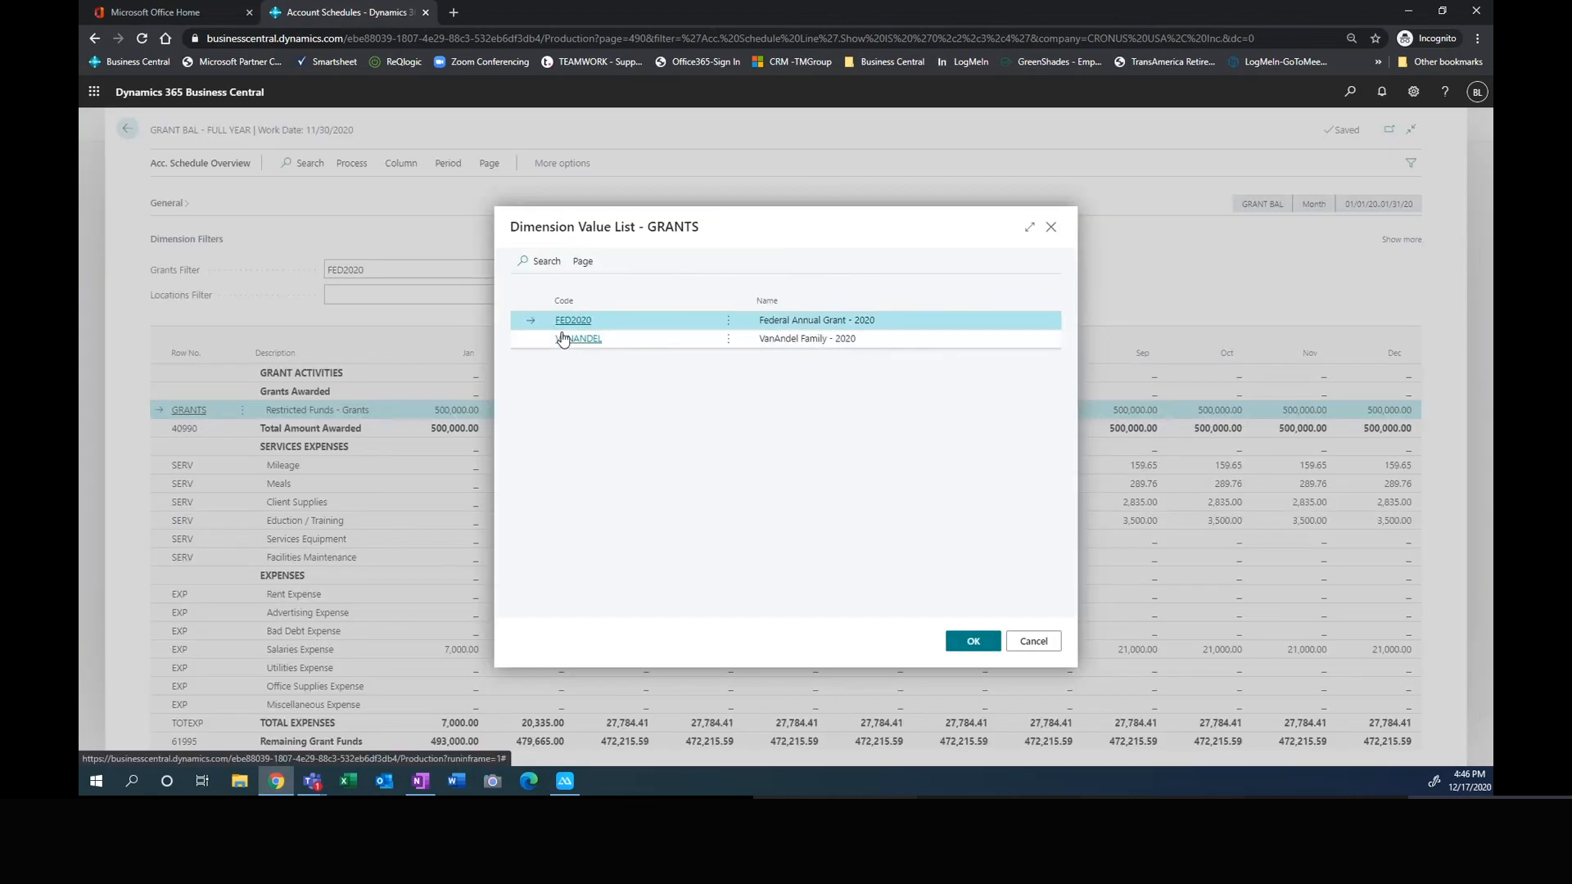
click(567, 342)
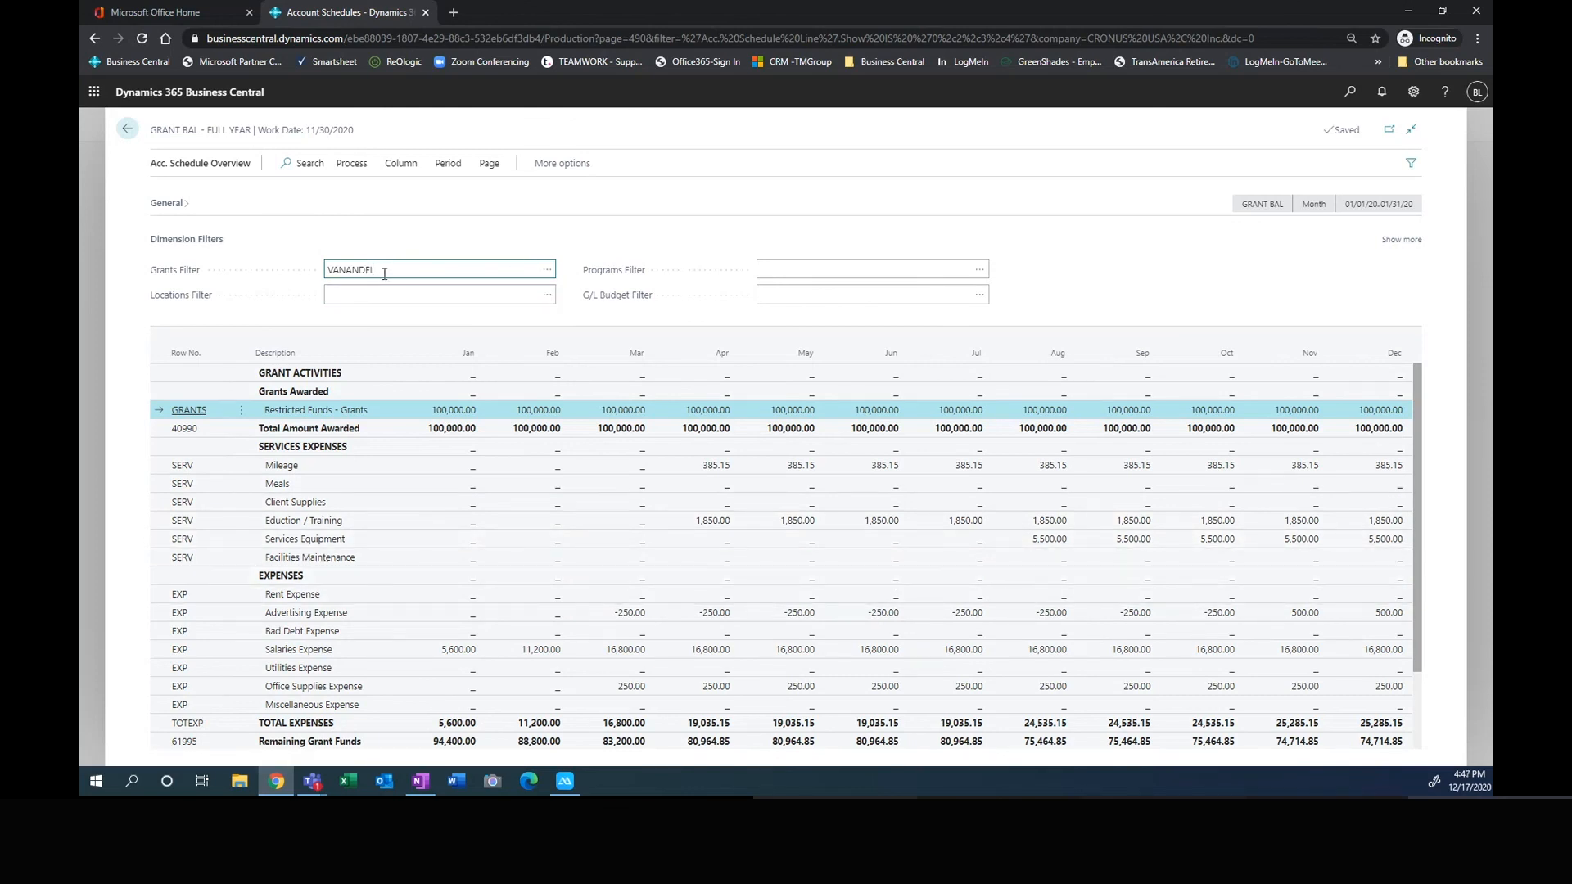
Step: Clear the grant filter and review the combined awards, expenses and Grant Summary for all grants
drag(384, 273, 302, 278)
key(BackSpace)
click(357, 245)
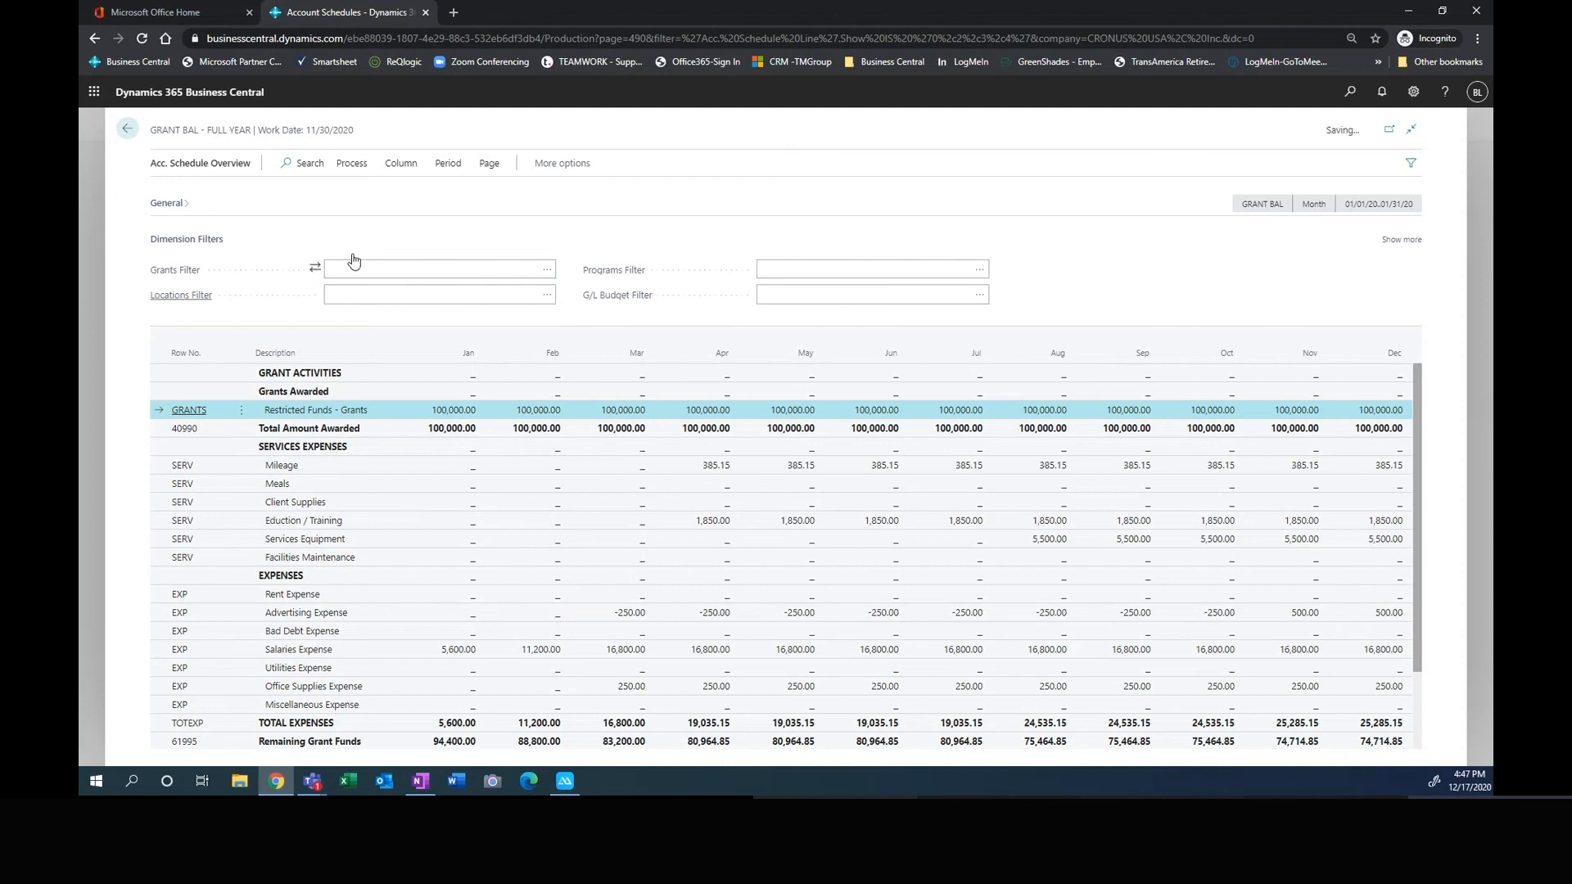
click(780, 275)
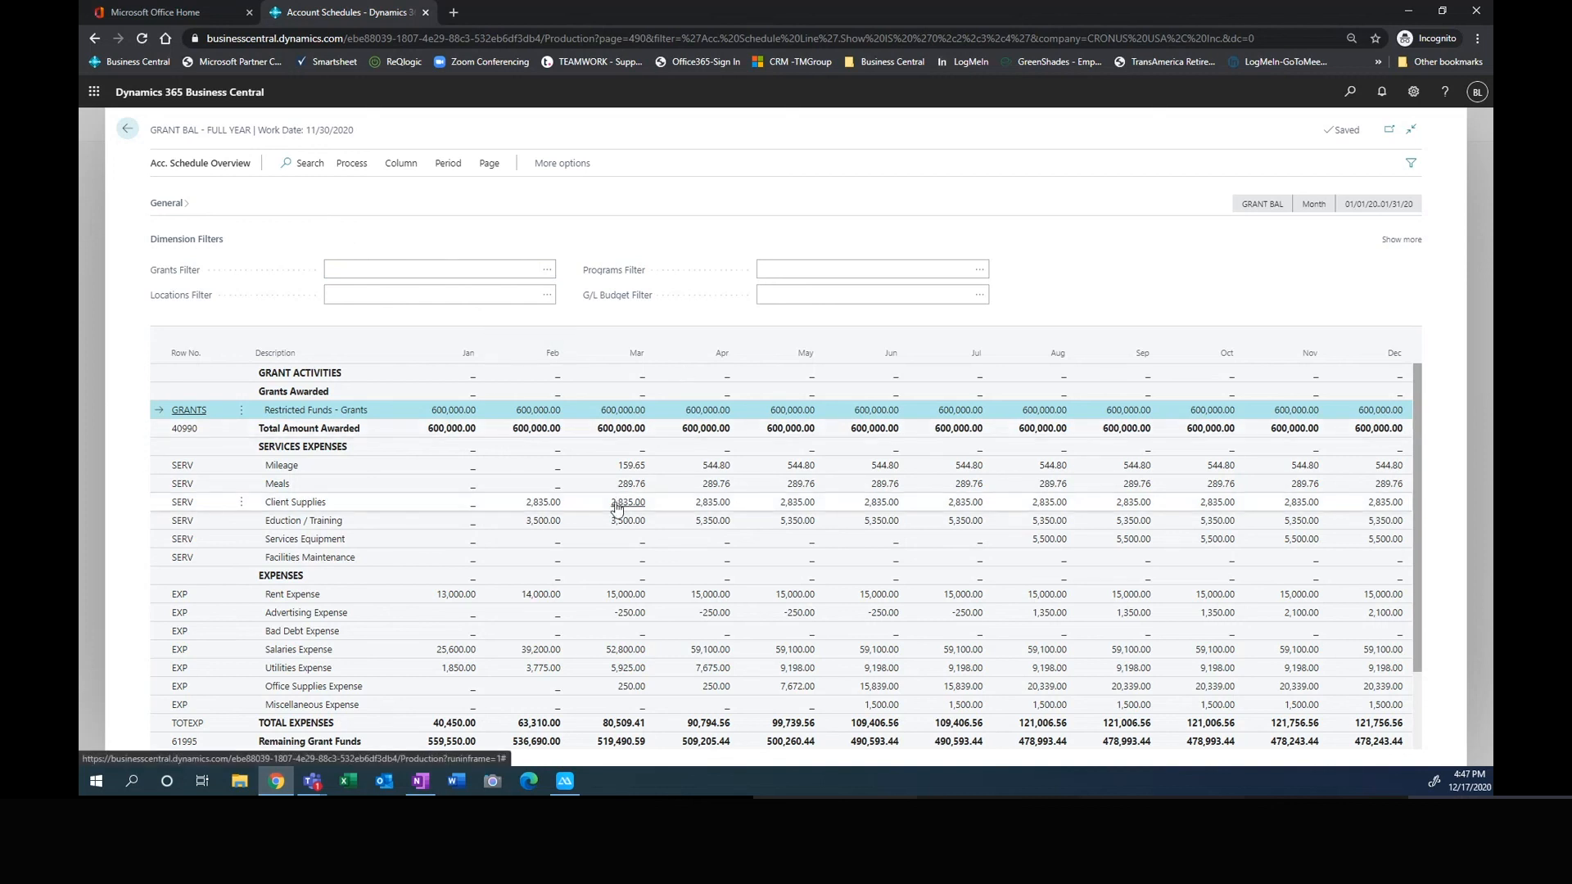
scroll(901, 589, down, 2)
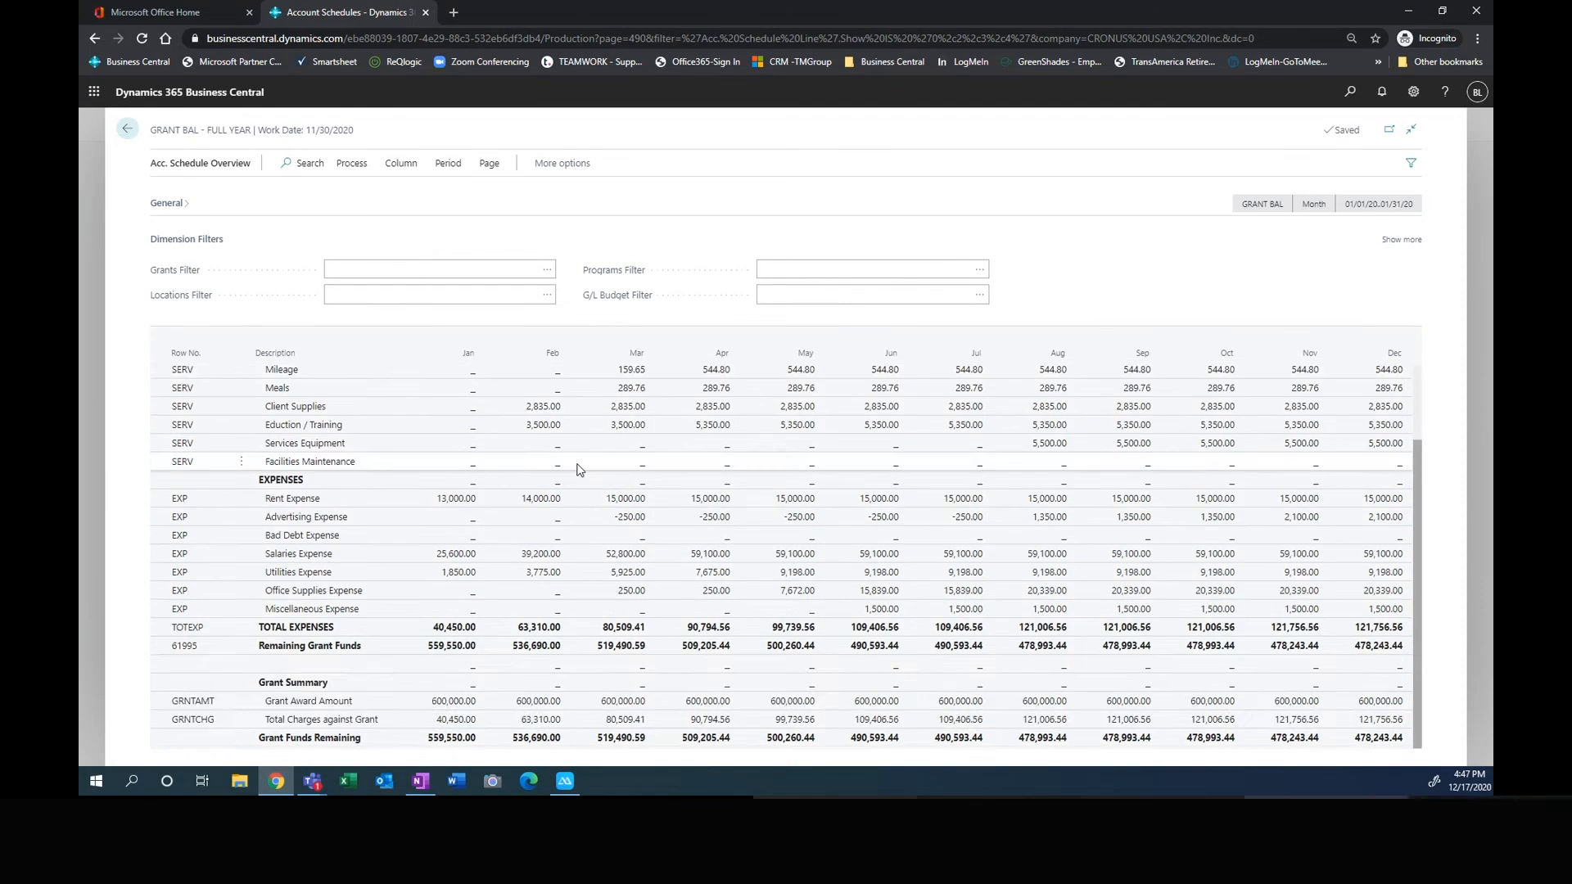
scroll(696, 458, up, 2)
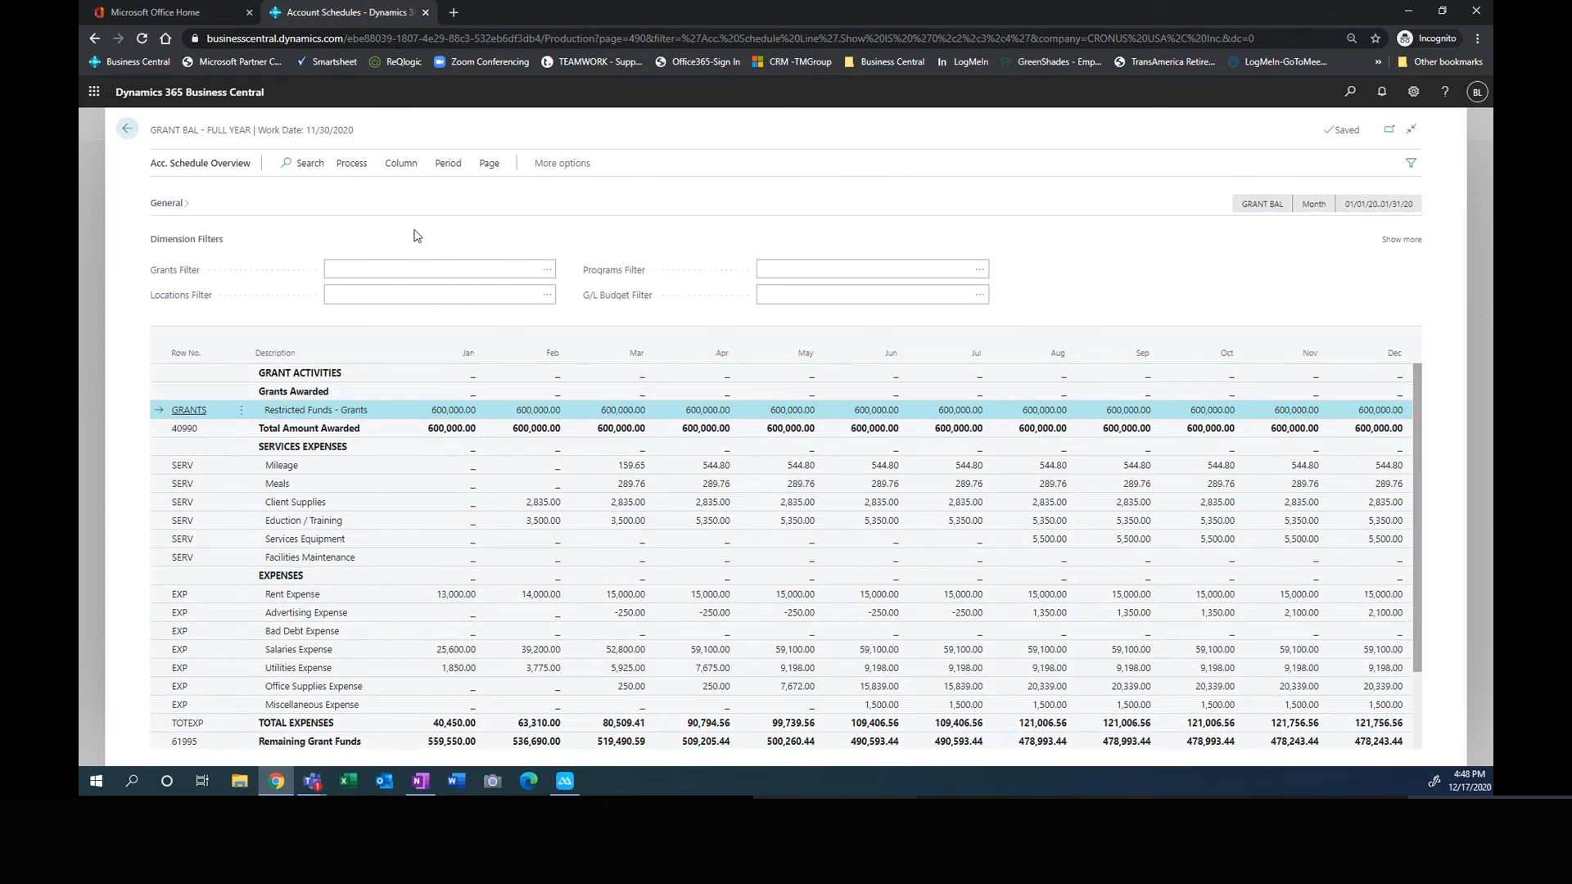
Step: Return to the account schedules list and reopen the overview of GRANT BAL
click(127, 129)
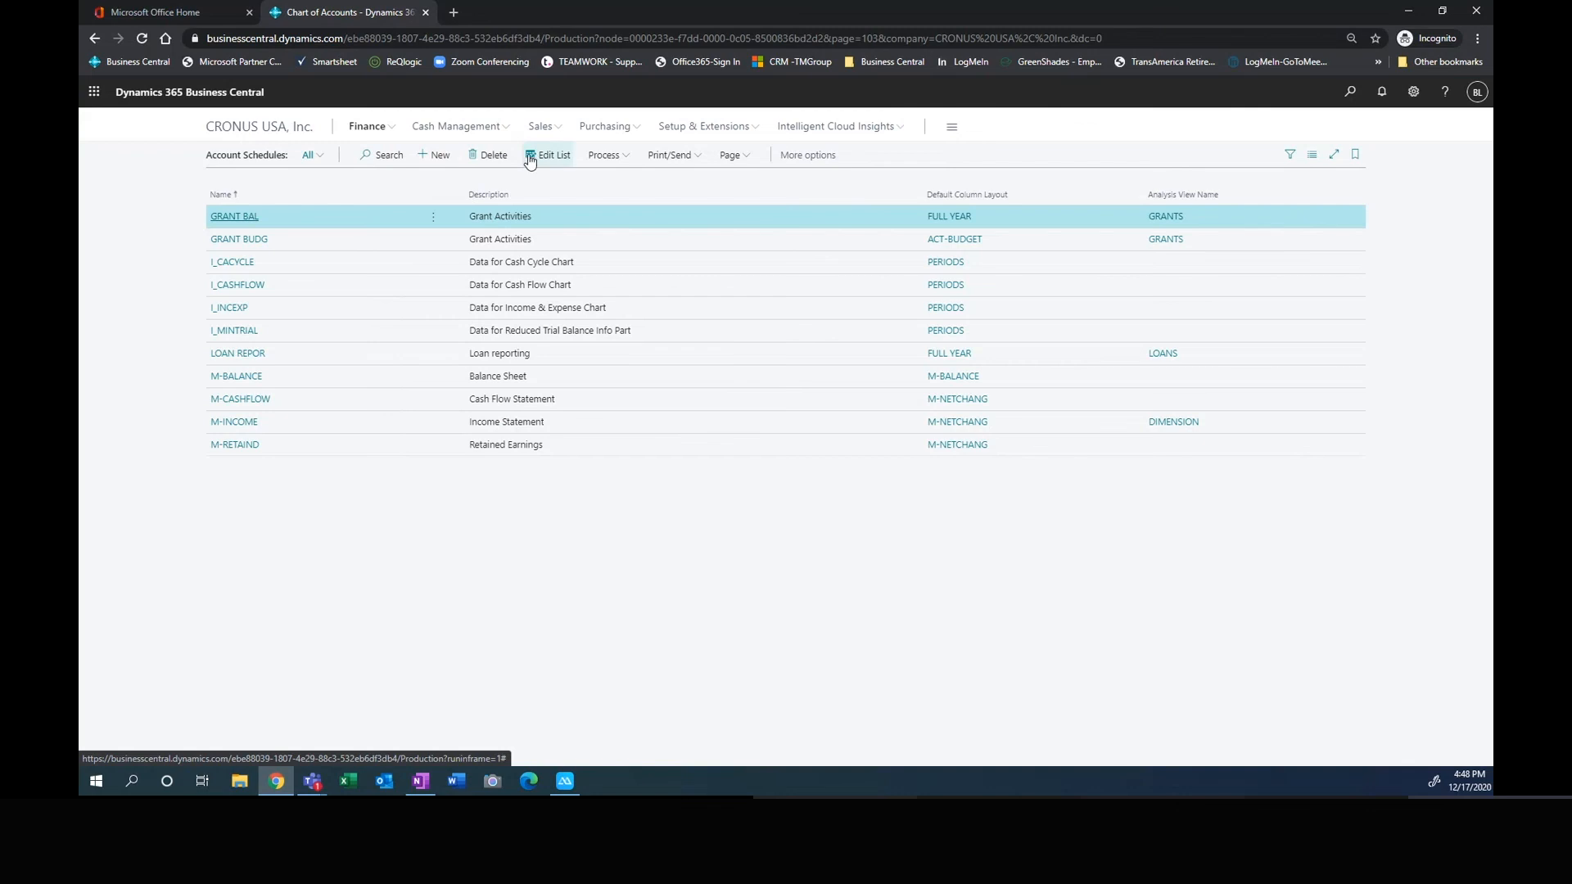
click(609, 157)
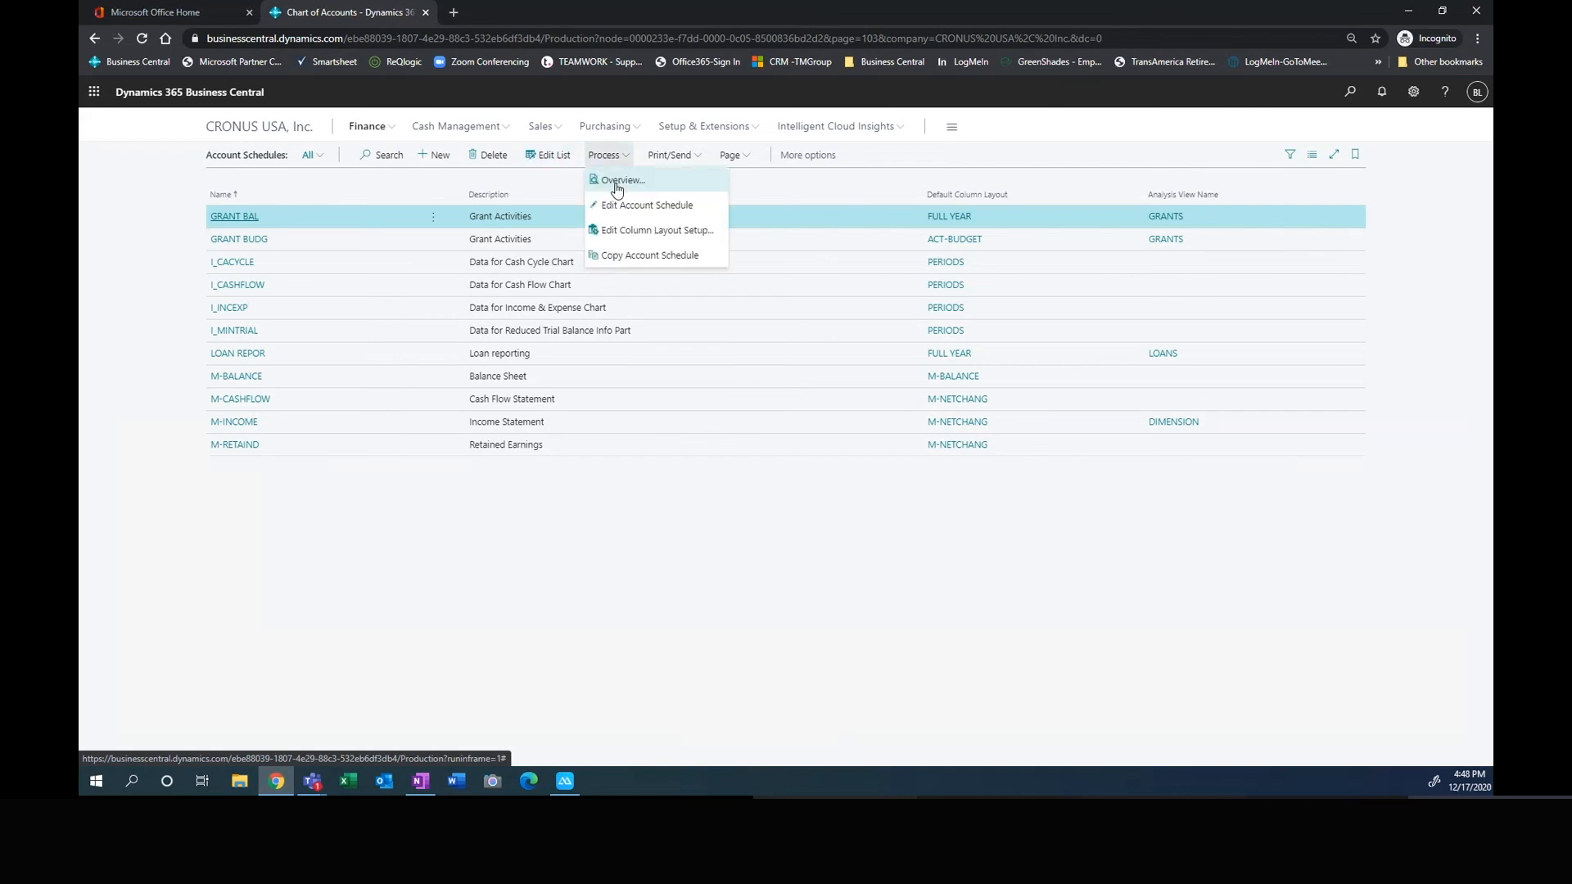
click(615, 184)
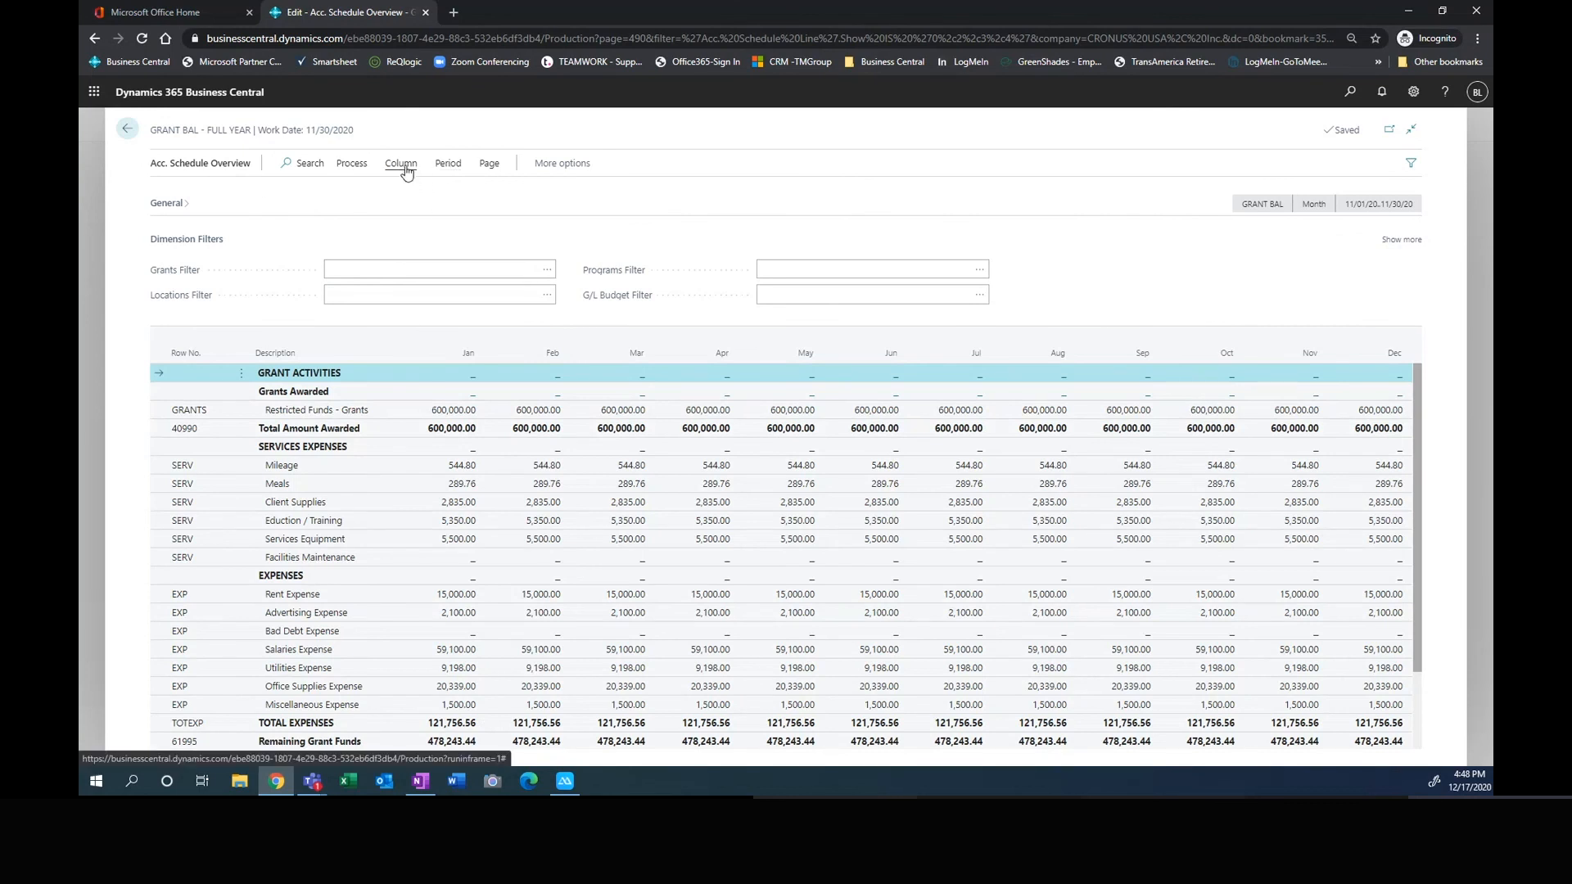
Step: Send the GRANT BAL account schedule report with the FULL YEAR column layout to a Microsoft Excel document
click(545, 164)
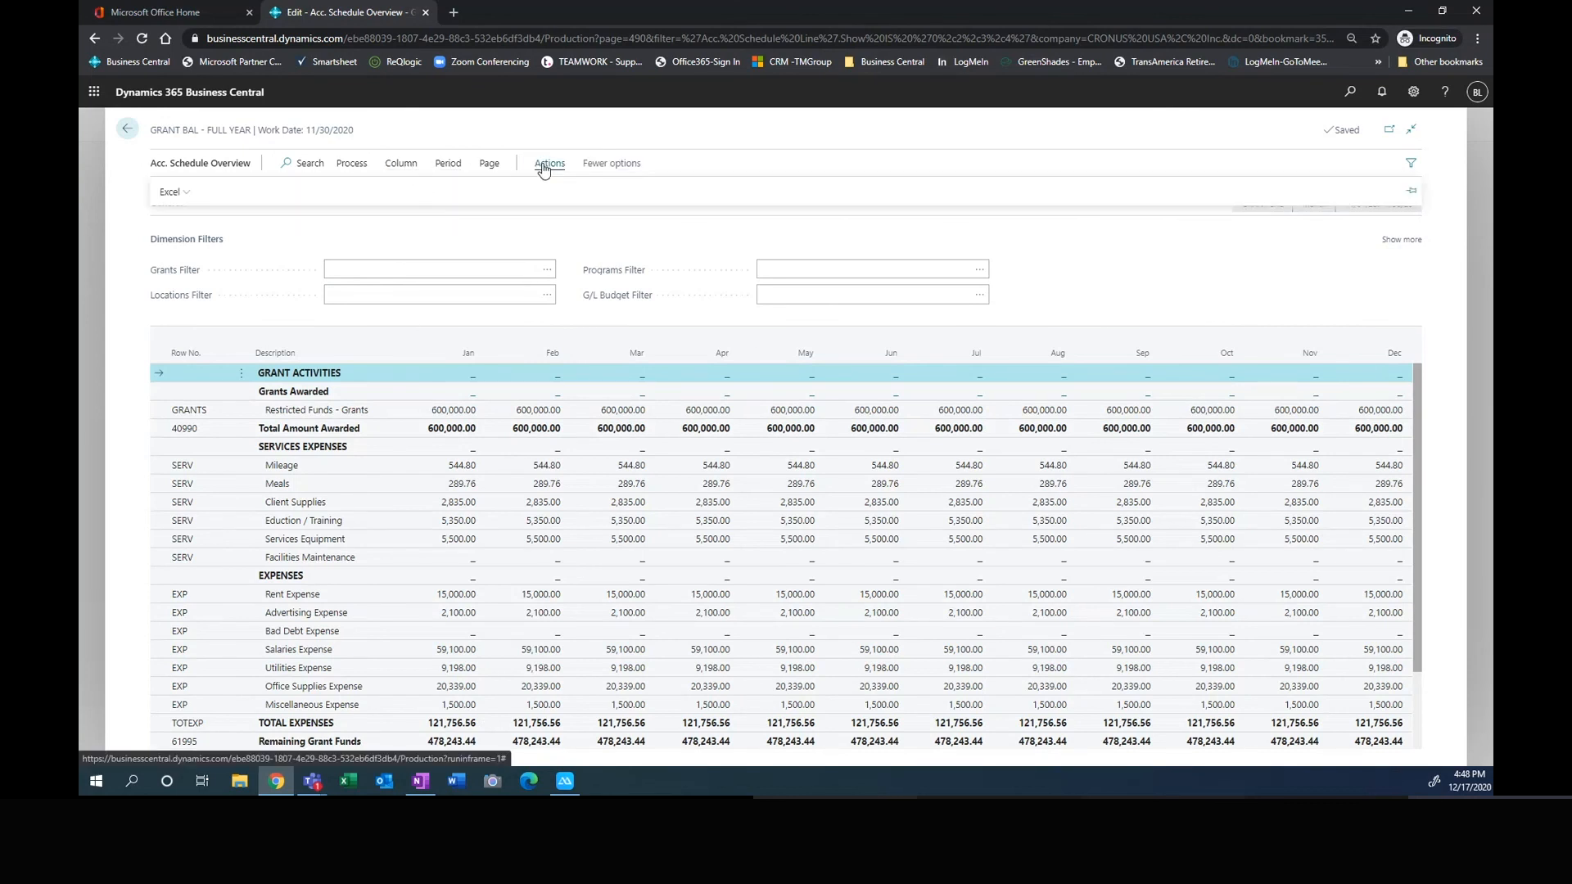
click(172, 192)
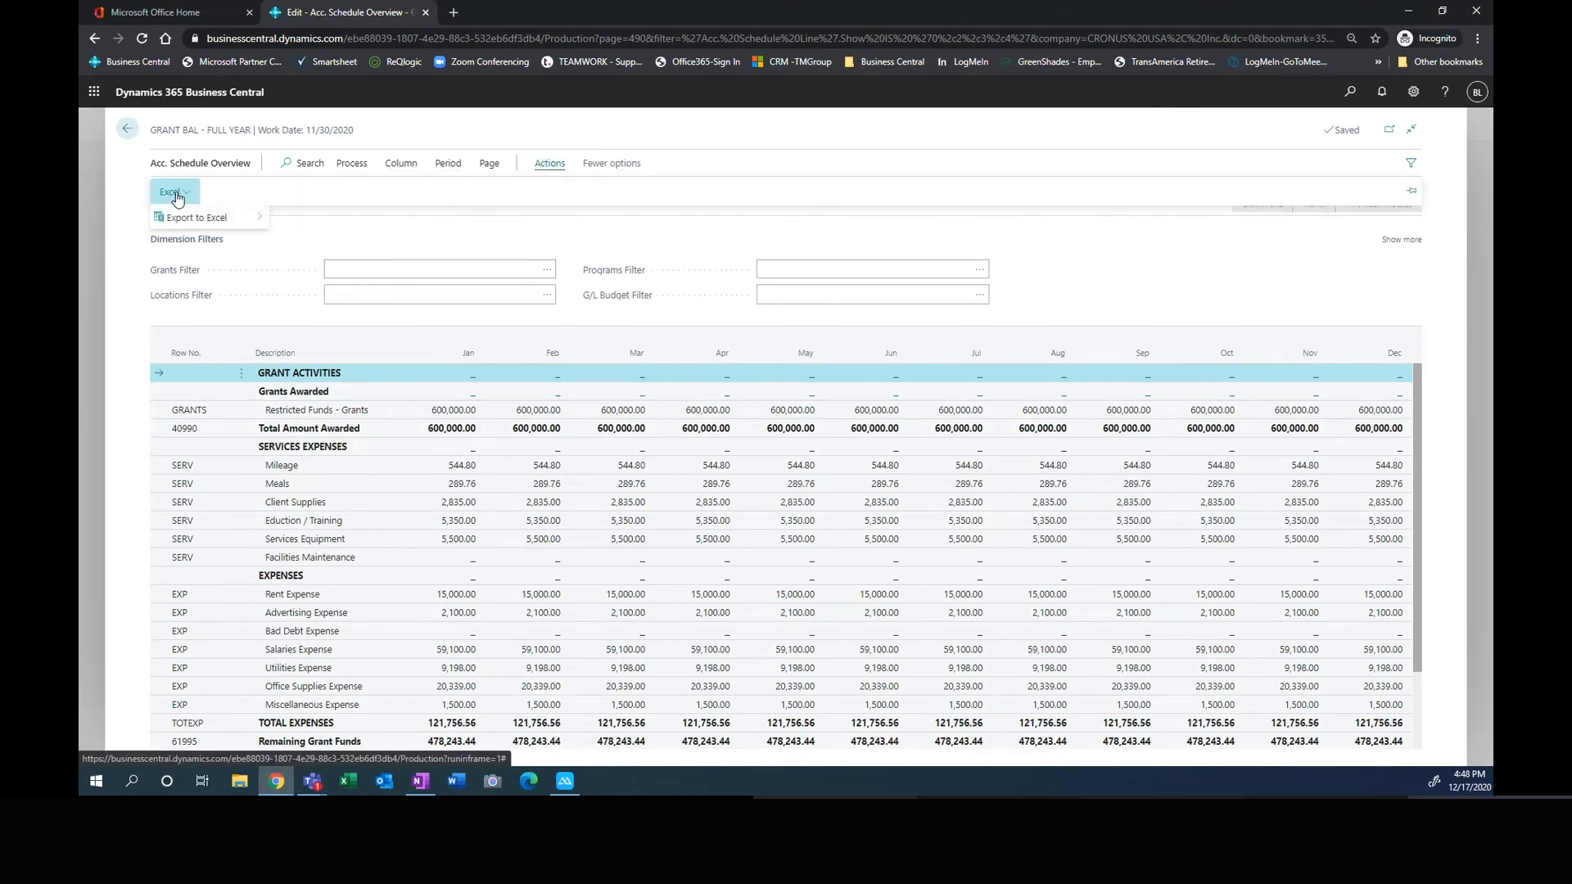
click(357, 166)
click(265, 194)
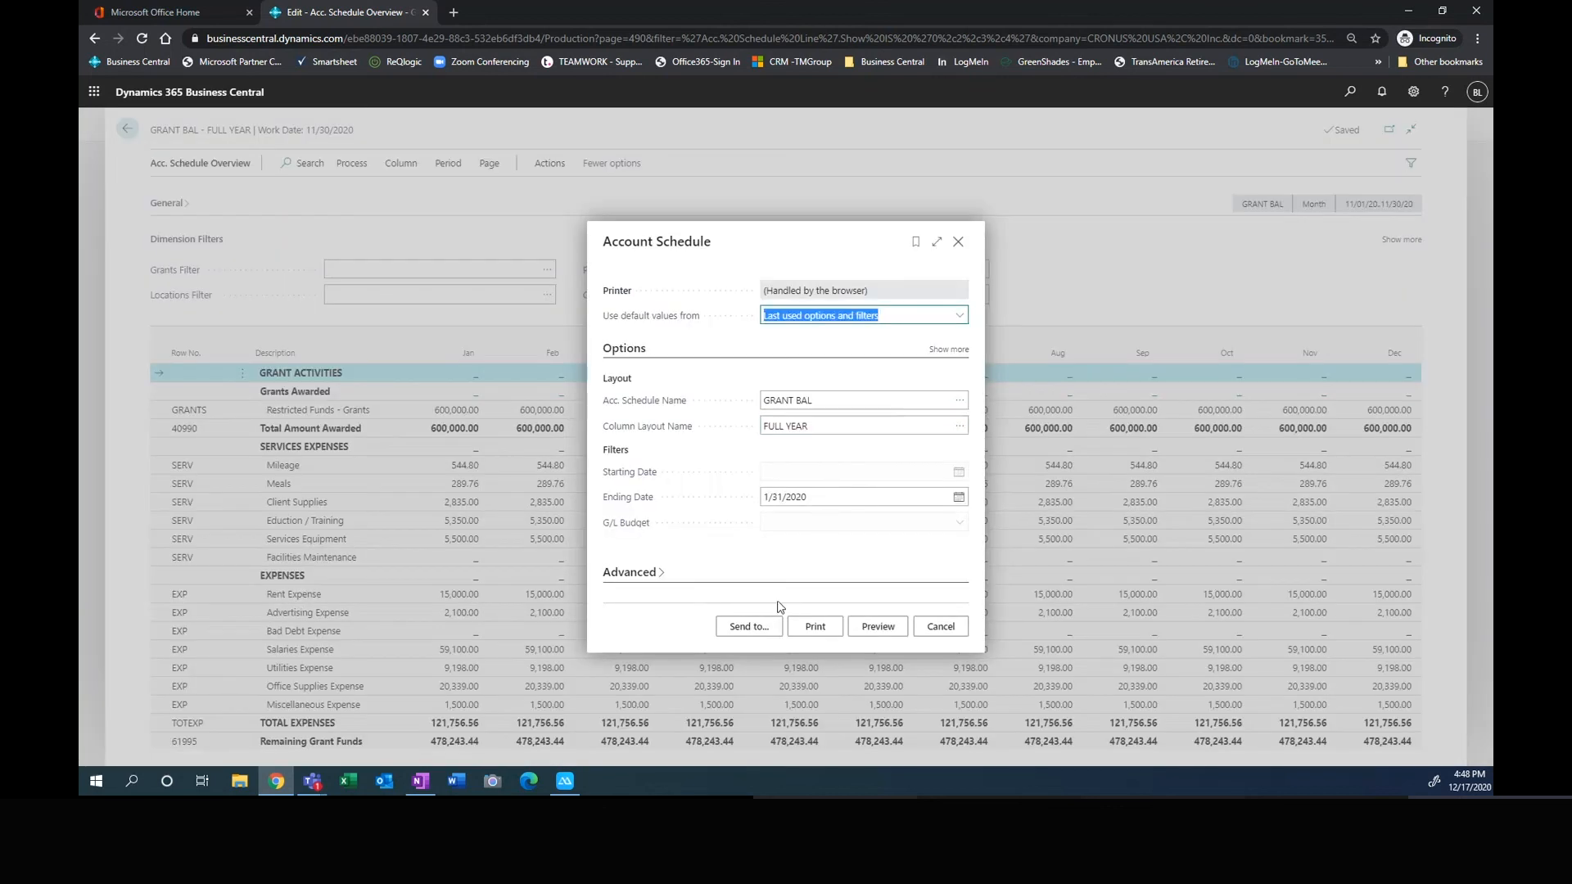
click(749, 628)
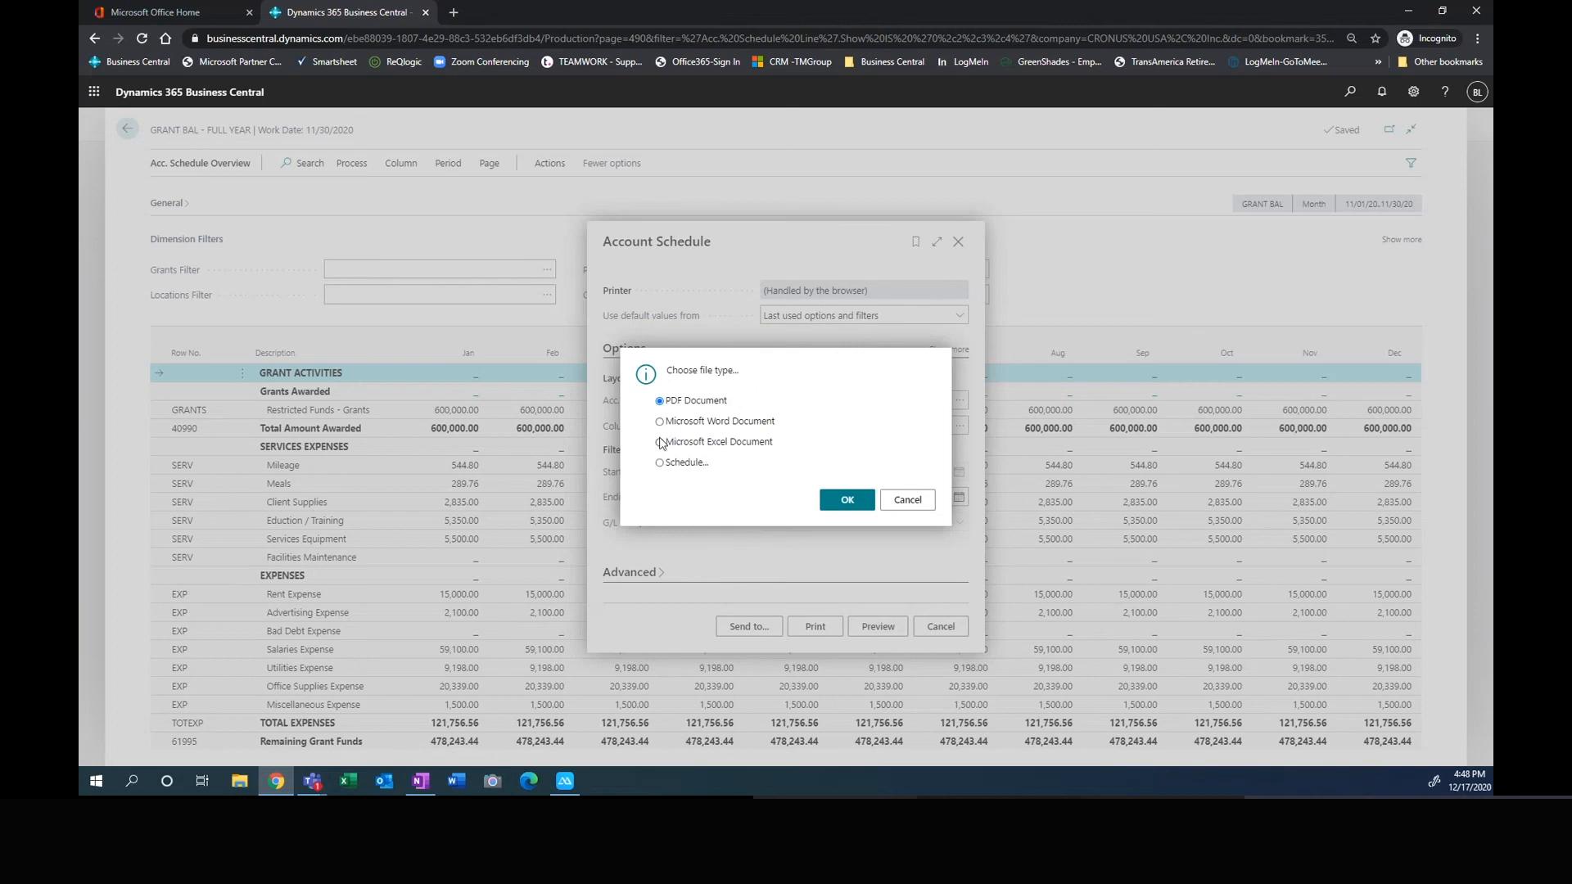
click(848, 500)
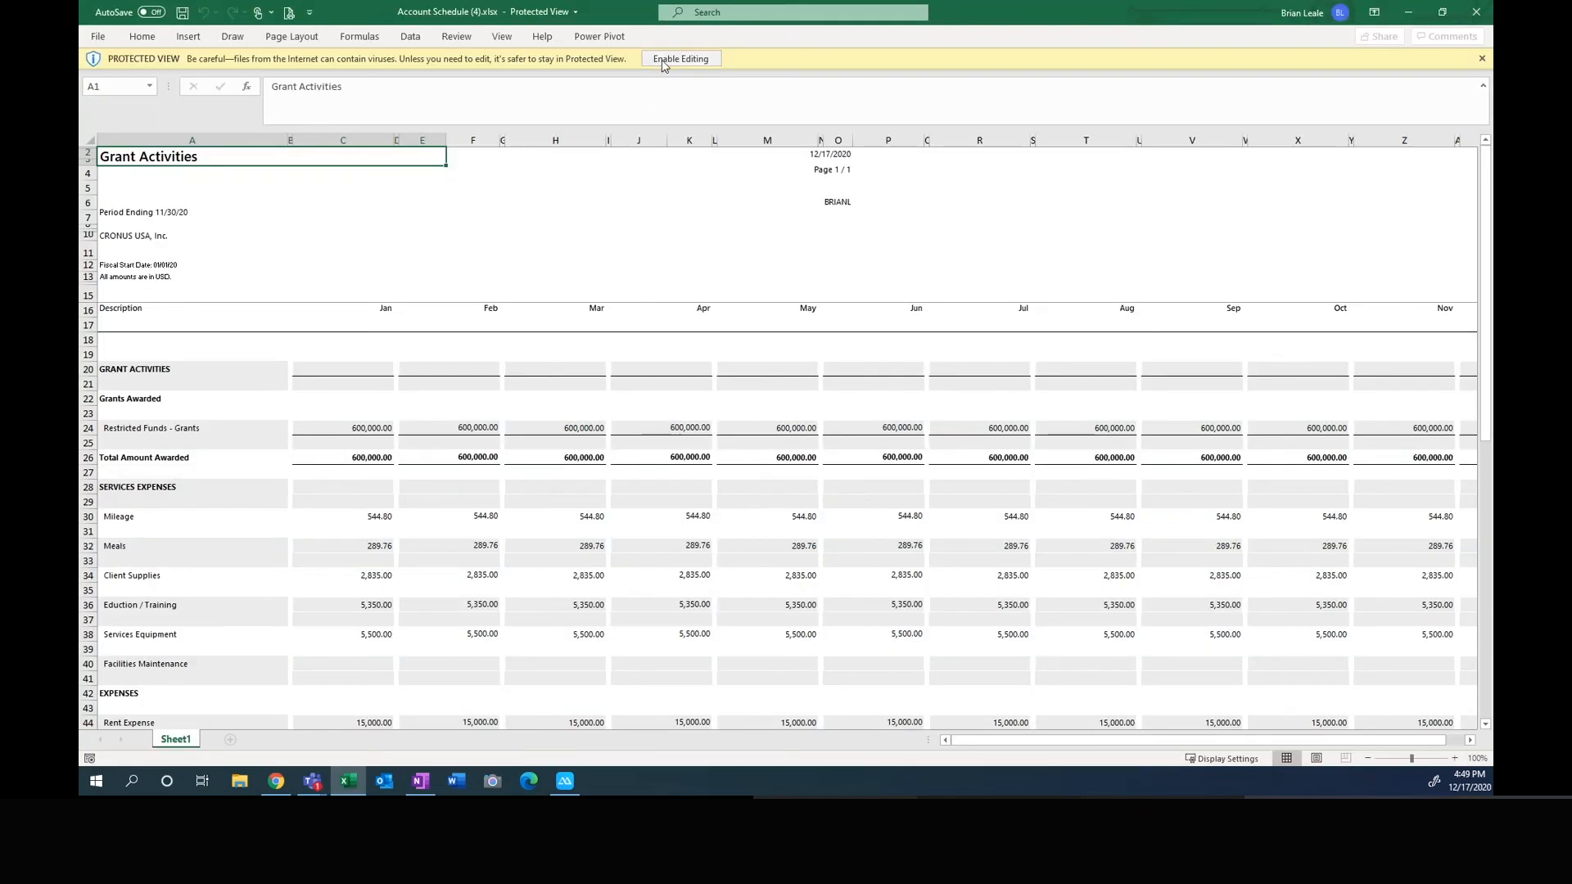
Step: Enable editing of the exported Account Schedule workbook in Excel and look through its rows down to the Grant Summary
click(679, 61)
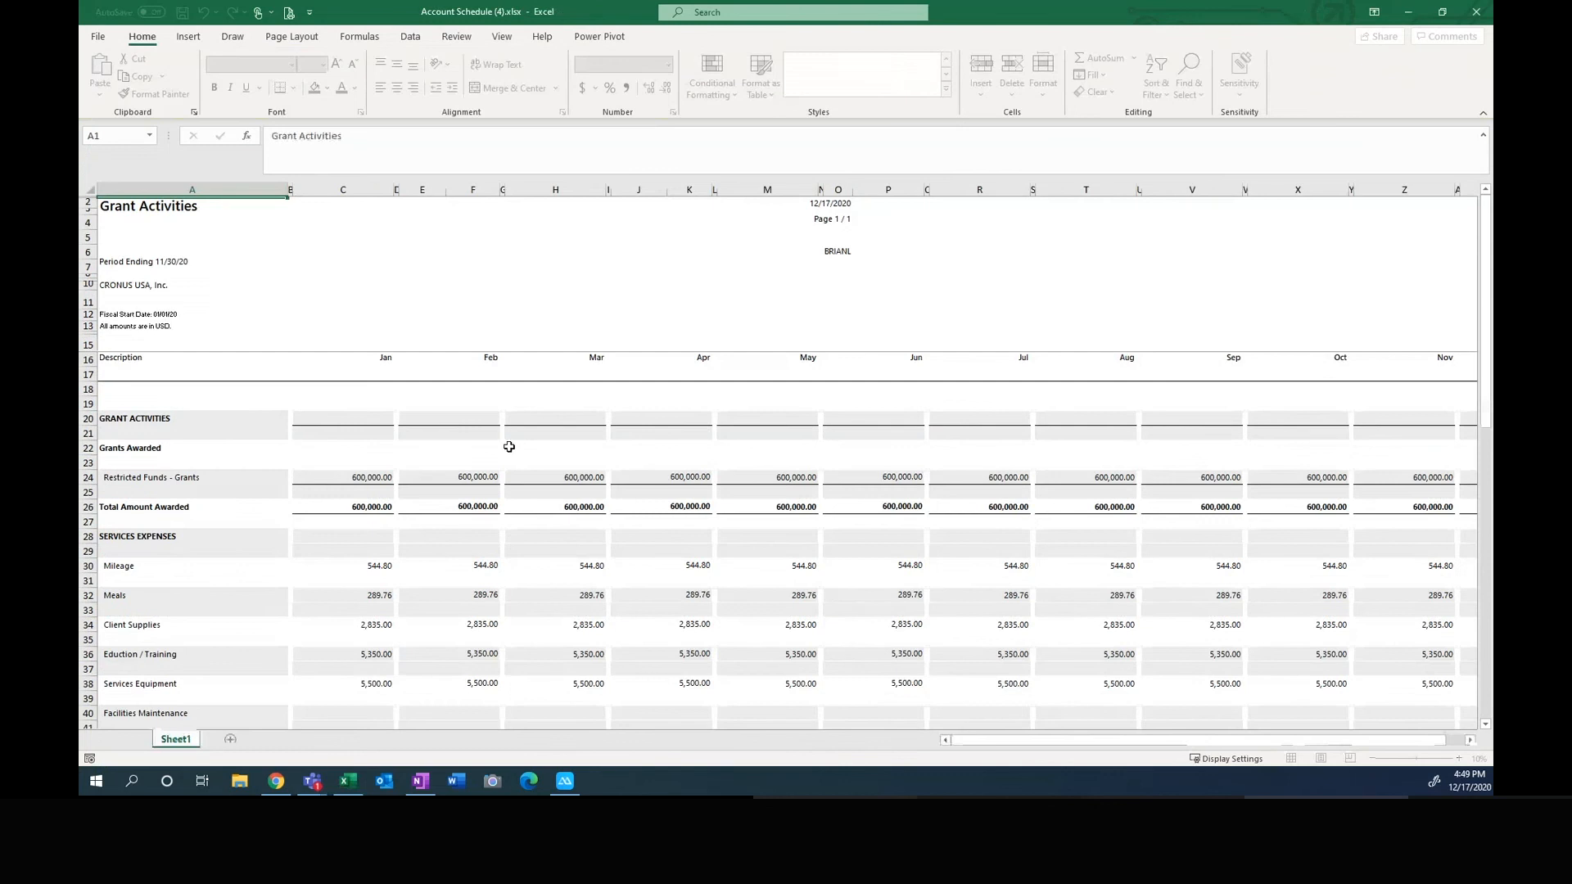
scroll(508, 446, down, 9)
scroll(506, 462, down, 1)
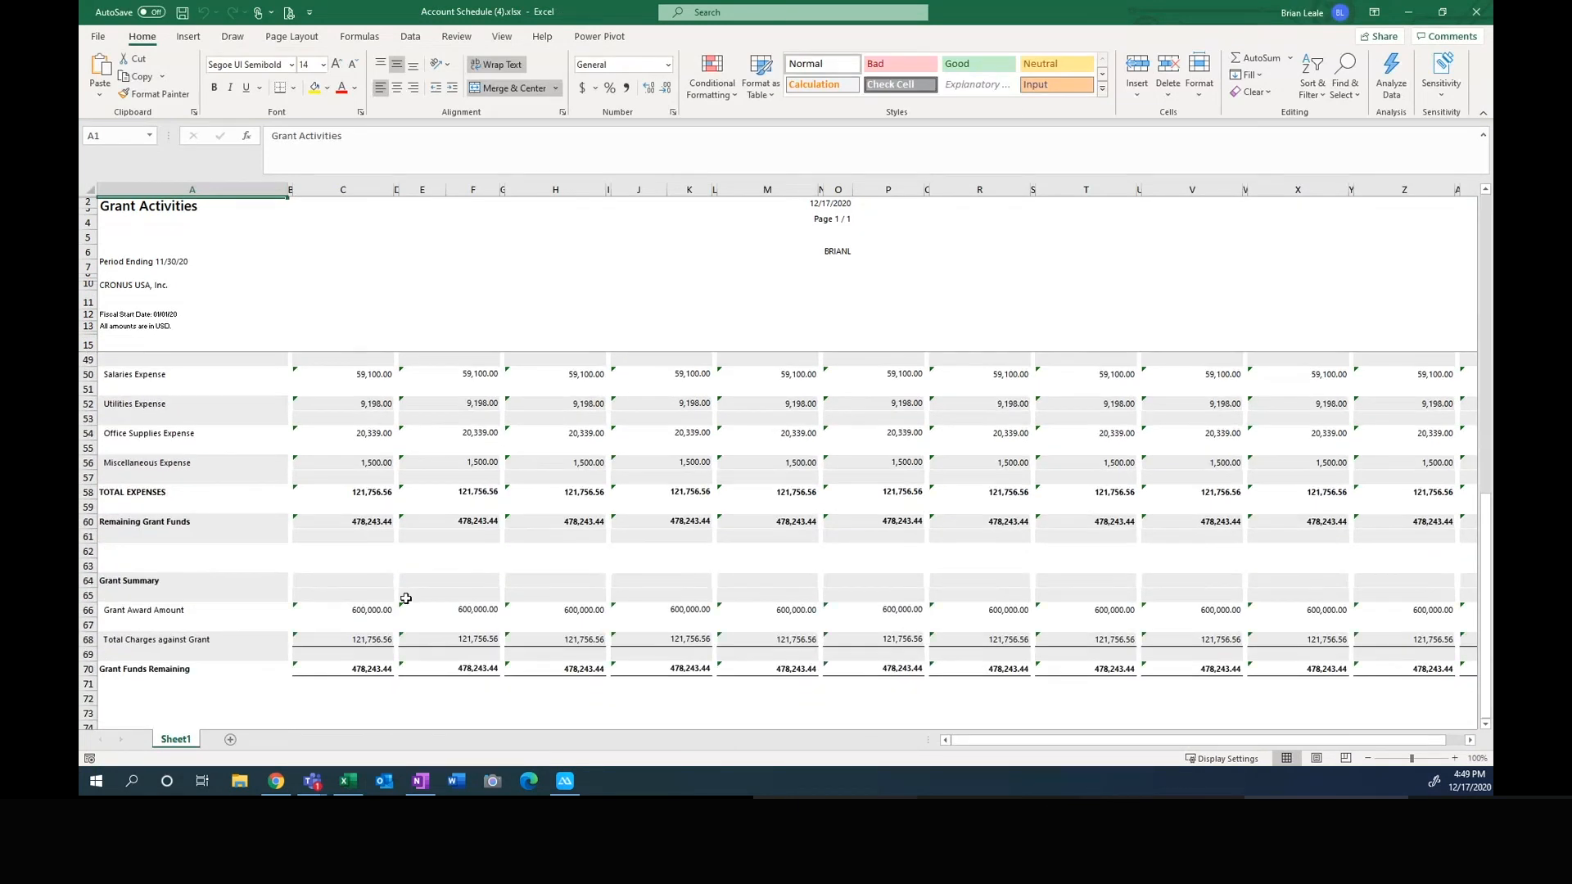
scroll(458, 573, up, 5)
scroll(457, 554, up, 5)
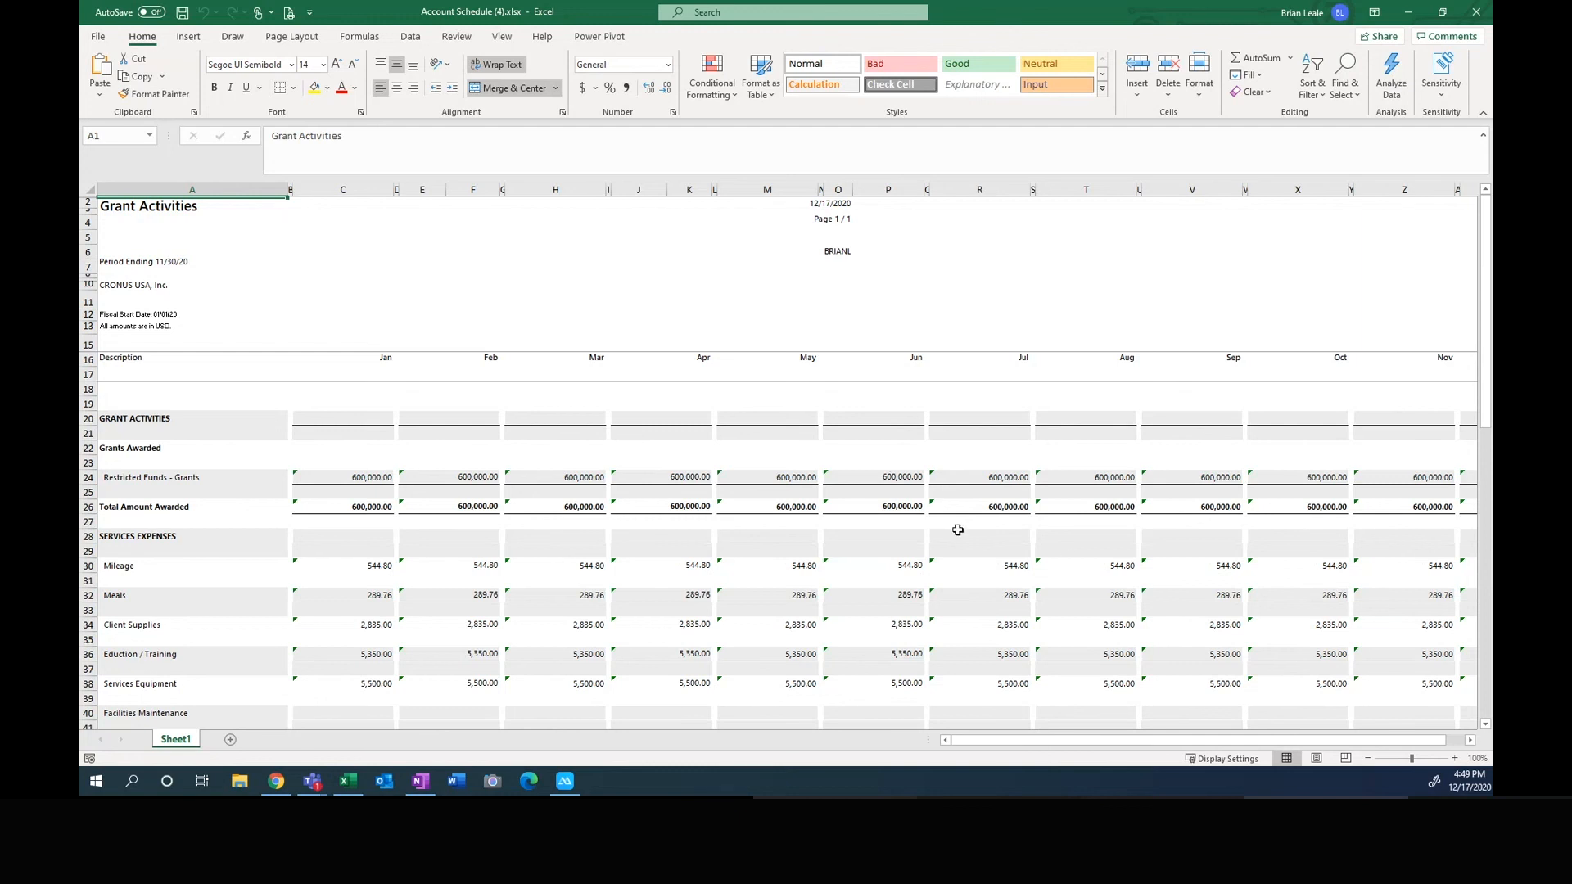
Step: Examine the exported Grant Activities sheet across its monthly columns to December and down to Grant Funds Remaining
scroll(958, 530, down, 4)
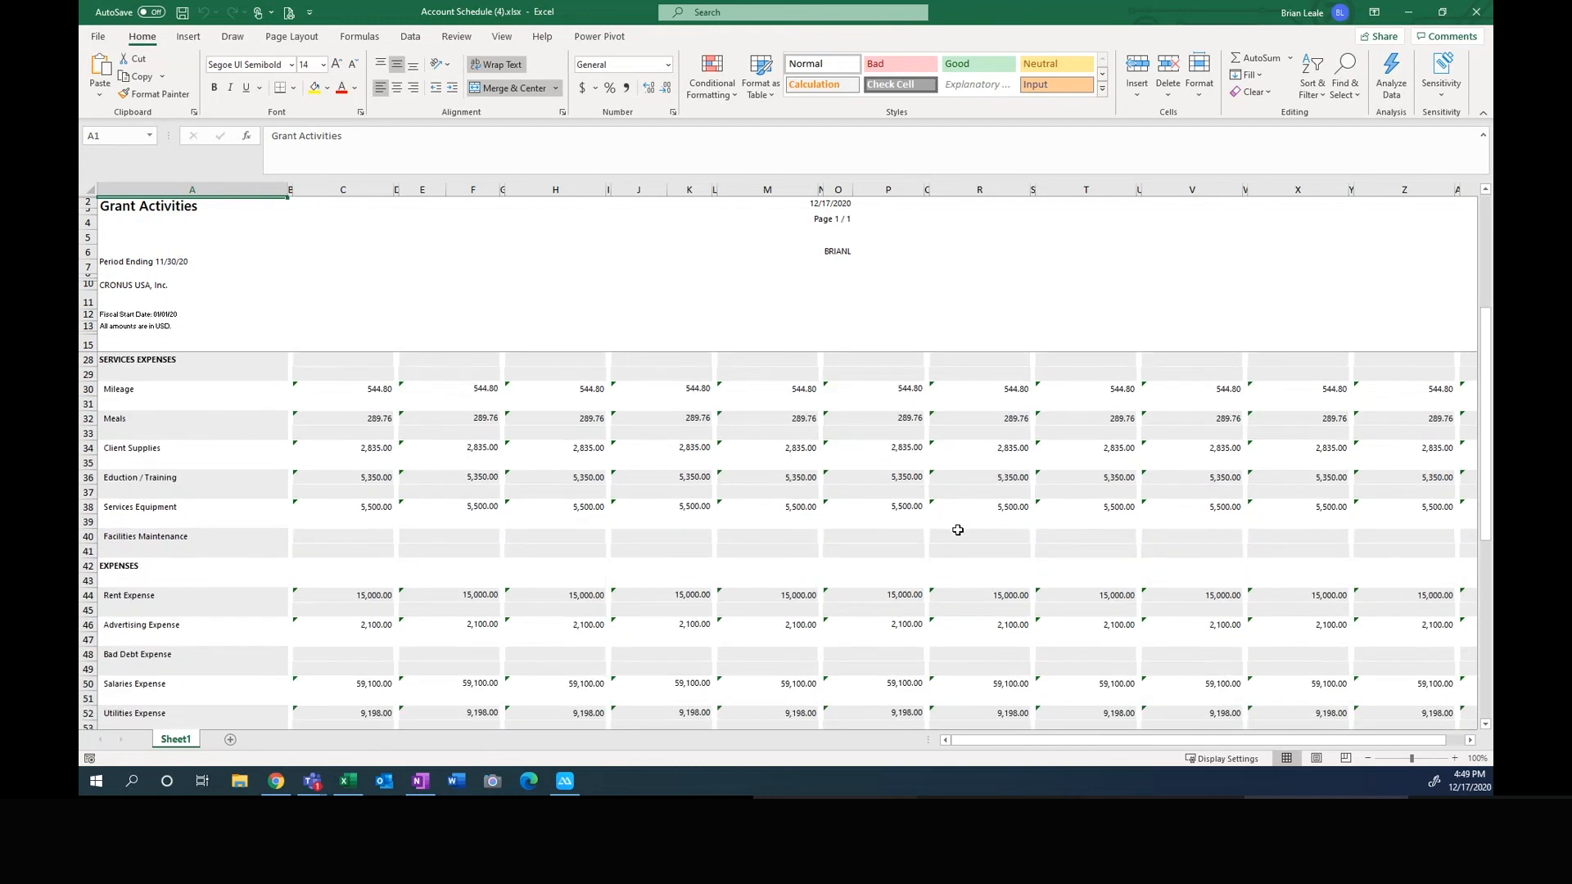
scroll(1070, 743, right, 1)
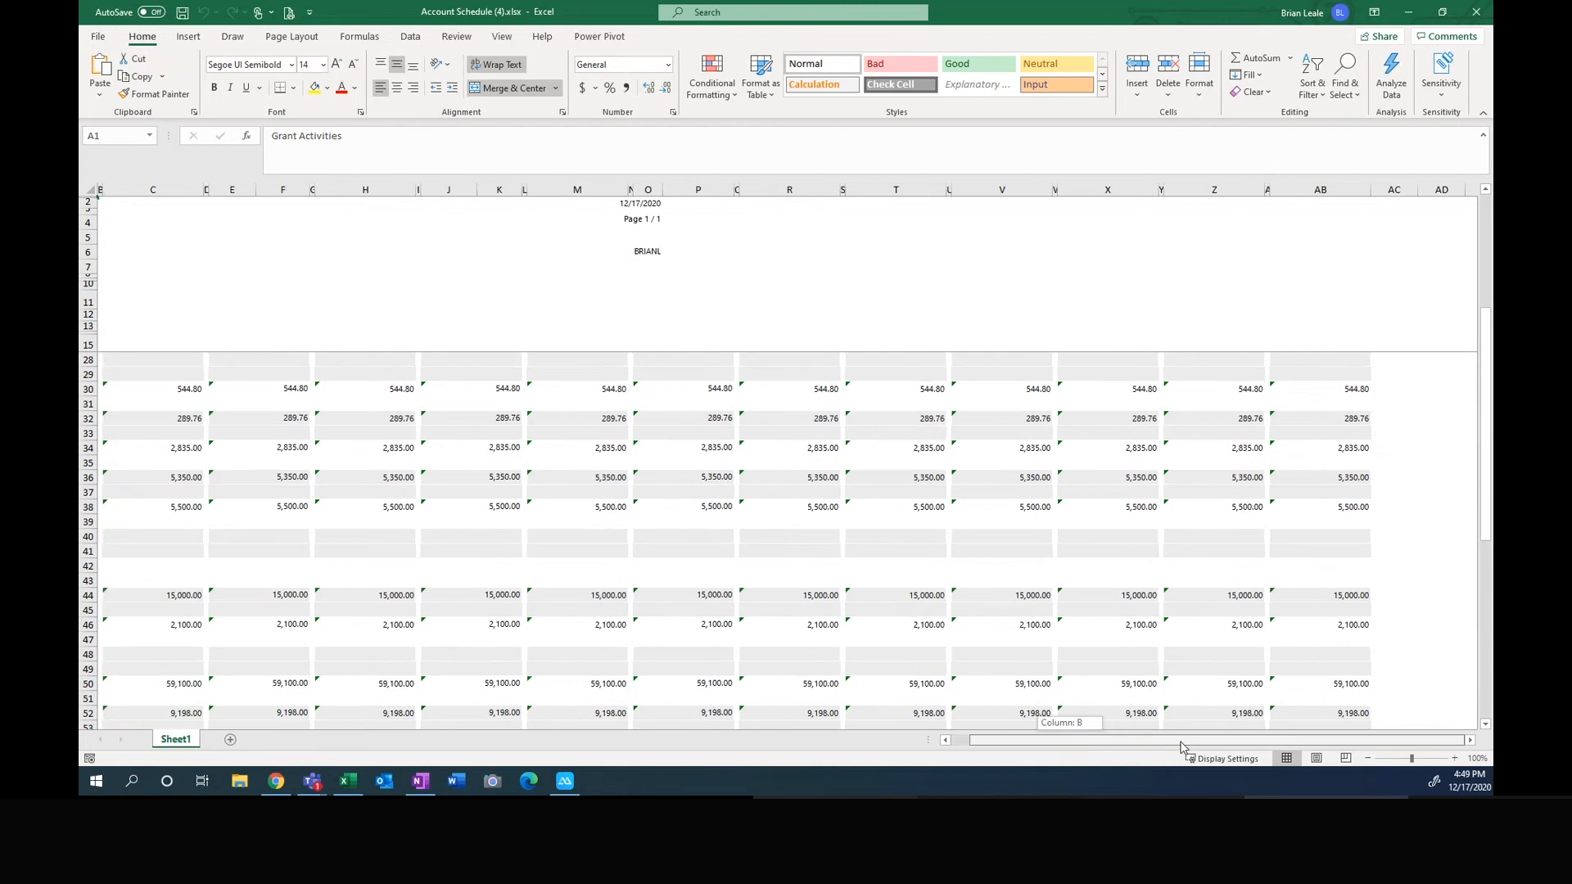
scroll(1285, 457, up, 4)
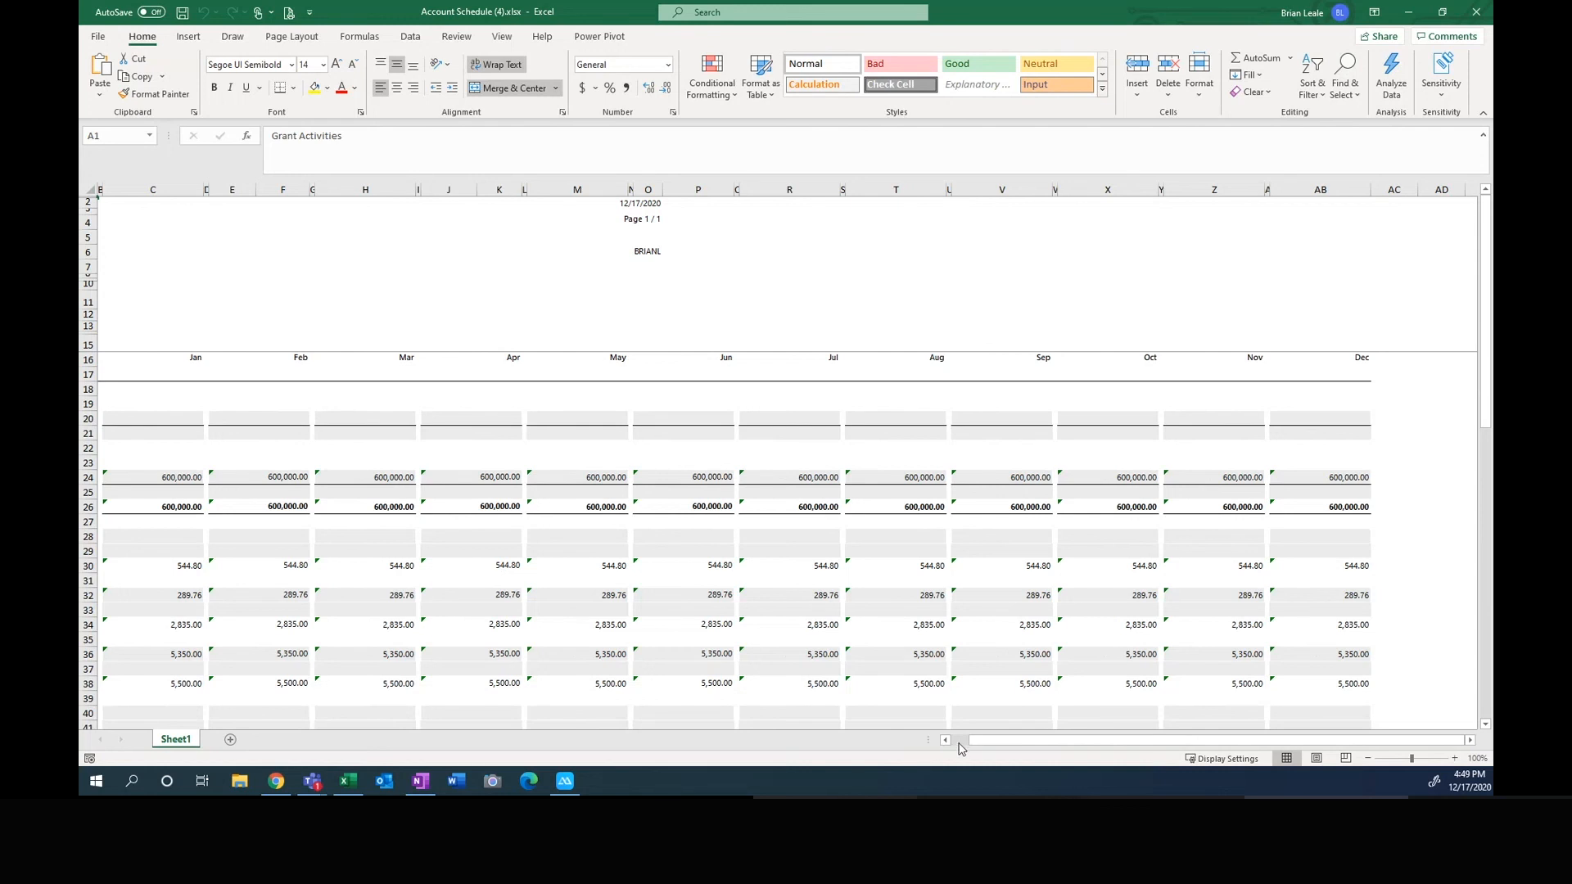
drag(959, 745, 955, 746)
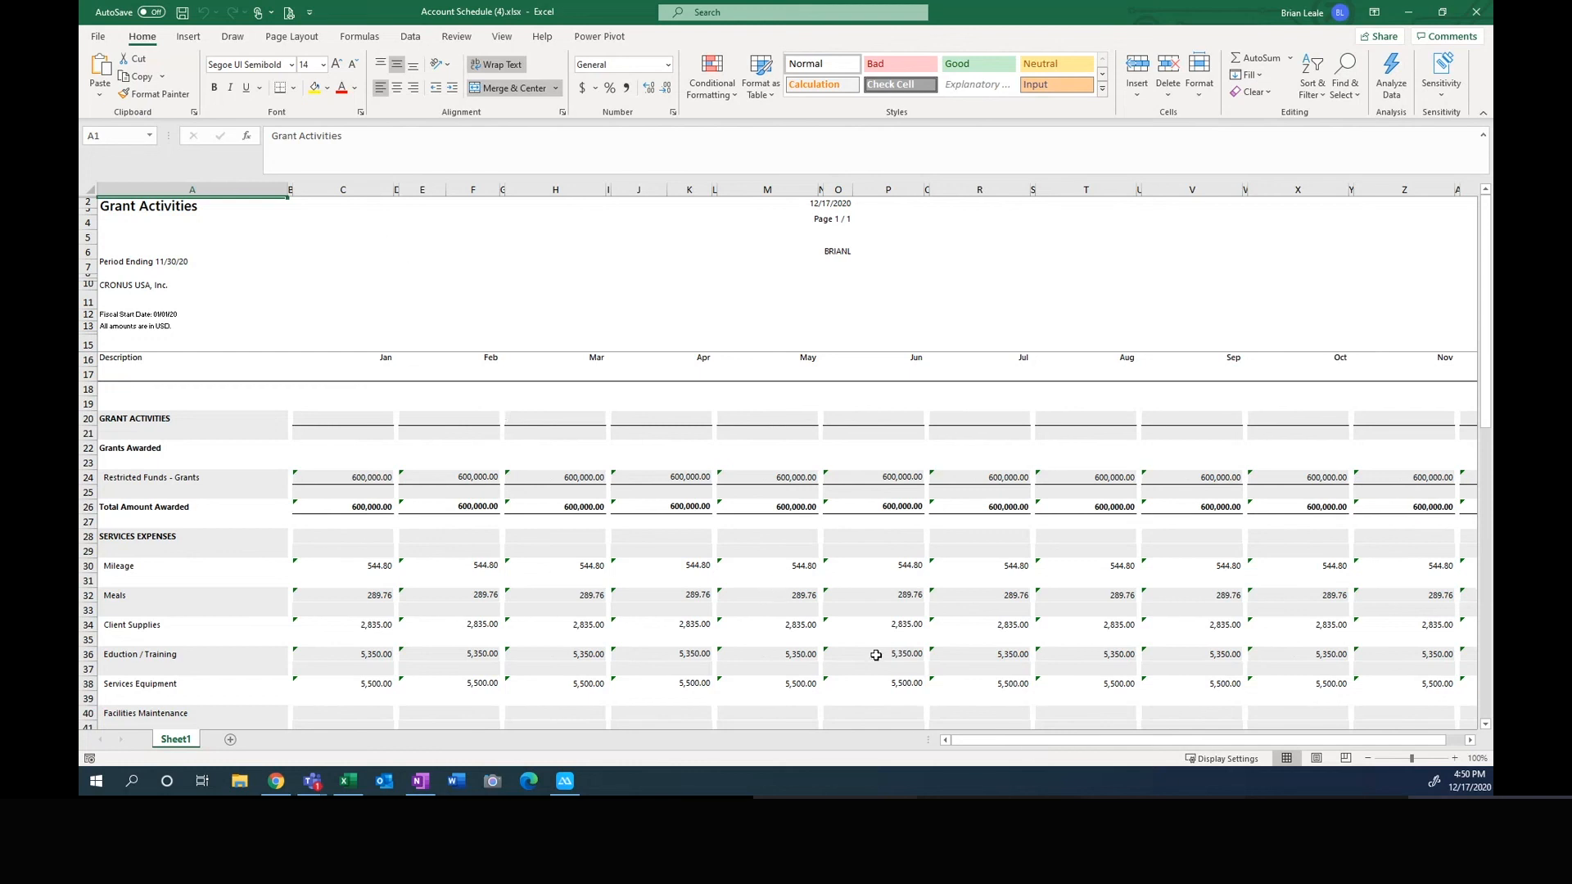
scroll(751, 514, down, 7)
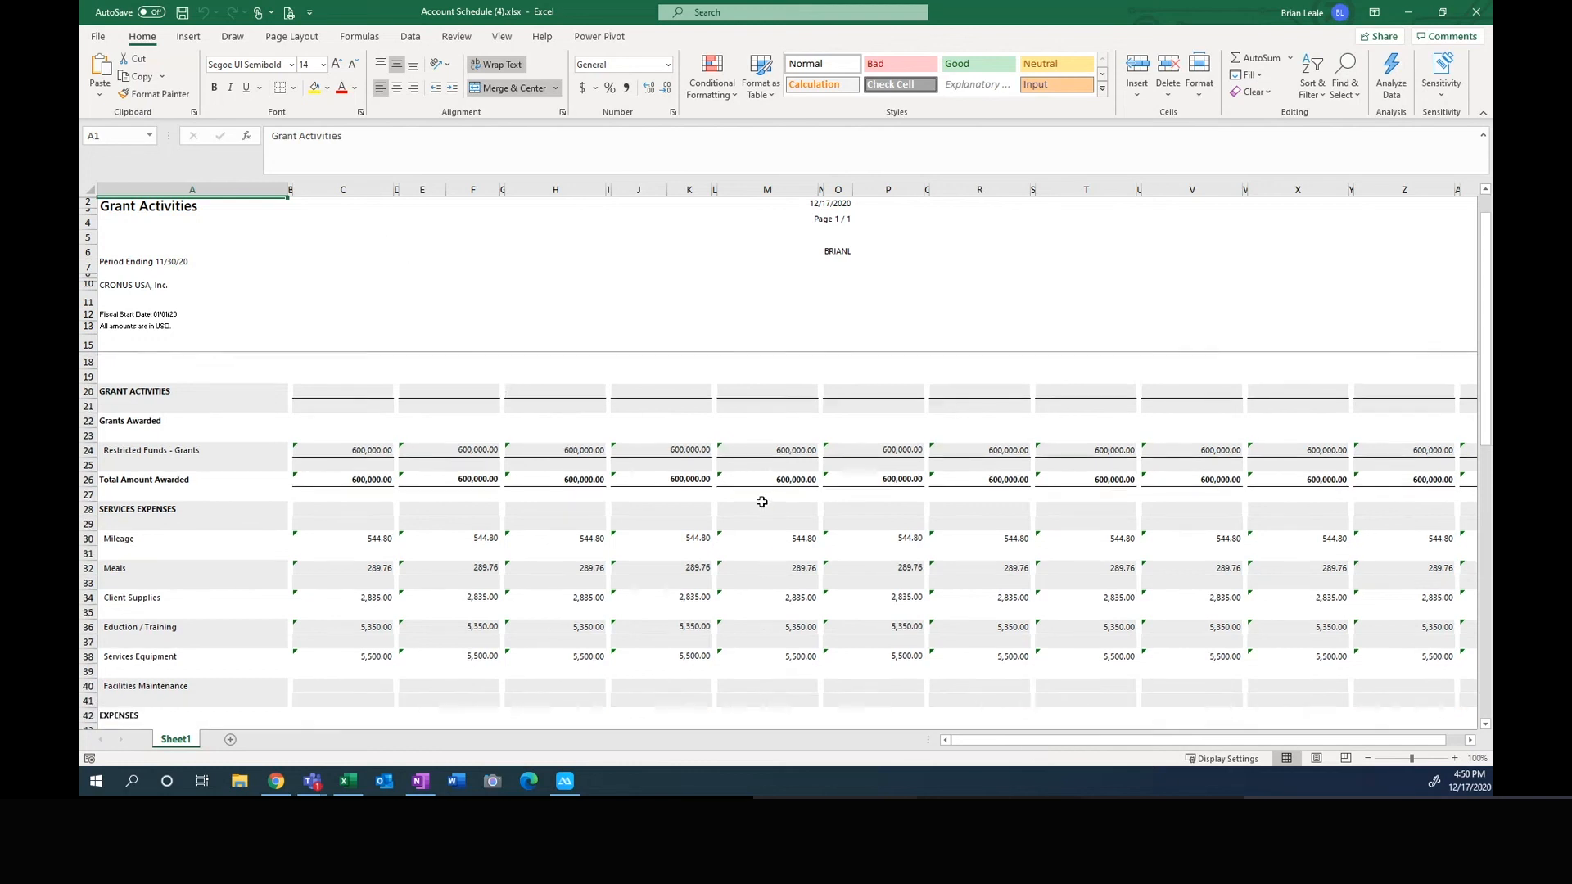
scroll(740, 534, down, 7)
scroll(737, 548, up, 8)
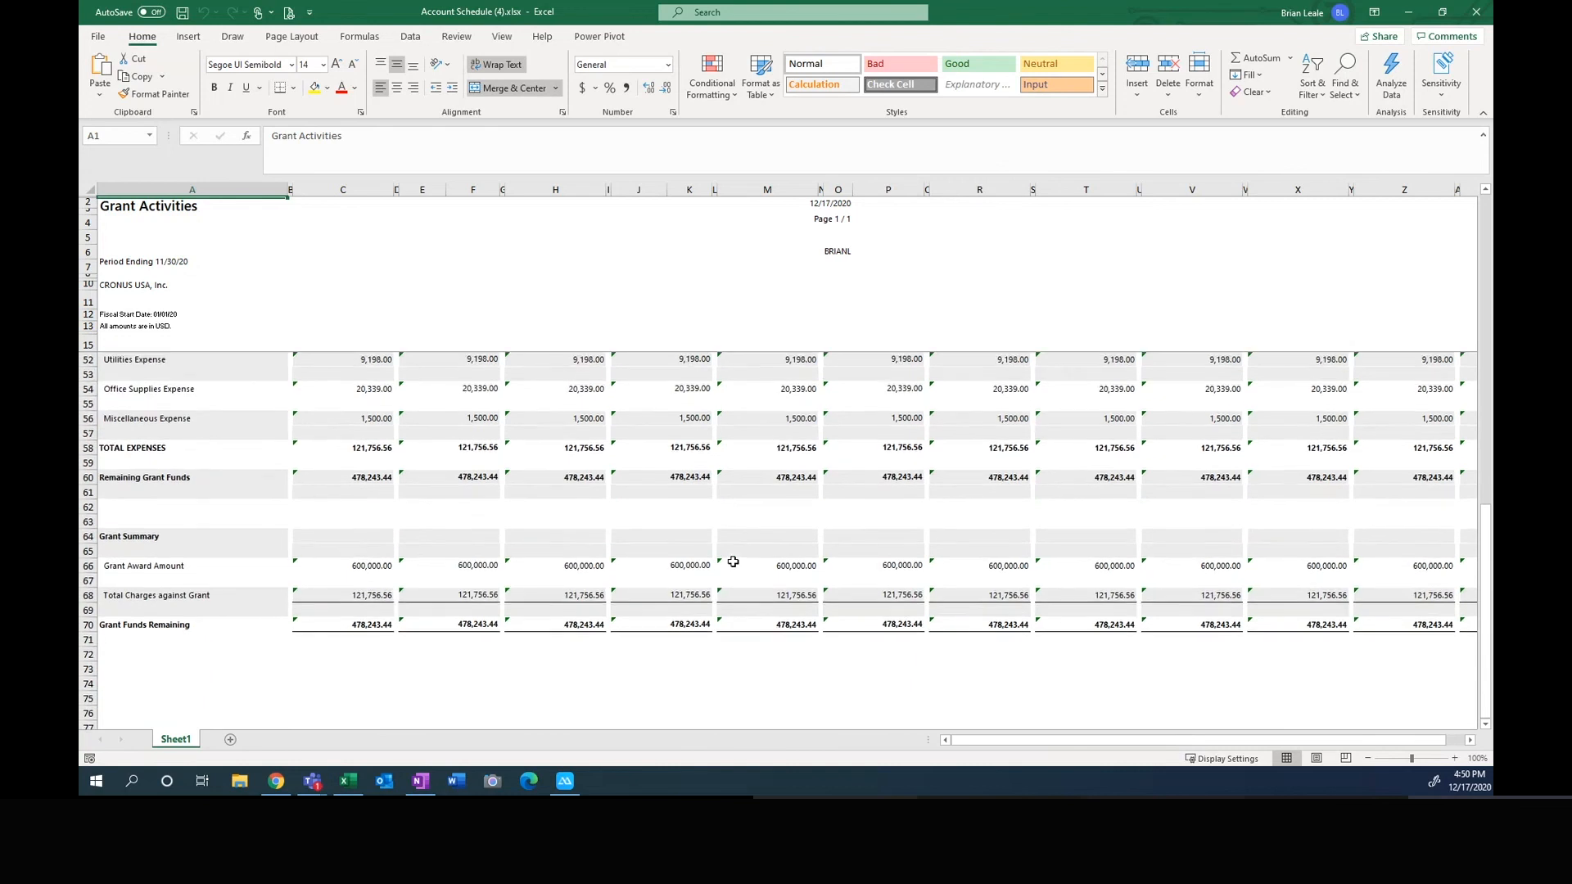
scroll(732, 562, up, 6)
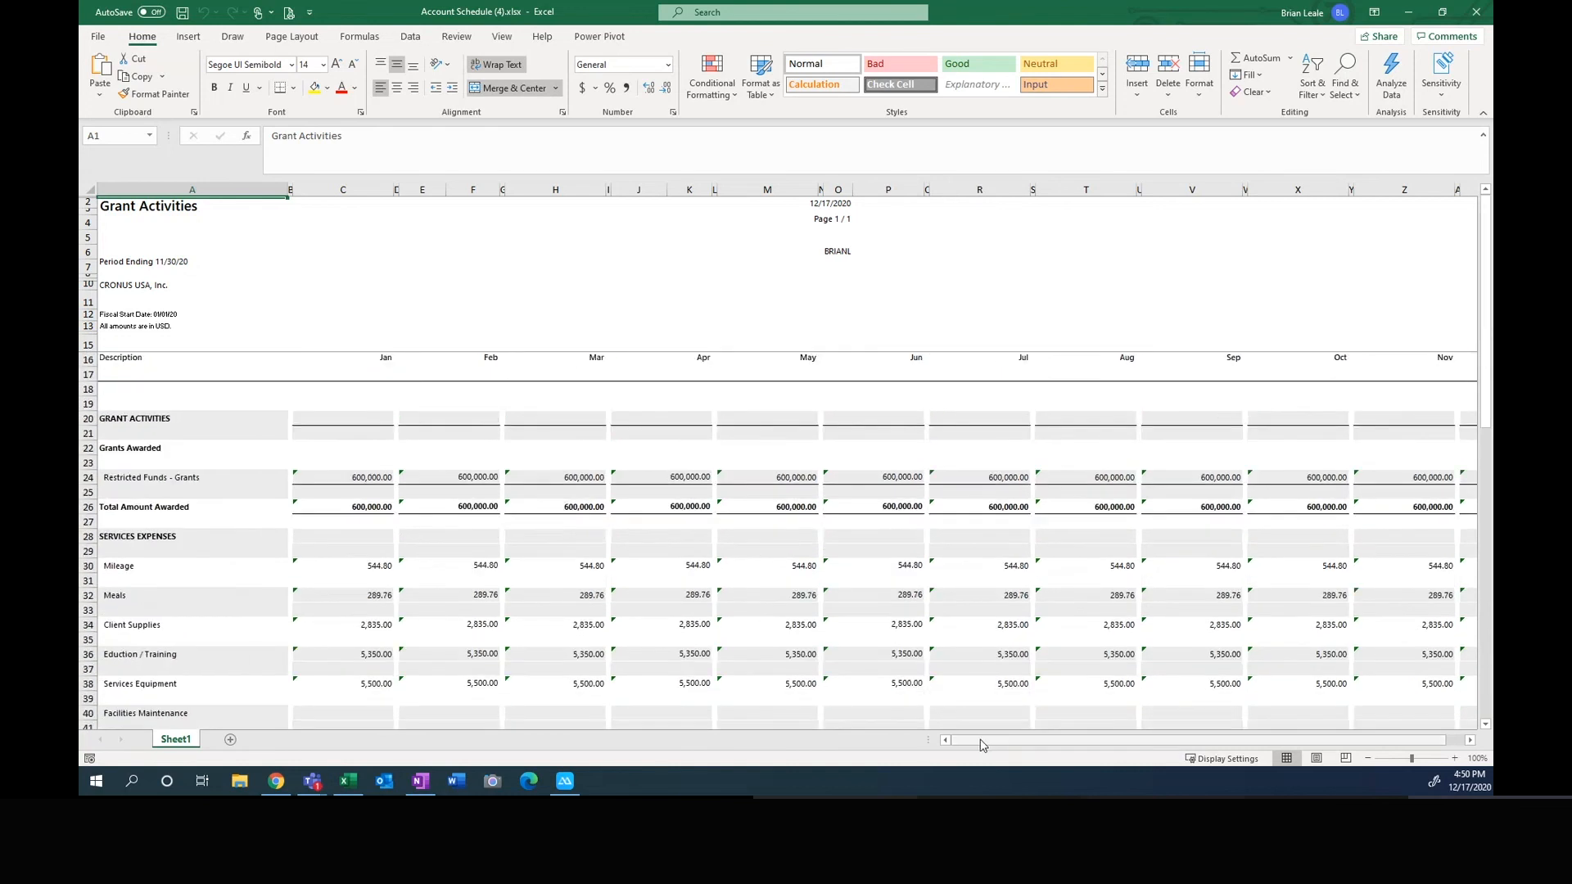
Step: Finish reviewing the exported Grant Activities columns, close the workbook, and hide the FactBox pane beside the chart of accounts
drag(983, 742, 1182, 726)
drag(1068, 739, 1027, 741)
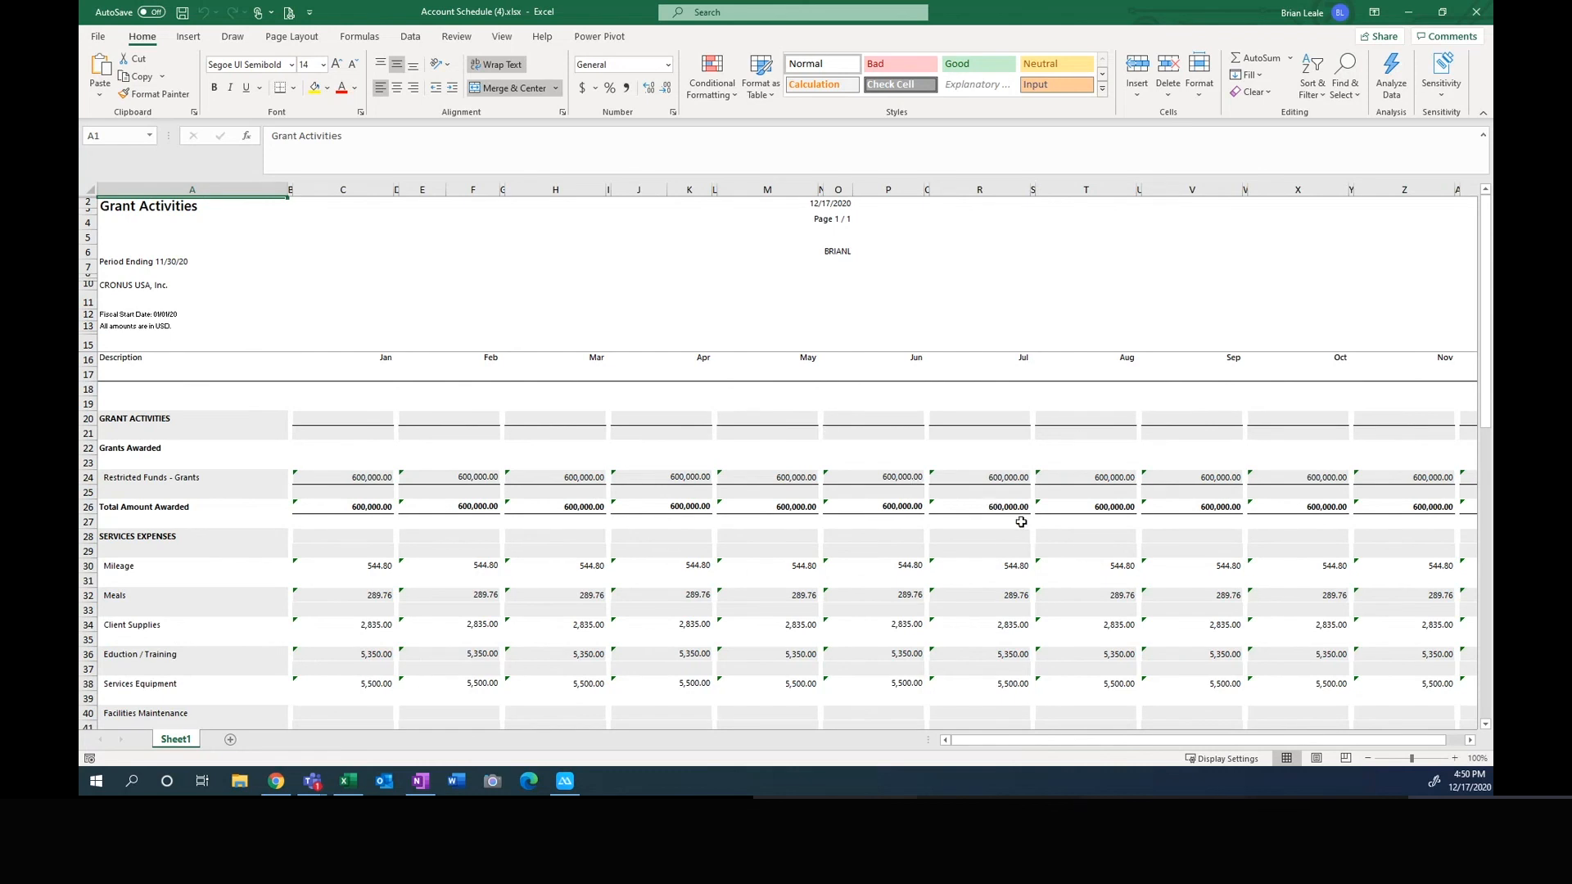
click(1476, 12)
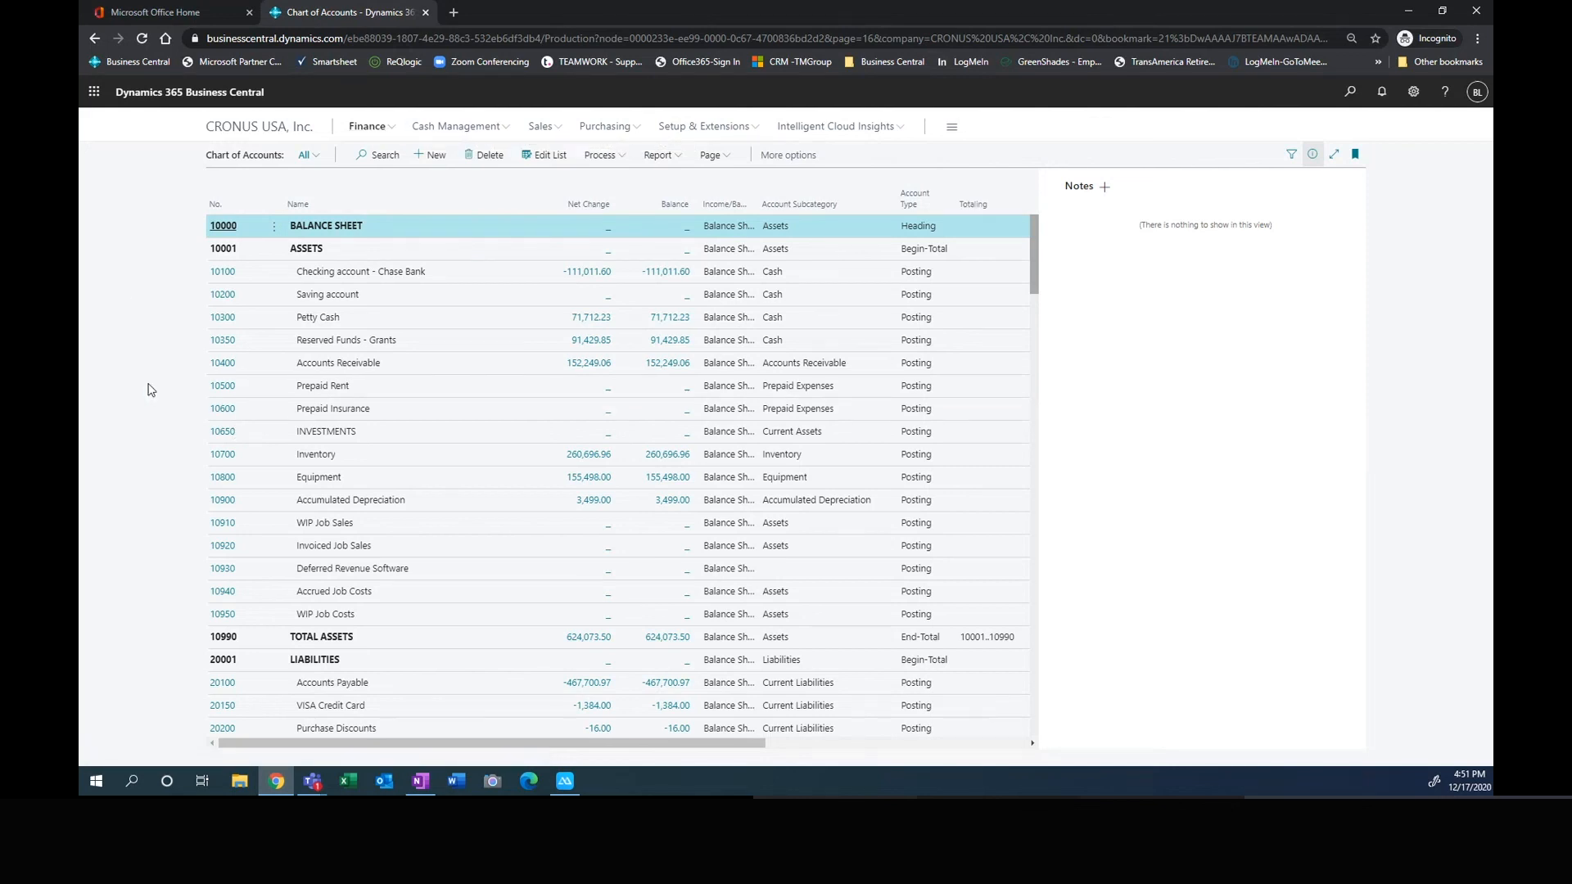
key(alt+F2)
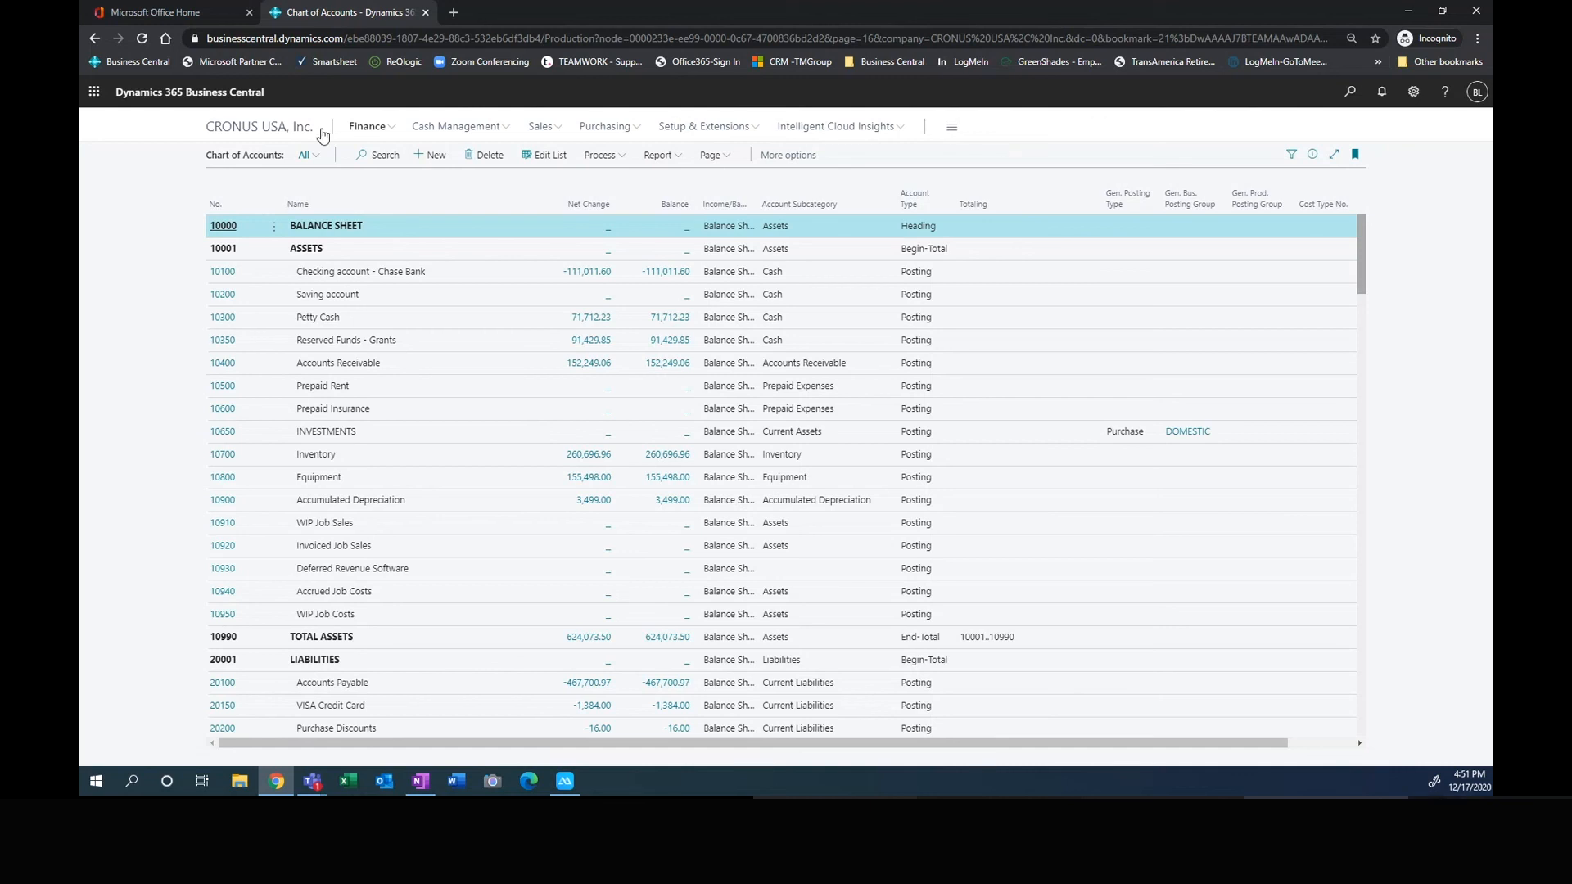
Step: Go to the Finance general journals and open the DEFAULT batch
click(370, 131)
click(229, 155)
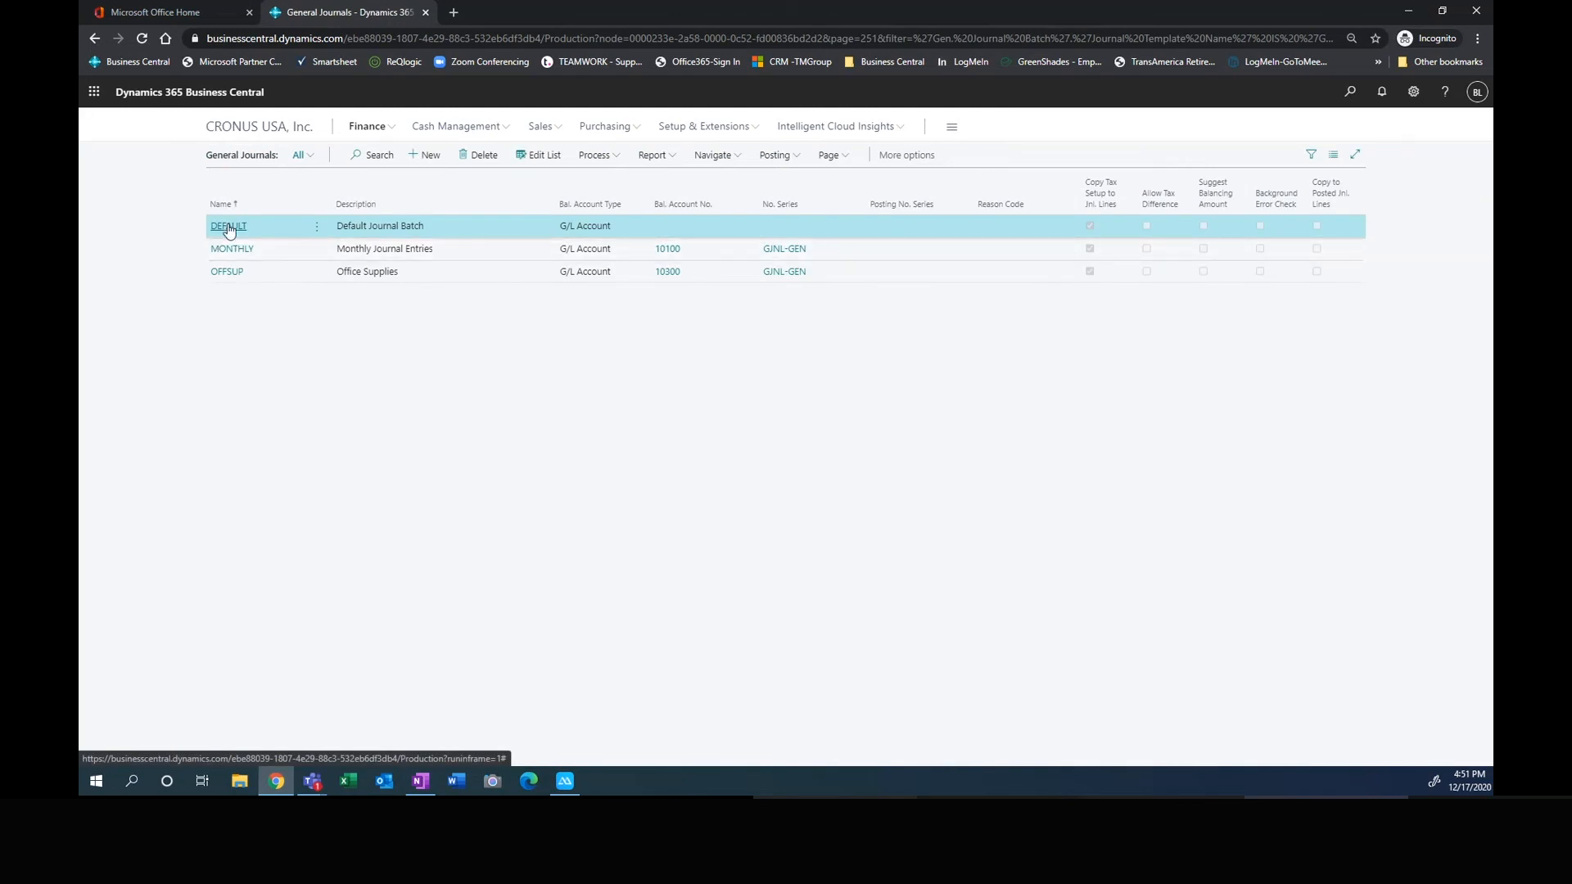
click(229, 229)
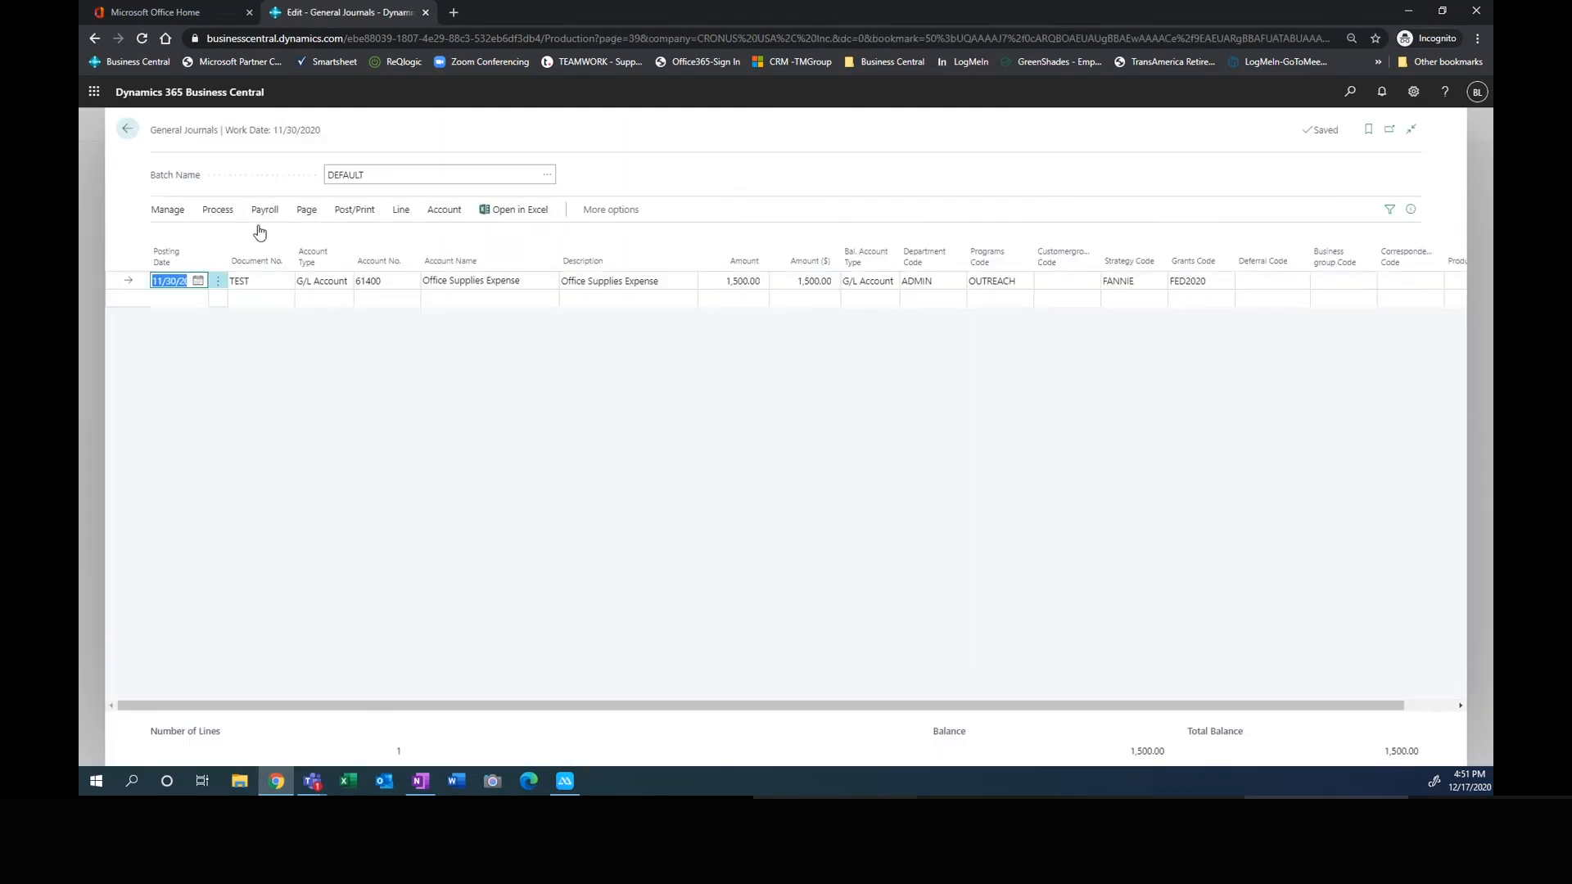
Step: Switch to the MONTHLY general journal batch and select a new blank line dated 11/11/2020 for copying
click(128, 129)
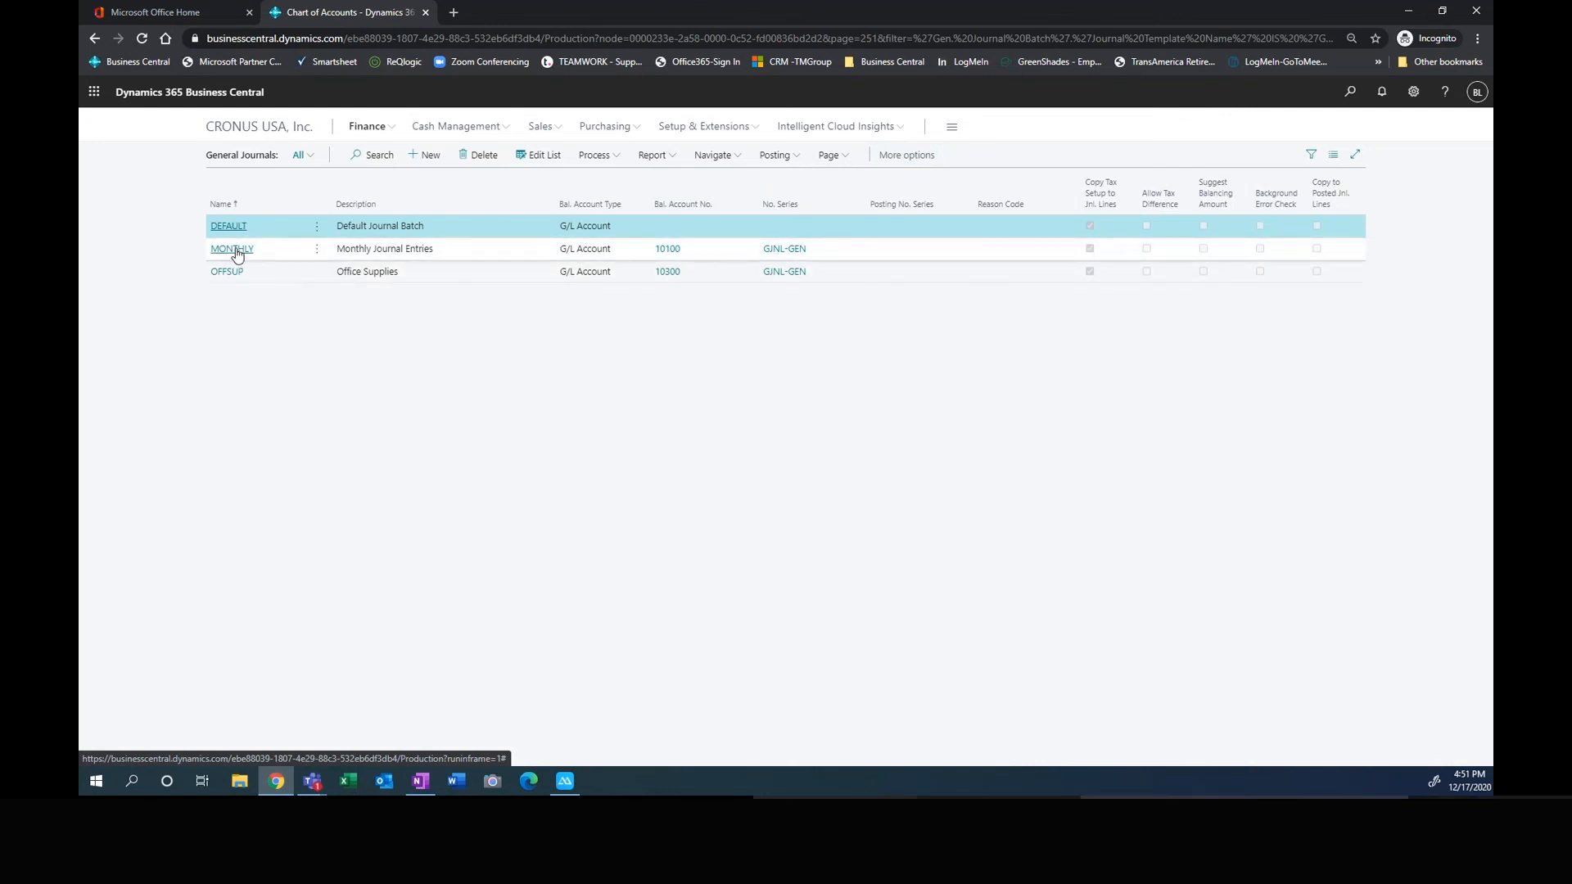
click(236, 254)
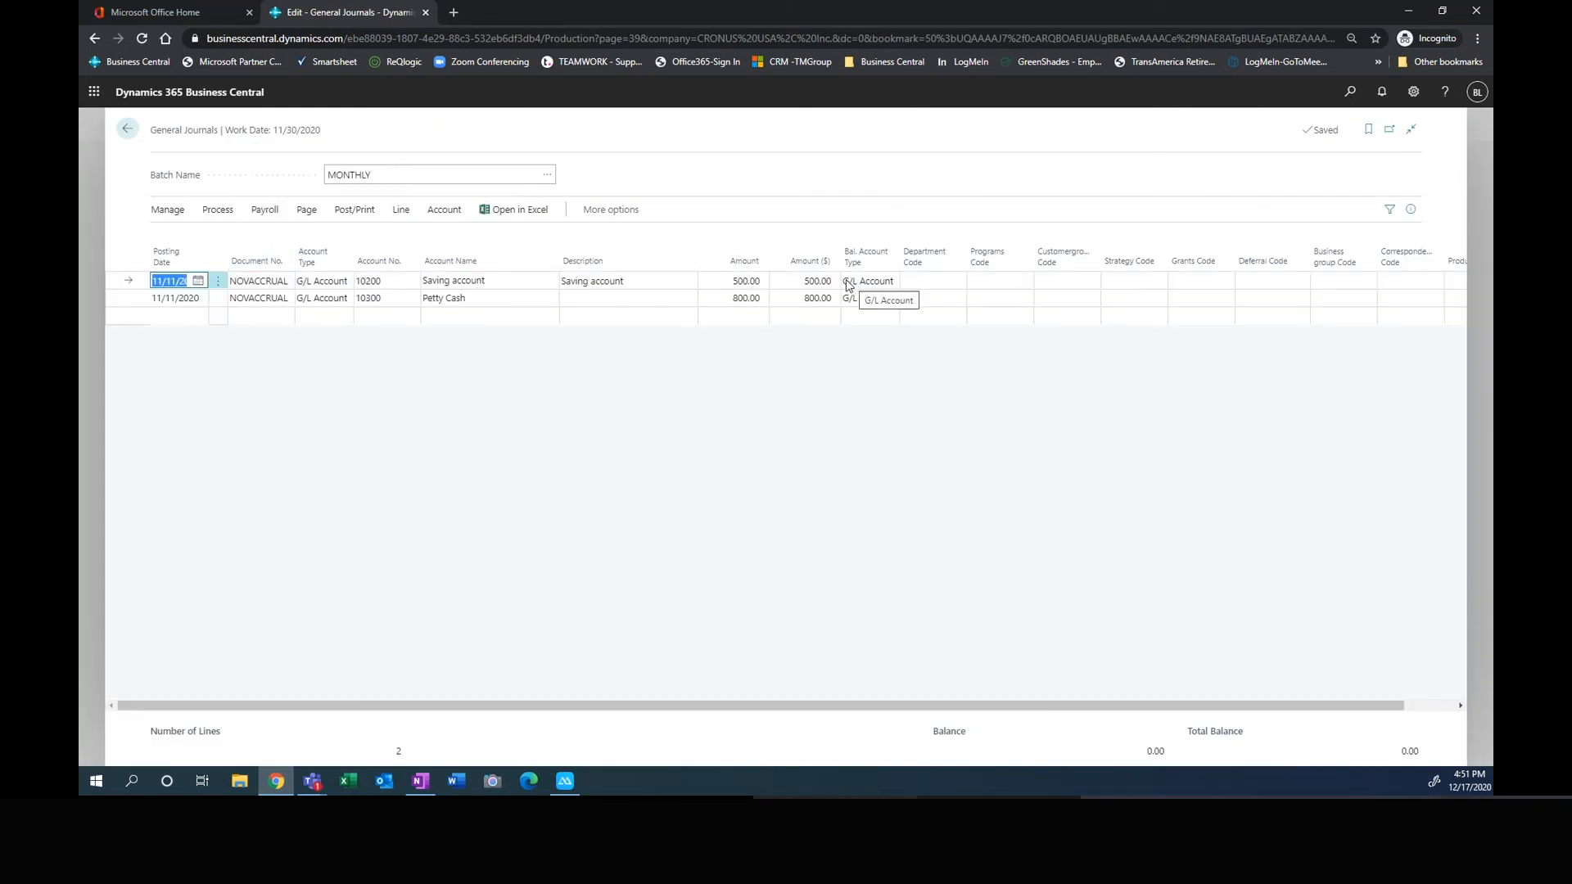
click(219, 317)
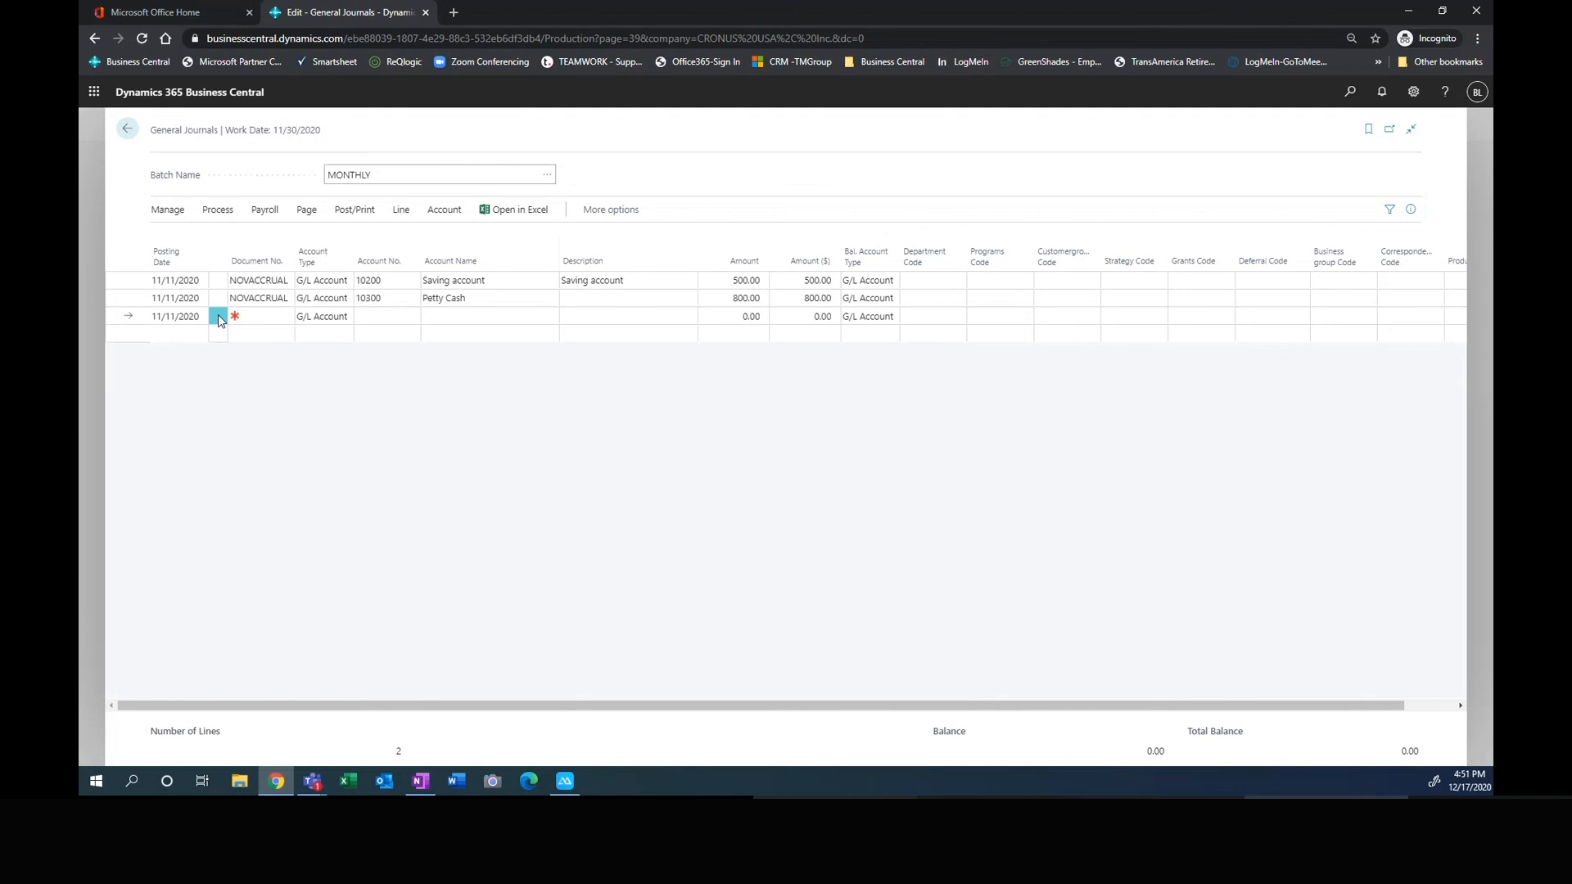
Step: Switch to Excel, create a blank workbook, and paste the copied journal line with its column headings starting at A1
right_click(352, 782)
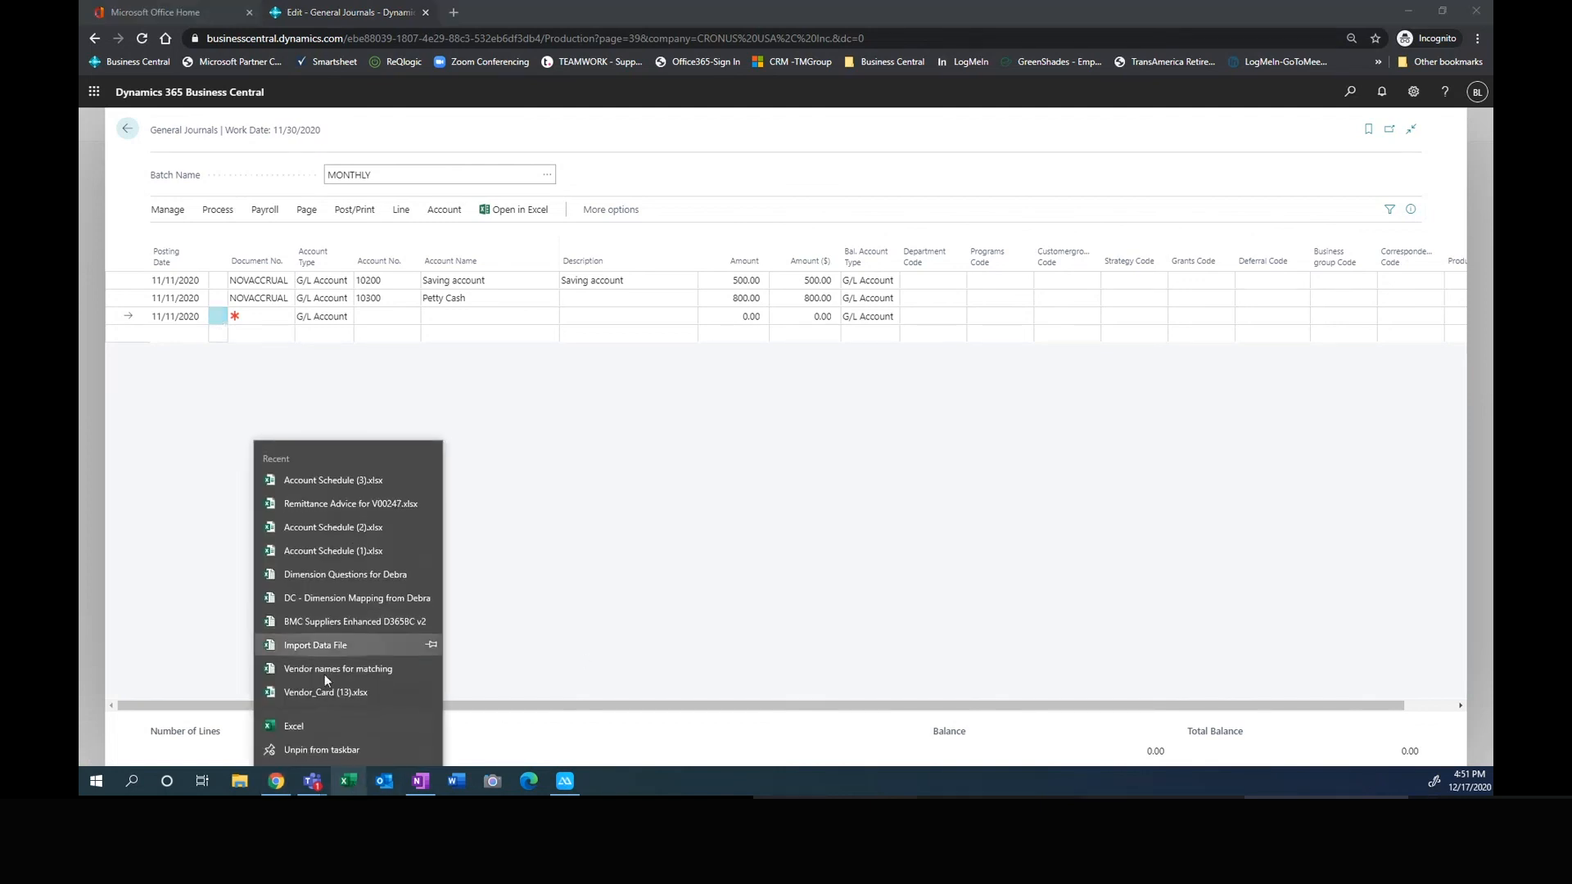
click(309, 729)
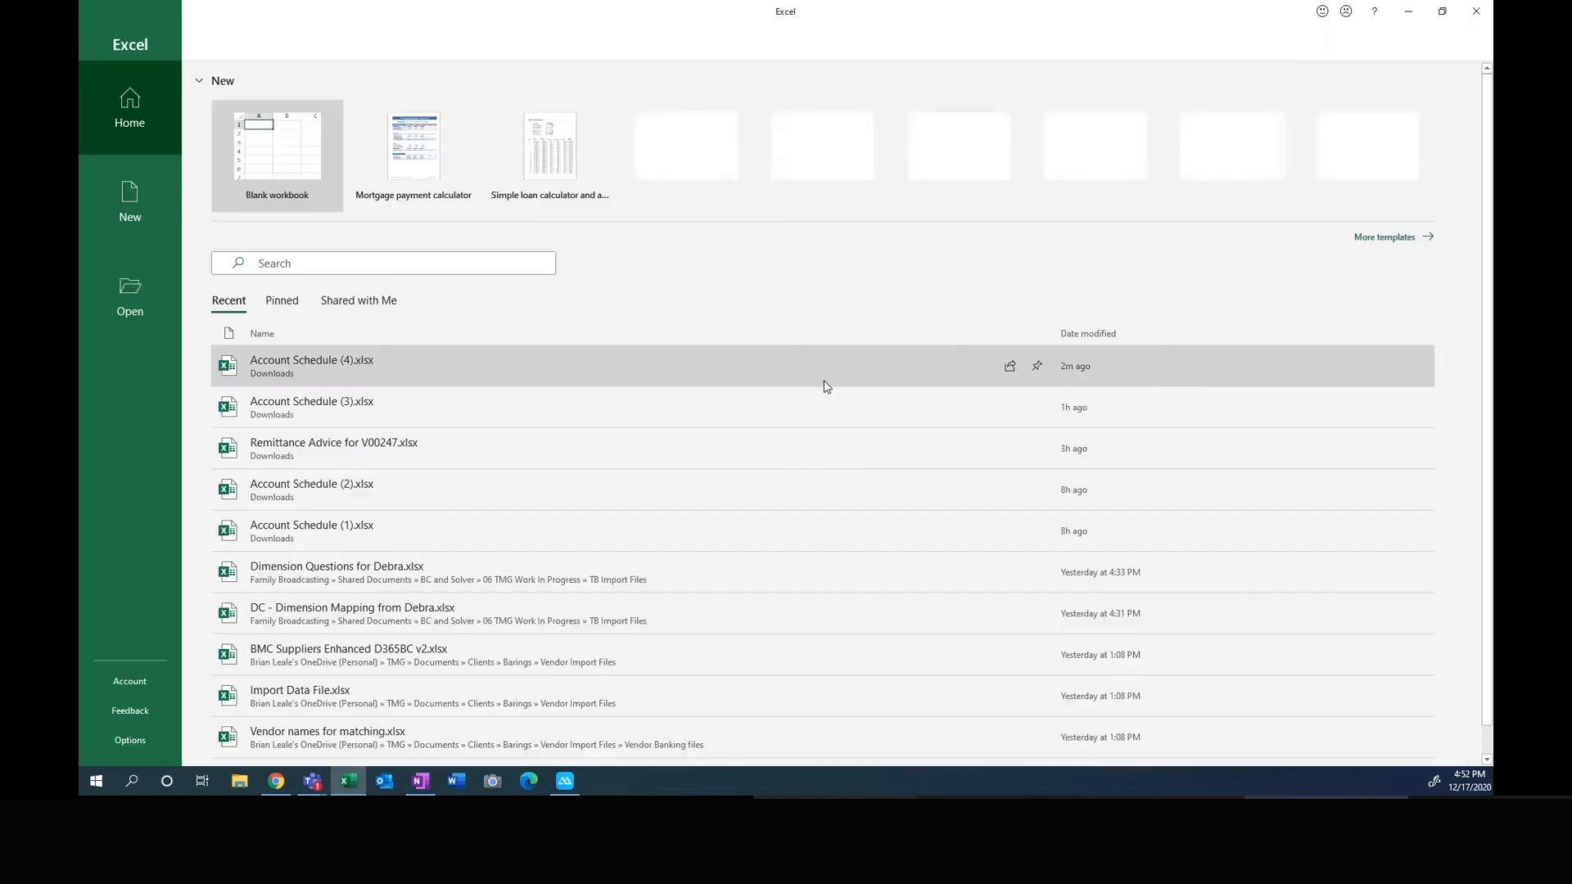
click(287, 144)
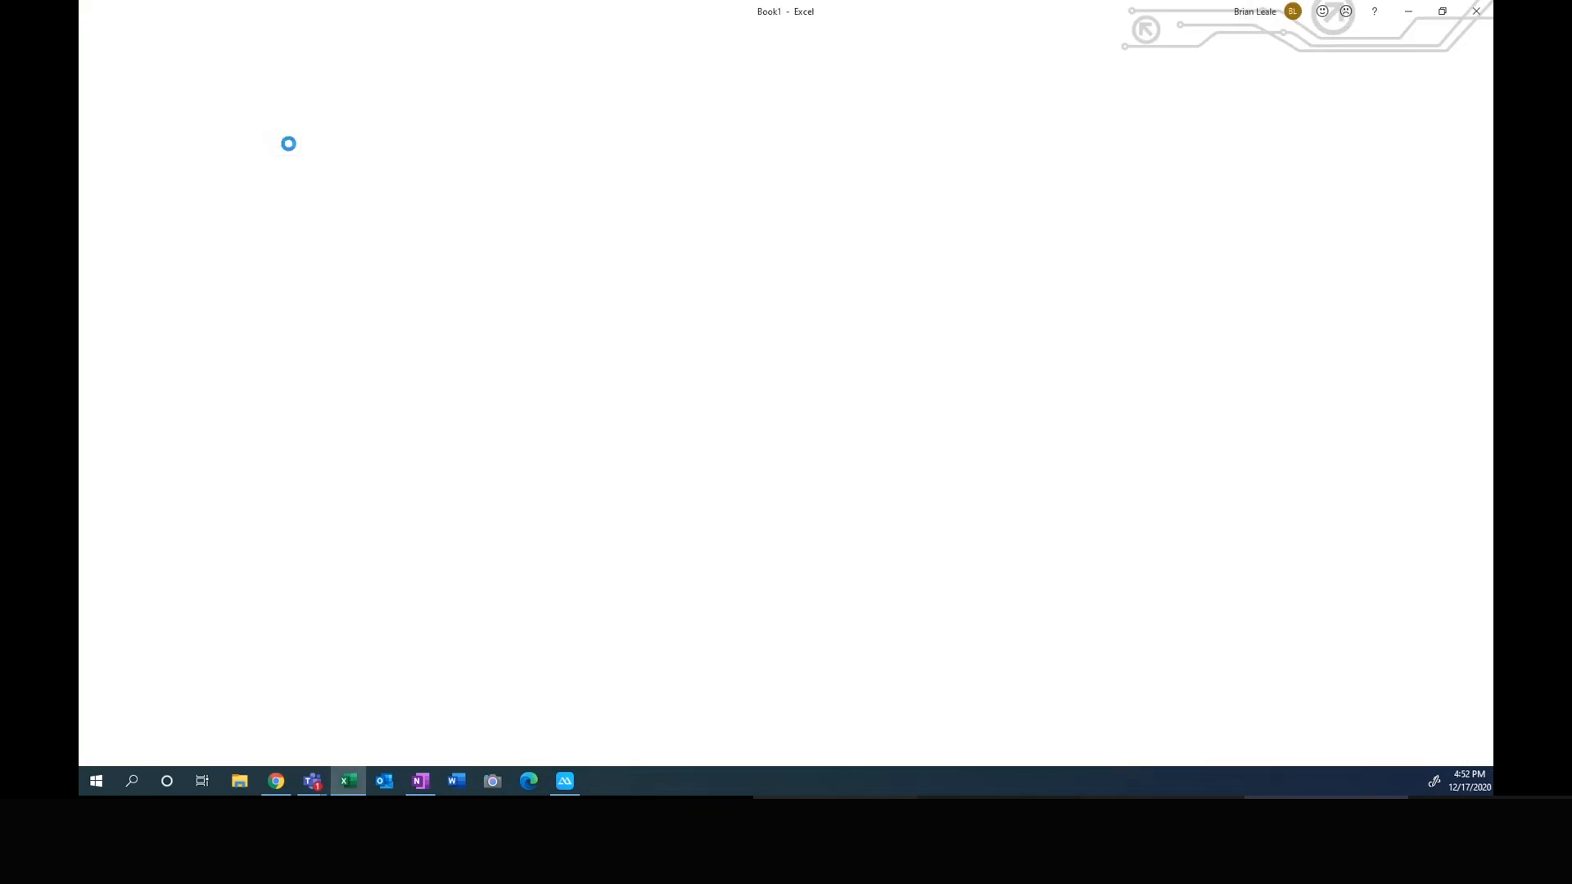
drag(1013, 18, 1004, 349)
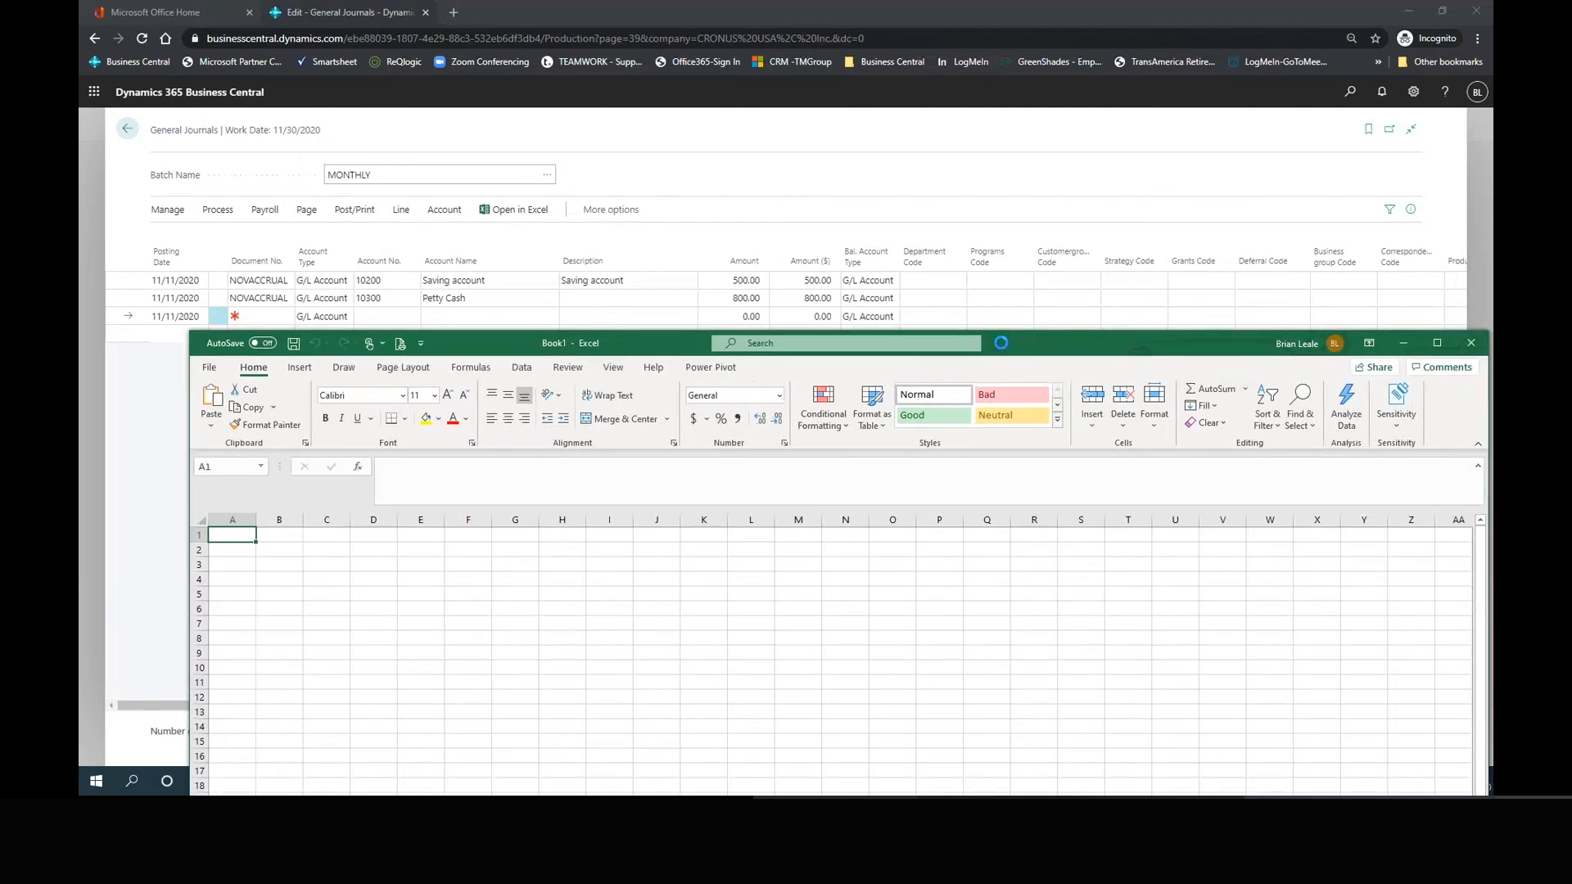
text(Posting Date	Document No.	Account Type	Account No.	Account Name	Description	Amount	Amount ($)	Bal. Account Type	Department Code	Programs Code	Customergroup Code	Strategy Code	Grants Code	Deferral Code	Business group Code	Correspondent Code	Producer Code 11/11/2020		G/L Account				0	0	G/L Account)
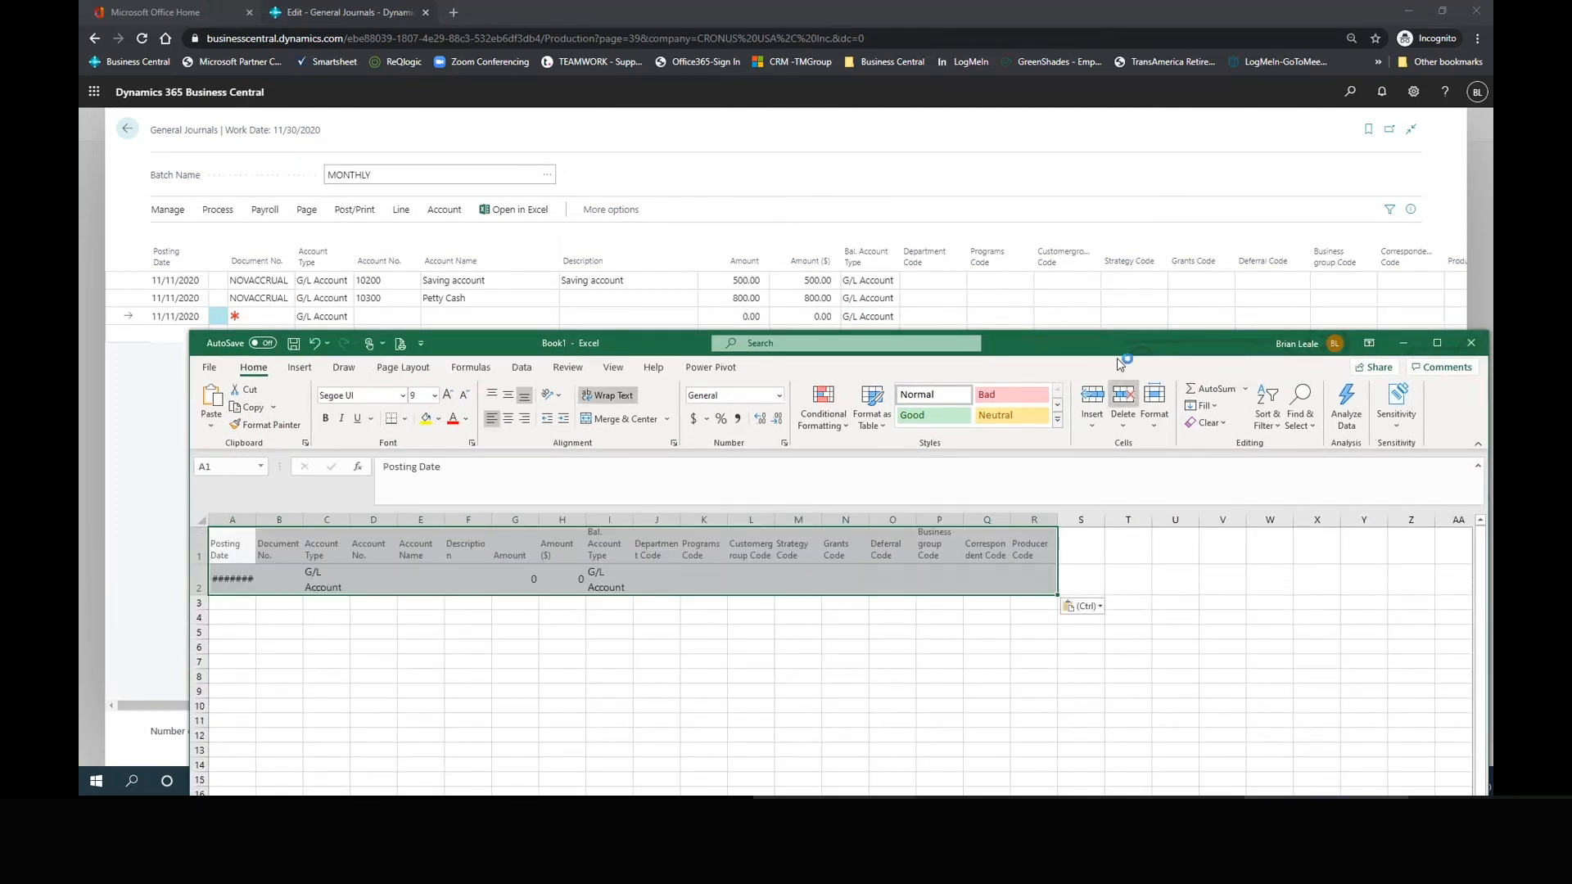
Step: Narrow the workbook window, place it beneath the journal lines, and widen column A to fit the posting date
mouse_move(1233, 354)
mouse_down()
mouse_move(1157, 339)
mouse_move(1219, 341)
mouse_up()
drag(1475, 443, 1064, 434)
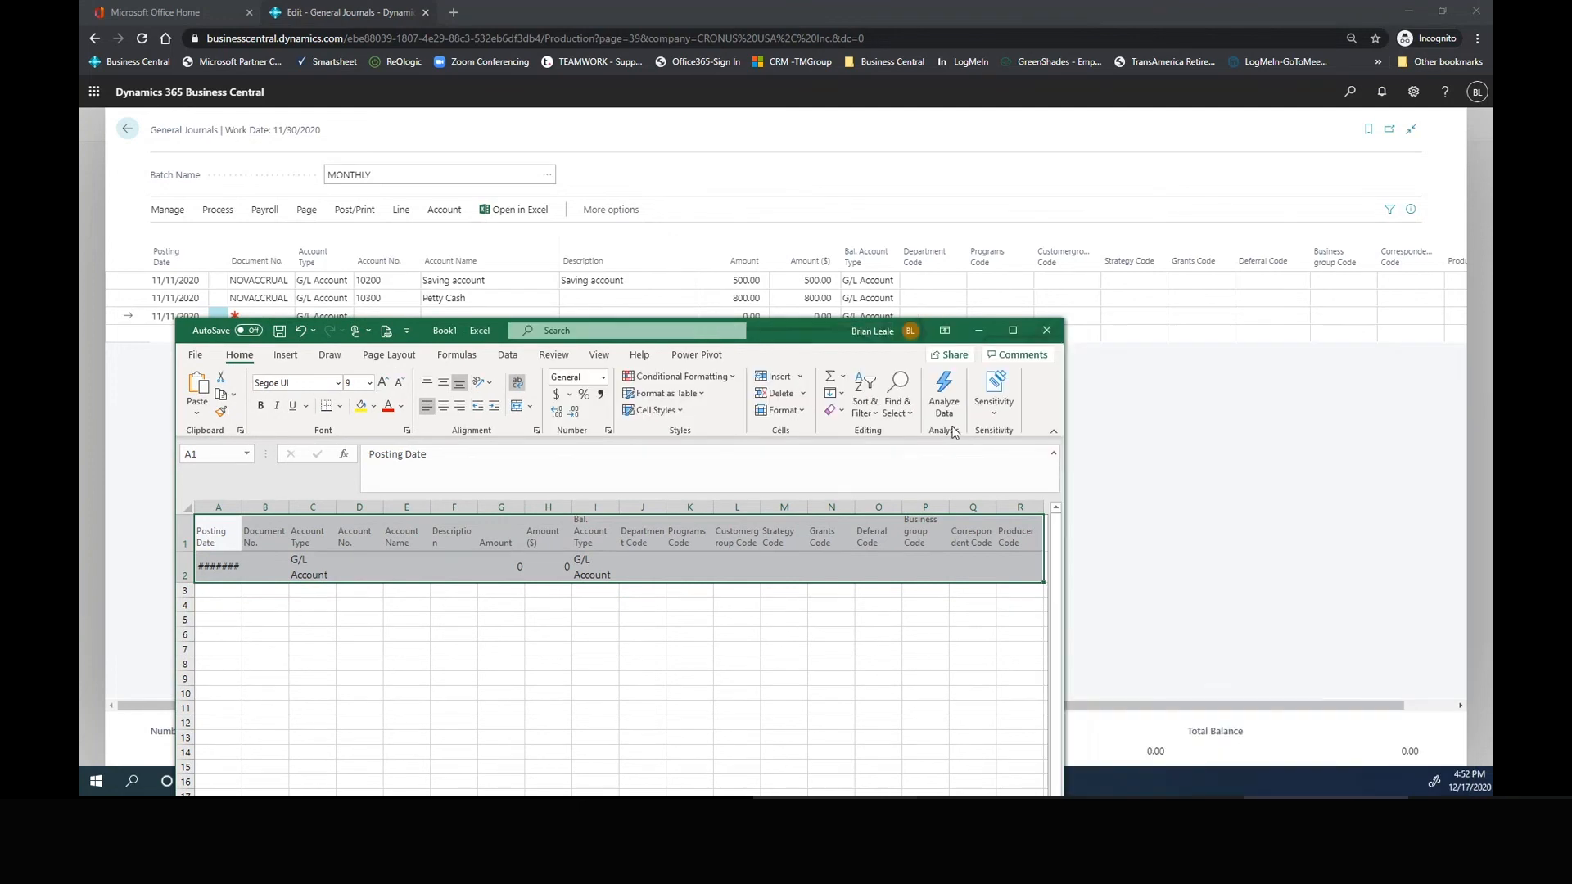
drag(811, 338, 897, 370)
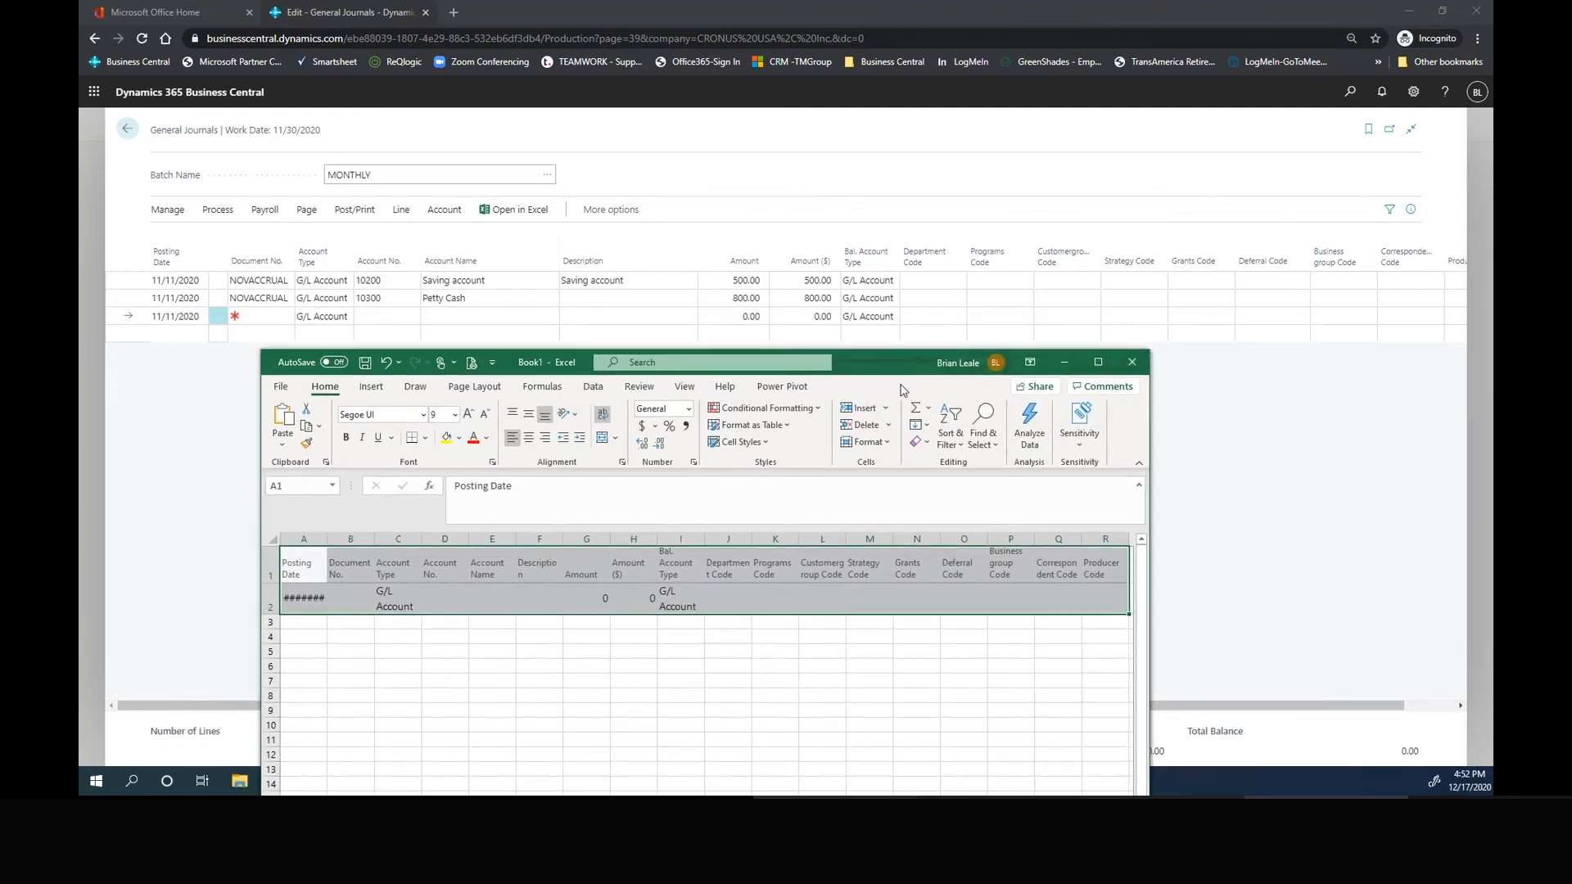
drag(327, 533, 340, 532)
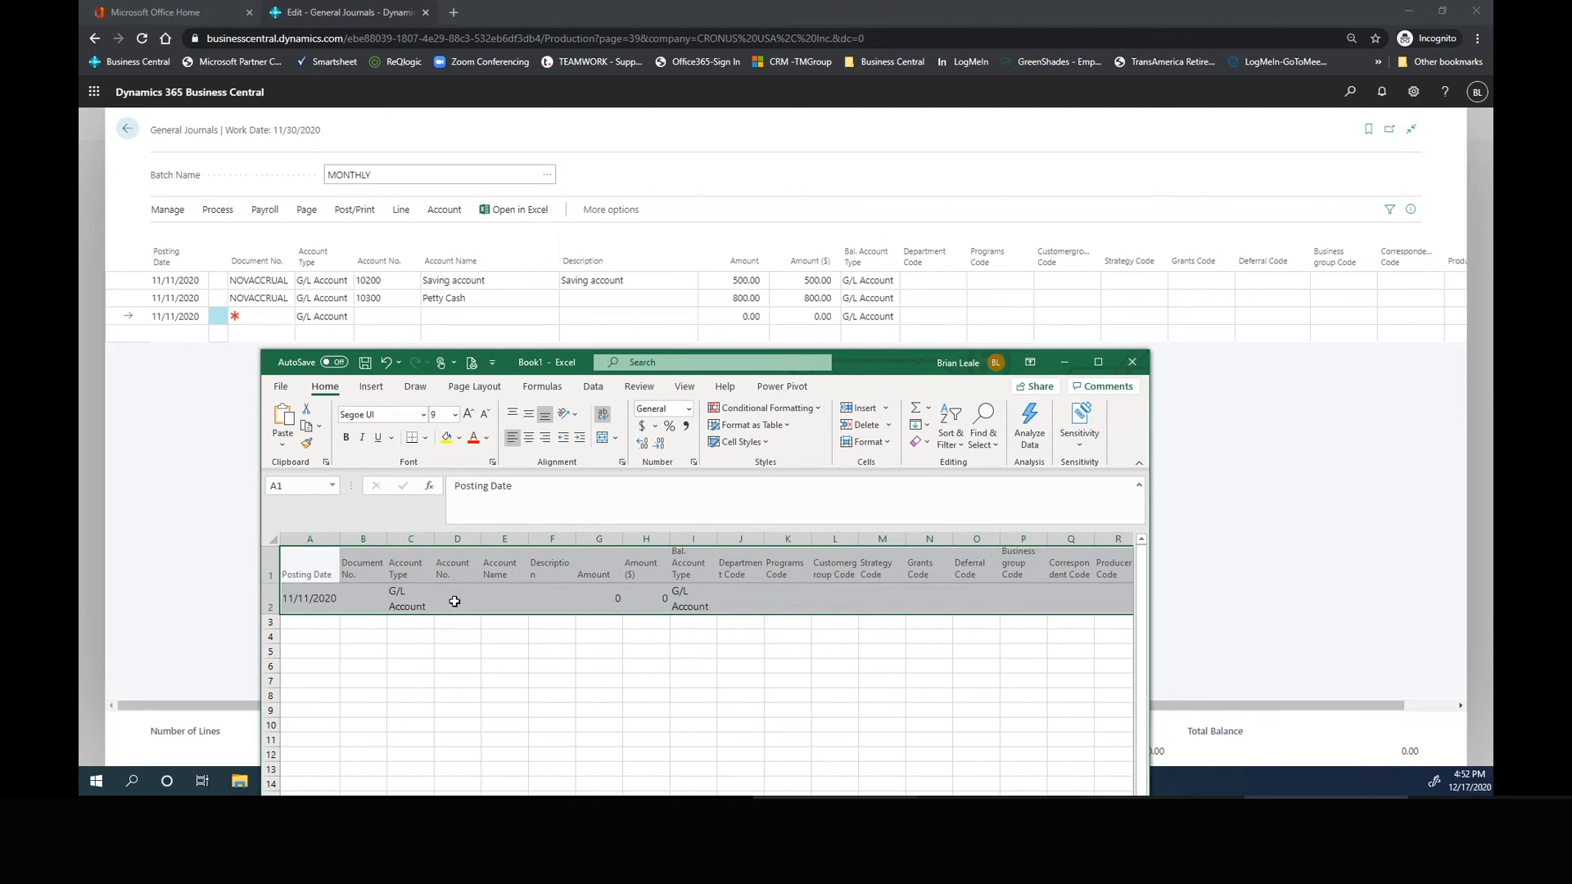
Step: Look over the pasted journal fields and select the line from Posting Date through Department Code, A2:J2
click(483, 604)
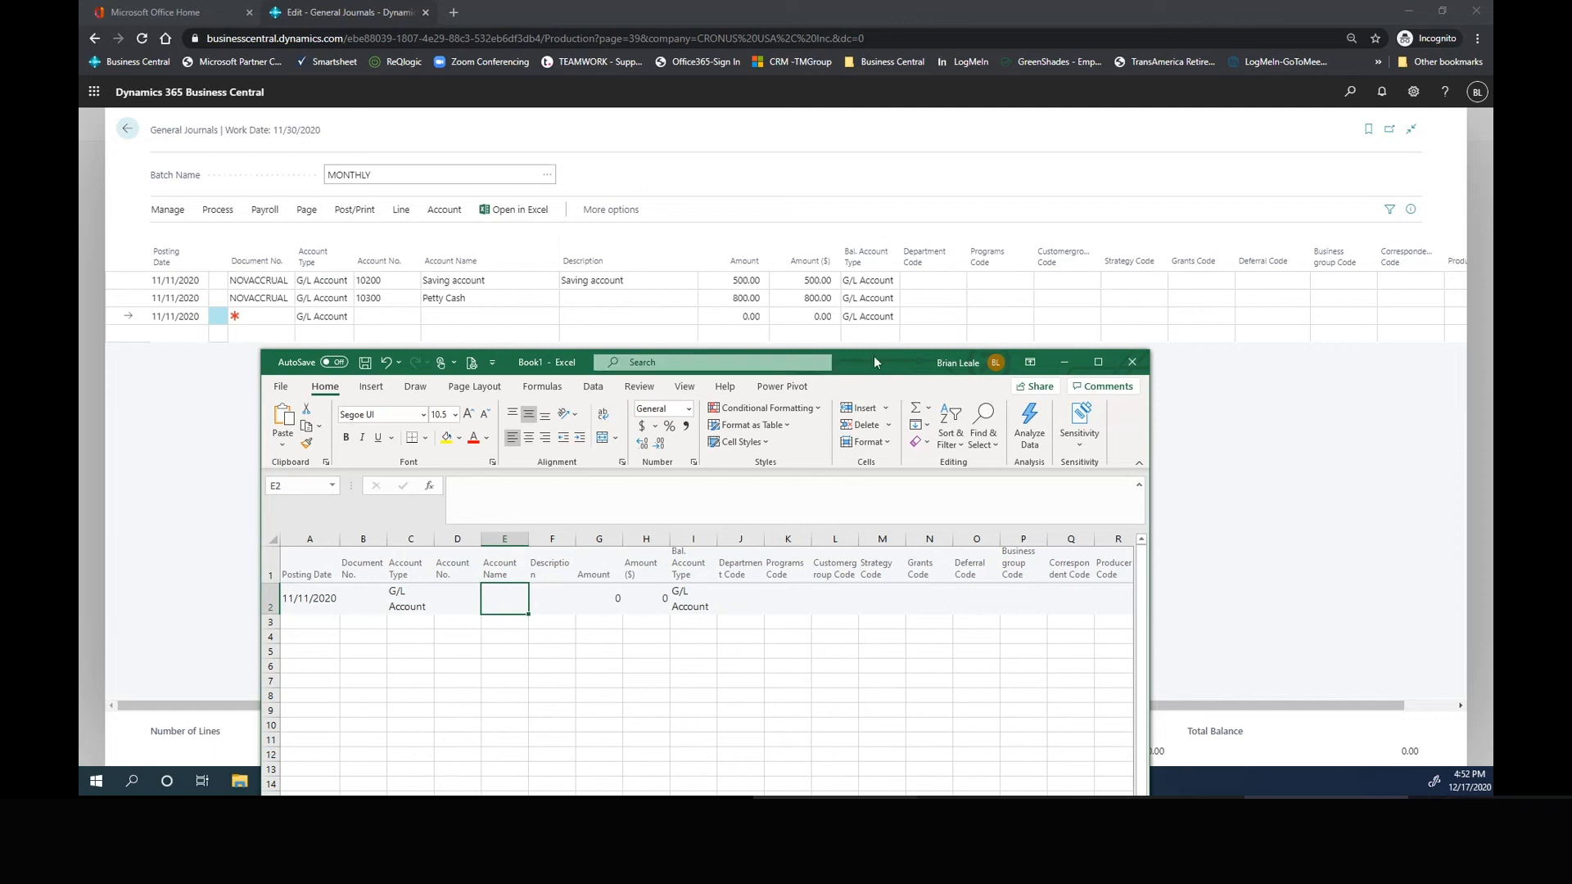
drag(874, 358, 880, 358)
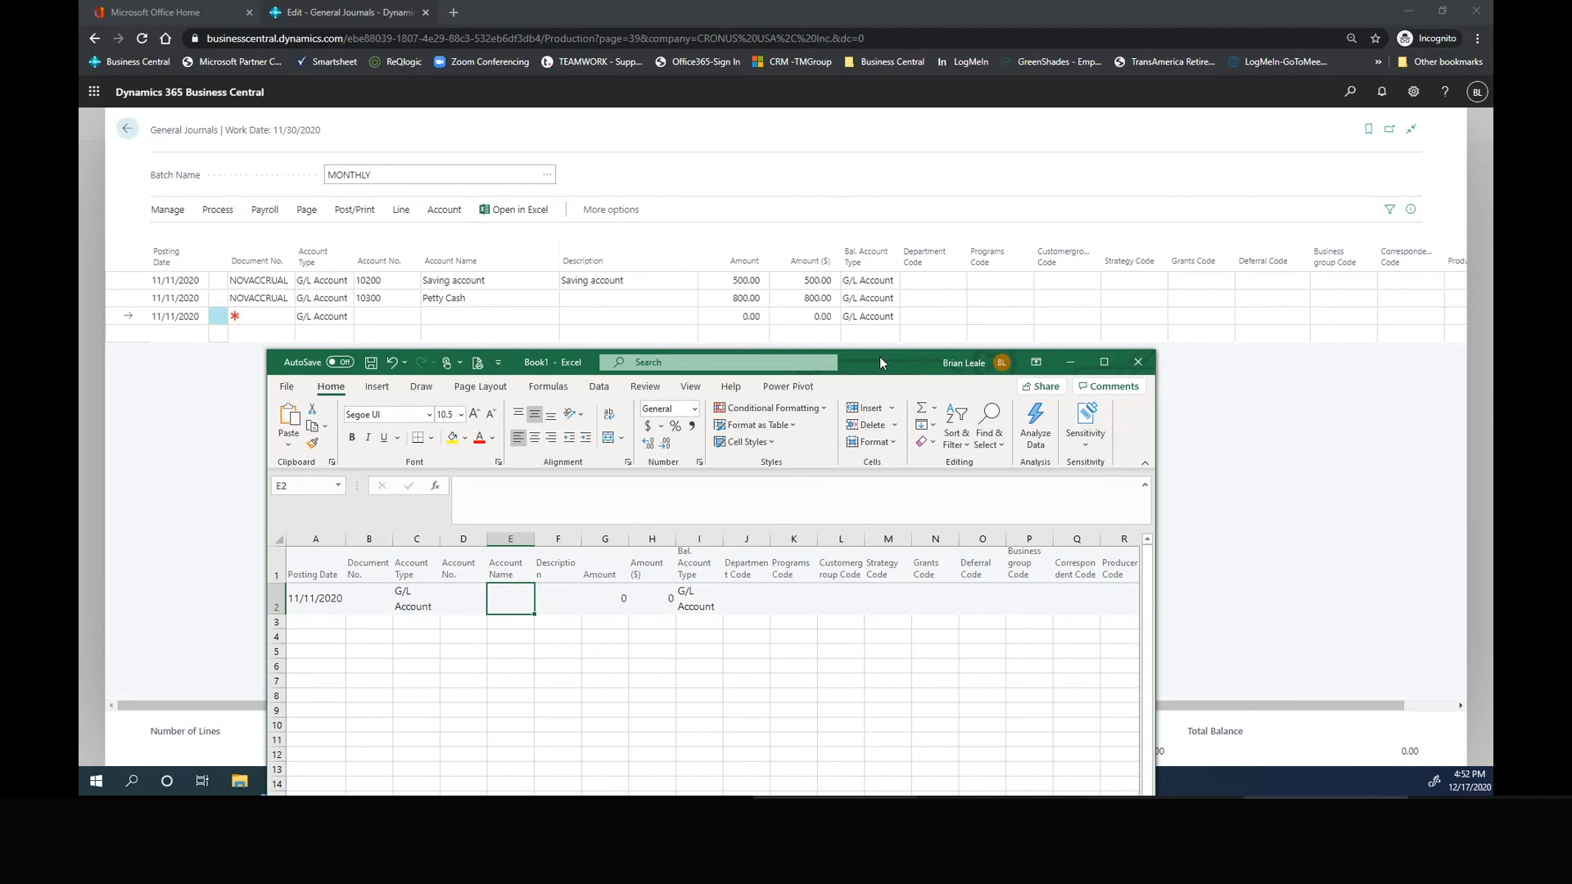
click(481, 603)
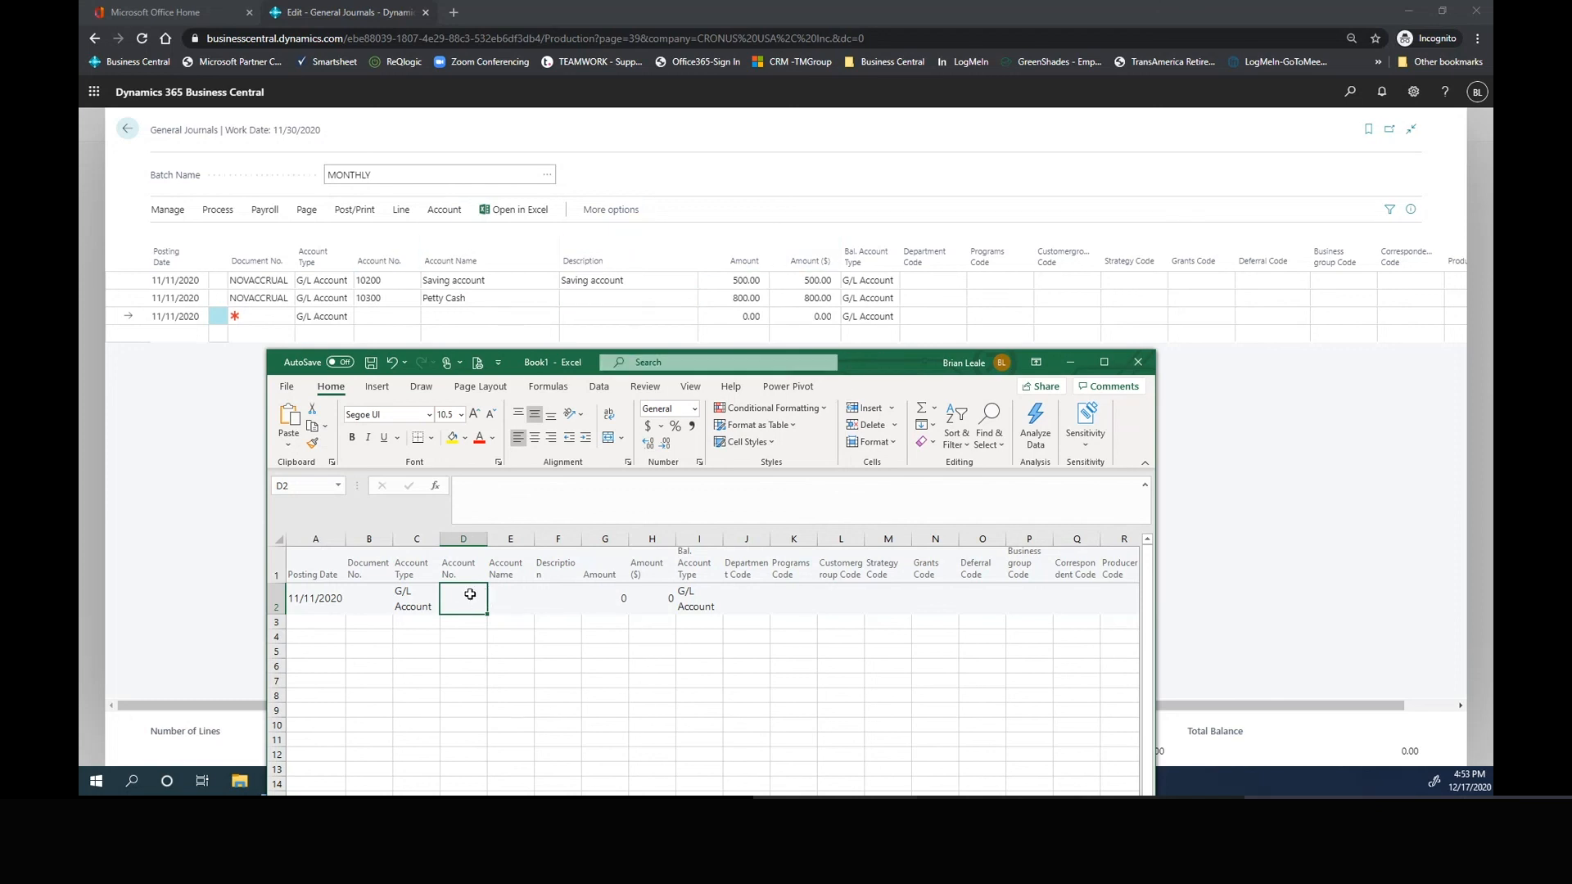
drag(910, 363, 904, 334)
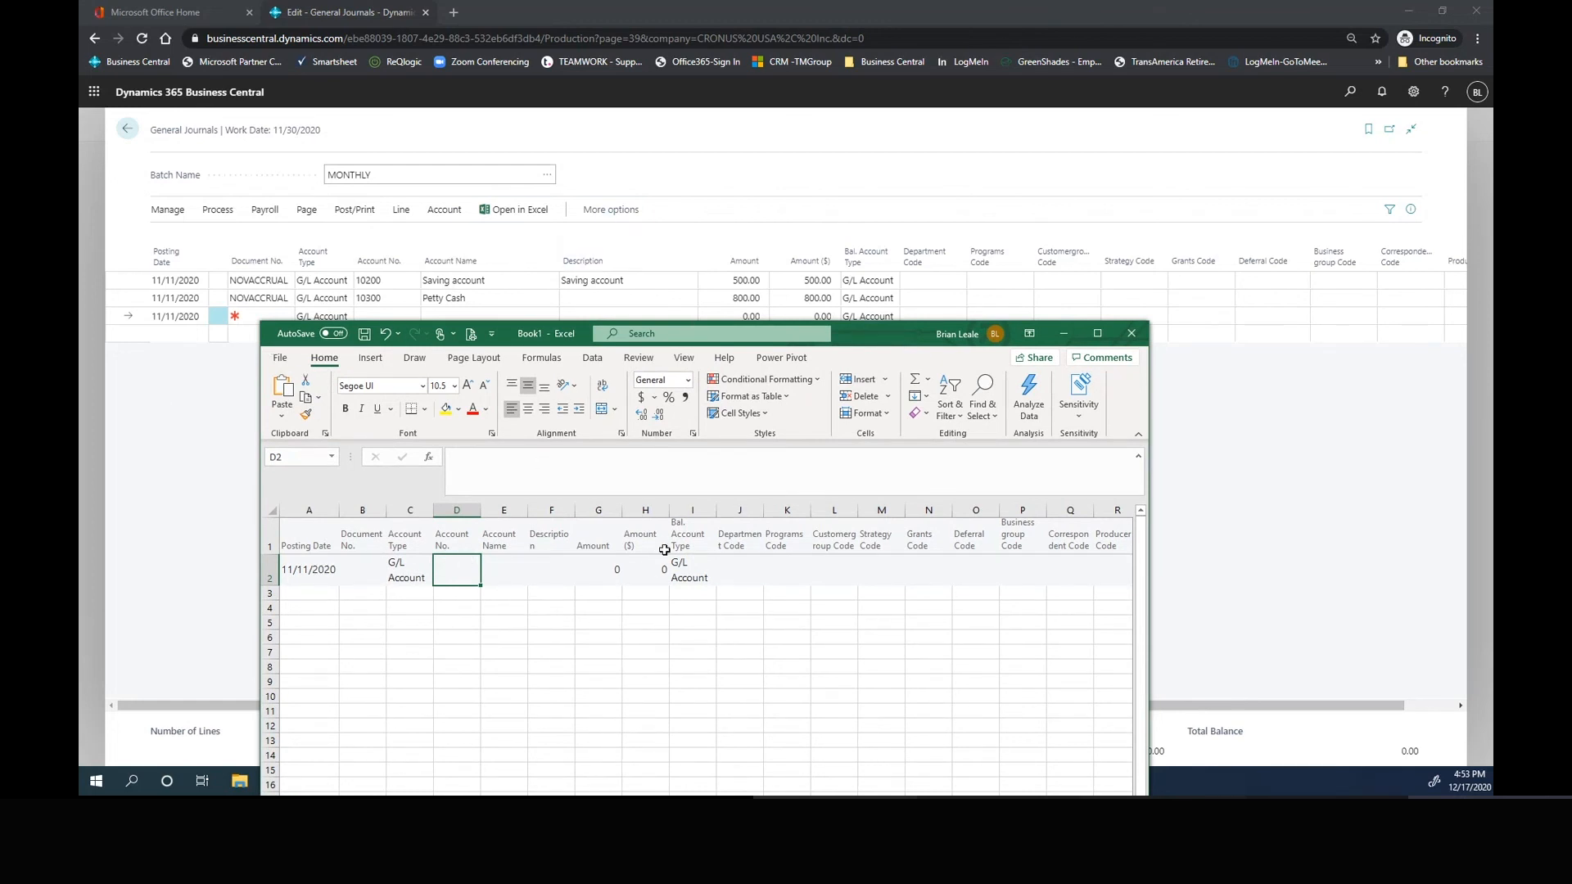
click(300, 563)
drag(384, 572, 720, 586)
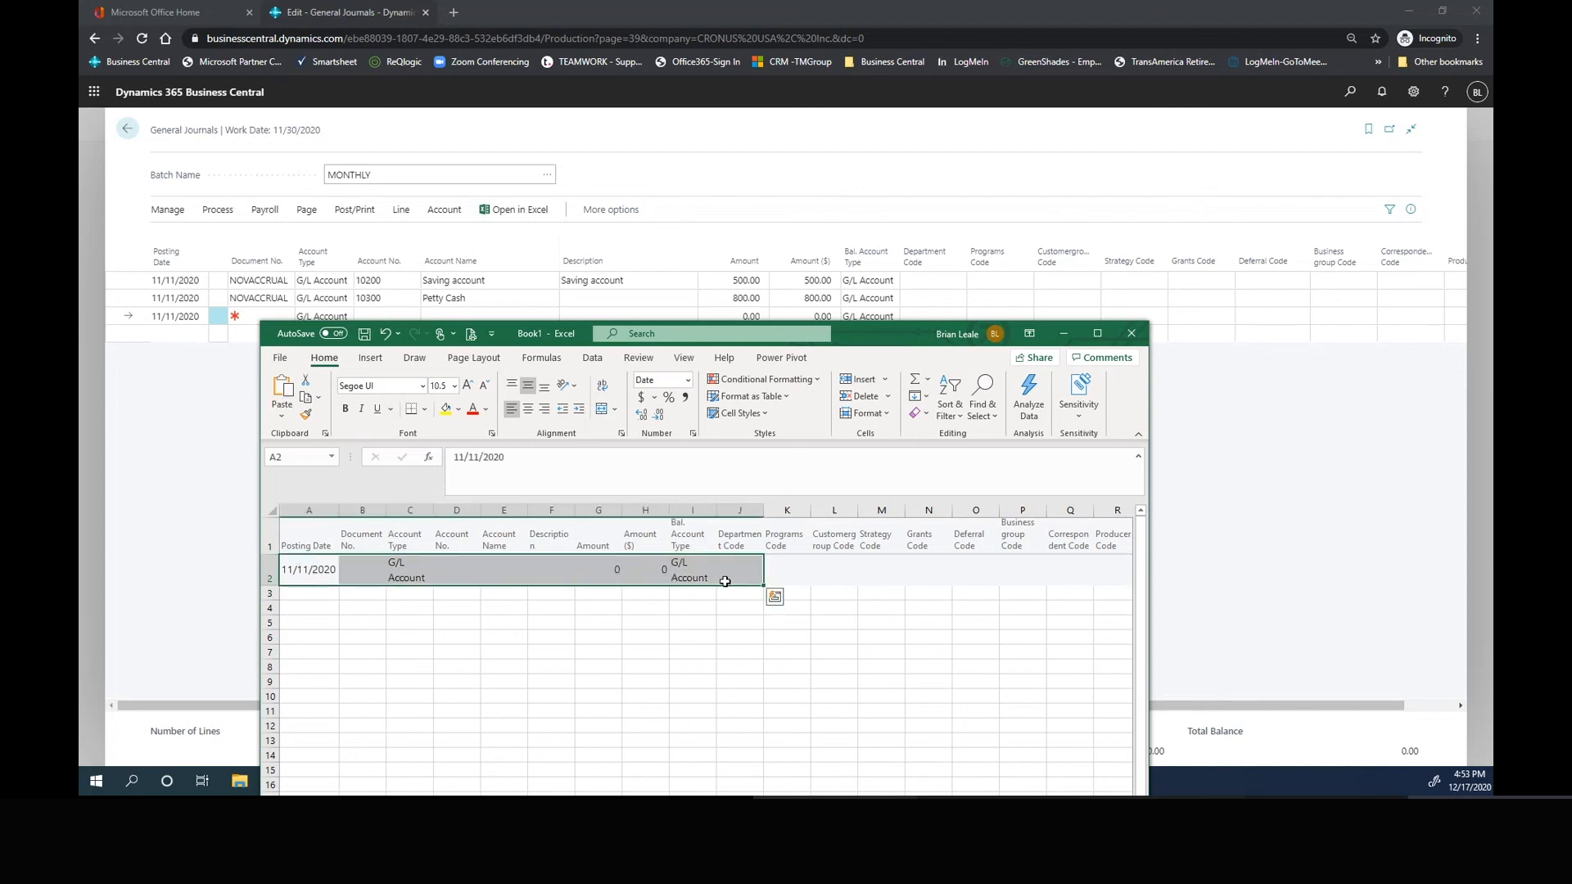
Step: Go back to the blank line in the MONTHLY journal, then bring the workbook forward again below the journal lines
click(219, 318)
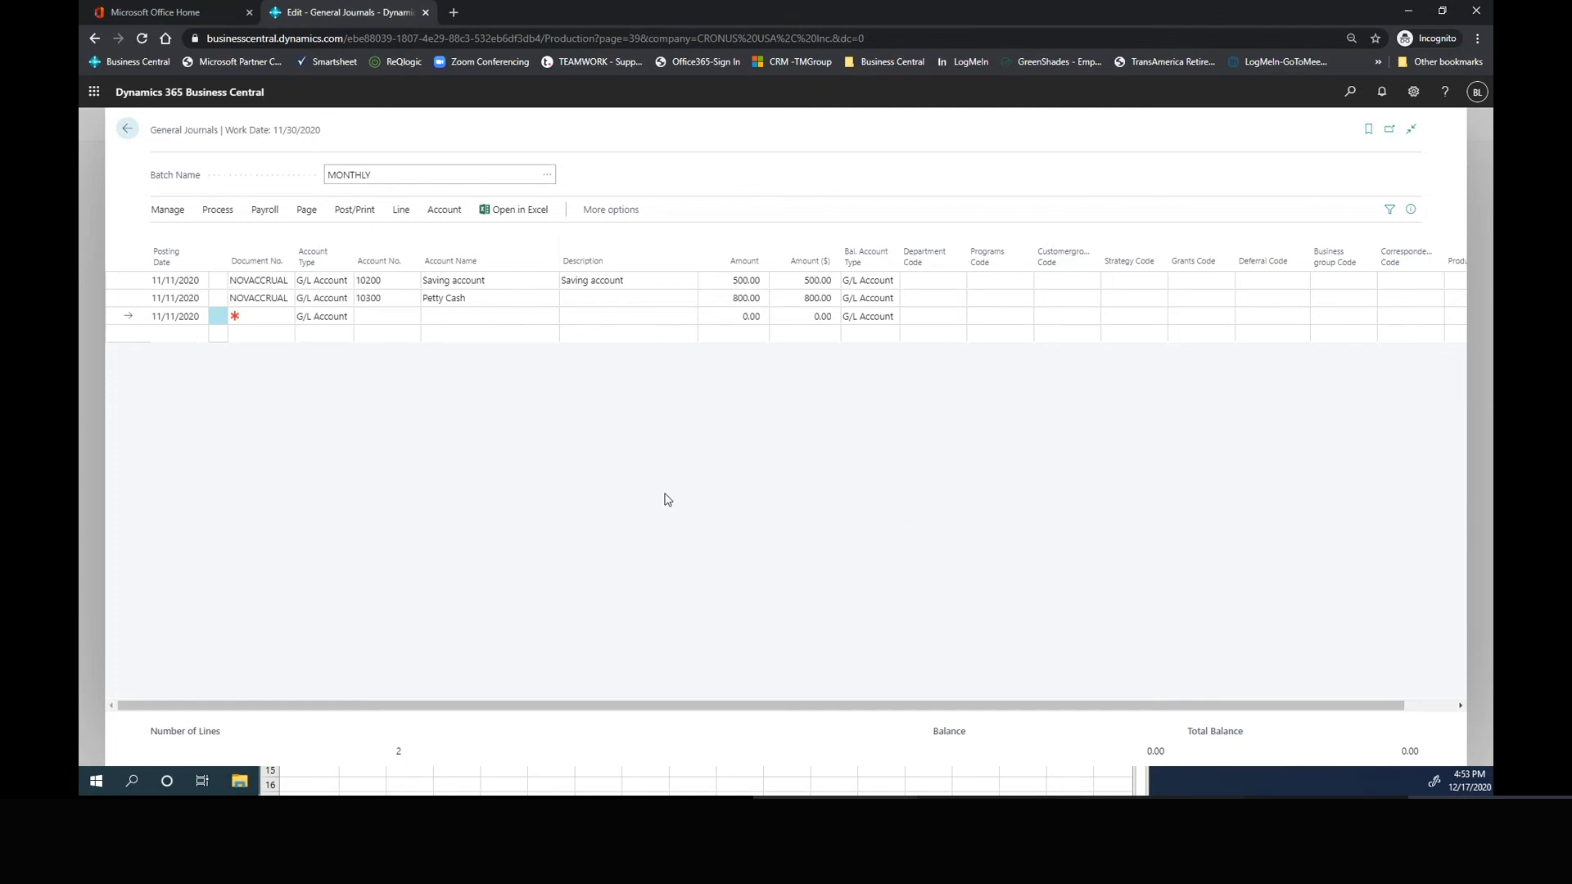
click(414, 787)
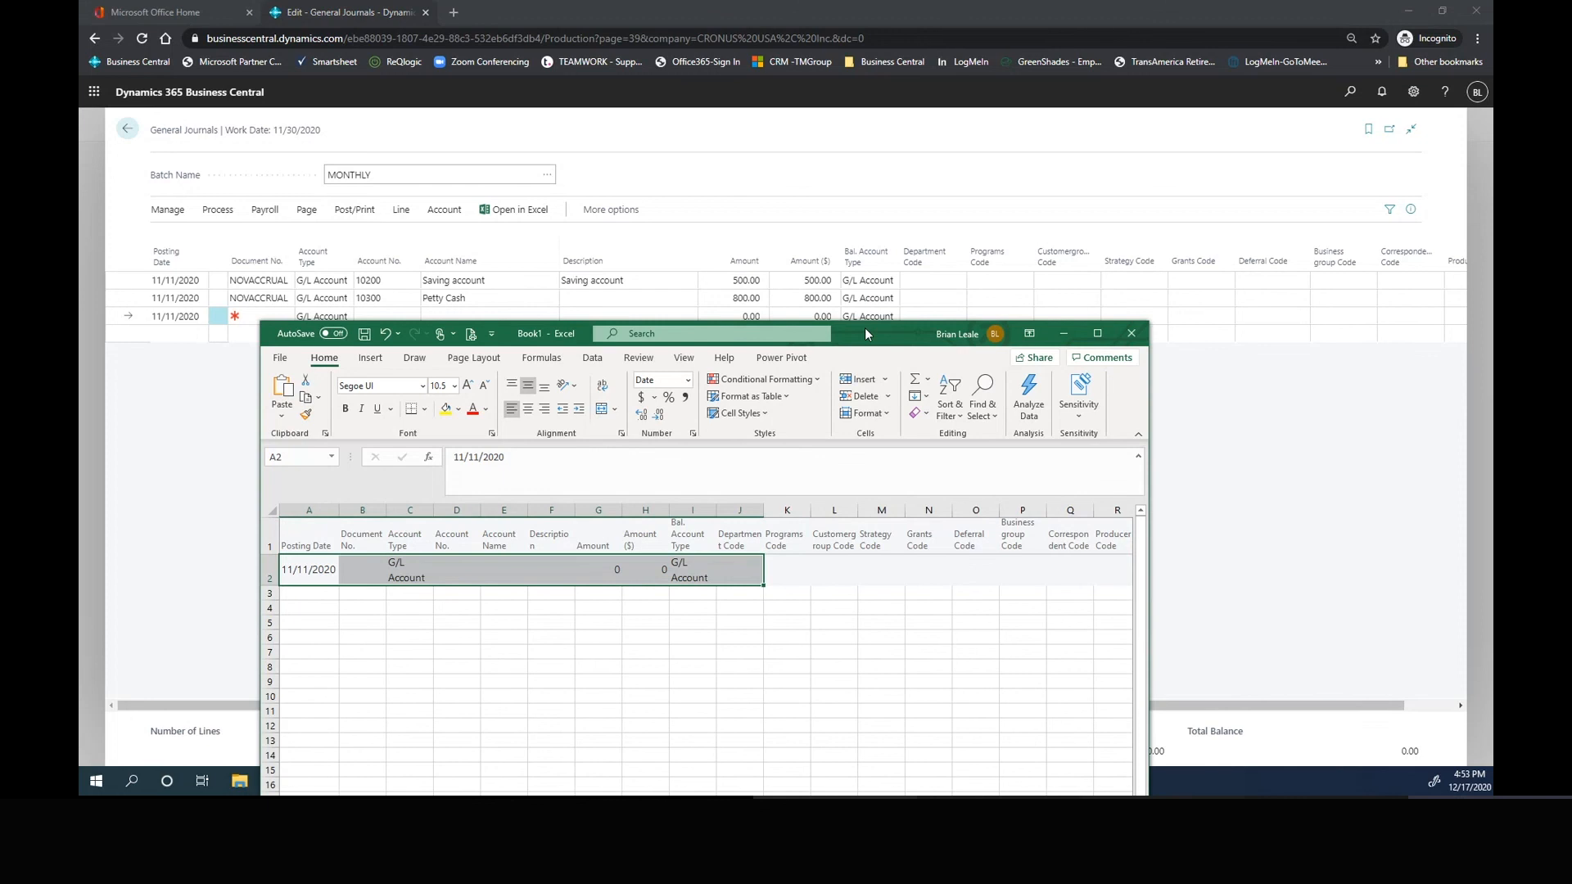
drag(864, 331, 875, 377)
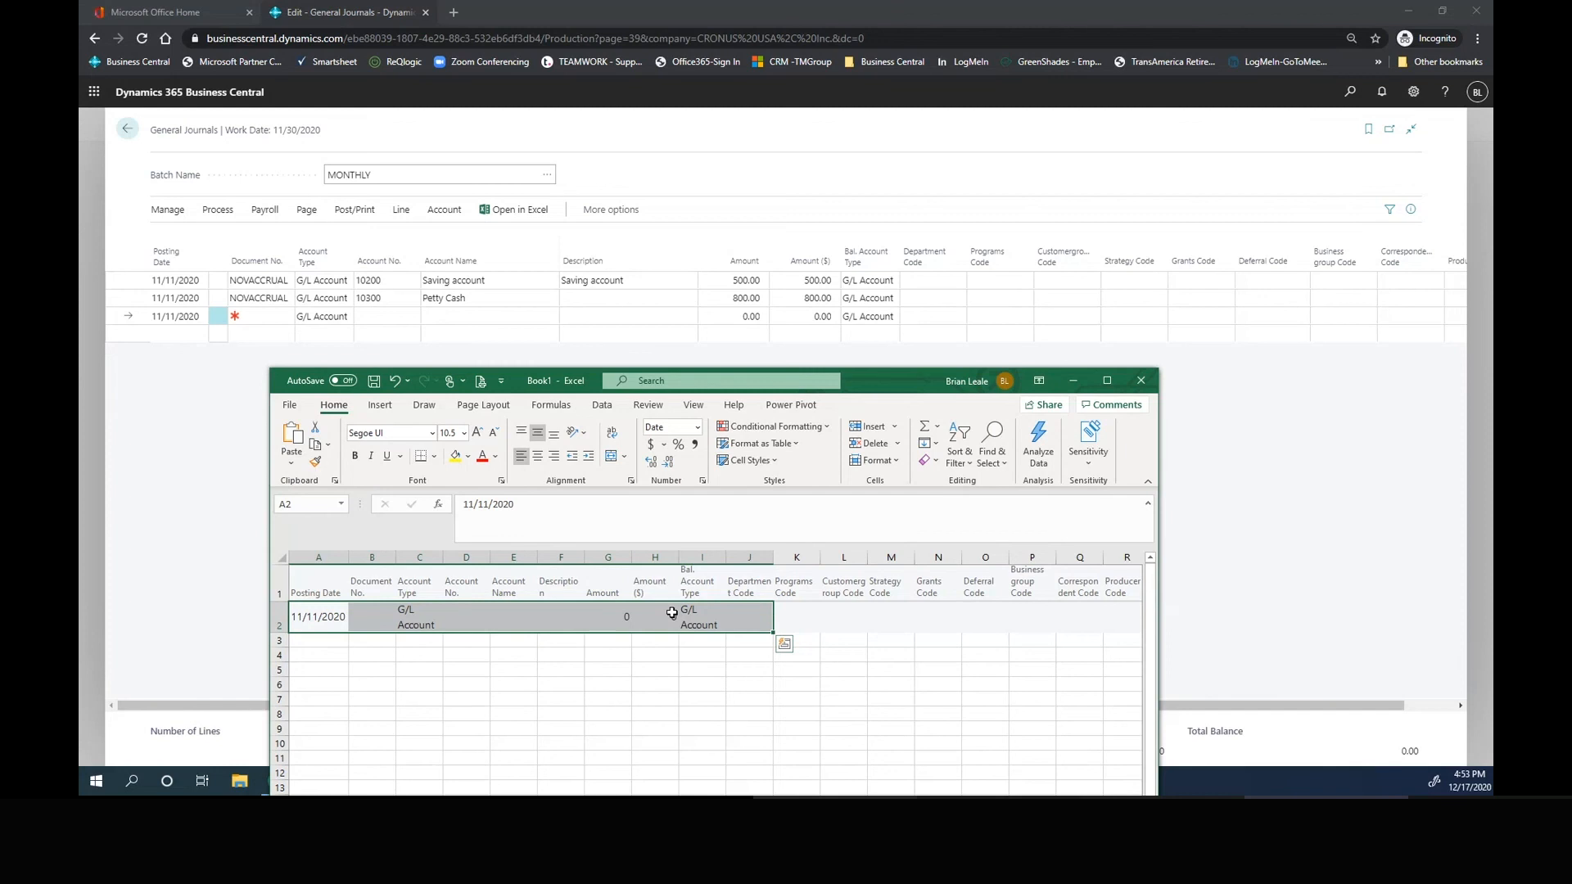
Step: Close Book1 without saving it, leave the MONTHLY journal, and return to the CRONUS USA, Inc. home page
click(1142, 381)
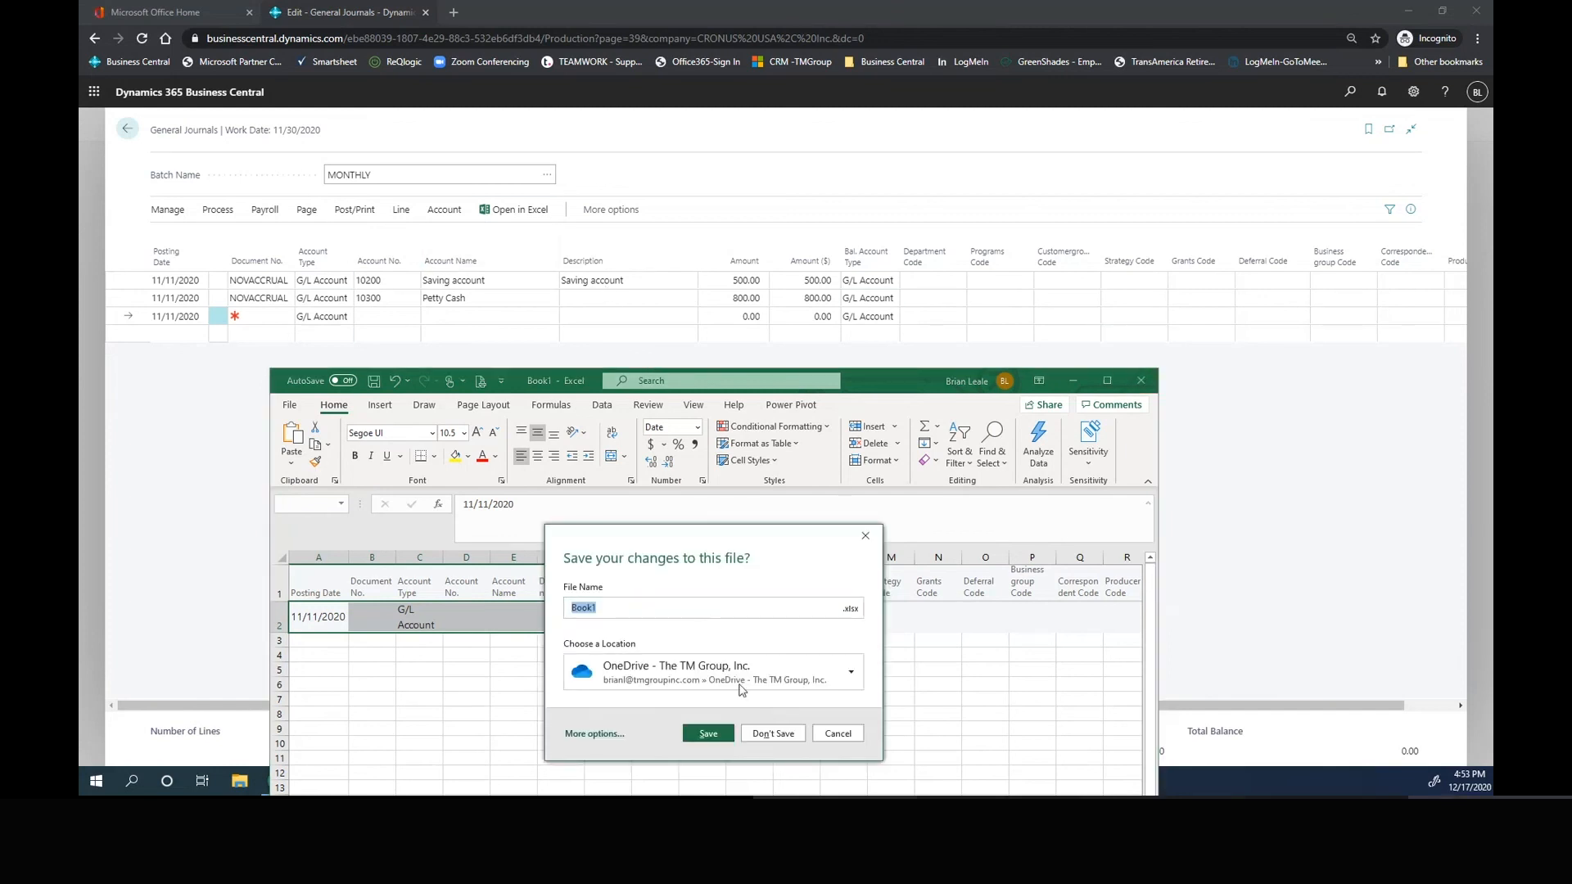
click(837, 734)
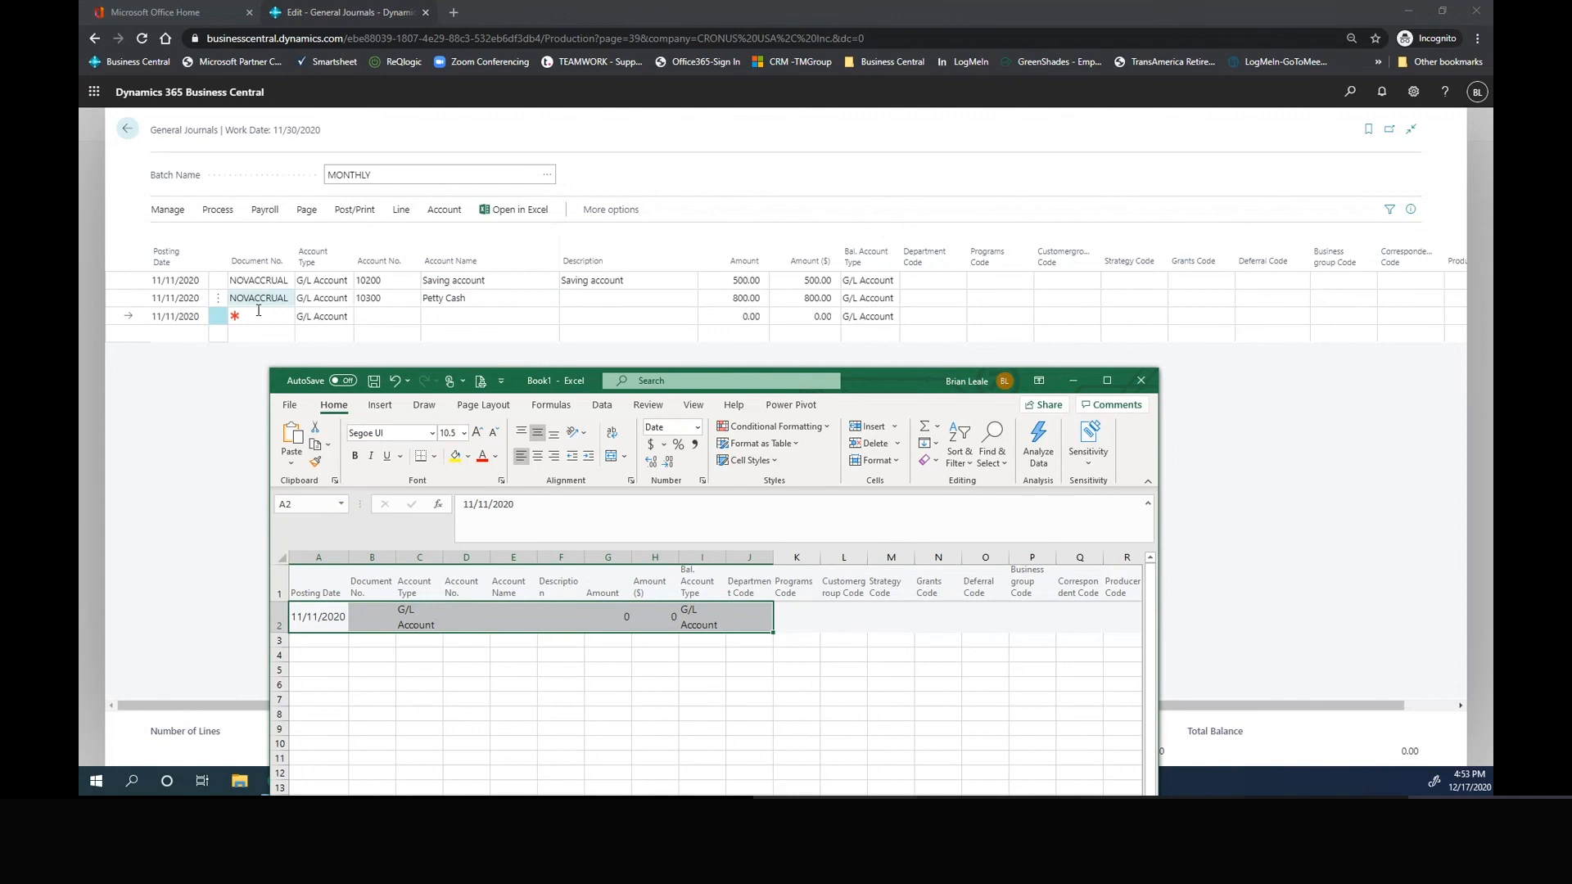
click(1140, 388)
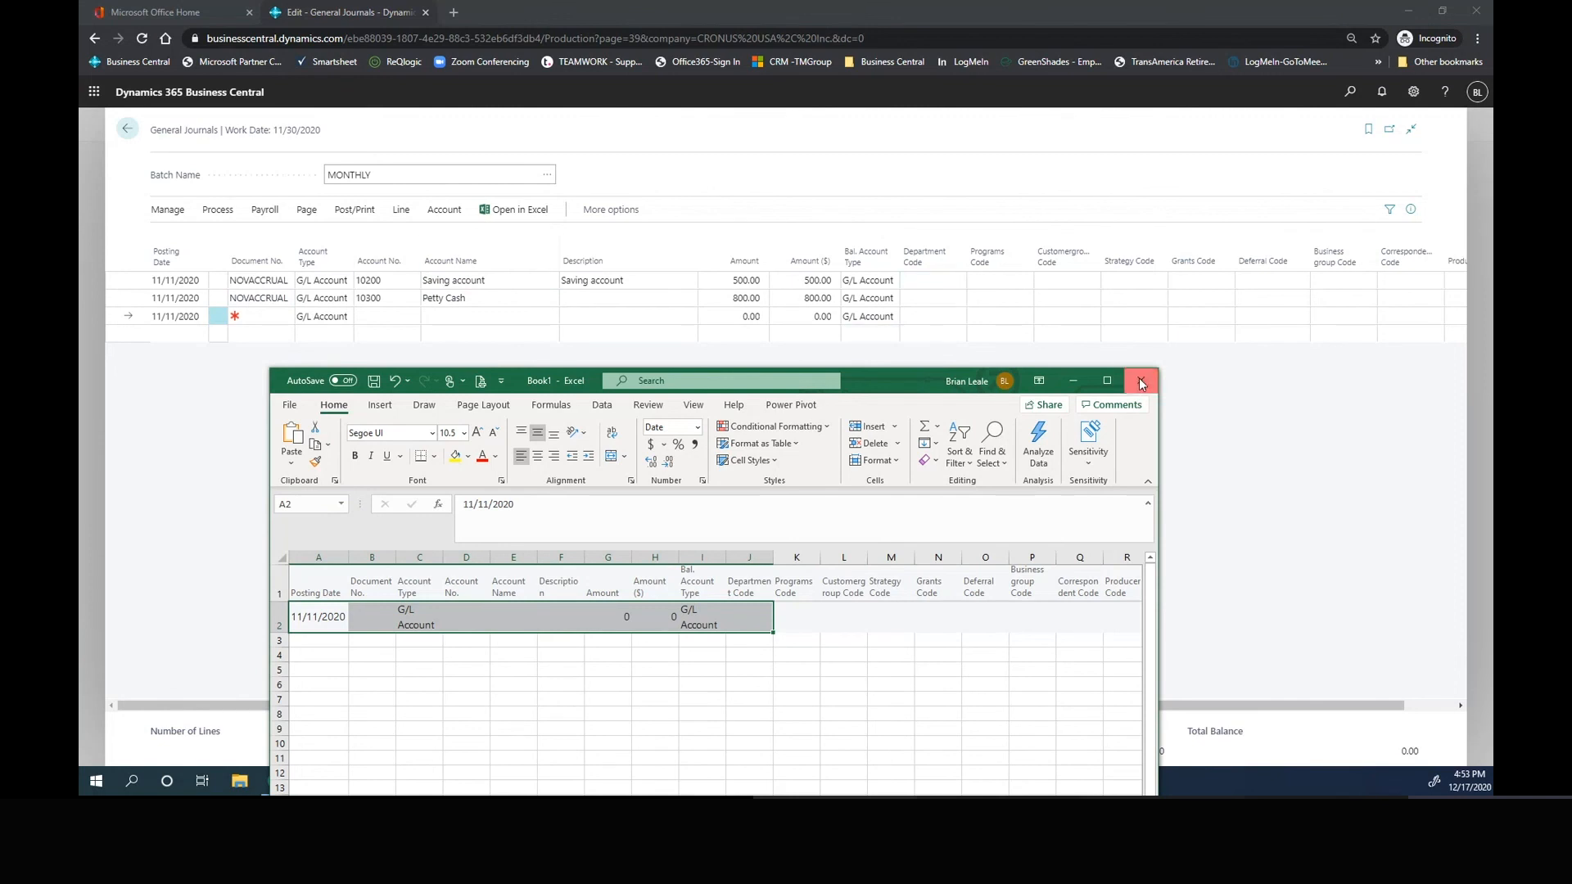
click(786, 733)
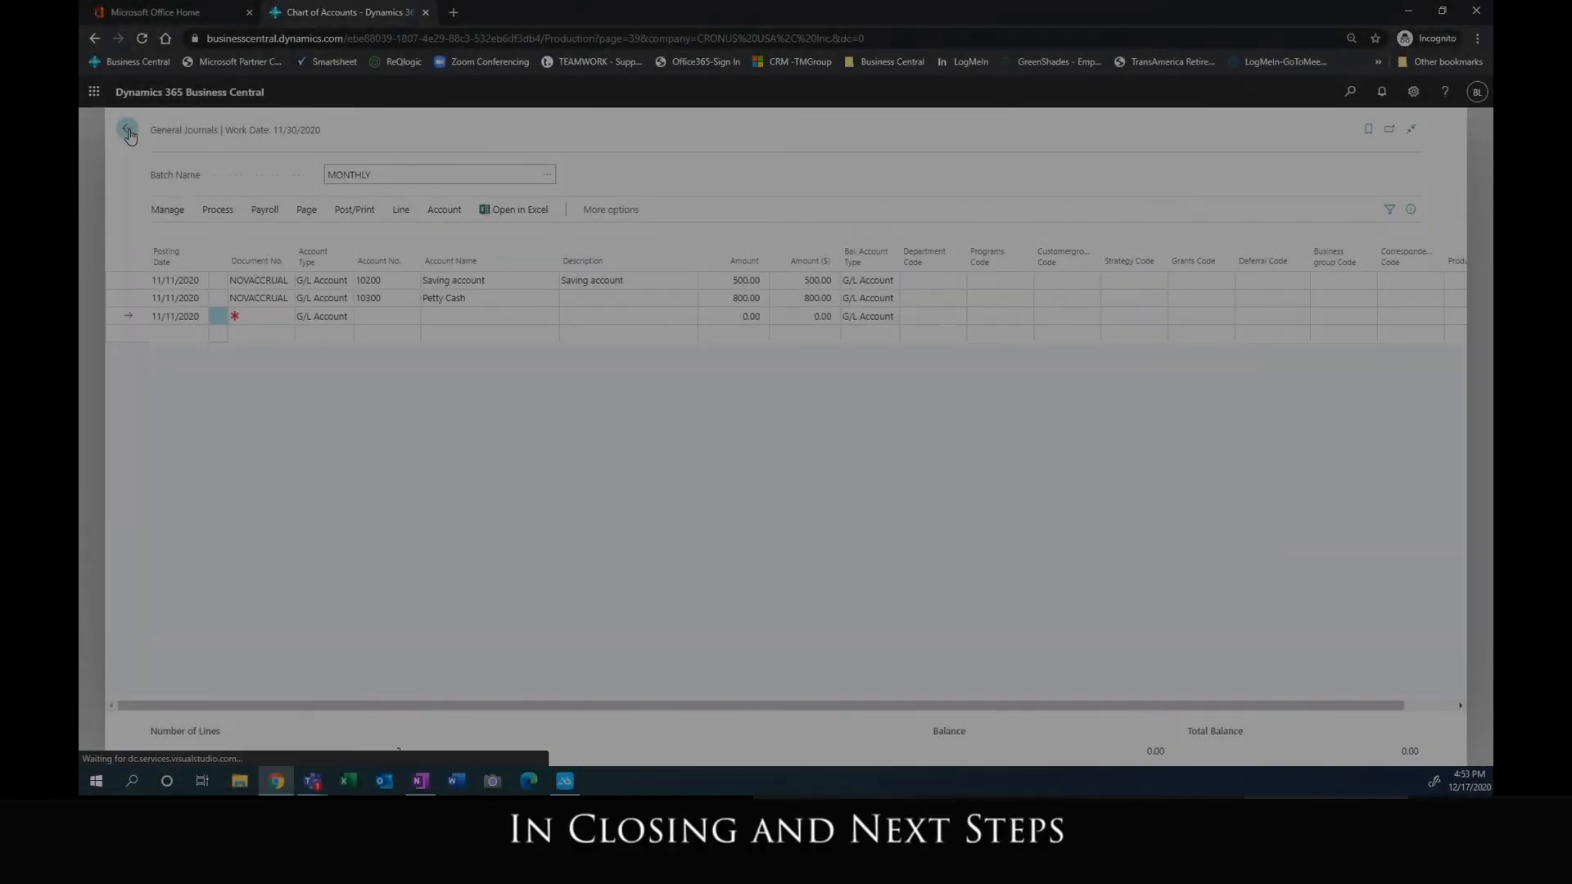
click(129, 132)
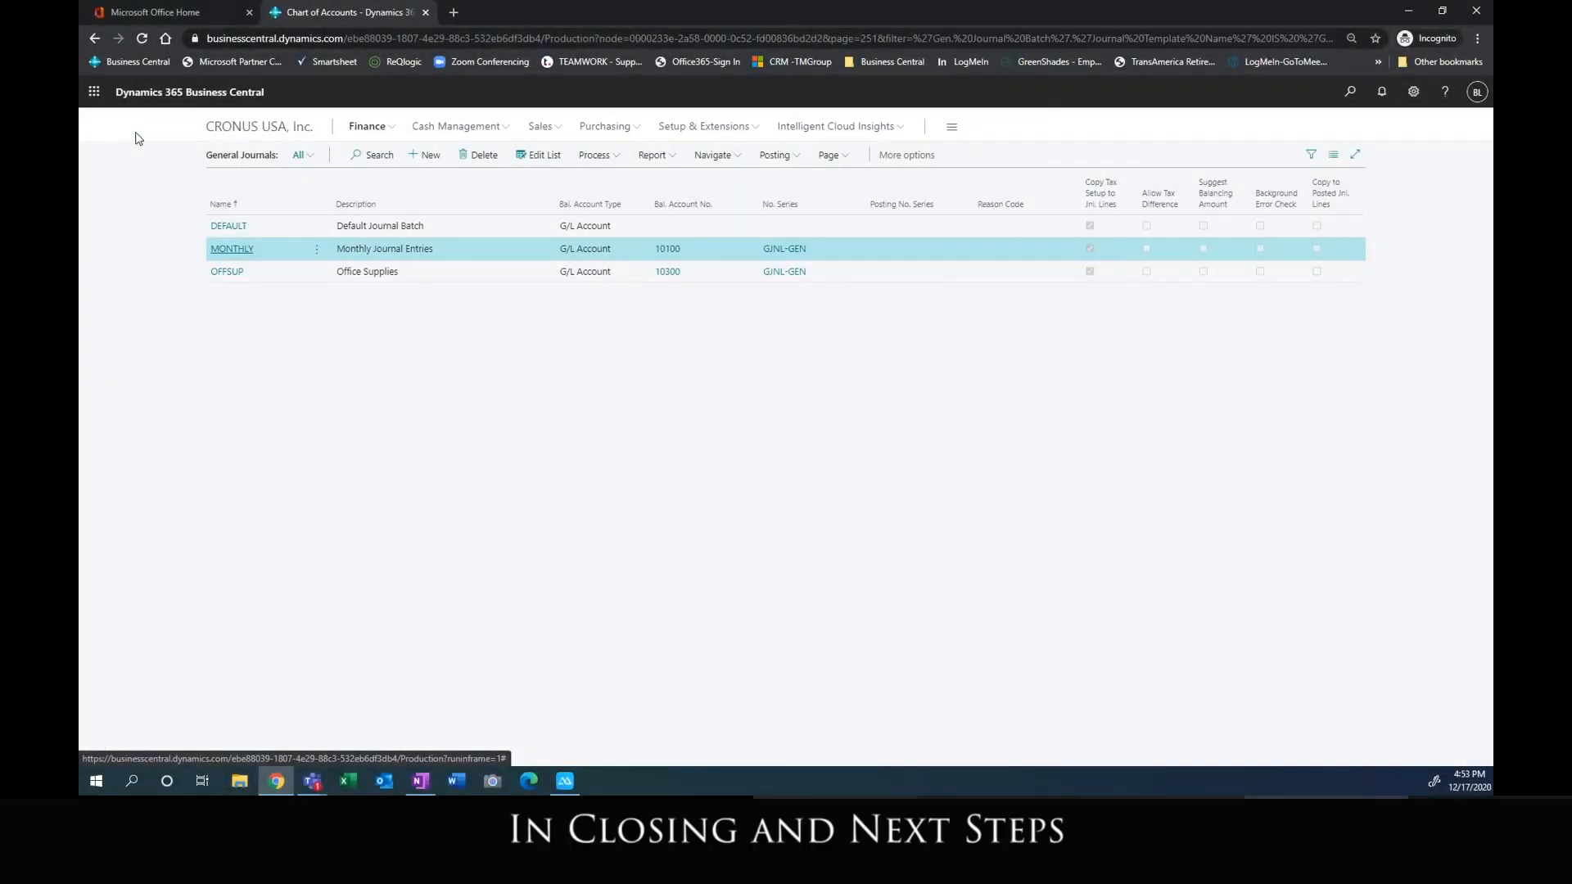
click(257, 127)
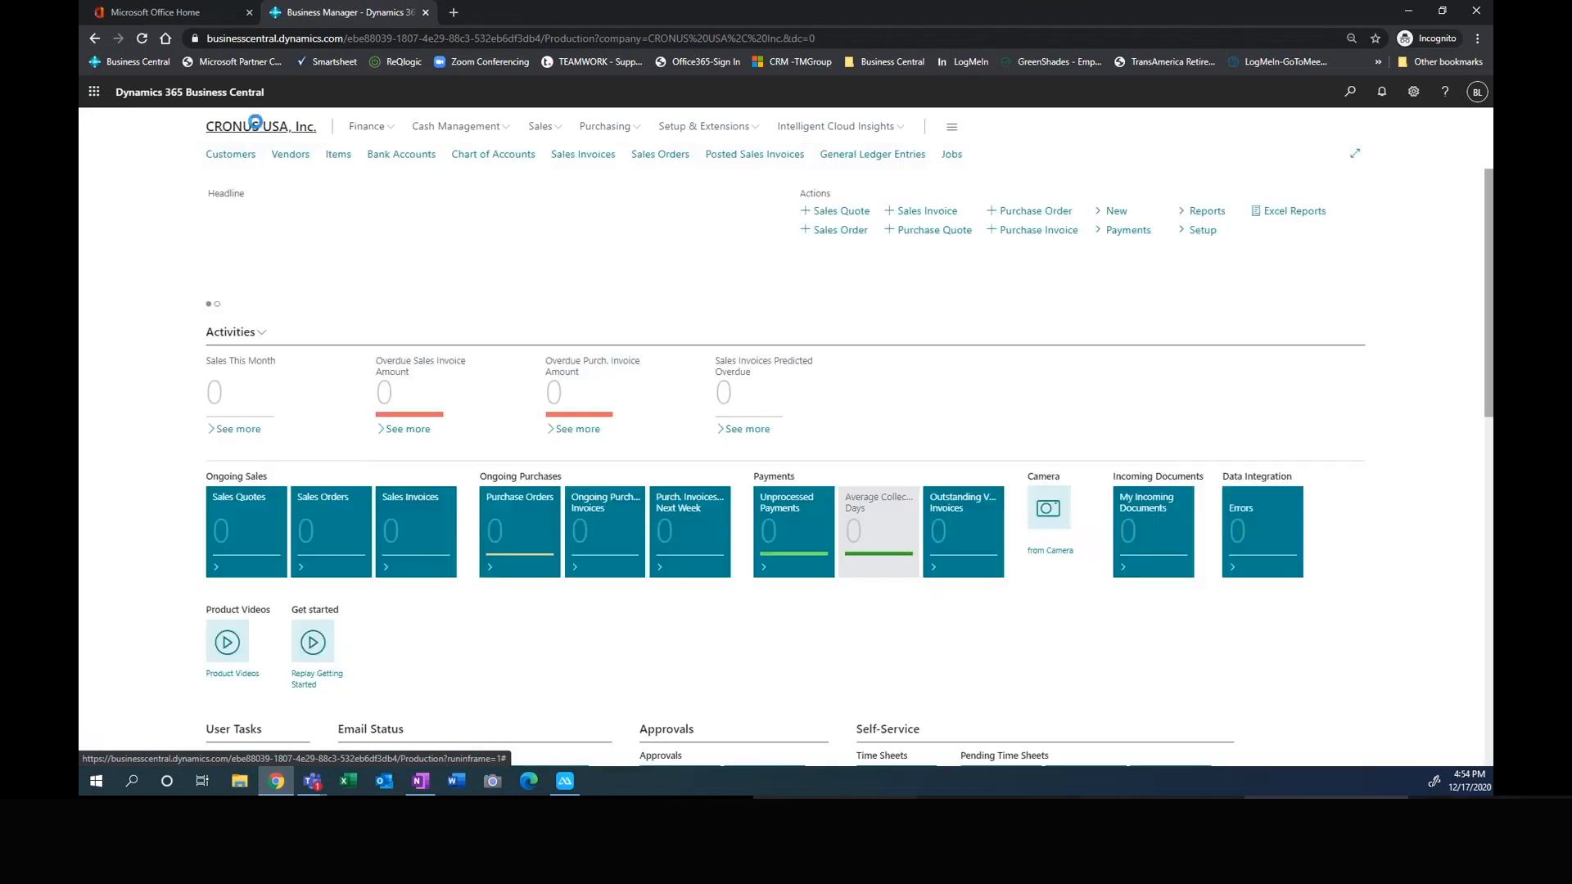